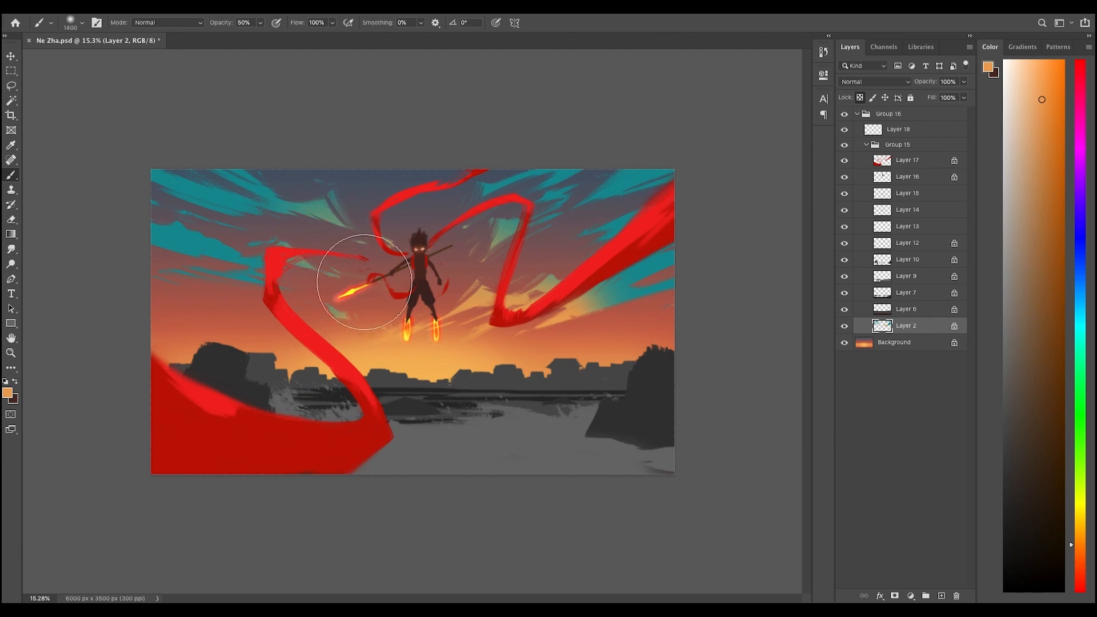
# - Blend sampled sunset orange, red and teal into the cloud strokes on Layer 2 with the soft brush at 50% opacity
pyautogui.keyDown('alt'); pyautogui.click(222, 306); pyautogui.keyUp('alt')
pyautogui.keyDown('alt'); pyautogui.click(595, 325); pyautogui.keyUp('alt')
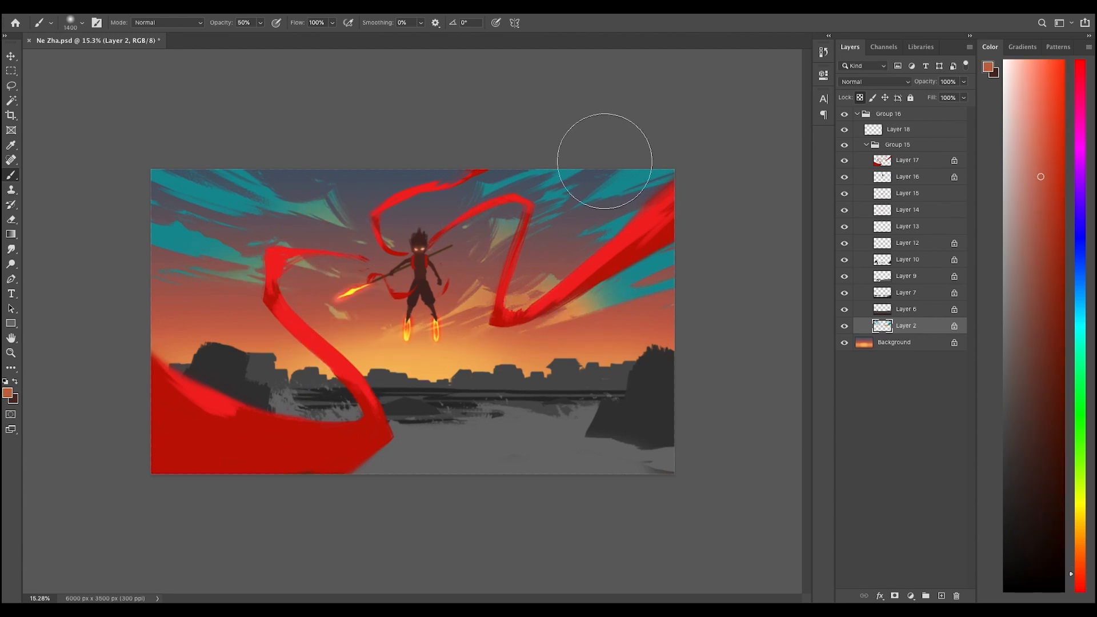
pyautogui.hotkey('ctrl', '-')
pyautogui.hotkey('ctrl', '-')
pyautogui.hotkey('ctrl', '+')
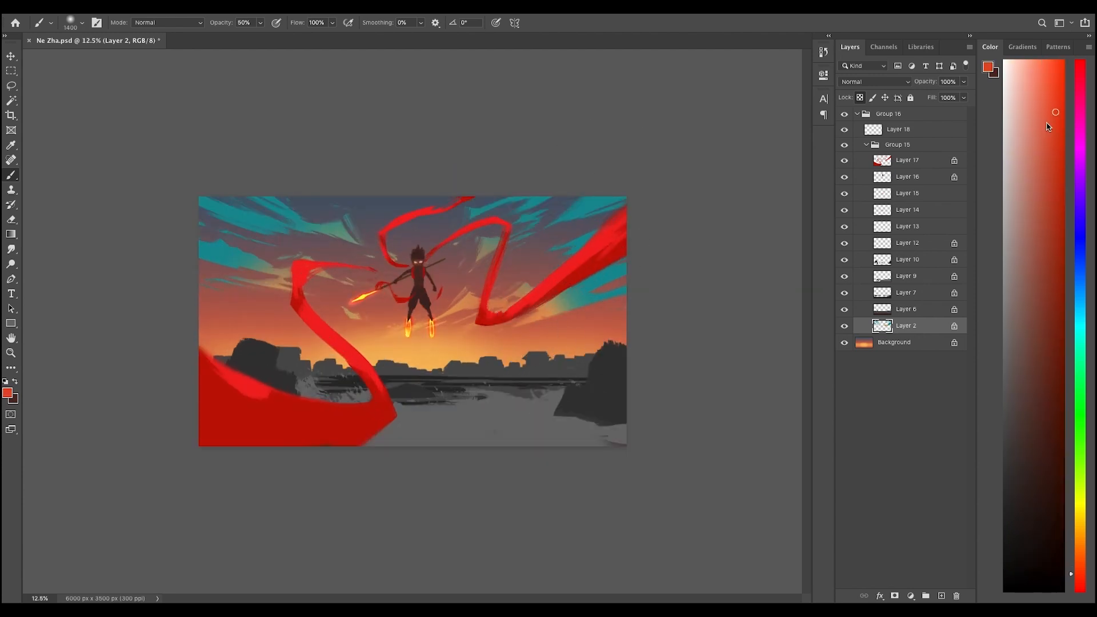
pyautogui.scroll(4, 566, 271)
pyautogui.keyDown('alt'); pyautogui.click(612, 299); pyautogui.keyUp('alt')
pyautogui.scroll(-4, 493, 271)
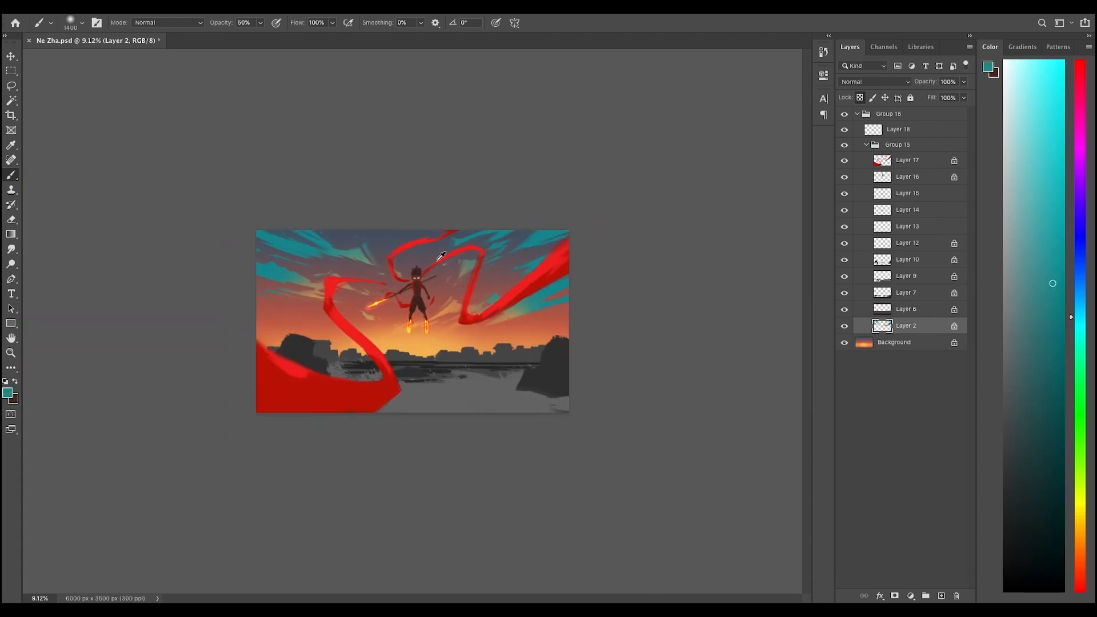
# - Glaze sampled warm oranges over the lower cloud strokes near the horizon on Layer 2
pyautogui.scroll(4, 674, 337)
pyautogui.keyDown('alt'); pyautogui.click(678, 338); pyautogui.keyUp('alt')
pyautogui.keyDown('alt'); pyautogui.click(661, 343); pyautogui.keyUp('alt')
pyautogui.scroll(-2, 448, 302)
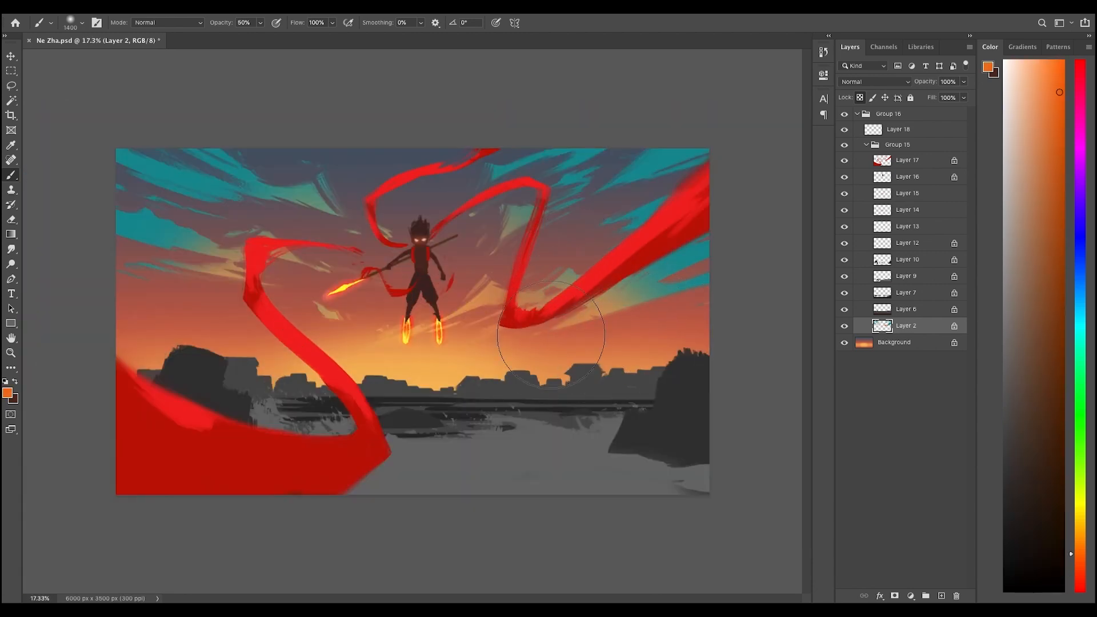
pyautogui.keyDown('alt'); pyautogui.click(380, 340); pyautogui.keyUp('alt')
pyautogui.scroll(1, 437, 313)
# - Select the distant buildings layer and recolour its grey silhouettes dark red-brown using a colour sampled from the painting
pyautogui.press('v')
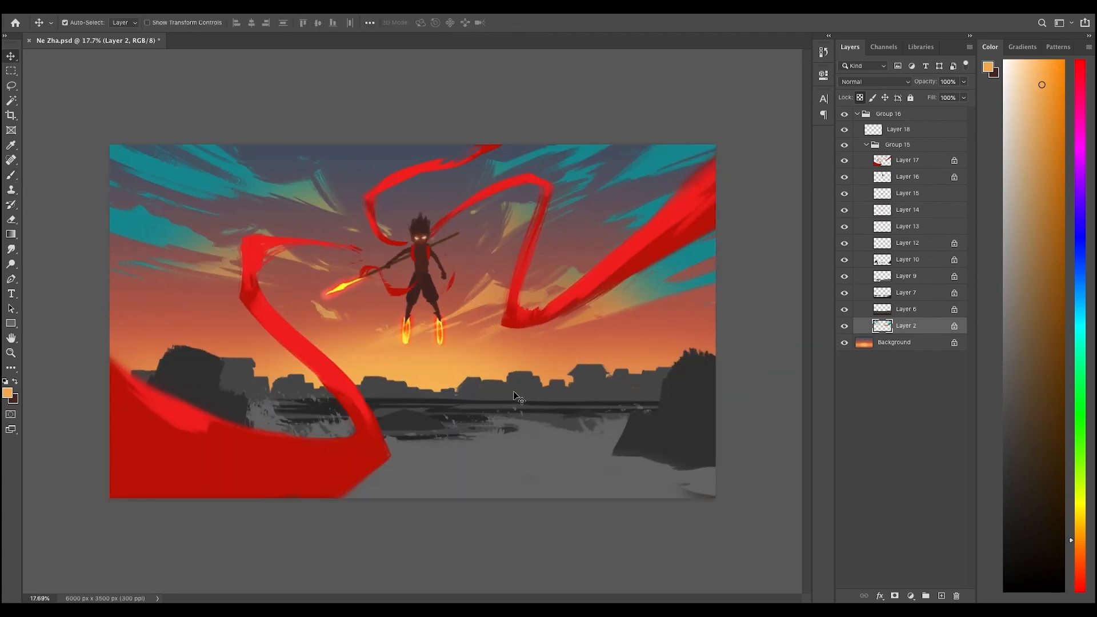
pyautogui.press('b')
pyautogui.keyDown('alt'); pyautogui.click(426, 265); pyautogui.keyUp('alt')
pyautogui.keyDown('super'); pyautogui.click(565, 384); pyautogui.keyUp('super')
pyautogui.moveTo(617, 391)
pyautogui.mouseDown()
pyautogui.moveTo(265, 423)
pyautogui.moveTo(515, 403)
pyautogui.mouseUp()
pyautogui.keyDown('alt'); pyautogui.click(543, 391); pyautogui.keyUp('alt')
pyautogui.scroll(1, 548, 392)
pyautogui.scroll(-3, 391, 333)
pyautogui.scroll(2, 393, 330)
# - Select the grey land strip below the buildings and recolour it with a dark muted green
pyautogui.keyDown('super'); pyautogui.click(566, 409); pyautogui.keyUp('super')
pyautogui.click(1080, 429)
pyautogui.click(1029, 404)
pyautogui.moveTo(623, 421)
pyautogui.mouseDown()
pyautogui.moveTo(297, 416)
pyautogui.moveTo(656, 428)
pyautogui.mouseUp()
pyautogui.click(1023, 449)
pyautogui.scroll(1, 383, 326)
# - Recolour the grey foreground water on Layer 9 dark teal, starting from the sky's teal, and reduce the brush to 1200 px
pyautogui.keyDown('super'); pyautogui.click(496, 424); pyautogui.keyUp('super')
pyautogui.keyDown('alt'); pyautogui.click(715, 266); pyautogui.keyUp('alt')
pyautogui.moveTo(735, 457)
pyautogui.mouseDown()
pyautogui.moveTo(48, 466)
pyautogui.moveTo(184, 450)
pyautogui.mouseUp()
pyautogui.click(1052, 358)
pyautogui.scroll(-5, 396, 368)
pyautogui.scroll(2, 397, 368)
pyautogui.click(1052, 387)
pyautogui.moveTo(646, 446); pyautogui.dragTo(185, 426)
pyautogui.click(1051, 386)
pyautogui.moveTo(649, 408); pyautogui.dragTo(600, 410)
pyautogui.press('[')
pyautogui.press('[')
pyautogui.scroll(2, 422, 338)
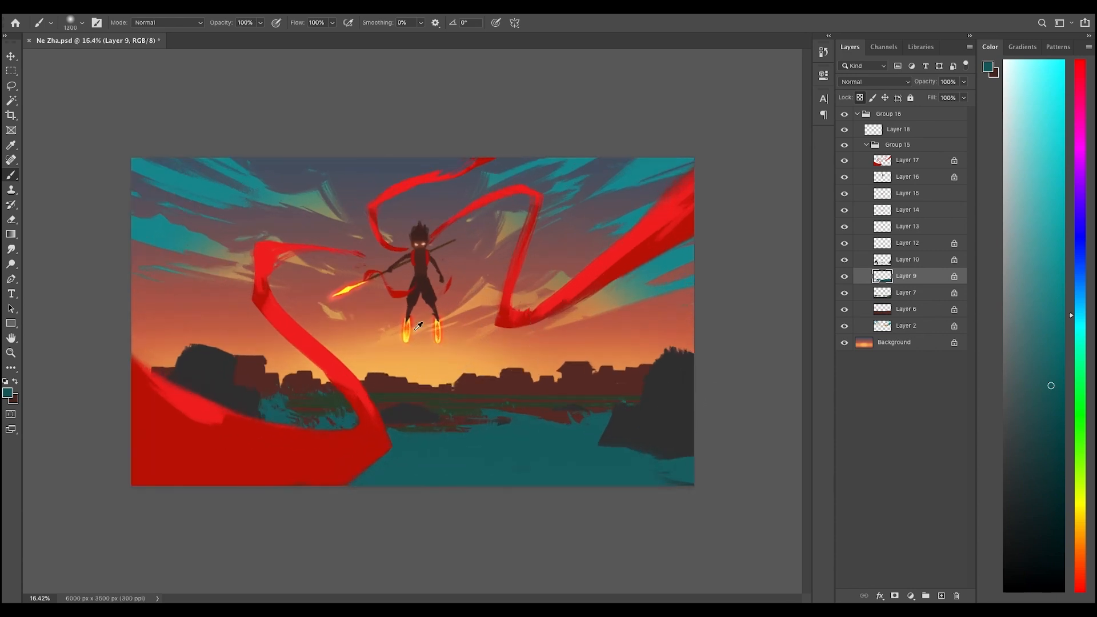
# - Recolour the grey foreground rocks on both sides of the water with a very dark reddish brown
pyautogui.scroll(-4, 422, 337)
pyautogui.keyDown('super'); pyautogui.click(592, 377); pyautogui.keyUp('super')
pyautogui.keyDown('alt'); pyautogui.click(563, 363); pyautogui.keyUp('alt')
pyautogui.click(1038, 455)
pyautogui.moveTo(591, 366); pyautogui.dragTo(578, 414)
pyautogui.click(1030, 467)
pyautogui.moveTo(271, 360); pyautogui.dragTo(256, 355)
pyautogui.scroll(4, 441, 345)
# - Add a new layer above the distant buildings and clip it to them for a glow in sampled sunset orange
pyautogui.keyDown('super'); pyautogui.click(609, 390); pyautogui.keyUp('super')
pyautogui.press('super+shift+alt+n')
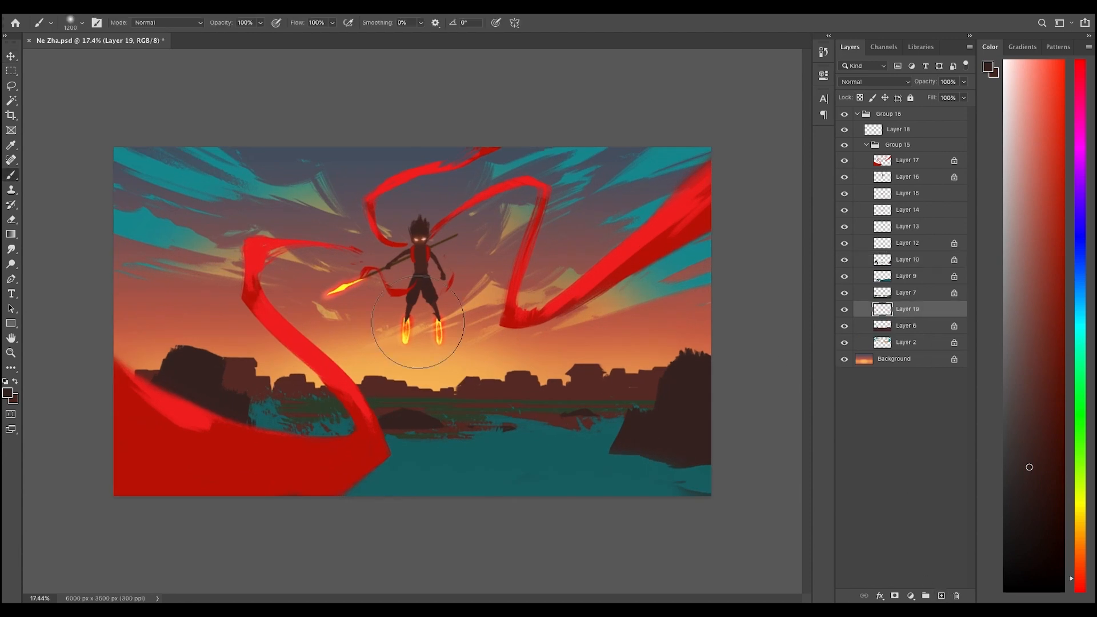
pyautogui.keyDown('alt'); pyautogui.click(447, 364); pyautogui.keyUp('alt')
pyautogui.moveTo(149, 353)
pyautogui.mouseDown()
pyautogui.moveTo(703, 350)
pyautogui.moveTo(150, 348)
pyautogui.mouseUp()
pyautogui.rightClick(907, 309)
pyautogui.click(943, 325)
# - Undo the last change and glaze orange light across the distant buildings on Layer 19 with a 700 px brush at 20% opacity
pyautogui.press('super+z')
pyautogui.press('[')
pyautogui.press('[')
pyautogui.press('[')
pyautogui.moveTo(674, 349); pyautogui.dragTo(172, 345)
pyautogui.scroll(1, 414, 322)
pyautogui.scroll(-1, 429, 320)
pyautogui.scroll(3, 430, 320)
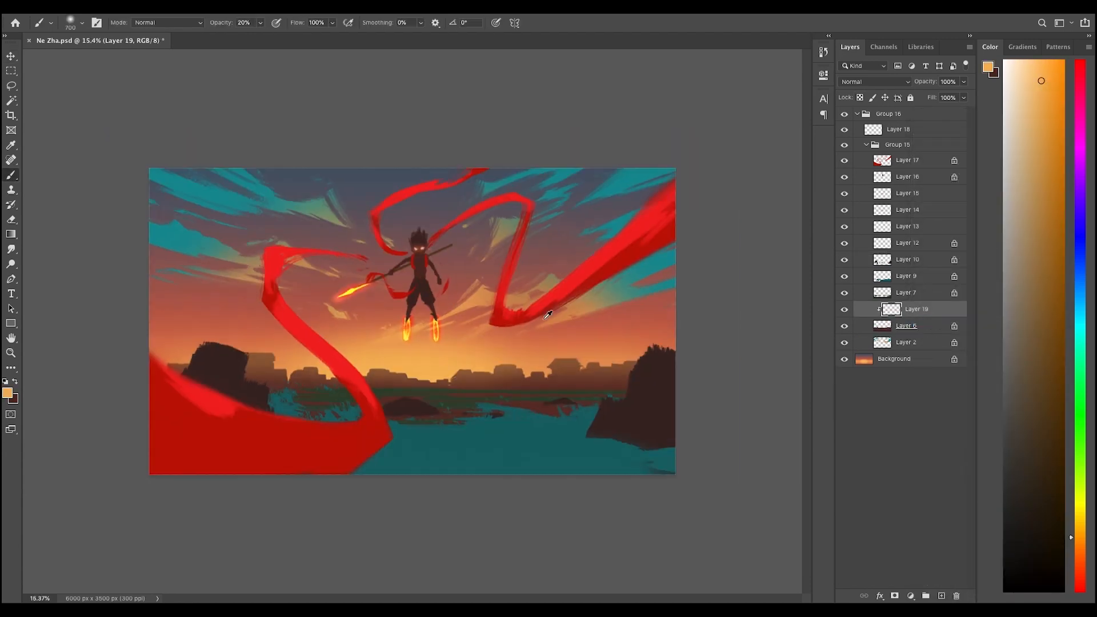
pyautogui.scroll(-3, 429, 320)
pyautogui.scroll(-3, 425, 324)
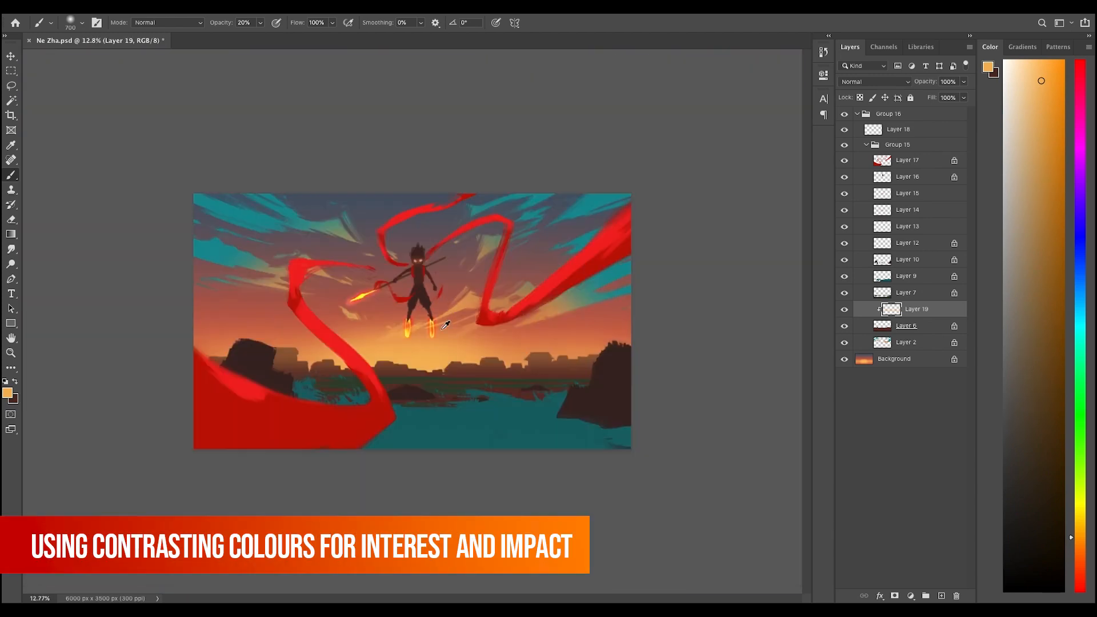
# - Glaze a sampled reddish brown over the clouds on Layer 2 with an 1100 px brush at 20% opacity
pyautogui.scroll(4, 425, 324)
pyautogui.keyDown('super'); pyautogui.click(502, 299); pyautogui.keyUp('super')
pyautogui.keyDown('alt'); pyautogui.click(462, 287); pyautogui.keyUp('alt')
pyautogui.press(']')
pyautogui.press(']')
pyautogui.press(']')
pyautogui.press(']')
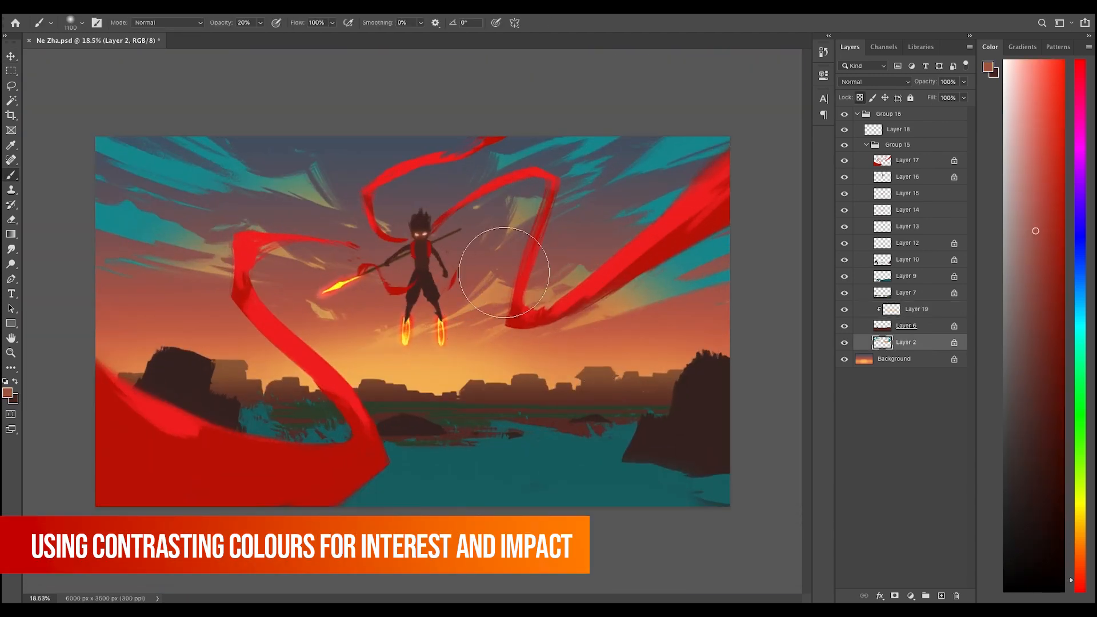
pyautogui.scroll(-3, 369, 295)
pyautogui.scroll(4, 563, 244)
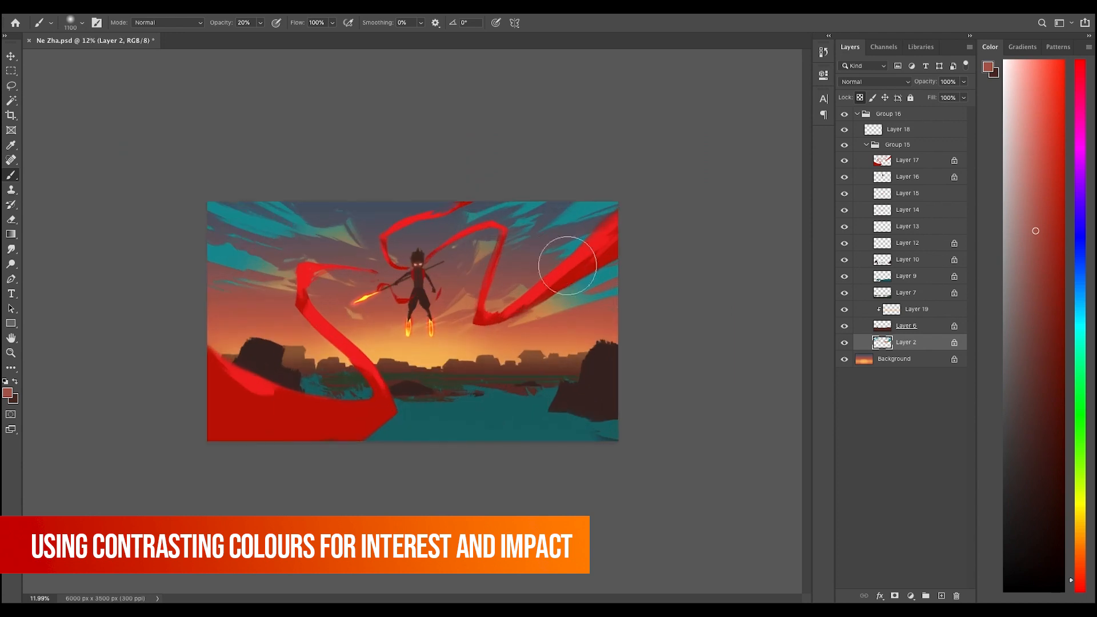
# - Set a 700 px, 100% opacity brush in a sampled brown and check the cloud and building layers by toggling their visibility
pyautogui.keyDown('alt'); pyautogui.click(661, 382); pyautogui.keyUp('alt')
pyautogui.press('0')
pyautogui.press('[')
pyautogui.press('[')
pyautogui.press('[')
pyautogui.press('[')
pyautogui.click(845, 343)
pyautogui.click(845, 343)
pyautogui.click(846, 326)
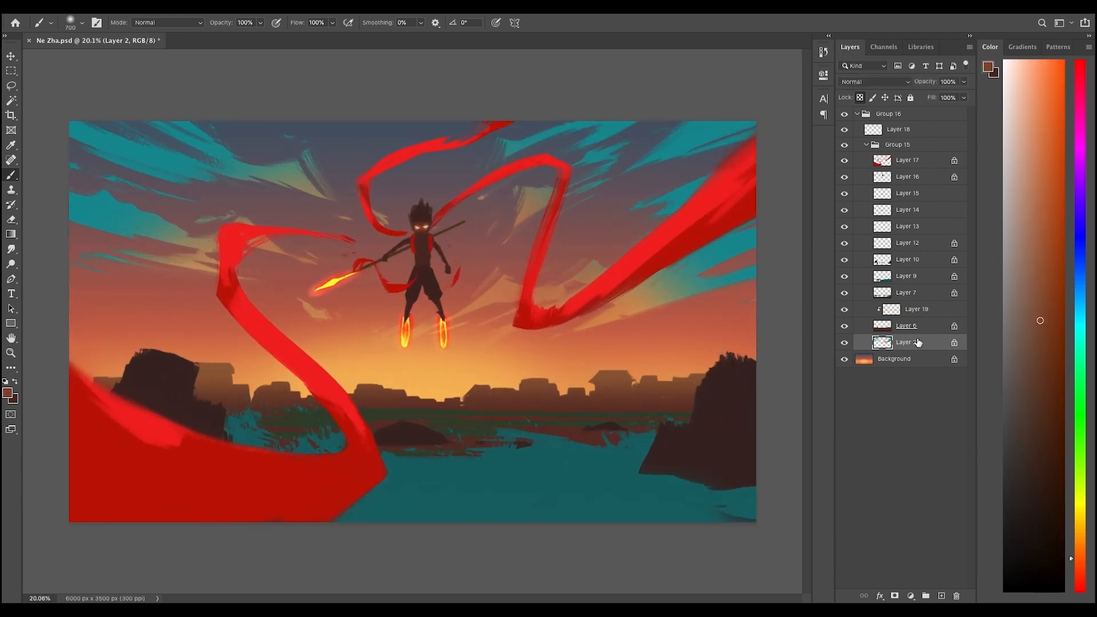
pyautogui.click(846, 327)
# - Add a new layer between the clouds and buildings and paint a brown hill silhouette on the right horizon with the textured brush
pyautogui.click(941, 596)
pyautogui.keyDown('alt'); pyautogui.click(666, 371); pyautogui.keyUp('alt')
pyautogui.keyDown('alt'); pyautogui.click(666, 374); pyautogui.keyUp('alt')
pyautogui.keyDown('alt'); pyautogui.click(658, 380); pyautogui.keyUp('alt')
pyautogui.click(909, 161)
pyautogui.keyDown('super'); pyautogui.click(909, 260); pyautogui.keyUp('super')
pyautogui.keyDown('super'); pyautogui.click(908, 359); pyautogui.keyUp('super')
pyautogui.keyDown('super'); pyautogui.click(909, 326); pyautogui.keyUp('super')
pyautogui.keyDown('super'); pyautogui.click(909, 314); pyautogui.keyUp('super')
pyautogui.click(909, 343)
pyautogui.hotkey('ctrl', '-')
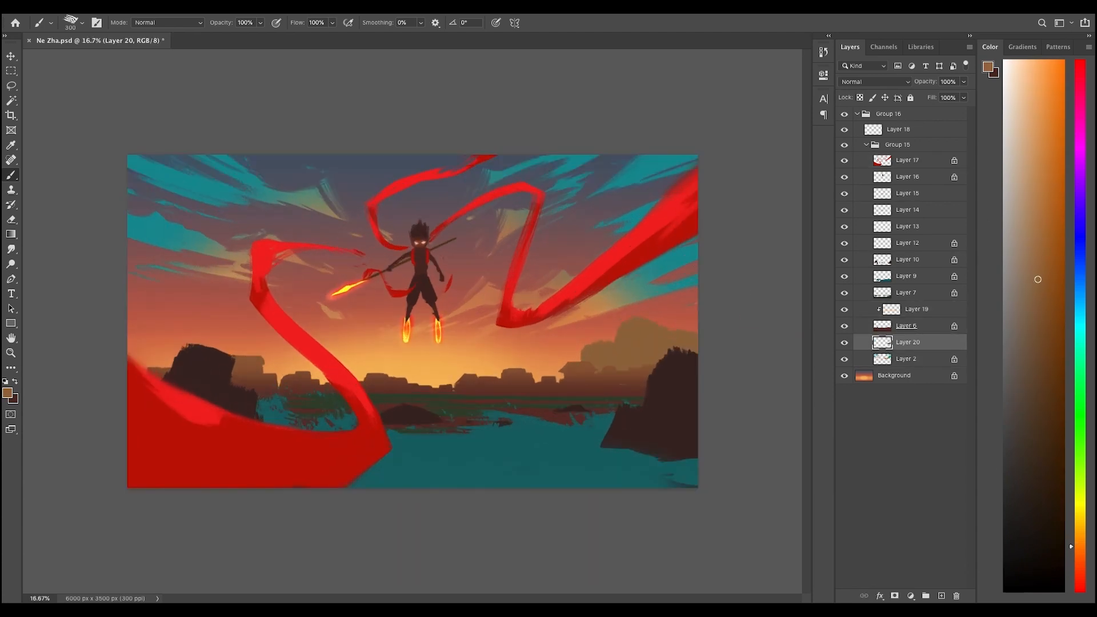
# - Paint matching brown hill silhouettes behind the buildings at the centre and left of the horizon
pyautogui.hotkey('ctrl', '-')
pyautogui.moveTo(336, 373); pyautogui.dragTo(352, 372)
pyautogui.moveTo(173, 358); pyautogui.dragTo(136, 339)
pyautogui.hotkey('ctrl', '-')
pyautogui.hotkey('ctrl', '-')
pyautogui.hotkey('ctrl', '+')
pyautogui.hotkey('ctrl', '+')
# - Lock Layer 20's transparency, blend sampled orange into the hills with a soft 30% brush, and lasso around the central hill
pyautogui.click(860, 98)
pyautogui.rightClick(454, 282)
pyautogui.doubleClick(522, 460)
pyautogui.keyDown('alt'); pyautogui.click(578, 390); pyautogui.keyUp('alt')
pyautogui.press('3')
pyautogui.scroll(-3, 415, 322)
pyautogui.scroll(4, 414, 322)
pyautogui.keyDown('alt'); pyautogui.click(467, 350); pyautogui.keyUp('alt')
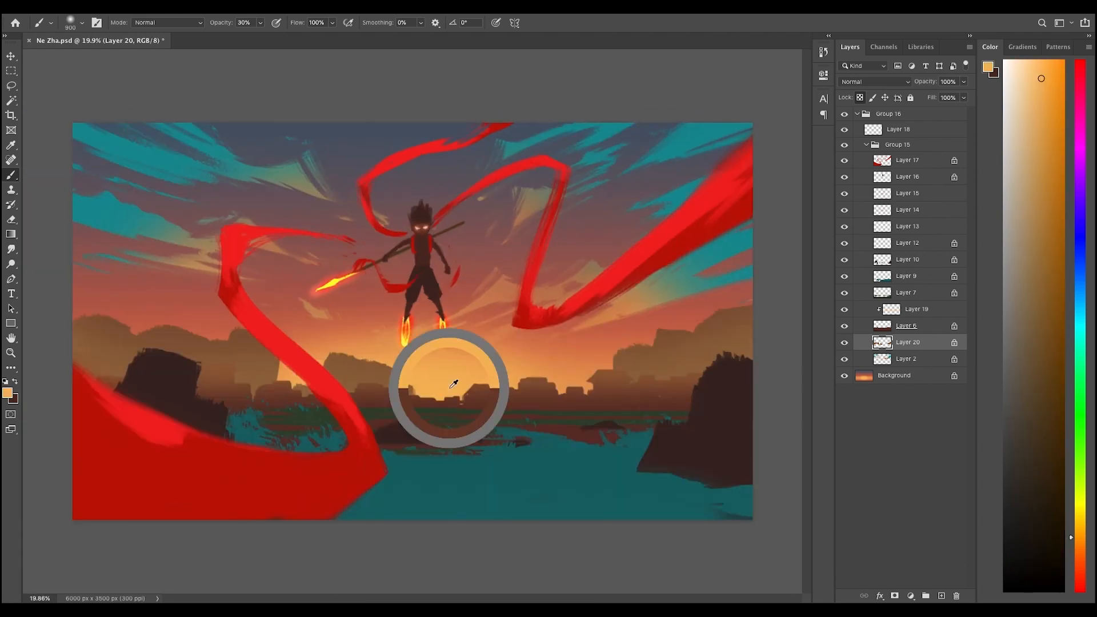
pyautogui.scroll(-3, 400, 329)
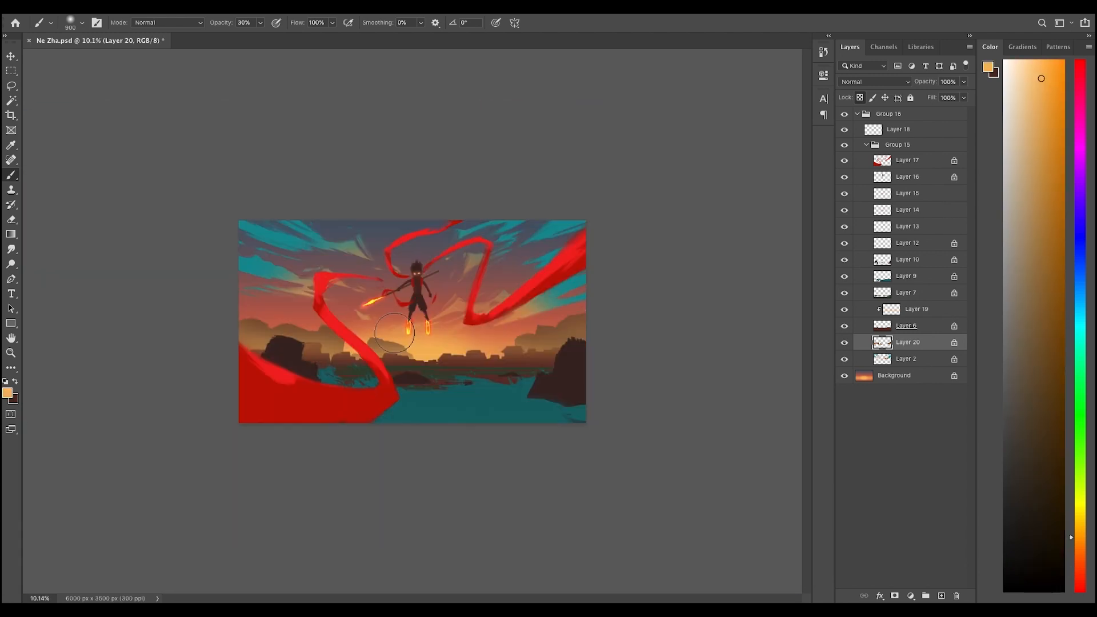
pyautogui.press('l')
pyautogui.moveTo(408, 341); pyautogui.dragTo(406, 366)
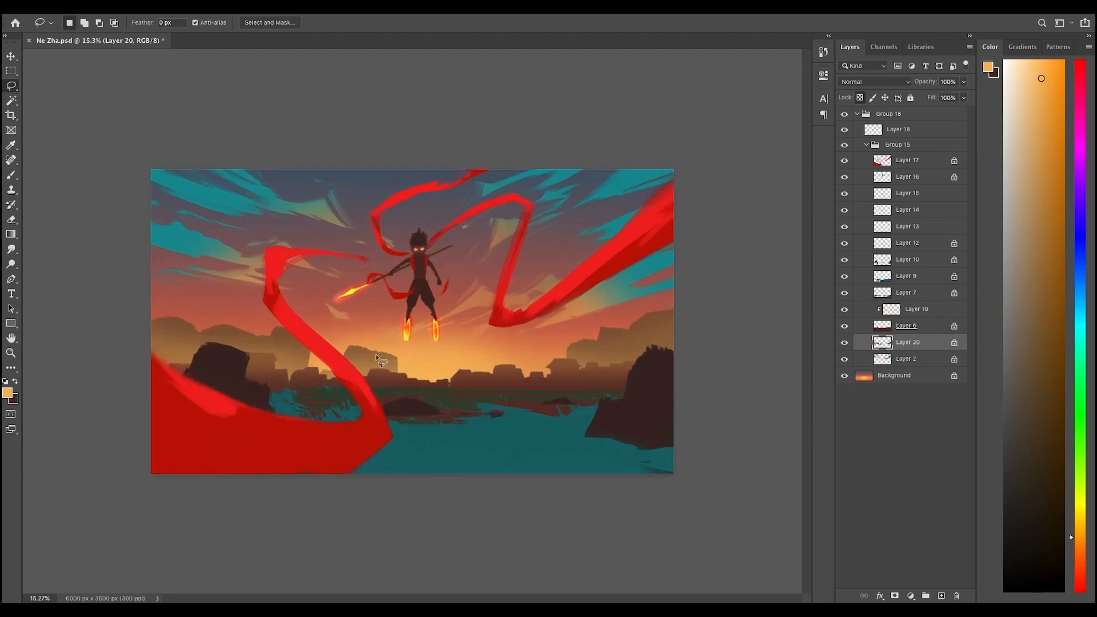
# - Add a new Overlay layer above the hills and paint a red and orange glow along the horizon with the soft brush
pyautogui.hotkey('ctrl', 'shift', 'alt', 'n')
pyautogui.hotkey('shift', 'alt', 'o')
pyautogui.press('b')
pyautogui.keyDown('alt'); pyautogui.click(572, 397); pyautogui.keyUp('alt')
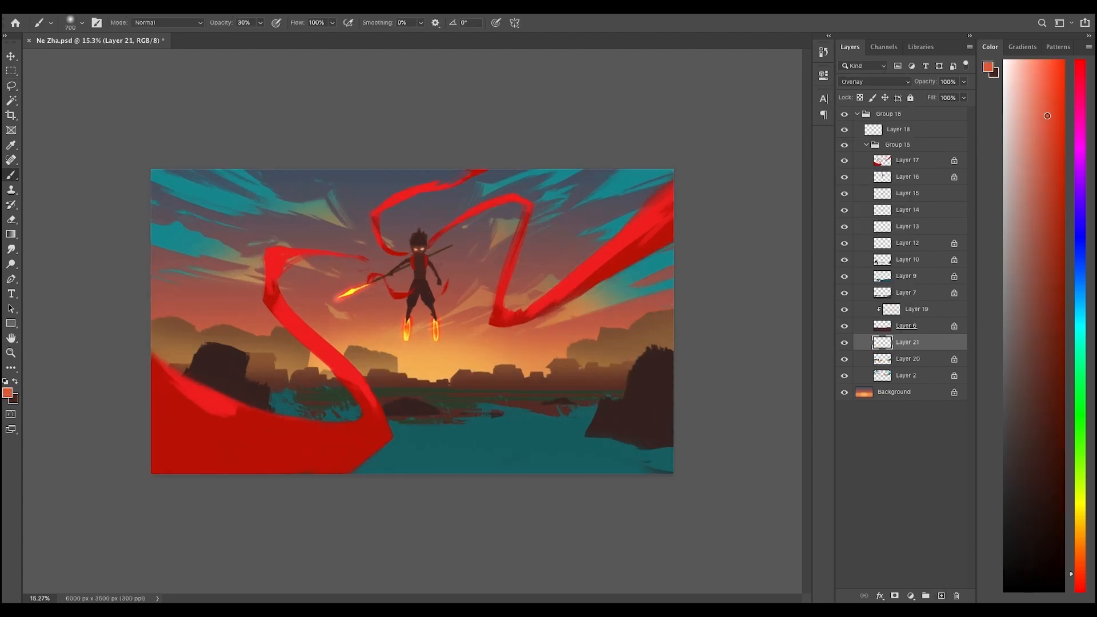
pyautogui.keyDown('alt'); pyautogui.click(435, 367); pyautogui.keyUp('alt')
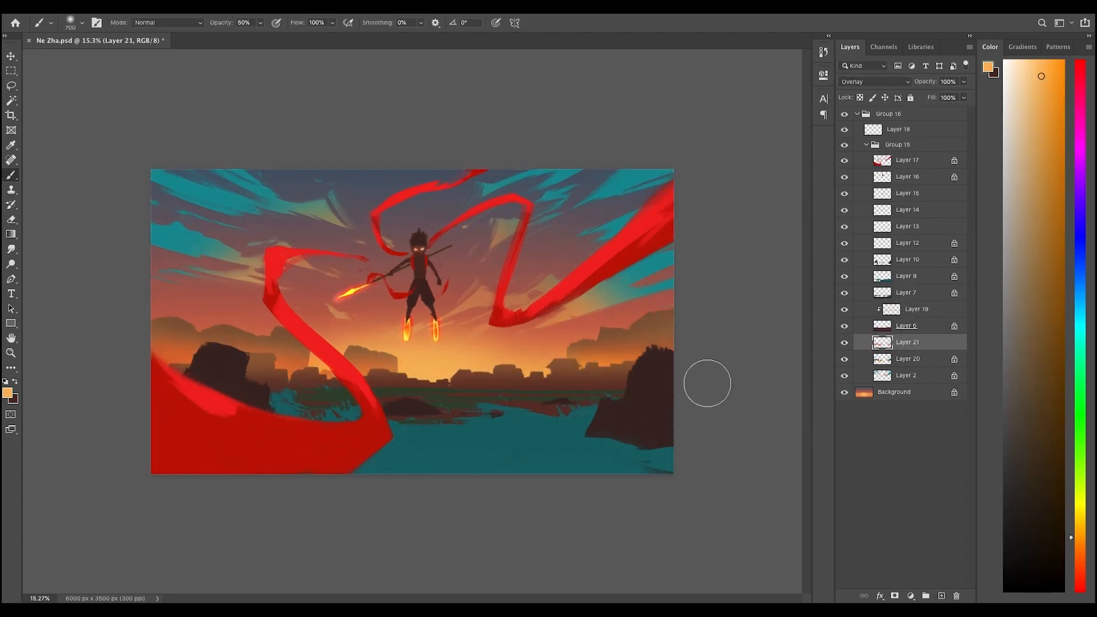
pyautogui.scroll(-4, 602, 341)
pyautogui.scroll(5, 350, 426)
pyautogui.scroll(-2, 350, 426)
pyautogui.scroll(1, 411, 343)
# - Marquee-select the hills on the left half of the horizon and transform them to sit slightly lower, then deselect
pyautogui.press('m')
pyautogui.moveTo(435, 306); pyautogui.dragTo(122, 419)
pyautogui.keyDown('ctrl'); pyautogui.click(404, 378); pyautogui.keyUp('ctrl')
pyautogui.hotkey('ctrl', 't')
pyautogui.moveTo(404, 367); pyautogui.dragTo(397, 367)
pyautogui.moveTo(272, 305); pyautogui.dragTo(272, 311)
pyautogui.press('Return')
pyautogui.hotkey('ctrl', 'd')
pyautogui.scroll(-4, 398, 315)
pyautogui.scroll(3, 398, 314)
# - Stretch the Overlay glow on Layer 21 downward and sample the ribbon's dark red for the brush
pyautogui.hotkey('alt', ']')
pyautogui.hotkey('ctrl', 't')
pyautogui.moveTo(412, 441); pyautogui.dragTo(412, 464)
pyautogui.press('Return')
pyautogui.press('b')
pyautogui.keyDown('alt'); pyautogui.click(579, 291); pyautogui.keyUp('alt')
pyautogui.scroll(-10, 405, 339)
pyautogui.scroll(10, 405, 340)
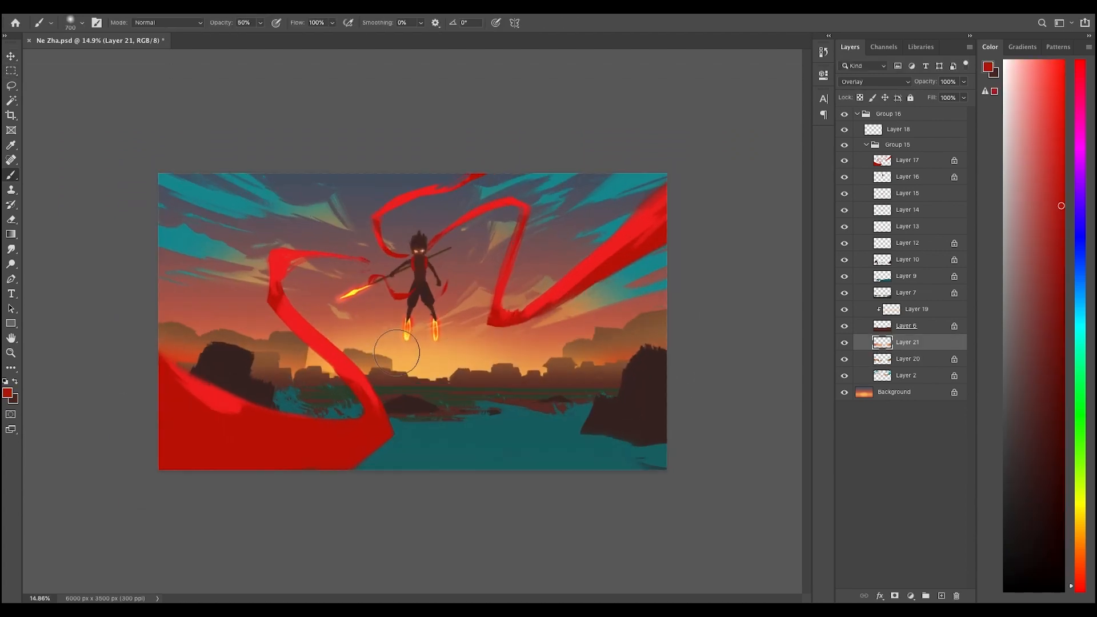
# - Paint dark teal ripples across the foreground water on Layer 9 with an enlarged textured brush at 100% opacity
pyautogui.scroll(2, 418, 338)
pyautogui.keyDown('ctrl'); pyautogui.click(506, 480); pyautogui.keyUp('ctrl')
pyautogui.keyDown('alt'); pyautogui.click(507, 490); pyautogui.keyUp('alt')
pyautogui.keyDown('alt'); pyautogui.click(705, 495); pyautogui.keyUp('alt')
pyautogui.rightClick(567, 451)
pyautogui.doubleClick(589, 450)
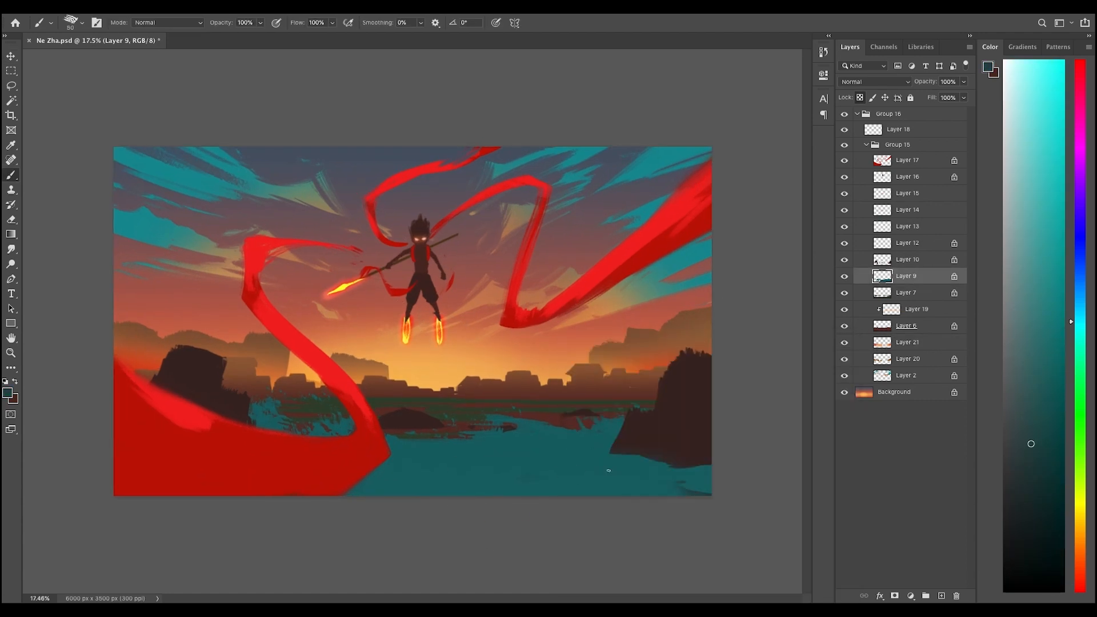
pyautogui.keyDown('alt'); pyautogui.click(586, 458); pyautogui.keyUp('alt')
pyautogui.press(']')
pyautogui.press(']')
pyautogui.press(']')
pyautogui.moveTo(617, 486); pyautogui.dragTo(686, 478)
pyautogui.moveTo(506, 450); pyautogui.dragTo(591, 464)
pyautogui.moveTo(480, 472); pyautogui.dragTo(369, 483)
# - Blend varied teal ripples through the foreground water on Layer 9, repeatedly sampling nearby water colours for the textured brush
pyautogui.keyDown('alt'); pyautogui.click(563, 468); pyautogui.keyUp('alt')
pyautogui.moveTo(594, 472); pyautogui.dragTo(449, 481)
pyautogui.keyDown('alt'); pyautogui.click(522, 478); pyautogui.keyUp('alt')
pyautogui.keyDown('alt'); pyautogui.click(459, 471); pyautogui.keyUp('alt')
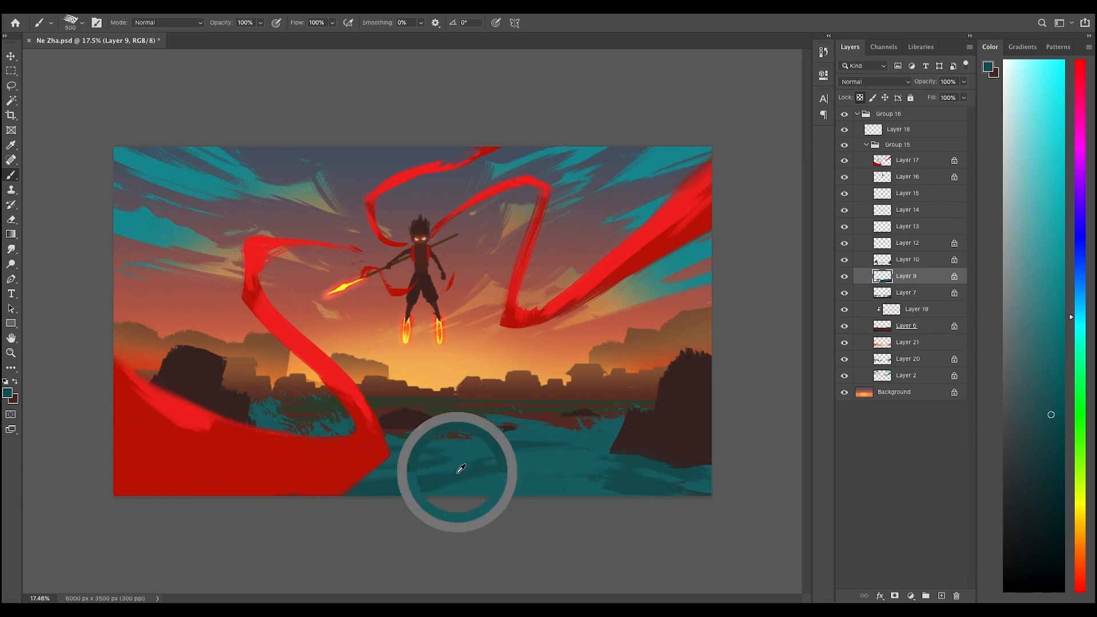
pyautogui.scroll(1, 636, 429)
pyautogui.keyDown('alt'); pyautogui.click(594, 486); pyautogui.keyUp('alt')
pyautogui.moveTo(578, 497); pyautogui.dragTo(680, 541)
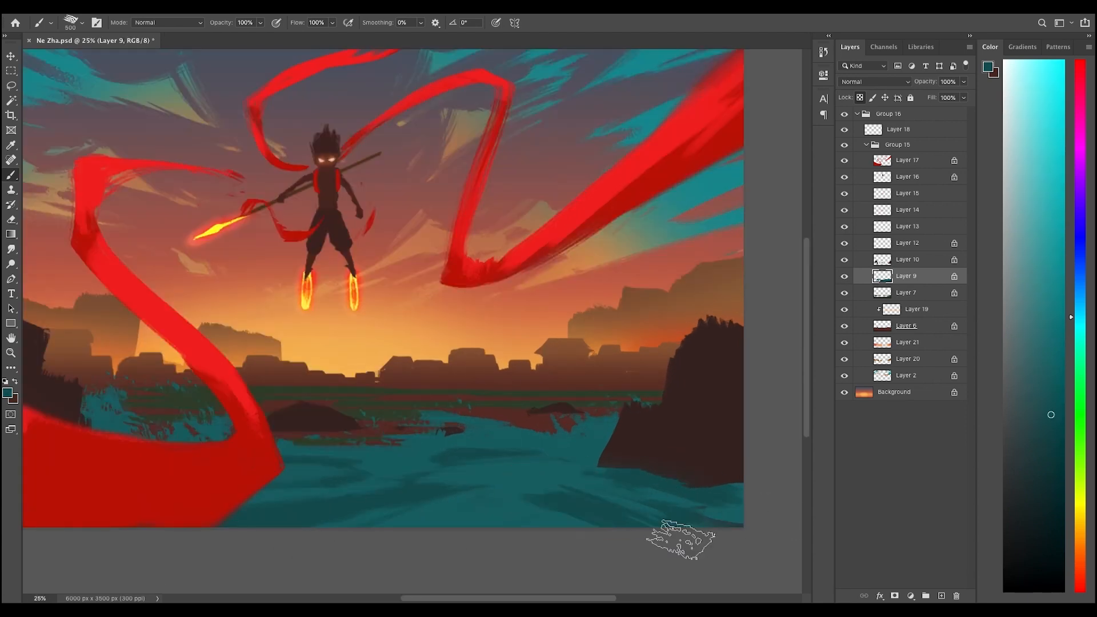
pyautogui.keyDown('alt'); pyautogui.click(644, 520); pyautogui.keyUp('alt')
pyautogui.scroll(-1, 671, 410)
pyautogui.scroll(1, 671, 409)
# - Paint lighter teal highlights along the far water's edge between the rocks and enlarge the textured brush to 1000
pyautogui.click(1049, 300)
pyautogui.moveTo(603, 405); pyautogui.dragTo(602, 417)
pyautogui.moveTo(456, 411); pyautogui.dragTo(524, 429)
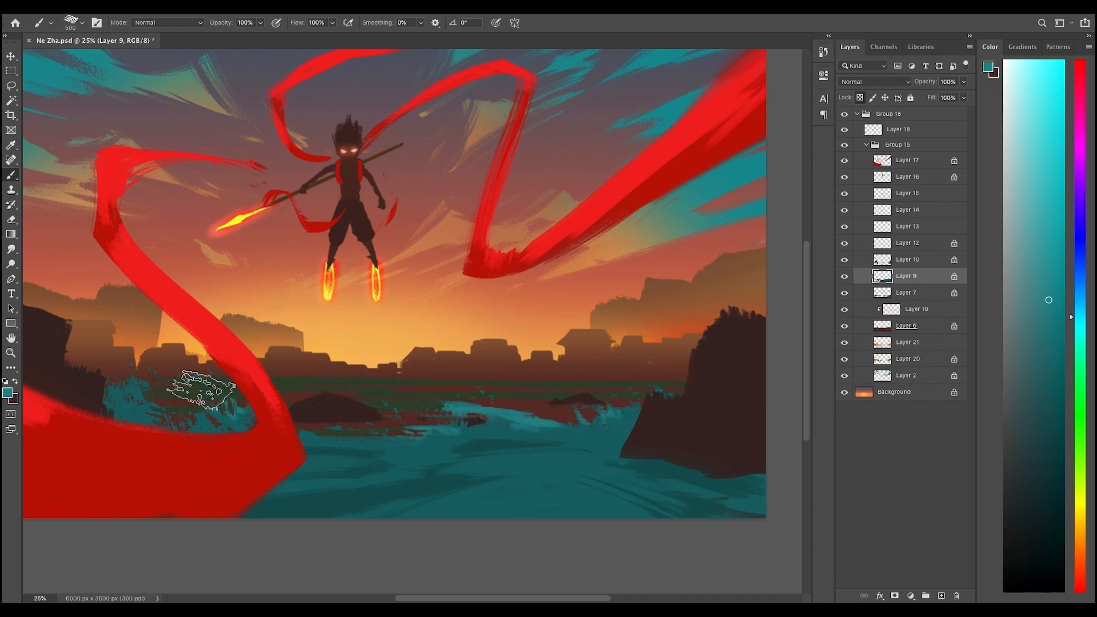
pyautogui.scroll(-2, 578, 372)
pyautogui.scroll(1, 578, 371)
pyautogui.press(']')
pyautogui.press(']')
pyautogui.press(']')
pyautogui.press(']')
pyautogui.press(']')
pyautogui.scroll(-1, 510, 368)
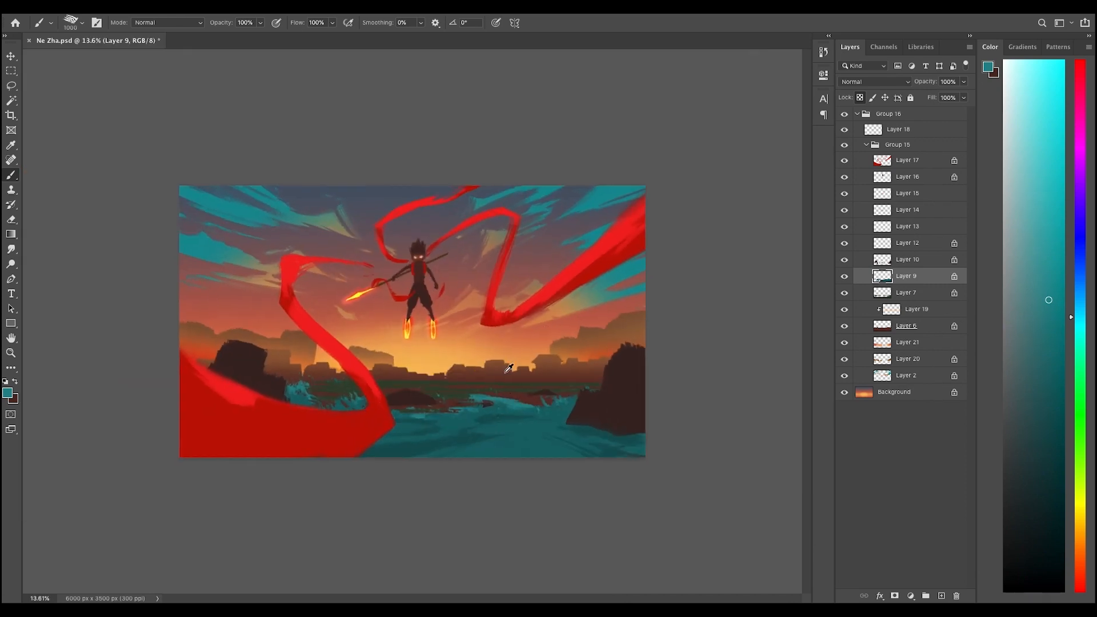
pyautogui.scroll(2, 511, 367)
pyautogui.press('super+0')
# - Add a new layer clipped to the rocks on Layer 10 and paint sampled teal along the base of the right-hand rock
pyautogui.keyDown('super'); pyautogui.click(715, 424); pyautogui.keyUp('super')
pyautogui.keyDown('alt'); pyautogui.click(718, 428); pyautogui.keyUp('alt')
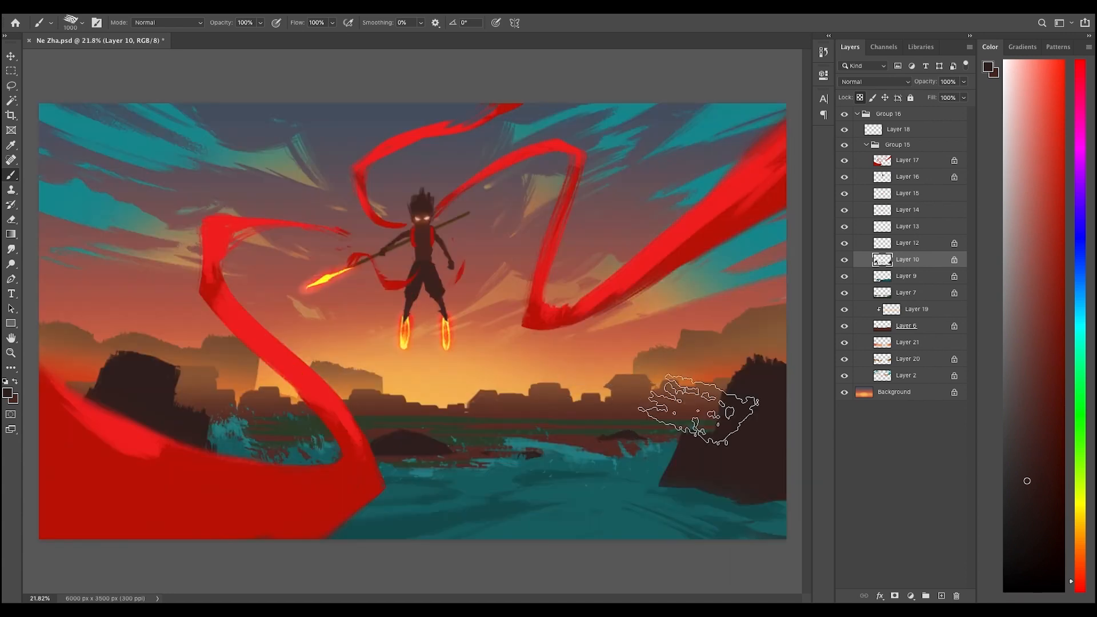
pyautogui.keyDown('alt'); pyautogui.click(693, 500); pyautogui.keyUp('alt')
pyautogui.click(941, 596)
pyautogui.press('super+alt+g')
pyautogui.moveTo(675, 512); pyautogui.dragTo(758, 502)
pyautogui.scroll(-2, 758, 501)
pyautogui.press('[')
pyautogui.press('[')
pyautogui.press('[')
pyautogui.press('[')
pyautogui.scroll(5, 394, 338)
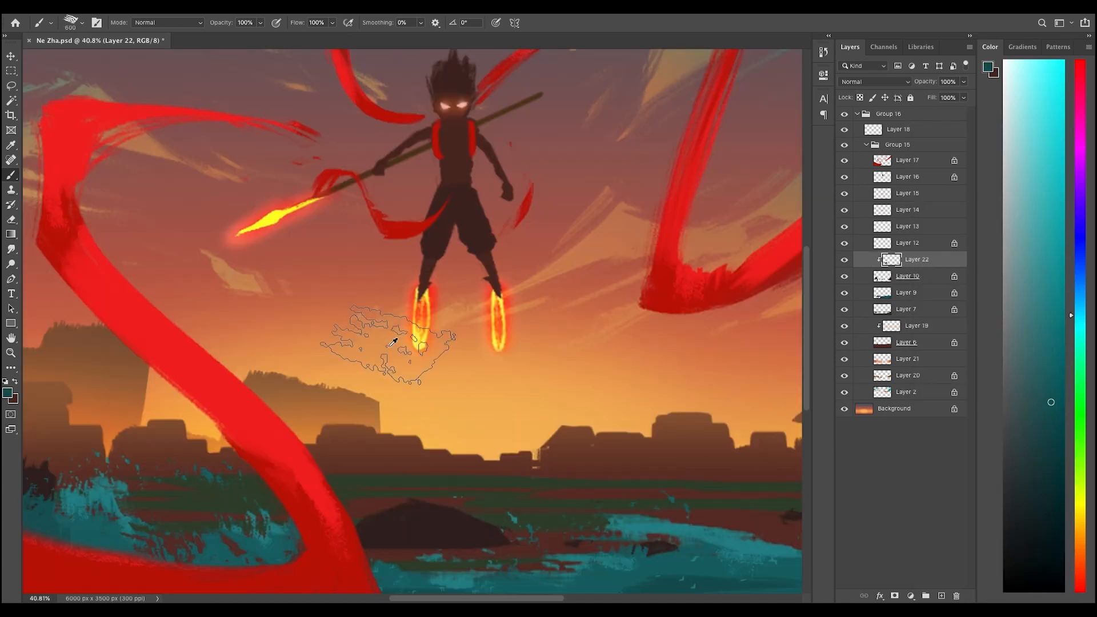
pyautogui.scroll(-4, 437, 379)
pyautogui.scroll(1, 438, 379)
# - Add a new layer above Layer 17 and scatter orange and pale yellow embers across the scene with a particle brush
pyautogui.click(908, 161)
pyautogui.click(941, 596)
pyautogui.rightClick(615, 346)
pyautogui.doubleClick(532, 451)
pyautogui.keyDown('alt'); pyautogui.click(682, 350); pyautogui.keyUp('alt')
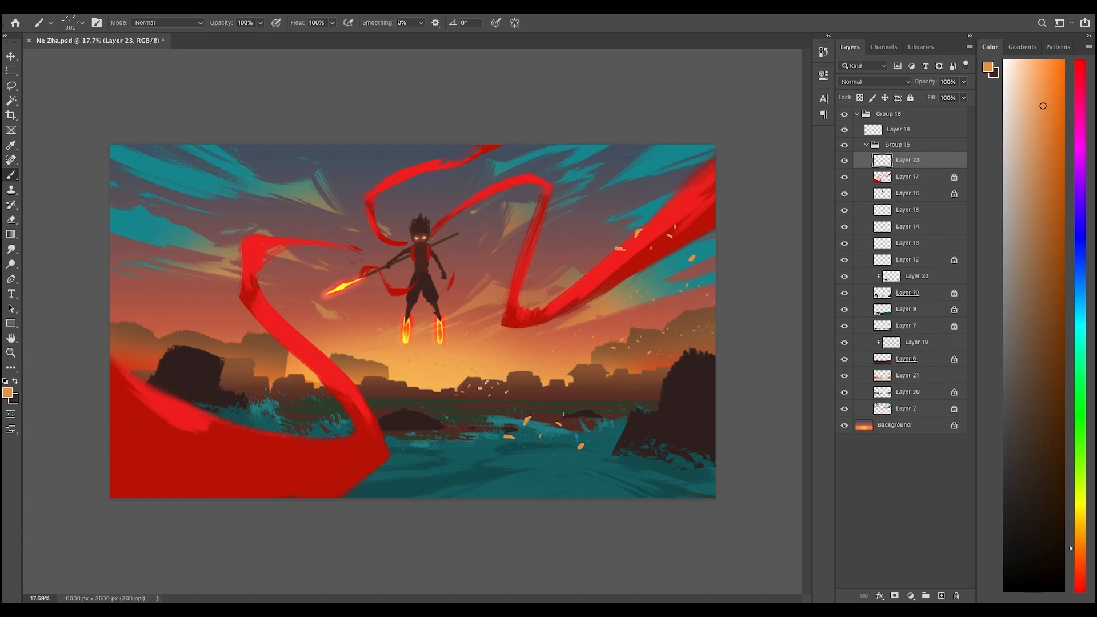
pyautogui.keyDown('alt'); pyautogui.click(463, 372); pyautogui.keyUp('alt')
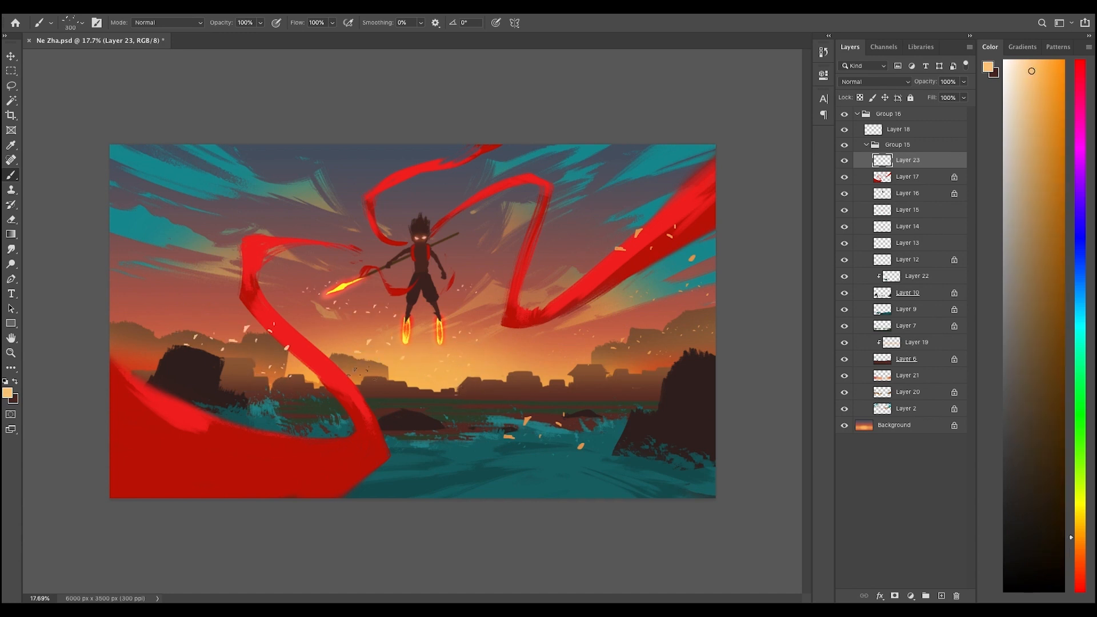
pyautogui.scroll(-4, 412, 322)
pyautogui.scroll(3, 413, 321)
# - Duplicate the ember layer, set the copy to Color Dodge with a Gaussian Blur, and place it beneath the original
pyautogui.press('super+j')
pyautogui.click(870, 82)
pyautogui.click(870, 172)
pyautogui.click(266, 8)
pyautogui.moveTo(331, 129)
pyautogui.click(476, 172)
pyautogui.press('Return')
pyautogui.press('super+[')
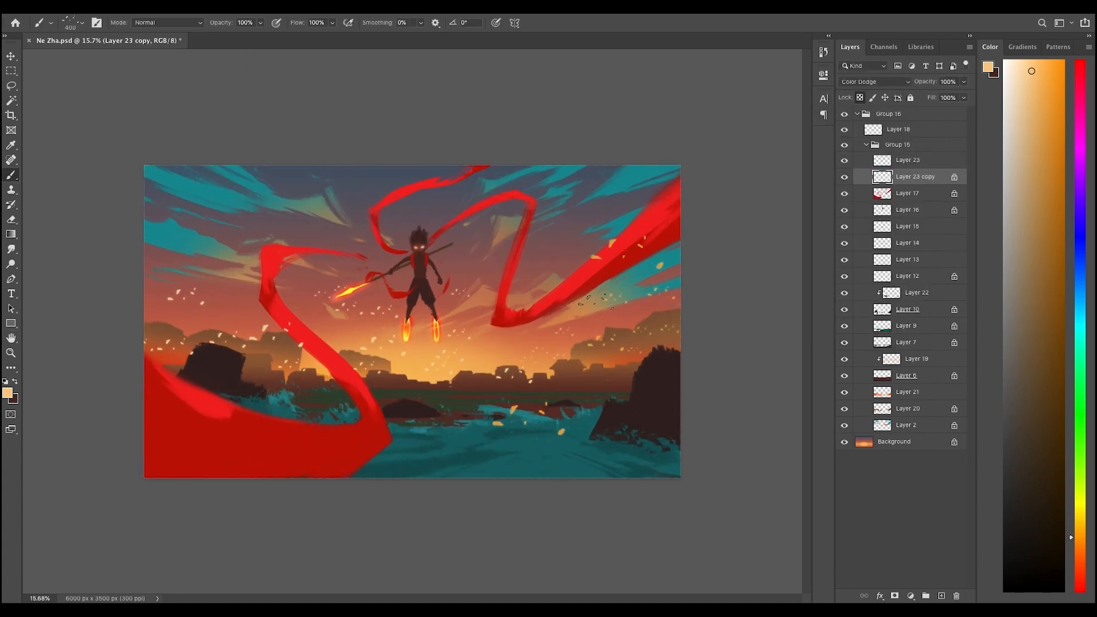
# - Strengthen the ember glow by duplicating the Color Dodge copy and merging it, then move the result above Layer 23
pyautogui.keyDown('alt'); pyautogui.click(558, 286); pyautogui.keyUp('alt')
pyautogui.scroll(3, 282, 257)
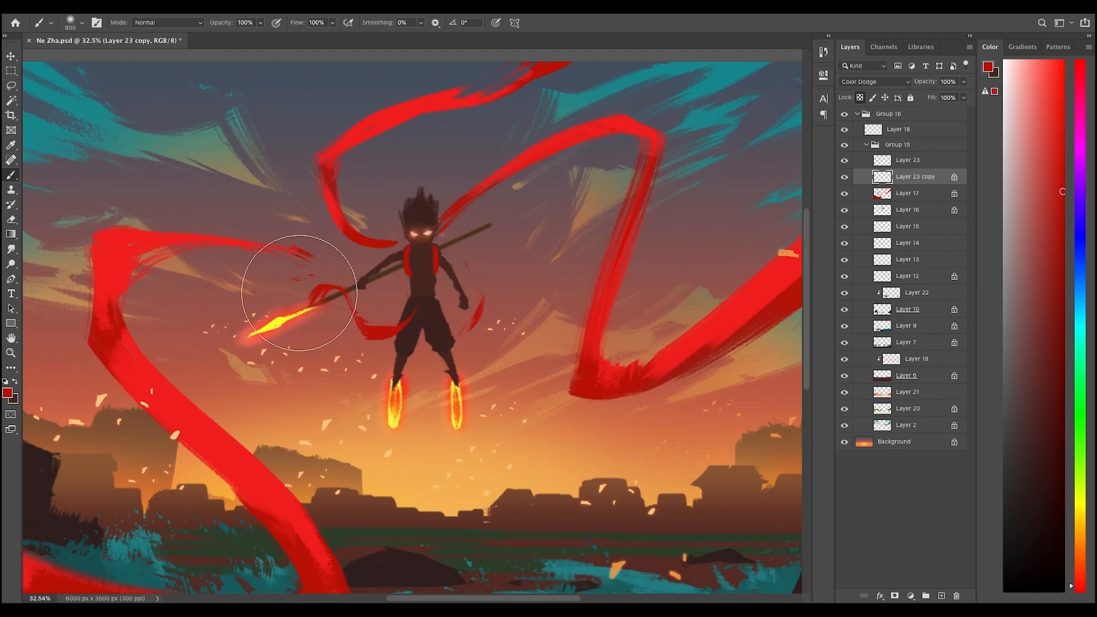
pyautogui.click(266, 7)
pyautogui.click(265, 7)
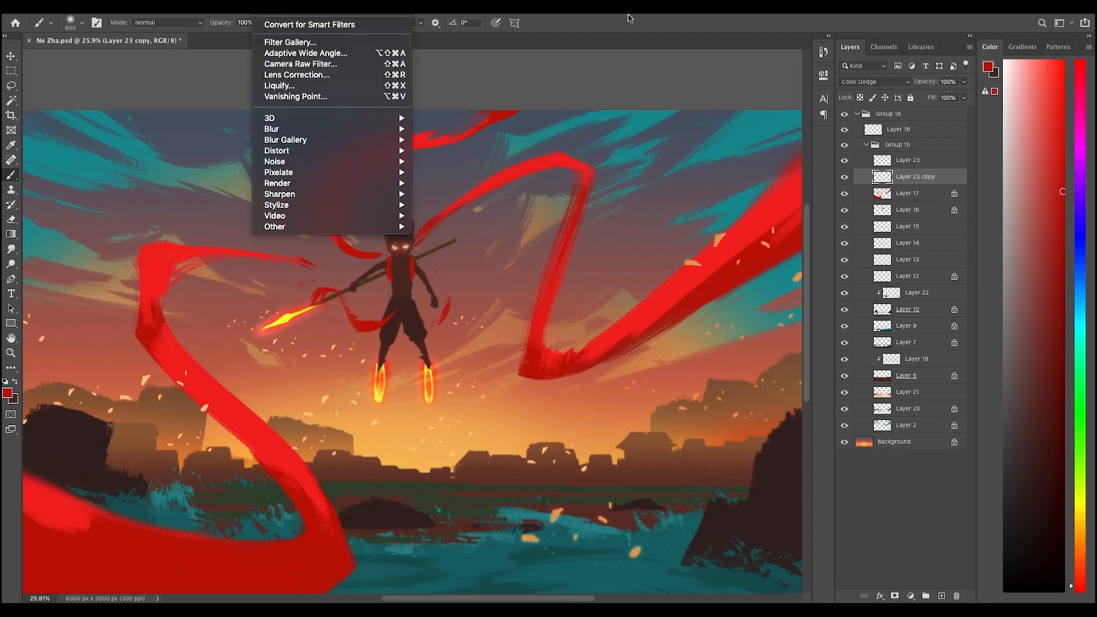
pyautogui.press('super+j')
pyautogui.scroll(-4, 461, 248)
pyautogui.scroll(2, 461, 248)
pyautogui.press('super+e')
pyautogui.moveTo(893, 179); pyautogui.dragTo(902, 154)
# - Apply a Gaussian Blur with a 7.6 pixel radius to the Layer 23 copy
pyautogui.click(265, 8)
pyautogui.moveTo(278, 128)
pyautogui.click(448, 194)
pyautogui.press('Escape')
pyautogui.click(265, 7)
pyautogui.click(458, 172)
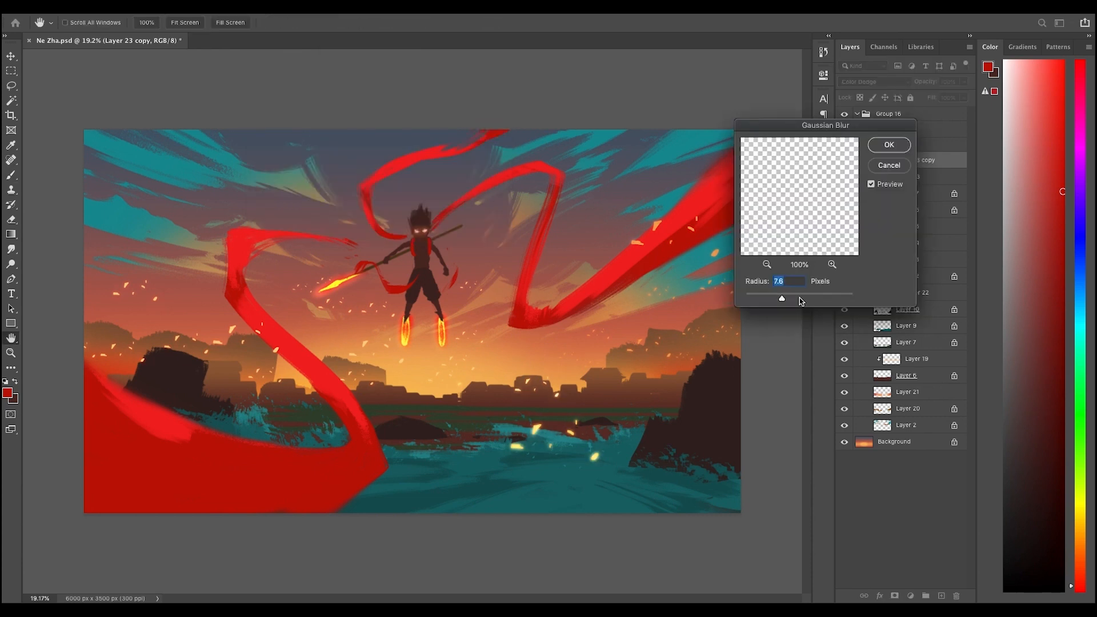
pyautogui.click(895, 144)
# - Tint the embers on Layer 23 with a sampled orange and recolour their Color Dodge copy using the soft brush
pyautogui.hotkey('alt', '[')
pyautogui.keyDown('alt'); pyautogui.click(612, 325); pyautogui.keyUp('alt')
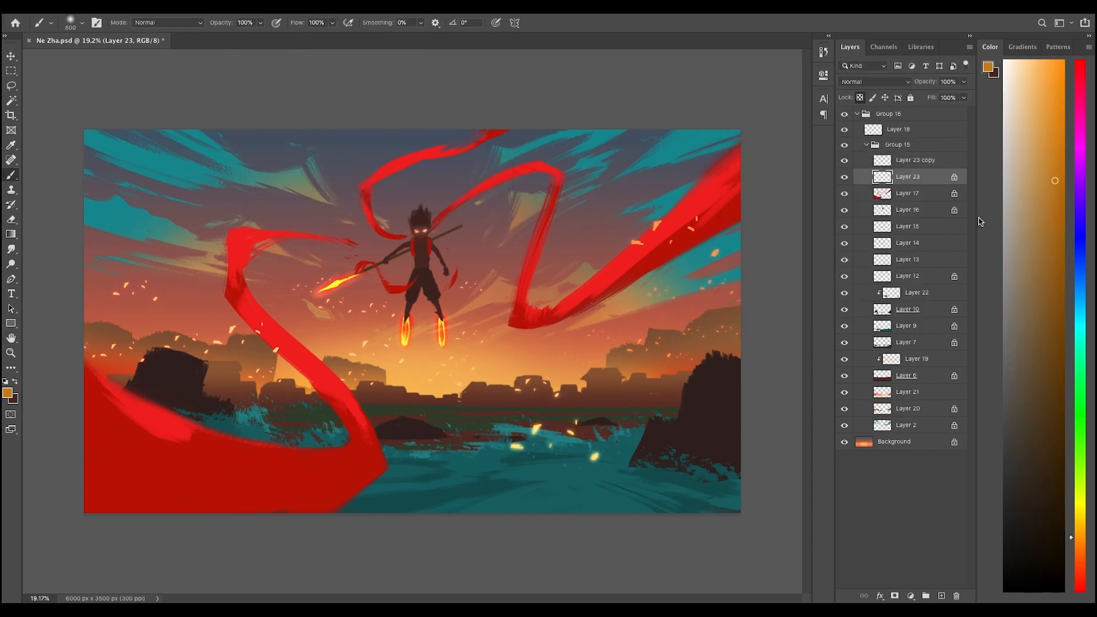
pyautogui.hotkey('alt', ']')
pyautogui.click(846, 162)
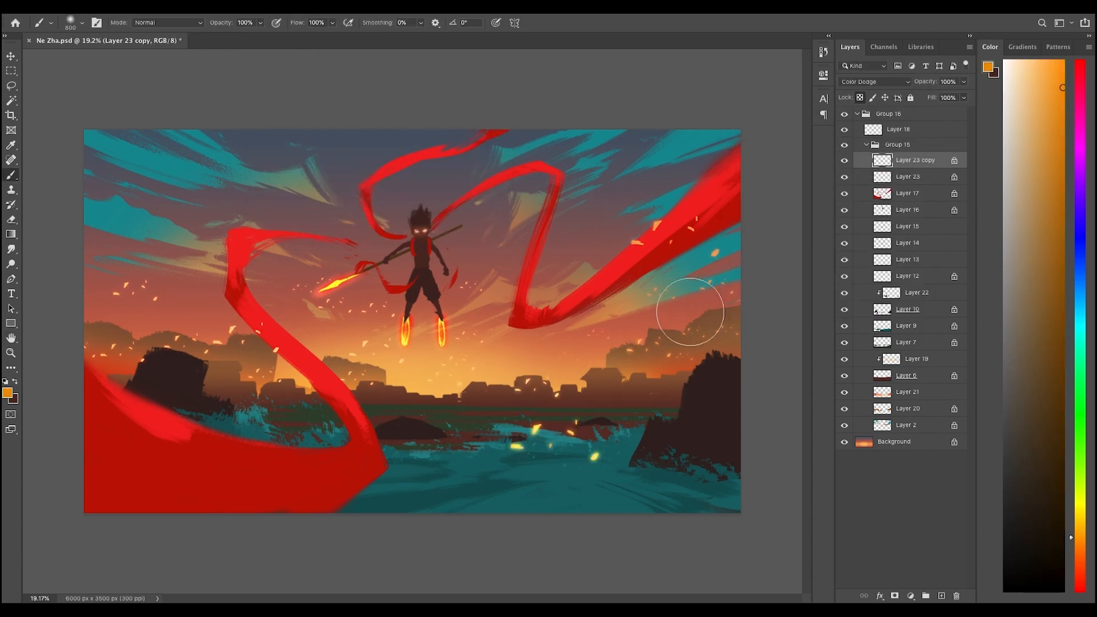
pyautogui.click(1080, 62)
pyautogui.moveTo(717, 244)
pyautogui.mouseDown()
pyautogui.moveTo(488, 129)
pyautogui.moveTo(481, 171)
pyautogui.mouseUp()
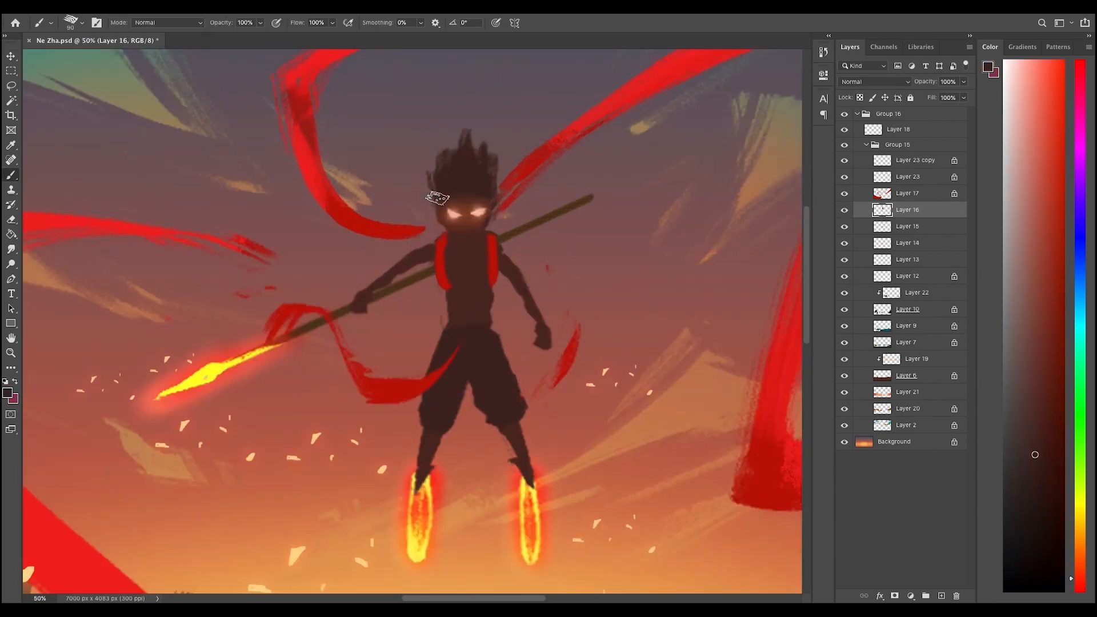
# - Paint pointed dark brown strands at the top and left of the figure's hair on Layer 16, trimming them with the Eraser
pyautogui.moveTo(470, 140); pyautogui.dragTo(472, 133)
pyautogui.click(472, 132)
pyautogui.click(641, 196)
pyautogui.keyDown('super'); pyautogui.click(481, 159); pyautogui.keyUp('super')
pyautogui.press('e')
pyautogui.press('b')
pyautogui.press('e')
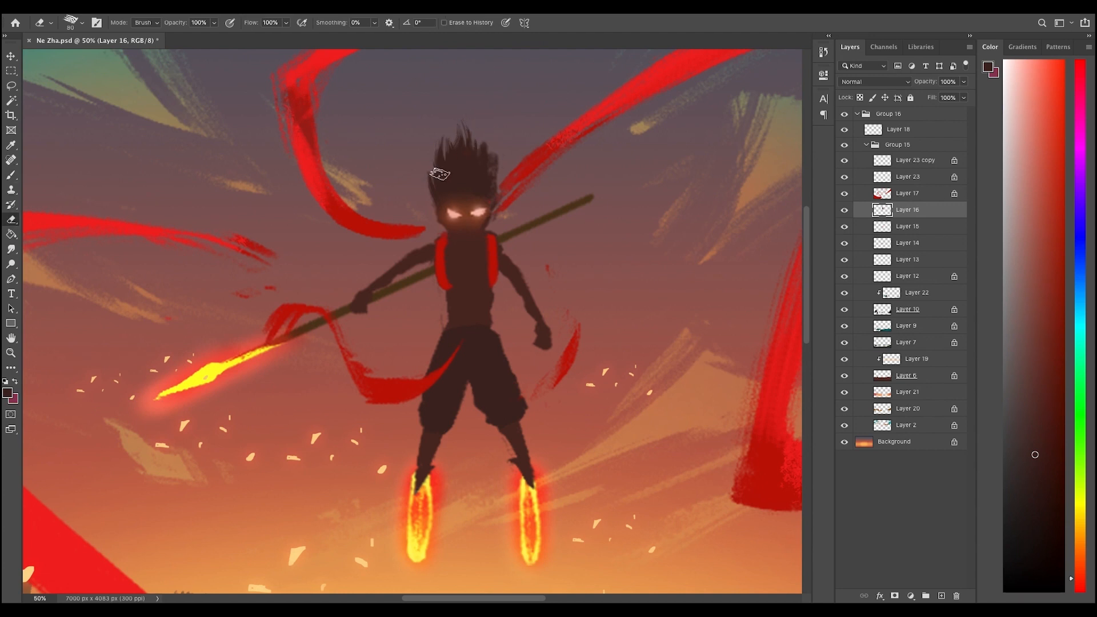
pyautogui.press('b')
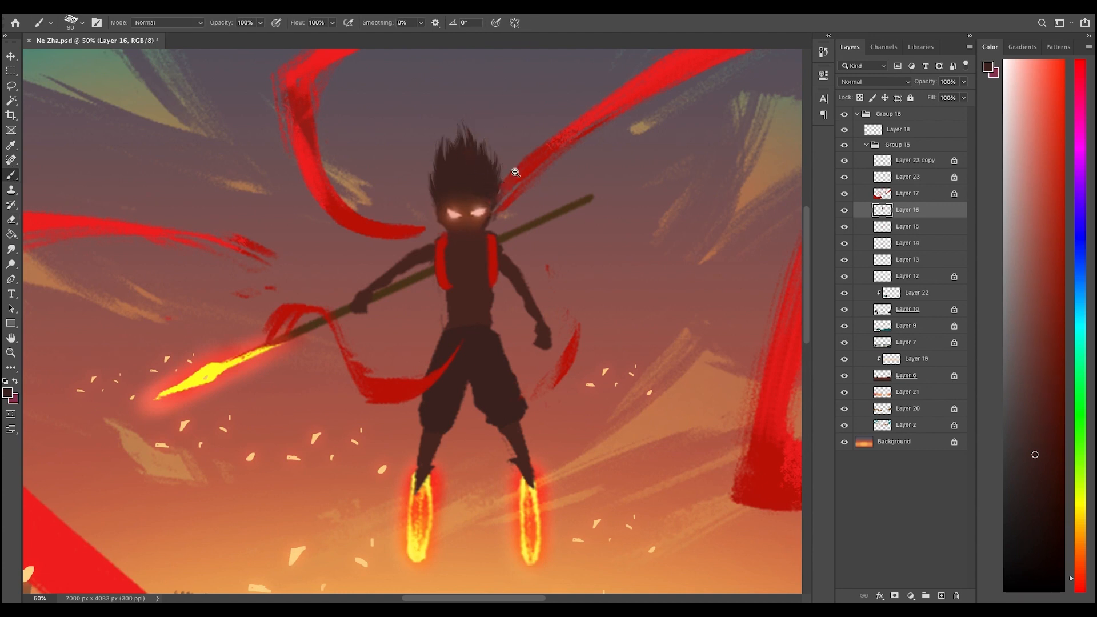
# - Extend the hair spikes around the crown and right side of the head, alternating between the Brush and the Eraser
pyautogui.keyDown('alt'); pyautogui.click(515, 173); pyautogui.keyUp('alt')
pyautogui.keyDown('super'); pyautogui.click(504, 154); pyautogui.keyUp('super')
pyautogui.press('e')
pyautogui.press('b')
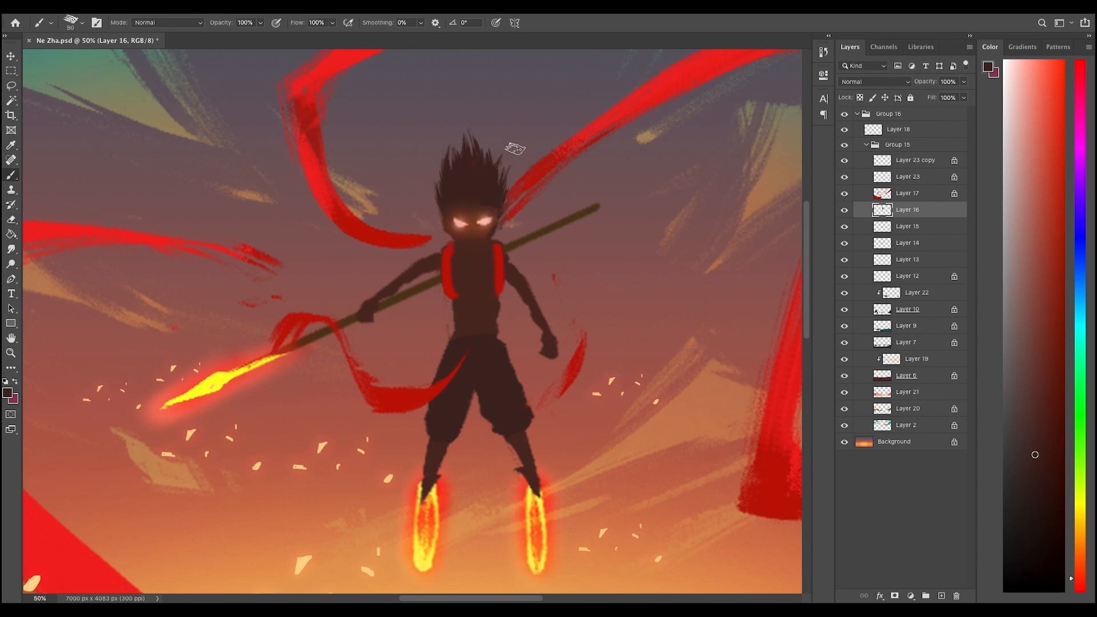
pyautogui.press('e')
pyautogui.press('b')
pyautogui.press('e')
pyautogui.keyDown('alt'); pyautogui.click(503, 205); pyautogui.keyUp('alt')
pyautogui.keyDown('super'); pyautogui.click(468, 216); pyautogui.keyUp('super')
pyautogui.keyDown('super'); pyautogui.click(468, 216); pyautogui.keyUp('super')
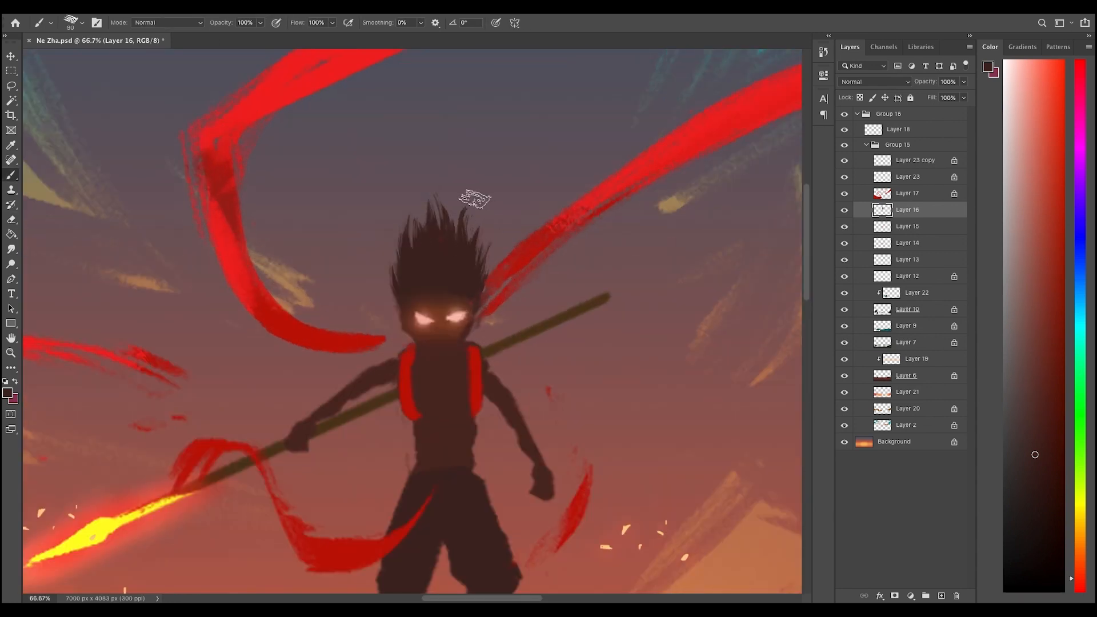
# - Carve the figure's jaw into a narrower, pointed chin and sharpen the fine hair strands around the head
pyautogui.moveTo(486, 333)
pyautogui.mouseDown()
pyautogui.moveTo(516, 277)
pyautogui.moveTo(484, 270)
pyautogui.mouseUp()
pyautogui.press('b')
pyautogui.press('e')
pyautogui.keyDown('super'); pyautogui.click(481, 271); pyautogui.keyUp('super')
pyautogui.press('b')
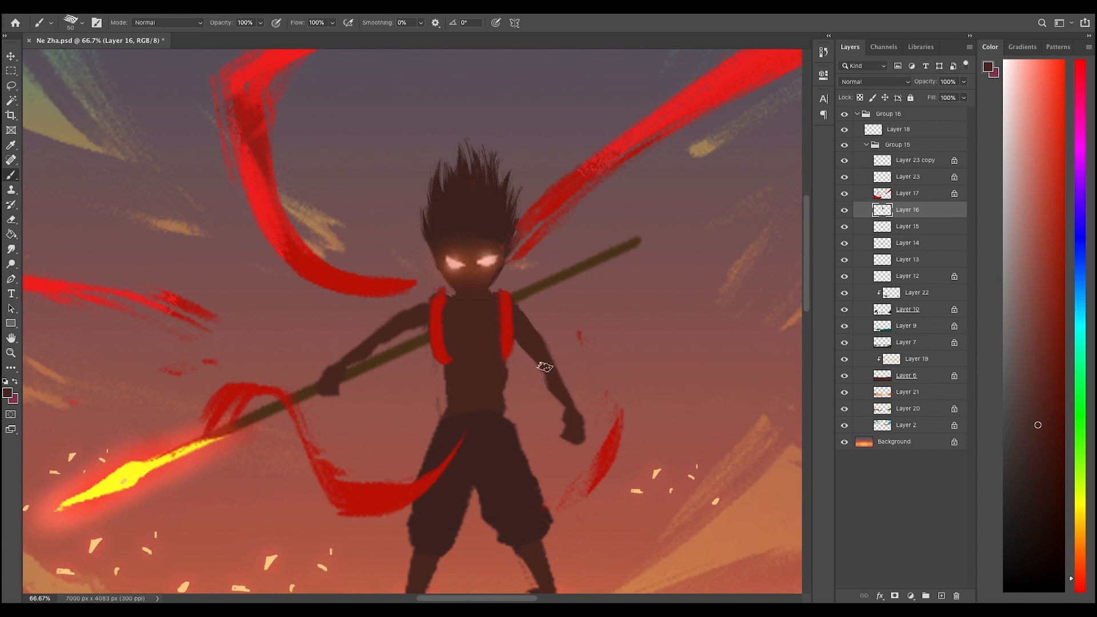
# - Clean up and slim the outline of the figure's free arm on Layer 16 with the Brush and Eraser
pyautogui.press('e')
pyautogui.scroll(-1, 552, 368)
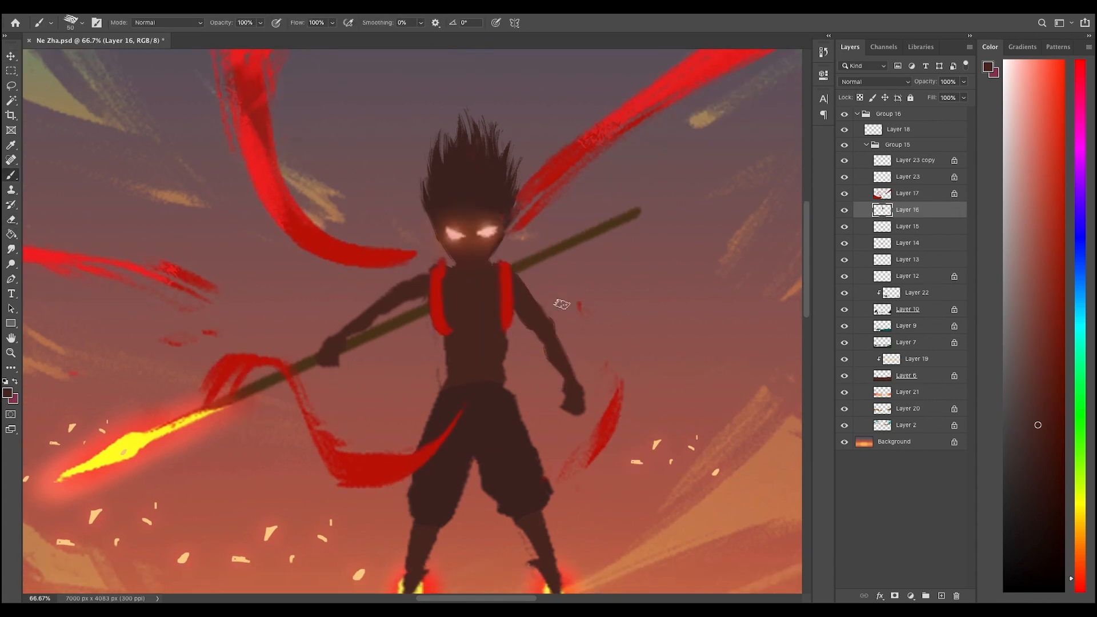
pyautogui.press('b')
pyautogui.press('e')
pyautogui.scroll(-1, 585, 372)
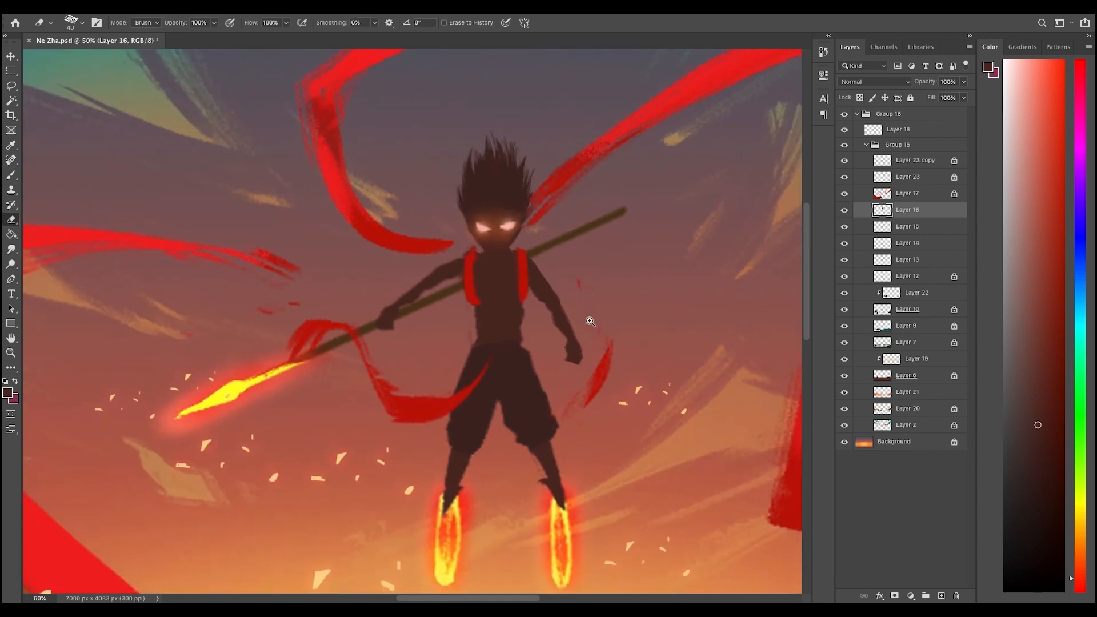
pyautogui.scroll(1, 588, 320)
pyautogui.press('b')
pyautogui.press('e')
pyautogui.moveTo(596, 307)
pyautogui.mouseDown()
pyautogui.moveTo(600, 280)
pyautogui.moveTo(615, 315)
pyautogui.mouseUp()
# - Reshape the free arm's forearm, wrist and hand into a more angular silhouette
pyautogui.press('b')
pyautogui.press('e')
pyautogui.press('b')
pyautogui.press('e')
pyautogui.press('b')
pyautogui.scroll(-1, 617, 197)
pyautogui.scroll(1, 597, 283)
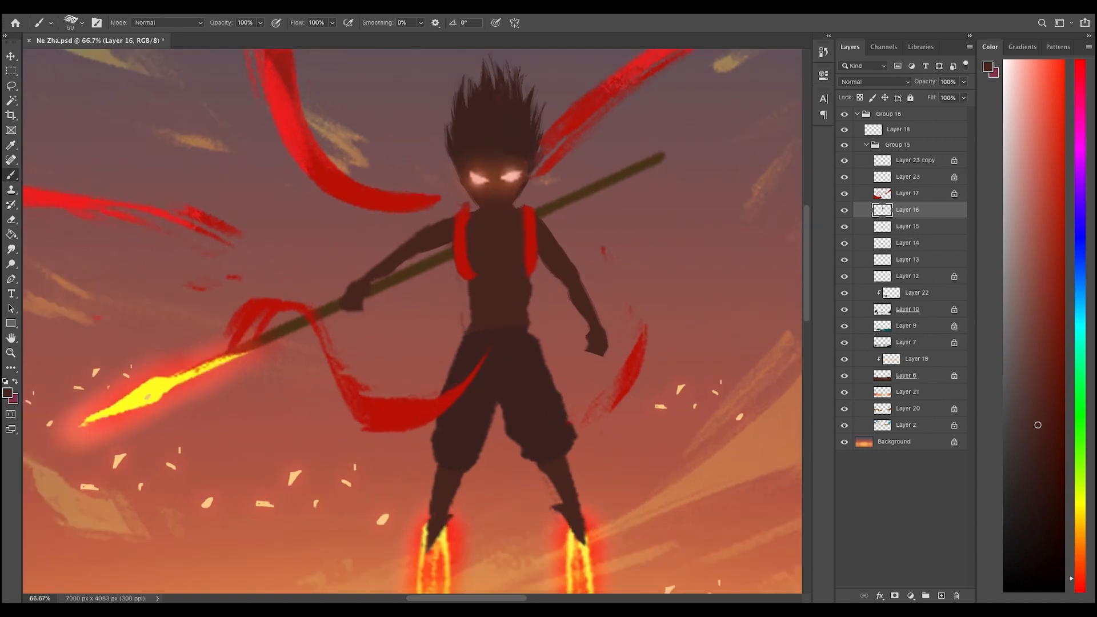
pyautogui.moveTo(551, 228); pyautogui.dragTo(556, 238)
pyautogui.scroll(1, 555, 241)
pyautogui.press('e')
pyautogui.press('b')
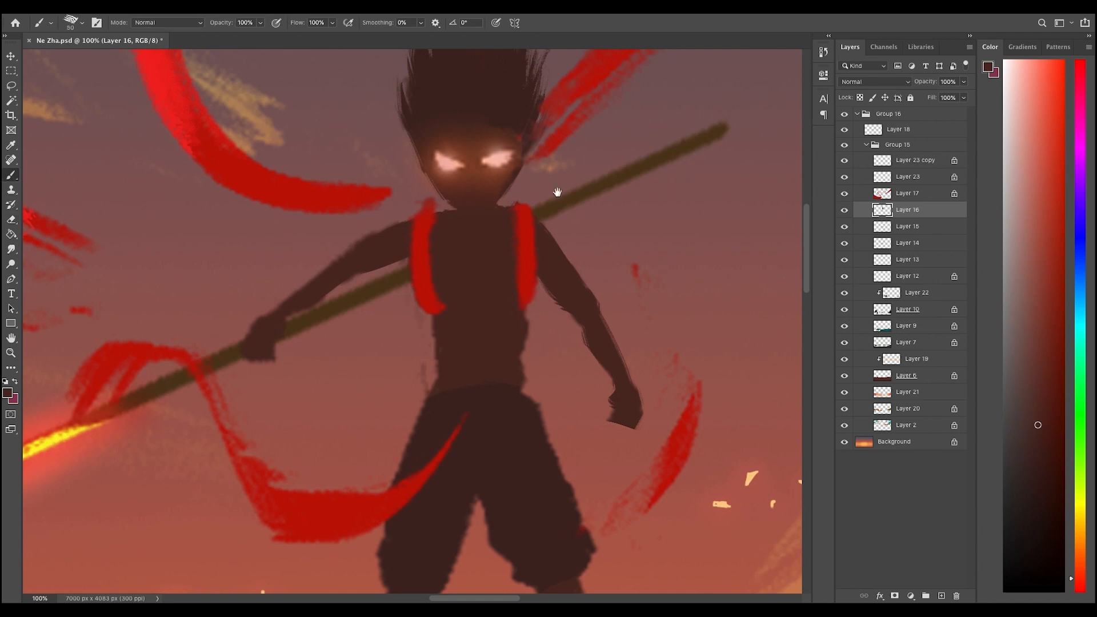
# - Slim the spear-holding arm and refine its wrist and hand gripping the shaft
pyautogui.scroll(-3, 557, 194)
pyautogui.scroll(2, 544, 218)
pyautogui.press('e')
pyautogui.scroll(-1, 572, 237)
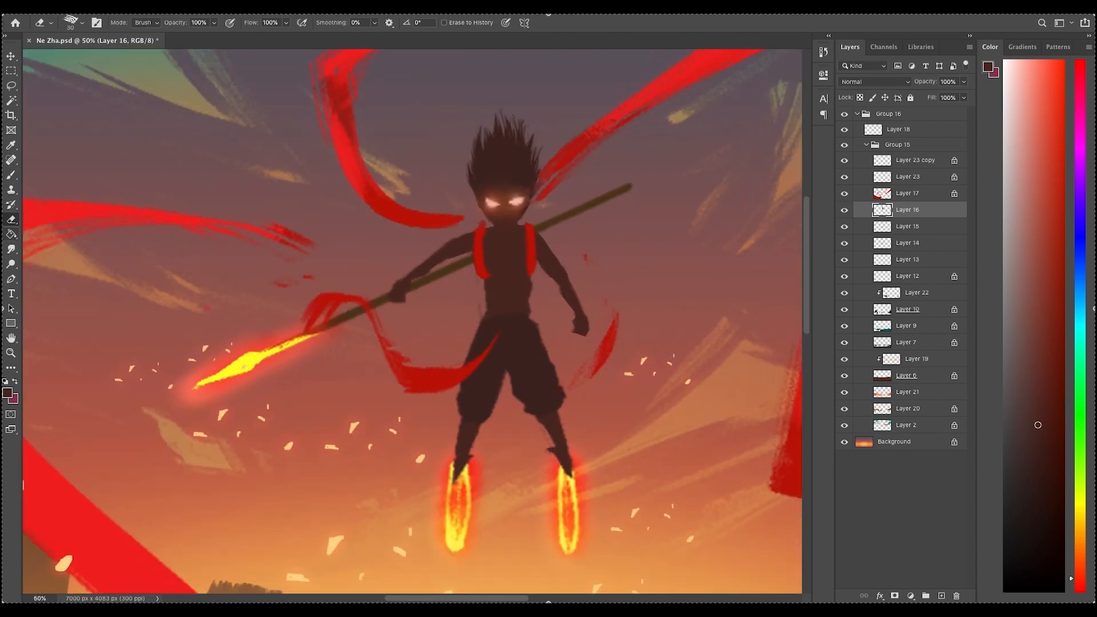
pyautogui.scroll(1, 453, 241)
pyautogui.moveTo(457, 255); pyautogui.dragTo(483, 231)
pyautogui.press('b')
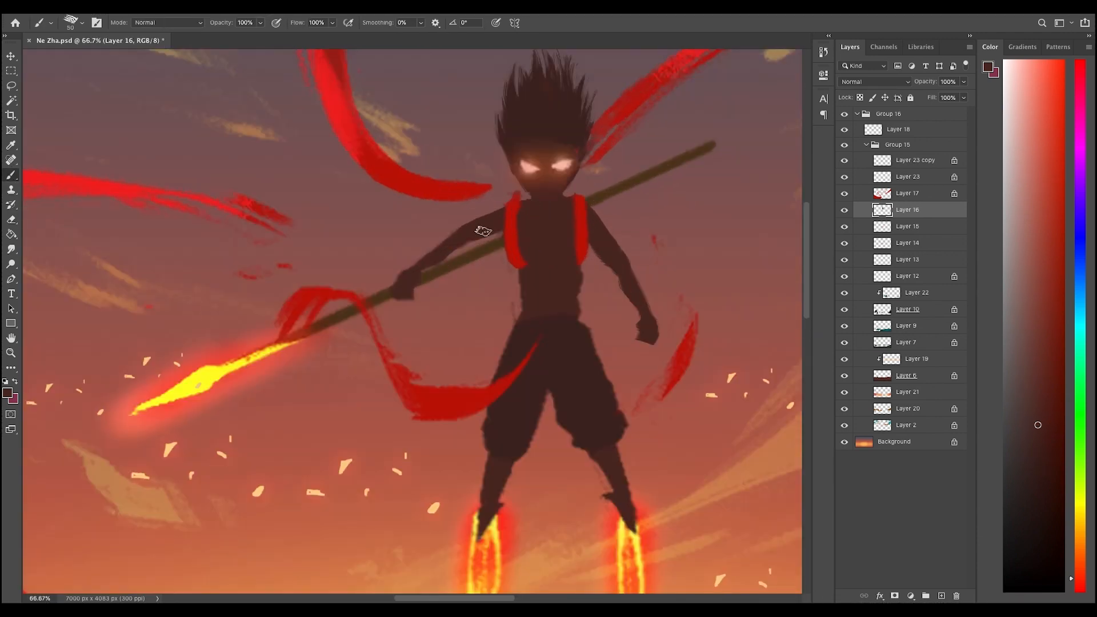
pyautogui.press('e')
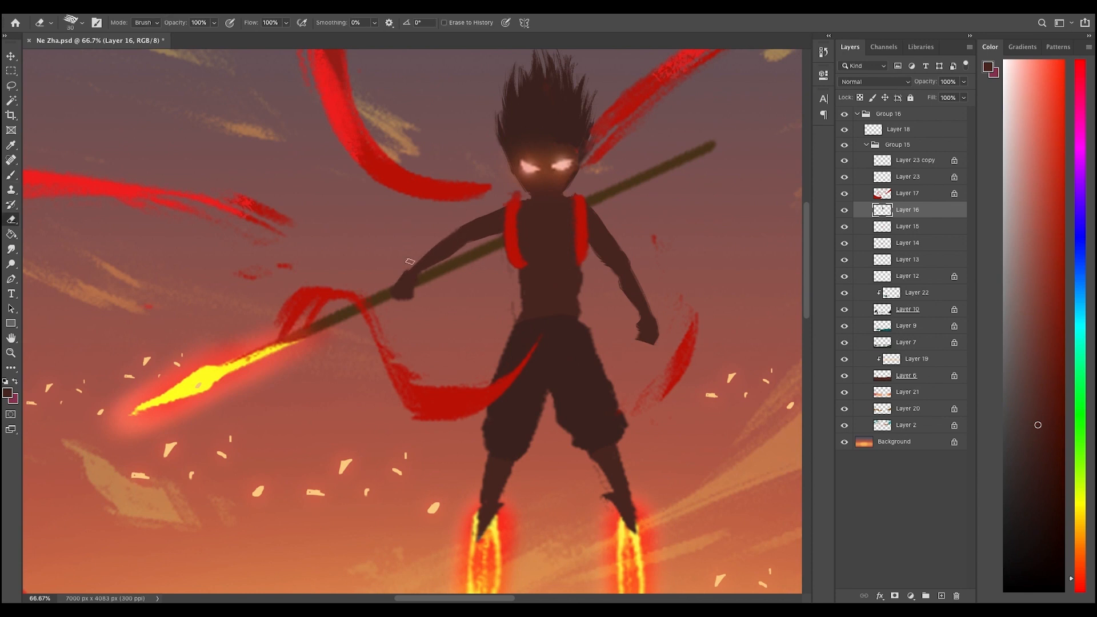
pyautogui.press('b')
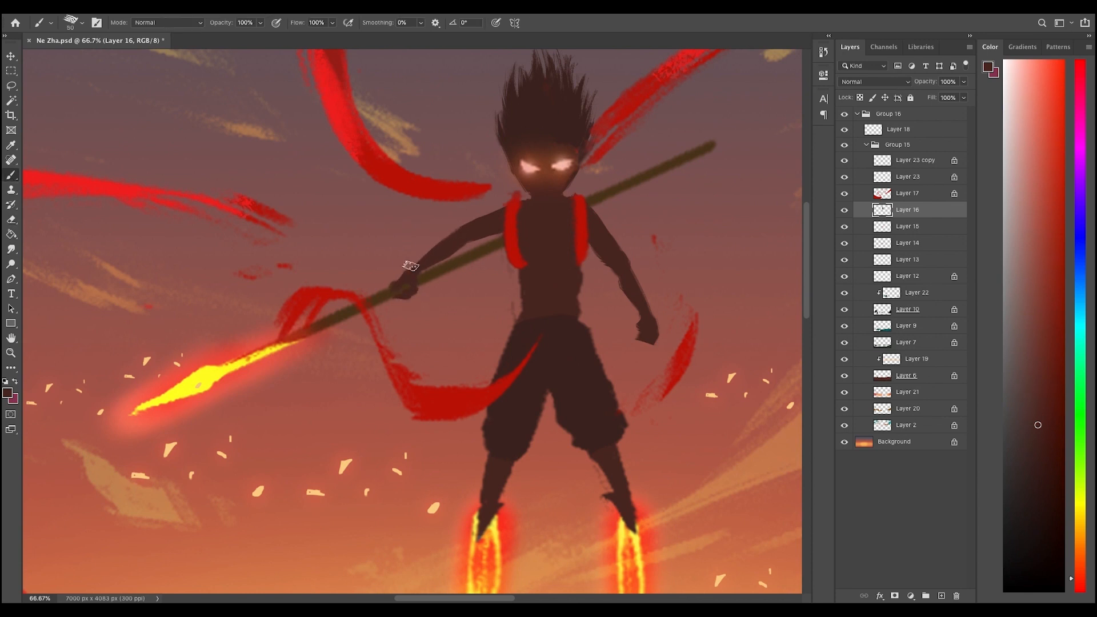
pyautogui.press('e')
pyautogui.scroll(-1, 529, 209)
# - Taper the figure's torso to a narrower waist and paint a knotted sash with trailing ends at the right hip
pyautogui.press('b')
pyautogui.keyDown('super'); pyautogui.click(449, 258); pyautogui.keyUp('super')
pyautogui.press('v')
pyautogui.click(539, 206)
pyautogui.press('e')
pyautogui.press('b')
pyautogui.press('e')
pyautogui.press('b')
pyautogui.scroll(-1, 604, 233)
pyautogui.scroll(1, 603, 233)
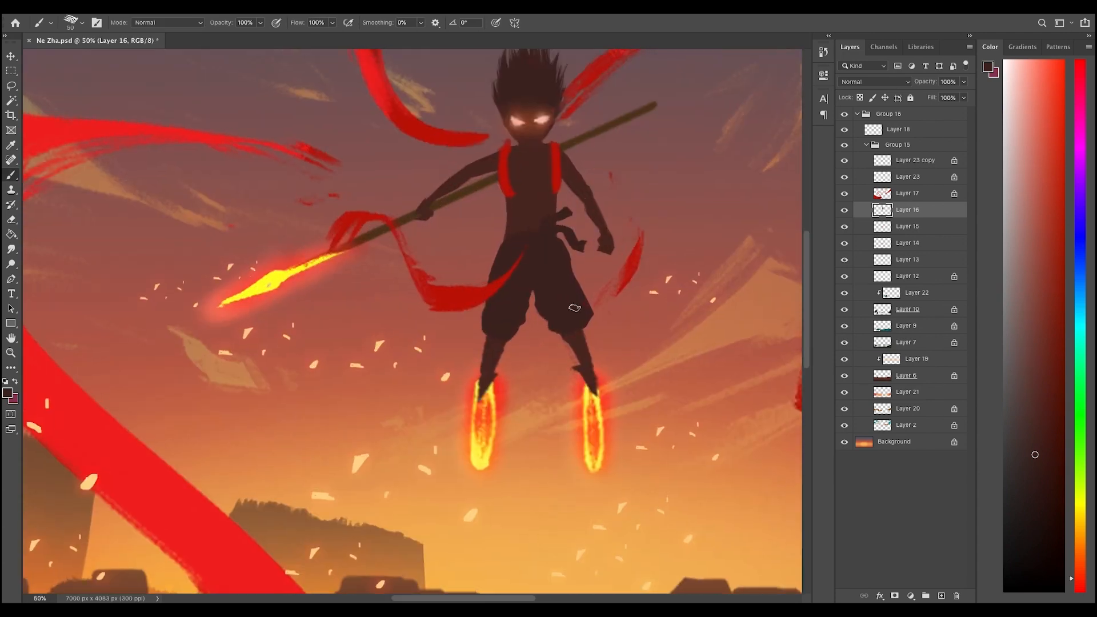
# - Refine the trouser cuffs, slim both calves and reshape the feet above the fire wheels
pyautogui.press('e')
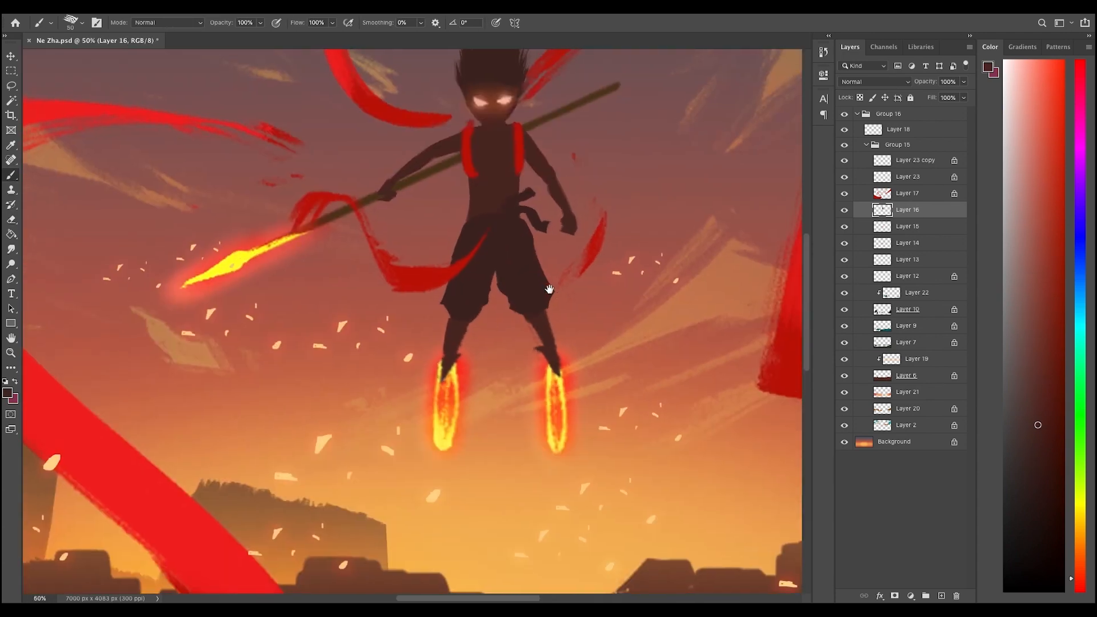
pyautogui.press('e')
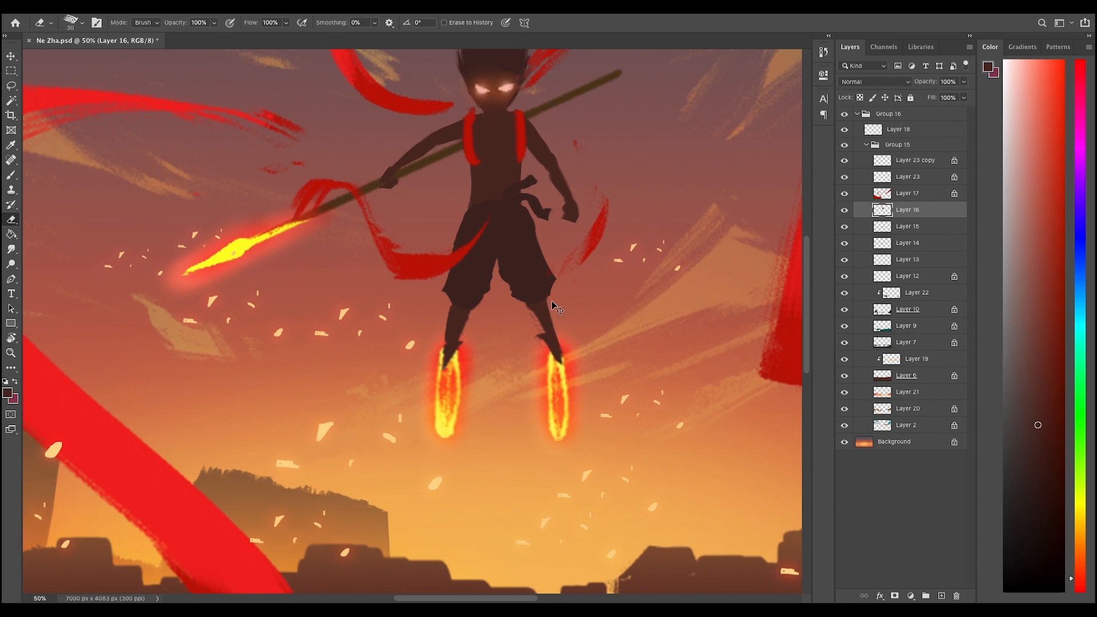
pyautogui.press('b')
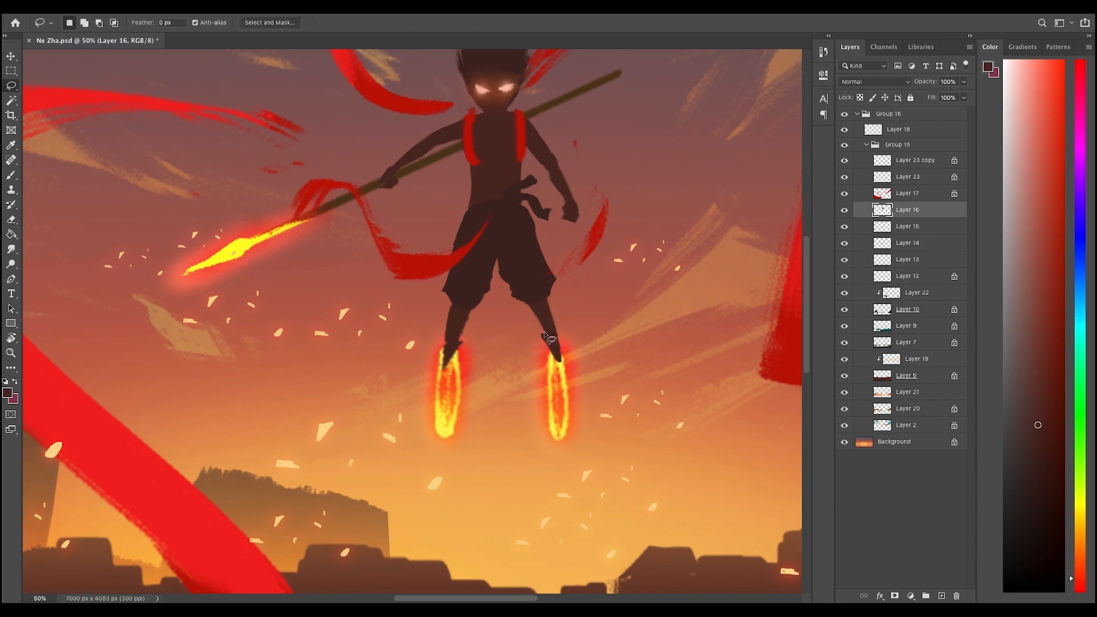
pyautogui.moveTo(550, 342)
pyautogui.mouseDown()
pyautogui.moveTo(566, 361)
pyautogui.moveTo(550, 332)
pyautogui.mouseUp()
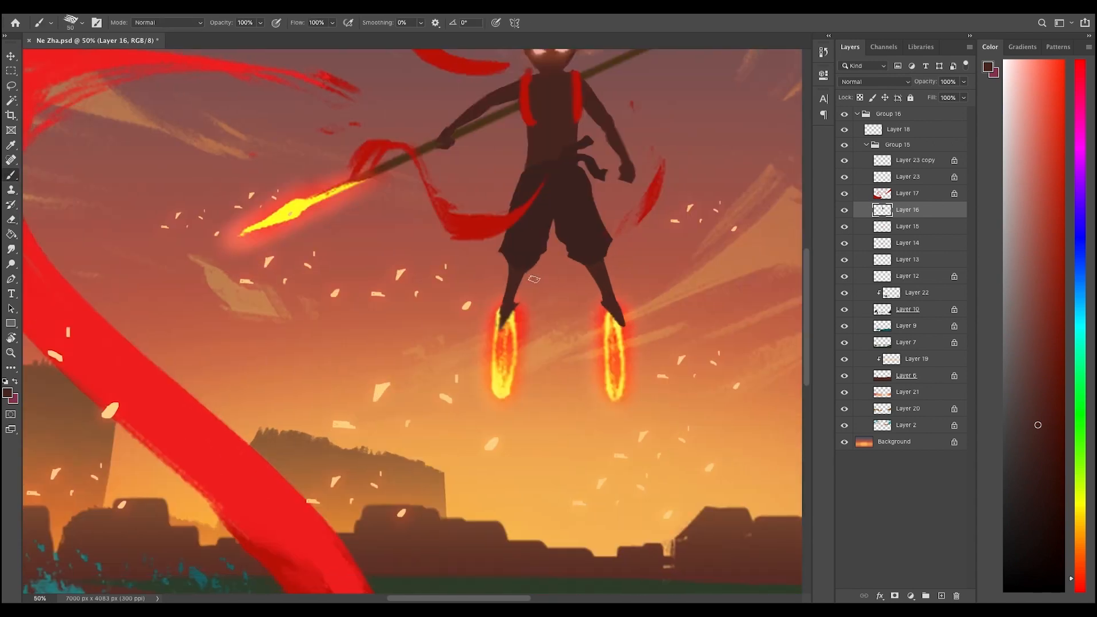
pyautogui.press('e')
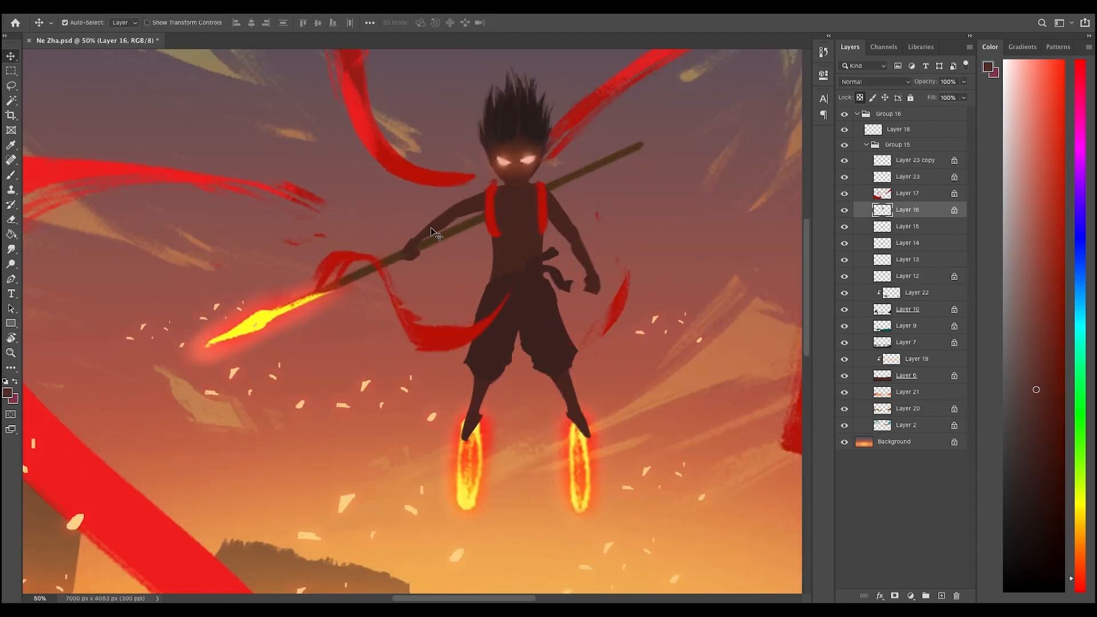
# - Shade the figure's bare chest and upper arms with brown tones sampled from the torso
pyautogui.press('b')
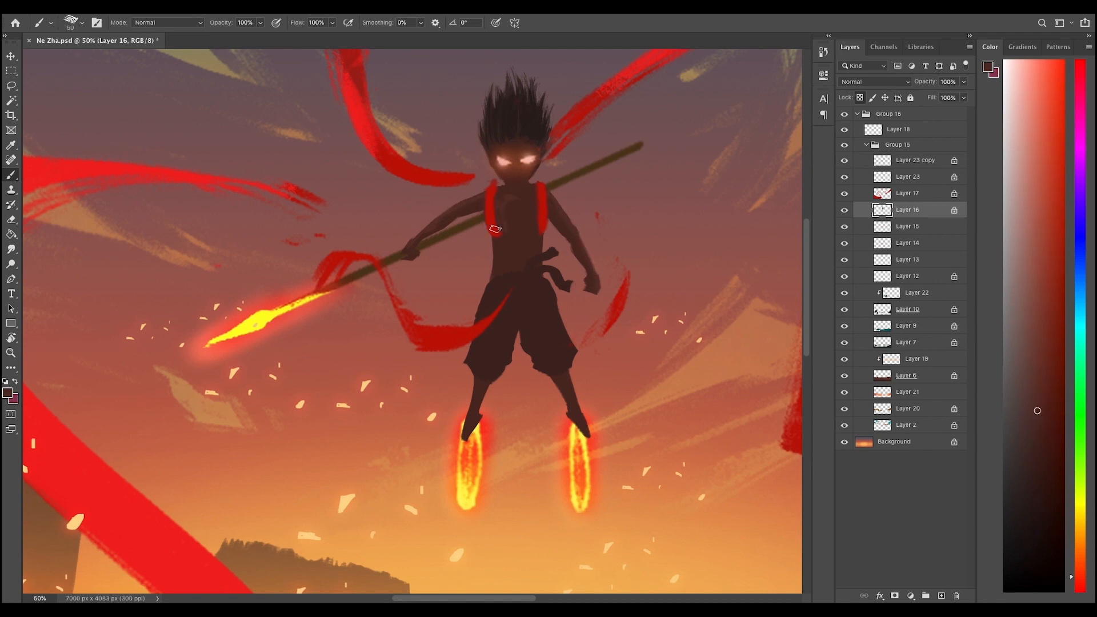
pyautogui.keyDown('alt'); pyautogui.click(505, 201); pyautogui.keyUp('alt')
pyautogui.scroll(-3, 548, 257)
pyautogui.scroll(3, 543, 254)
pyautogui.keyDown('alt'); pyautogui.click(529, 252); pyautogui.keyUp('alt')
pyautogui.scroll(-3, 606, 237)
pyautogui.scroll(3, 589, 243)
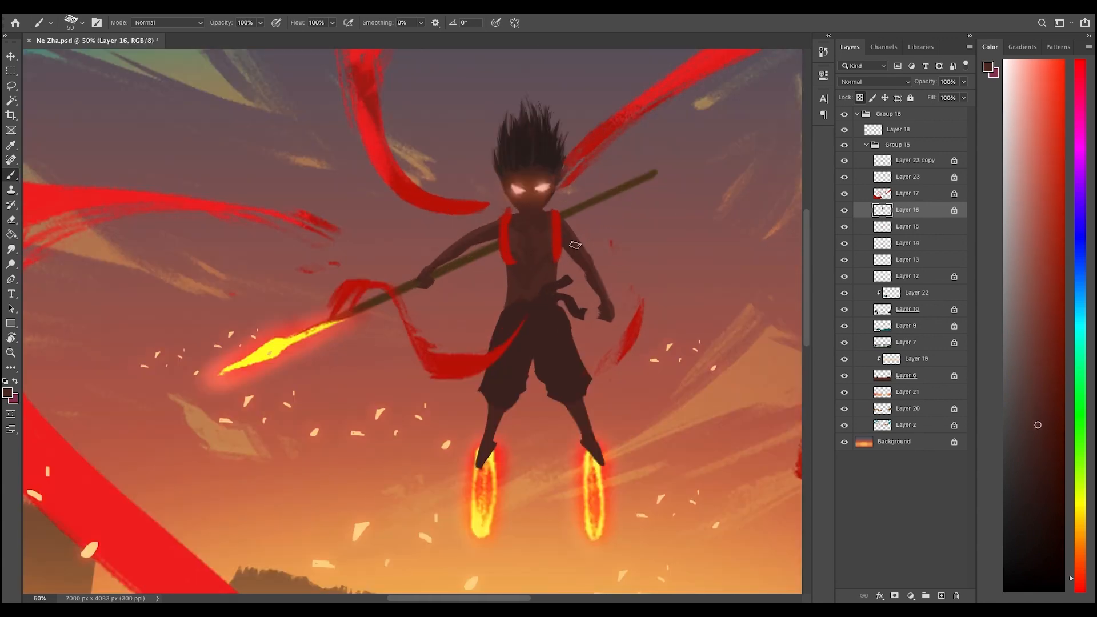
# - Extend the soft brown shading over the waist and forearms with tones sampled from the abdomen
pyautogui.keyDown('alt'); pyautogui.click(531, 280); pyautogui.keyUp('alt')
pyautogui.keyDown('alt'); pyautogui.click(524, 299); pyautogui.keyUp('alt')
pyautogui.scroll(-2, 514, 303)
pyautogui.scroll(2, 510, 305)
pyautogui.scroll(-3, 549, 286)
pyautogui.scroll(3, 603, 258)
pyautogui.scroll(-3, 614, 251)
pyautogui.scroll(3, 629, 246)
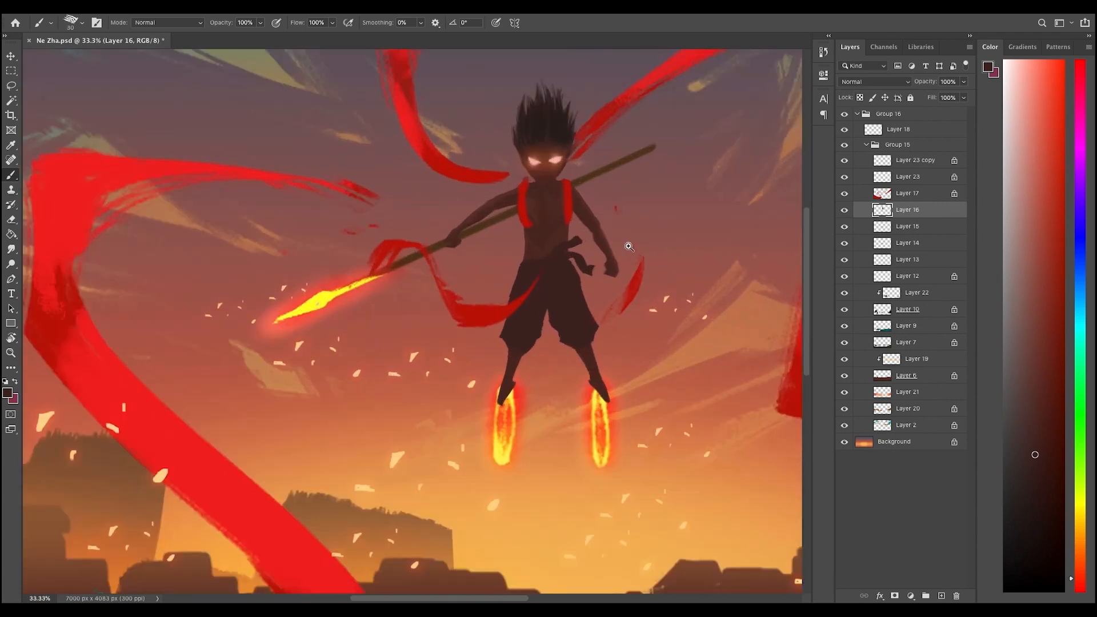
# - Lock the figure layer's transparent pixels and paint subtle reddish-brown folds across the trousers
pyautogui.press('/')
pyautogui.moveTo(563, 265); pyautogui.dragTo(567, 288)
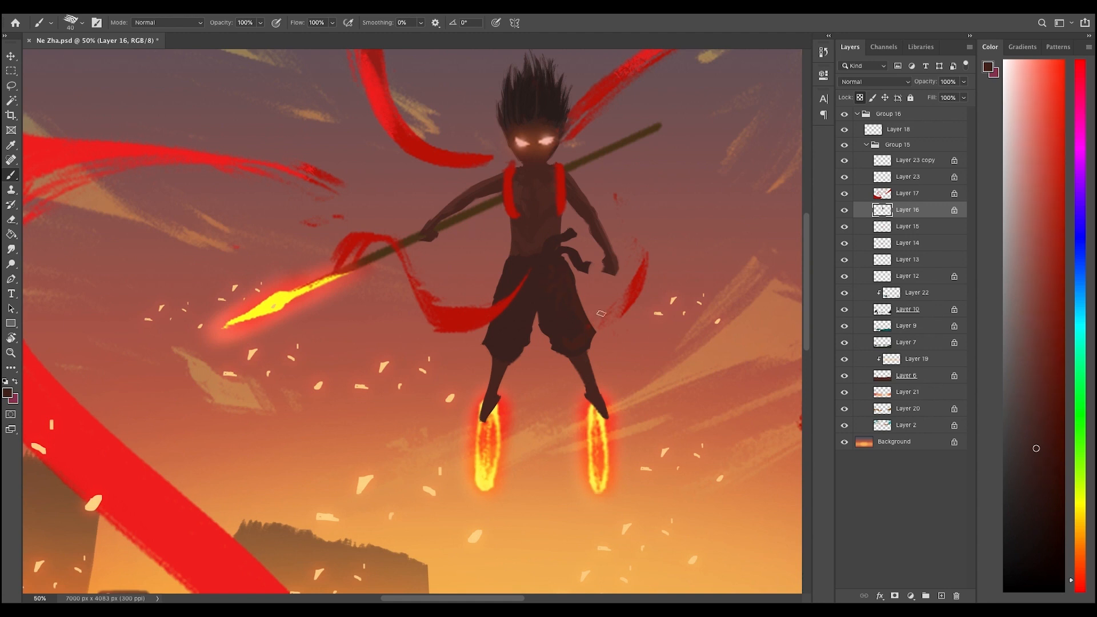
pyautogui.scroll(-3, 601, 313)
pyautogui.scroll(3, 594, 300)
pyautogui.keyDown('alt'); pyautogui.click(594, 297); pyautogui.keyUp('alt')
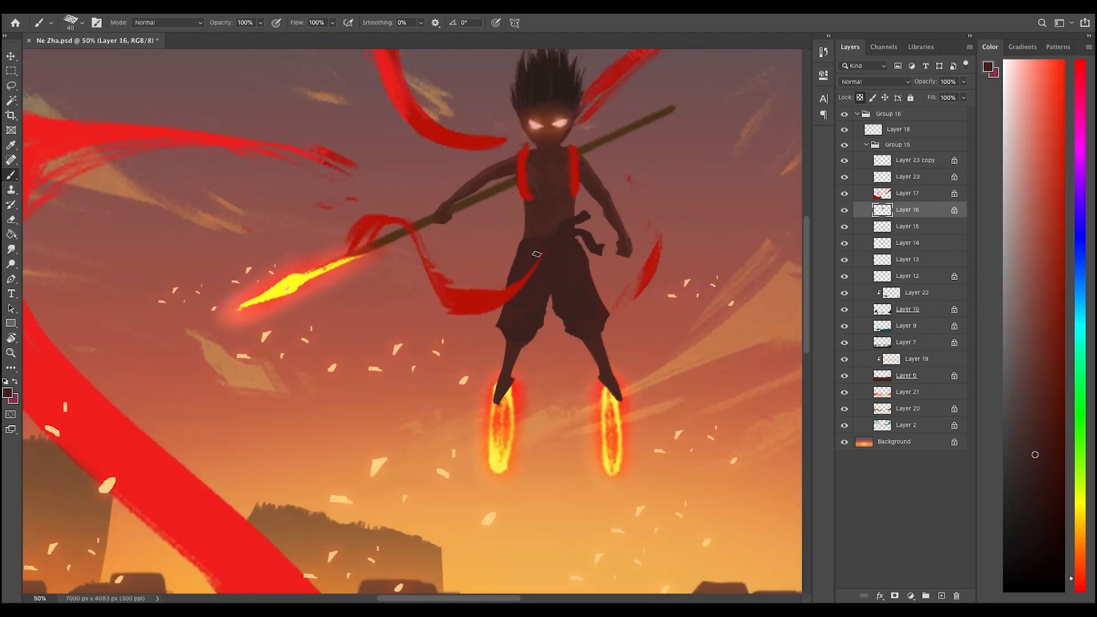
# - Blend the torso shading using colours sampled from the chest, shoulder and waist
pyautogui.scroll(-3, 579, 289)
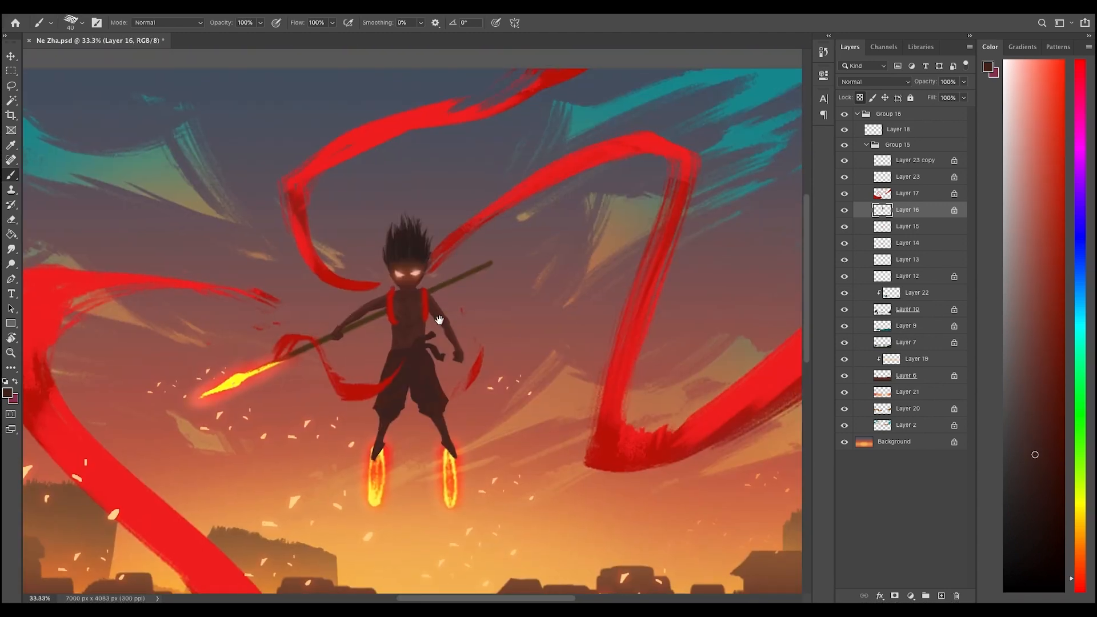
pyautogui.scroll(3, 440, 264)
pyautogui.keyDown('alt'); pyautogui.click(440, 263); pyautogui.keyUp('alt')
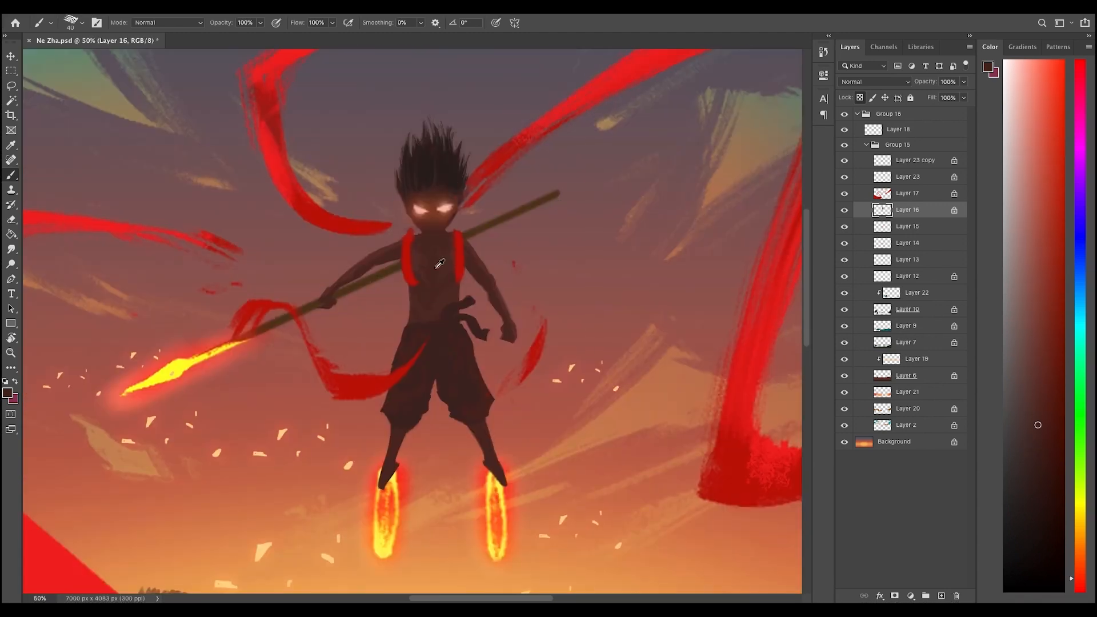
pyautogui.keyDown('alt'); pyautogui.click(449, 239); pyautogui.keyUp('alt')
pyautogui.keyDown('alt'); pyautogui.click(435, 324); pyautogui.keyUp('alt')
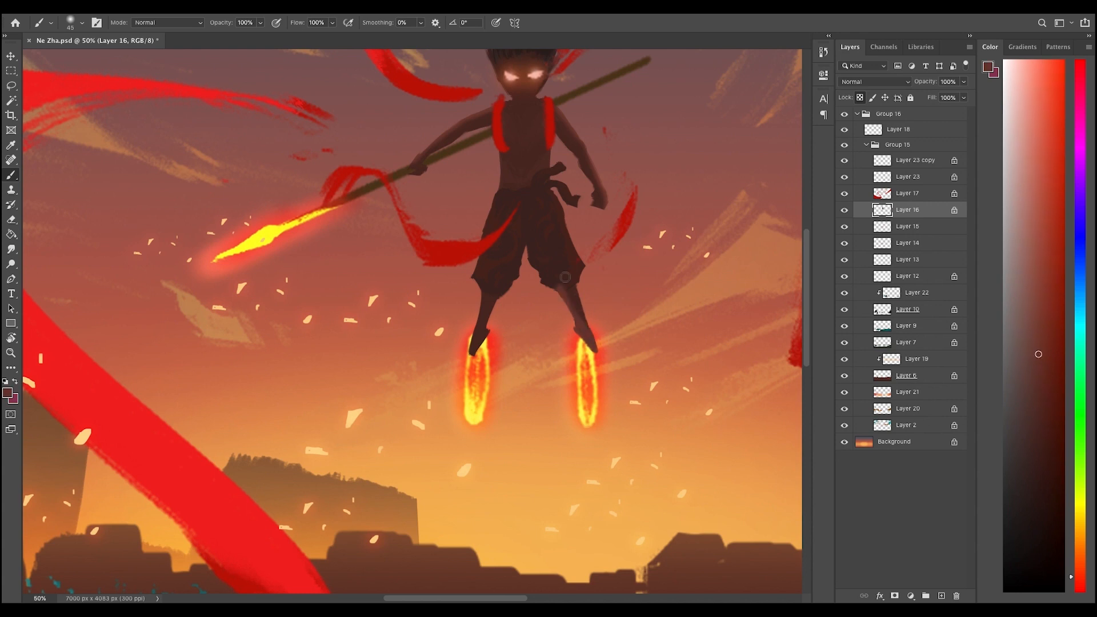
# - Add lighter brown shading to the calves and clean up the trouser cuff edges
pyautogui.keyDown('alt'); pyautogui.click(565, 277); pyautogui.keyUp('alt')
pyautogui.moveTo(563, 290); pyautogui.dragTo(590, 341)
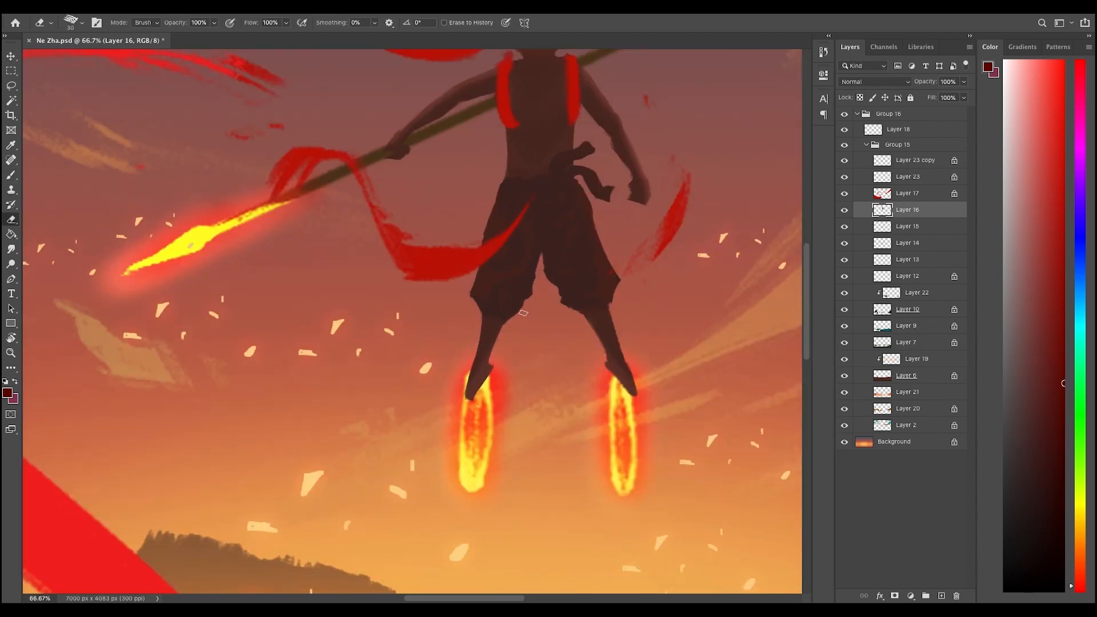
pyautogui.keyDown('alt'); pyautogui.click(554, 271); pyautogui.keyUp('alt')
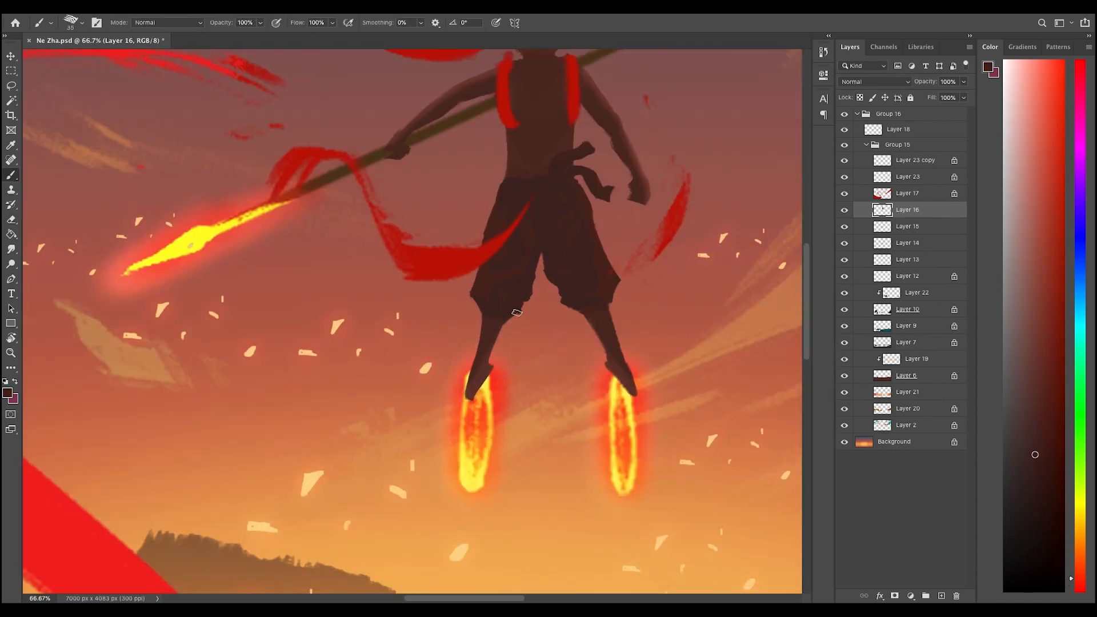
pyautogui.press('e')
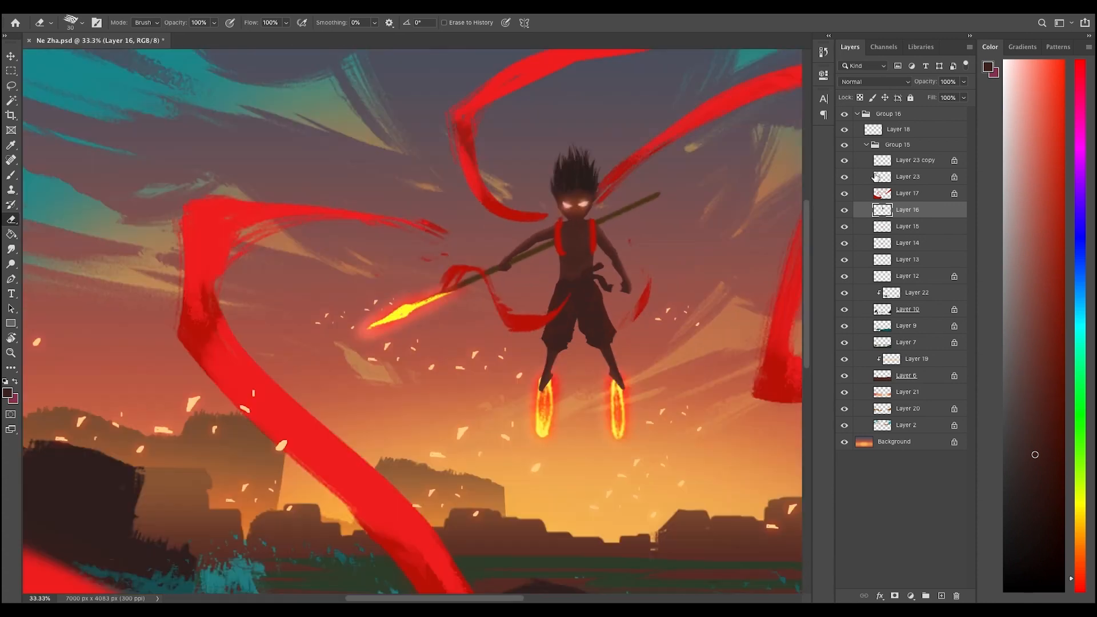
# - Add two layers clipped to the figure layer, set to Overlay and Soft Light, for tinting at 20% brush opacity
pyautogui.rightClick(902, 210)
pyautogui.click(951, 323)
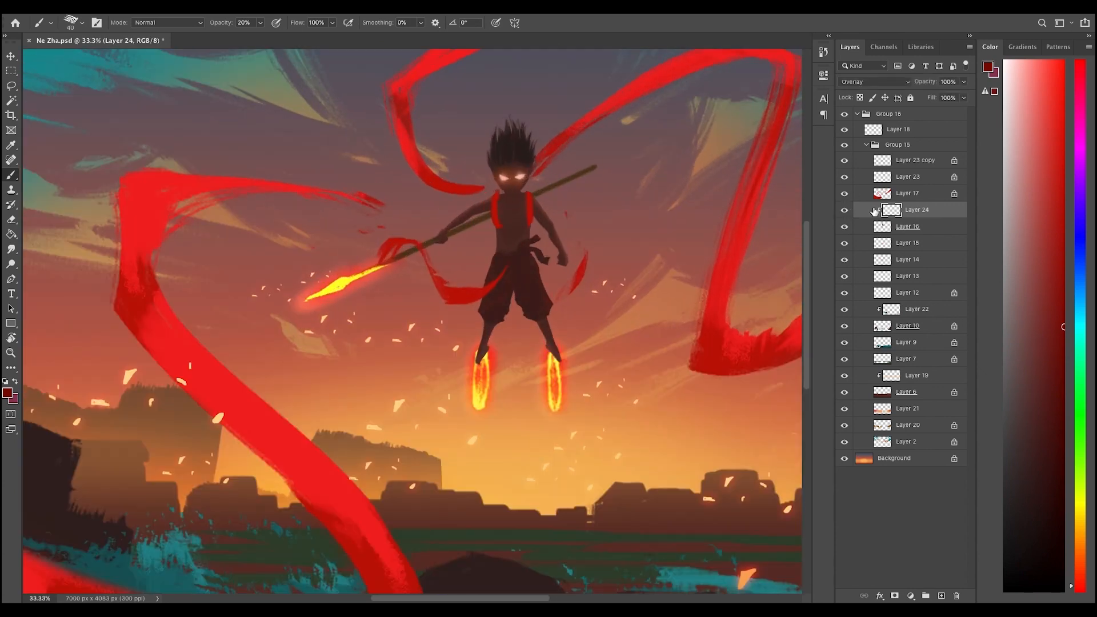
pyautogui.click(873, 82)
pyautogui.click(881, 211)
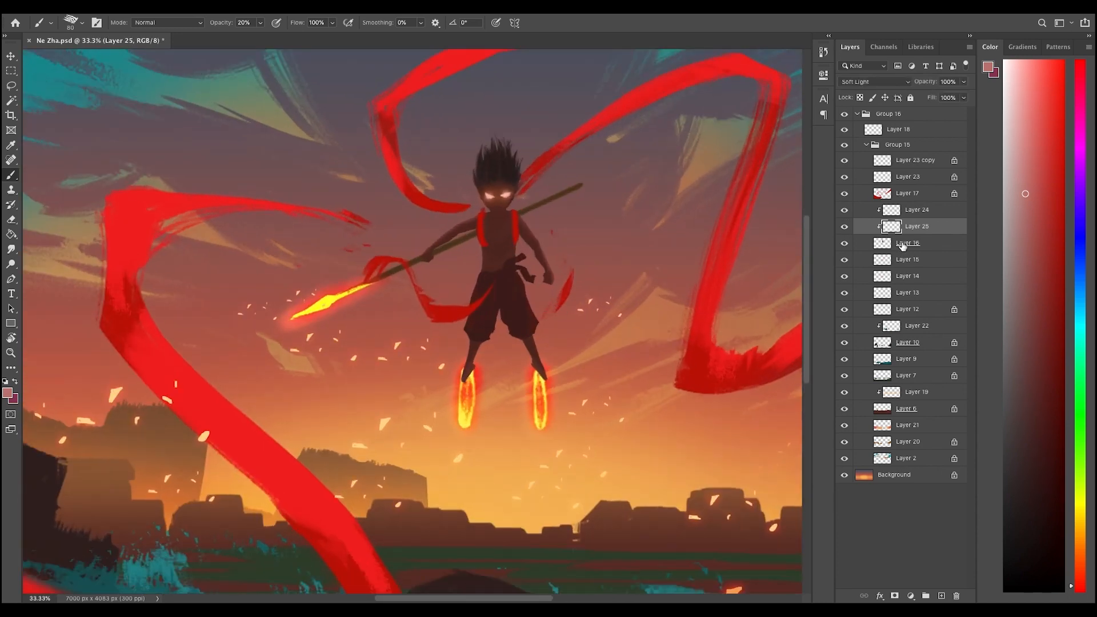
# - Return to the figure's base layer and refine the dark brown shading on the trousers and legs
pyautogui.click(904, 246)
pyautogui.click(1038, 426)
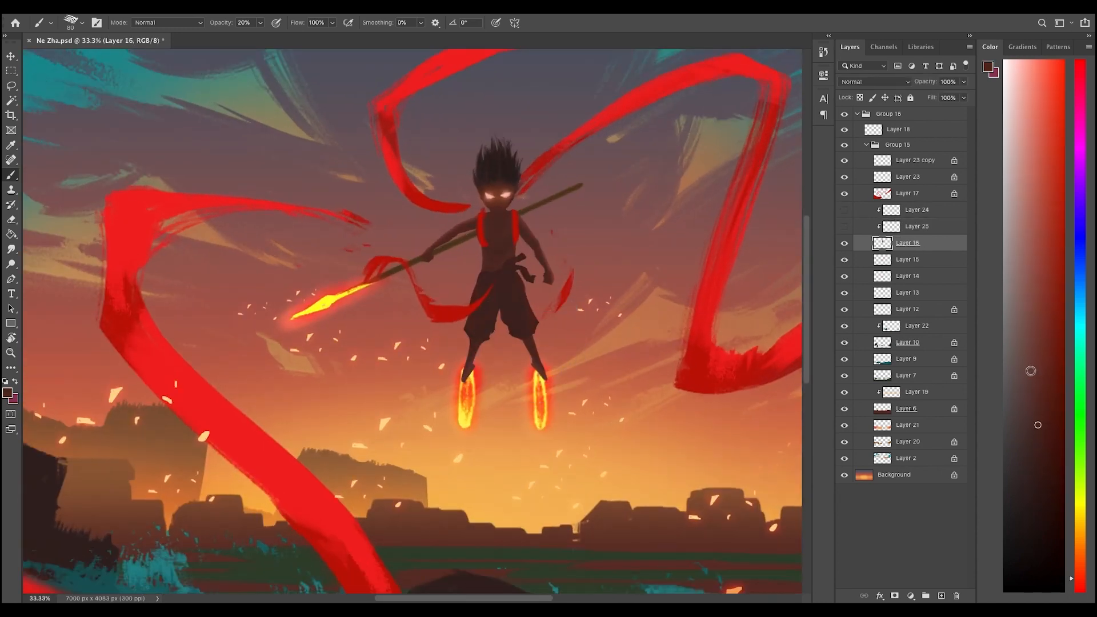
pyautogui.moveTo(471, 343); pyautogui.dragTo(502, 343)
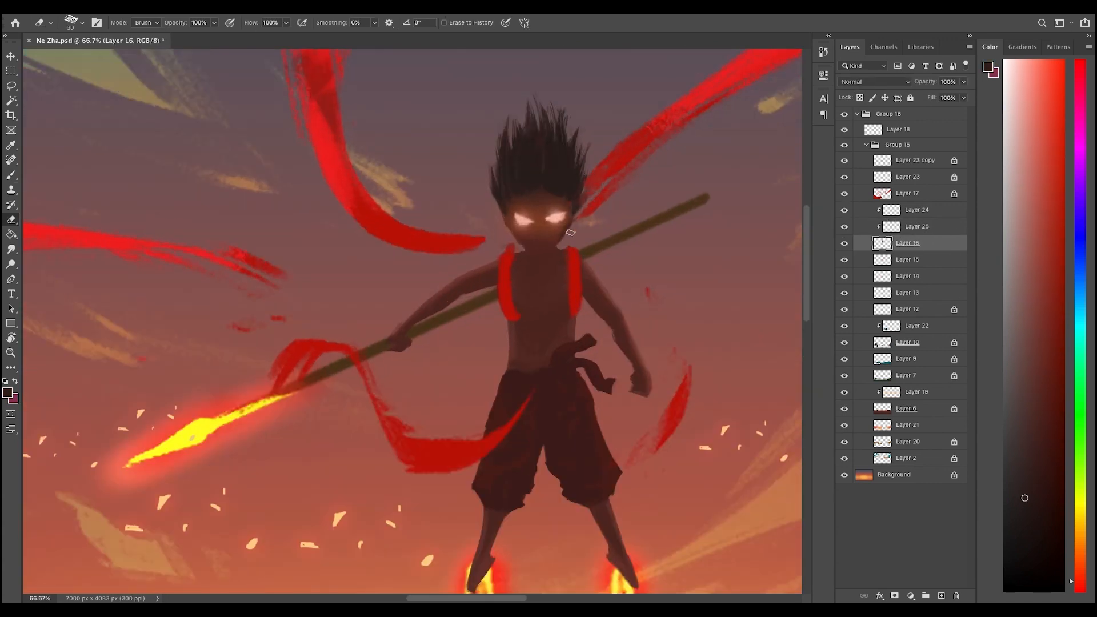
# - Paint the figure's ears and rework the dark hairline above the glowing eyes with sampled brown
pyautogui.press('b')
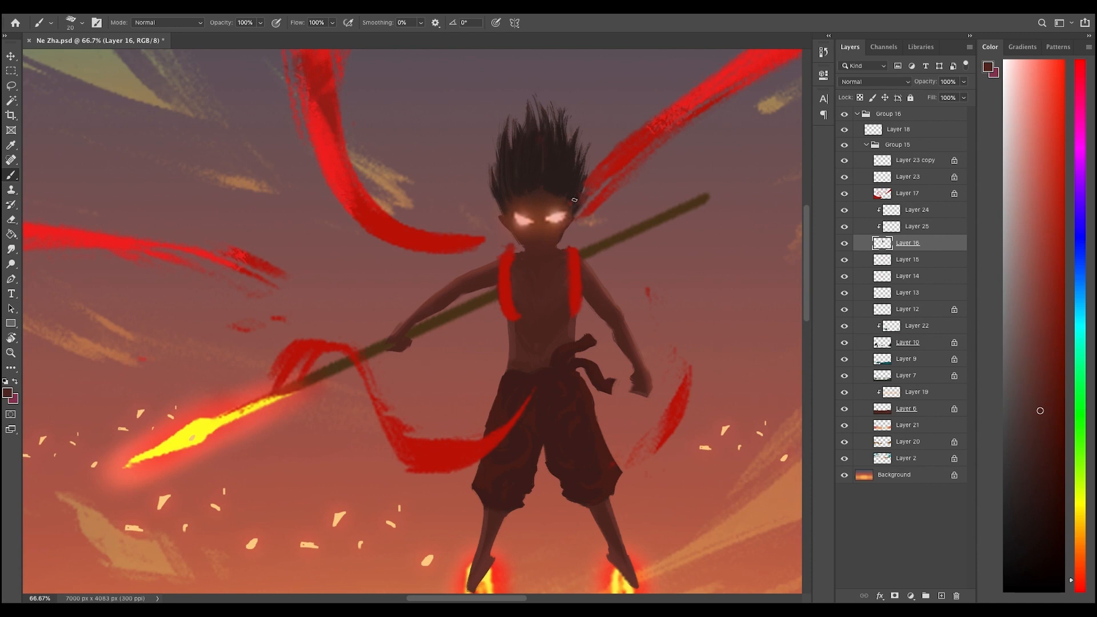
pyautogui.moveTo(574, 200); pyautogui.dragTo(594, 183)
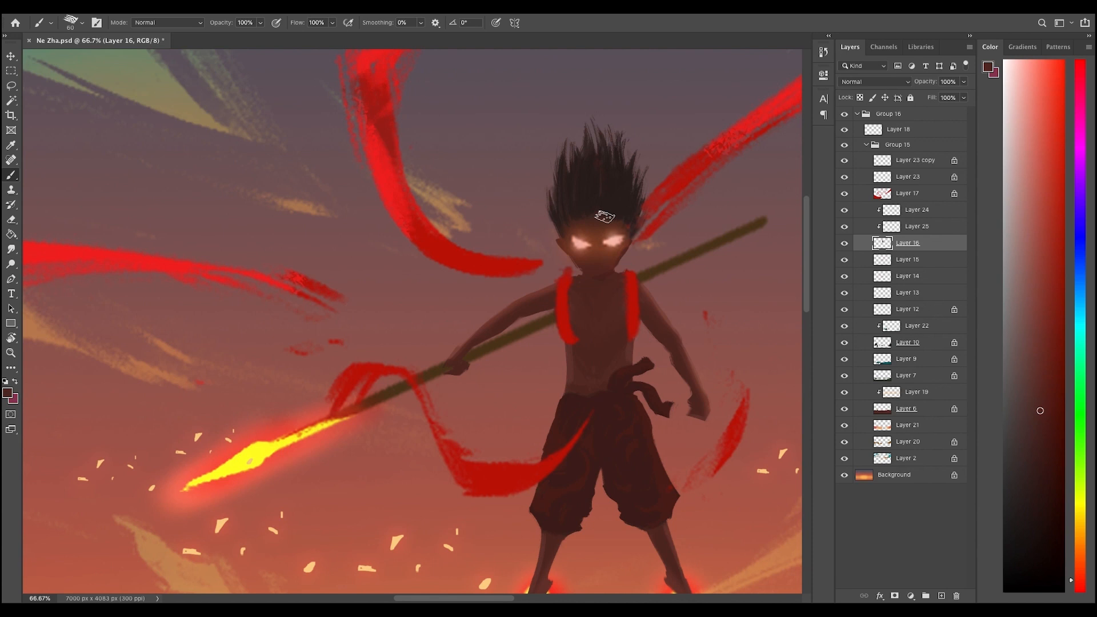
pyautogui.keyDown('alt'); pyautogui.click(607, 213); pyautogui.keyUp('alt')
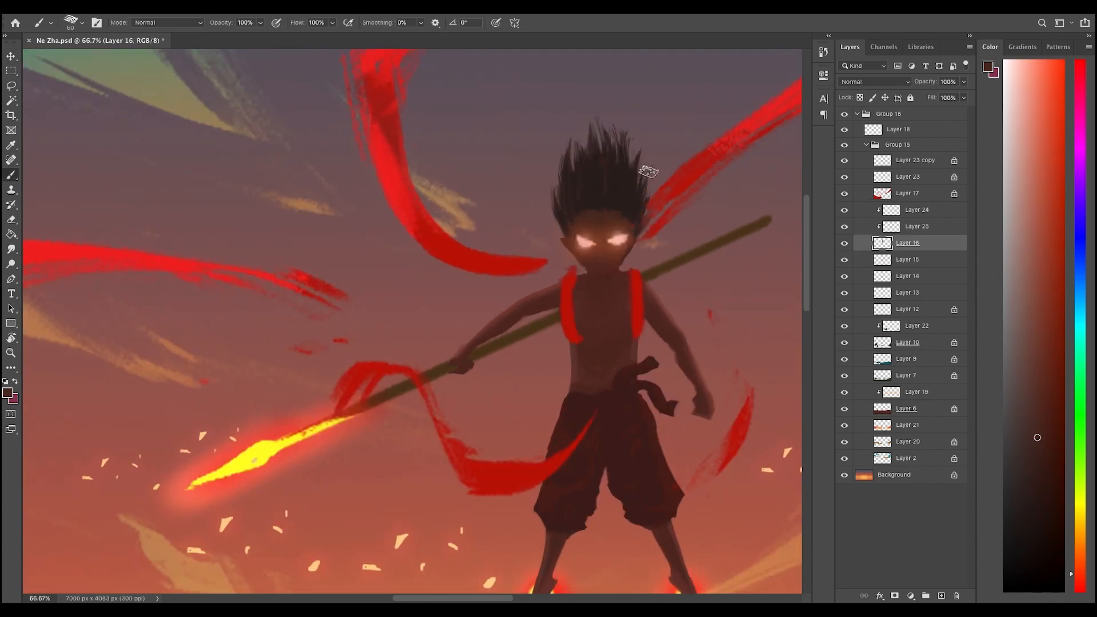
pyautogui.scroll(-3, 648, 171)
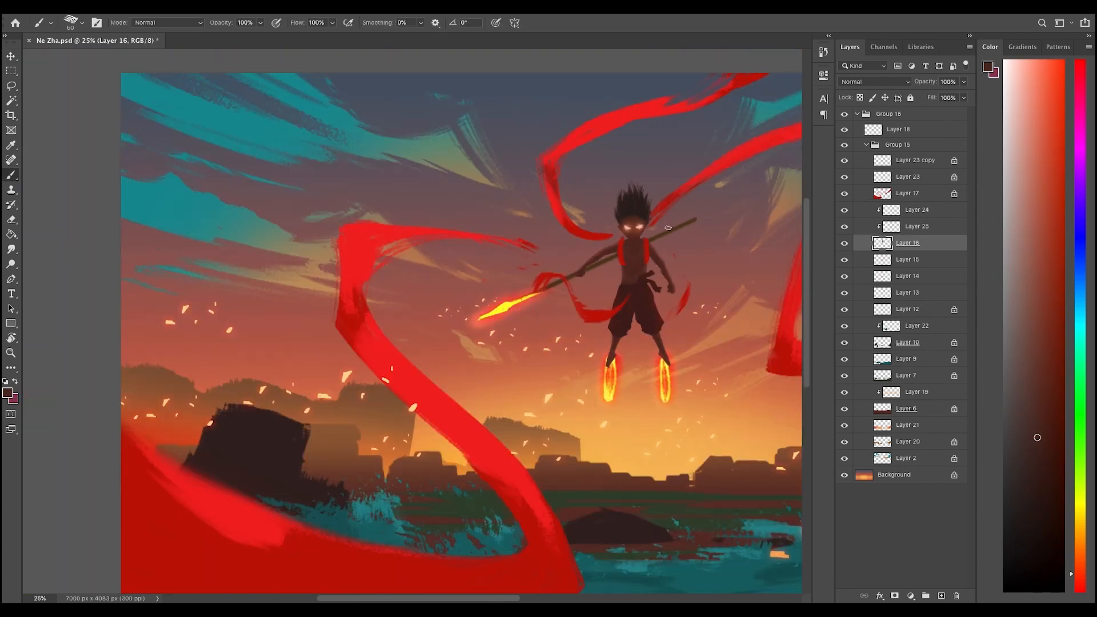
pyautogui.scroll(3, 661, 204)
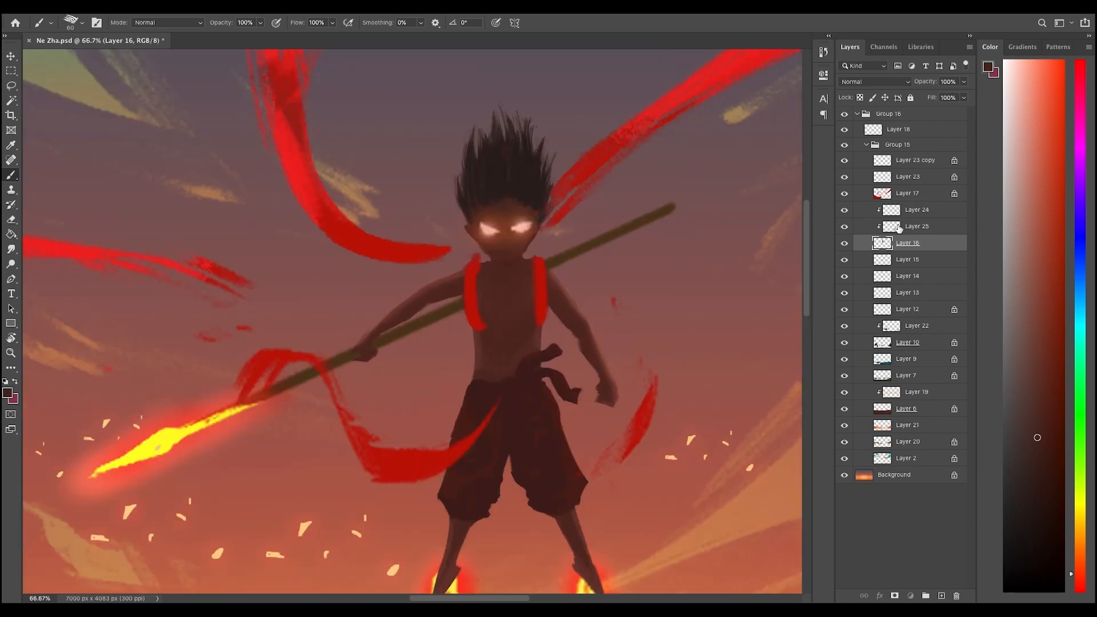
# - Tint the edges of the hair dark red with a soft brush on the clipped Overlay layer
pyautogui.click(897, 227)
pyautogui.click(909, 210)
pyautogui.rightClick(547, 227)
pyautogui.click(594, 320)
pyautogui.keyDown('alt'); pyautogui.click(586, 164); pyautogui.keyUp('alt')
pyautogui.moveTo(540, 118); pyautogui.dragTo(552, 166)
pyautogui.keyDown('alt'); pyautogui.keyDown('super'); pyautogui.click(554, 154); pyautogui.keyUp('super'); pyautogui.keyUp('alt')
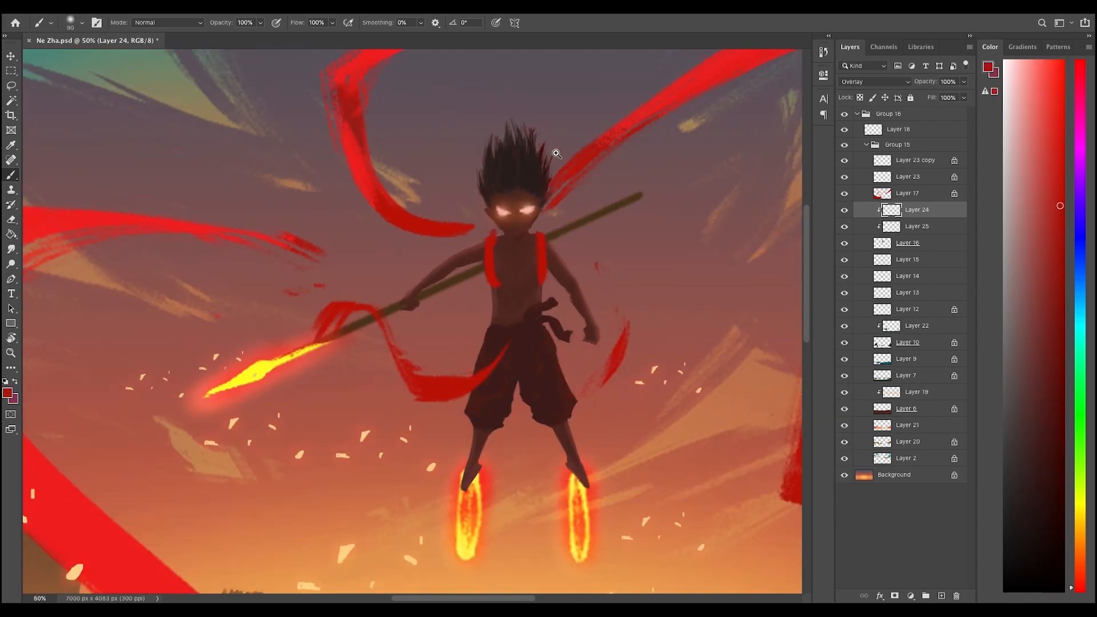
pyautogui.keyDown('alt'); pyautogui.keyDown('super'); pyautogui.click(572, 166); pyautogui.keyUp('super'); pyautogui.keyUp('alt')
pyautogui.keyDown('alt'); pyautogui.keyDown('super'); pyautogui.click(558, 142); pyautogui.keyUp('super'); pyautogui.keyUp('alt')
# - Pick a brighter red and strengthen the glow on the hair on the Overlay layer
pyautogui.click(1064, 83)
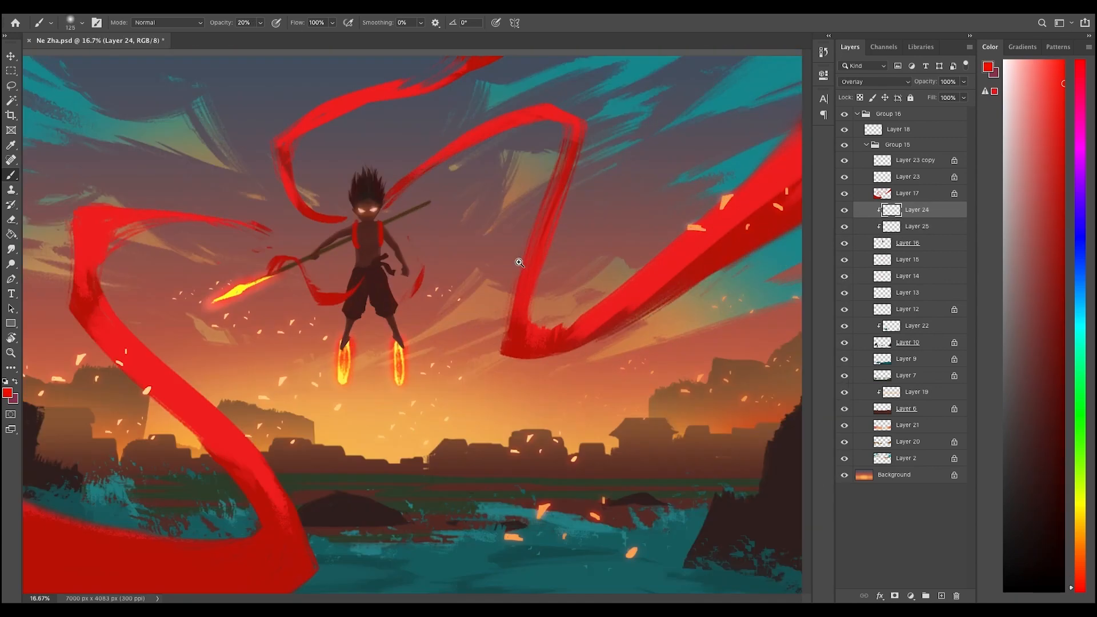
pyautogui.keyDown('super'); pyautogui.click(252, 295); pyautogui.keyUp('super')
pyautogui.keyDown('alt'); pyautogui.keyDown('super'); pyautogui.click(618, 265); pyautogui.keyUp('super'); pyautogui.keyUp('alt')
pyautogui.moveTo(614, 224)
pyautogui.mouseDown()
pyautogui.moveTo(639, 243)
pyautogui.moveTo(634, 259)
pyautogui.mouseUp()
pyautogui.keyDown('super'); pyautogui.click(623, 208); pyautogui.keyUp('super')
# - Identify the spear shaft's layer and erase along the shaft's upper end to slim it
pyautogui.click(845, 310)
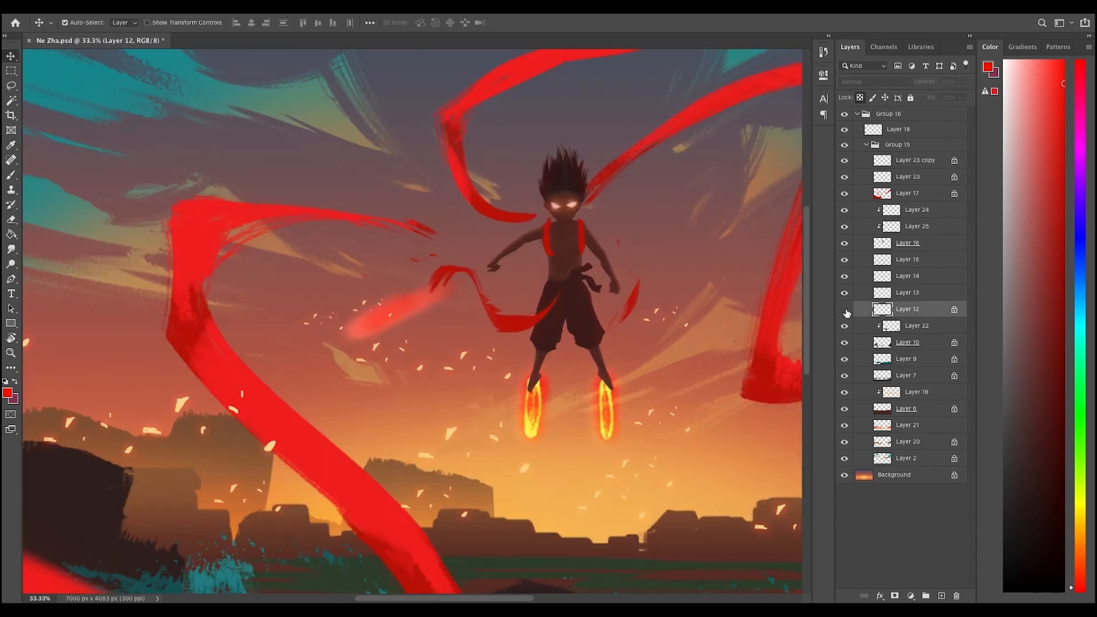
pyautogui.click(845, 309)
pyautogui.keyDown('super'); pyautogui.click(612, 226); pyautogui.keyUp('super')
pyautogui.press('e')
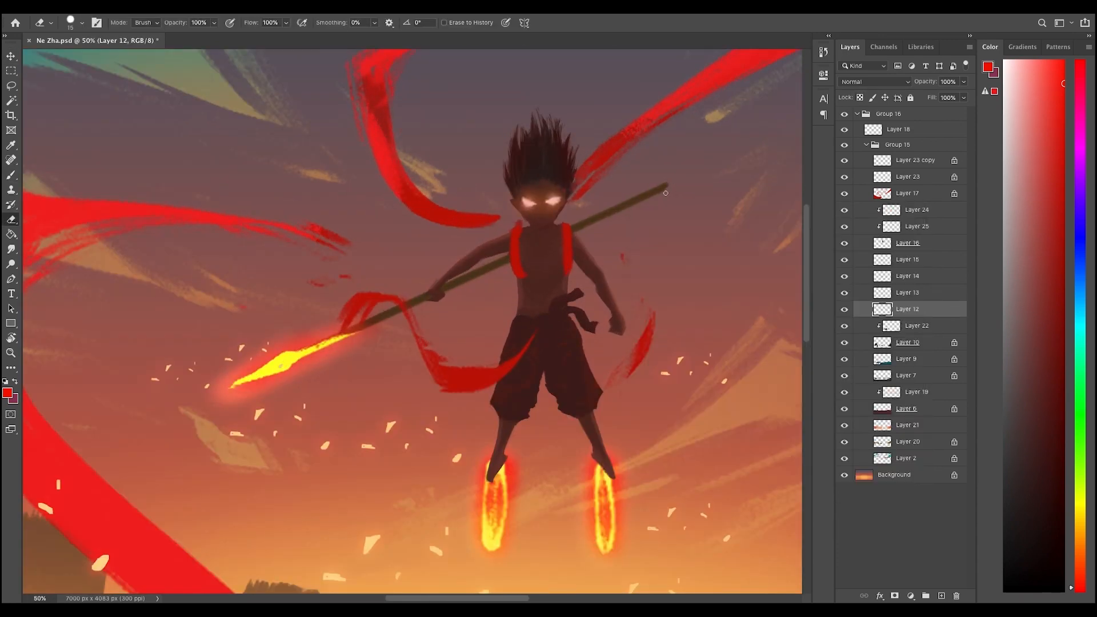
pyautogui.keyDown('super'); pyautogui.click(639, 255); pyautogui.keyUp('super')
pyautogui.hotkey('ctrl', '0')
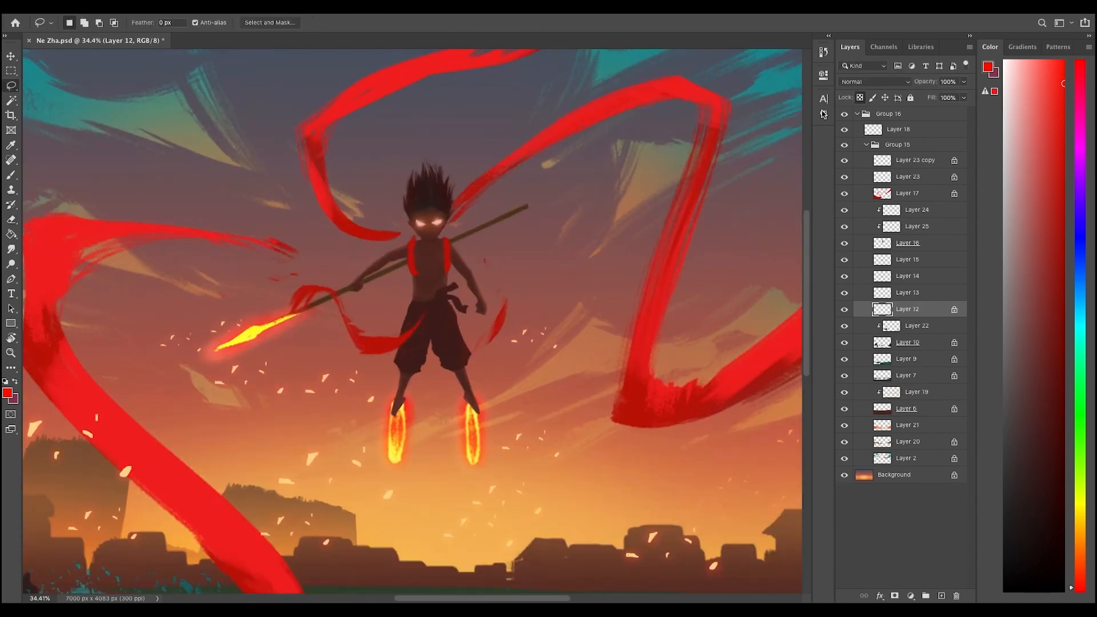
# - Shade the spear shaft with a dark brown sampled from it at 20% brush opacity
pyautogui.scroll(2, 480, 257)
pyautogui.keyDown('alt'); pyautogui.click(484, 271); pyautogui.keyUp('alt')
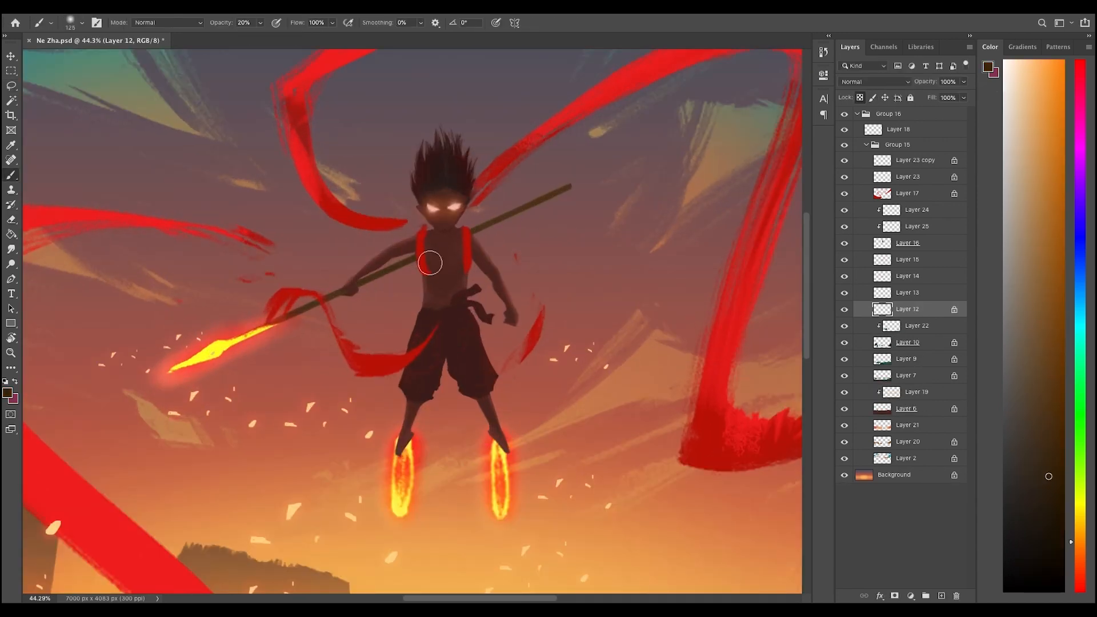
pyautogui.scroll(-5, 368, 286)
pyautogui.scroll(4, 362, 245)
pyautogui.scroll(2, 421, 321)
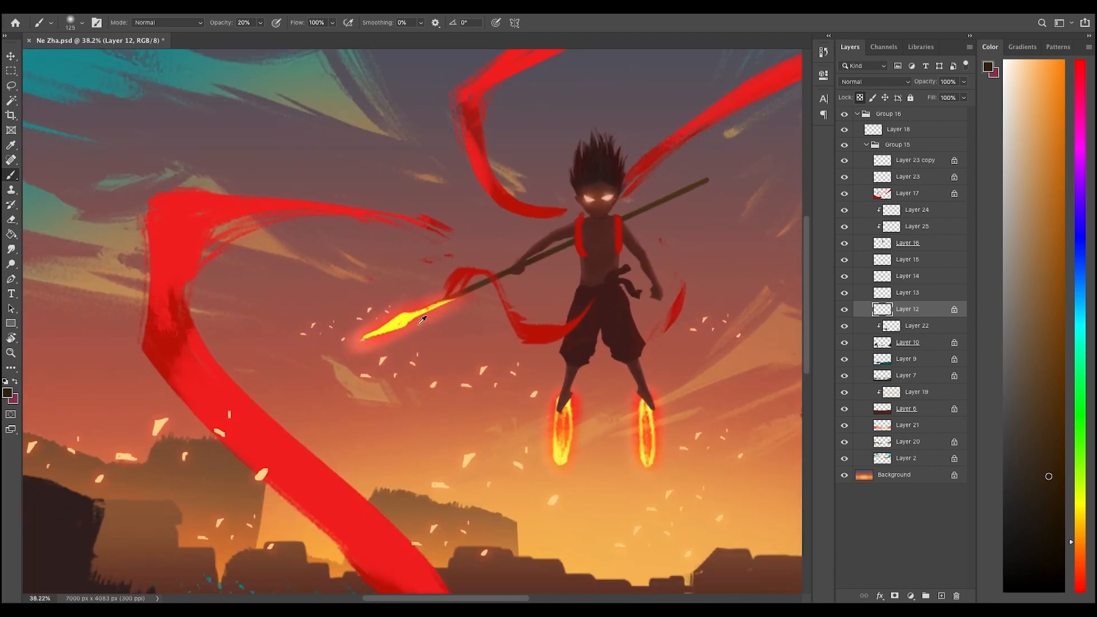
pyautogui.scroll(-3, 422, 321)
pyautogui.scroll(4, 436, 309)
pyautogui.scroll(-2, 435, 302)
# - Add a new layer above the fire wheels' layer, hide the old wheels and sample their pale yellow
pyautogui.press('v')
pyautogui.click(486, 423)
pyautogui.click(845, 260)
pyautogui.click(845, 261)
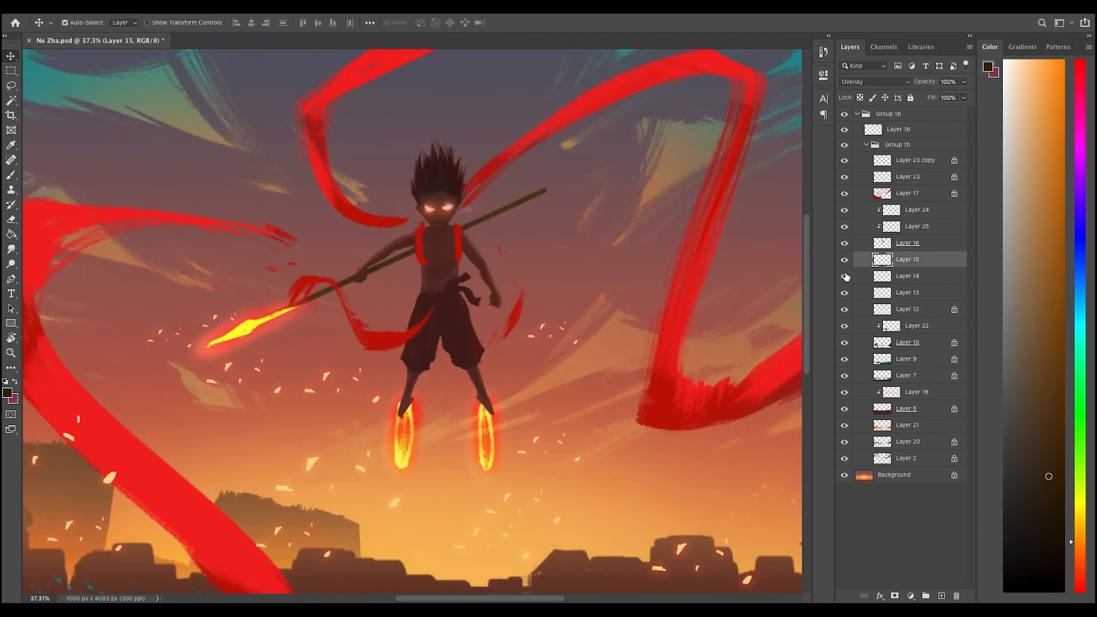
pyautogui.click(845, 293)
pyautogui.click(907, 292)
pyautogui.click(942, 596)
pyautogui.press('b')
pyautogui.moveTo(845, 293)
pyautogui.mouseDown()
pyautogui.moveTo(845, 260)
pyautogui.moveTo(846, 276)
pyautogui.mouseUp()
pyautogui.click(845, 310)
pyautogui.keyDown('alt'); pyautogui.click(489, 418); pyautogui.keyUp('alt')
pyautogui.click(847, 310)
# - Try painting a narrow, thick yellow ring over the red glow below the figure's right-hand foot
pyautogui.press('.')
pyautogui.moveTo(486, 402); pyautogui.dragTo(488, 403)
pyautogui.scroll(3, 503, 390)
pyautogui.hotkey('ctrl', 'z')
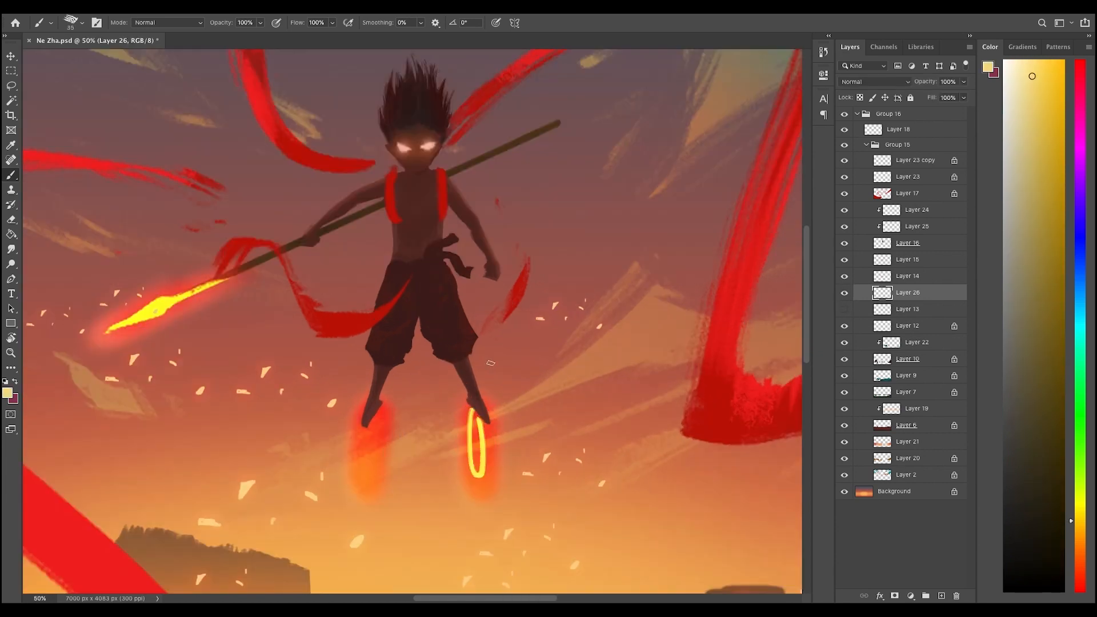
pyautogui.hotkey('ctrl', 'z')
# - Try a thinner, wider yellow ring on the new layer around the foot's red glow
pyautogui.click(909, 227)
pyautogui.click(896, 307)
pyautogui.click(845, 309)
pyautogui.click(907, 292)
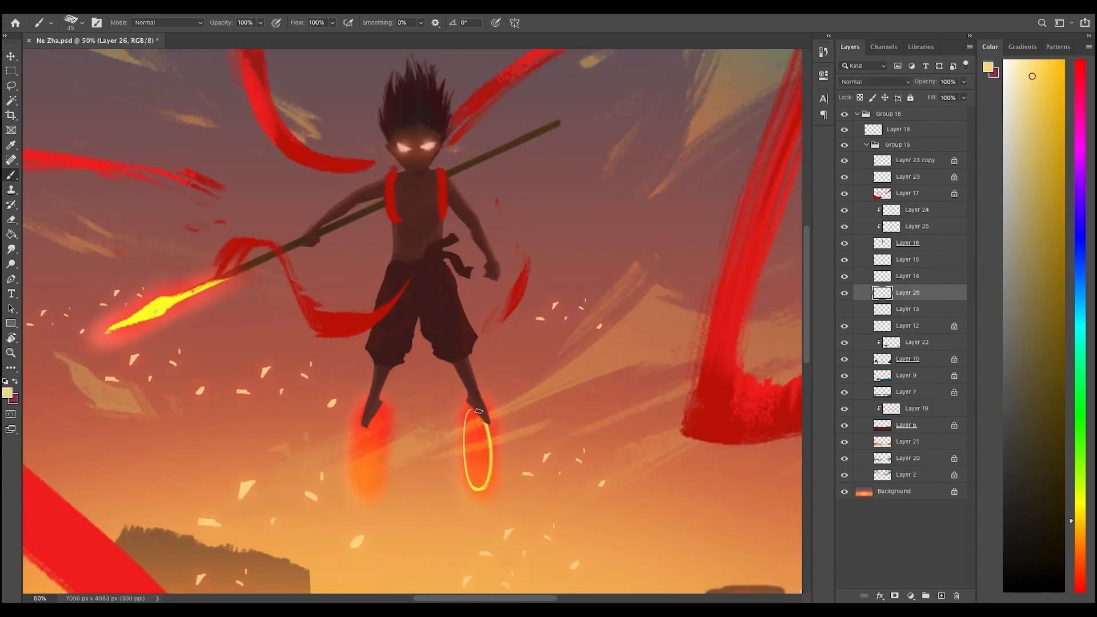
pyautogui.scroll(-2, 507, 390)
pyautogui.moveTo(507, 390); pyautogui.dragTo(579, 295)
pyautogui.hotkey('ctrl', 'z')
# - Paint pale yellow oval rings as fire wheels below both feet with a size 40 brush
pyautogui.click(845, 309)
pyautogui.click(845, 309)
pyautogui.press(']')
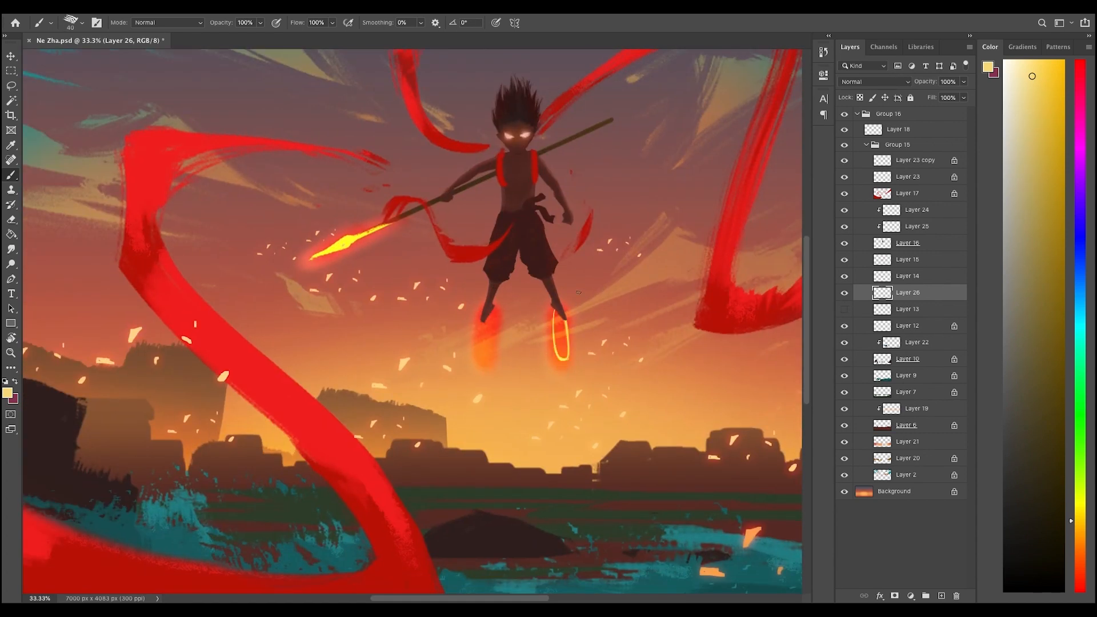
pyautogui.moveTo(491, 361); pyautogui.dragTo(493, 312)
pyautogui.hotkey('ctrl', '-')
pyautogui.hotkey('ctrl', '-')
pyautogui.hotkey('ctrl', '-')
pyautogui.hotkey('ctrl', '=')
pyautogui.hotkey('ctrl', '=')
pyautogui.moveTo(608, 311); pyautogui.dragTo(706, 307)
# - Compare the new rings with the old fire wheels and lower the opacity of the old wheels' layer
pyautogui.click(845, 292)
pyautogui.click(845, 310)
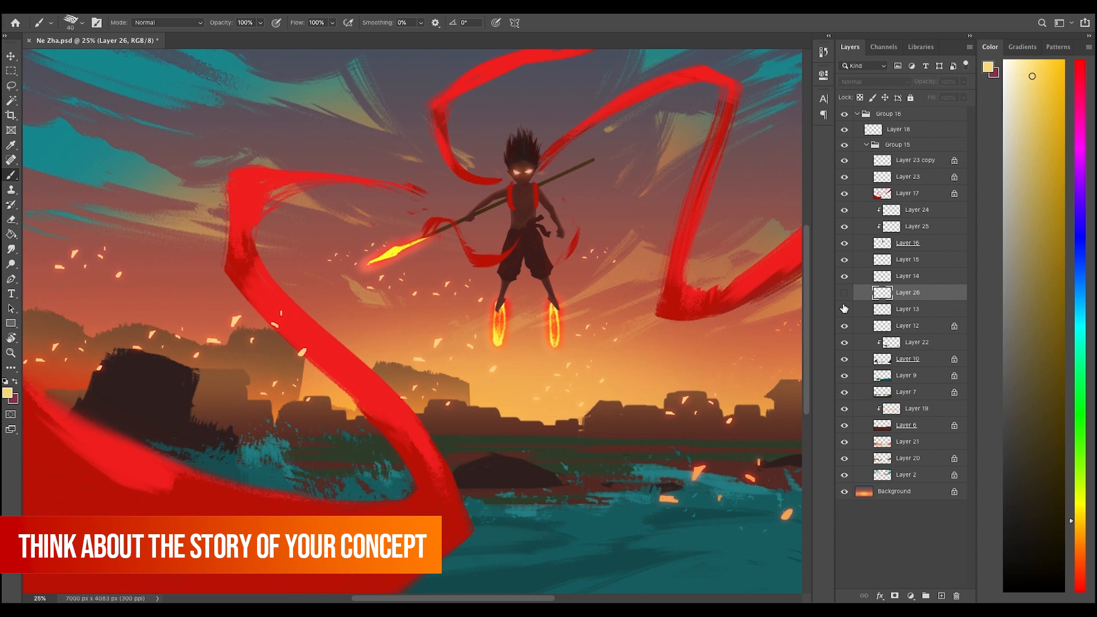
pyautogui.click(845, 293)
pyautogui.click(890, 309)
pyautogui.moveTo(934, 83)
pyautogui.mouseDown()
pyautogui.moveTo(943, 84)
pyautogui.moveTo(934, 84)
pyautogui.mouseUp()
pyautogui.click(846, 309)
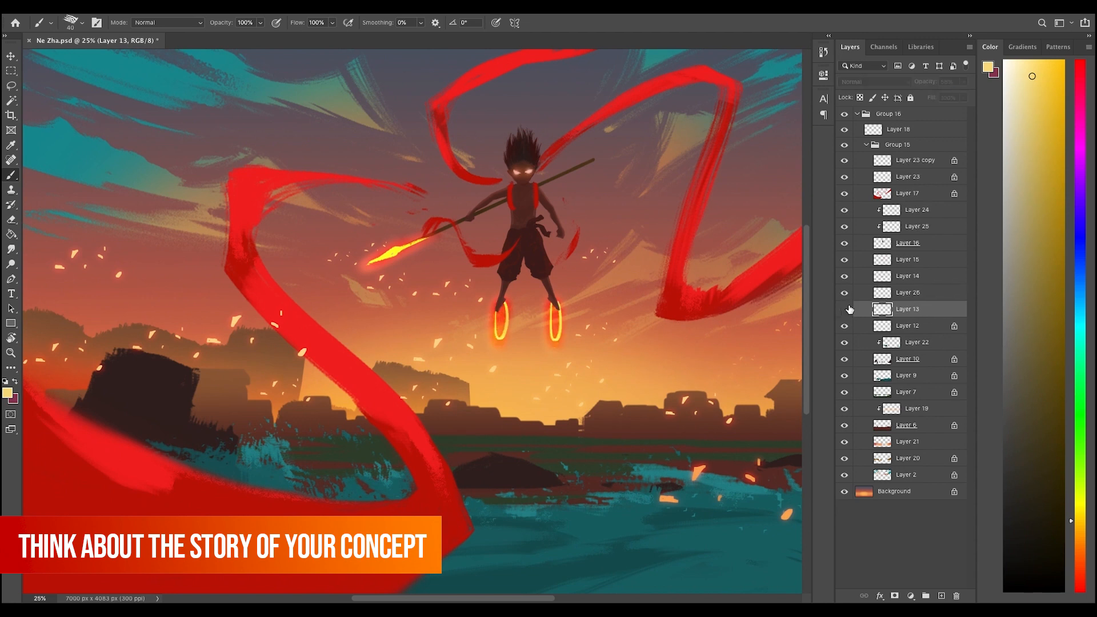
pyautogui.click(846, 309)
# - Adjust the new rings slightly with Free Transform and set their layer's opacity to 69%
pyautogui.click(908, 293)
pyautogui.scroll(2, 543, 327)
pyautogui.hotkey('ctrl', 't')
pyautogui.moveTo(445, 318); pyautogui.dragTo(443, 319)
pyautogui.moveTo(511, 359); pyautogui.dragTo(510, 365)
pyautogui.press('Return')
pyautogui.moveTo(941, 85); pyautogui.dragTo(923, 85)
pyautogui.scroll(-1, 627, 283)
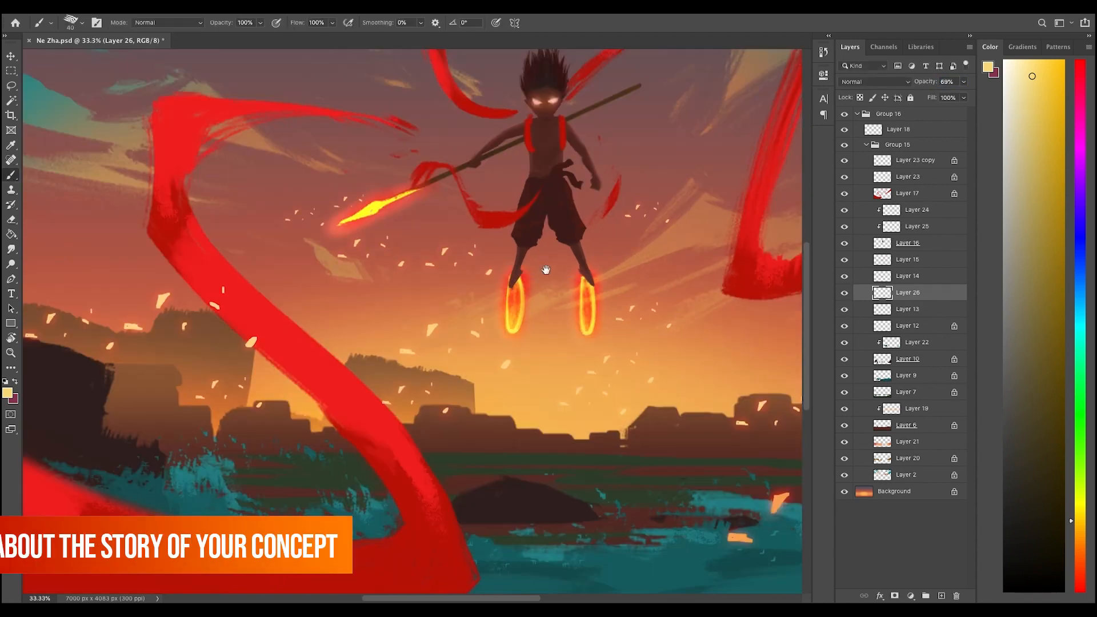
pyautogui.hotkey('ctrl', '-')
pyautogui.hotkey('ctrl', '-')
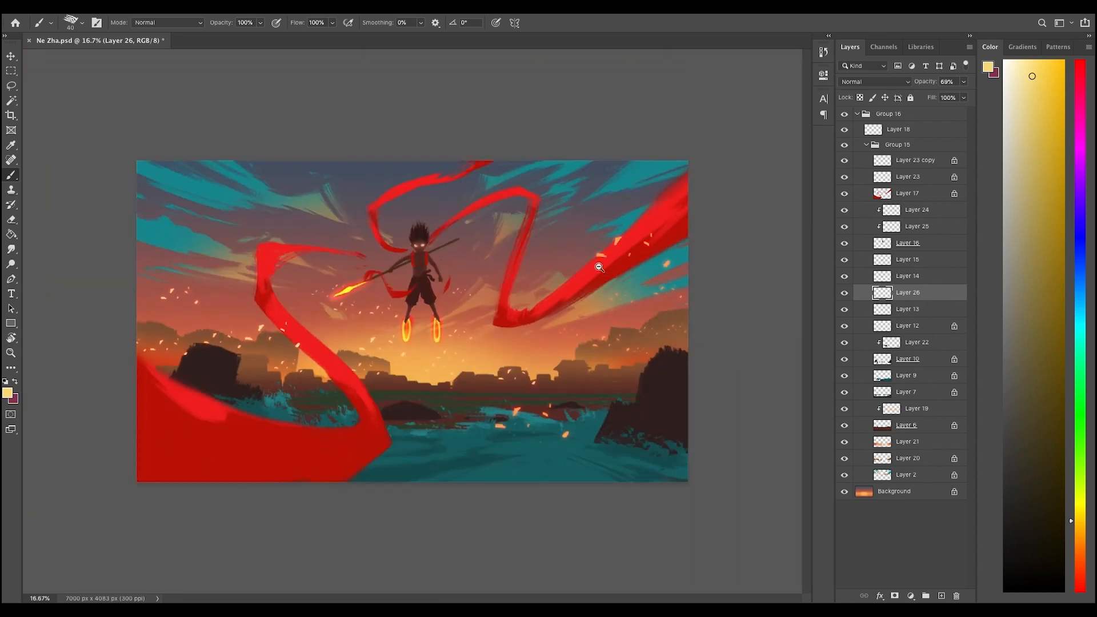
# - Remove the fire wheel under the foot on the right from the new ring layer and the old wheel layer
pyautogui.hotkey('ctrl', '=')
pyautogui.hotkey('ctrl', '=')
pyautogui.press('m')
pyautogui.moveTo(557, 296); pyautogui.dragTo(621, 377)
pyautogui.press('Delete')
pyautogui.click(884, 309)
pyautogui.press('Delete')
# - Copy the left foot's yellow ring to a new layer, flip it horizontally and place it below the right foot
pyautogui.click(904, 293)
pyautogui.moveTo(488, 296); pyautogui.dragTo(587, 351)
pyautogui.hotkey('ctrl', 'j')
pyautogui.hotkey('ctrl', 't')
pyautogui.rightClick(512, 312)
pyautogui.click(551, 510)
pyautogui.keyDown('ctrl'); pyautogui.click(586, 328); pyautogui.keyUp('ctrl')
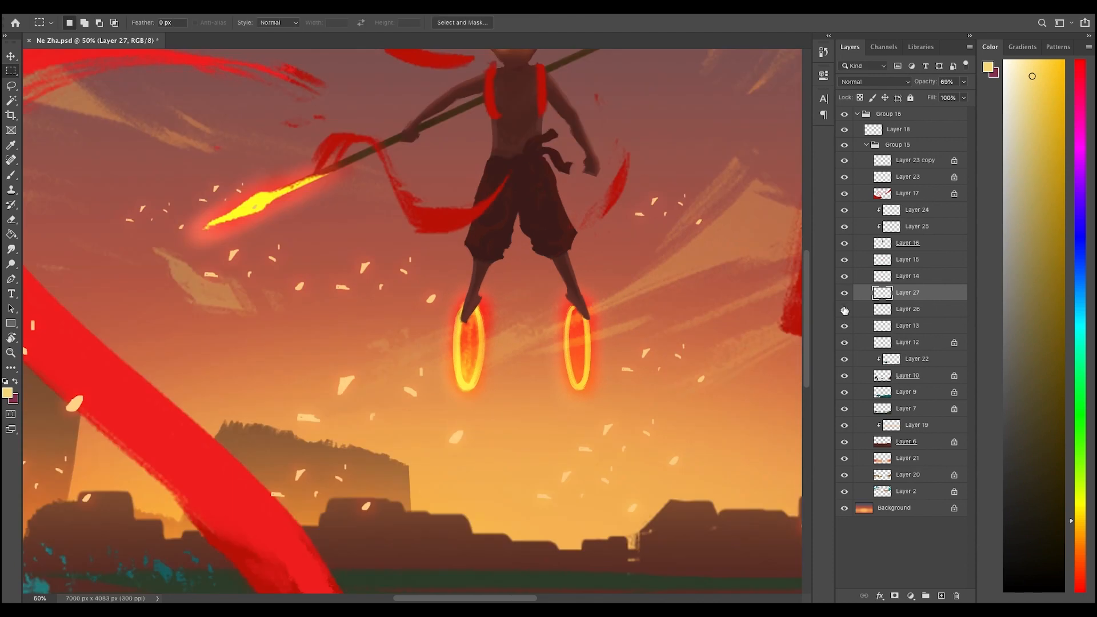
# - Copy the left glowing wheel to its own layer, flip it horizontally and fit it below the right foot with a slight rotation
pyautogui.keyDown('ctrl'); pyautogui.click(469, 343); pyautogui.keyUp('ctrl')
pyautogui.hotkey('ctrl', 't')
pyautogui.moveTo(537, 345); pyautogui.dragTo(577, 346)
pyautogui.press('Return')
pyautogui.hotkey('ctrl', 'j')
pyautogui.hotkey('ctrl', 't')
pyautogui.rightClick(474, 346)
pyautogui.click(515, 543)
pyautogui.moveTo(648, 277); pyautogui.dragTo(640, 291)
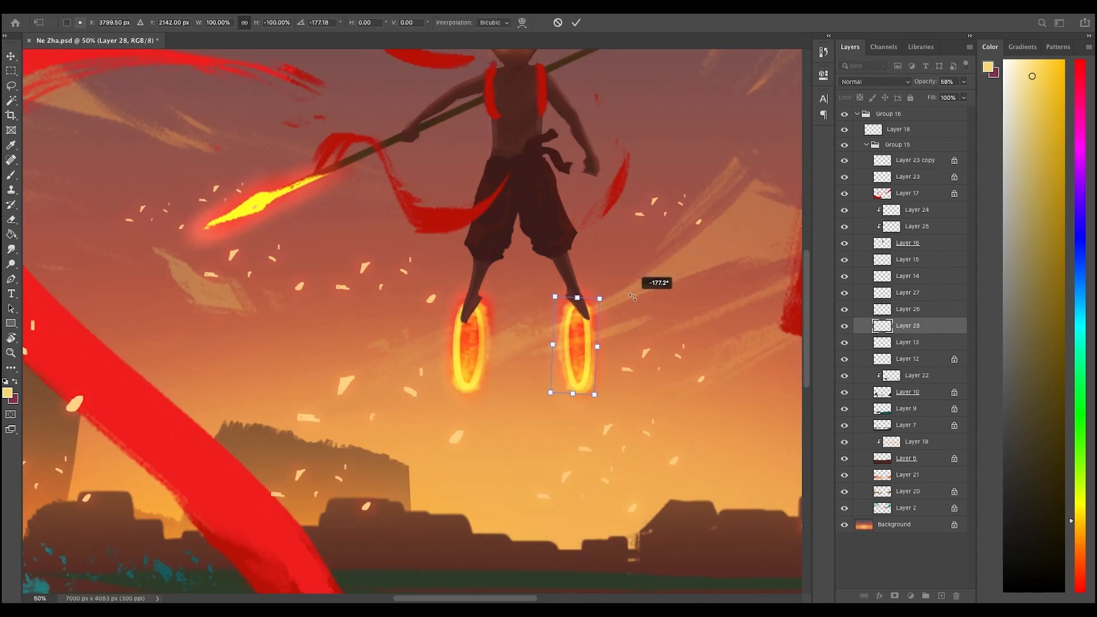
pyautogui.press('Return')
# - Check the wheels in the whole picture and widen the right foot's ring slightly with Free Transform
pyautogui.hotkey('ctrl', '-')
pyautogui.hotkey('ctrl', '-')
pyautogui.hotkey('ctrl', '-')
pyautogui.hotkey('ctrl', '-')
pyautogui.hotkey('ctrl', '+')
pyautogui.hotkey('ctrl', '+')
pyautogui.hotkey('ctrl', '+')
pyautogui.click(881, 293)
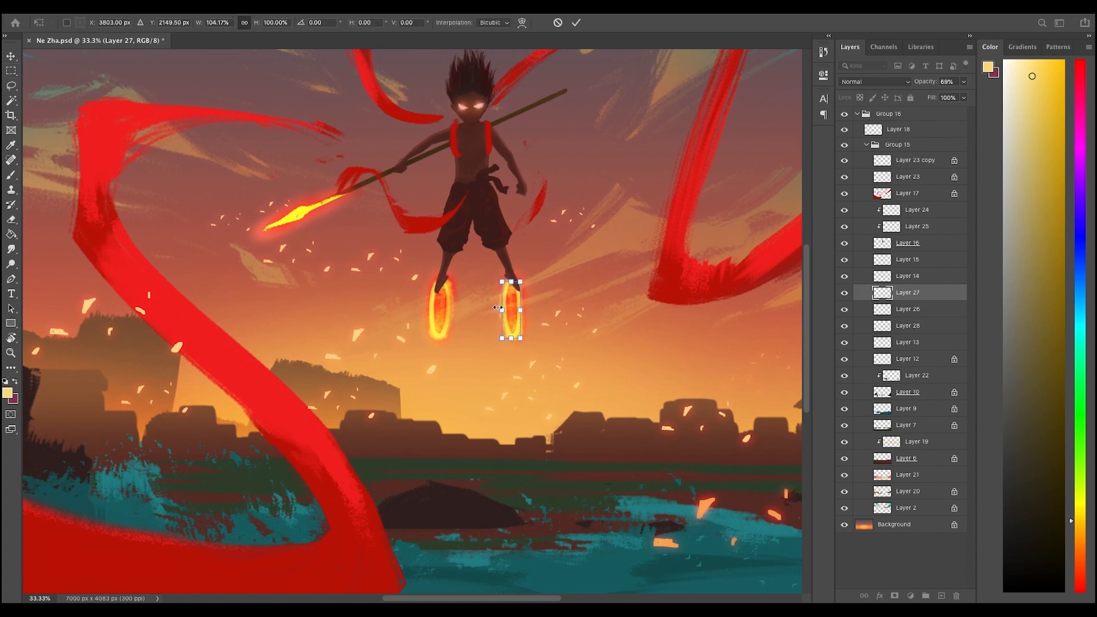
# - Brush a soft warm fire glow onto the lower legs on the clipped Overlay Layer 24 at 20% brush opacity
pyautogui.press('v')
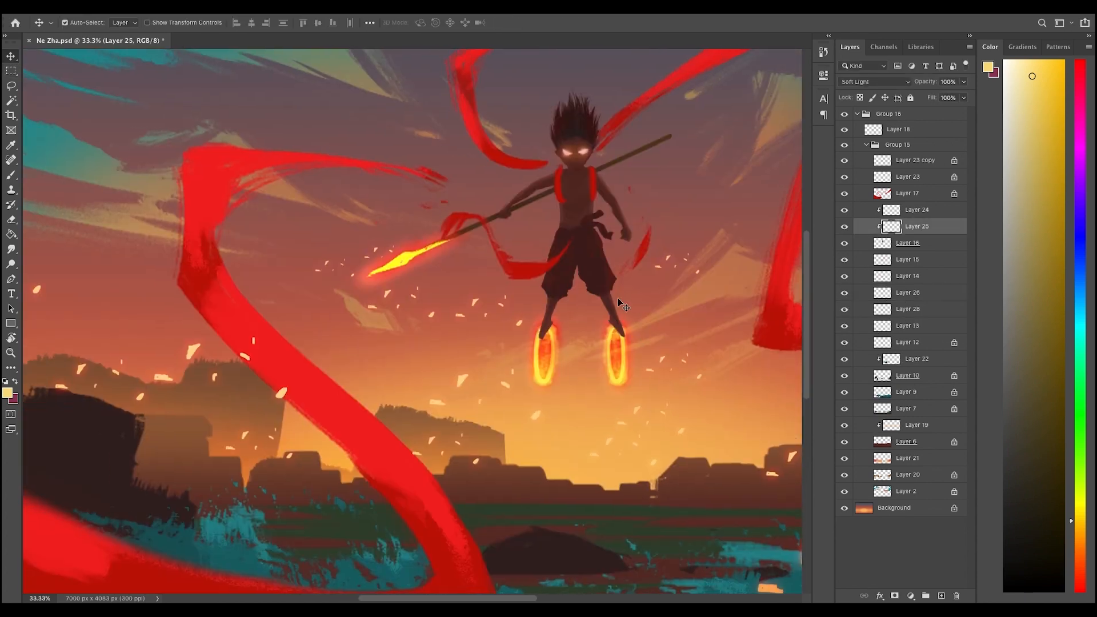
pyautogui.click(914, 210)
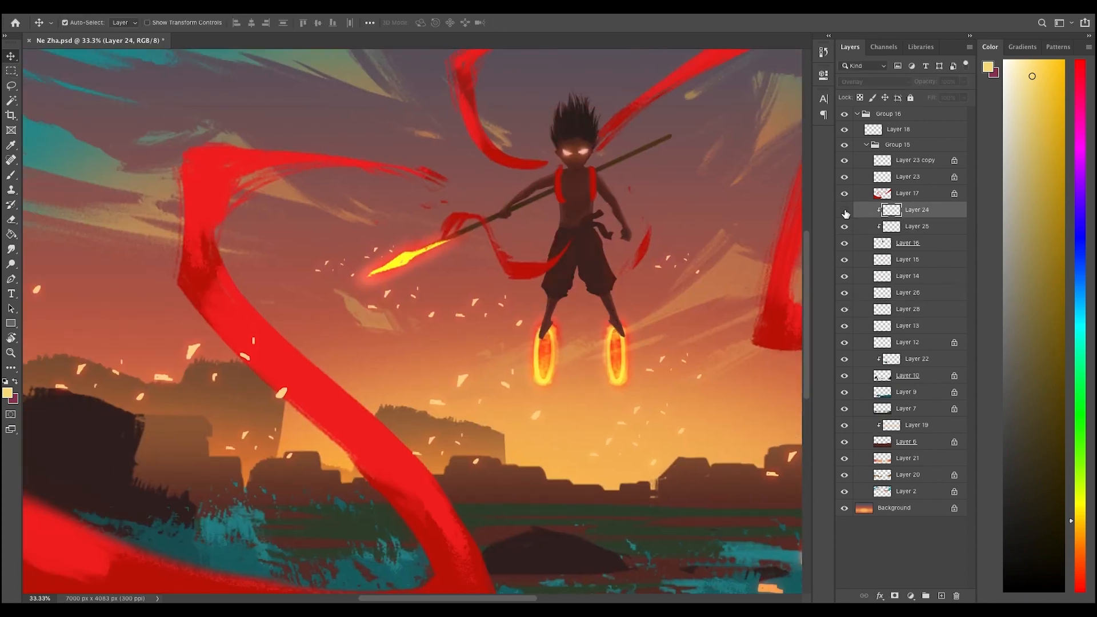
pyautogui.press('b')
pyautogui.keyDown('alt'); pyautogui.click(615, 321); pyautogui.keyUp('alt')
pyautogui.keyDown('alt'); pyautogui.click(618, 330); pyautogui.keyUp('alt')
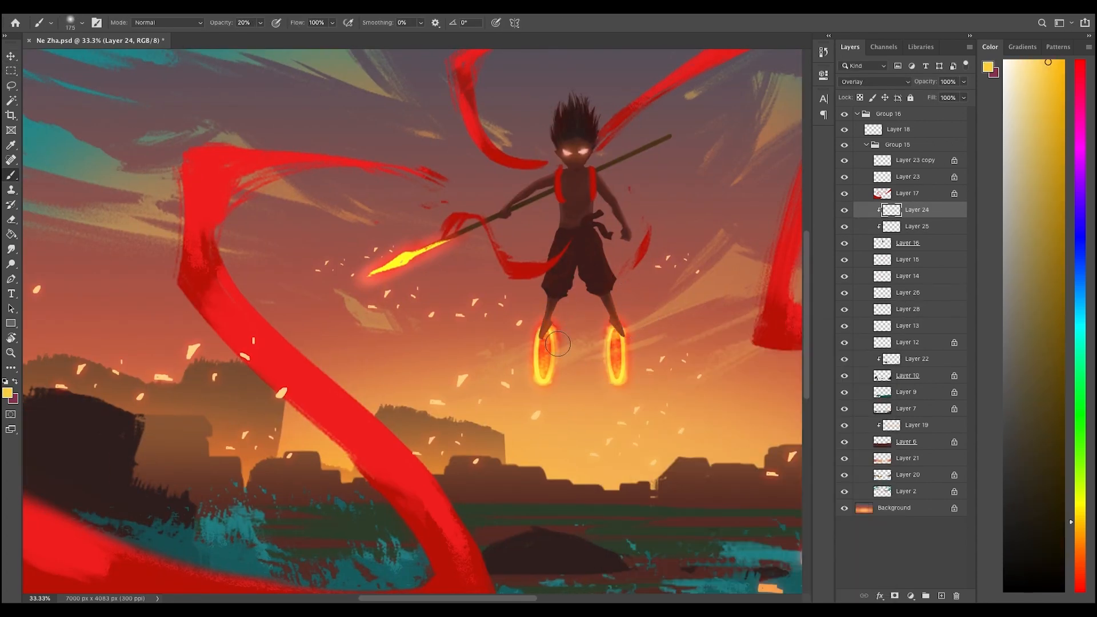
pyautogui.keyDown('alt'); pyautogui.click(558, 344); pyautogui.keyUp('alt')
pyautogui.keyDown('alt'); pyautogui.click(558, 344); pyautogui.keyUp('alt')
pyautogui.keyDown('super'); pyautogui.click(440, 303); pyautogui.keyUp('super')
pyautogui.keyDown('super'); pyautogui.click(449, 320); pyautogui.keyUp('super')
pyautogui.keyDown('super'); pyautogui.click(449, 320); pyautogui.keyUp('super')
pyautogui.keyDown('alt'); pyautogui.click(686, 174); pyautogui.keyUp('alt')
pyautogui.keyDown('alt'); pyautogui.click(548, 295); pyautogui.keyUp('alt')
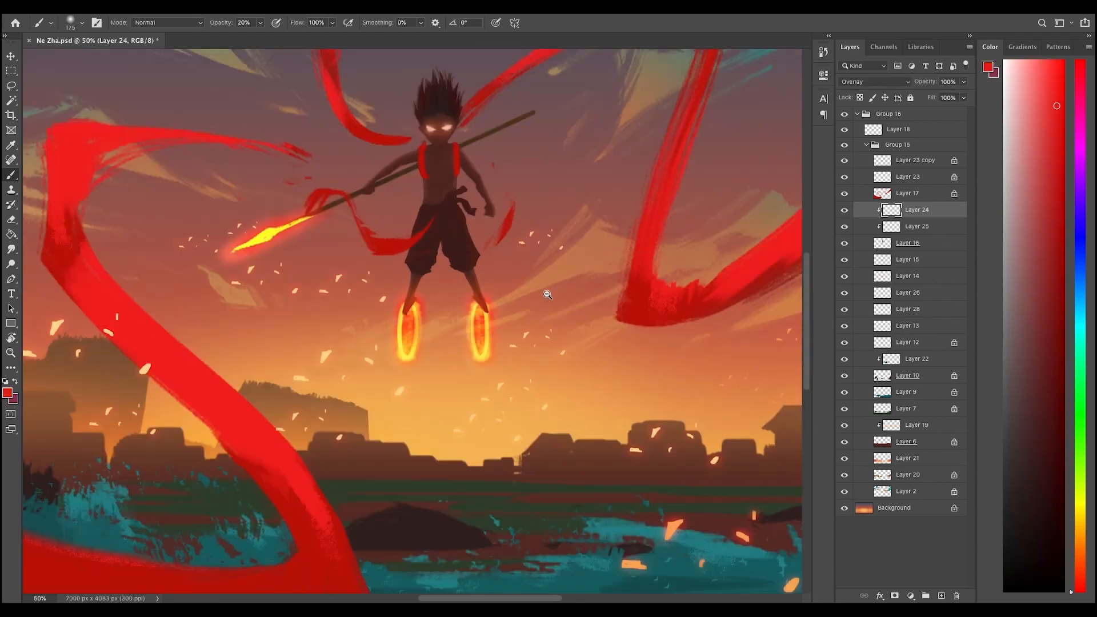
# - Select the area of the right foot's fire wheel and adjust it slightly with Free Transform
pyautogui.keyDown('alt'); pyautogui.click(548, 295); pyautogui.keyUp('alt')
pyautogui.keyDown('alt'); pyautogui.click(548, 295); pyautogui.keyUp('alt')
pyautogui.keyDown('super'); pyautogui.click(446, 294); pyautogui.keyUp('super')
pyautogui.keyDown('alt'); pyautogui.click(485, 294); pyautogui.keyUp('alt')
pyautogui.keyDown('super'); pyautogui.click(329, 299); pyautogui.keyUp('super')
pyautogui.keyDown('super'); pyautogui.click(329, 298); pyautogui.keyUp('super')
pyautogui.press('v')
pyautogui.click(382, 255)
pyautogui.press('m')
pyautogui.moveTo(474, 315); pyautogui.dragTo(527, 428)
pyautogui.press('super+t')
pyautogui.keyDown('super'); pyautogui.click(497, 372); pyautogui.keyUp('super')
pyautogui.moveTo(502, 452); pyautogui.dragTo(502, 453)
pyautogui.press('Return')
# - Soften the spearhead's glow on Layers 15 and 14 with a size 80 eraser and compare with Layer 14 hidden
pyautogui.keyDown('alt'); pyautogui.click(678, 375); pyautogui.keyUp('alt')
pyautogui.press('e')
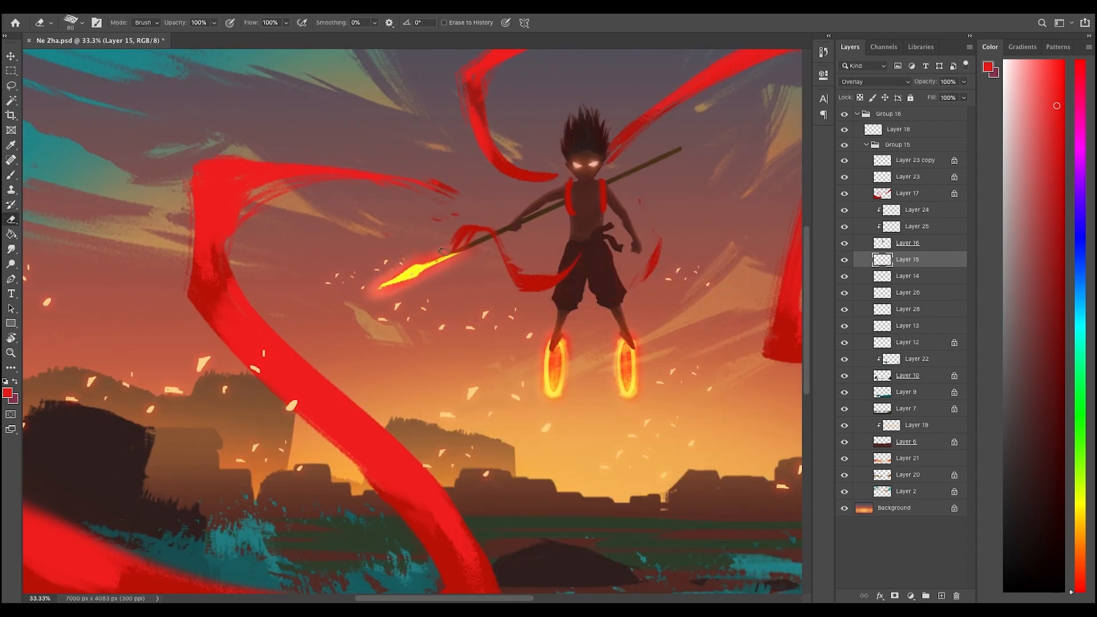
pyautogui.click(862, 284)
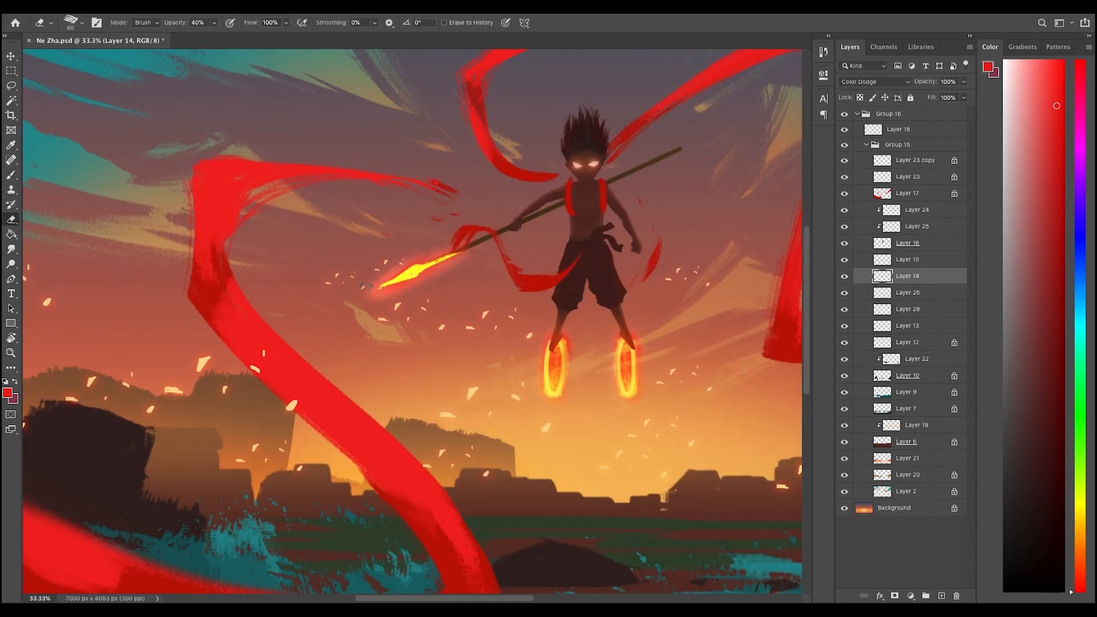
pyautogui.press('super+minus')
pyautogui.press('super+minus')
pyautogui.press('super+equal')
pyautogui.press('super+equal')
pyautogui.click(843, 279)
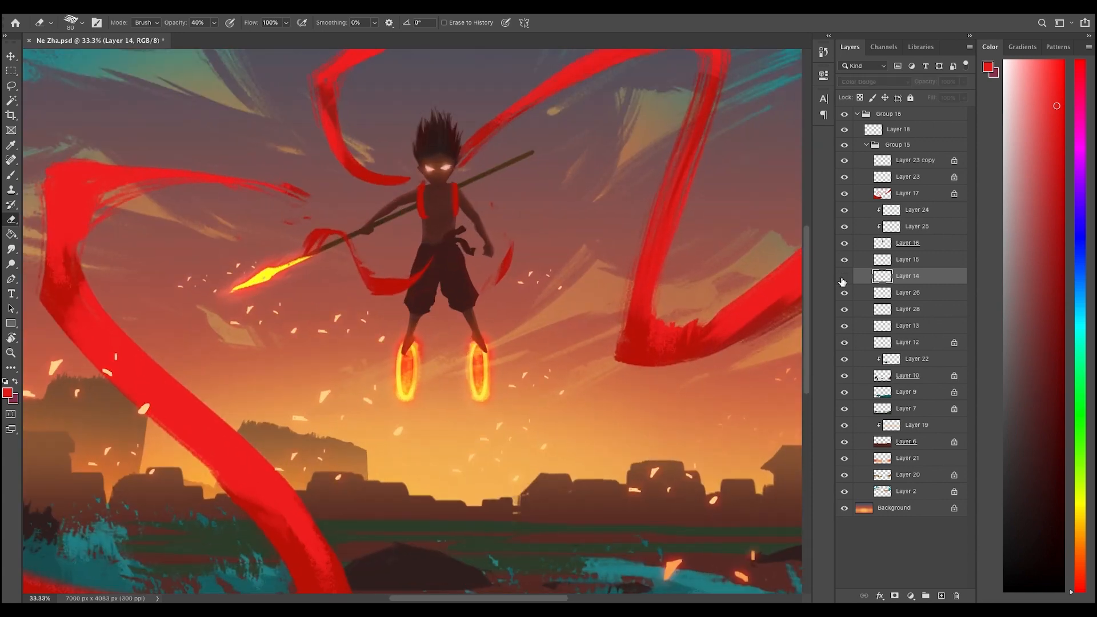
# - Lasso the chest area on Layer 17, copy it to a new layer, deselect and clip the copy above Layer 16
pyautogui.keyDown('alt'); pyautogui.click(529, 338); pyautogui.keyUp('alt')
pyautogui.keyDown('super'); pyautogui.click(478, 252); pyautogui.keyUp('super')
pyautogui.press('v')
pyautogui.click(908, 193)
pyautogui.click(845, 194)
pyautogui.click(846, 194)
pyautogui.press('l')
pyautogui.moveTo(449, 199)
pyautogui.mouseDown()
pyautogui.moveTo(451, 227)
pyautogui.moveTo(448, 179)
pyautogui.moveTo(494, 202)
pyautogui.mouseUp()
pyautogui.press('super+j')
pyautogui.click(930, 209)
pyautogui.press('super+d')
pyautogui.moveTo(907, 193); pyautogui.dragTo(912, 250)
# - Paint the left half of a red open vest over the chest strap on Layer 17
pyautogui.press('b')
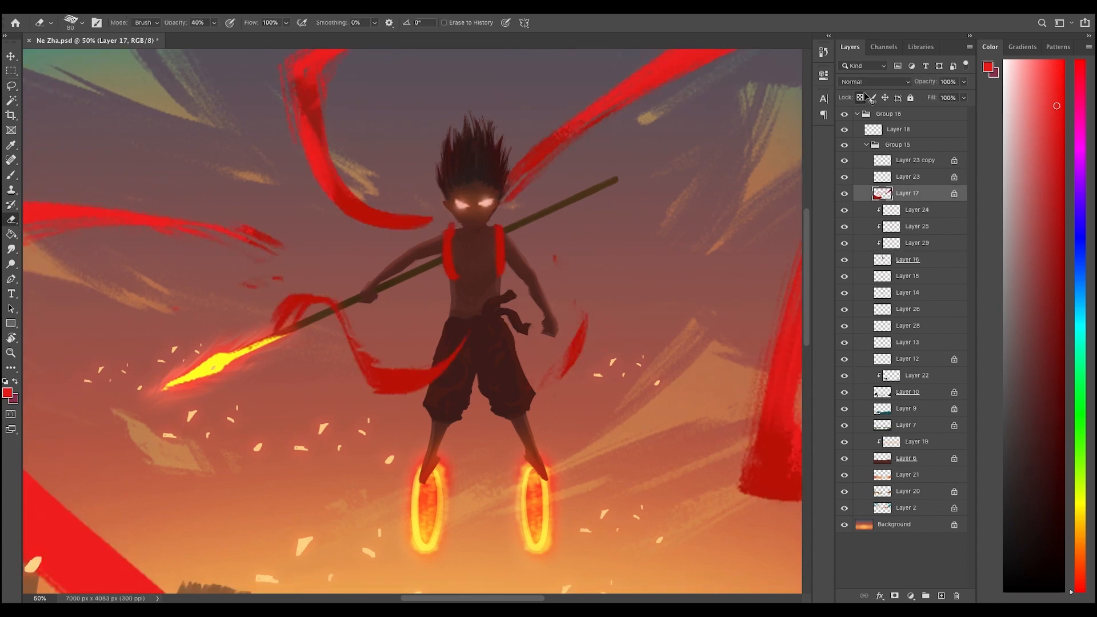
pyautogui.scroll(1, 448, 235)
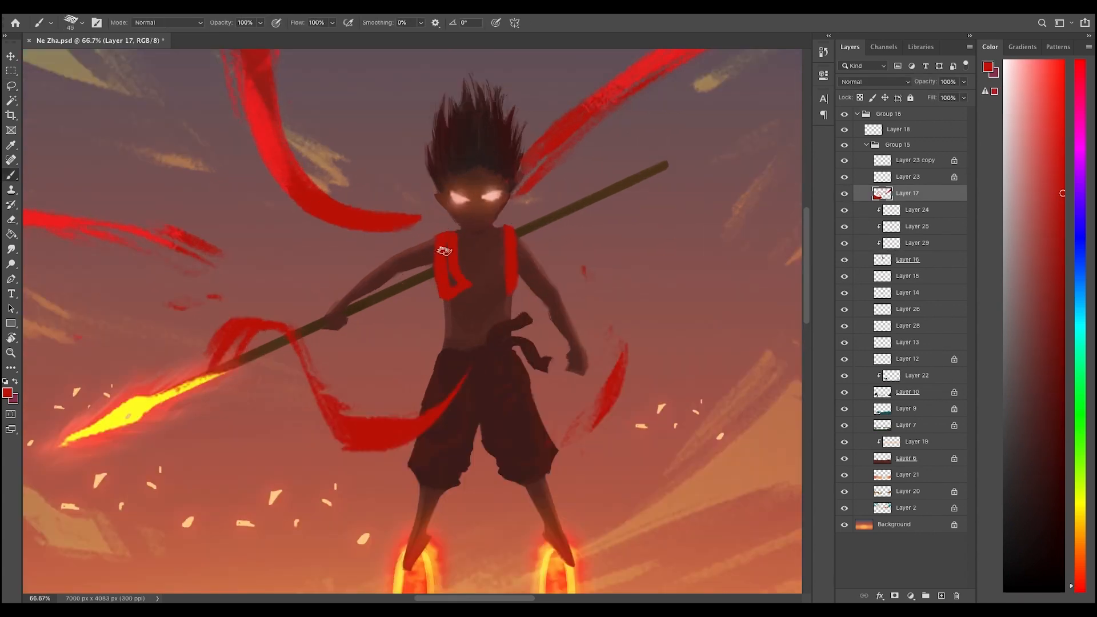
pyautogui.press('e')
pyautogui.scroll(-3, 486, 289)
pyautogui.scroll(3, 522, 335)
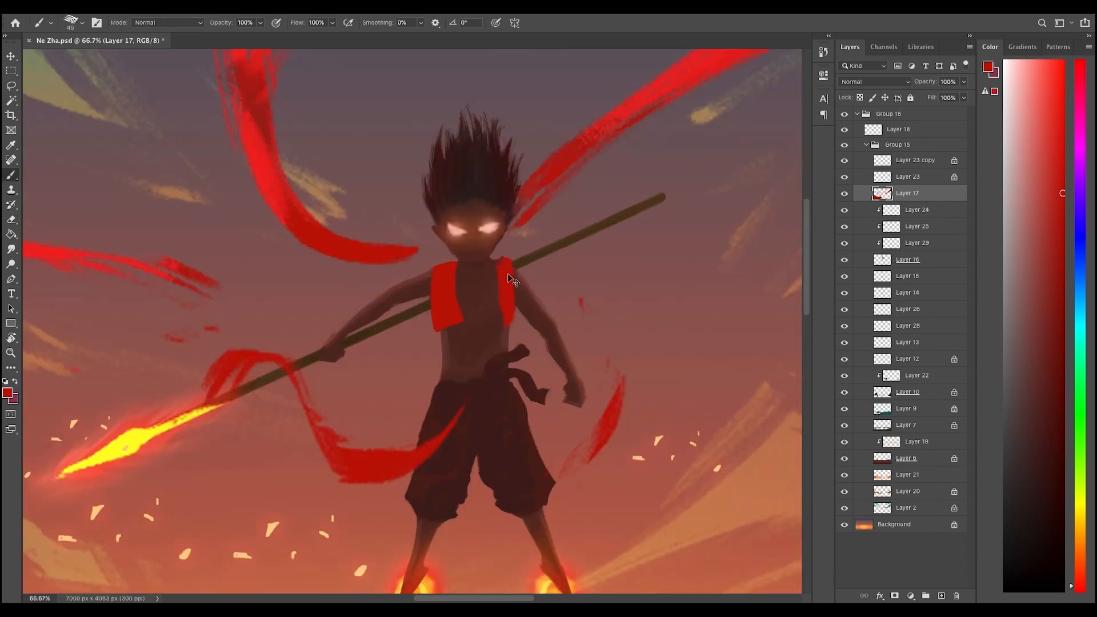
# - Paint the right half of the red vest and tidy the vest's edges with the eraser
pyautogui.scroll(-4, 526, 261)
pyautogui.press('b')
pyautogui.scroll(3, 503, 240)
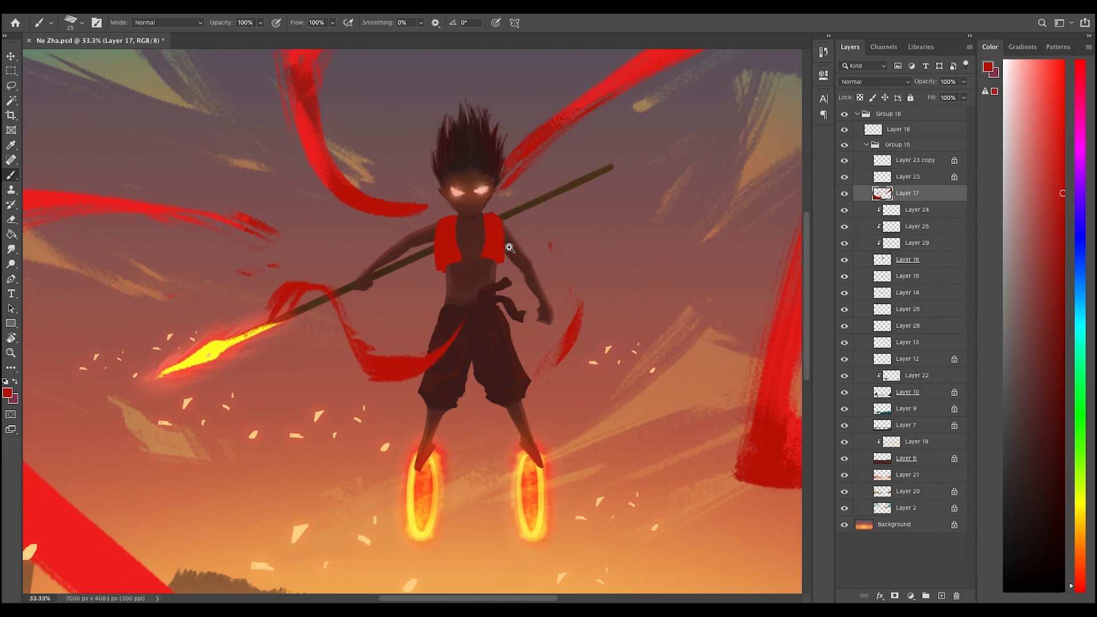
pyautogui.scroll(-3, 433, 261)
pyautogui.scroll(4, 508, 226)
pyautogui.press('e')
pyautogui.keyDown('super'); pyautogui.click(497, 219); pyautogui.keyUp('super')
pyautogui.keyDown('super'); pyautogui.click(506, 226); pyautogui.keyUp('super')
pyautogui.scroll(-3, 529, 223)
# - Lock Layer 17's transparent pixels and shade the vest with a darker red using a small brush
pyautogui.press('/')
pyautogui.press('b')
pyautogui.scroll(3, 529, 220)
pyautogui.moveTo(527, 195); pyautogui.dragTo(535, 200)
pyautogui.keyDown('super'); pyautogui.click(508, 281); pyautogui.keyUp('super')
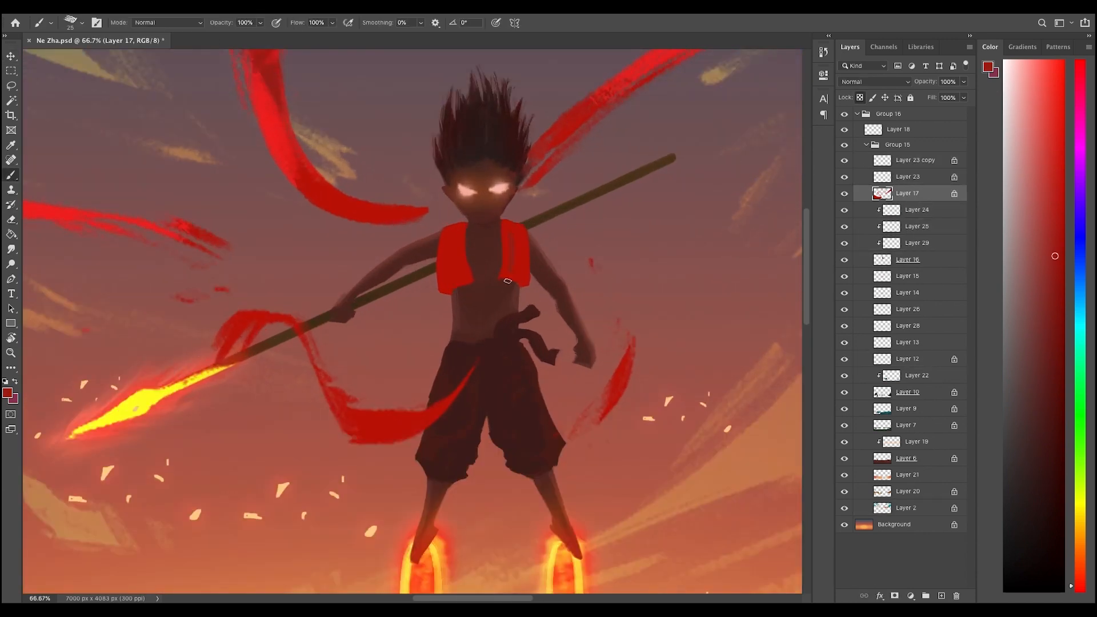
pyautogui.press('[')
pyautogui.keyDown('alt'); pyautogui.click(503, 290); pyautogui.keyUp('alt')
pyautogui.scroll(-3, 522, 275)
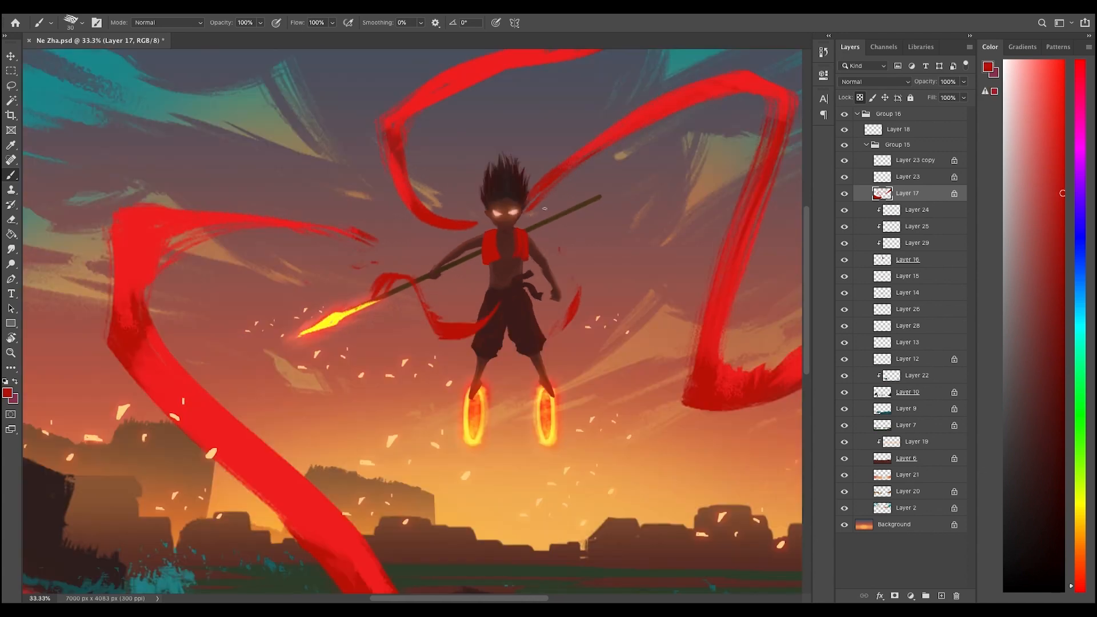
# - Unlock the transparent pixels and refine the vest's outline with the eraser and brush
pyautogui.scroll(3, 522, 275)
pyautogui.press('e')
pyautogui.scroll(-3, 491, 267)
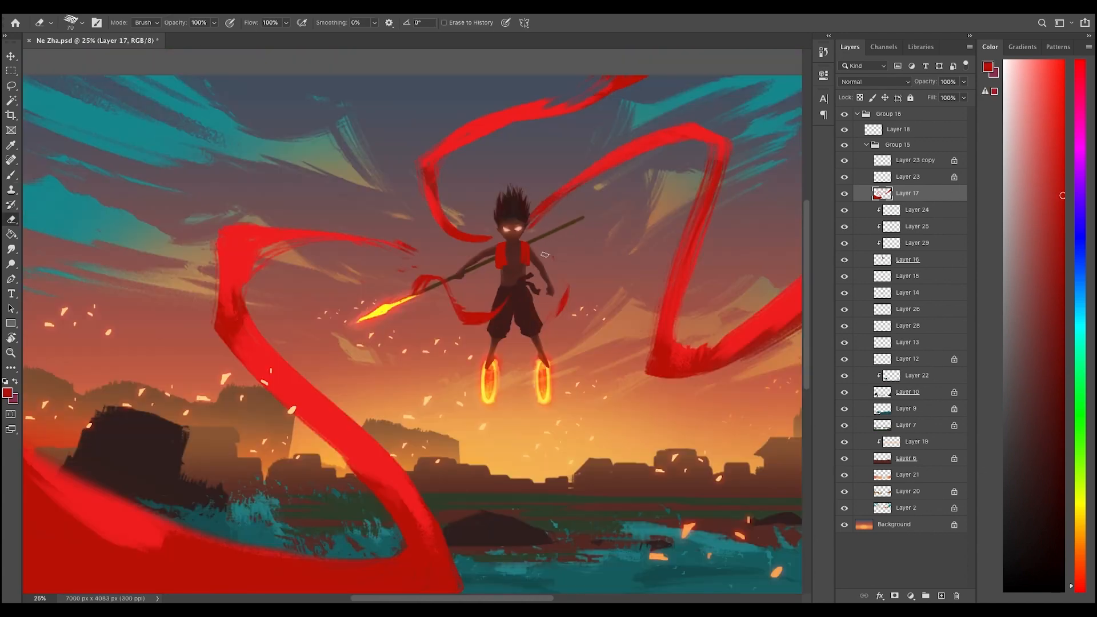
pyautogui.scroll(1, 571, 275)
pyautogui.press('b')
pyautogui.scroll(-1, 590, 280)
pyautogui.scroll(2, 590, 280)
# - Lock Layer 17's transparent pixels again and darken the vest with deep red strokes using a size 50 brush
pyautogui.press('/')
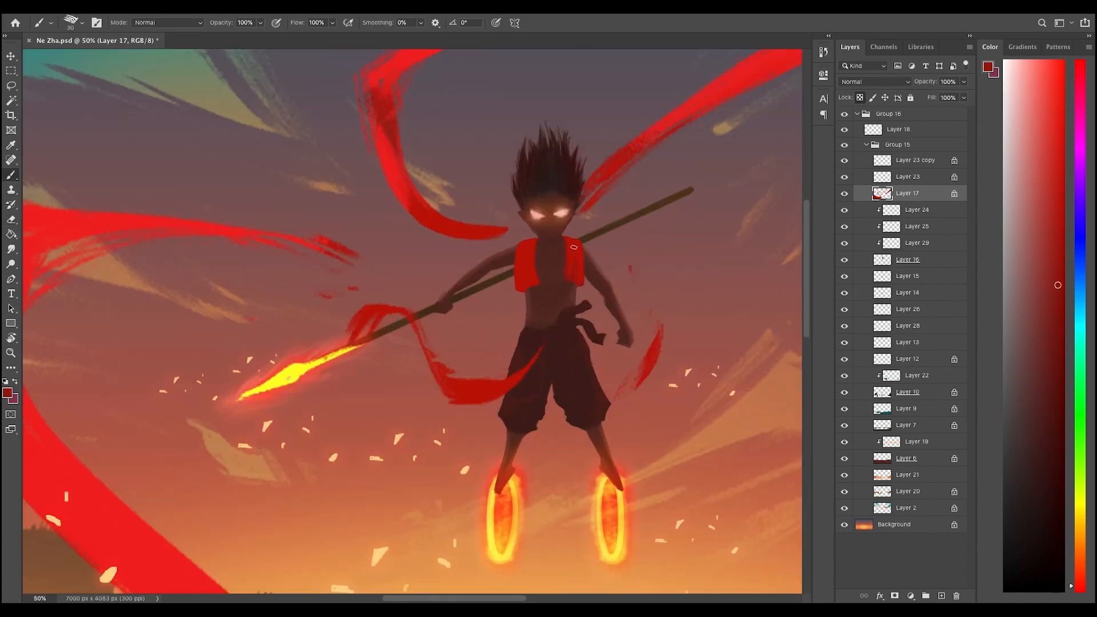
pyautogui.scroll(-2, 529, 267)
pyautogui.scroll(2, 624, 172)
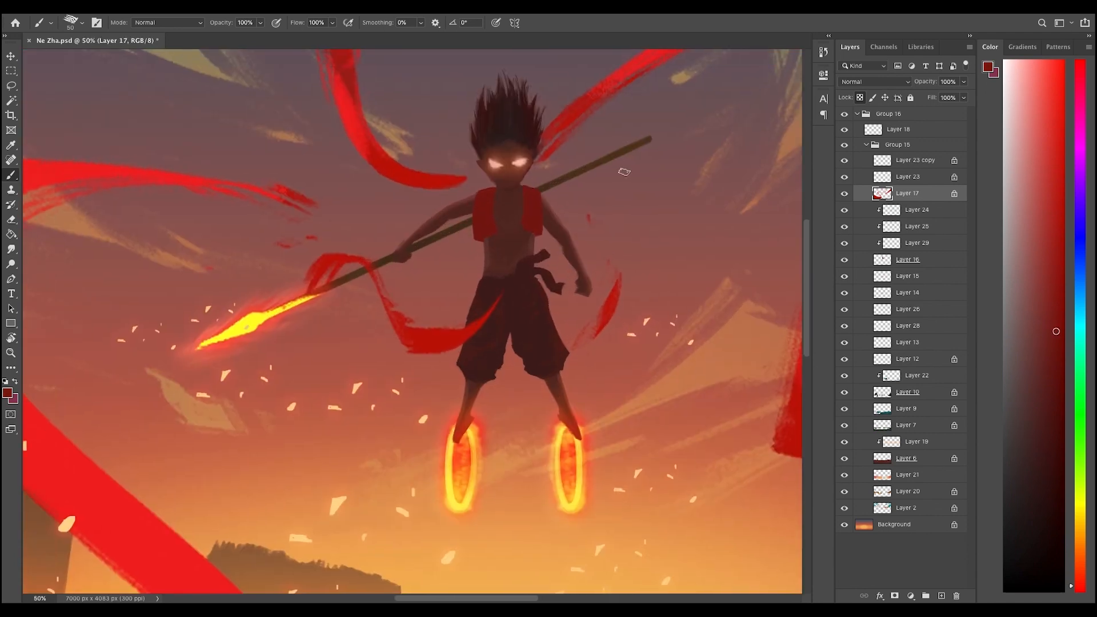
pyautogui.scroll(-2, 522, 240)
pyautogui.scroll(2, 531, 246)
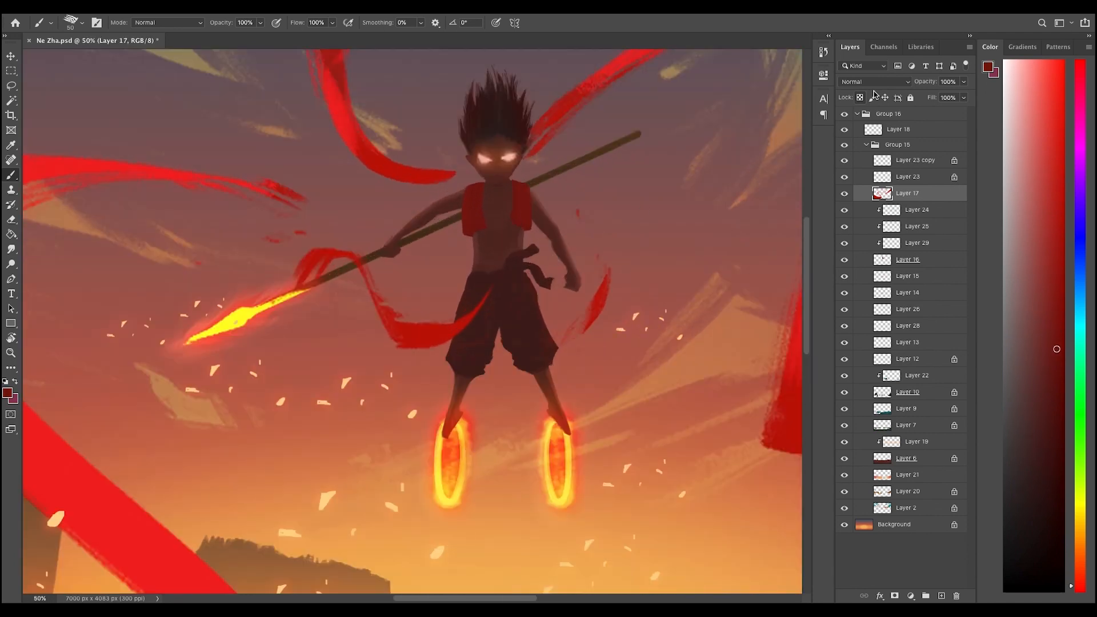
# - Pick a very dark red and deepen the vest's shading with a size 30 brush
pyautogui.click(859, 98)
pyautogui.click(1059, 408)
pyautogui.scroll(1, 521, 229)
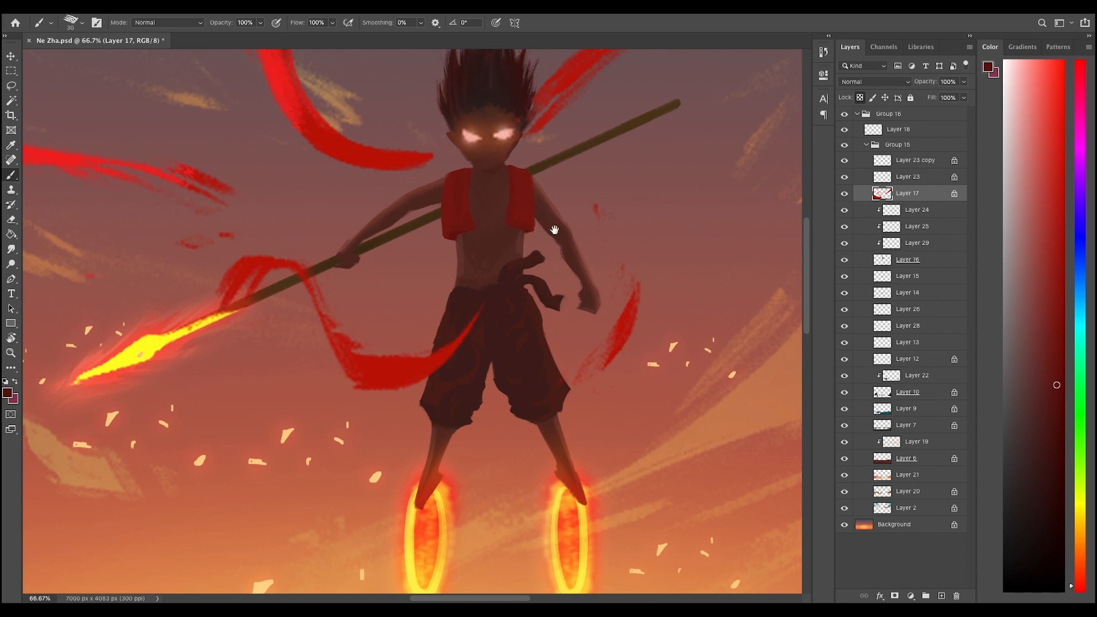
pyautogui.scroll(-3, 555, 229)
pyautogui.scroll(2, 467, 262)
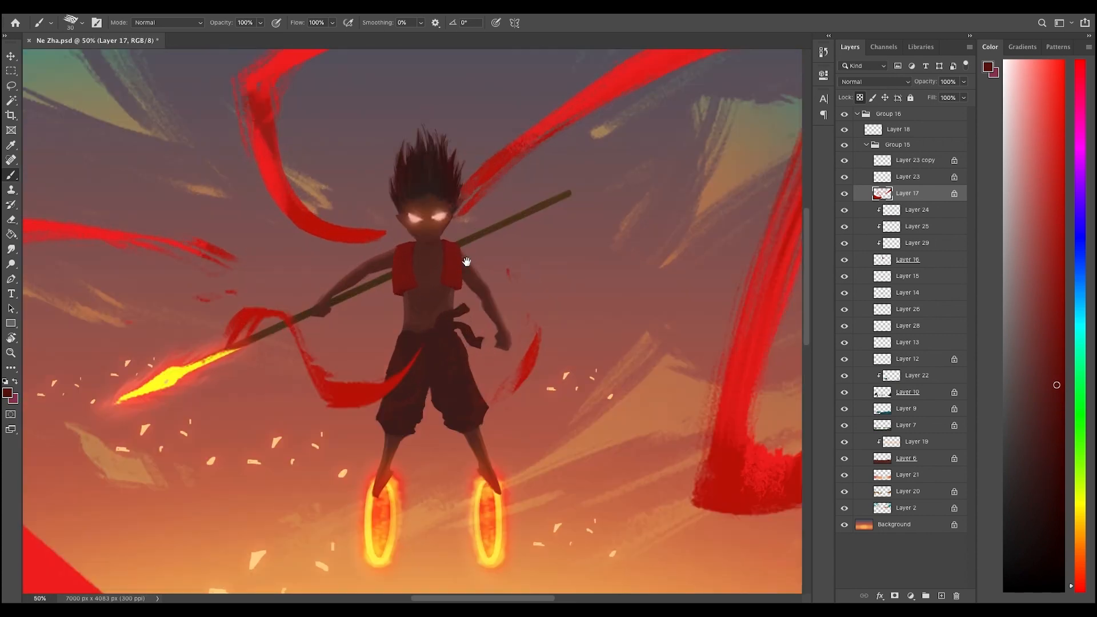
pyautogui.scroll(-2, 467, 262)
# - Unlock Layer 17 and reshape the upper ribbon loop's left bend with bright red brush strokes and the eraser
pyautogui.press('v')
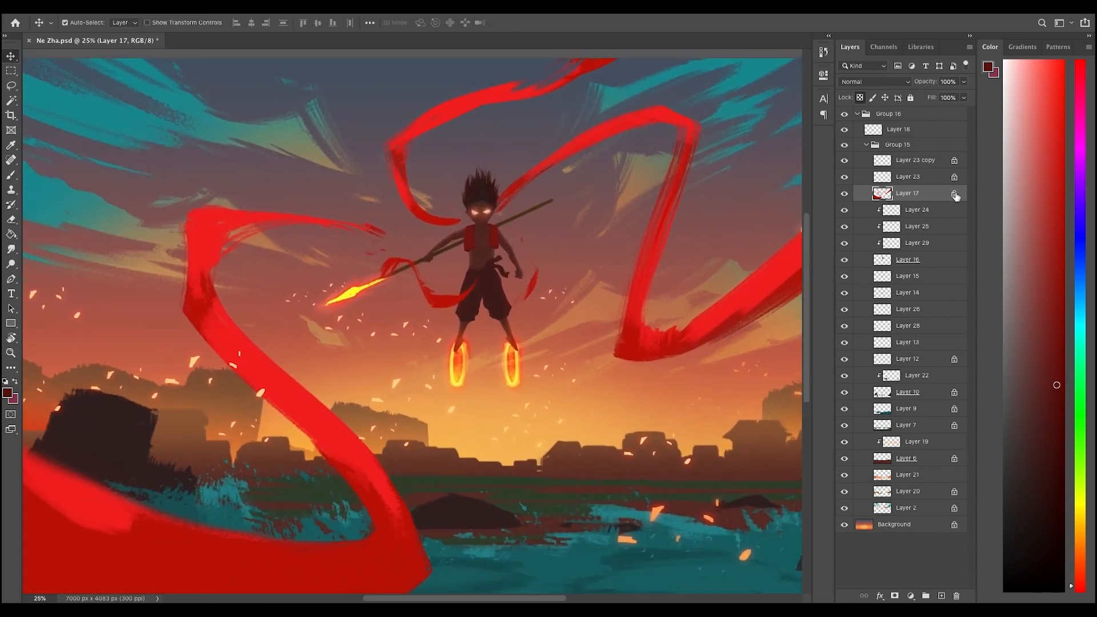
pyautogui.press('b')
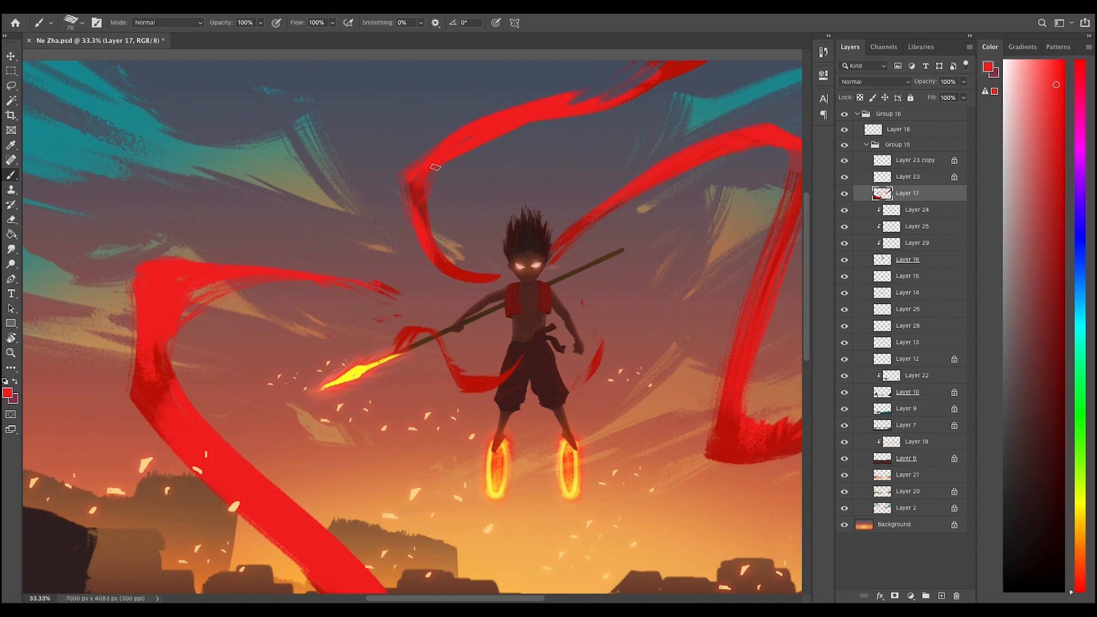
pyautogui.press('e')
pyautogui.press('b')
pyautogui.press('e')
pyautogui.press('b')
pyautogui.keyDown('alt'); pyautogui.click(417, 182); pyautogui.keyUp('alt')
# - Taper the upper ribbon's loose end beside the head into a thin point with the eraser and brush
pyautogui.press('e')
pyautogui.moveTo(483, 272); pyautogui.dragTo(508, 268)
pyautogui.press('b')
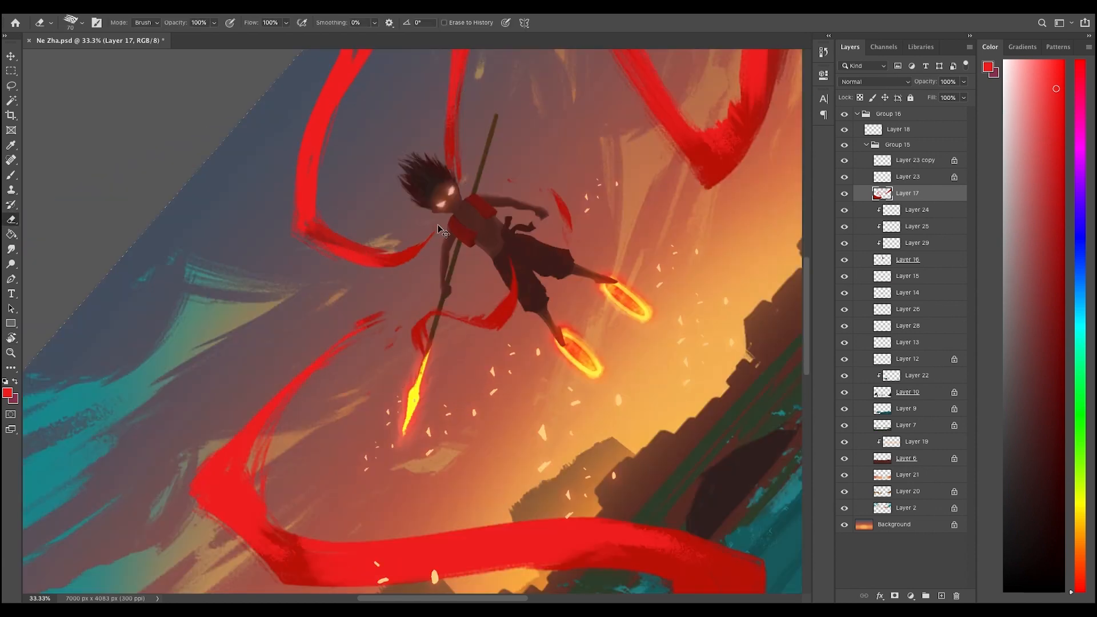
pyautogui.press('e')
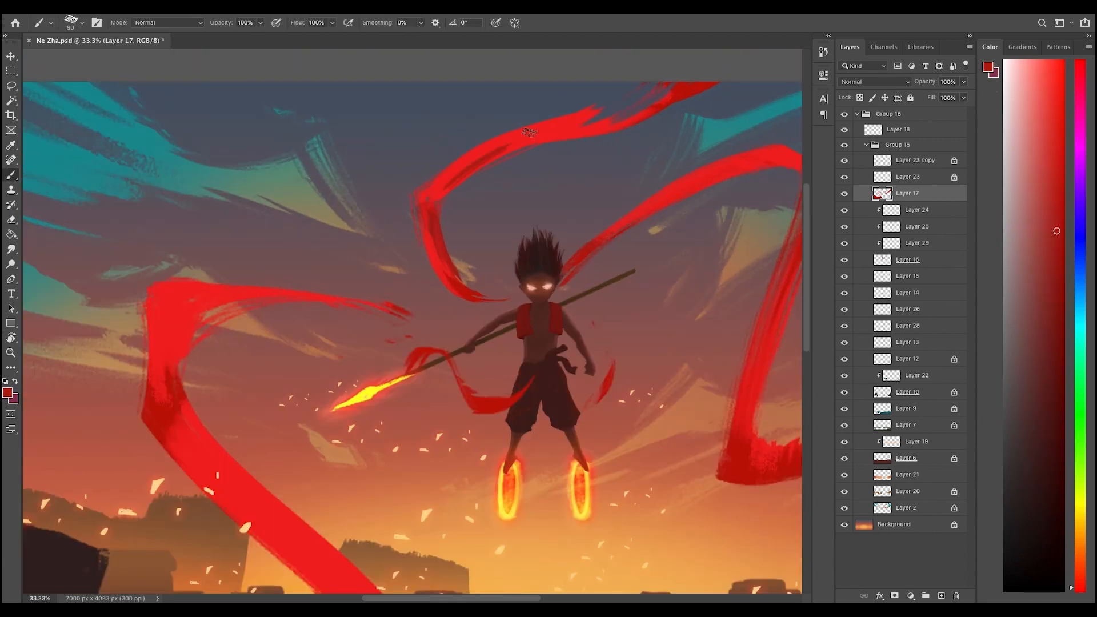
# - Shade the underside of the upper ribbon's top stretch with sampled darker red and add bright red strokes
pyautogui.keyDown('alt'); pyautogui.click(529, 133); pyautogui.keyUp('alt')
pyautogui.moveTo(531, 139); pyautogui.dragTo(479, 164)
pyautogui.keyDown('alt'); pyautogui.click(615, 115); pyautogui.keyUp('alt')
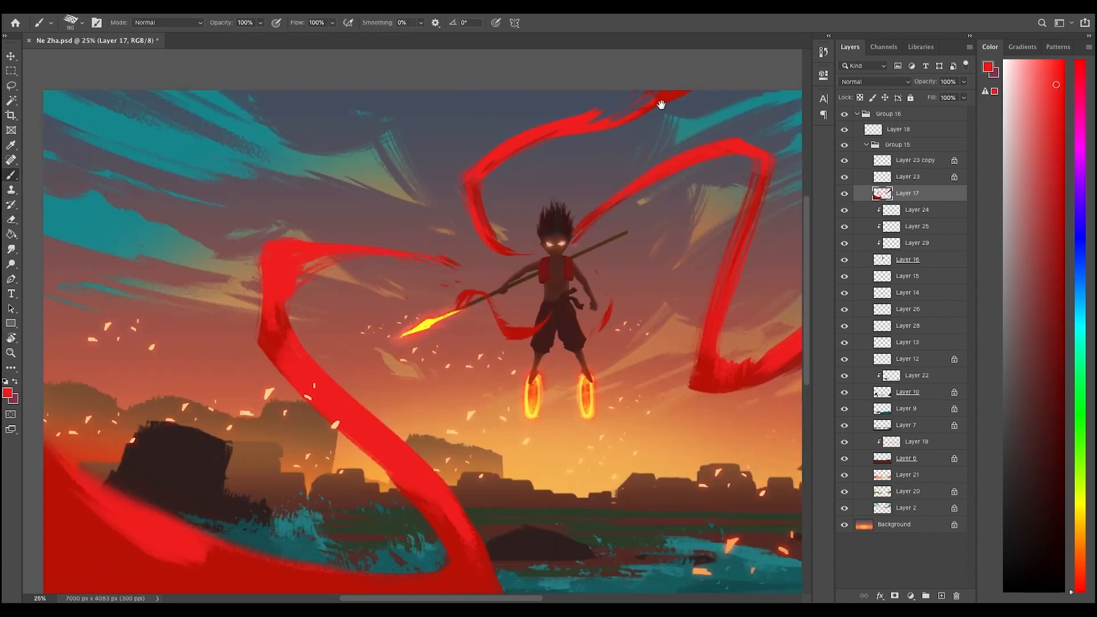
pyautogui.keyDown('super'); pyautogui.click(661, 104); pyautogui.keyUp('super')
# - Rework the ribbon's fold near the canvas's upper edge with the eraser and sampled reds using a size 90 brush
pyautogui.press('e')
pyautogui.keyDown('alt'); pyautogui.click(643, 118); pyautogui.keyUp('alt')
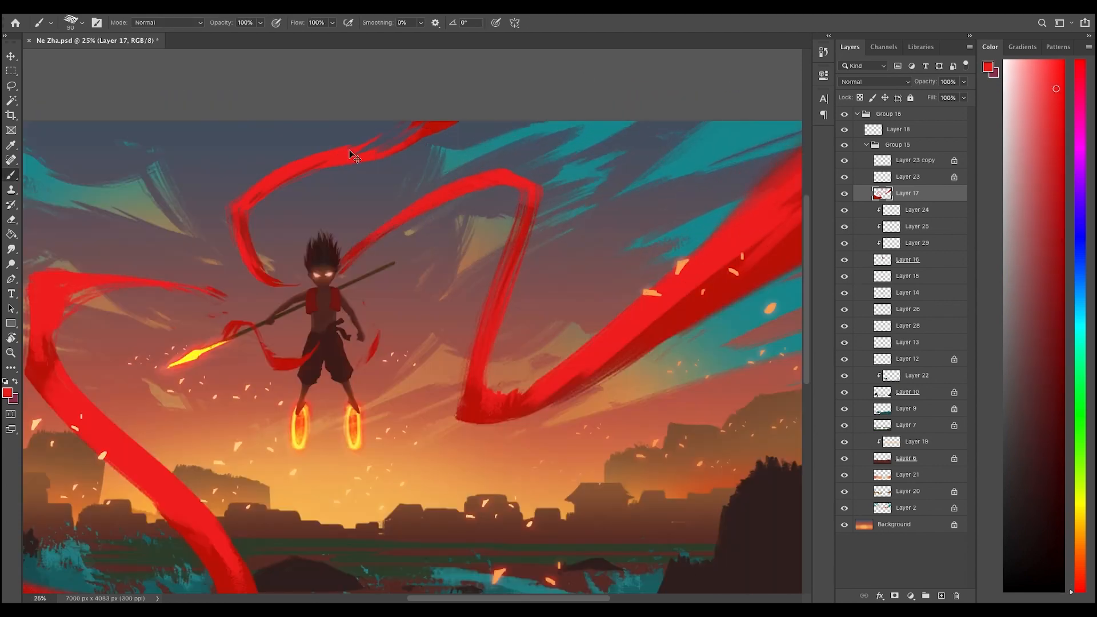
pyautogui.keyDown('alt'); pyautogui.click(529, 135); pyautogui.keyUp('alt')
pyautogui.keyDown('alt'); pyautogui.click(530, 135); pyautogui.keyUp('alt')
pyautogui.keyDown('super'); pyautogui.click(487, 180); pyautogui.keyUp('super')
pyautogui.keyDown('super'); pyautogui.click(486, 181); pyautogui.keyUp('super')
pyautogui.keyDown('super'); pyautogui.click(485, 181); pyautogui.keyUp('super')
# - Refine the ribbon stretch rising from behind the head to the right bend with sampled reds and the eraser
pyautogui.press('e')
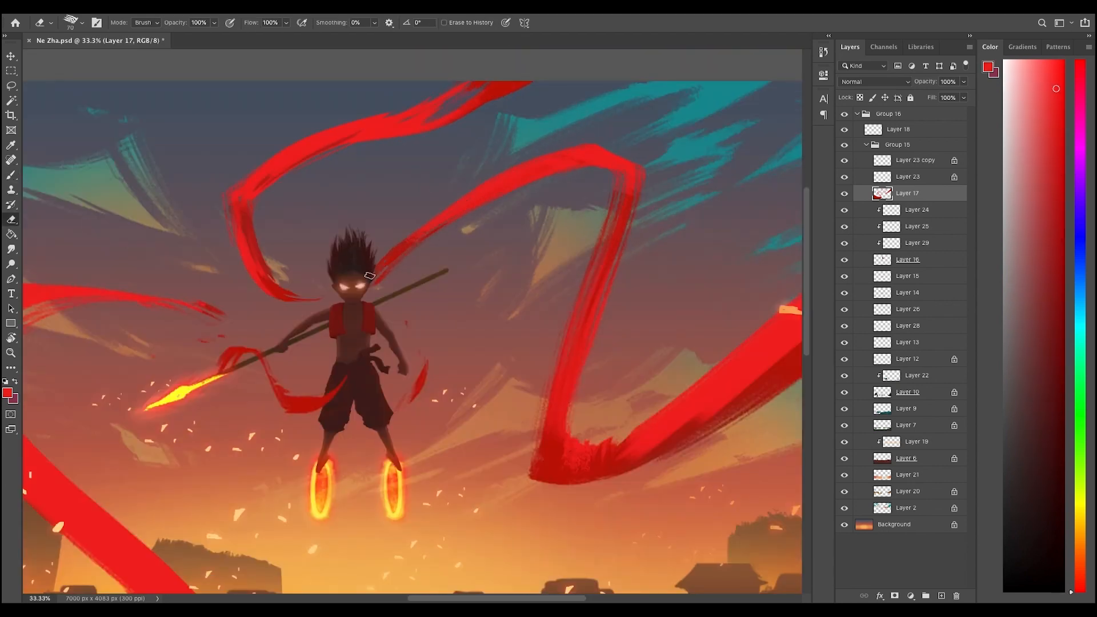
pyautogui.press('b')
pyautogui.keyDown('alt'); pyautogui.click(457, 209); pyautogui.keyUp('alt')
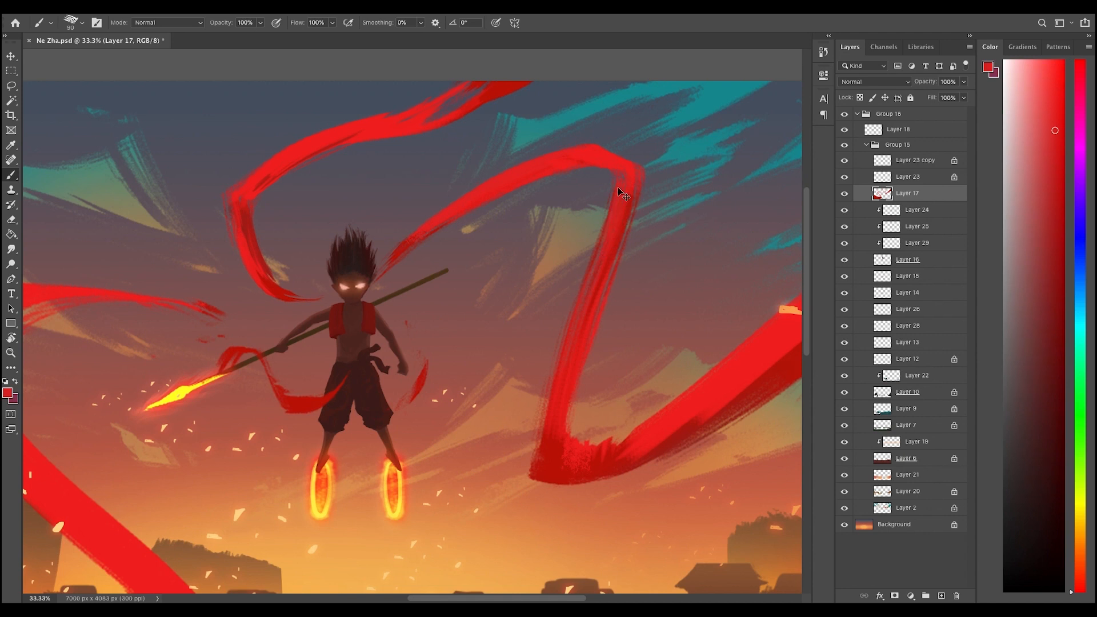
pyautogui.keyDown('super'); pyautogui.click(471, 188); pyautogui.keyUp('super')
pyautogui.press('super+z')
pyautogui.keyDown('alt'); pyautogui.click(455, 219); pyautogui.keyUp('alt')
pyautogui.keyDown('alt'); pyautogui.click(503, 201); pyautogui.keyUp('alt')
pyautogui.press('e')
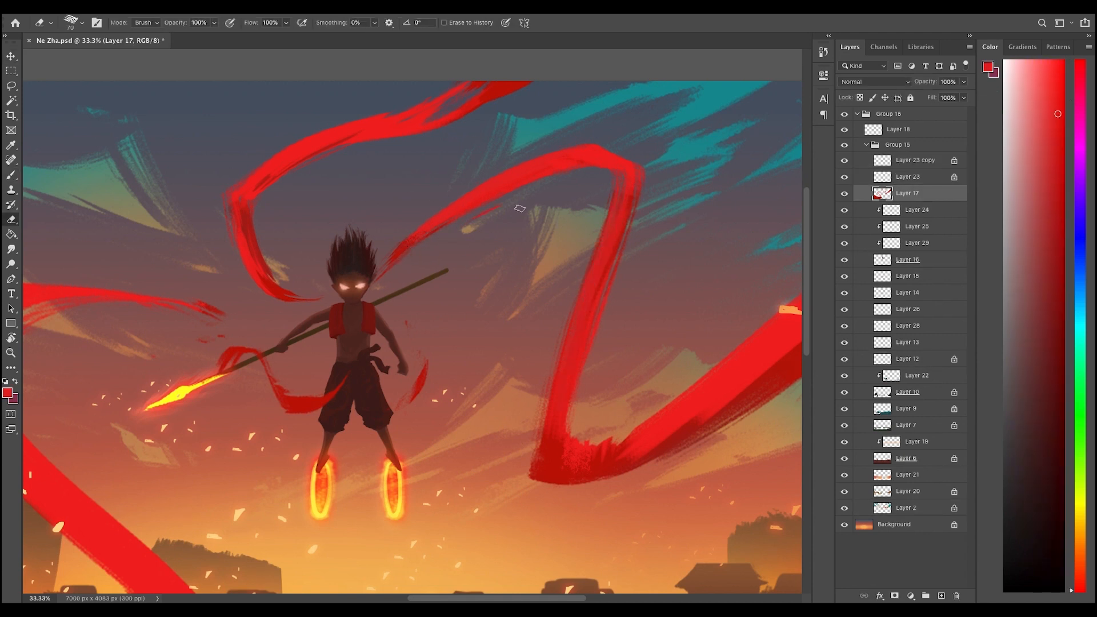
# - Touch up the upper ribbon's left loop and the stretch rising behind the head with sampled reds and the eraser
pyautogui.keyDown('alt'); pyautogui.click(519, 161); pyautogui.keyUp('alt')
pyautogui.keyDown('super'); pyautogui.click(598, 241); pyautogui.keyUp('super')
pyautogui.moveTo(598, 241); pyautogui.dragTo(680, 268)
pyautogui.press('b')
pyautogui.press('e')
pyautogui.press('b')
pyautogui.keyDown('alt'); pyautogui.click(323, 164); pyautogui.keyUp('alt')
pyautogui.press('e')
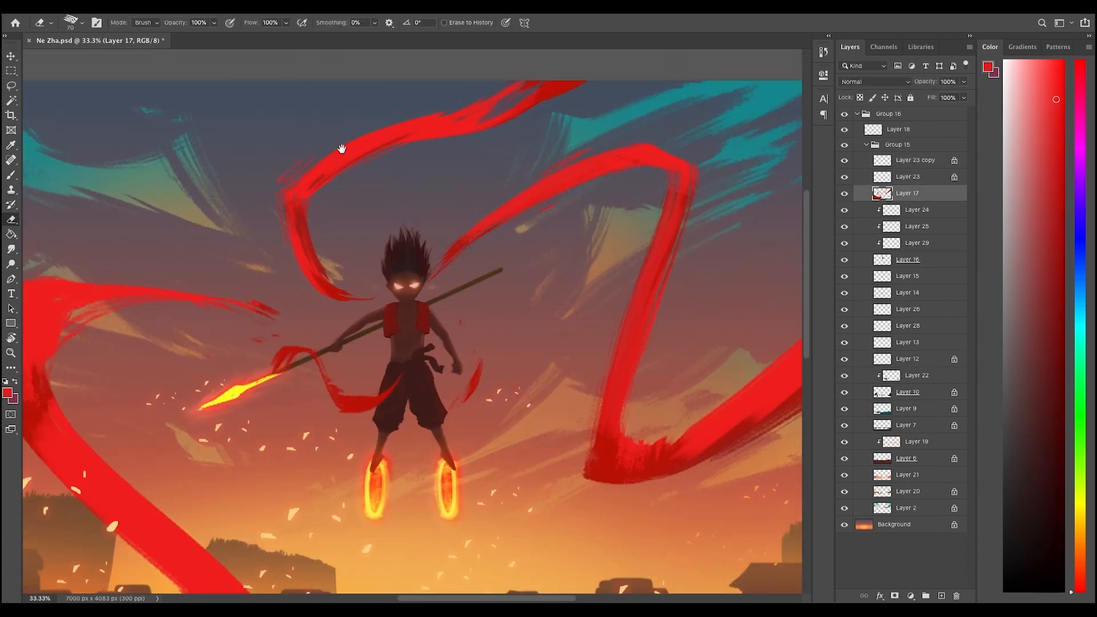
pyautogui.keyDown('alt'); pyautogui.click(555, 171); pyautogui.keyUp('alt')
pyautogui.moveTo(555, 171); pyautogui.dragTo(513, 184)
pyautogui.scroll(1, 491, 181)
# - Rework the ribbon stretch descending from the right bend with sampled red brushwork and the eraser
pyautogui.keyDown('super'); pyautogui.click(574, 160); pyautogui.keyUp('super')
pyautogui.keyDown('super'); pyautogui.click(589, 195); pyautogui.keyUp('super')
pyautogui.press('b')
pyautogui.keyDown('alt'); pyautogui.click(503, 240); pyautogui.keyUp('alt')
pyautogui.moveTo(507, 214); pyautogui.dragTo(490, 270)
pyautogui.press('e')
pyautogui.press('b')
pyautogui.press('e')
pyautogui.press('b')
# - Add loose red strokes beside the right ribbon's lower fold and trim them with the eraser
pyautogui.keyDown('alt'); pyautogui.click(456, 449); pyautogui.keyUp('alt')
pyautogui.moveTo(450, 437)
pyautogui.mouseDown()
pyautogui.moveTo(471, 348)
pyautogui.moveTo(429, 474)
pyautogui.mouseUp()
pyautogui.press('e')
pyautogui.keyDown('alt'); pyautogui.click(509, 312); pyautogui.keyUp('alt')
pyautogui.keyDown('alt'); pyautogui.click(510, 310); pyautogui.keyUp('alt')
pyautogui.keyDown('super'); pyautogui.click(510, 309); pyautogui.keyUp('super')
pyautogui.press('b')
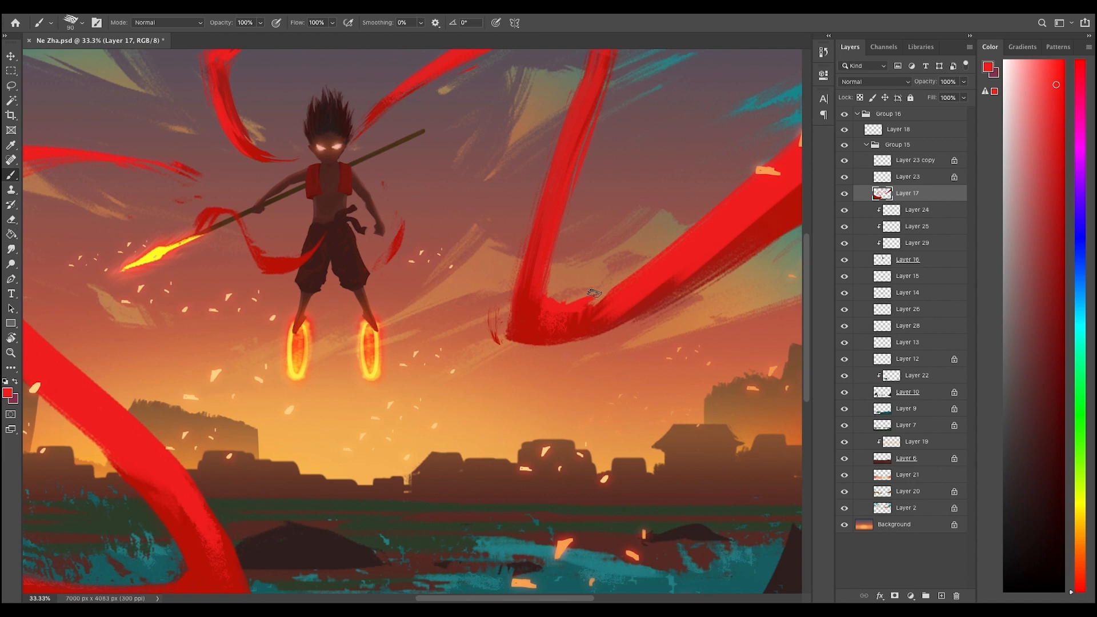
# - Roughen the upper edge of the wide right ribbon stretch near the lower fold with sampled reds and the eraser
pyautogui.keyDown('alt'); pyautogui.click(664, 278); pyautogui.keyUp('alt')
pyautogui.moveTo(664, 278); pyautogui.dragTo(650, 290)
pyautogui.press('super+minus')
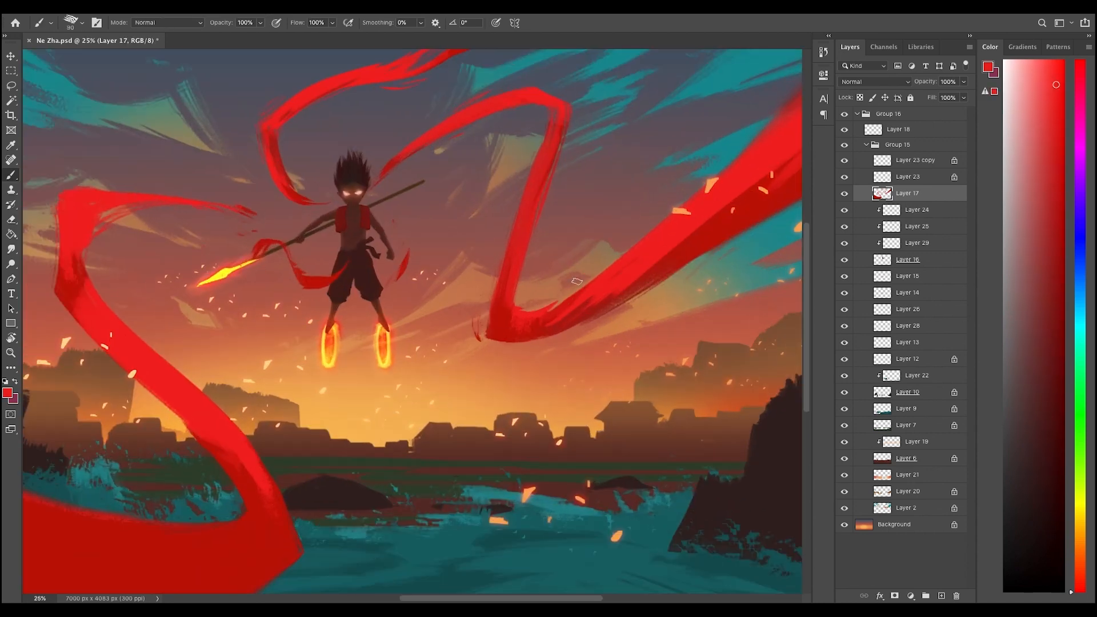
pyautogui.press('e')
pyautogui.press('super+minus')
pyautogui.keyDown('super'); pyautogui.click(674, 255); pyautogui.keyUp('super')
pyautogui.press('b')
pyautogui.moveTo(552, 318); pyautogui.dragTo(606, 280)
pyautogui.keyDown('alt'); pyautogui.click(604, 287); pyautogui.keyUp('alt')
# - Shade the underside of the wide right ribbon stretch with sampled darker red using a size 150 brush
pyautogui.moveTo(758, 174); pyautogui.dragTo(665, 249)
pyautogui.keyDown('alt'); pyautogui.click(666, 248); pyautogui.keyUp('alt')
pyautogui.moveTo(666, 249); pyautogui.dragTo(723, 227)
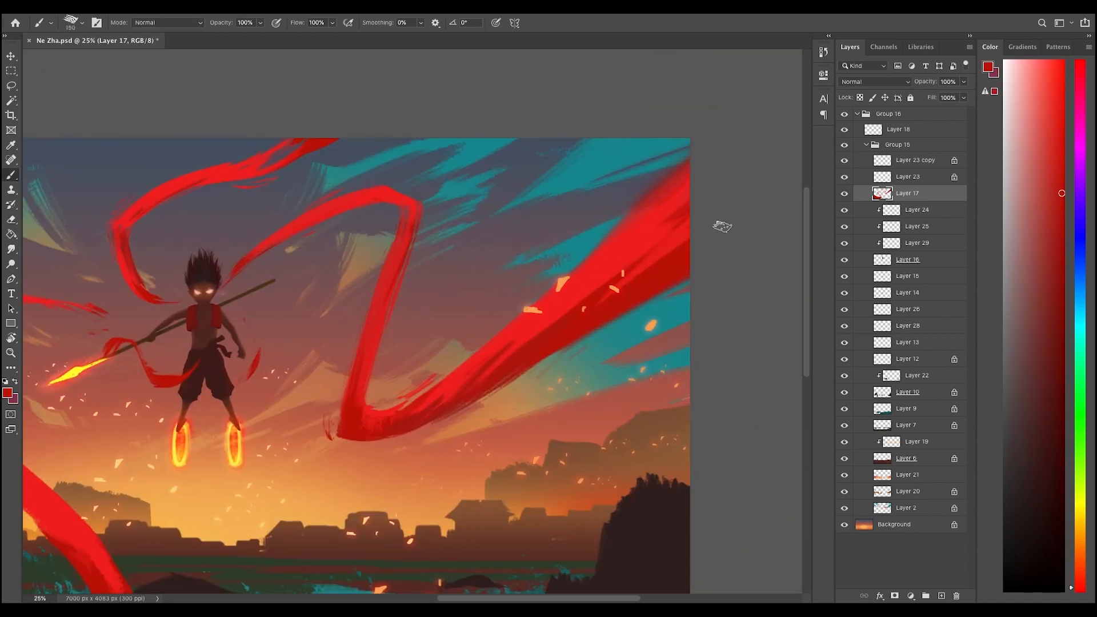
pyautogui.press('e')
pyautogui.press('super+minus')
pyautogui.press('super+minus')
pyautogui.press('b')
pyautogui.keyDown('alt'); pyautogui.click(602, 282); pyautogui.keyUp('alt')
pyautogui.moveTo(602, 282); pyautogui.dragTo(557, 305)
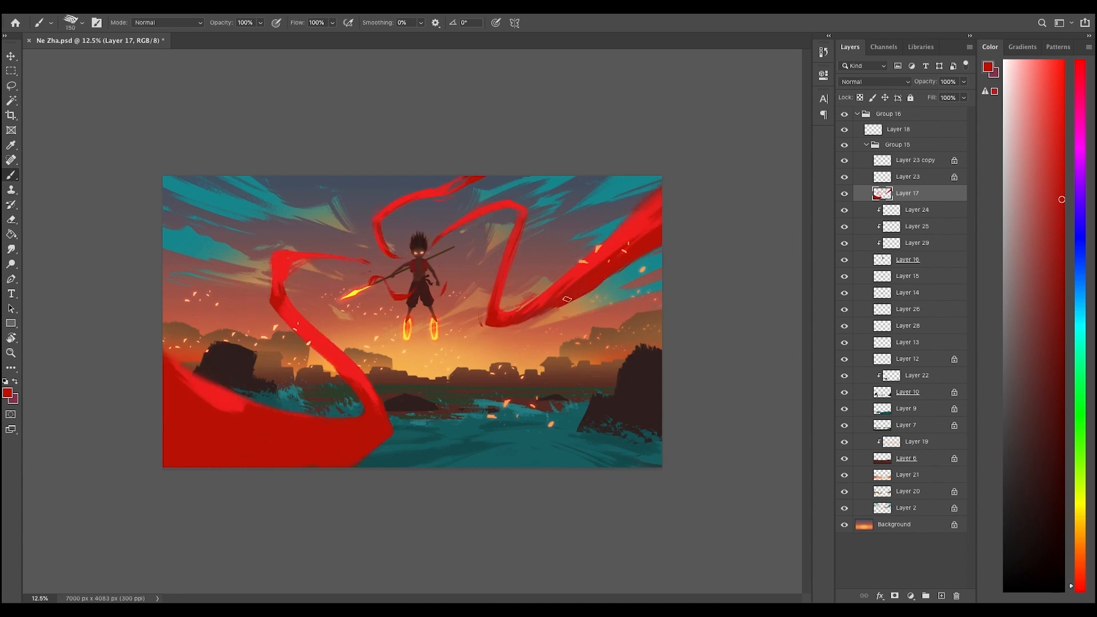
# - Paint sampled bright red along the ribbon stretch rising to the right bend with Layer 17's transparent pixels locked
pyautogui.keyDown('super'); pyautogui.click(623, 276); pyautogui.keyUp('super')
pyautogui.keyDown('super'); pyautogui.click(597, 217); pyautogui.keyUp('super')
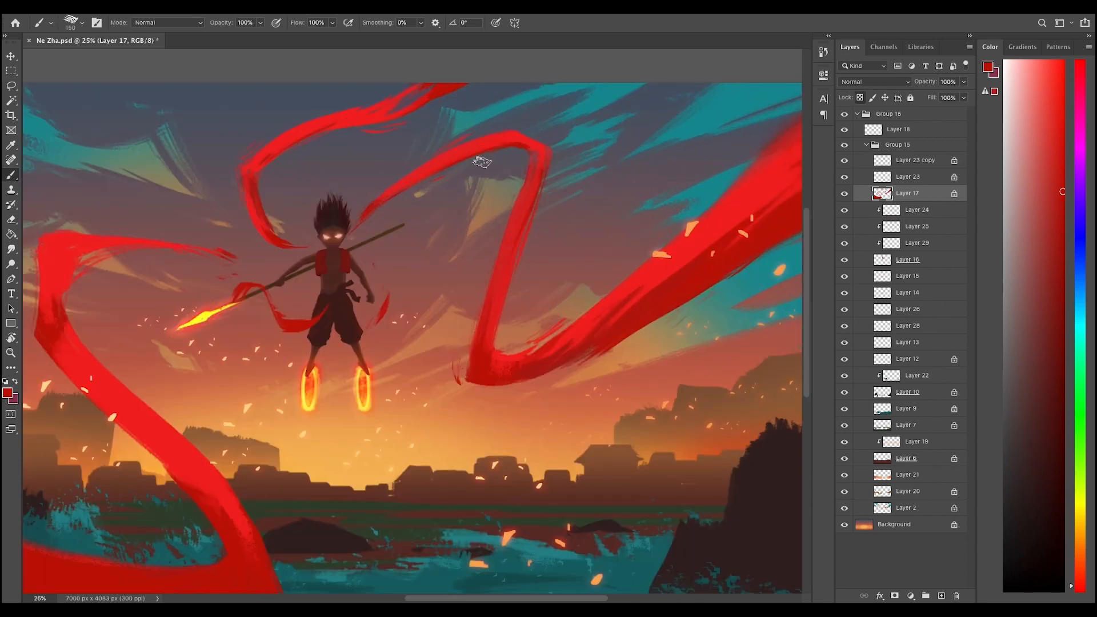
pyautogui.press('super+minus')
pyautogui.keyDown('alt'); pyautogui.click(525, 299); pyautogui.keyUp('alt')
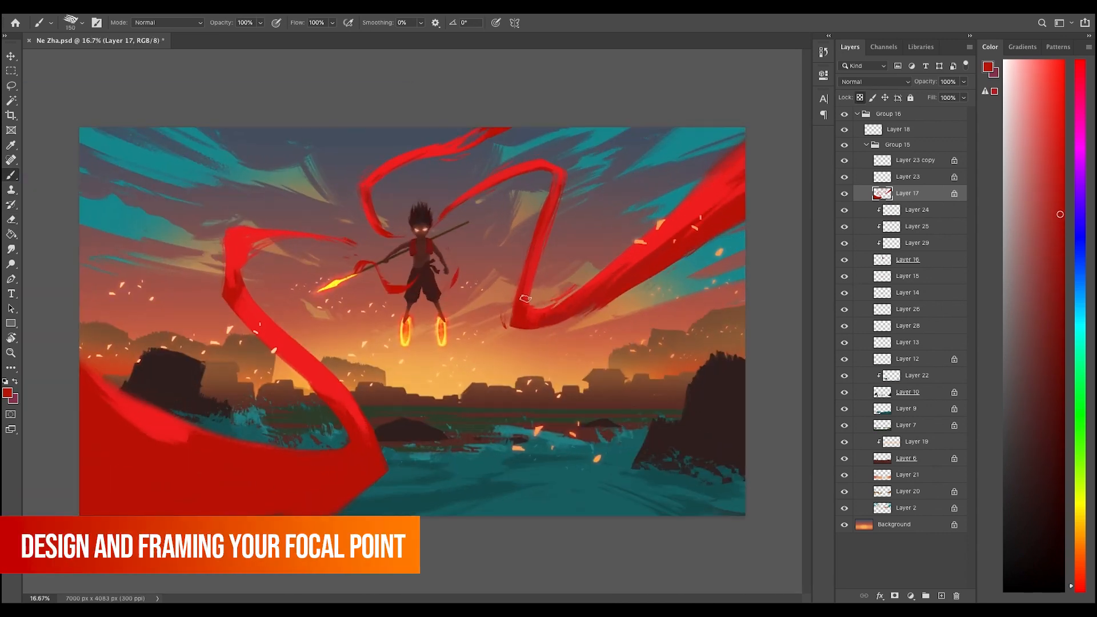
pyautogui.keyDown('super'); pyautogui.click(567, 252); pyautogui.keyUp('super')
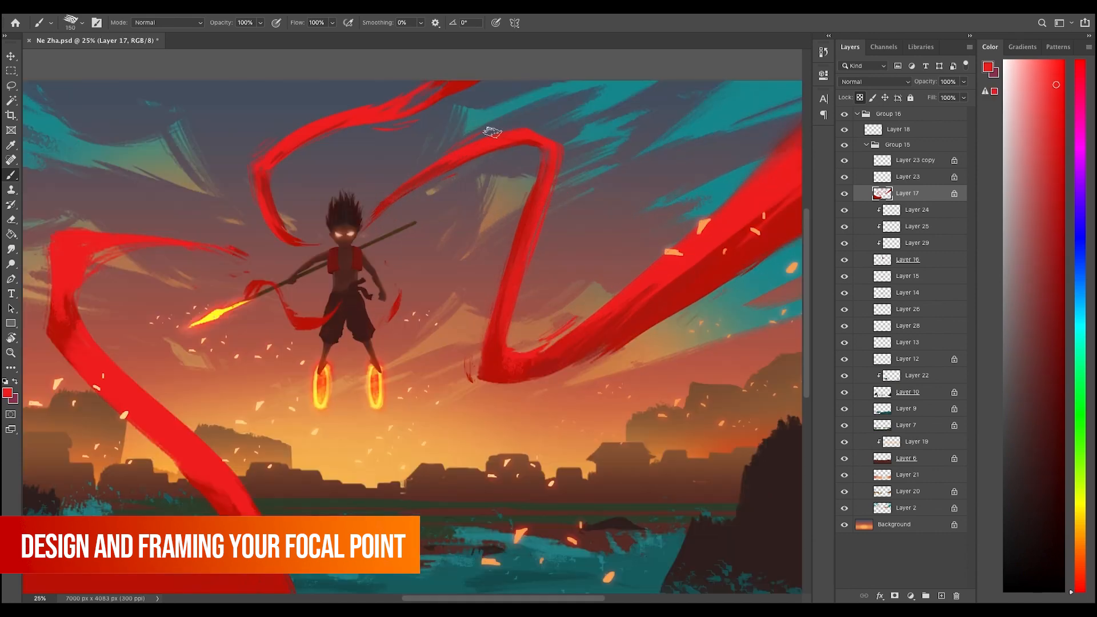
pyautogui.moveTo(432, 172); pyautogui.dragTo(480, 143)
pyautogui.keyDown('alt'); pyautogui.click(574, 217); pyautogui.keyUp('alt')
pyautogui.keyDown('super'); pyautogui.click(576, 219); pyautogui.keyUp('super')
# - Unlock Layer 17's transparent pixels and clean up the wide right ribbon stretch's edge with a size 70 eraser
pyautogui.click(860, 98)
pyautogui.press('e')
pyautogui.moveTo(663, 251); pyautogui.dragTo(706, 226)
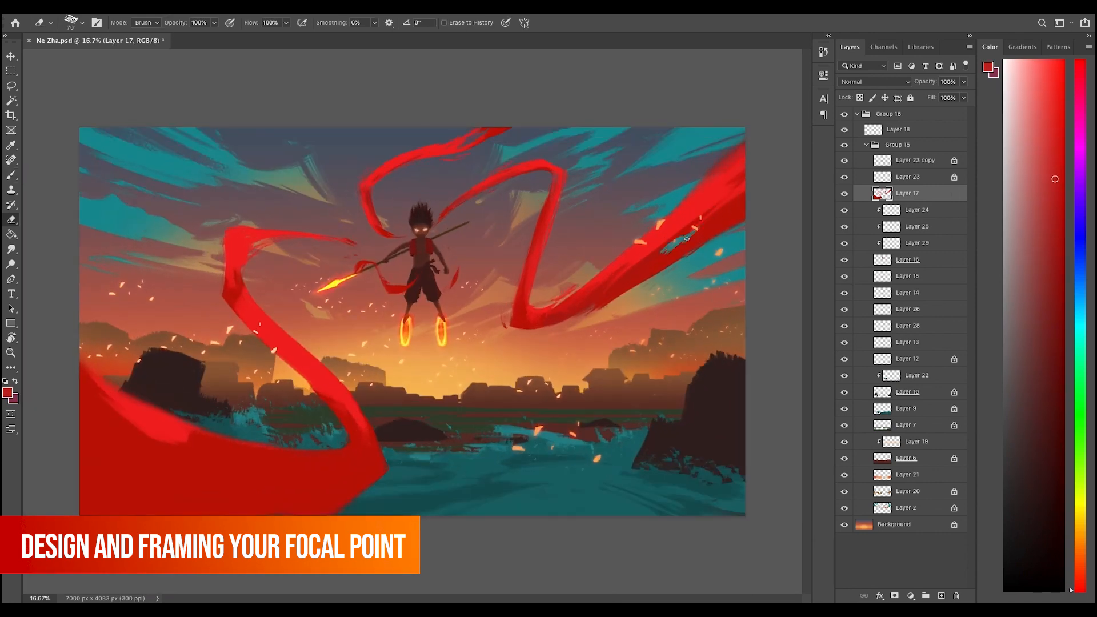
pyautogui.press('b')
pyautogui.keyDown('alt'); pyautogui.click(736, 191); pyautogui.keyUp('alt')
# - Reshape the left ribbon's upper bend and tapering tail with the eraser and sampled bright red on a rotated canvas
pyautogui.keyDown('super'); pyautogui.click(264, 274); pyautogui.keyUp('super')
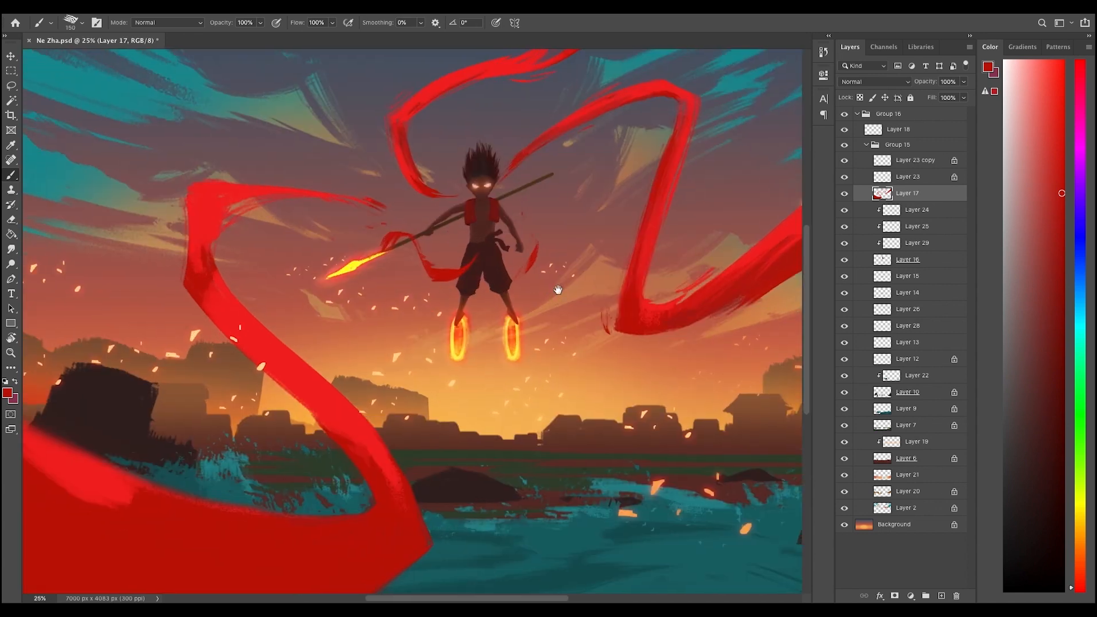
pyautogui.press('r')
pyautogui.moveTo(379, 214); pyautogui.dragTo(333, 307)
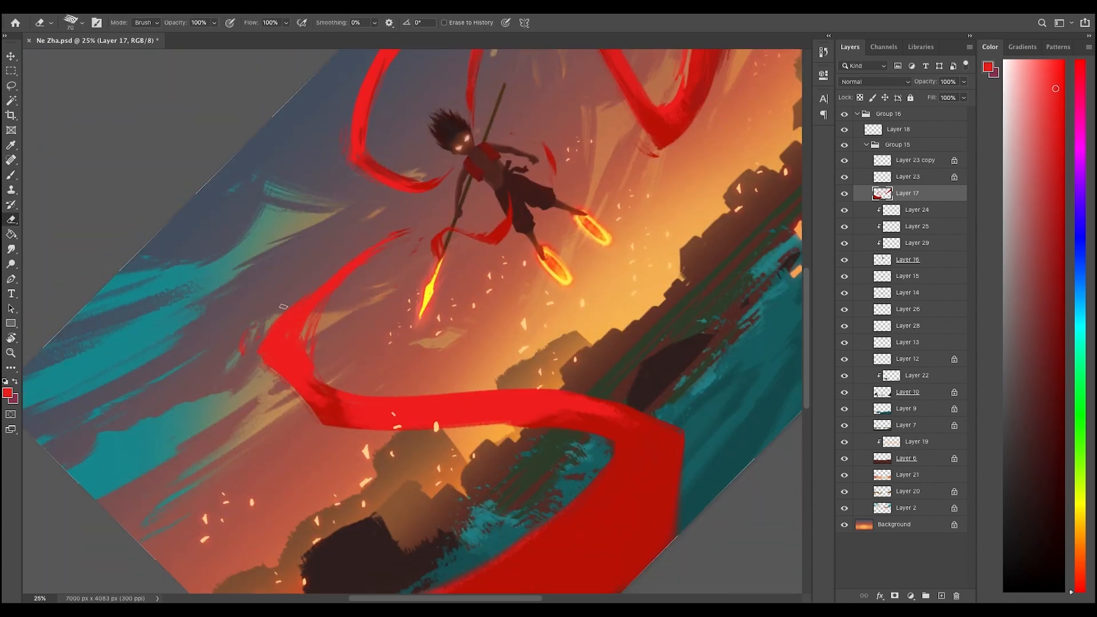
pyautogui.press('e')
pyautogui.press('b')
pyautogui.press('e')
pyautogui.moveTo(377, 242); pyautogui.dragTo(405, 230)
pyautogui.press('b')
pyautogui.keyDown('alt'); pyautogui.click(437, 221); pyautogui.keyUp('alt')
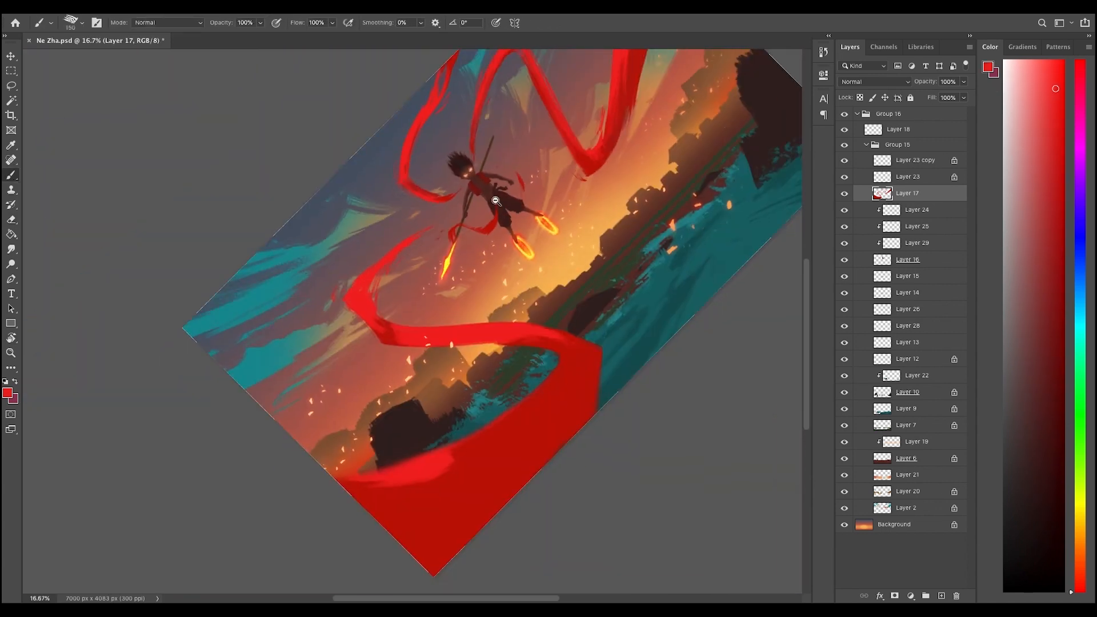
pyautogui.keyDown('super'); pyautogui.click(469, 193); pyautogui.keyUp('super')
# - Rotate the canvas back to nearly level and paint darker red shading down the left ribbon's diagonal stretch
pyautogui.press('e')
pyautogui.press('r')
pyautogui.moveTo(321, 363); pyautogui.dragTo(312, 286)
pyautogui.press('b')
pyautogui.keyDown('alt'); pyautogui.click(280, 327); pyautogui.keyUp('alt')
pyautogui.moveTo(284, 343)
pyautogui.mouseDown()
pyautogui.moveTo(327, 393)
pyautogui.moveTo(372, 421)
pyautogui.mouseUp()
pyautogui.keyDown('alt'); pyautogui.click(343, 402); pyautogui.keyUp('alt')
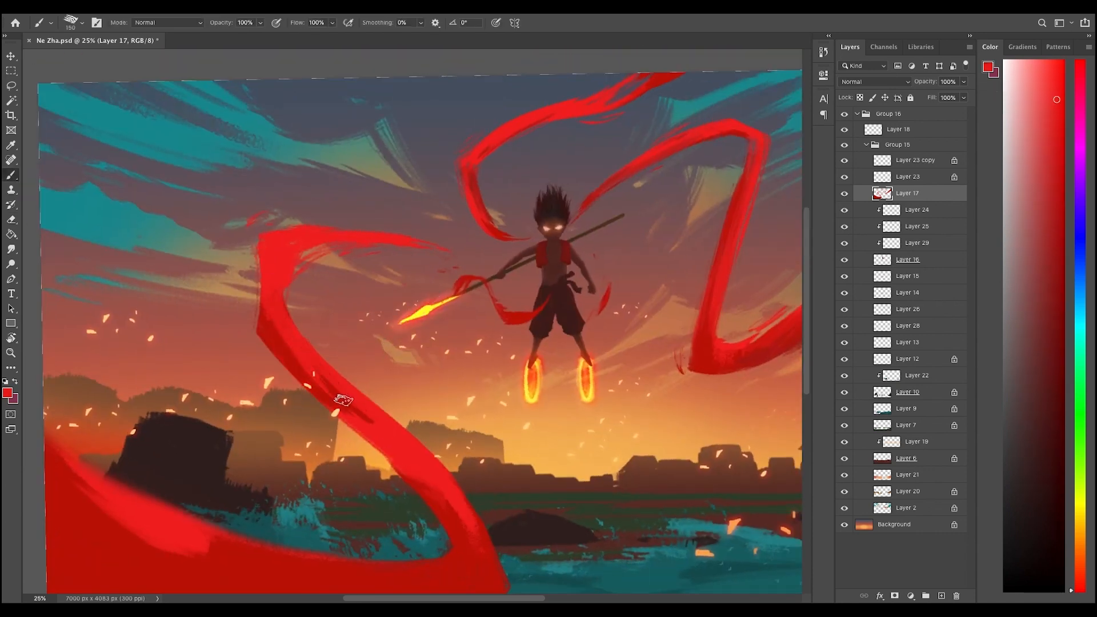
# - Blend sampled reds along the left ribbon's diagonal and bend, locking Layer 17's transparent pixels
pyautogui.keyDown('alt'); pyautogui.keyDown('super'); pyautogui.click(357, 332); pyautogui.keyUp('super'); pyautogui.keyUp('alt')
pyautogui.keyDown('alt'); pyautogui.click(284, 347); pyautogui.keyUp('alt')
pyautogui.moveTo(285, 347); pyautogui.dragTo(325, 389)
pyautogui.keyDown('alt'); pyautogui.keyDown('super'); pyautogui.click(344, 337); pyautogui.keyUp('super'); pyautogui.keyUp('alt')
pyautogui.keyDown('super'); pyautogui.click(301, 265); pyautogui.keyUp('super')
pyautogui.press('/')
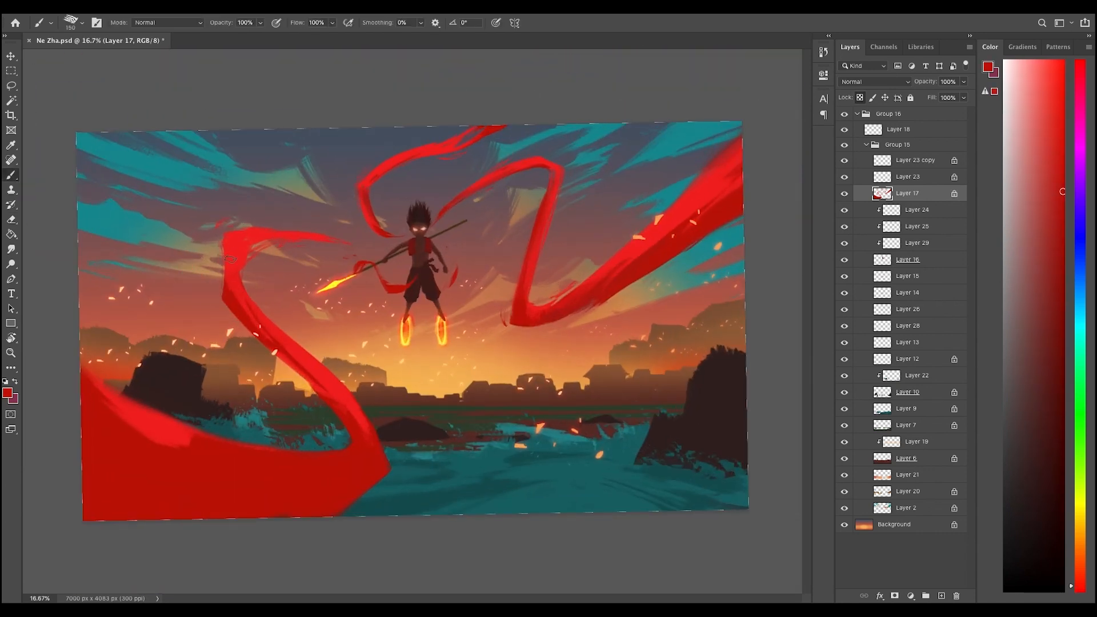
pyautogui.moveTo(237, 300); pyautogui.dragTo(234, 263)
pyautogui.keyDown('alt'); pyautogui.keyDown('super'); pyautogui.click(503, 246); pyautogui.keyUp('super'); pyautogui.keyUp('alt')
# - Shade the large foreground ribbon fold with sampled dark red and add a brighter streak using a size 400 brush
pyautogui.keyDown('alt'); pyautogui.click(516, 235); pyautogui.keyUp('alt')
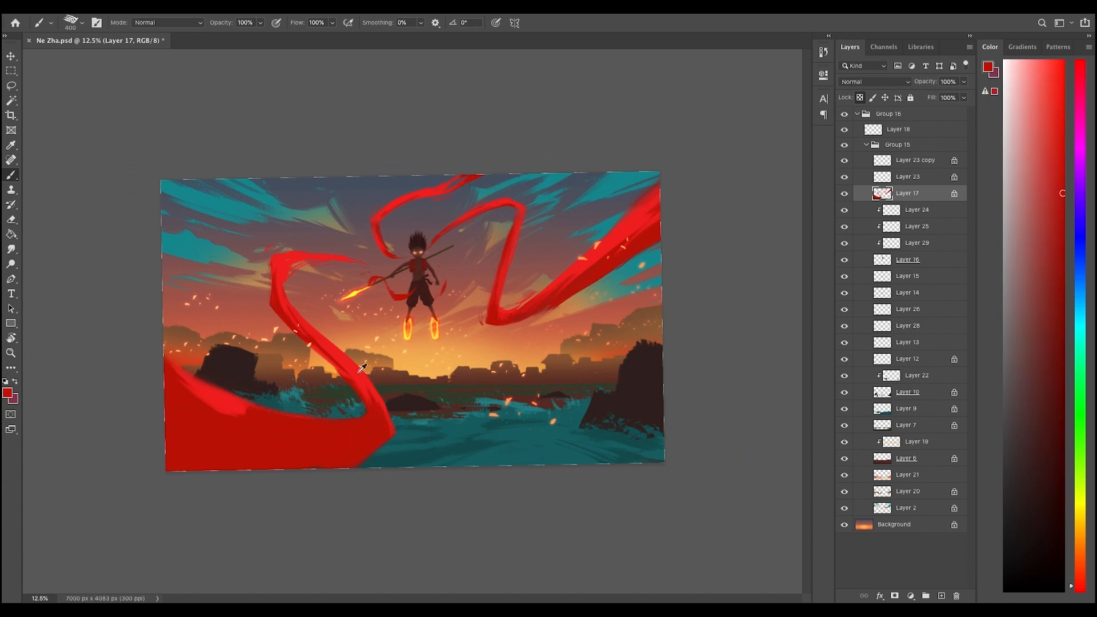
pyautogui.keyDown('alt'); pyautogui.click(362, 368); pyautogui.keyUp('alt')
pyautogui.keyDown('alt'); pyautogui.keyDown('super'); pyautogui.click(407, 341); pyautogui.keyUp('super'); pyautogui.keyUp('alt')
pyautogui.moveTo(378, 407); pyautogui.dragTo(300, 403)
pyautogui.keyDown('super'); pyautogui.click(467, 374); pyautogui.keyUp('super')
pyautogui.keyDown('super'); pyautogui.click(467, 373); pyautogui.keyUp('super')
pyautogui.keyDown('alt'); pyautogui.click(194, 440); pyautogui.keyUp('alt')
pyautogui.moveTo(197, 439); pyautogui.dragTo(346, 458)
pyautogui.keyDown('alt'); pyautogui.keyDown('super'); pyautogui.click(503, 320); pyautogui.keyUp('super'); pyautogui.keyUp('alt')
pyautogui.keyDown('super'); pyautogui.click(539, 302); pyautogui.keyUp('super')
pyautogui.press('super+plus')
pyautogui.keyDown('alt'); pyautogui.click(544, 274); pyautogui.keyUp('alt')
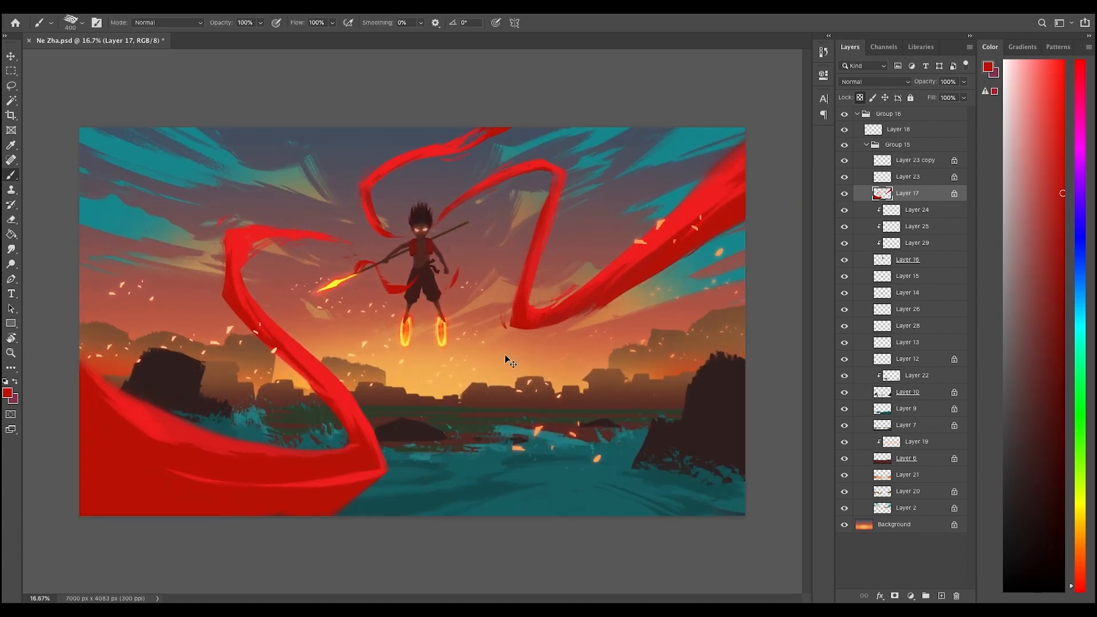
# - Add loose red strokes beside the foreground fold's corner and along the left ribbon's edges, refining them with a size 200 eraser
pyautogui.press('e')
pyautogui.press('b')
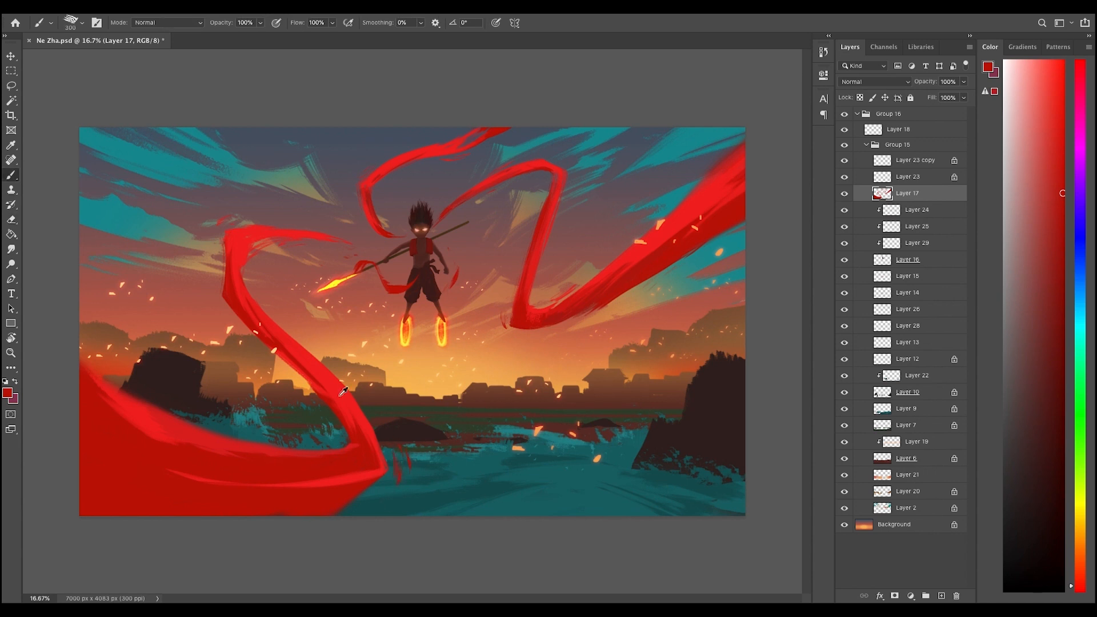
pyautogui.press('e')
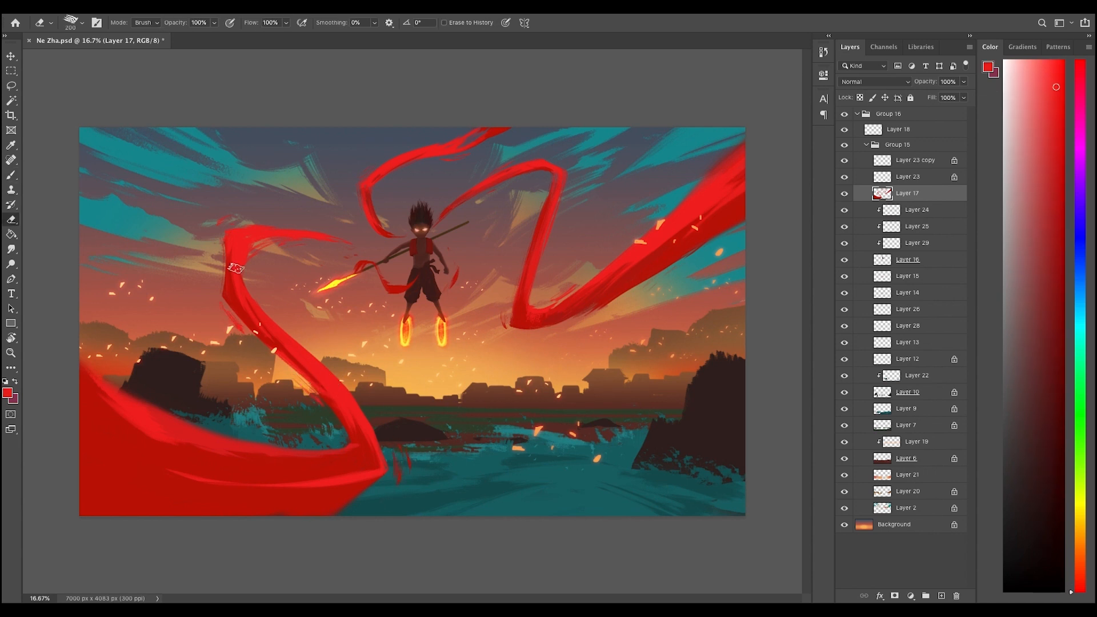
pyautogui.hotkey('ctrl', '-')
pyautogui.press('super+plus')
pyautogui.press('super+plus')
pyautogui.press('b')
pyautogui.press('e')
# - Add sampled bright red strokes along the upper ribbon's top stretch with a size 175 brush
pyautogui.press('super+minus')
pyautogui.press('super+minus')
pyautogui.press('super+plus')
pyautogui.press('super+plus')
pyautogui.press('super+plus')
pyautogui.press('b')
pyautogui.moveTo(493, 137); pyautogui.dragTo(583, 89)
pyautogui.keyDown('alt'); pyautogui.click(490, 136); pyautogui.keyUp('alt')
pyautogui.moveTo(492, 137); pyautogui.dragTo(628, 86)
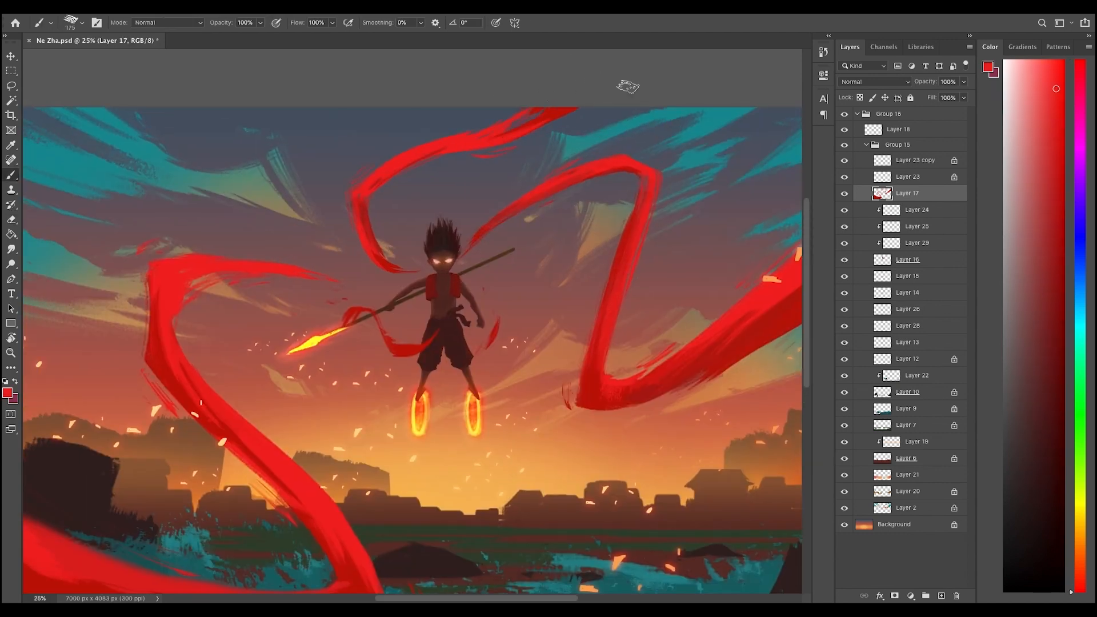
# - Paint loose red flecks trailing from the left ribbon's tail and refine them with the eraser
pyautogui.press('super+minus')
pyautogui.press('super+plus')
pyautogui.moveTo(343, 251); pyautogui.dragTo(392, 267)
pyautogui.press('e')
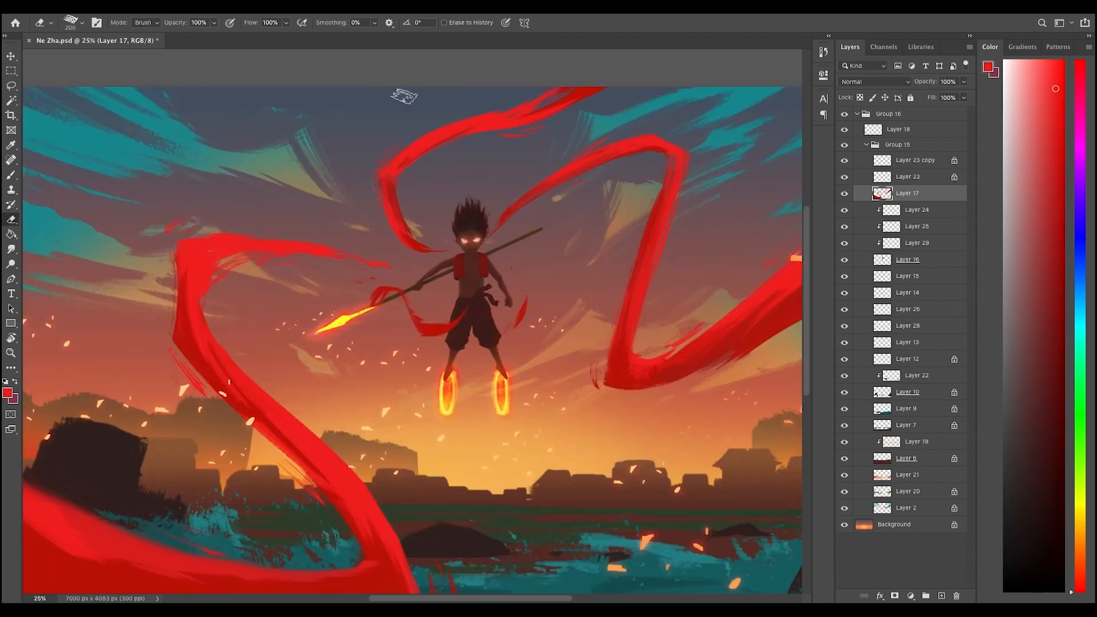
pyautogui.press('super+plus')
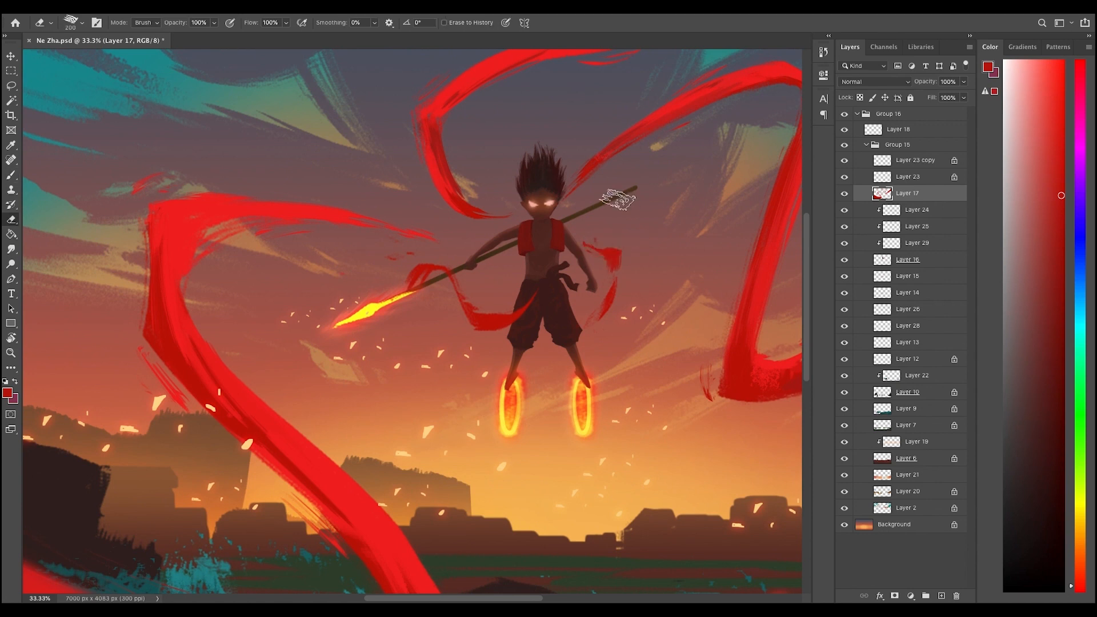
# - Paint a small dark red ribbon curl beside the character's free arm with a size 125 brush and the eraser
pyautogui.press('[')
pyautogui.press('[')
pyautogui.press('[')
pyautogui.press('[')
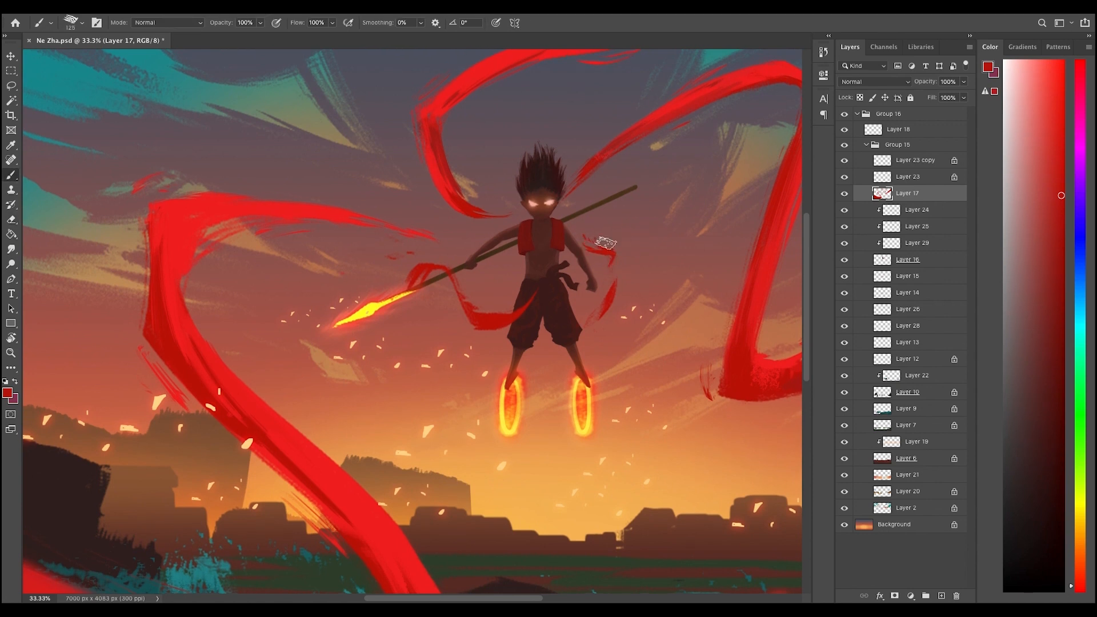
pyautogui.moveTo(593, 230); pyautogui.dragTo(601, 241)
pyautogui.keyDown('alt'); pyautogui.click(606, 243); pyautogui.keyUp('alt')
pyautogui.keyDown('super'); pyautogui.click(600, 274); pyautogui.keyUp('super')
pyautogui.press('b')
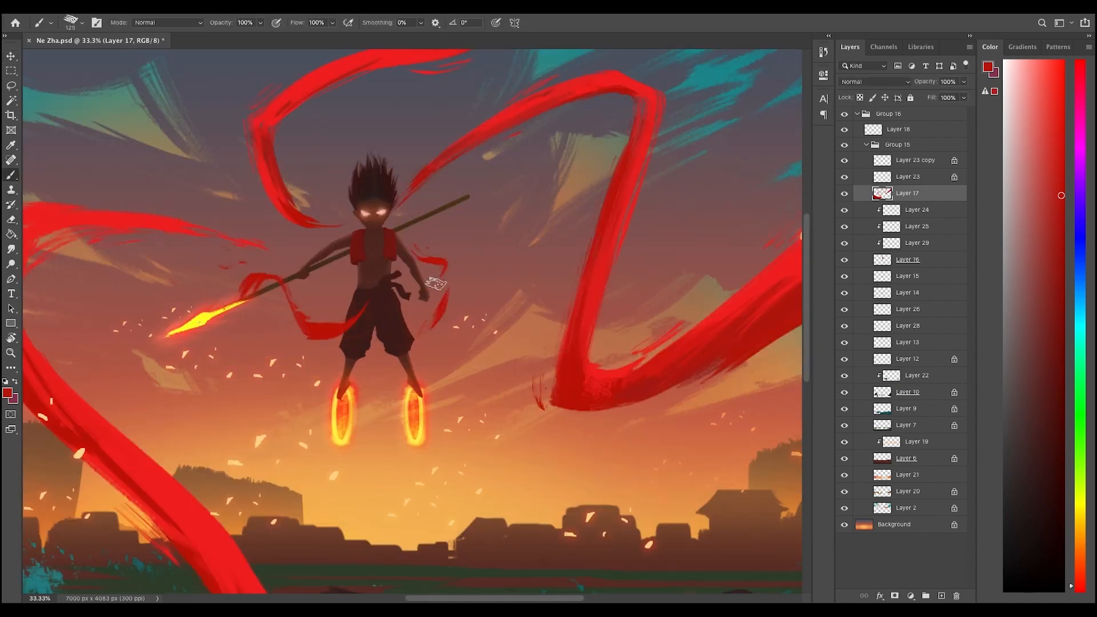
pyautogui.press('e')
pyautogui.keyDown('alt'); pyautogui.click(522, 243); pyautogui.keyUp('alt')
# - Reshape the small ribbon loop around the spear shaft with dark red strokes and a size 70 eraser
pyautogui.press('super+plus')
pyautogui.press('b')
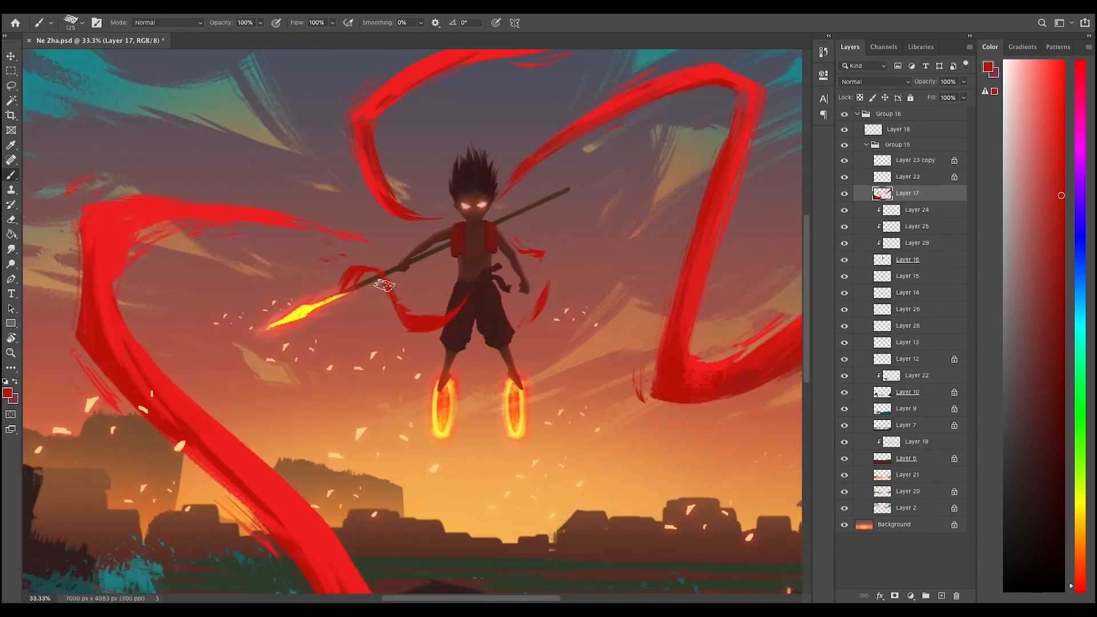
pyautogui.press('e')
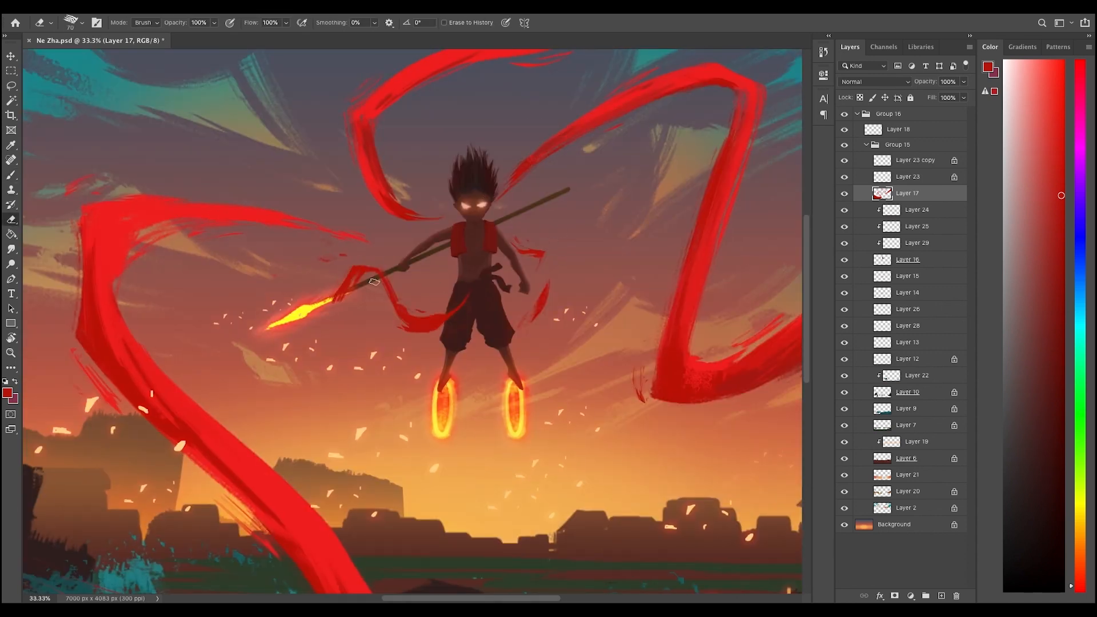
pyautogui.moveTo(333, 289); pyautogui.dragTo(365, 271)
pyautogui.moveTo(383, 282); pyautogui.dragTo(401, 284)
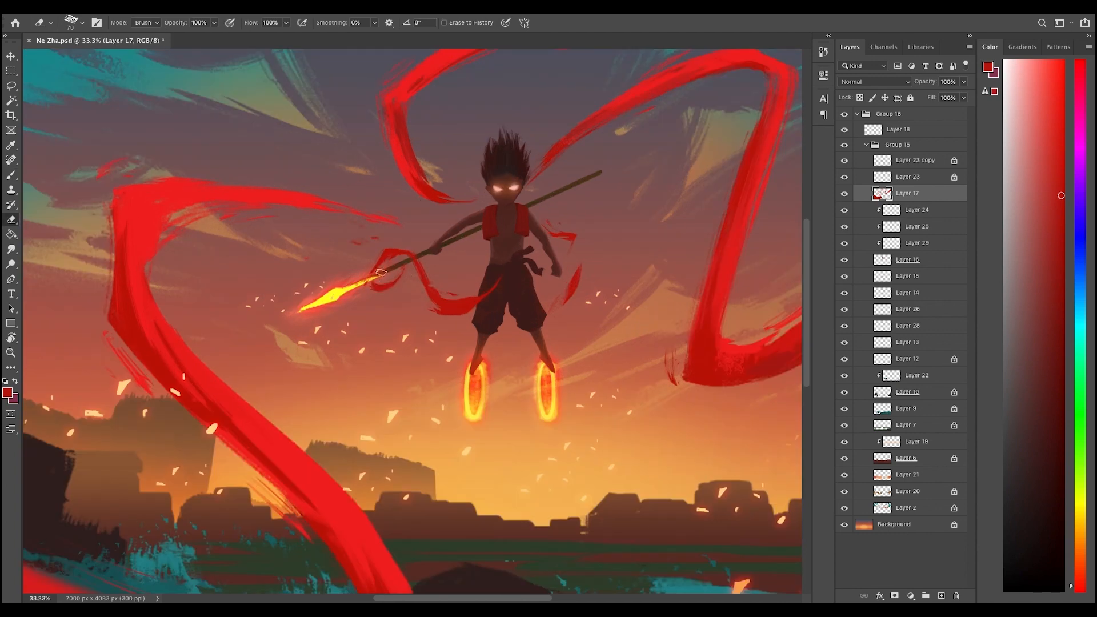
pyautogui.keyDown('alt'); pyautogui.click(474, 213); pyautogui.keyUp('alt')
pyautogui.moveTo(534, 203)
pyautogui.mouseDown()
pyautogui.moveTo(473, 219)
pyautogui.moveTo(525, 196)
pyautogui.mouseUp()
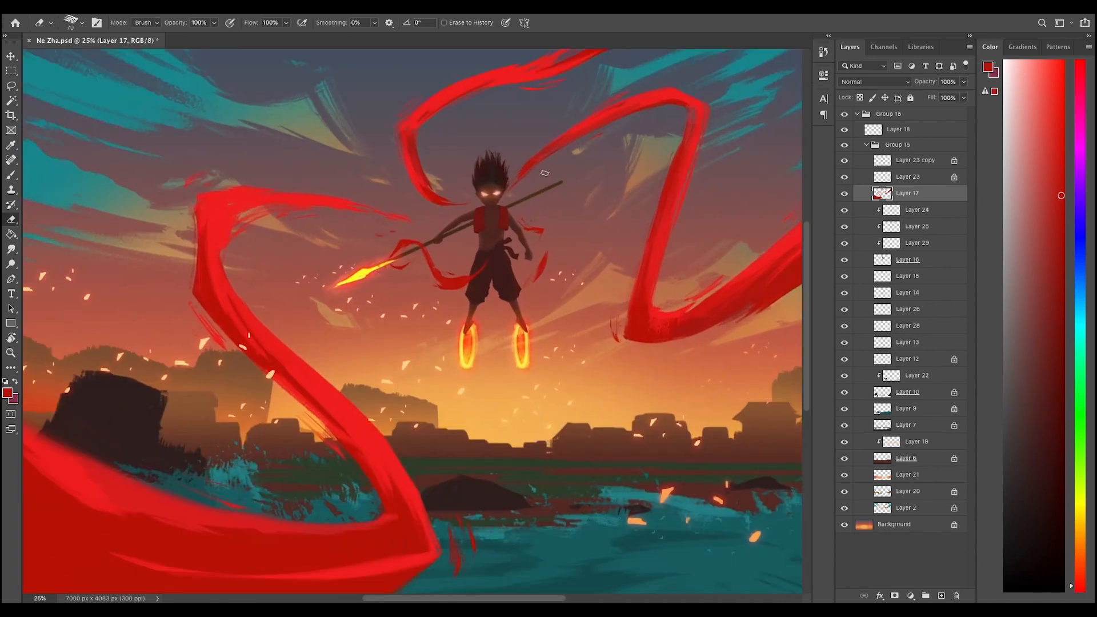
# - Toggle Layer 17's visibility to compare the whole painting with and without the ribbon
pyautogui.press('b')
pyautogui.keyDown('alt'); pyautogui.click(501, 254); pyautogui.keyUp('alt')
pyautogui.keyDown('alt'); pyautogui.click(500, 254); pyautogui.keyUp('alt')
pyautogui.click(845, 193)
pyautogui.click(845, 194)
pyautogui.press('super+0')
pyautogui.press('super+minus')
pyautogui.click(845, 193)
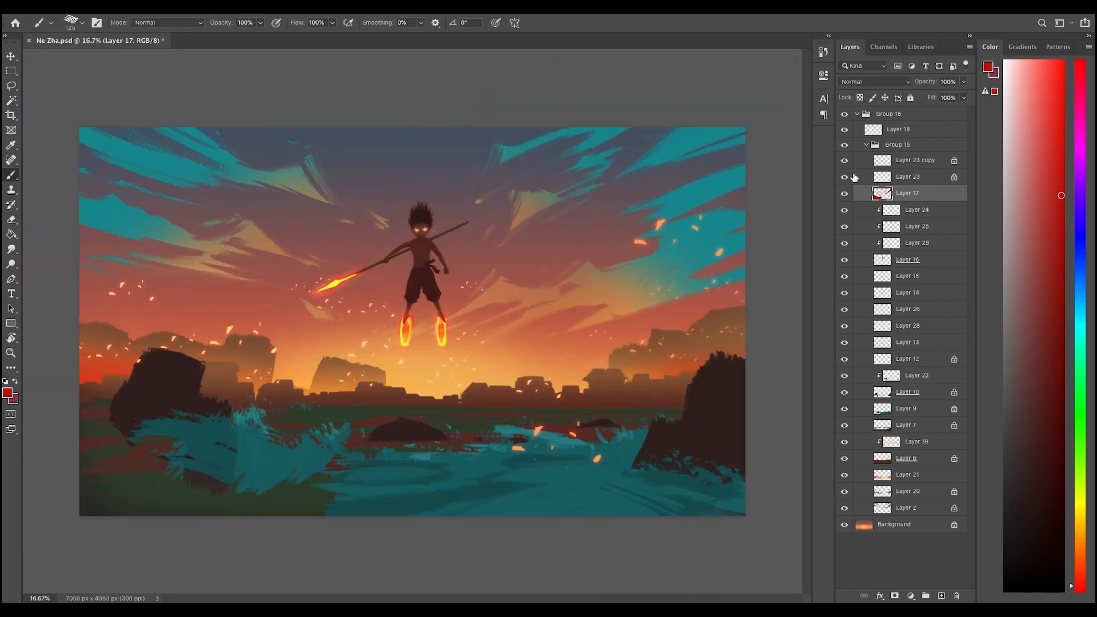
pyautogui.click(845, 193)
# - Add a new layer clipped to Layer 16 and hide Layer 29
pyautogui.keyDown('super'); pyautogui.click(389, 230); pyautogui.keyUp('super')
pyautogui.keyDown('super'); pyautogui.click(453, 234); pyautogui.keyUp('super')
pyautogui.keyDown('alt'); pyautogui.click(465, 230); pyautogui.keyUp('alt')
pyautogui.click(908, 259)
pyautogui.click(941, 596)
pyautogui.click(845, 243)
pyautogui.keyDown('super'); pyautogui.click(464, 244); pyautogui.keyUp('super')
# - Paint a yellow eye on the character's face on Layer 30 with a size 40 brush and reposition it
pyautogui.press('[')
pyautogui.press('[')
pyautogui.press('[')
pyautogui.press('[')
pyautogui.press('[')
pyautogui.press('[')
pyautogui.press('[')
pyautogui.keyDown('alt'); pyautogui.click(523, 519); pyautogui.keyUp('alt')
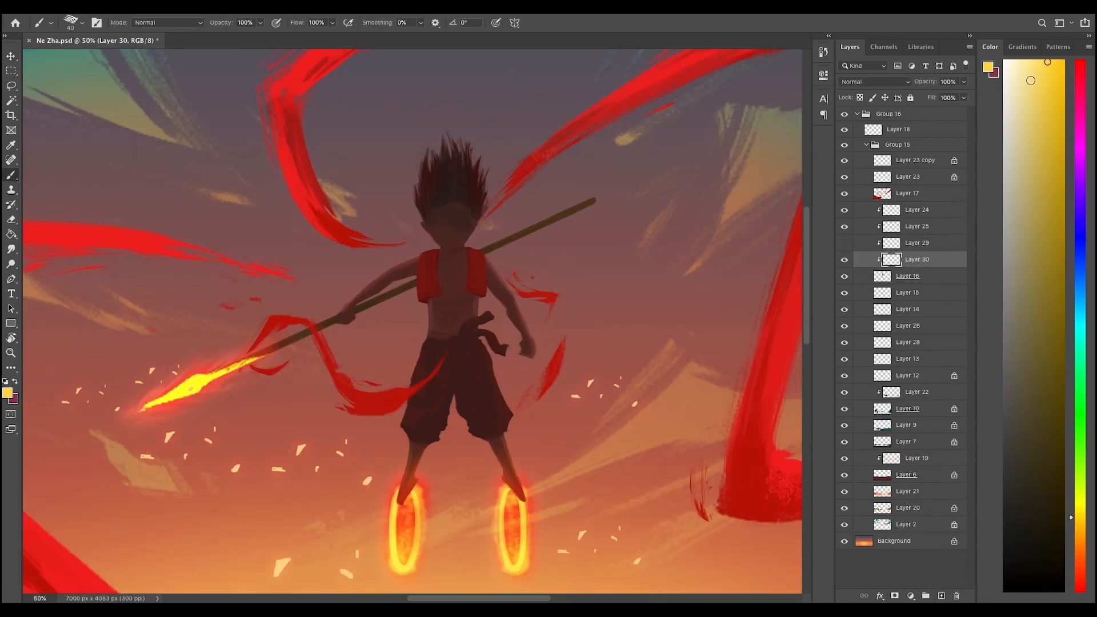
pyautogui.keyDown('super'); pyautogui.click(467, 217); pyautogui.keyUp('super')
pyautogui.press('super+t')
pyautogui.moveTo(465, 219)
pyautogui.mouseDown()
pyautogui.moveTo(474, 226)
pyautogui.moveTo(427, 238)
pyautogui.moveTo(331, 240)
pyautogui.mouseUp()
pyautogui.press('Return')
# - Duplicate the painted eye and flip the copy horizontally to form the matching second eye
pyautogui.keyDown('super'); pyautogui.click(480, 217); pyautogui.keyUp('super')
pyautogui.press('super+t')
pyautogui.press('Return')
pyautogui.press('super+j')
pyautogui.press('super+t')
pyautogui.rightClick(461, 217)
pyautogui.click(490, 412)
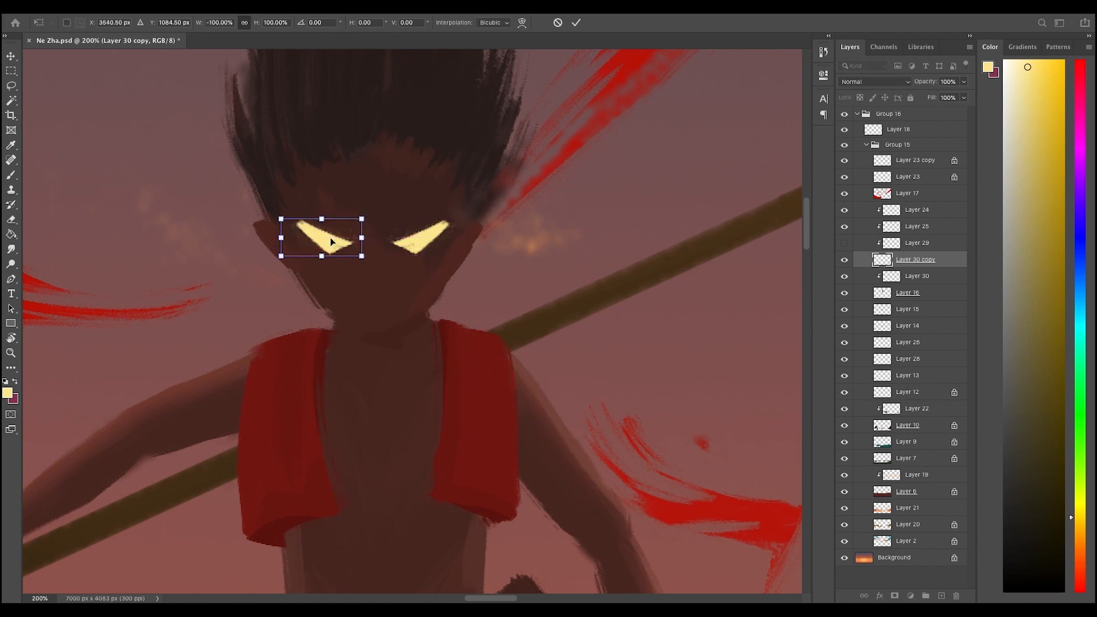
pyautogui.press('Return')
# - Remove Layers 24, 25 and 29, then clip the eye copy to the character and merge it into Layer 30
pyautogui.press('super+e')
pyautogui.press('super+t')
pyautogui.press('Return')
pyautogui.click(913, 227)
pyautogui.rightClick(919, 211)
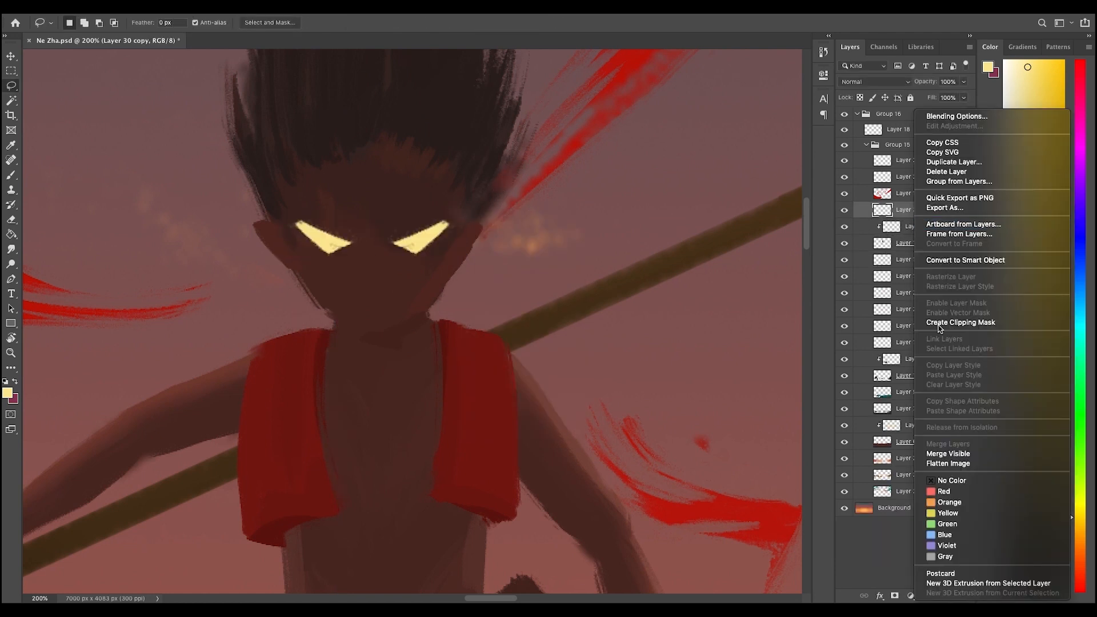
pyautogui.click(942, 325)
pyautogui.press('super+e')
# - Adjust the pair of eyes on the character's face with Free Transform
pyautogui.press('super+t')
pyautogui.moveTo(493, 231); pyautogui.dragTo(493, 228)
pyautogui.moveTo(436, 239); pyautogui.dragTo(441, 239)
pyautogui.press('Return')
pyautogui.keyDown('alt'); pyautogui.keyDown('super'); pyautogui.click(511, 273); pyautogui.keyUp('super'); pyautogui.keyUp('alt')
pyautogui.keyDown('alt'); pyautogui.keyDown('super'); pyautogui.click(511, 274); pyautogui.keyUp('super'); pyautogui.keyUp('alt')
pyautogui.keyDown('super'); pyautogui.click(413, 215); pyautogui.keyUp('super')
pyautogui.press('super+t')
pyautogui.moveTo(525, 236)
pyautogui.mouseDown()
pyautogui.moveTo(530, 204)
pyautogui.moveTo(541, 225)
pyautogui.moveTo(586, 217)
pyautogui.mouseUp()
pyautogui.press('Return')
# - Clean up the eye shapes with the eraser and fine-tune them with further transforms
pyautogui.keyDown('super'); pyautogui.click(502, 237); pyautogui.keyUp('super')
pyautogui.press('e')
pyautogui.keyDown('alt'); pyautogui.keyDown('super'); pyautogui.click(544, 209); pyautogui.keyUp('super'); pyautogui.keyUp('alt')
pyautogui.keyDown('alt'); pyautogui.keyDown('super'); pyautogui.click(561, 187); pyautogui.keyUp('super'); pyautogui.keyUp('alt')
pyautogui.keyDown('alt'); pyautogui.keyDown('super'); pyautogui.click(561, 187); pyautogui.keyUp('super'); pyautogui.keyUp('alt')
pyautogui.keyDown('alt'); pyautogui.keyDown('super'); pyautogui.click(561, 187); pyautogui.keyUp('super'); pyautogui.keyUp('alt')
pyautogui.keyDown('super'); pyautogui.click(561, 186); pyautogui.keyUp('super')
pyautogui.keyDown('super'); pyautogui.click(561, 186); pyautogui.keyUp('super')
pyautogui.press('super+t')
pyautogui.press('Return')
pyautogui.keyDown('alt'); pyautogui.keyDown('super'); pyautogui.click(619, 243); pyautogui.keyUp('super'); pyautogui.keyUp('alt')
pyautogui.press('super+t')
pyautogui.keyDown('super'); pyautogui.click(560, 227); pyautogui.keyUp('super')
pyautogui.keyDown('super'); pyautogui.click(561, 227); pyautogui.keyUp('super')
pyautogui.press('Return')
# - Select part of the eyes with the Lasso and transform it to refine the character's expression
pyautogui.press('l')
pyautogui.press('super+t')
pyautogui.press('Return')
pyautogui.press('super+d')
pyautogui.keyDown('alt'); pyautogui.keyDown('super'); pyautogui.click(597, 202); pyautogui.keyUp('super'); pyautogui.keyUp('alt')
pyautogui.press('super+t')
pyautogui.press('Return')
pyautogui.keyDown('alt'); pyautogui.keyDown('super'); pyautogui.click(603, 218); pyautogui.keyUp('super'); pyautogui.keyUp('alt')
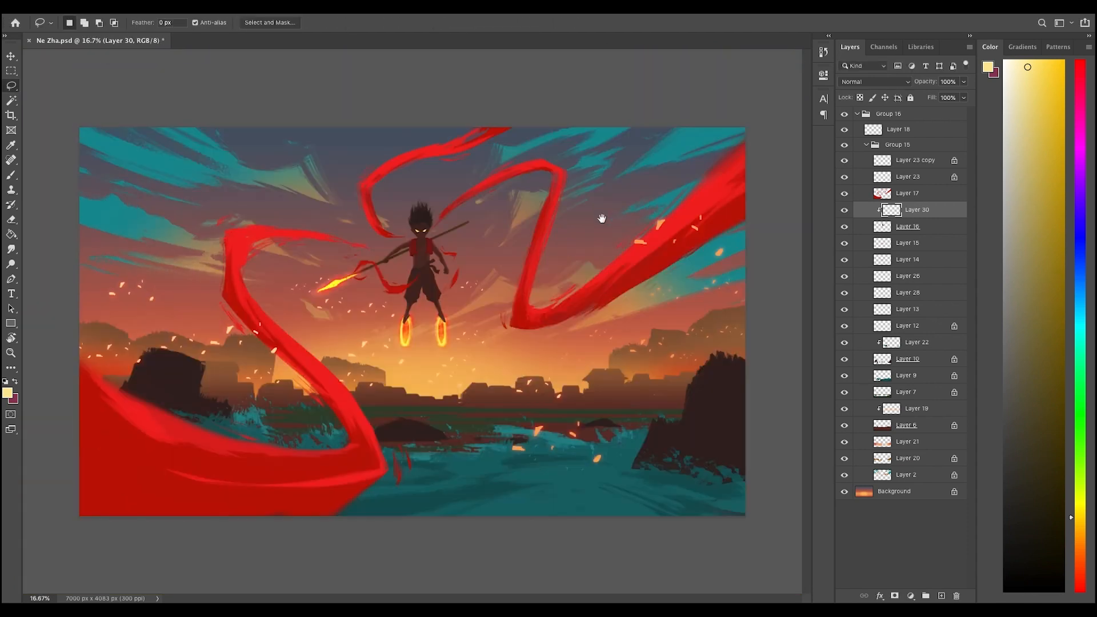
# - Add a new layer above Layer 30, clip it to the character and set its blend mode to Color Dodge
pyautogui.keyDown('super'); pyautogui.click(443, 201); pyautogui.keyUp('super')
pyautogui.click(942, 596)
pyautogui.rightClick(907, 209)
pyautogui.click(950, 323)
pyautogui.click(874, 81)
pyautogui.click(863, 196)
# - Paint an orange-red glow around the eyes with a soft size 90 brush at 20% opacity
pyautogui.press('b')
pyautogui.rightClick(567, 221)
pyautogui.keyDown('alt'); pyautogui.click(562, 195); pyautogui.keyUp('alt')
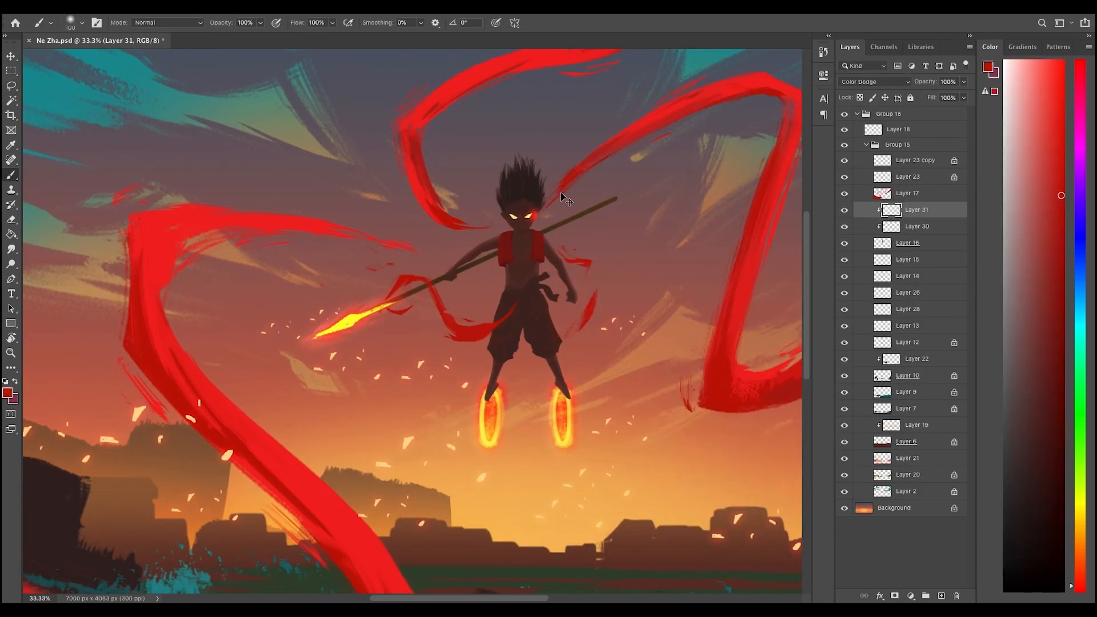
pyautogui.keyDown('alt'); pyautogui.keyDown('super'); pyautogui.click(575, 235); pyautogui.keyUp('super'); pyautogui.keyUp('alt')
pyautogui.keyDown('alt'); pyautogui.keyDown('super'); pyautogui.click(575, 235); pyautogui.keyUp('super'); pyautogui.keyUp('alt')
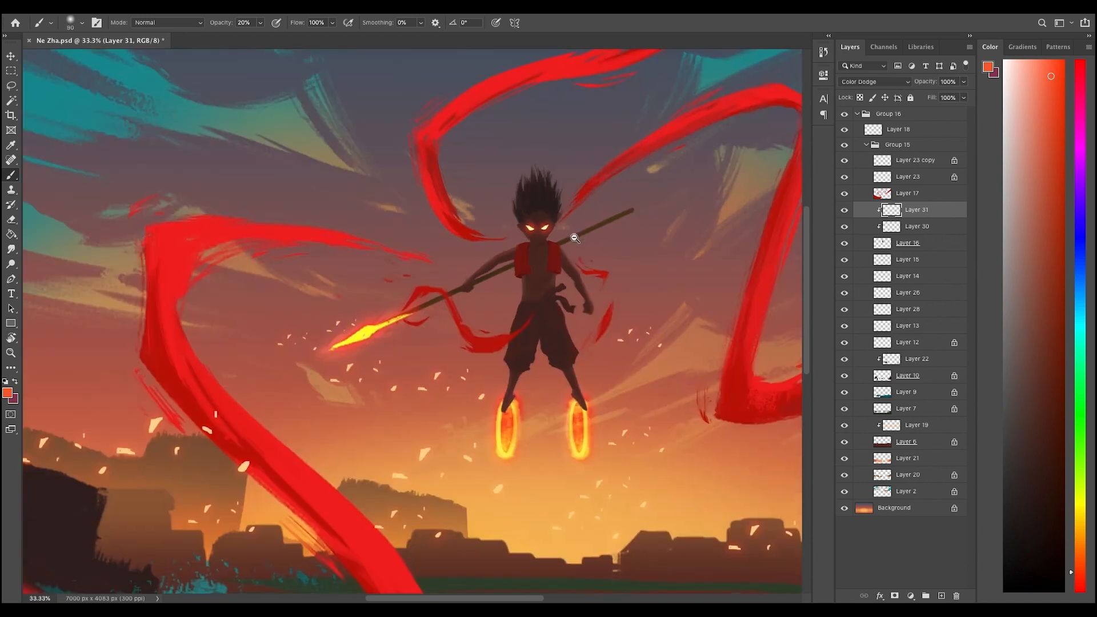
pyautogui.keyDown('alt'); pyautogui.keyDown('super'); pyautogui.click(575, 235); pyautogui.keyUp('super'); pyautogui.keyUp('alt')
# - Transform the eye layer and its glow layer, Layers 30 and 31, together on the face
pyautogui.keyDown('super'); pyautogui.click(447, 223); pyautogui.keyUp('super')
pyautogui.keyDown('super'); pyautogui.click(447, 223); pyautogui.keyUp('super')
pyautogui.keyDown('shift'); pyautogui.click(918, 227); pyautogui.keyUp('shift')
pyautogui.press('super+t')
pyautogui.press('Return')
pyautogui.keyDown('alt'); pyautogui.keyDown('super'); pyautogui.click(493, 271); pyautogui.keyUp('super'); pyautogui.keyUp('alt')
pyautogui.keyDown('alt'); pyautogui.keyDown('super'); pyautogui.click(492, 271); pyautogui.keyUp('super'); pyautogui.keyUp('alt')
pyautogui.keyDown('alt'); pyautogui.keyDown('super'); pyautogui.click(493, 271); pyautogui.keyUp('super'); pyautogui.keyUp('alt')
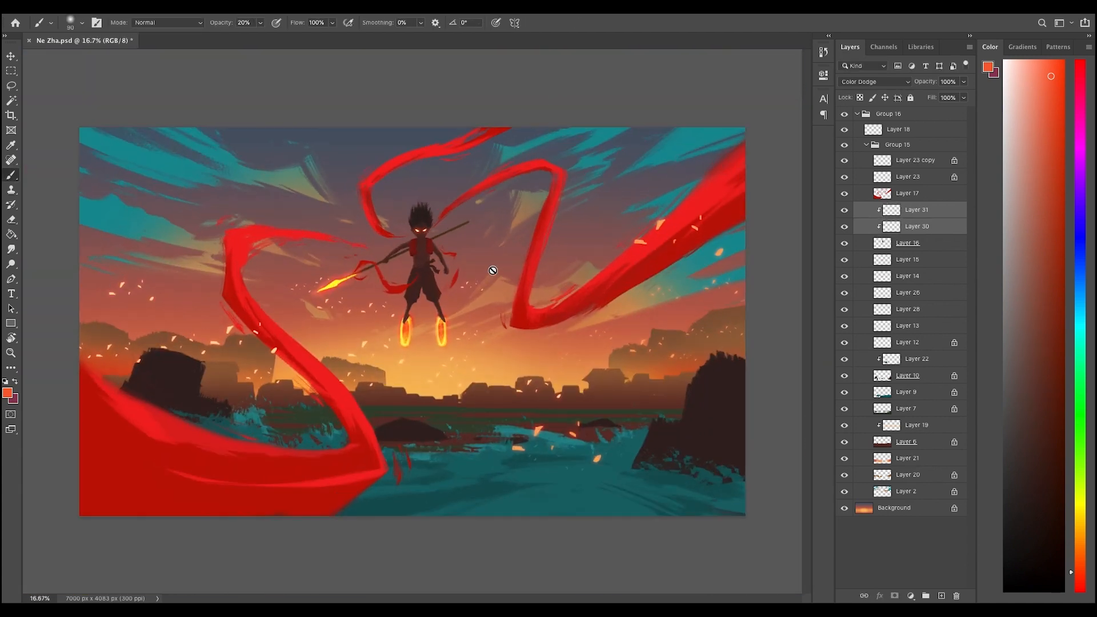
# - Trim the glowing eye shapes on Layer 30 with a size 30 eraser
pyautogui.click(846, 228)
pyautogui.keyDown('super'); pyautogui.click(502, 313); pyautogui.keyUp('super')
pyautogui.keyDown('super'); pyautogui.click(411, 194); pyautogui.keyUp('super')
pyautogui.keyDown('super'); pyautogui.click(412, 195); pyautogui.keyUp('super')
pyautogui.keyDown('super'); pyautogui.click(412, 194); pyautogui.keyUp('super')
pyautogui.click(915, 227)
pyautogui.press('e')
pyautogui.keyDown('super'); pyautogui.click(486, 217); pyautogui.keyUp('super')
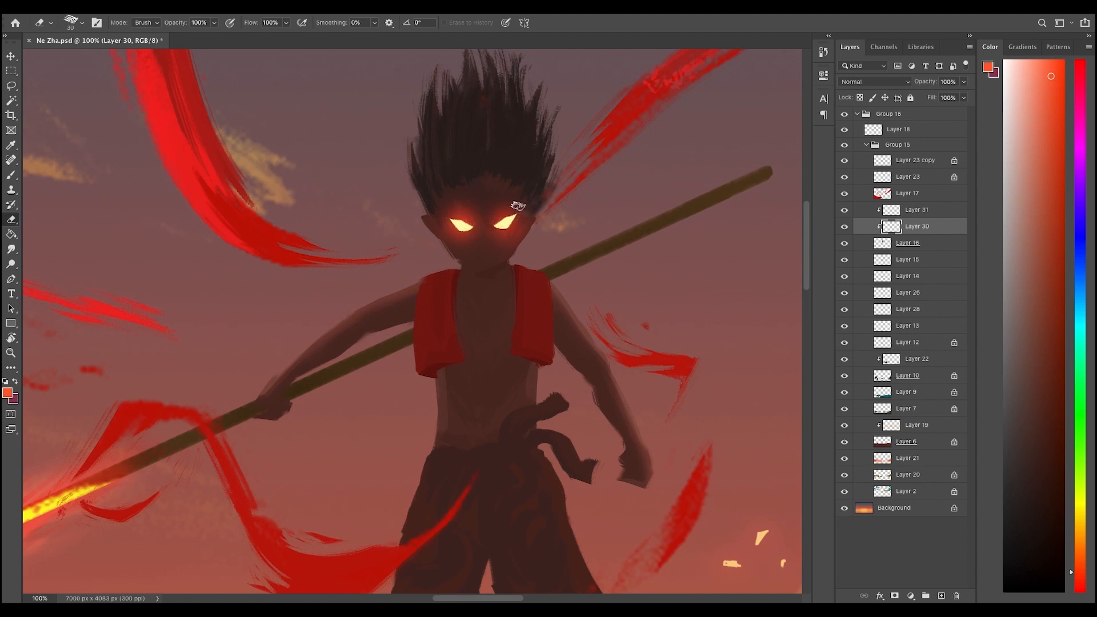
pyautogui.keyDown('alt'); pyautogui.keyDown('super'); pyautogui.click(536, 243); pyautogui.keyUp('super'); pyautogui.keyUp('alt')
pyautogui.keyDown('alt'); pyautogui.keyDown('super'); pyautogui.click(552, 246); pyautogui.keyUp('super'); pyautogui.keyUp('alt')
pyautogui.keyDown('alt'); pyautogui.keyDown('super'); pyautogui.click(554, 247); pyautogui.keyUp('super'); pyautogui.keyUp('alt')
pyautogui.keyDown('alt'); pyautogui.keyDown('super'); pyautogui.click(557, 252); pyautogui.keyUp('super'); pyautogui.keyUp('alt')
pyautogui.keyDown('alt'); pyautogui.keyDown('super'); pyautogui.click(559, 265); pyautogui.keyUp('super'); pyautogui.keyUp('alt')
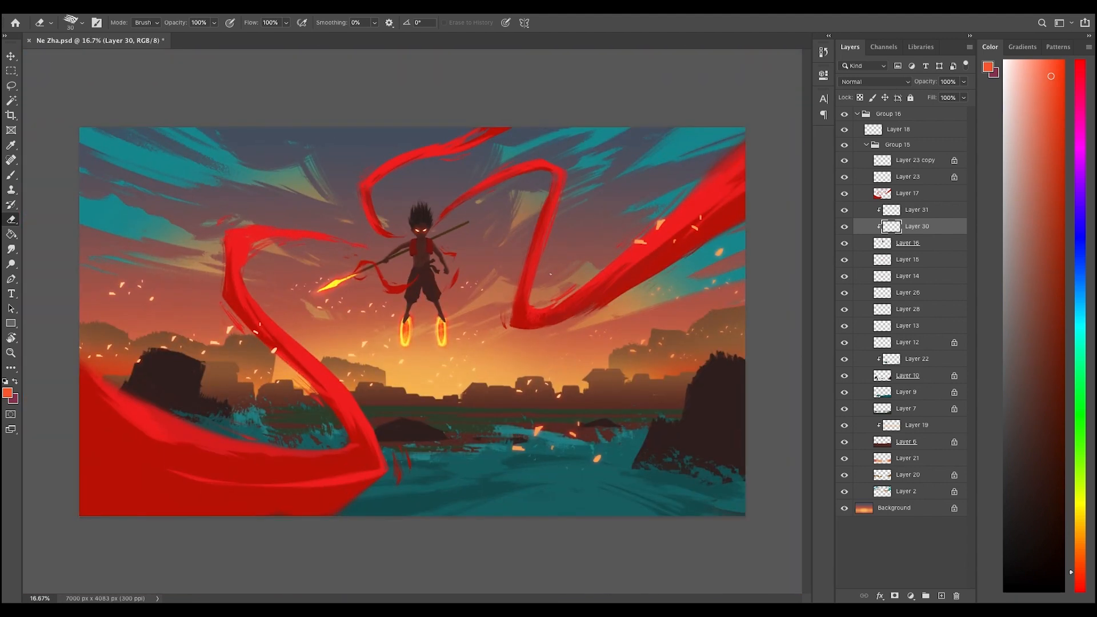
pyautogui.press('v')
pyautogui.click(420, 276)
pyautogui.moveTo(420, 276); pyautogui.dragTo(407, 337)
# - Select the village silhouette on Layer 6, hide Layer 19 and unlock the silhouette's transparent pixels
pyautogui.click(786, 357)
pyautogui.click(908, 442)
pyautogui.click(845, 426)
pyautogui.press('b')
pyautogui.moveTo(780, 416)
pyautogui.mouseDown()
pyautogui.moveTo(780, 362)
pyautogui.moveTo(702, 362)
pyautogui.moveTo(783, 334)
pyautogui.moveTo(744, 344)
pyautogui.mouseUp()
pyautogui.click(860, 98)
# - Sample the dark brown silhouette colour, shape a pagoda-roofed house in the village and choose a hard square brush
pyautogui.keyDown('super'); pyautogui.click(734, 361); pyautogui.keyUp('super')
pyautogui.keyDown('alt'); pyautogui.click(733, 366); pyautogui.keyUp('alt')
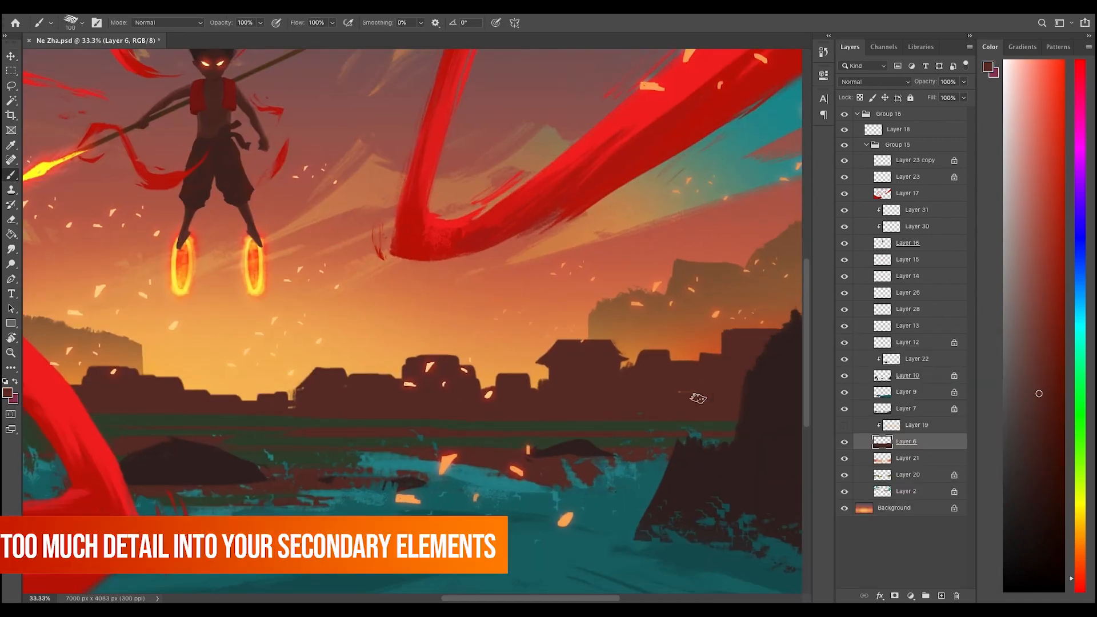
pyautogui.press('e')
pyautogui.press('b')
pyautogui.rightClick(715, 366)
pyautogui.press('Escape')
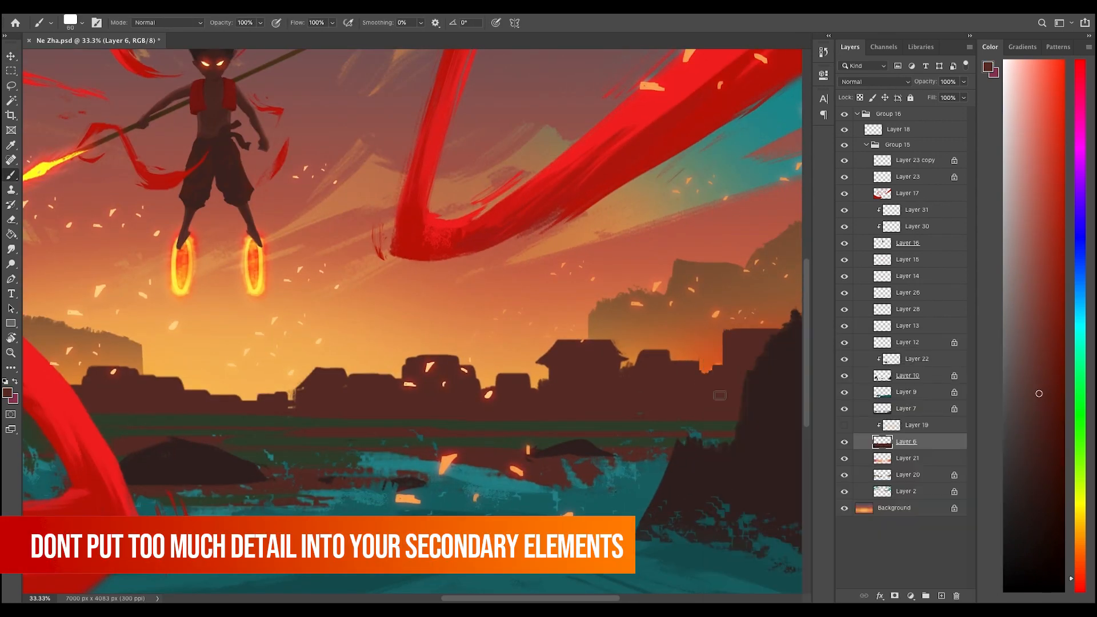
# - Redo the strokes on the village silhouette beside the large rock using the square brush at size 60
pyautogui.press('super+z')
pyautogui.moveTo(718, 332)
pyautogui.mouseDown()
pyautogui.moveTo(710, 338)
pyautogui.moveTo(726, 331)
pyautogui.mouseUp()
pyautogui.press('super+z')
pyautogui.moveTo(726, 330)
pyautogui.mouseDown()
pyautogui.moveTo(776, 329)
pyautogui.moveTo(797, 316)
pyautogui.mouseUp()
pyautogui.press('super+minus')
pyautogui.press('super+minus')
pyautogui.press('super+minus')
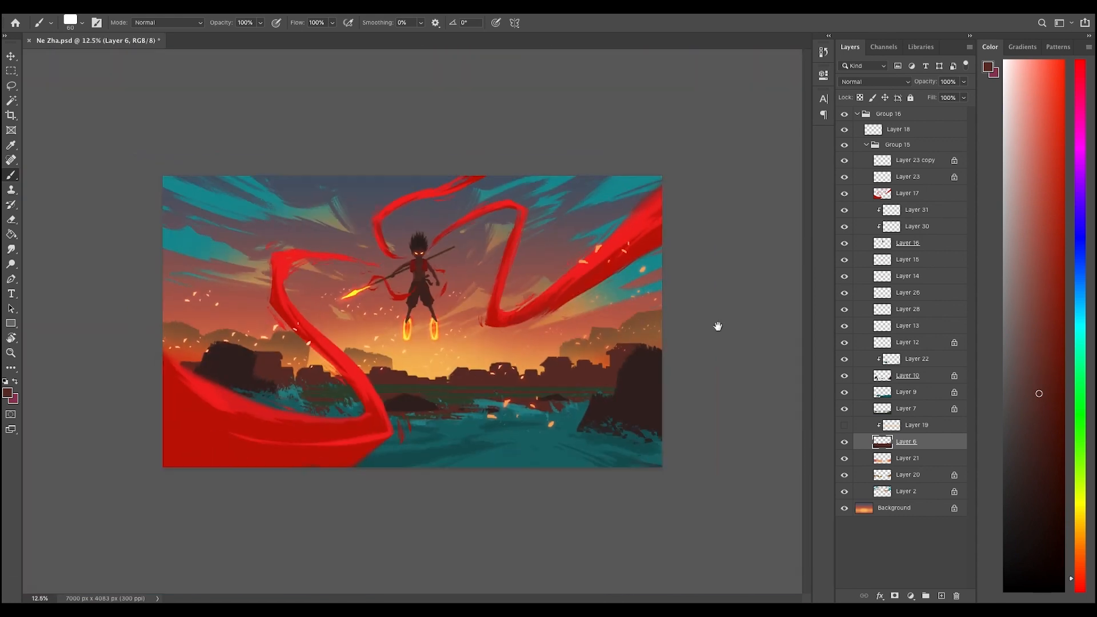
# - Paint tiled roof edges and a small pavilion into the village skyline with the square brush at size 40
pyautogui.press('super+equal')
pyautogui.press('super+equal')
pyautogui.moveTo(769, 366); pyautogui.dragTo(743, 357)
pyautogui.press('super+minus')
pyautogui.press('super+minus')
pyautogui.press('super+equal')
pyautogui.press('super+equal')
pyautogui.press('super+equal')
pyautogui.press('e')
pyautogui.press('b')
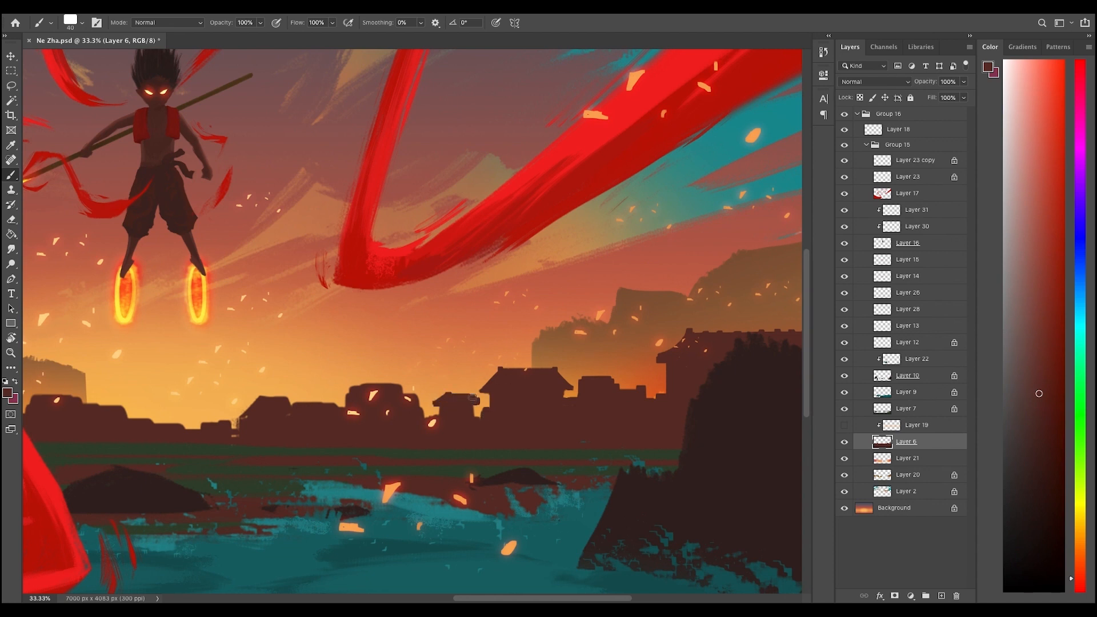
pyautogui.press('super+minus')
pyautogui.moveTo(457, 366); pyautogui.dragTo(553, 338)
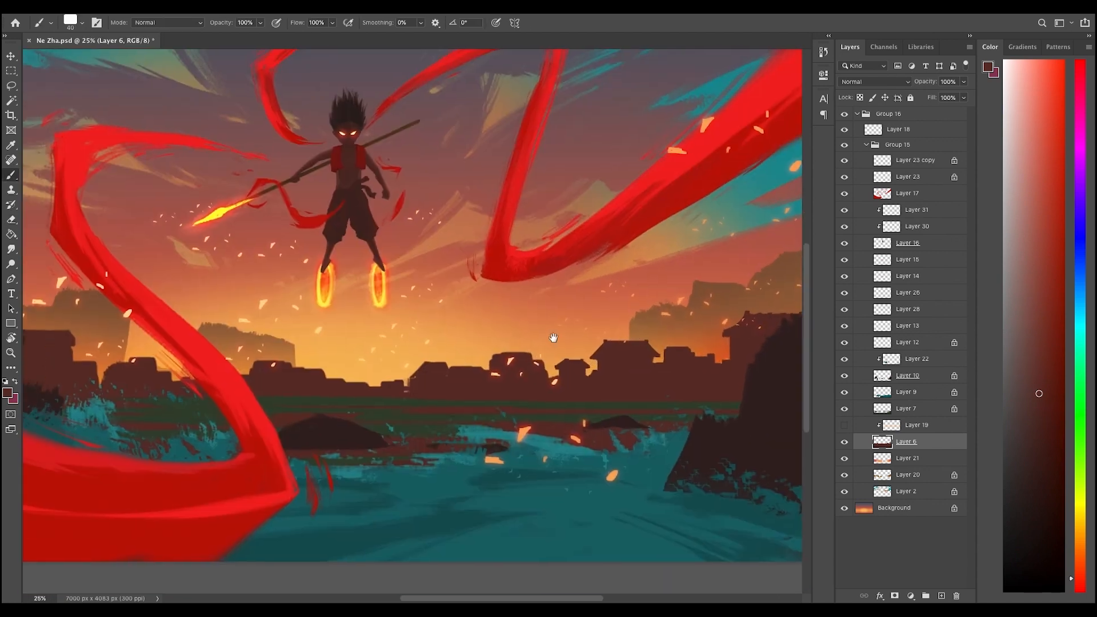
pyautogui.keyDown('alt'); pyautogui.click(602, 312); pyautogui.keyUp('alt')
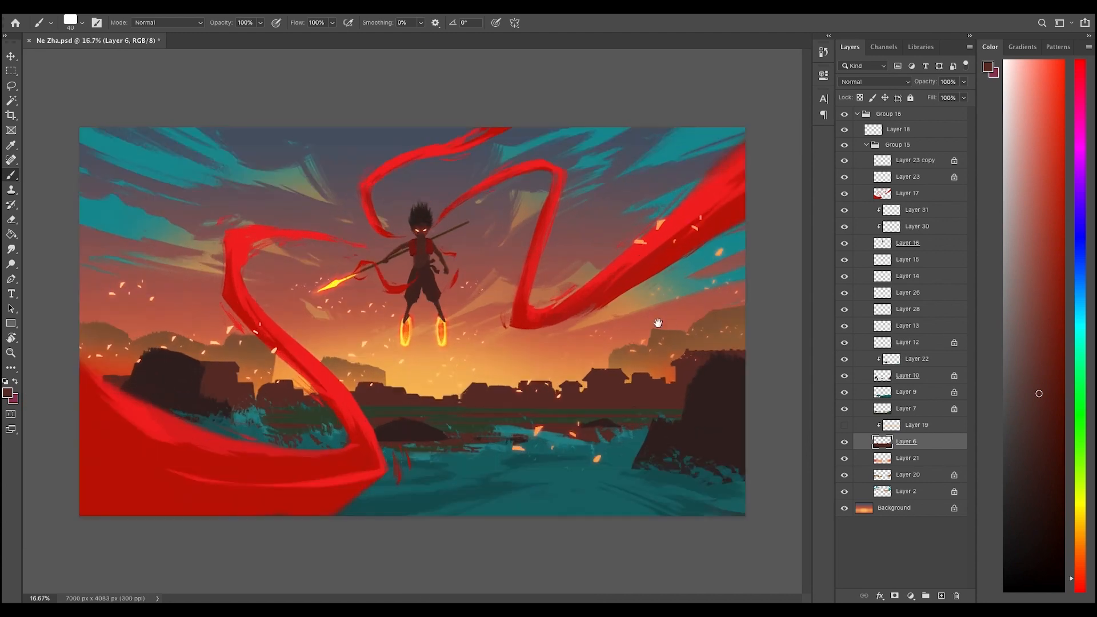
# - Carve the central village rooftops into clearer shapes with a size 90 eraser
pyautogui.keyDown('super'); pyautogui.click(528, 395); pyautogui.keyUp('super')
pyautogui.keyDown('super'); pyautogui.click(528, 395); pyautogui.keyUp('super')
pyautogui.press('e')
pyautogui.moveTo(509, 389); pyautogui.dragTo(512, 372)
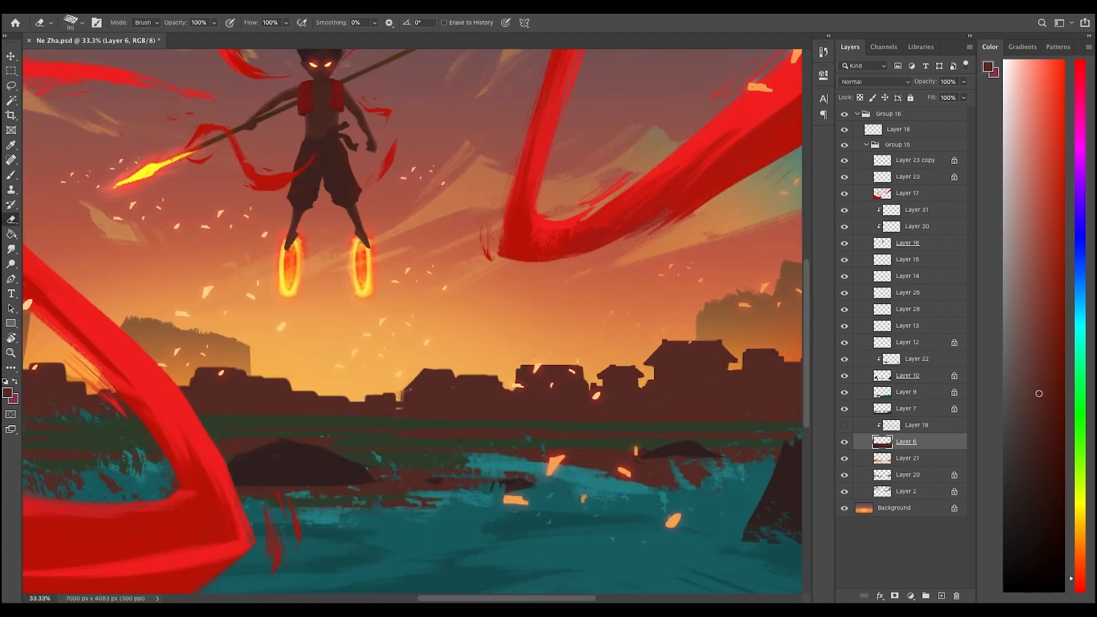
# - Paint a dark tree silhouette between the village houses and the large building with the size 40 square brush
pyautogui.press('b')
pyautogui.press('super+plus')
pyautogui.moveTo(699, 312)
pyautogui.mouseDown()
pyautogui.moveTo(627, 287)
pyautogui.moveTo(628, 326)
pyautogui.mouseUp()
pyautogui.press('super+minus')
pyautogui.moveTo(688, 348); pyautogui.dragTo(713, 332)
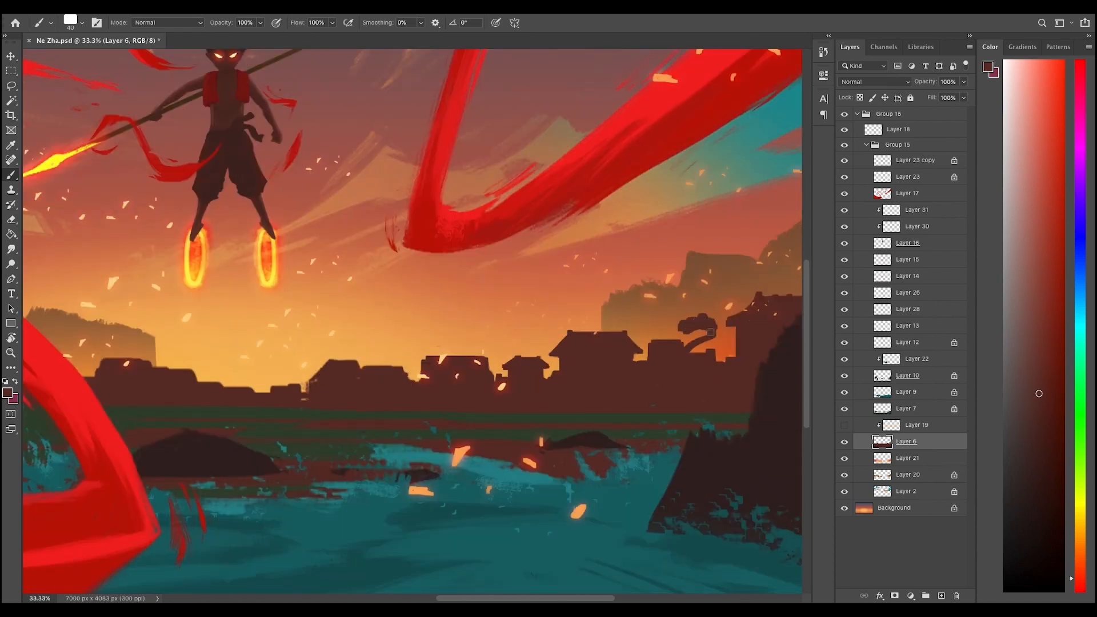
pyautogui.keyDown('alt'); pyautogui.click(595, 358); pyautogui.keyUp('alt')
pyautogui.keyDown('alt'); pyautogui.click(595, 357); pyautogui.keyUp('alt')
pyautogui.keyDown('alt'); pyautogui.click(595, 357); pyautogui.keyUp('alt')
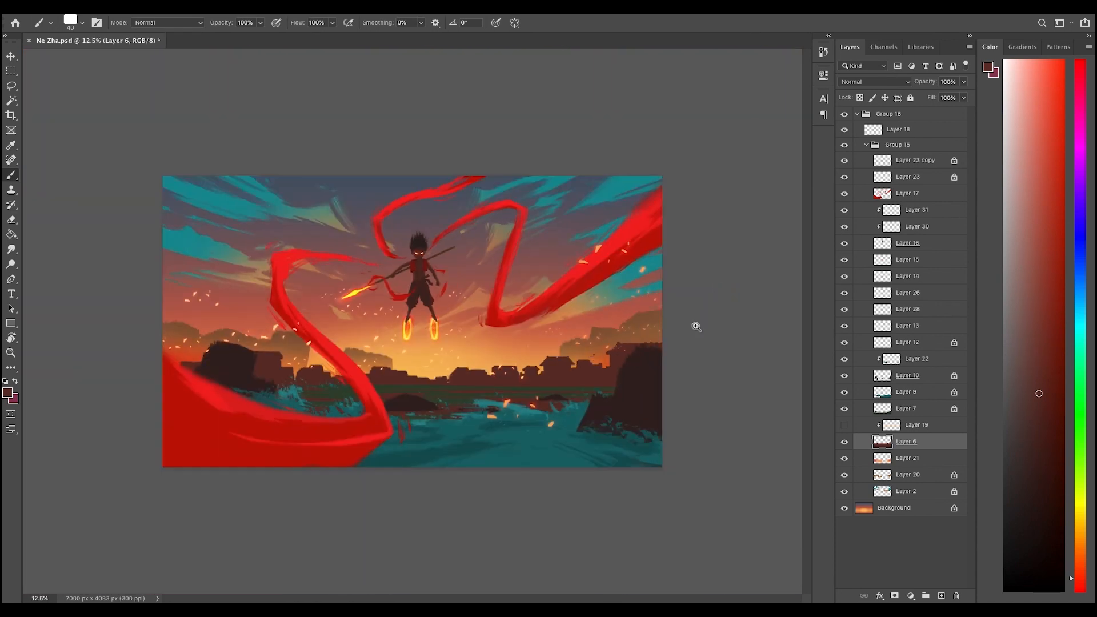
# - Erase gaps and trim the walls between the central village houses on the Layer 6 silhouette
pyautogui.keyDown('super'); pyautogui.click(571, 355); pyautogui.keyUp('super')
pyautogui.keyDown('super'); pyautogui.click(570, 355); pyautogui.keyUp('super')
pyautogui.keyDown('super'); pyautogui.click(571, 355); pyautogui.keyUp('super')
pyautogui.press('e')
pyautogui.moveTo(538, 389); pyautogui.dragTo(537, 414)
pyautogui.moveTo(474, 389); pyautogui.dragTo(474, 405)
pyautogui.keyDown('alt'); pyautogui.click(561, 383); pyautogui.keyUp('alt')
pyautogui.keyDown('super'); pyautogui.click(558, 402); pyautogui.keyUp('super')
# - Shape the central silhouettes into a two-tiered tower and a small tiled-roof house with the square brush and eraser
pyautogui.press('b')
pyautogui.press('e')
pyautogui.press('b')
pyautogui.moveTo(544, 405); pyautogui.dragTo(582, 397)
pyautogui.press('e')
pyautogui.moveTo(517, 386)
pyautogui.mouseDown()
pyautogui.moveTo(546, 343)
pyautogui.moveTo(577, 378)
pyautogui.moveTo(593, 265)
pyautogui.moveTo(524, 378)
pyautogui.moveTo(565, 380)
pyautogui.moveTo(548, 359)
pyautogui.moveTo(519, 373)
pyautogui.moveTo(585, 358)
pyautogui.moveTo(515, 356)
pyautogui.moveTo(567, 365)
pyautogui.mouseUp()
pyautogui.press('b')
pyautogui.press('e')
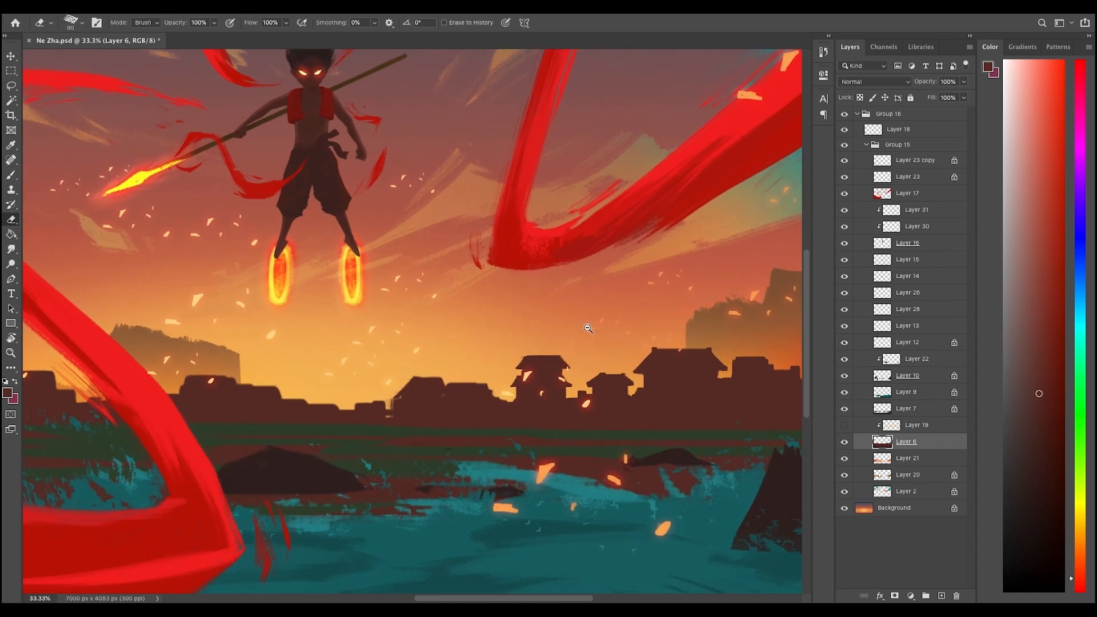
# - Paint small battlements along the low wall beside the two-tiered tower with the square brush at size 25
pyautogui.press('b')
pyautogui.press('super+plus')
pyautogui.press('super+minus')
pyautogui.press('super+minus')
pyautogui.press('super+minus')
pyautogui.press('super+plus')
pyautogui.press('super+plus')
pyautogui.press('super+plus')
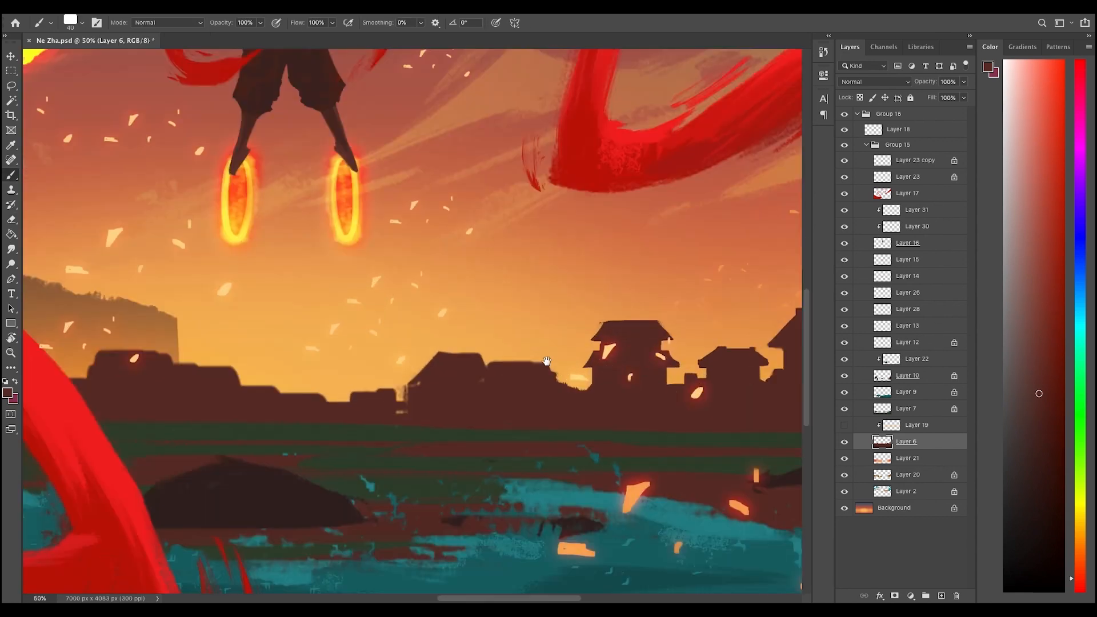
pyautogui.hscroll(-1, 620, 377)
pyautogui.press('e')
pyautogui.press('b')
pyautogui.moveTo(623, 386)
pyautogui.mouseDown()
pyautogui.moveTo(593, 362)
pyautogui.moveTo(606, 389)
pyautogui.mouseUp()
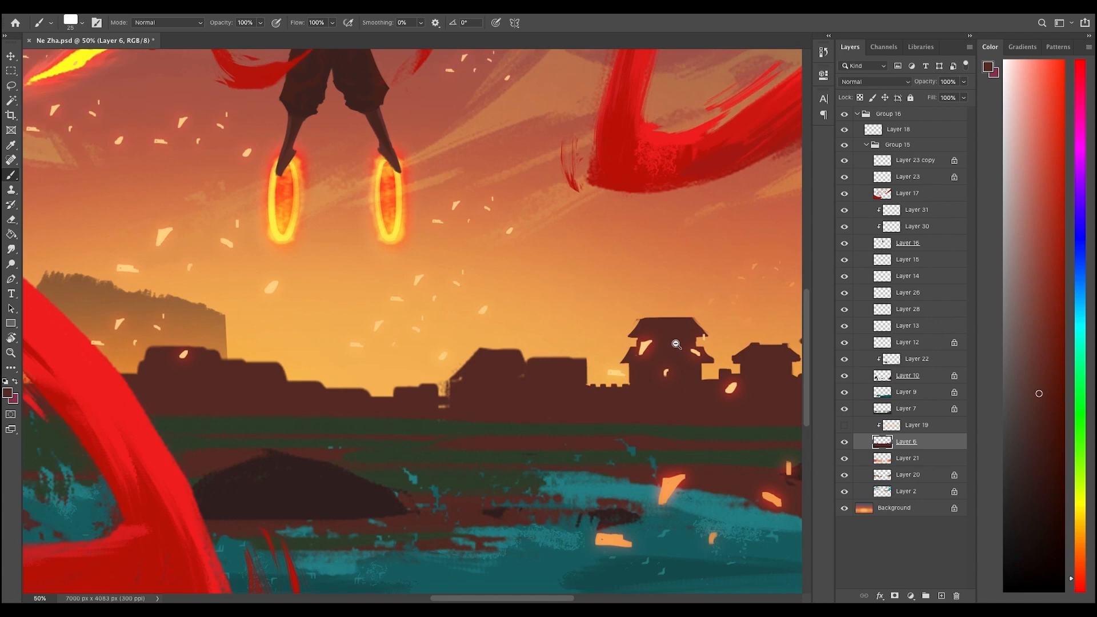
# - Paint tile bumps along the large village building's roof with the size 25 square brush
pyautogui.press('super+minus')
pyautogui.press('super+minus')
pyautogui.press('super+minus')
pyautogui.press('super+plus')
pyautogui.press('super+plus')
pyautogui.press('super+plus')
pyautogui.press('super+minus')
pyautogui.press('super+minus')
pyautogui.press('super+plus')
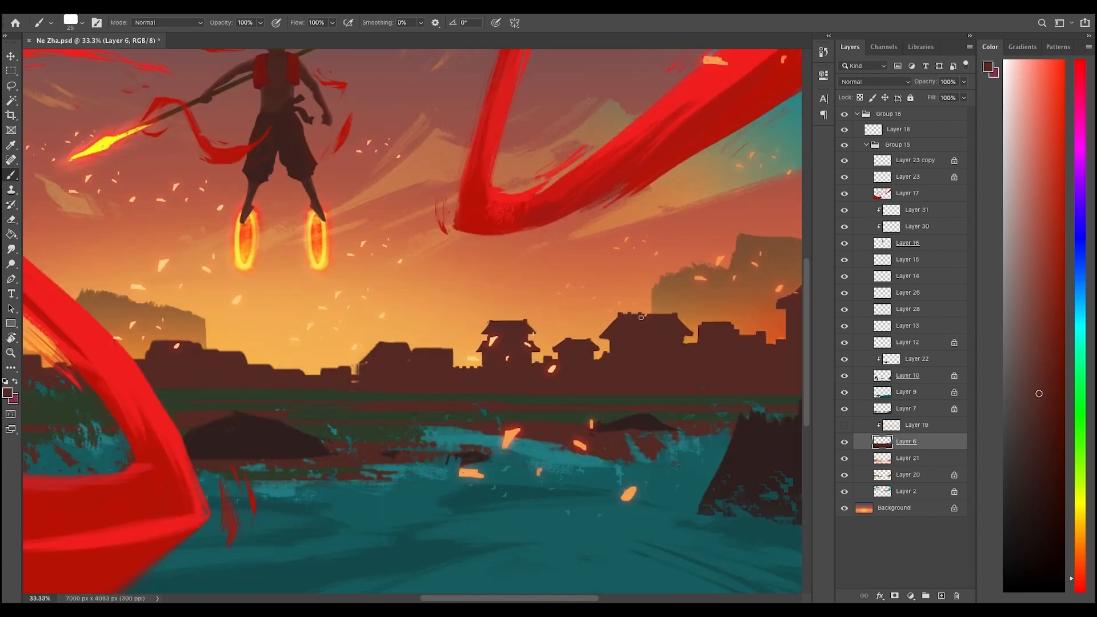
pyautogui.press('super+minus')
pyautogui.press('super+plus')
pyautogui.moveTo(774, 337)
pyautogui.mouseDown()
pyautogui.moveTo(589, 339)
pyautogui.moveTo(607, 312)
pyautogui.mouseUp()
# - Erase between the plain house and the square block beside the two-tiered tower to give each its own roofline
pyautogui.press('e')
pyautogui.press('super+minus')
pyautogui.press('super+minus')
pyautogui.press('super+plus')
pyautogui.press('super+plus')
pyautogui.moveTo(577, 377)
pyautogui.mouseDown()
pyautogui.moveTo(589, 404)
pyautogui.moveTo(561, 415)
pyautogui.mouseUp()
pyautogui.press('b')
pyautogui.press('e')
pyautogui.press('b')
# - Shape the plain house beside the square block into a separate pitched-roof building with the size 45 brush and eraser
pyautogui.keyDown('alt'); pyautogui.keyDown('super'); pyautogui.click(586, 382); pyautogui.keyUp('super'); pyautogui.keyUp('alt')
pyautogui.keyDown('alt'); pyautogui.keyDown('super'); pyautogui.click(587, 382); pyautogui.keyUp('super'); pyautogui.keyUp('alt')
pyautogui.keyDown('super'); pyautogui.click(532, 393); pyautogui.keyUp('super')
pyautogui.hscroll(-3, 533, 392)
pyautogui.press('e')
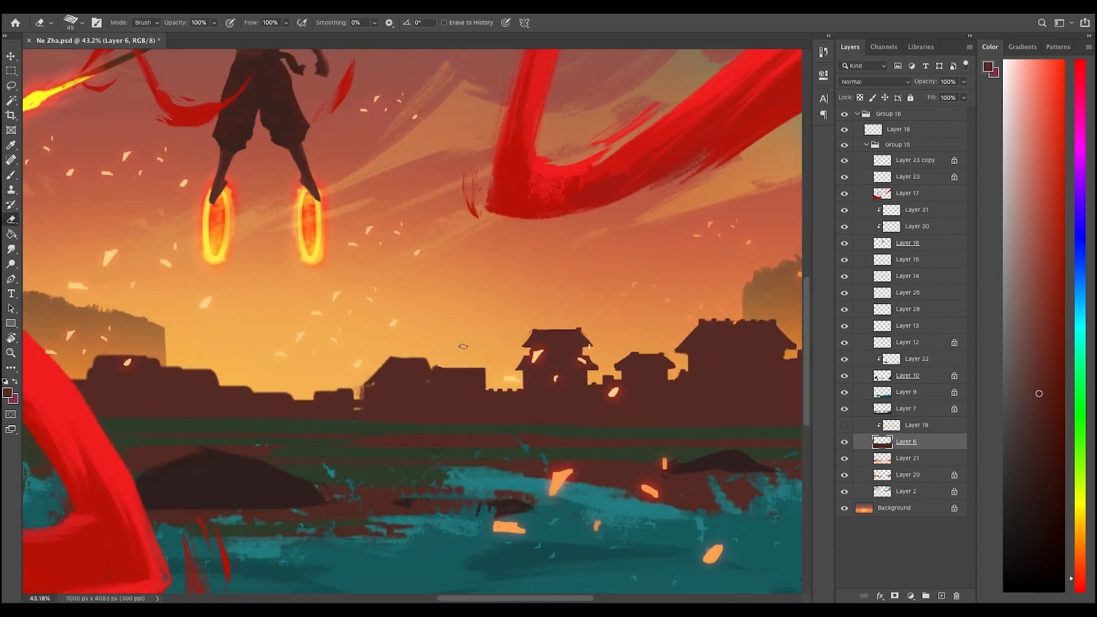
pyautogui.press('b')
pyautogui.moveTo(367, 387); pyautogui.dragTo(358, 409)
pyautogui.press('e')
pyautogui.moveTo(431, 382); pyautogui.dragTo(431, 399)
pyautogui.press('b')
pyautogui.press('e')
pyautogui.press('b')
pyautogui.keyDown('alt'); pyautogui.keyDown('super'); pyautogui.click(520, 336); pyautogui.keyUp('super'); pyautogui.keyUp('alt')
pyautogui.keyDown('alt'); pyautogui.keyDown('super'); pyautogui.click(520, 336); pyautogui.keyUp('super'); pyautogui.keyUp('alt')
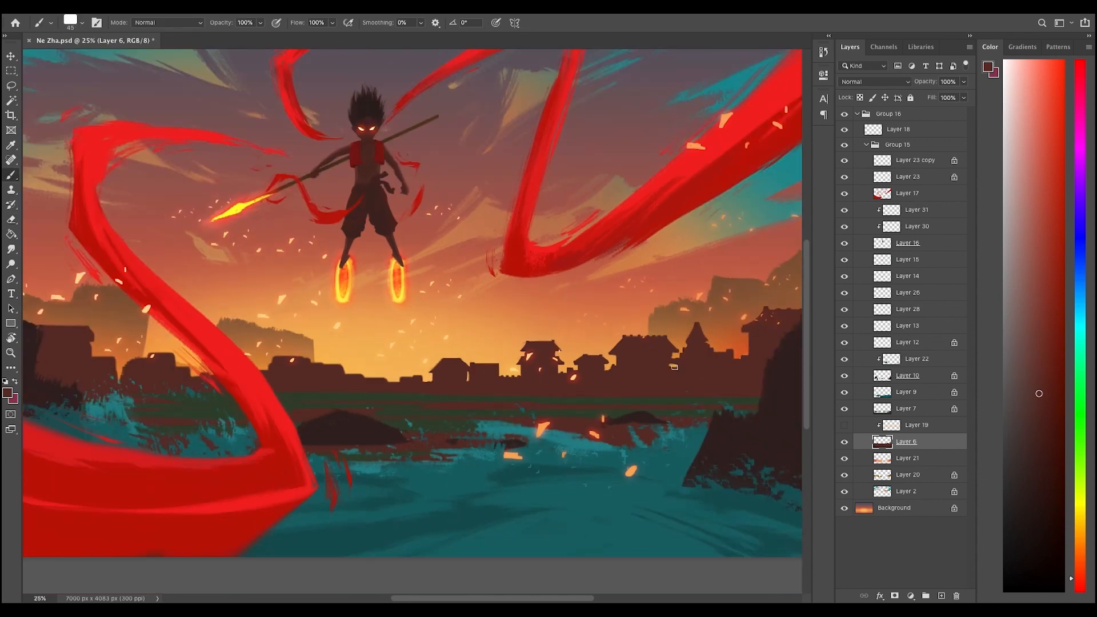
# - Compare the whole illustration with Layer 19 shown and hidden
pyautogui.press('super+minus')
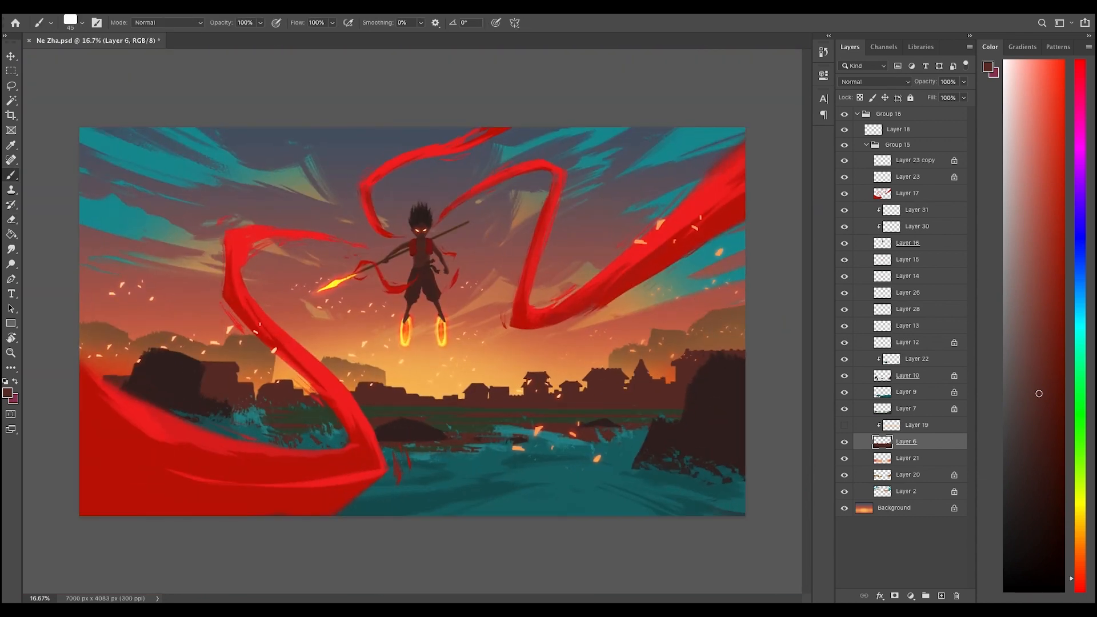
pyautogui.click(844, 425)
pyautogui.click(845, 426)
# - Erase the pitched-roof house down to a low wall beside the square block with a size 60 eraser
pyautogui.keyDown('super'); pyautogui.click(403, 401); pyautogui.keyUp('super')
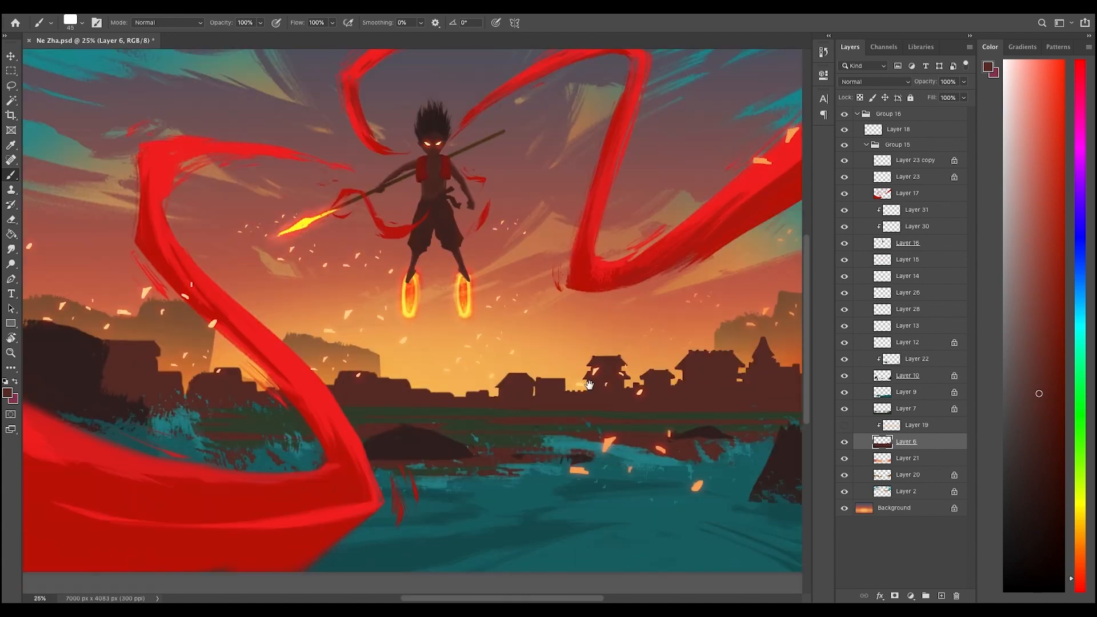
pyautogui.keyDown('super'); pyautogui.click(497, 384); pyautogui.keyUp('super')
pyautogui.press('e')
pyautogui.rightClick(542, 332)
pyautogui.click(578, 452)
pyautogui.moveTo(509, 370); pyautogui.dragTo(495, 384)
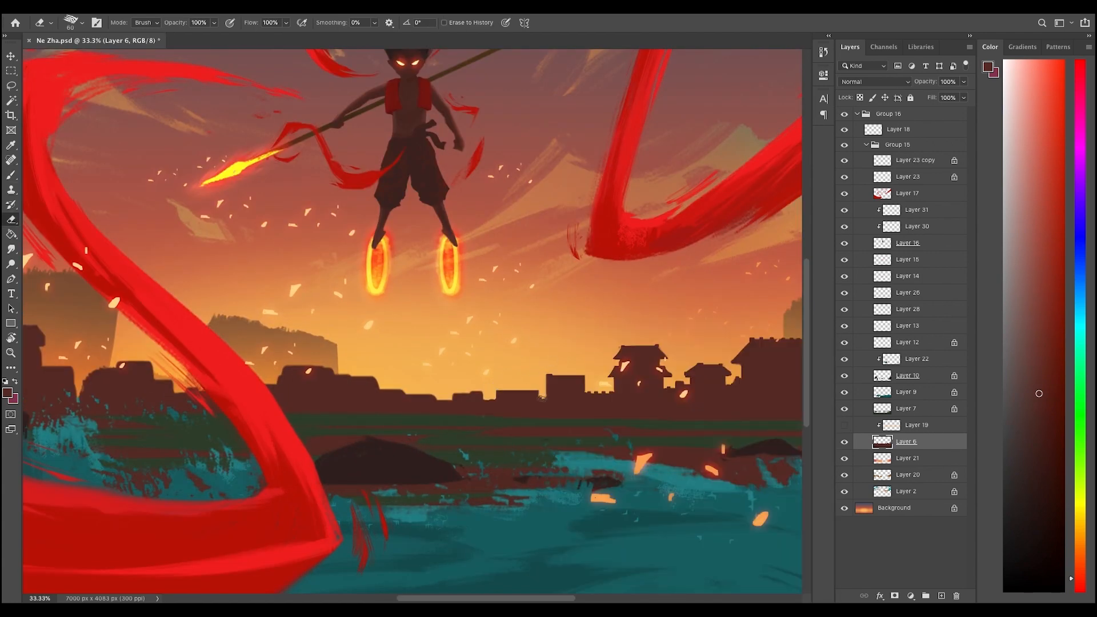
pyautogui.press('b')
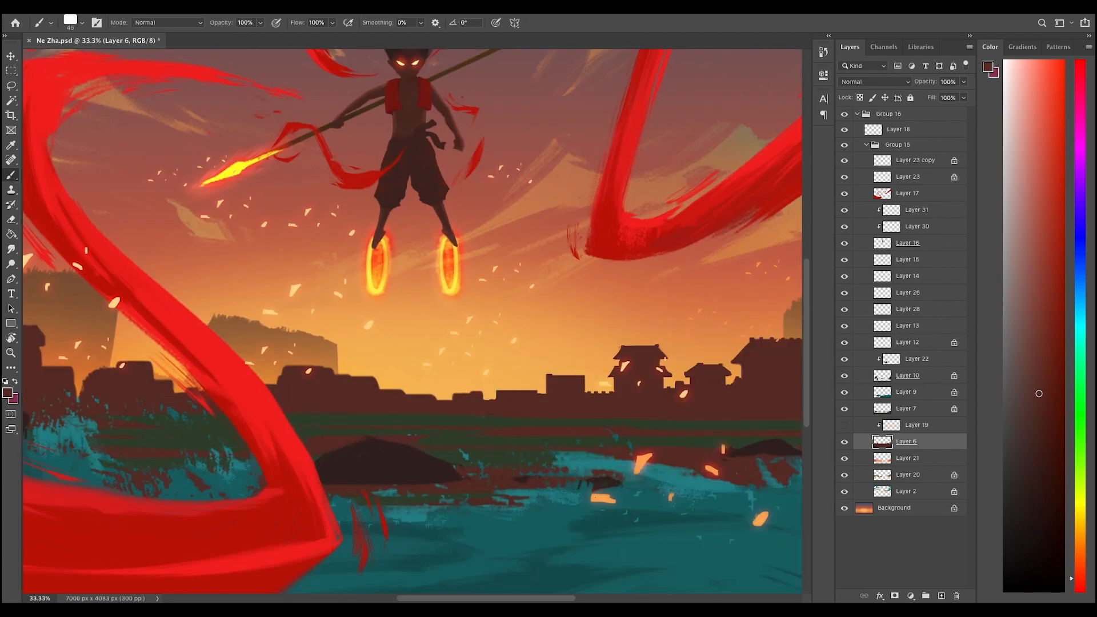
# - Carve away the pointed tree beside the large building and repaint it as a small tiled-roof house
pyautogui.moveTo(567, 362); pyautogui.dragTo(338, 402)
pyautogui.press('e')
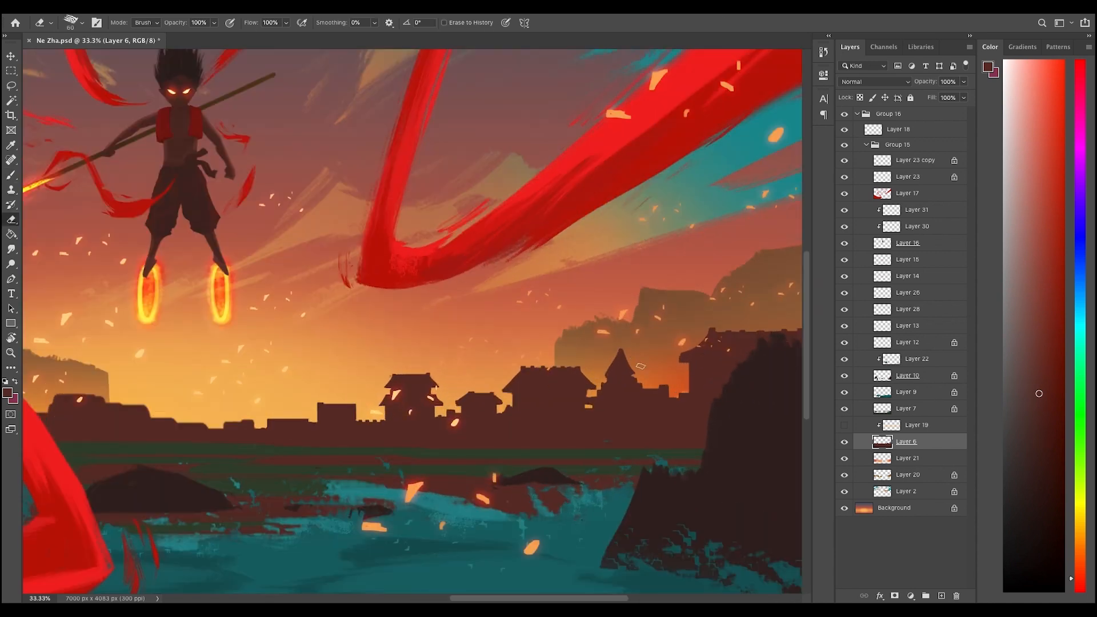
pyautogui.press('b')
pyautogui.press('e')
pyautogui.moveTo(618, 356)
pyautogui.mouseDown()
pyautogui.moveTo(612, 365)
pyautogui.moveTo(635, 365)
pyautogui.mouseUp()
pyautogui.scroll(-1, 634, 361)
pyautogui.press('b')
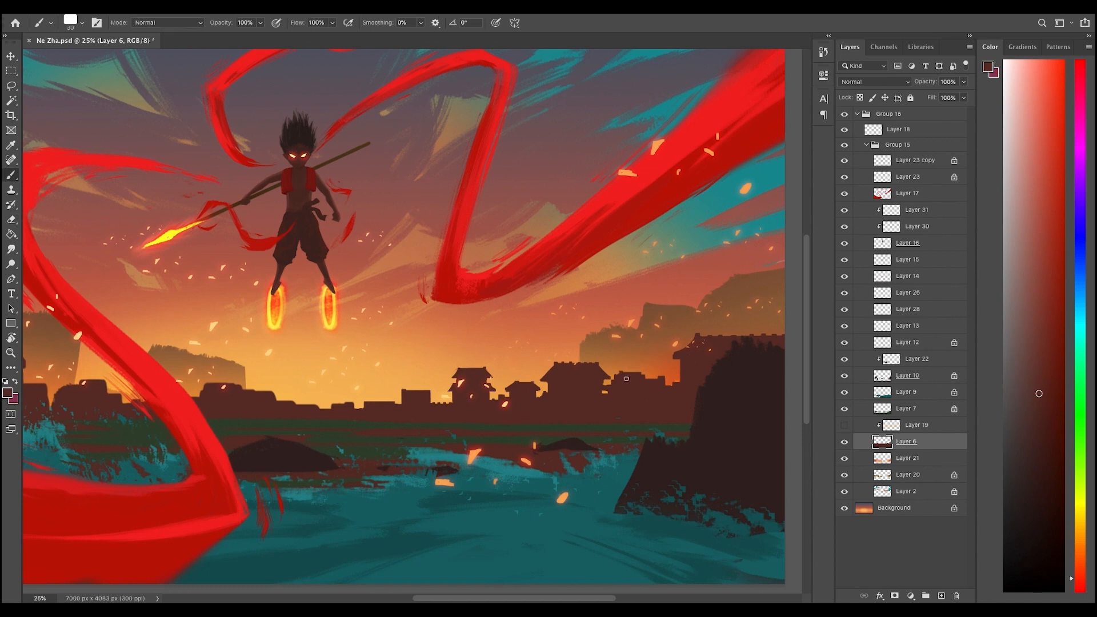
# - Turn the square block beside the two-tiered tower into an open pavilion with a tiled roof using the square brush
pyautogui.scroll(-1, 514, 372)
pyautogui.scroll(2, 434, 402)
pyautogui.scroll(-1, 589, 374)
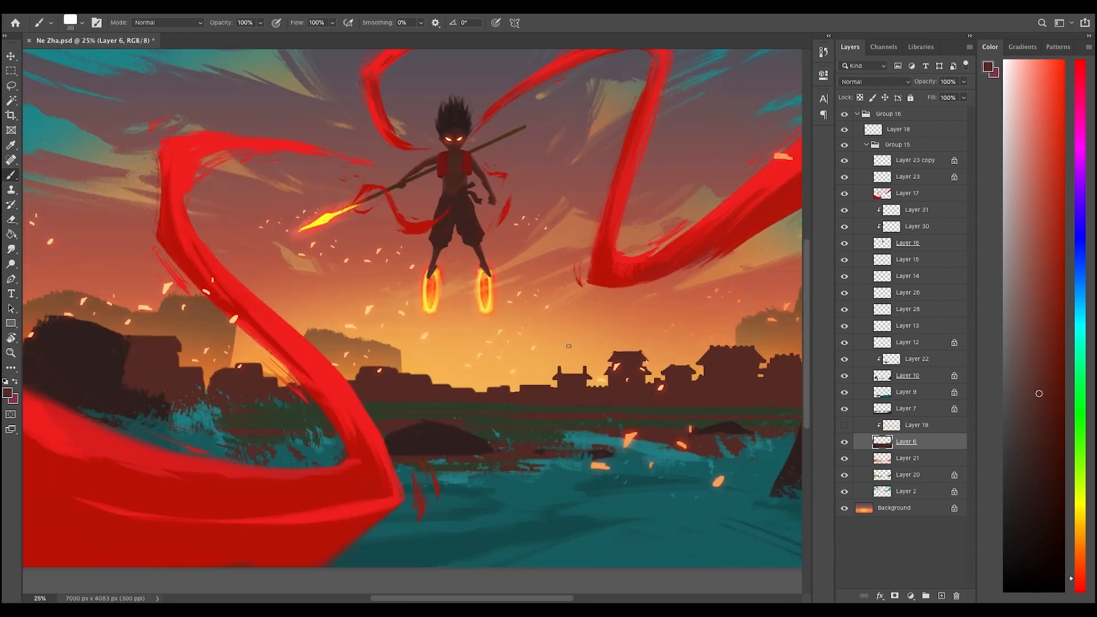
pyautogui.moveTo(585, 391); pyautogui.dragTo(468, 418)
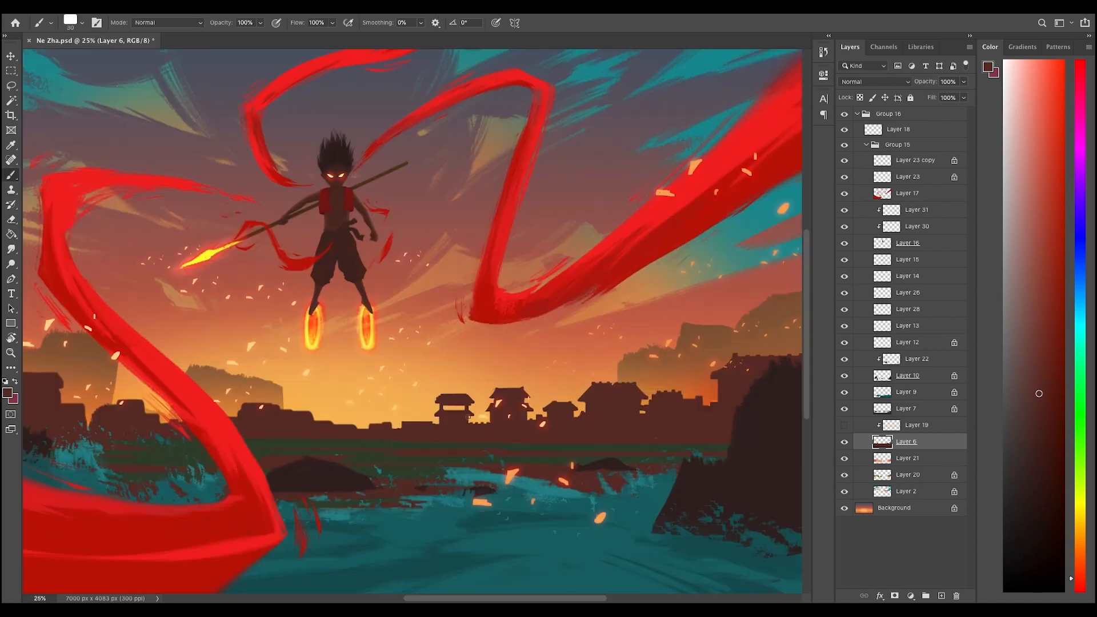
pyautogui.scroll(-2, 442, 417)
pyautogui.scroll(2, 411, 373)
pyautogui.moveTo(633, 327); pyautogui.dragTo(661, 324)
pyautogui.scroll(-2, 661, 324)
pyautogui.scroll(1, 661, 323)
pyautogui.scroll(-1, 660, 323)
pyautogui.scroll(1, 661, 323)
pyautogui.click(911, 423)
pyautogui.press('super+t')
pyautogui.press('Escape')
pyautogui.scroll(1, 625, 331)
pyautogui.scroll(-1, 625, 331)
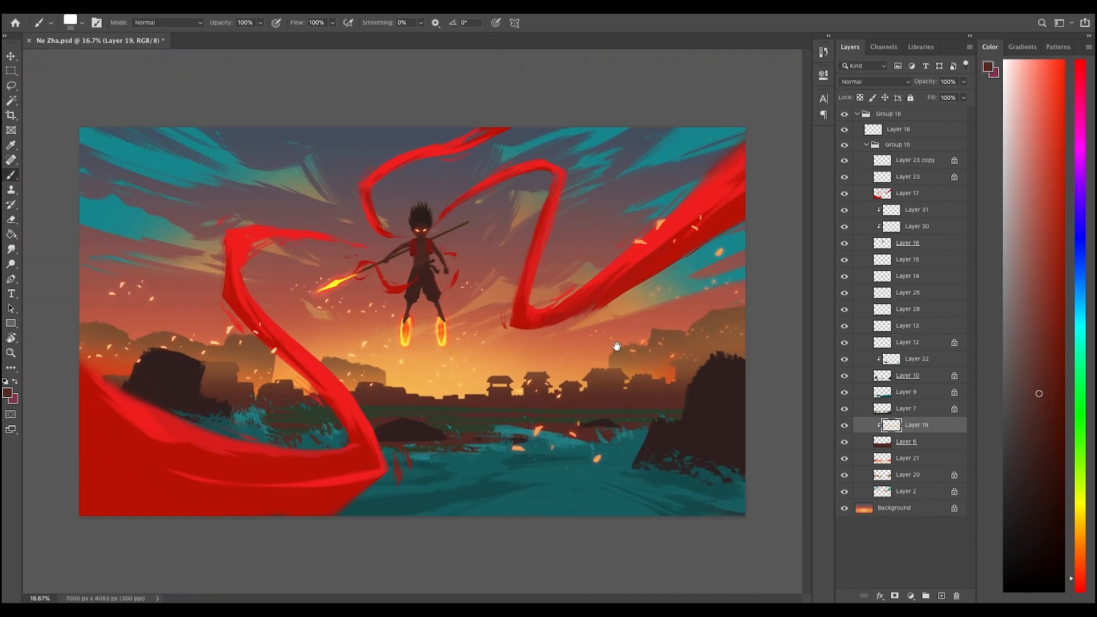
pyautogui.click(845, 426)
pyautogui.click(907, 442)
# - Refine the low battlemented wall next to the open pavilion with the square brush and a size 60 eraser
pyautogui.scroll(2, 417, 414)
pyautogui.moveTo(472, 364); pyautogui.dragTo(507, 353)
pyautogui.moveTo(362, 346); pyautogui.dragTo(348, 372)
pyautogui.scroll(-2, 348, 372)
pyautogui.scroll(2, 366, 409)
pyautogui.press('e')
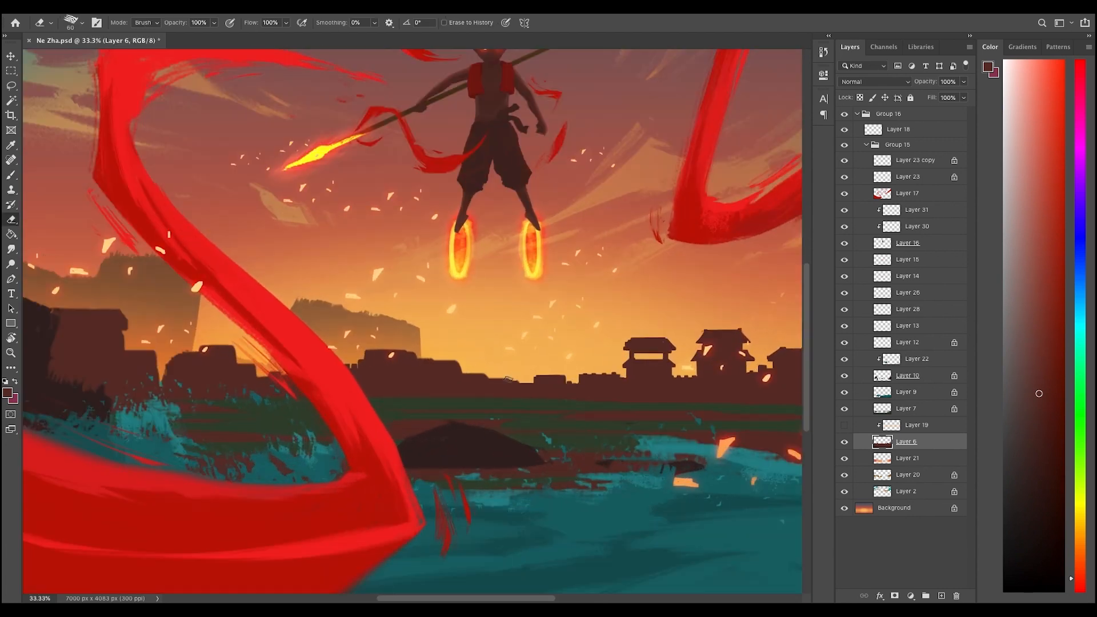
pyautogui.press('b')
# - Paint an arched bridge into the low wall section of the skyline with the square brush at size 40
pyautogui.scroll(-4, 494, 381)
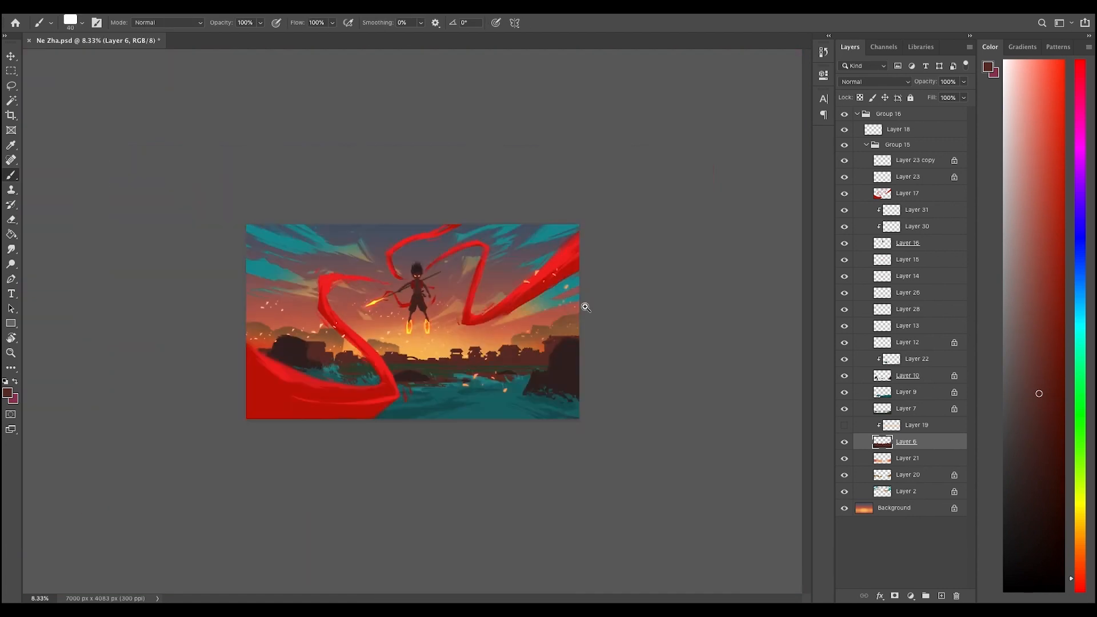
pyautogui.scroll(3, 486, 389)
pyautogui.scroll(-2, 480, 395)
pyautogui.scroll(2, 476, 400)
pyautogui.scroll(1, 476, 401)
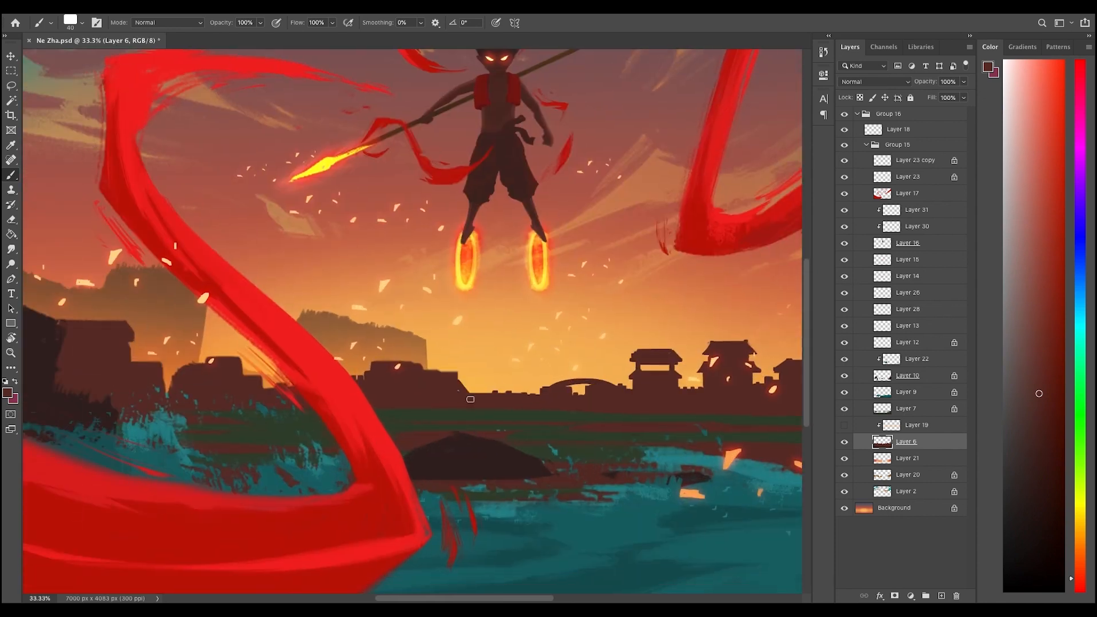
pyautogui.scroll(-2, 457, 397)
pyautogui.scroll(2, 420, 393)
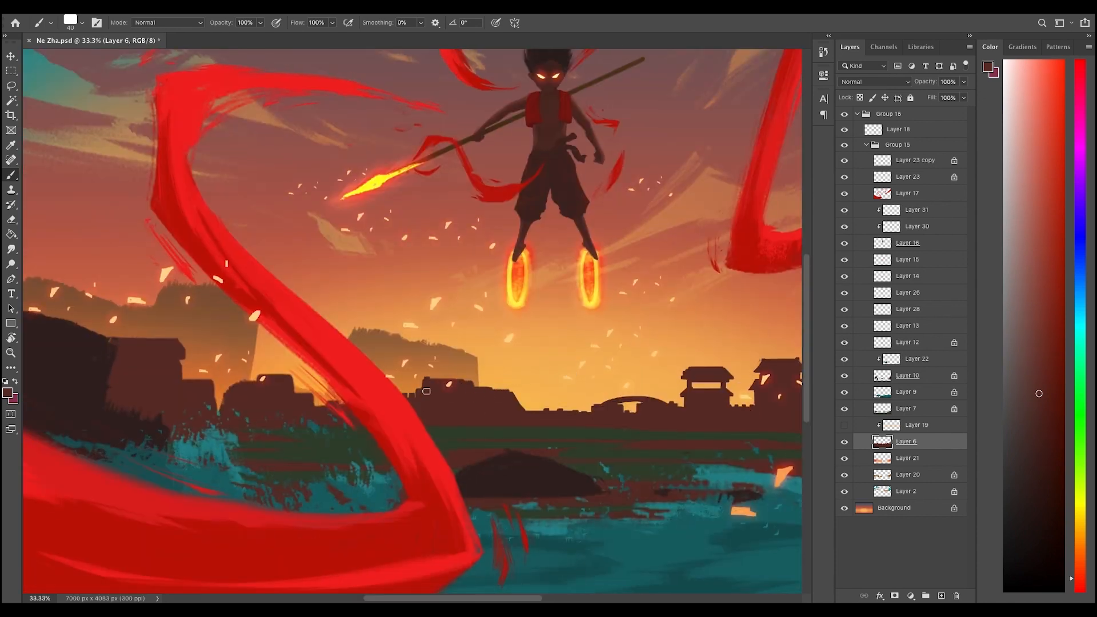
# - Paint battlements on the block near the red ribbon and a small pointed-roof tower beside it with the size 40 square brush
pyautogui.scroll(-2, 427, 392)
pyautogui.scroll(2, 435, 388)
pyautogui.press('e')
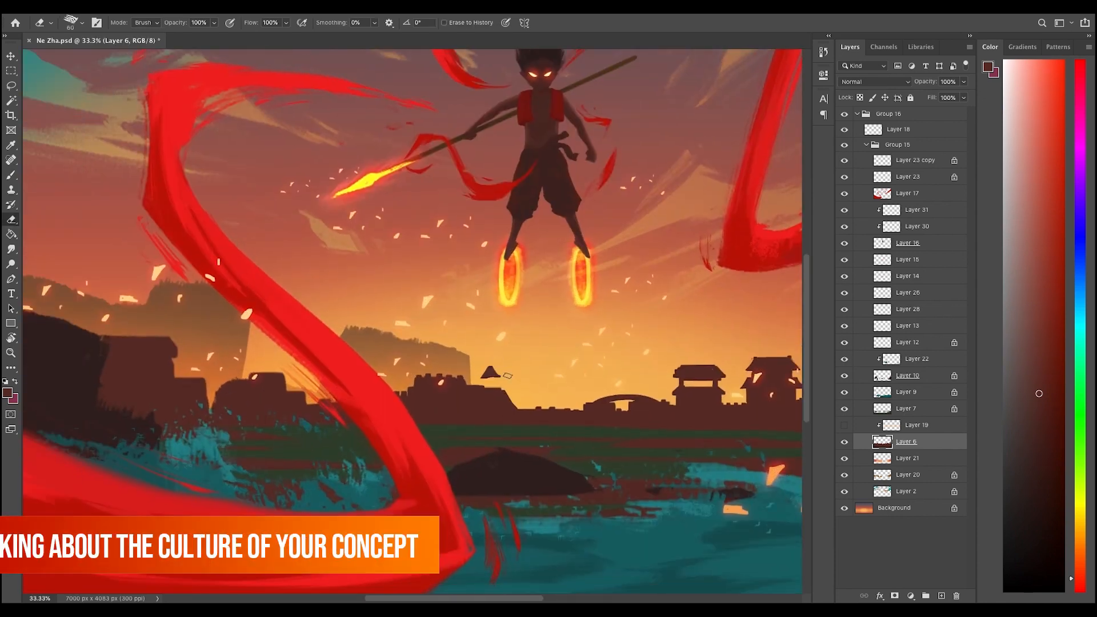
pyautogui.press('b')
pyautogui.press('e')
pyautogui.press('b')
pyautogui.scroll(-2, 546, 344)
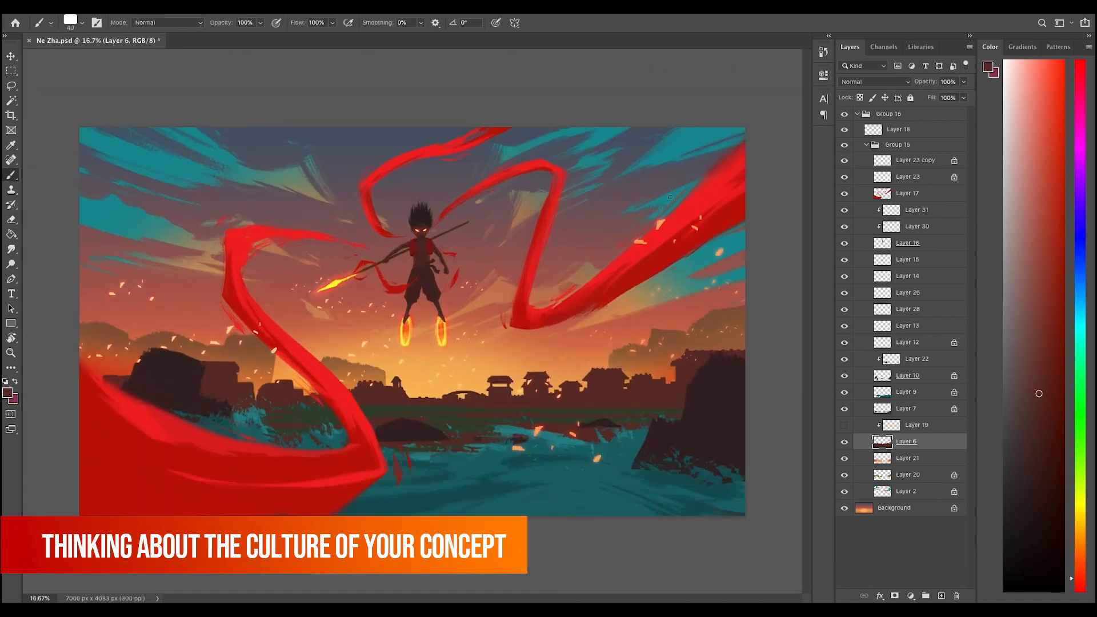
# - Move the small pointed-roof tower onto the rounded house silhouette on the other side of the red ribbon
pyautogui.scroll(2, 471, 360)
pyautogui.press('m')
pyautogui.moveTo(436, 364); pyautogui.dragTo(484, 397)
pyautogui.press('super+t')
pyautogui.moveTo(460, 382)
pyautogui.mouseDown()
pyautogui.moveTo(399, 334)
pyautogui.moveTo(230, 375)
pyautogui.mouseUp()
pyautogui.press('Return')
pyautogui.press('super+d')
pyautogui.press('super+minus')
pyautogui.press('super+minus')
pyautogui.press('super+minus')
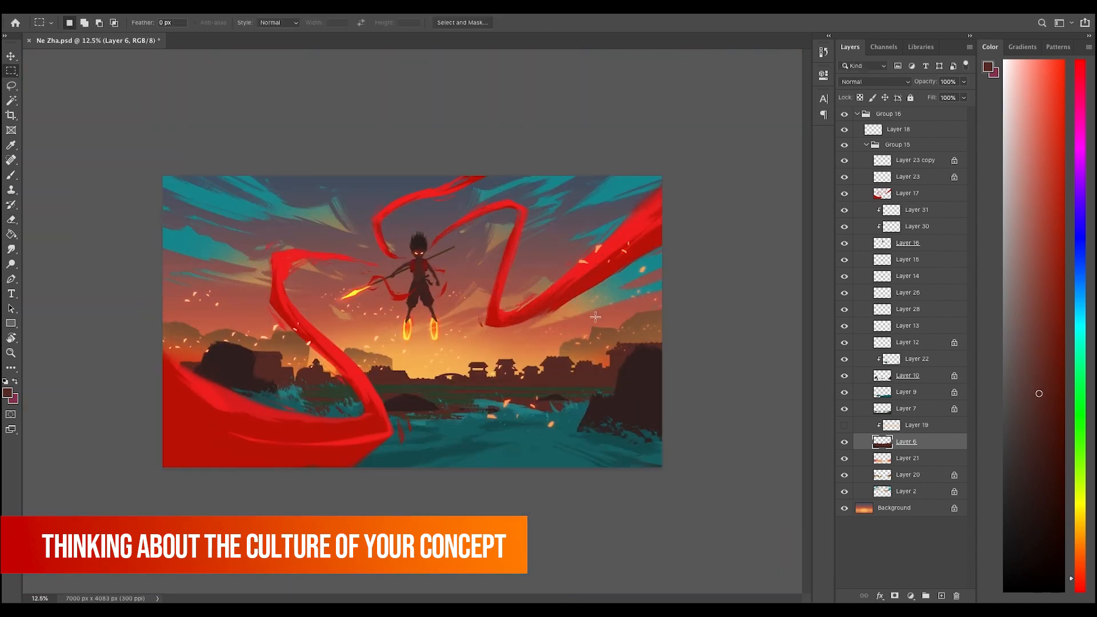
# - Rework the sloping wall next to the battlemented block into a stepped wall using the size 40 square brush and eraser
pyautogui.press('b')
pyautogui.press('super+plus')
pyautogui.press('super+plus')
pyautogui.press('super+plus')
pyautogui.moveTo(488, 362); pyautogui.dragTo(483, 333)
pyautogui.press('e')
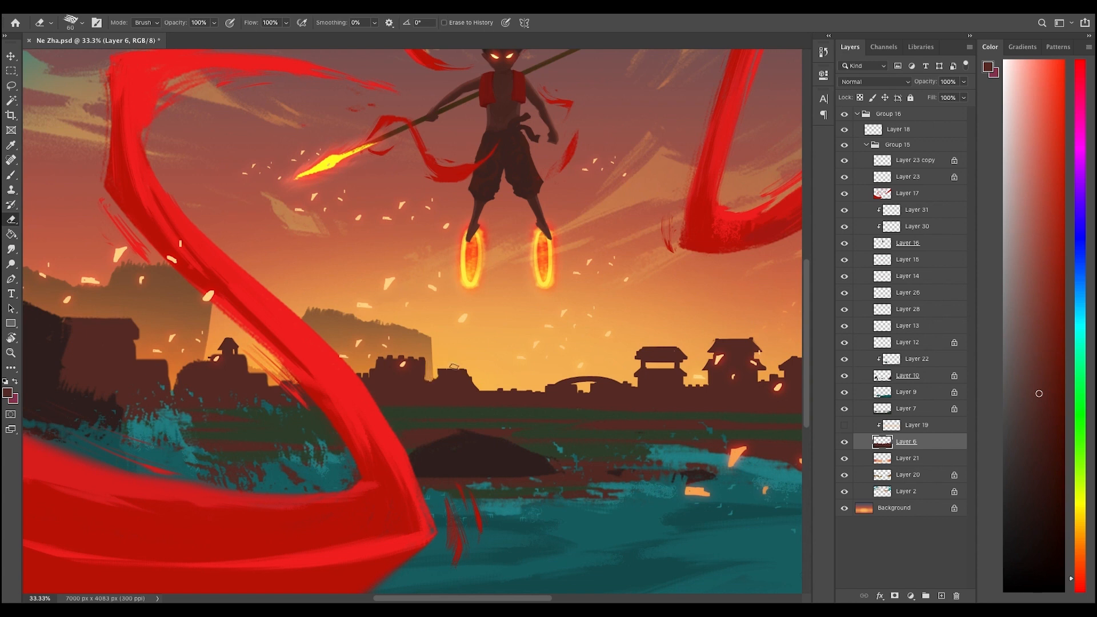
pyautogui.press('b')
pyautogui.press('super+minus')
pyautogui.press('super+minus')
pyautogui.press('super+plus')
pyautogui.press('super+plus')
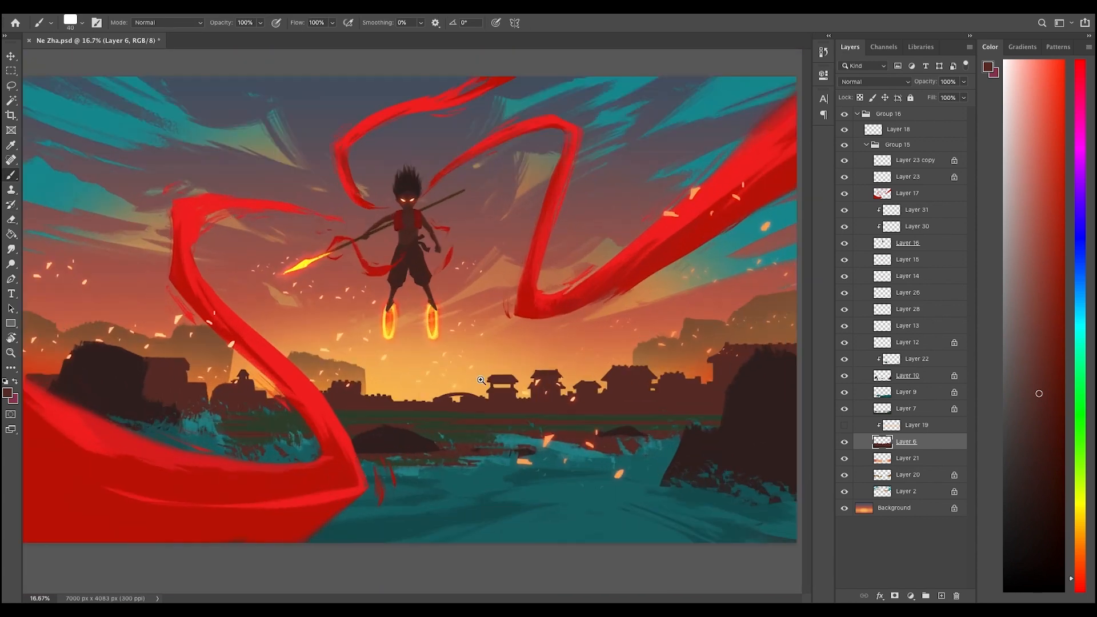
# - Paint a tiered, tiled roof onto the large building behind the left rock with the size 70 brush, trimming with a size 60 eraser
pyautogui.moveTo(525, 341); pyautogui.dragTo(651, 320)
pyautogui.press('super+minus')
pyautogui.press('super+minus')
pyautogui.press('super+minus')
pyautogui.press('e')
pyautogui.press('super+minus')
pyautogui.press('super+plus')
pyautogui.press('super+plus')
pyautogui.press('super+plus')
pyautogui.press('b')
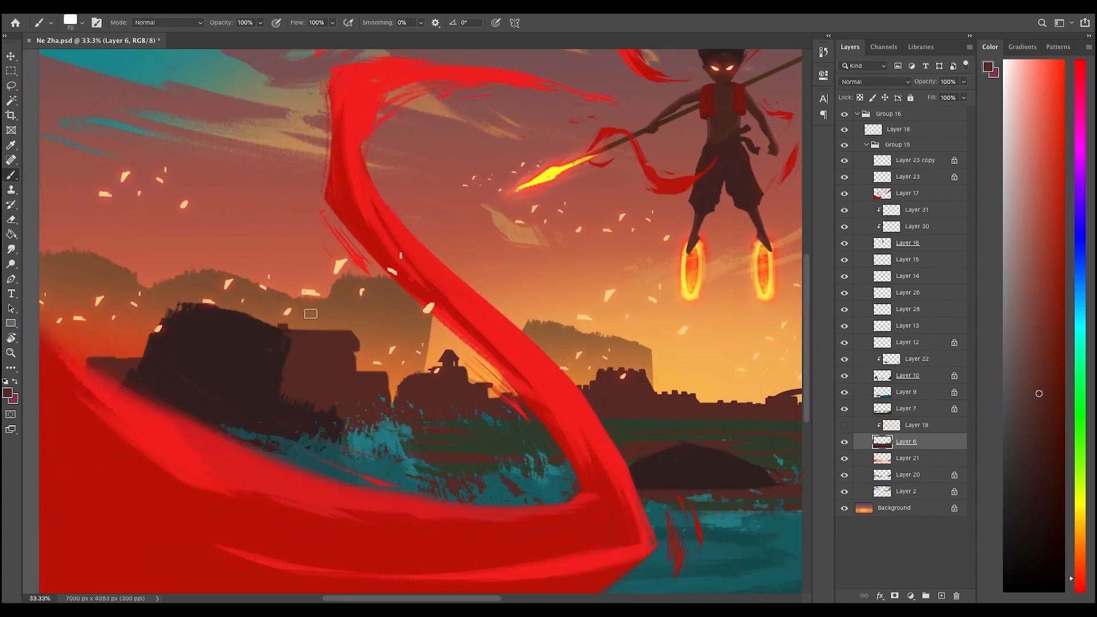
pyautogui.moveTo(339, 328); pyautogui.dragTo(339, 307)
pyautogui.press('e')
pyautogui.moveTo(291, 328)
pyautogui.mouseDown()
pyautogui.moveTo(291, 304)
pyautogui.moveTo(340, 310)
pyautogui.moveTo(333, 301)
pyautogui.moveTo(353, 317)
pyautogui.mouseUp()
pyautogui.press('b')
pyautogui.press('e')
pyautogui.press('super+minus')
pyautogui.press('super+minus')
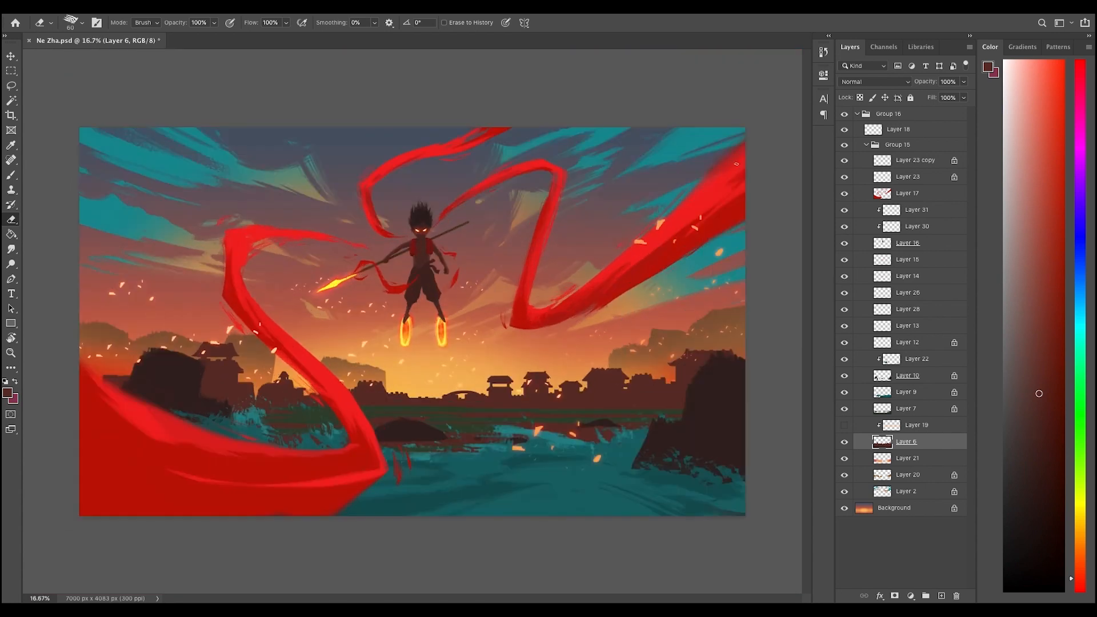
# - Trim the skyline edges around the central buildings and walls with the size 60 eraser, repainting the wall near the ribbon with the square brush
pyautogui.press('b')
pyautogui.press('super+plus')
pyautogui.press('e')
pyautogui.moveTo(688, 362); pyautogui.dragTo(729, 361)
pyautogui.moveTo(430, 365); pyautogui.dragTo(504, 366)
pyautogui.press('b')
pyautogui.moveTo(409, 380); pyautogui.dragTo(444, 382)
pyautogui.press('b')
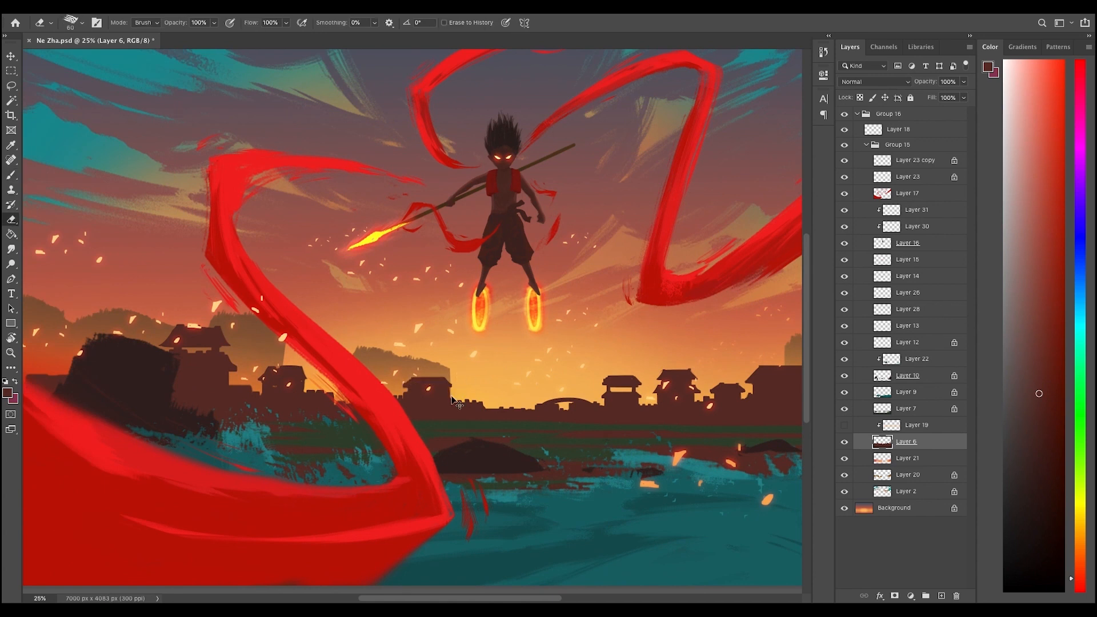
# - Examine the village silhouettes behind the left rock and ribbon, both up close and in the full composition
pyautogui.keyDown('alt'); pyautogui.click(566, 307); pyautogui.keyUp('alt')
pyautogui.keyDown('super'); pyautogui.click(274, 337); pyautogui.keyUp('super')
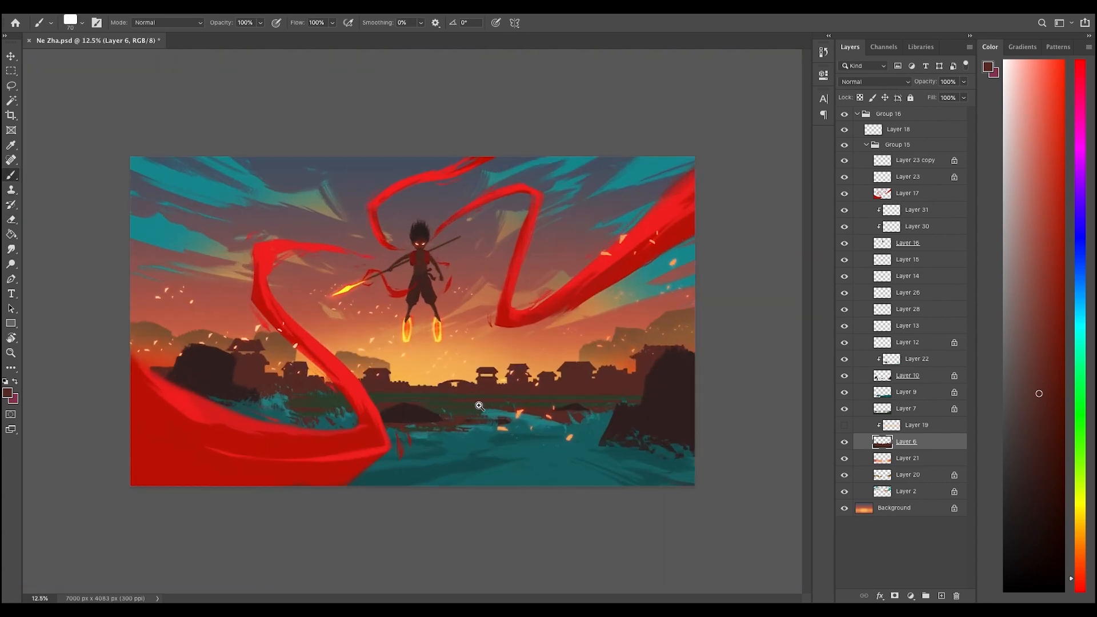
pyautogui.keyDown('super'); pyautogui.click(274, 338); pyautogui.keyUp('super')
pyautogui.keyDown('super'); pyautogui.click(274, 338); pyautogui.keyUp('super')
pyautogui.press('e')
pyautogui.press('b')
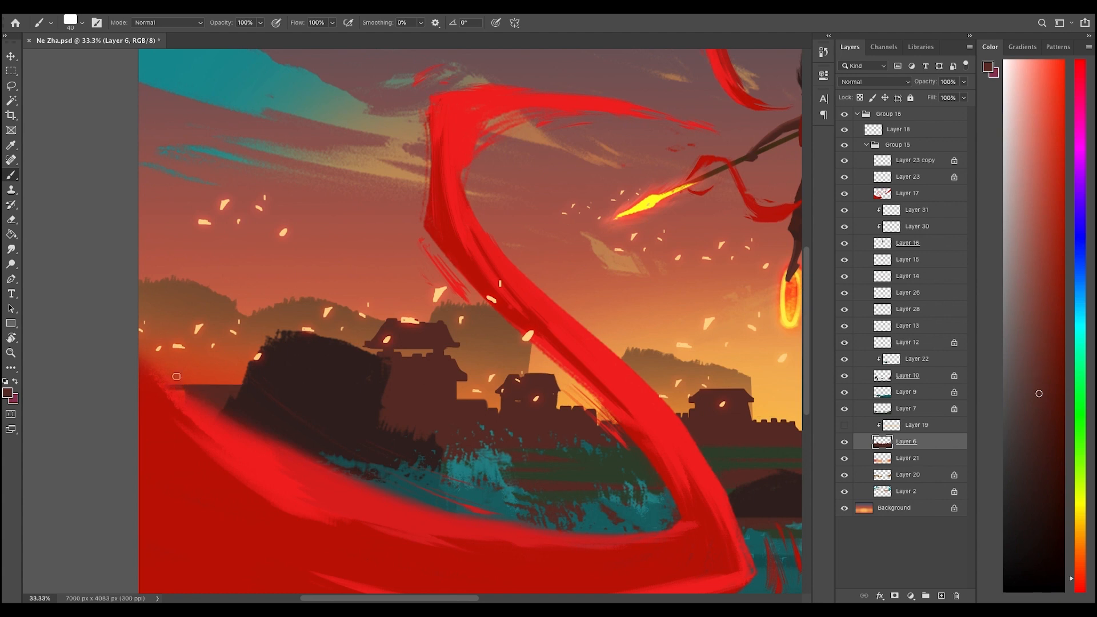
pyautogui.press('super+minus')
pyautogui.press('super+minus')
pyautogui.press('e')
pyautogui.press('b')
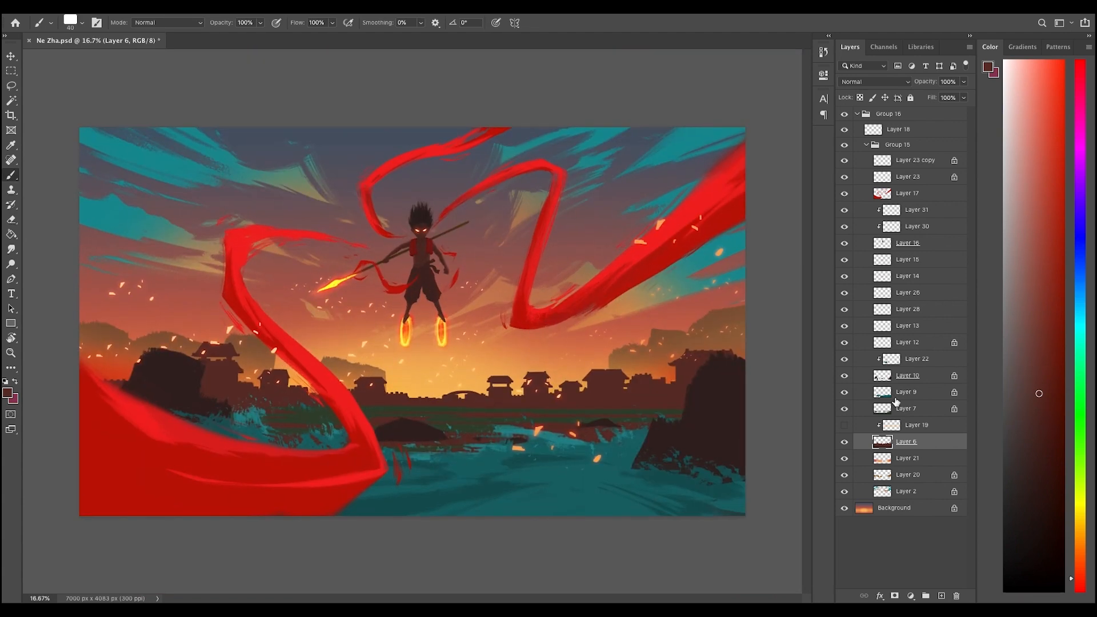
# - Repaint the distant mountains on Layer 20 in a warmer reddish brown with an enlarged square brush, comparing the strokes through undo and redo
pyautogui.click(908, 475)
pyautogui.keyDown('alt'); pyautogui.click(726, 337); pyautogui.keyUp('alt')
pyautogui.click(1081, 570)
pyautogui.press(']')
pyautogui.press(']')
pyautogui.press(']')
pyautogui.press(']')
pyautogui.press(']')
pyautogui.press(']')
pyautogui.press(']')
pyautogui.press(']')
pyautogui.press(']')
pyautogui.press(']')
pyautogui.press(']')
pyautogui.press(']')
pyautogui.press(']')
pyautogui.press(']')
pyautogui.click(1044, 322)
pyautogui.moveTo(631, 354); pyautogui.dragTo(744, 370)
pyautogui.moveTo(94, 343); pyautogui.dragTo(156, 401)
pyautogui.moveTo(229, 351); pyautogui.dragTo(400, 386)
pyautogui.press('super+z')
pyautogui.press('super+z')
pyautogui.press('super+z')
pyautogui.press('super+shift+z')
pyautogui.press('super+shift+z')
pyautogui.press('super+shift+z')
# - Extend the reddish-brown painting across the distant hills on both sides of the village, reducing the square brush to size 175
pyautogui.moveTo(726, 326); pyautogui.dragTo(634, 357)
pyautogui.moveTo(95, 340); pyautogui.dragTo(183, 349)
pyautogui.moveTo(629, 366); pyautogui.dragTo(738, 343)
pyautogui.moveTo(377, 374); pyautogui.dragTo(332, 366)
pyautogui.moveTo(257, 354); pyautogui.dragTo(95, 354)
pyautogui.press('[')
pyautogui.press('[')
pyautogui.press('[')
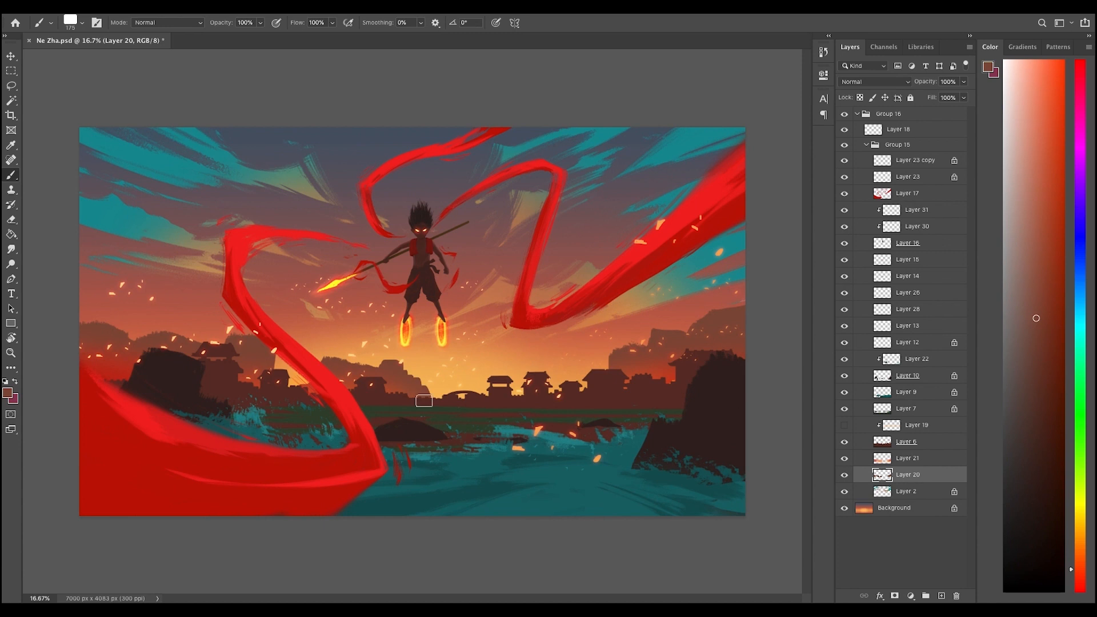
# - Lasso a piece of the distant hill above the small building beside the ribbon, free-transform it and deselect
pyautogui.press('super+minus')
pyautogui.press('super+minus')
pyautogui.press('super+equal')
pyautogui.press('super+minus')
pyautogui.press('super+equal')
pyautogui.press('super+equal')
pyautogui.press('e')
pyautogui.press('l')
pyautogui.moveTo(371, 366); pyautogui.dragTo(377, 388)
pyautogui.press('super+t')
pyautogui.press('Return')
pyautogui.press('super+d')
pyautogui.press('b')
pyautogui.press('super+minus')
pyautogui.press('super+minus')
pyautogui.press('super+equal')
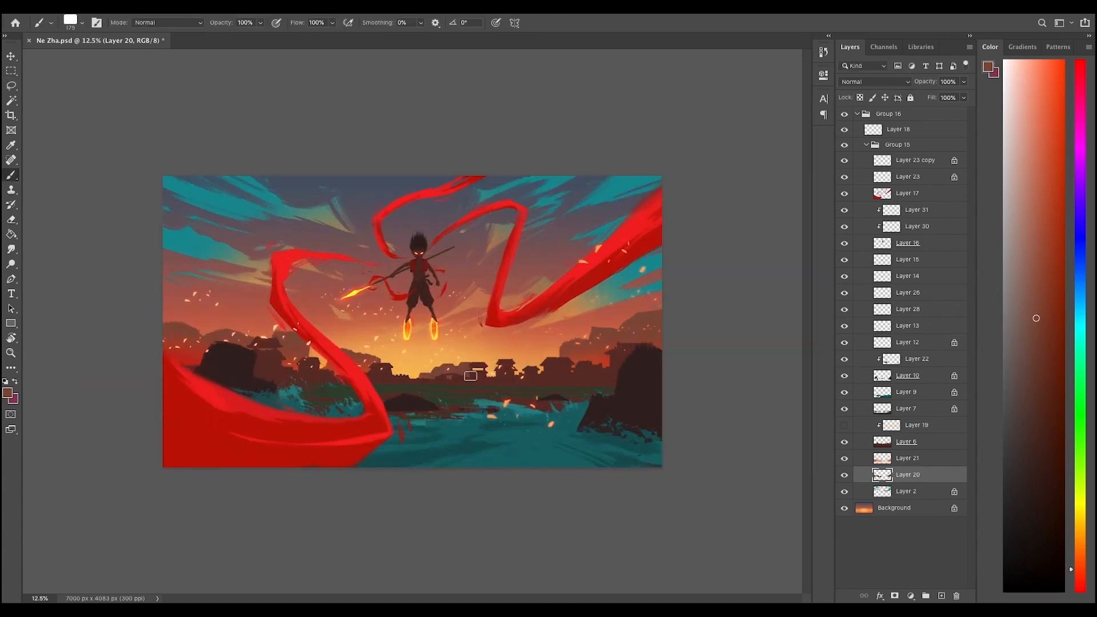
pyautogui.press('super+equal')
# - Lock Layer 20's transparent pixels and brush slightly varied reddish browns over the distant hills with the size 600 brush
pyautogui.press('/')
pyautogui.moveTo(680, 320); pyautogui.dragTo(637, 346)
pyautogui.click(1034, 306)
pyautogui.moveTo(323, 370)
pyautogui.mouseDown()
pyautogui.moveTo(335, 326)
pyautogui.moveTo(400, 326)
pyautogui.mouseUp()
pyautogui.click(1039, 306)
pyautogui.moveTo(304, 350); pyautogui.dragTo(388, 333)
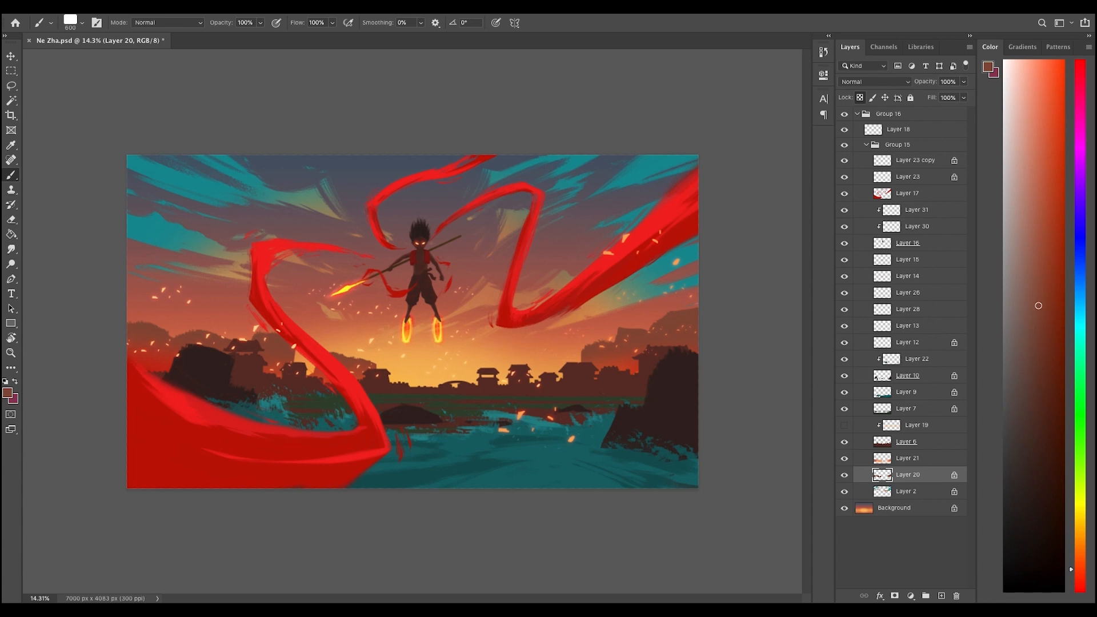
pyautogui.press('super+equal')
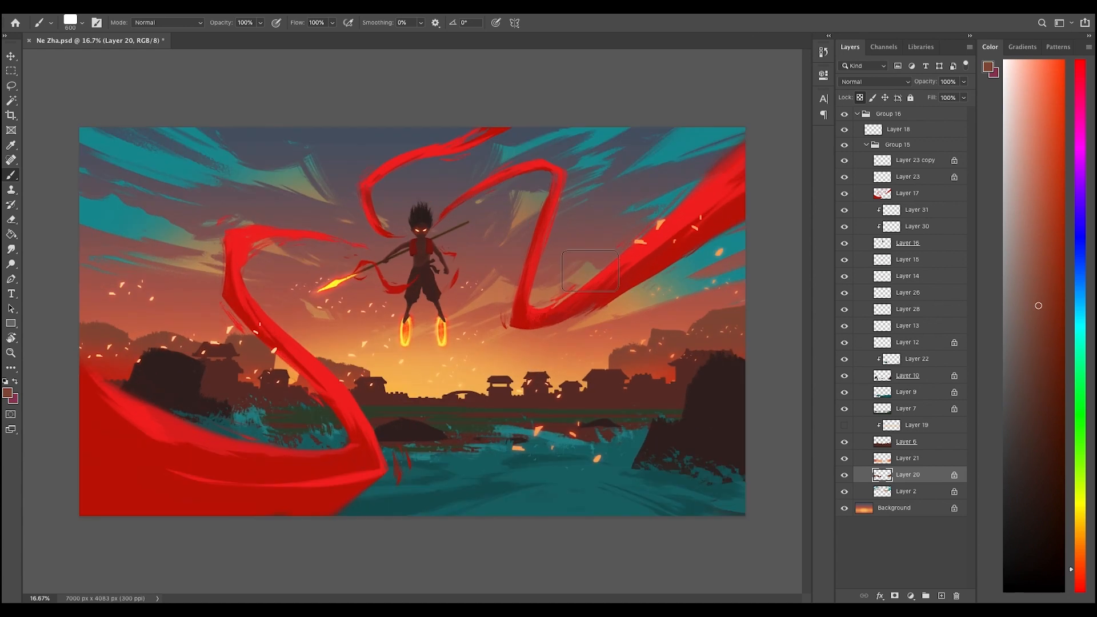
# - Move the ribbon and character layers, Layers 16, 17, 30 and 31, slightly down together with Free Transform
pyautogui.press('v')
pyautogui.click(864, 243)
pyautogui.keyDown('shift'); pyautogui.click(861, 210); pyautogui.keyUp('shift')
pyautogui.keyDown('shift'); pyautogui.click(861, 193); pyautogui.keyUp('shift')
pyautogui.press('super+t')
pyautogui.moveTo(484, 267); pyautogui.dragTo(484, 270)
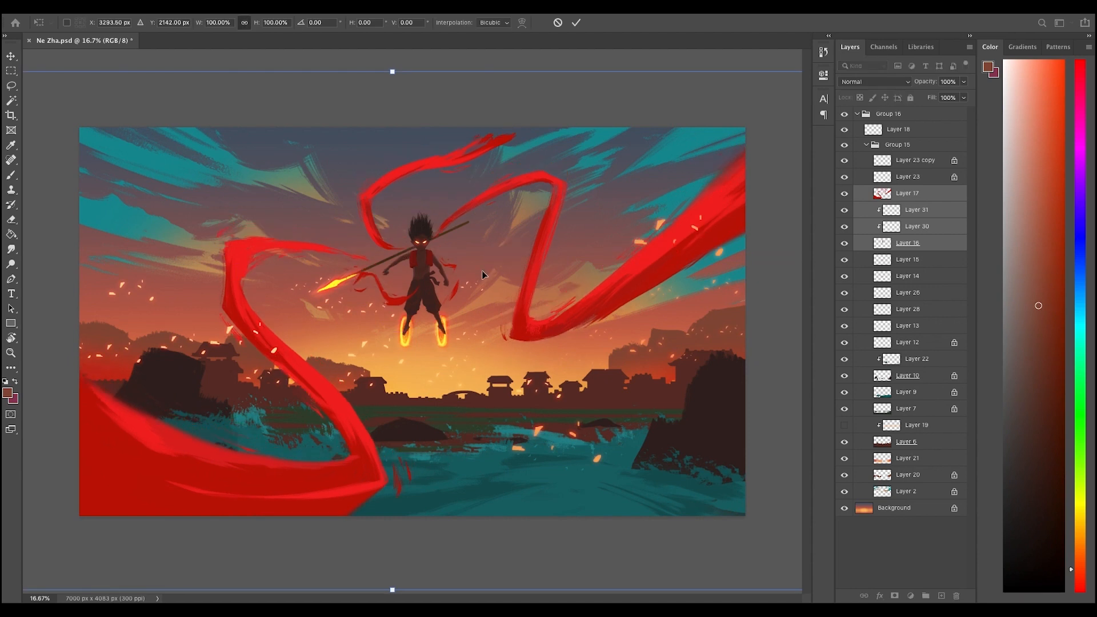
pyautogui.press('Return')
# - Move the spear and flaming ring layers down to realign them with the character
pyautogui.click(844, 312)
pyautogui.keyDown('shift'); pyautogui.click(860, 344); pyautogui.keyUp('shift')
pyautogui.press('super+t')
pyautogui.moveTo(523, 230)
pyautogui.mouseDown()
pyautogui.moveTo(522, 242)
pyautogui.moveTo(421, 276)
pyautogui.moveTo(464, 223)
pyautogui.mouseUp()
pyautogui.press('Return')
# - Extend the upper ribbon to the canvas edge on Layer 17 with sampled dark red and a textured brush, then erase rough edges
pyautogui.keyDown('super'); pyautogui.click(471, 143); pyautogui.keyUp('super')
pyautogui.press('b')
pyautogui.rightClick(549, 180)
pyautogui.click(634, 355)
pyautogui.keyDown('alt'); pyautogui.click(516, 113); pyautogui.keyUp('alt')
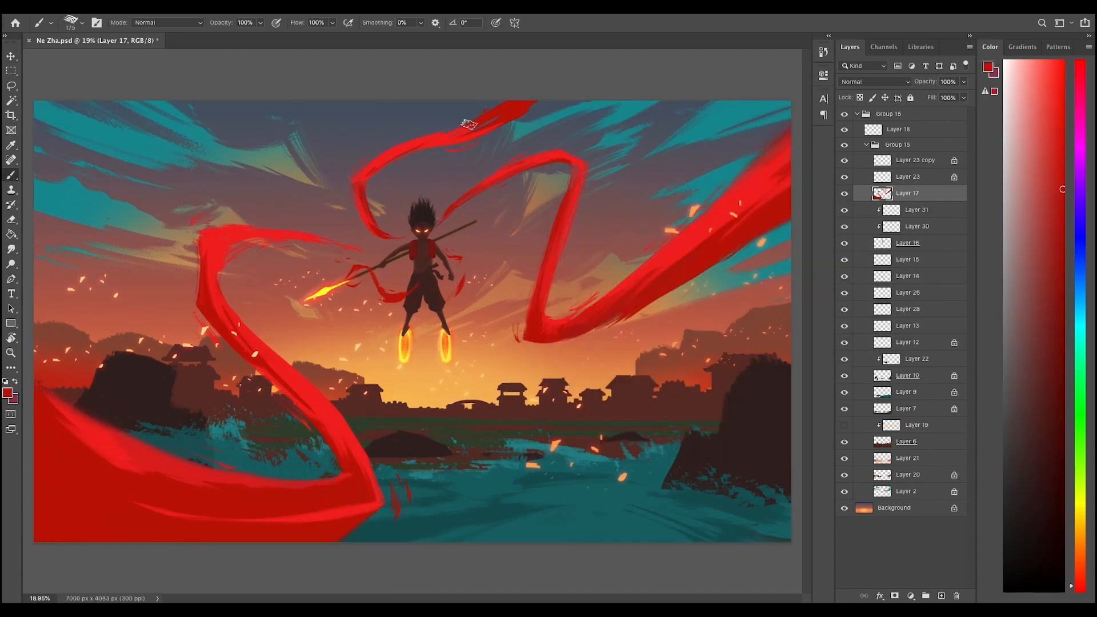
pyautogui.moveTo(468, 124); pyautogui.dragTo(503, 103)
pyautogui.moveTo(635, 132); pyautogui.dragTo(612, 132)
pyautogui.moveTo(514, 217); pyautogui.dragTo(566, 211)
pyautogui.press('e')
pyautogui.moveTo(324, 189); pyautogui.dragTo(382, 178)
# - Lock Layer 17's transparent pixels and blend sampled bright red into the upper ribbon with a size 300 soft brush
pyautogui.press('b')
pyautogui.press('/')
pyautogui.keyDown('alt'); pyautogui.click(423, 159); pyautogui.keyUp('alt')
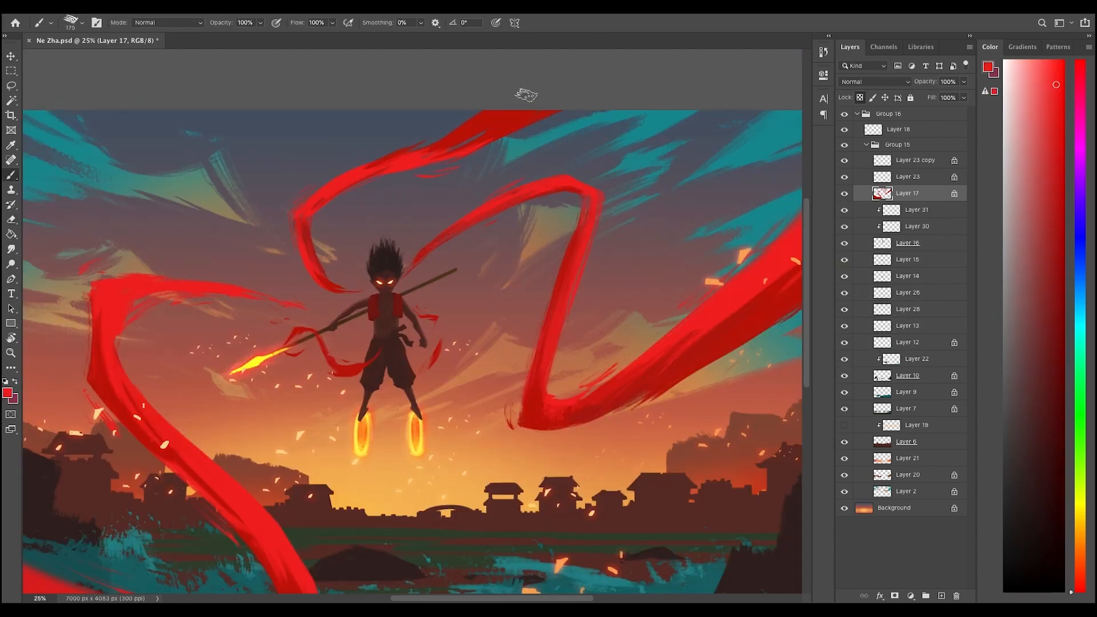
pyautogui.press('super+minus')
pyautogui.rightClick(561, 161)
pyautogui.click(707, 280)
pyautogui.moveTo(462, 150); pyautogui.dragTo(424, 163)
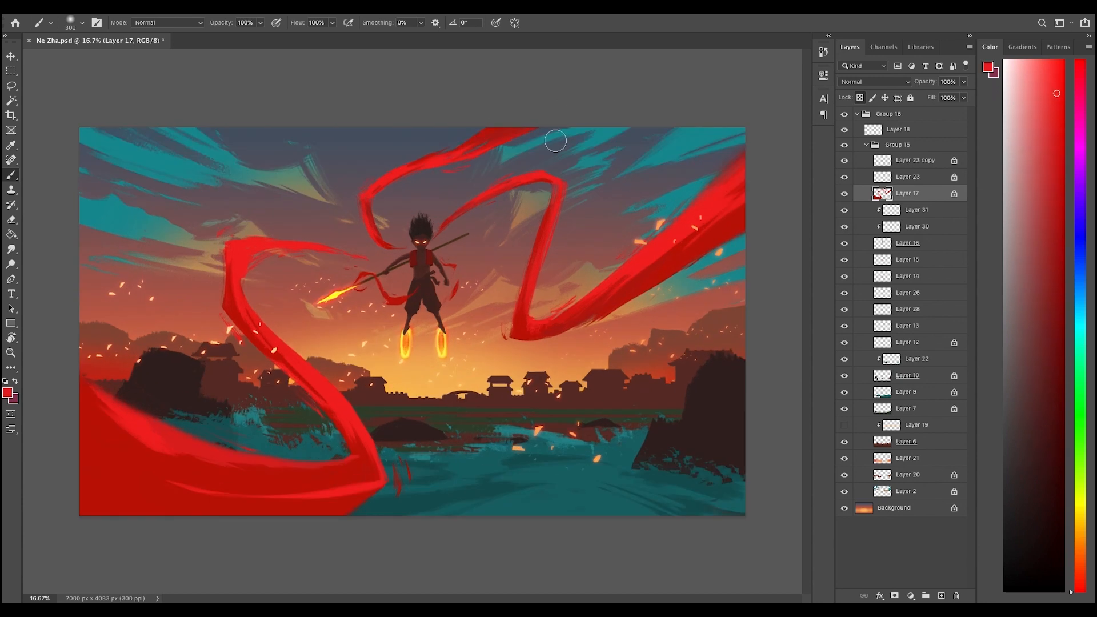
# - Unlock Layer 17's transparent pixels and trim the upper ribbon's edge near the canvas top with a size 200 textured eraser
pyautogui.press('/')
pyautogui.press('e')
pyautogui.press('b')
pyautogui.rightClick(506, 127)
pyautogui.click(593, 300)
pyautogui.press('e')
pyautogui.moveTo(498, 134)
pyautogui.mouseDown()
pyautogui.moveTo(443, 154)
pyautogui.moveTo(522, 136)
pyautogui.mouseUp()
pyautogui.press('b')
pyautogui.press('e')
pyautogui.press('super+minus')
pyautogui.press('super+equal')
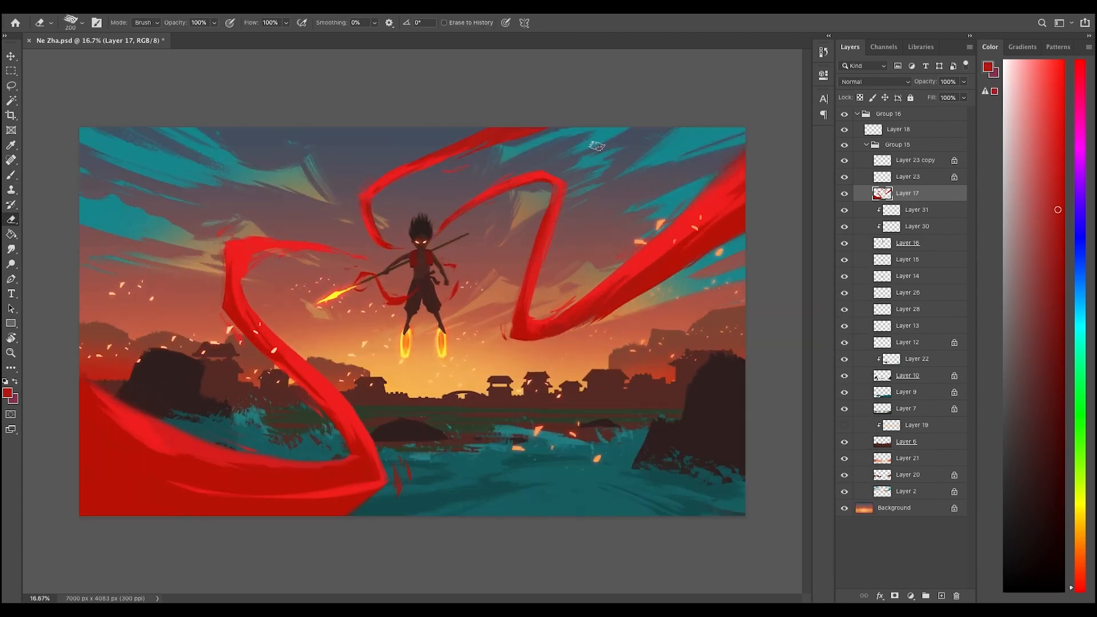
# - Touch up the upper ribbon loops with sampled bright reds using the size 125 textured brush
pyautogui.press('b')
pyautogui.press('super+minus')
pyautogui.keyDown('alt'); pyautogui.click(407, 191); pyautogui.keyUp('alt')
pyautogui.press('e')
pyautogui.press('b')
pyautogui.press('super+equal')
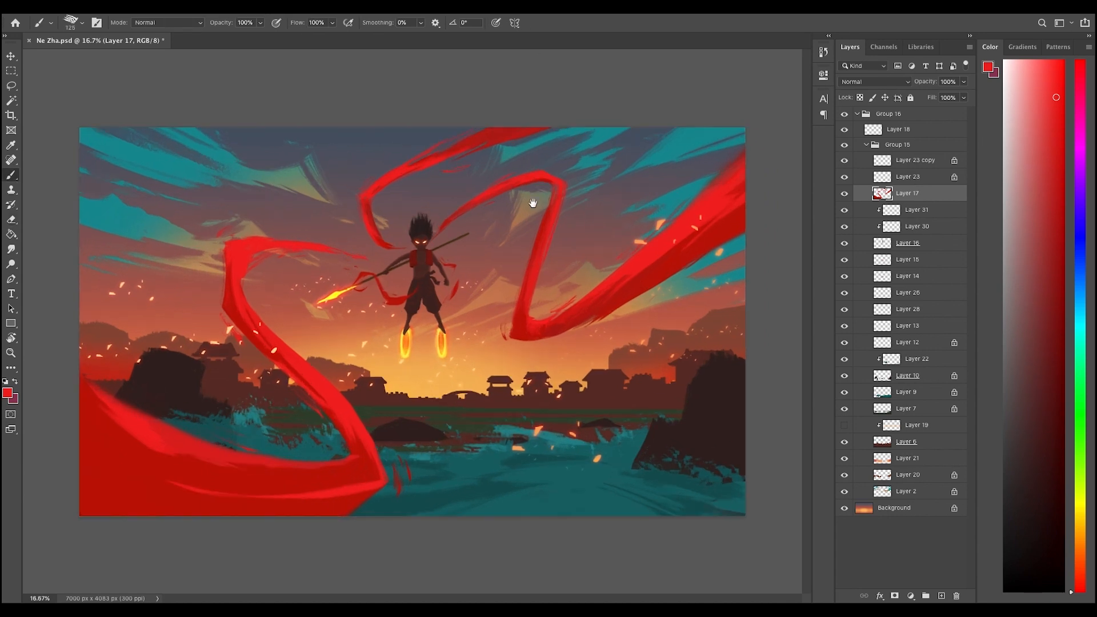
pyautogui.keyDown('alt'); pyautogui.click(541, 177); pyautogui.keyUp('alt')
# - Show Layer 19, lock its transparent pixels and paint sampled orange haze across the village silhouettes with the size 700 textured brush
pyautogui.click(845, 425)
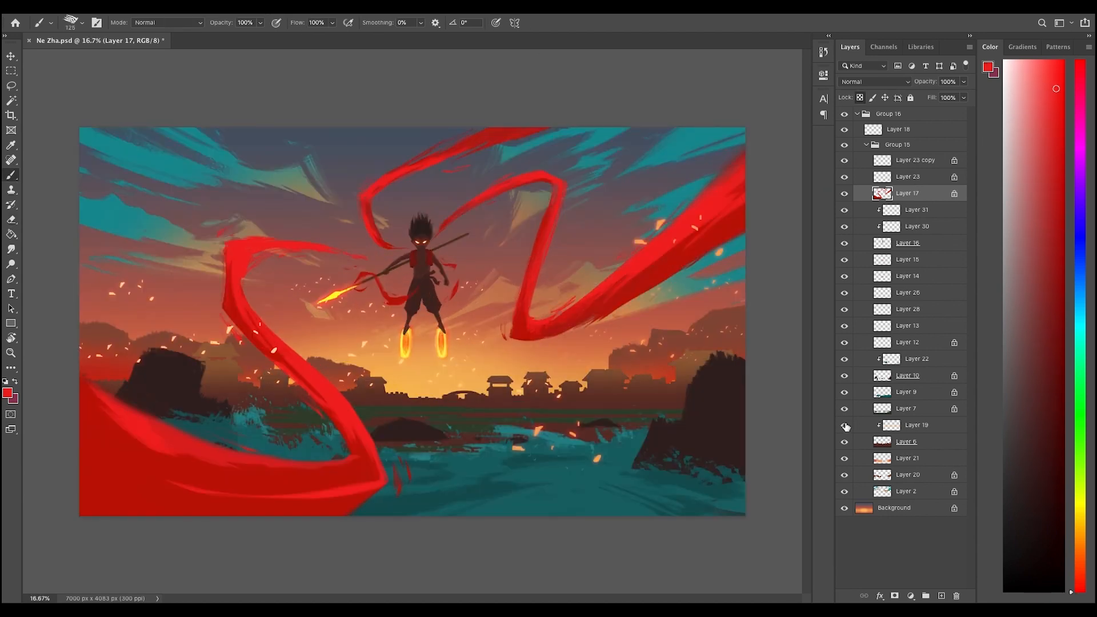
pyautogui.click(914, 425)
pyautogui.click(860, 98)
pyautogui.keyDown('alt'); pyautogui.click(649, 322); pyautogui.keyUp('alt')
pyautogui.press(']')
pyautogui.press(']')
pyautogui.press(']')
pyautogui.press(']')
pyautogui.press(']')
pyautogui.press(']')
pyautogui.press(']')
pyautogui.press(']')
pyautogui.press(']')
pyautogui.moveTo(693, 365)
pyautogui.mouseDown()
pyautogui.moveTo(591, 384)
pyautogui.moveTo(207, 366)
pyautogui.mouseUp()
pyautogui.scroll(2, 424, 291)
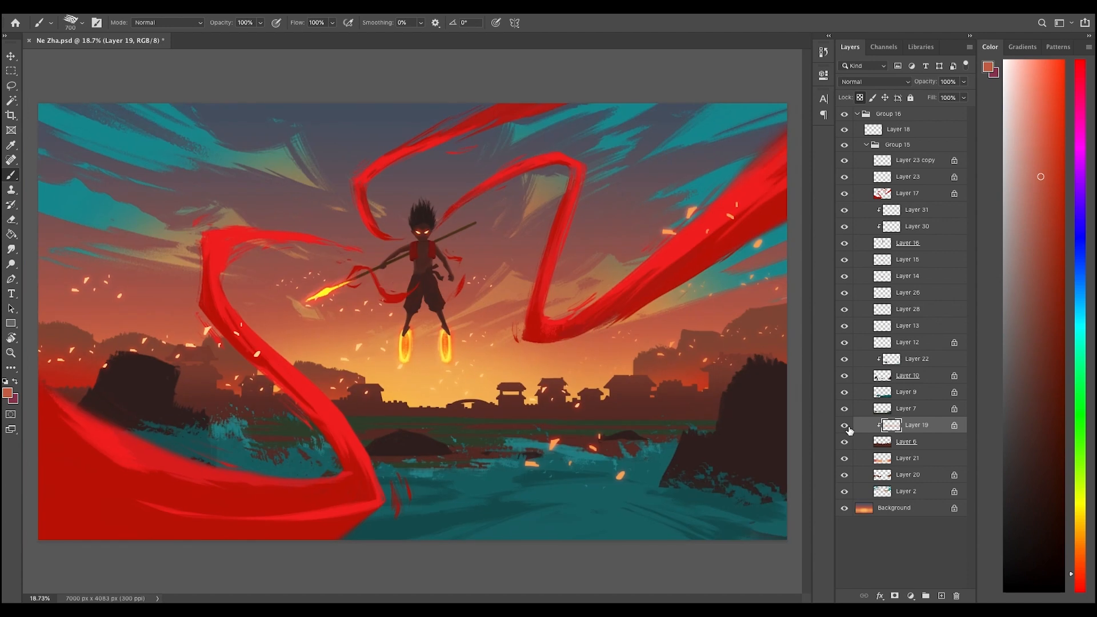
# - Compare the village with Layer 19 hidden and shown, and shift its haze downward with Free Transform
pyautogui.click(844, 425)
pyautogui.scroll(-4, 424, 291)
pyautogui.scroll(3, 424, 292)
pyautogui.click(845, 425)
pyautogui.press('super+t')
pyautogui.moveTo(413, 278); pyautogui.dragTo(413, 367)
pyautogui.press('Return')
pyautogui.press('b')
pyautogui.scroll(1, 171, 380)
# - Place Layer 19 between Layer 10 and Layer 9 in the layer stack and nudge its haze slightly down
pyautogui.moveTo(890, 423); pyautogui.dragTo(913, 389)
pyautogui.press('super+t')
pyautogui.moveTo(709, 396); pyautogui.dragTo(709, 409)
pyautogui.press('Return')
# - Paint sampled light orange haze across the village on Layer 19 and move it lower with Free Transform
pyautogui.keyDown('alt'); pyautogui.click(436, 385); pyautogui.keyUp('alt')
pyautogui.moveTo(229, 407)
pyautogui.mouseDown()
pyautogui.moveTo(697, 409)
pyautogui.moveTo(343, 407)
pyautogui.mouseUp()
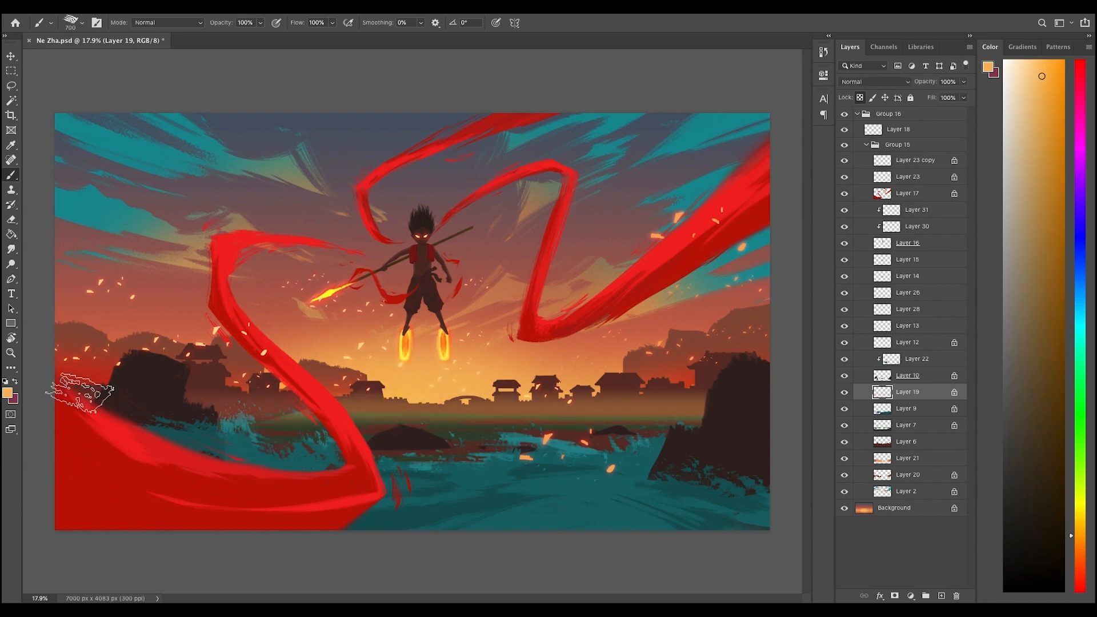
pyautogui.scroll(-5, 413, 366)
pyautogui.scroll(4, 413, 366)
pyautogui.press('super+t')
pyautogui.moveTo(413, 379); pyautogui.dragTo(424, 396)
pyautogui.press('Return')
pyautogui.scroll(-2, 423, 397)
# - Reduce Layer 19's opacity to 63% and nudge its haze further down with Free Transform
pyautogui.moveTo(931, 82); pyautogui.dragTo(910, 88)
pyautogui.scroll(3, 485, 388)
pyautogui.press('super+t')
pyautogui.moveTo(485, 390); pyautogui.dragTo(486, 404)
pyautogui.press('Return')
pyautogui.scroll(-4, 515, 383)
pyautogui.press('e')
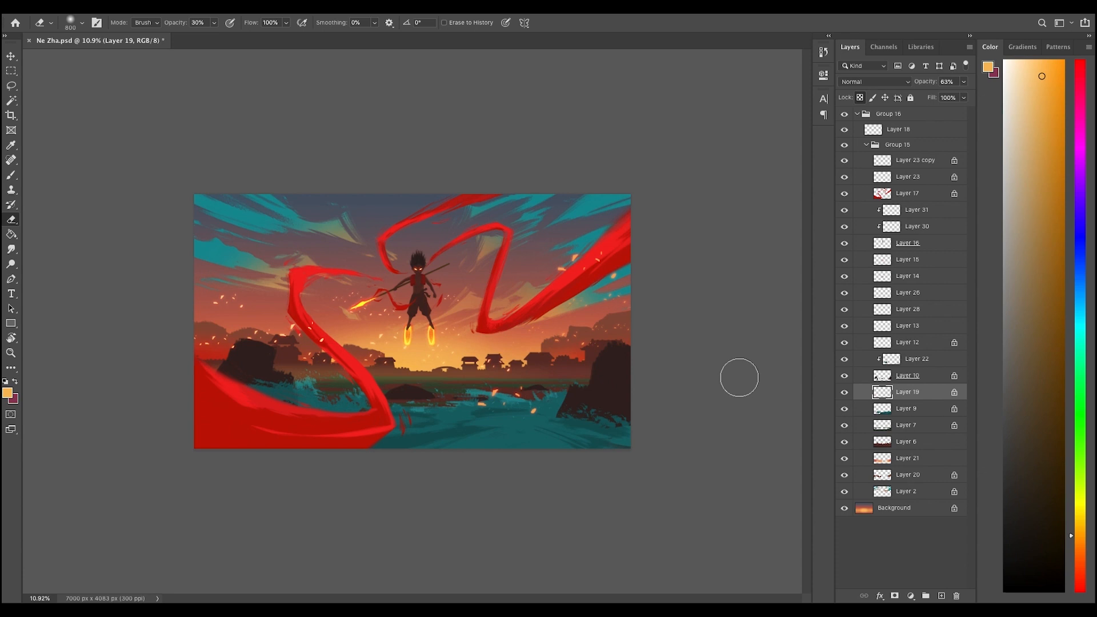
# - Compare the village with Layer 19 hidden and shown, and set the layer's opacity to 70%
pyautogui.scroll(3, 620, 397)
pyautogui.click(844, 392)
pyautogui.click(845, 393)
pyautogui.moveTo(923, 82); pyautogui.dragTo(928, 83)
pyautogui.scroll(-5, 452, 340)
pyautogui.scroll(4, 452, 340)
pyautogui.scroll(-1, 451, 340)
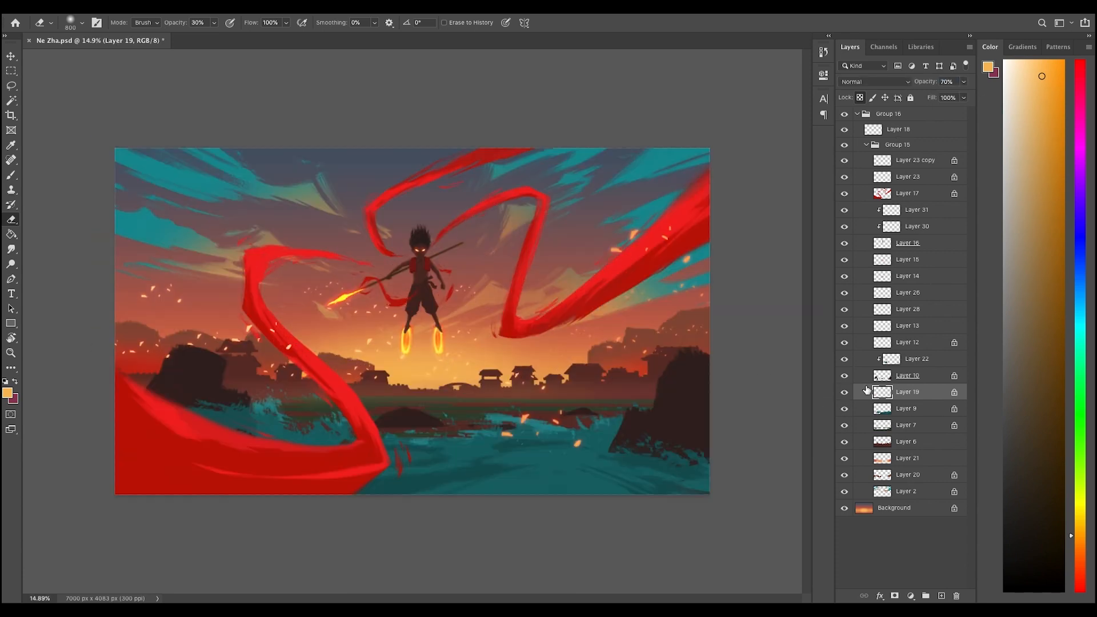
# - Unlock the transparent pixels of hill Layer 20 and brush sampled colour along the distant hills near the large dark rock
pyautogui.press('v')
pyautogui.click(677, 322)
pyautogui.press('/')
pyautogui.press('b')
pyautogui.keyDown('alt'); pyautogui.click(681, 315); pyautogui.keyUp('alt')
pyautogui.moveTo(684, 311); pyautogui.dragTo(654, 299)
pyautogui.scroll(1, 657, 343)
pyautogui.keyDown('alt'); pyautogui.click(658, 343); pyautogui.keyUp('alt')
# - Refine the distant hill outline beyond the village with the size 200 textured brush and the Eraser
pyautogui.press('[')
pyautogui.press('[')
pyautogui.press('[')
pyautogui.press('[')
pyautogui.press('[')
pyautogui.press('[')
pyautogui.press('[')
pyautogui.press('[')
pyautogui.press('[')
pyautogui.press('[')
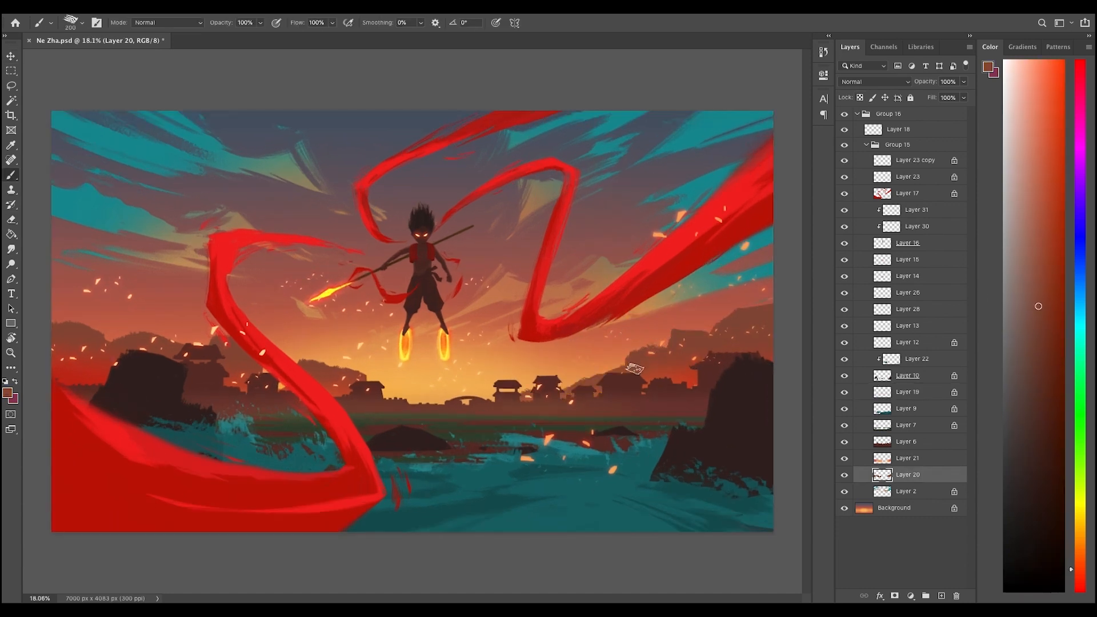
pyautogui.scroll(-1, 634, 368)
pyautogui.press('e')
pyautogui.press('b')
pyautogui.press('super+minus')
pyautogui.press('super+plus')
# - Paint another distant hill behind the central village houses on Layer 20 and clean up its edge
pyautogui.moveTo(478, 382); pyautogui.dragTo(552, 366)
pyautogui.press('super+minus')
pyautogui.press('super+minus')
pyautogui.press('super+plus')
pyautogui.press('super+plus')
pyautogui.press('e')
pyautogui.press('b')
pyautogui.press('super+minus')
pyautogui.press('super+plus')
# - Lock Layer 20's transparent pixels and glaze its hills with sampled orange on a new clipped layer, using a soft size 900 brush at 10% opacity
pyautogui.press('/')
pyautogui.keyDown('alt'); pyautogui.click(480, 370); pyautogui.keyUp('alt')
pyautogui.rightClick(913, 475)
pyautogui.click(960, 329)
pyautogui.press(']')
pyautogui.press(']')
pyautogui.press(']')
pyautogui.moveTo(497, 394)
pyautogui.mouseDown()
pyautogui.moveTo(526, 390)
pyautogui.moveTo(477, 382)
pyautogui.mouseUp()
pyautogui.press('super+z')
pyautogui.press('1')
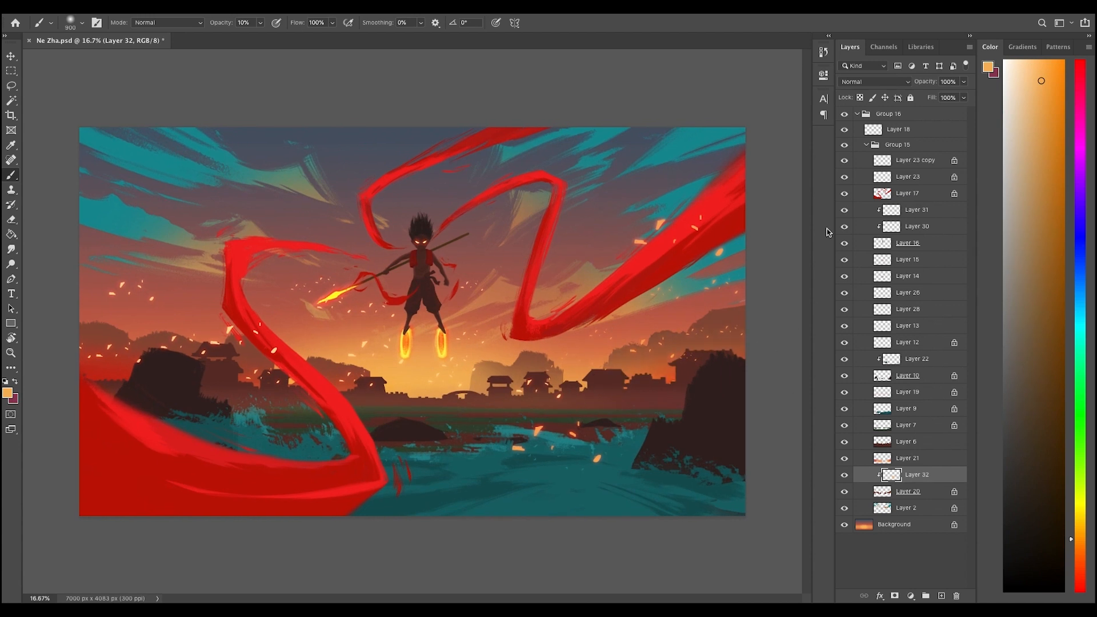
pyautogui.press('super+minus')
pyautogui.press('super+minus')
pyautogui.press('super+plus')
# - Soften Layer 21's overlay glow over the far hills with the Eraser and resample the sunset orange for the brush
pyautogui.hotkey('alt', ']')
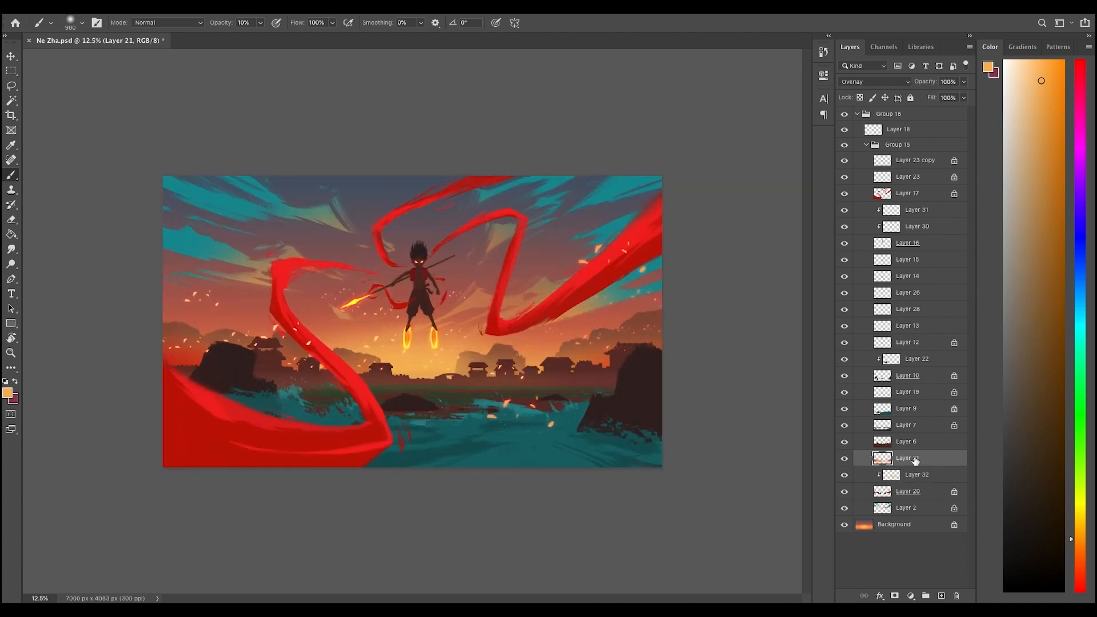
pyautogui.keyDown('alt'); pyautogui.click(459, 394); pyautogui.keyUp('alt')
pyautogui.press('e')
pyautogui.rightClick(612, 304)
pyautogui.doubleClick(789, 426)
pyautogui.press('b')
pyautogui.press('e')
pyautogui.moveTo(174, 349); pyautogui.dragTo(213, 356)
pyautogui.press('b')
pyautogui.keyDown('alt'); pyautogui.click(433, 347); pyautogui.keyUp('alt')
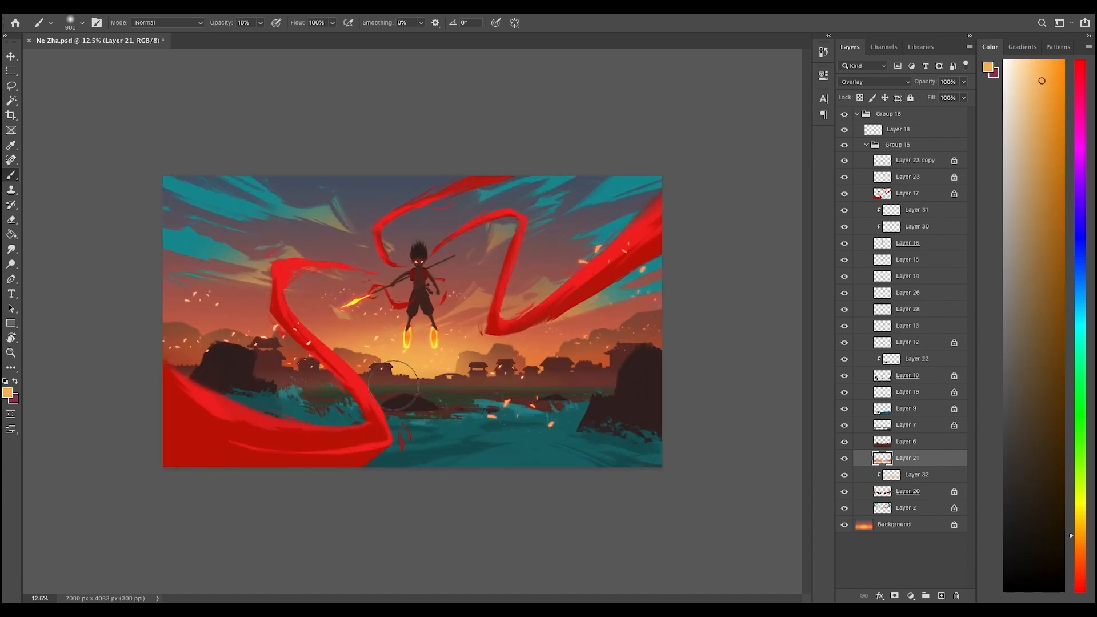
# - Select Layer 20 and compare the hills with the clipped Layer 32 glaze hidden and shown
pyautogui.click(915, 491)
pyautogui.click(845, 475)
pyautogui.click(844, 475)
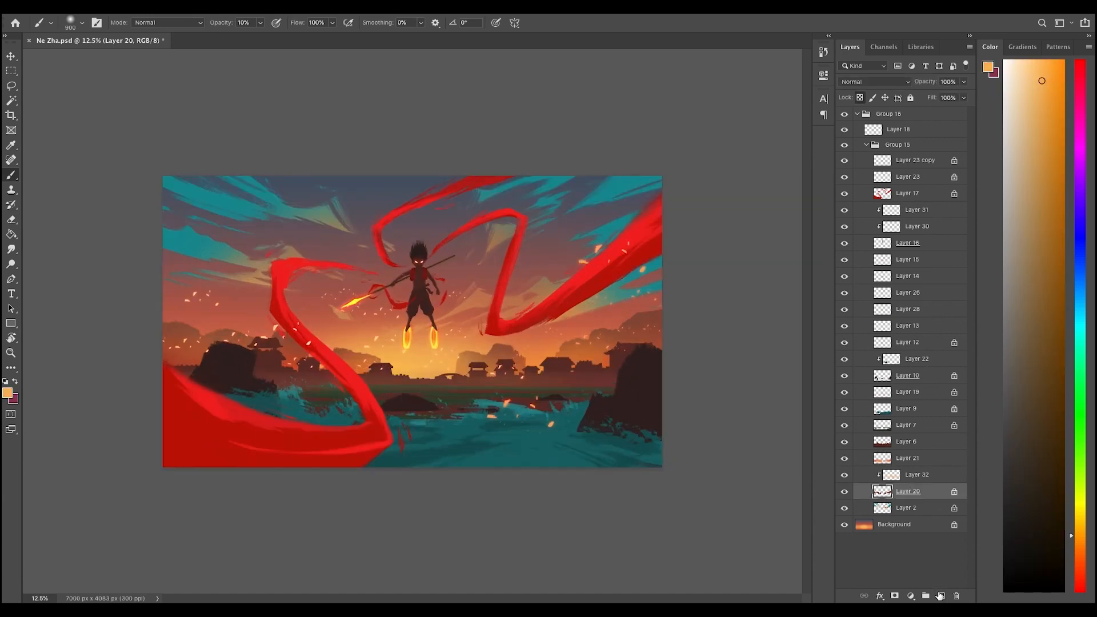
# - Add a clipped layer directly above Layer 20 with sampled dark brown and 20% brush opacity, and select ribbon Layer 17
pyautogui.click(941, 596)
pyautogui.keyDown('alt'); pyautogui.click(619, 350); pyautogui.keyUp('alt')
pyautogui.press('2')
pyautogui.scroll(-2, 662, 399)
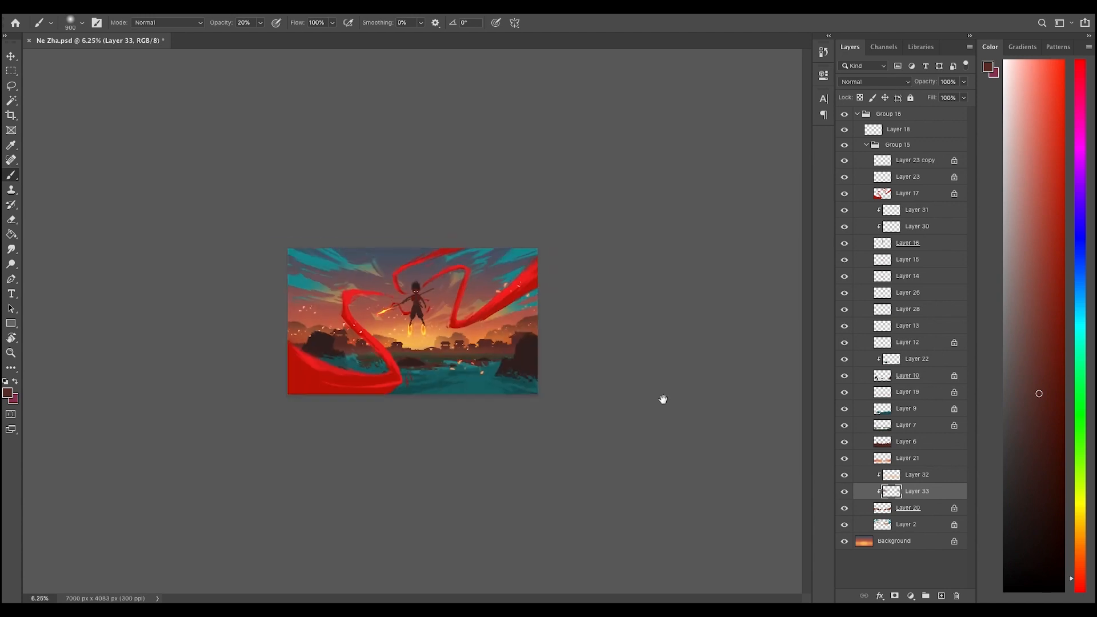
pyautogui.scroll(3, 661, 424)
pyautogui.keyDown('ctrl'); pyautogui.click(666, 238); pyautogui.keyUp('ctrl')
pyautogui.hotkey('ctrl', 't')
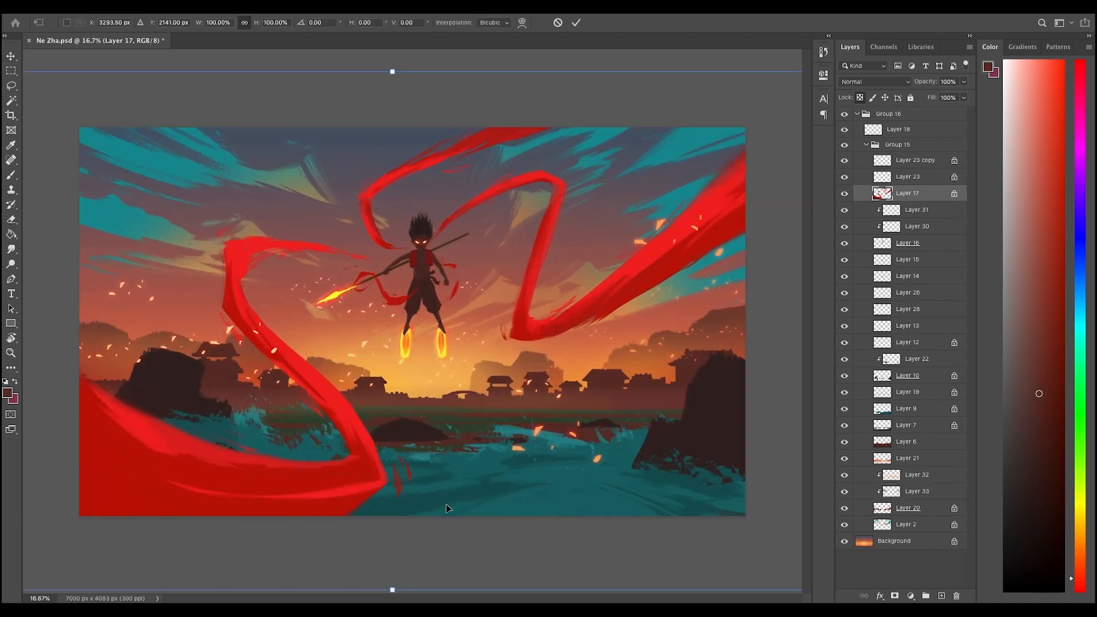
pyautogui.hotkey('ctrl', '-')
pyautogui.moveTo(398, 523); pyautogui.dragTo(403, 515)
pyautogui.hotkey('ctrl', 'z')
pyautogui.press('Escape')
# - Lasso the large lower ribbon sweep on Layer 17 and squash it slightly upward with Free Transform
pyautogui.moveTo(662, 180); pyautogui.dragTo(596, 426)
pyautogui.hotkey('ctrl', 't')
pyautogui.moveTo(398, 523); pyautogui.dragTo(398, 511)
pyautogui.press('Return')
pyautogui.scroll(2, 394, 260)
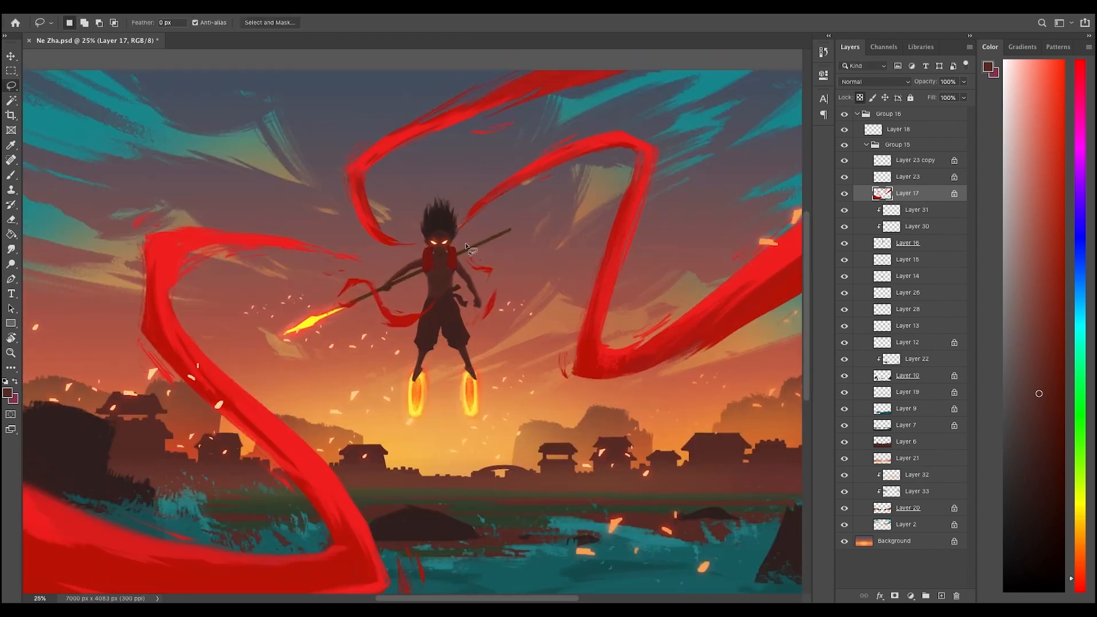
# - Lasso the small ribbon piece beside the character's shoulder and adjust it with Free Transform
pyautogui.moveTo(464, 241); pyautogui.dragTo(466, 256)
pyautogui.hotkey('ctrl', 't')
pyautogui.scroll(2, 456, 257)
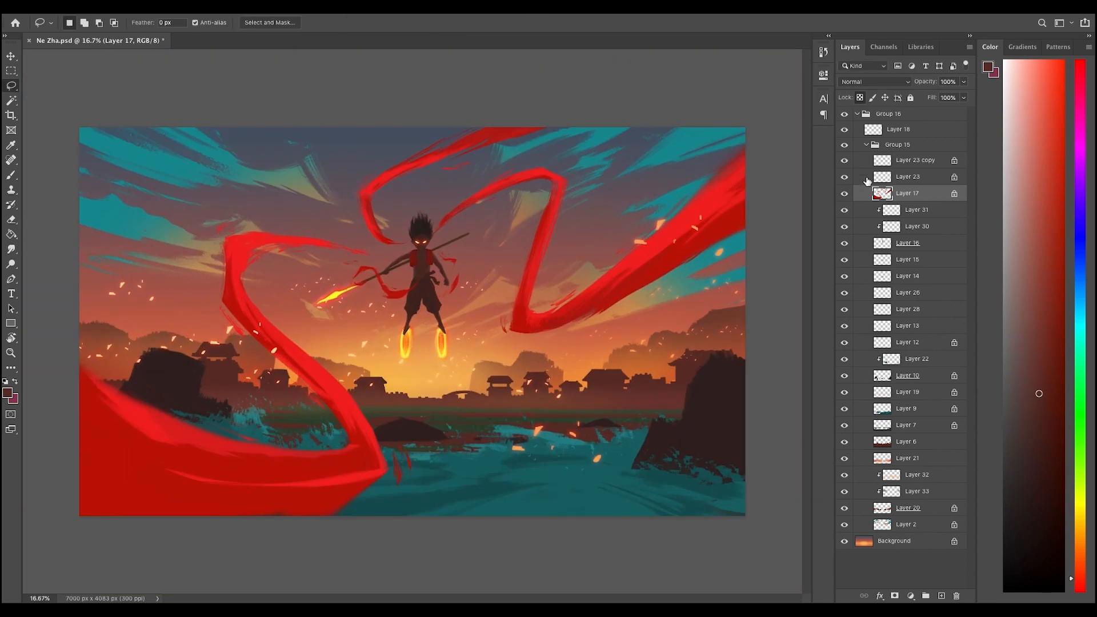
# - Fill a strip along the canvas's lower edge with dark grey on a new layer above Layer 18
pyautogui.hotkey('ctrl', 'shift', 'alt', 'n')
pyautogui.press('m')
pyautogui.moveTo(763, 531); pyautogui.dragTo(7, 507)
pyautogui.press('g')
pyautogui.click(395, 512)
pyautogui.hotkey('ctrl', 'd')
pyautogui.hotkey('ctrl', '-')
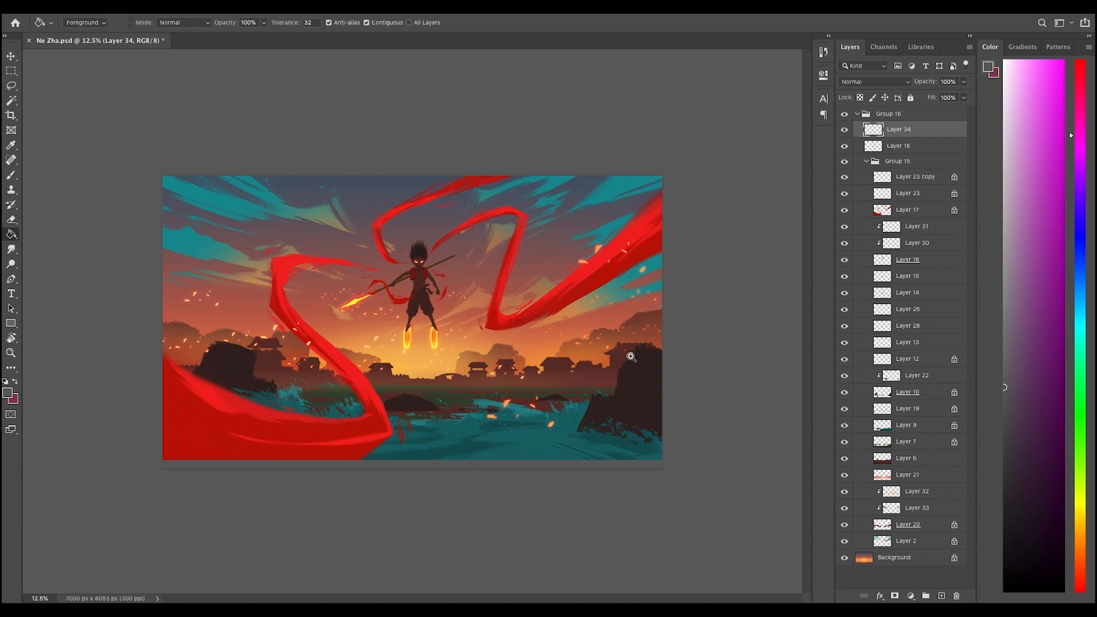
# - Lasso part of the upper ribbon loop on Layer 17 and adjust its shape with Free Transform
pyautogui.hotkey('ctrl', '+')
pyautogui.hotkey('ctrl', '+')
pyautogui.press('v')
pyautogui.click(469, 107)
pyautogui.press('l')
pyautogui.moveTo(550, 102); pyautogui.dragTo(546, 97)
pyautogui.hotkey('ctrl', 't')
pyautogui.press('Return')
pyautogui.hotkey('ctrl', 'd')
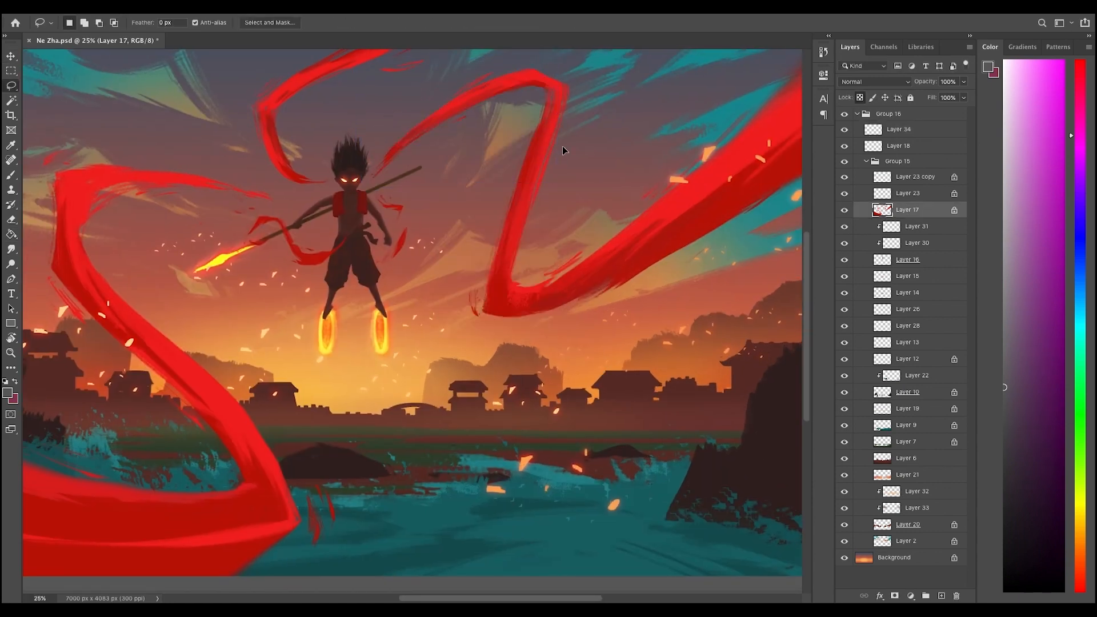
# - Unlock Layer 17's transparent pixels and touch up the upper ribbon loop with sampled reds and the size 125 textured brush
pyautogui.keyDown('alt'); pyautogui.click(556, 164); pyautogui.keyUp('alt')
pyautogui.press('b')
pyautogui.keyDown('alt'); pyautogui.click(432, 155); pyautogui.keyUp('alt')
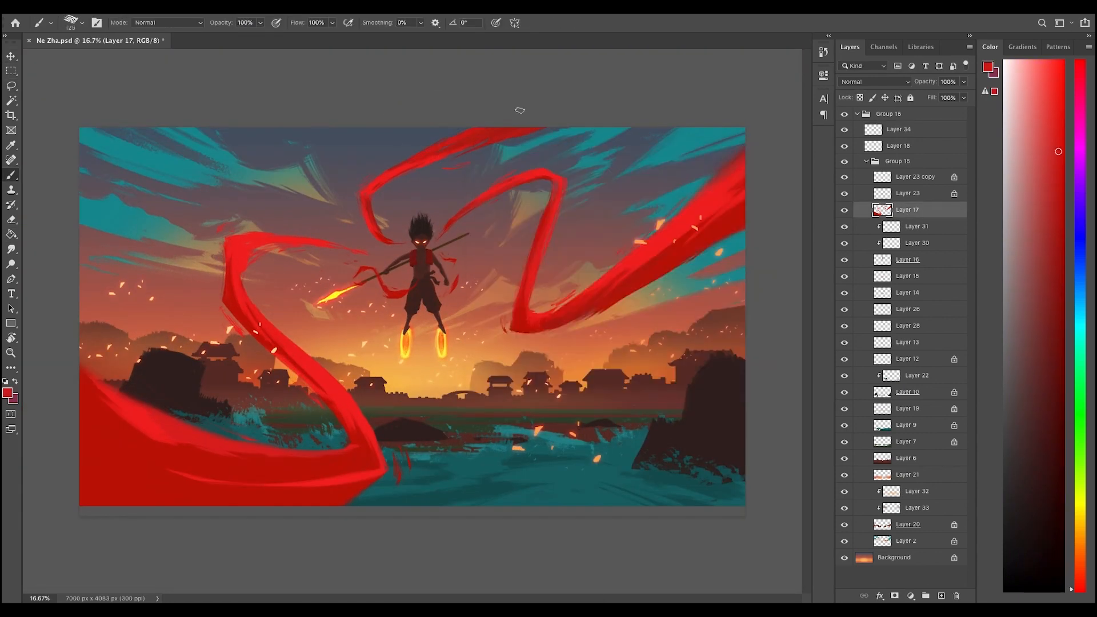
pyautogui.keyDown('alt'); pyautogui.click(561, 154); pyautogui.keyUp('alt')
pyautogui.press('e')
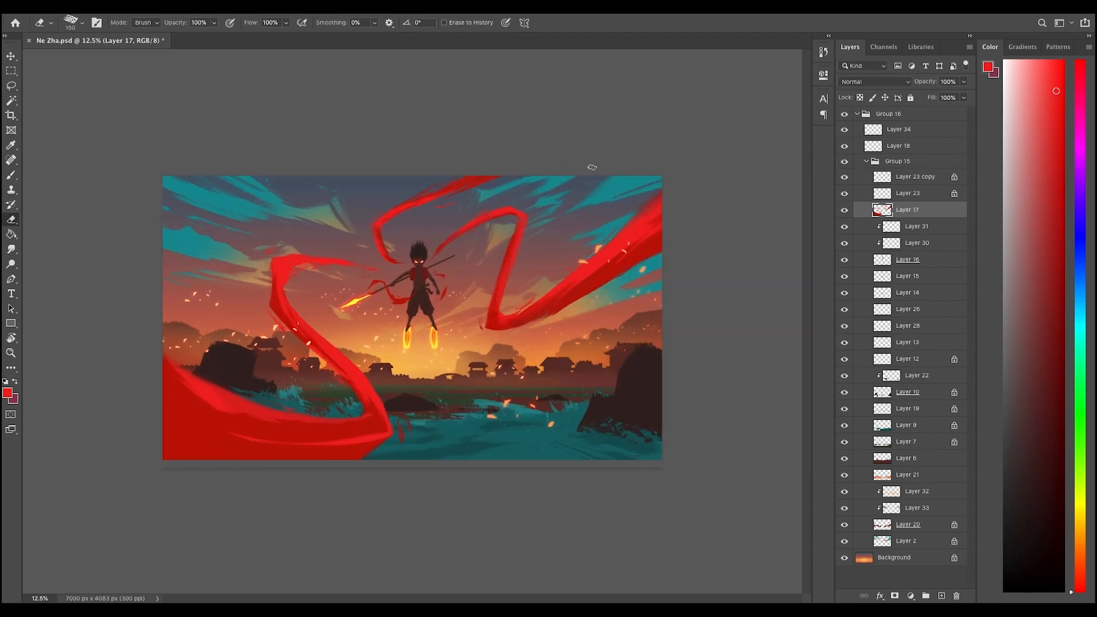
# - Repaint the topmost ribbon band with sampled reds and break up the ribbon edges with the size 150 textured Eraser
pyautogui.press('b')
pyautogui.keyDown('alt'); pyautogui.click(479, 181); pyautogui.keyUp('alt')
pyautogui.moveTo(466, 184); pyautogui.dragTo(510, 176)
pyautogui.keyDown('alt'); pyautogui.click(439, 190); pyautogui.keyUp('alt')
pyautogui.keyDown('alt'); pyautogui.click(522, 213); pyautogui.keyUp('alt')
pyautogui.keyDown('super'); pyautogui.click(522, 213); pyautogui.keyUp('super')
pyautogui.keyDown('alt'); pyautogui.click(469, 182); pyautogui.keyUp('alt')
pyautogui.press('e')
pyautogui.scroll(-1, 503, 174)
pyautogui.scroll(2, 418, 175)
pyautogui.scroll(-1, 418, 174)
pyautogui.scroll(1, 419, 175)
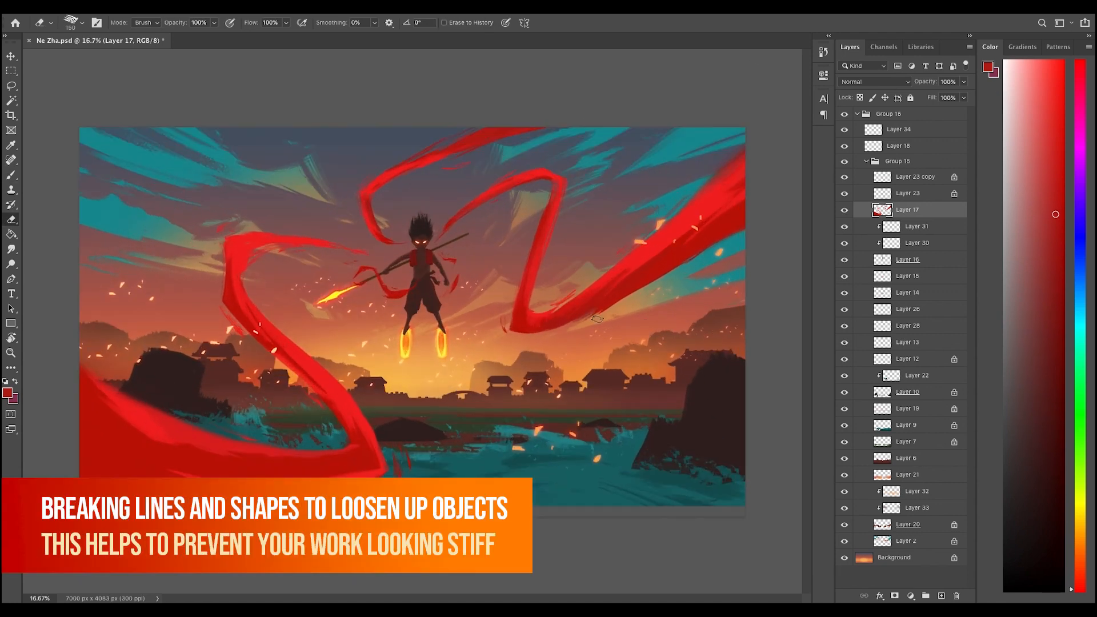
# - Unlock Layer 20's transparent pixels and toggle Layer 6's visibility to check the village silhouettes
pyautogui.click(908, 524)
pyautogui.click(861, 98)
pyautogui.click(908, 475)
pyautogui.click(845, 459)
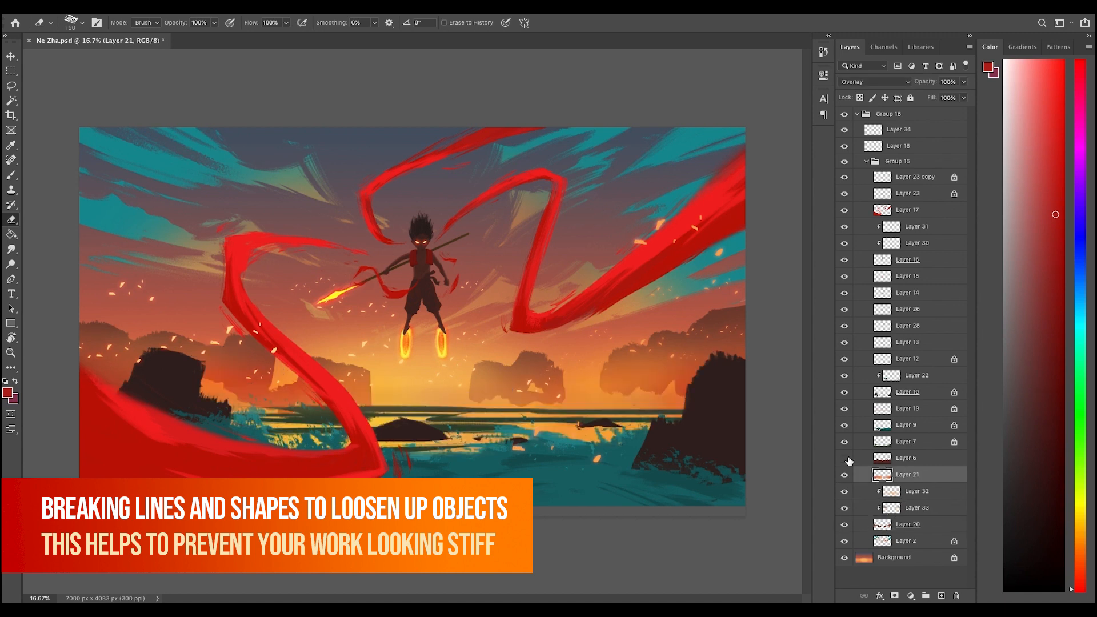
pyautogui.click(844, 459)
# - Touch up the village silhouettes on Layer 6 with a sampled dark brown, alternating the size 100 textured Brush and the Eraser
pyautogui.click(907, 458)
pyautogui.press('b')
pyautogui.keyDown('alt'); pyautogui.click(225, 351); pyautogui.keyUp('alt')
pyautogui.press('e')
pyautogui.moveTo(112, 379)
pyautogui.mouseDown()
pyautogui.moveTo(122, 368)
pyautogui.moveTo(101, 367)
pyautogui.mouseUp()
pyautogui.press('b')
pyautogui.press('e')
pyautogui.press('b')
pyautogui.press('e')
pyautogui.press('b')
pyautogui.press('e')
pyautogui.press('b')
pyautogui.hotkey('ctrl', '-')
pyautogui.hotkey('ctrl', '-')
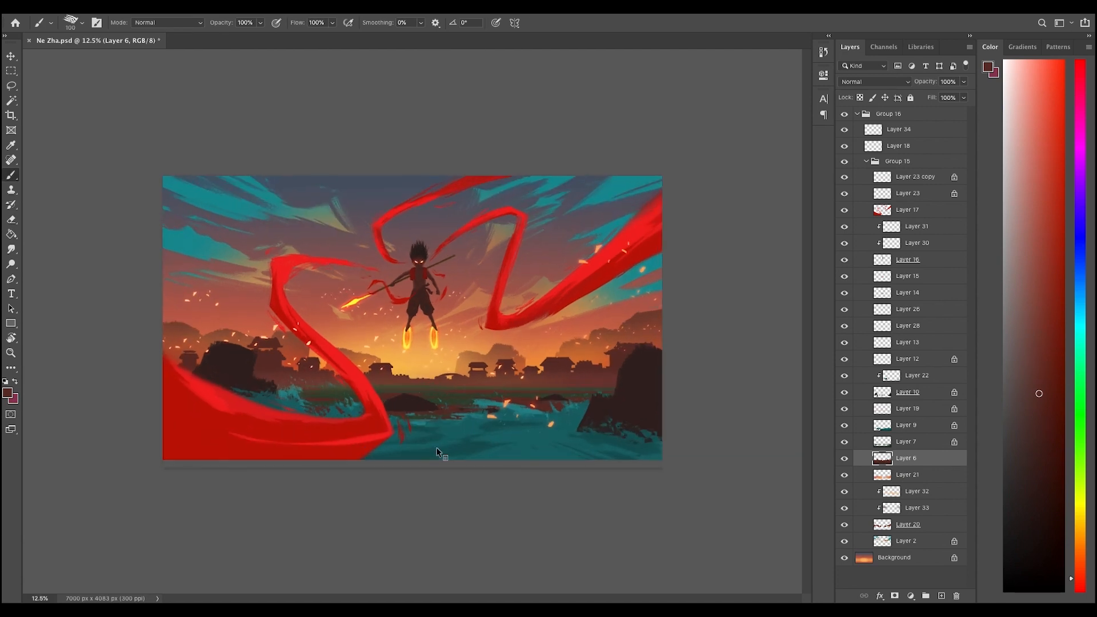
pyautogui.hotkey('ctrl', '+')
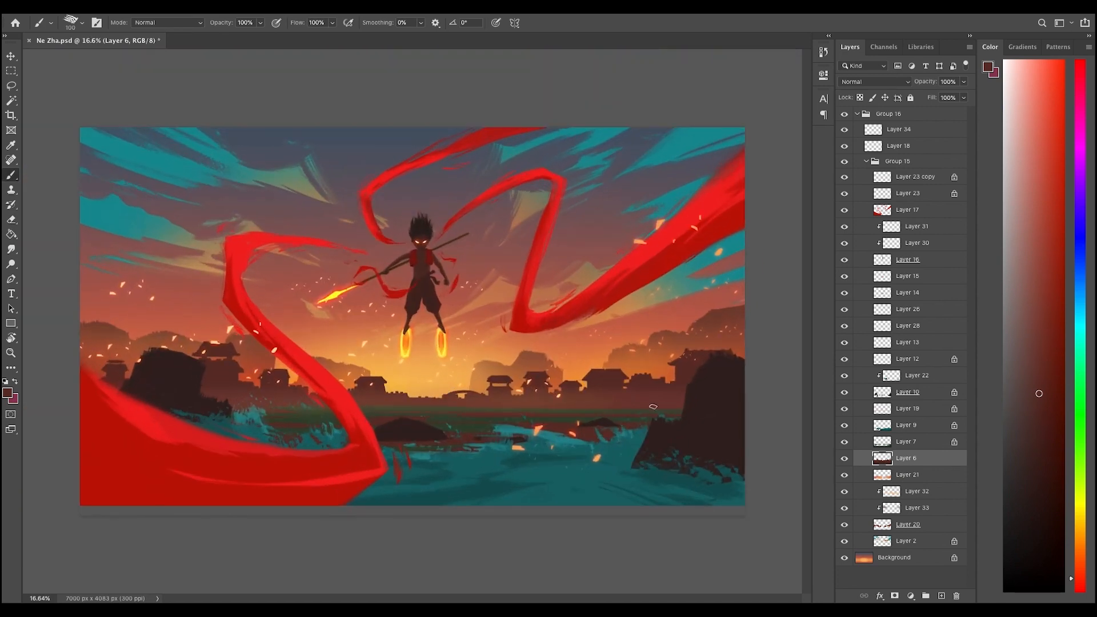
# - Add a new layer clipped to Layer 6 and sample a dark reddish brown near the village for painting
pyautogui.press('v')
pyautogui.click(739, 309)
pyautogui.click(862, 492)
pyautogui.click(862, 453)
pyautogui.click(942, 596)
pyautogui.press('b')
pyautogui.keyDown('alt'); pyautogui.click(704, 358); pyautogui.keyUp('alt')
pyautogui.hotkey('ctrl', 'alt', 'g')
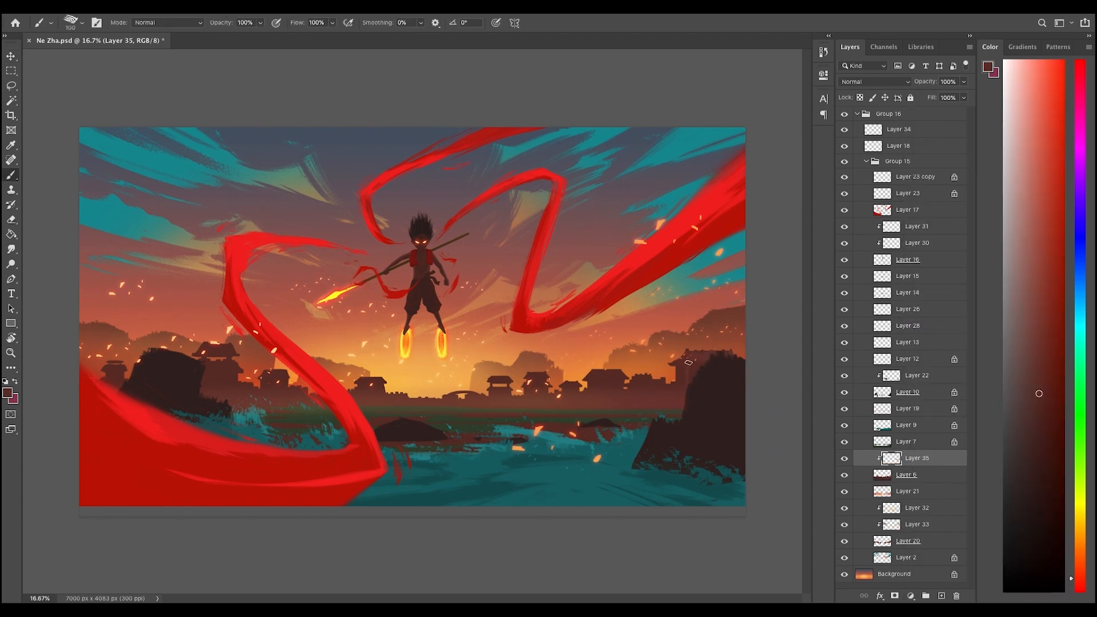
# - Paint subtle reddish-brown variation over the village on clipped Layer 35, alternating the size 100 textured Brush and the size 150 Eraser
pyautogui.press('e')
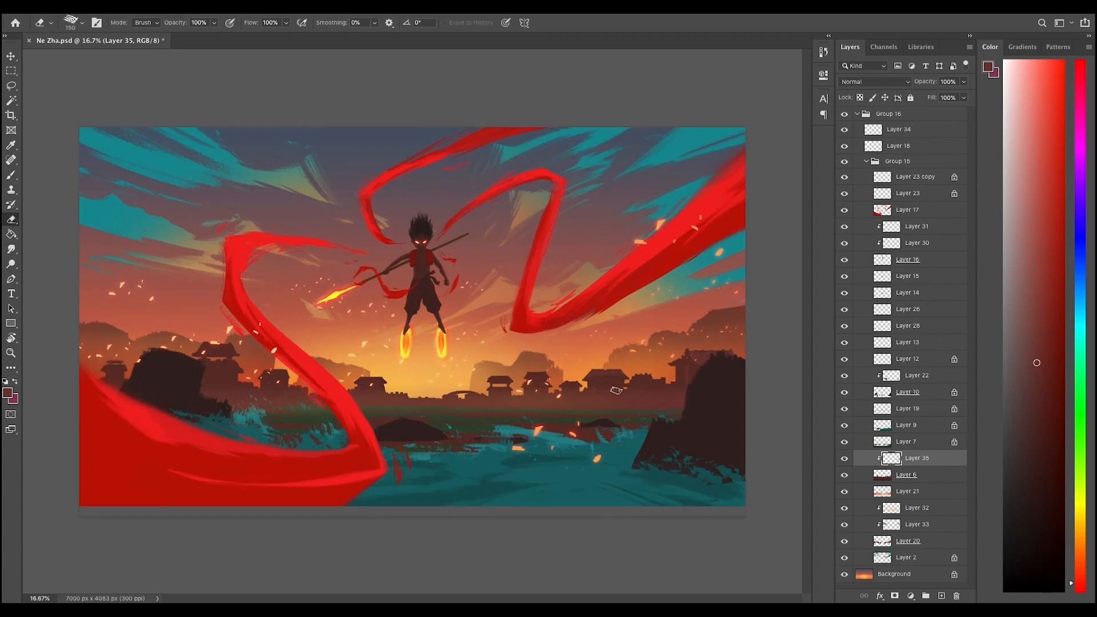
pyautogui.press('b')
pyautogui.press('e')
pyautogui.press('b')
pyautogui.press('e')
pyautogui.press('b')
pyautogui.press('e')
pyautogui.press('b')
pyautogui.press('e')
pyautogui.press('b')
pyautogui.press('e')
pyautogui.press('super+minus')
pyautogui.press('super+plus')
pyautogui.press('super+plus')
pyautogui.press('super+minus')
pyautogui.press('b')
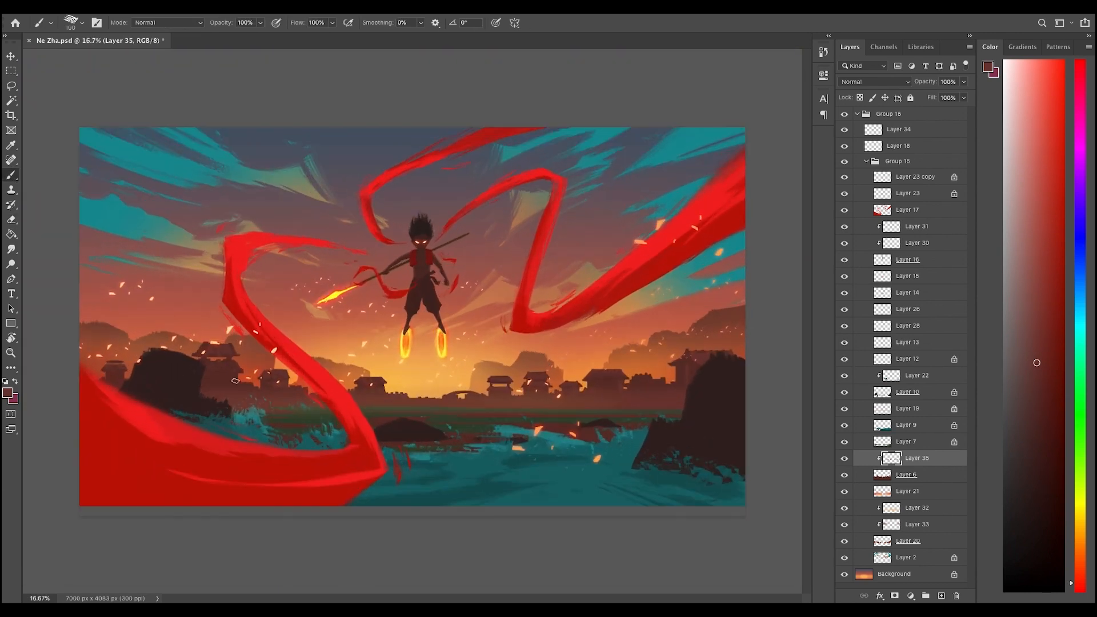
pyautogui.press('super+minus')
pyautogui.press('super+plus')
pyautogui.press('super+plus')
pyautogui.press('super+minus')
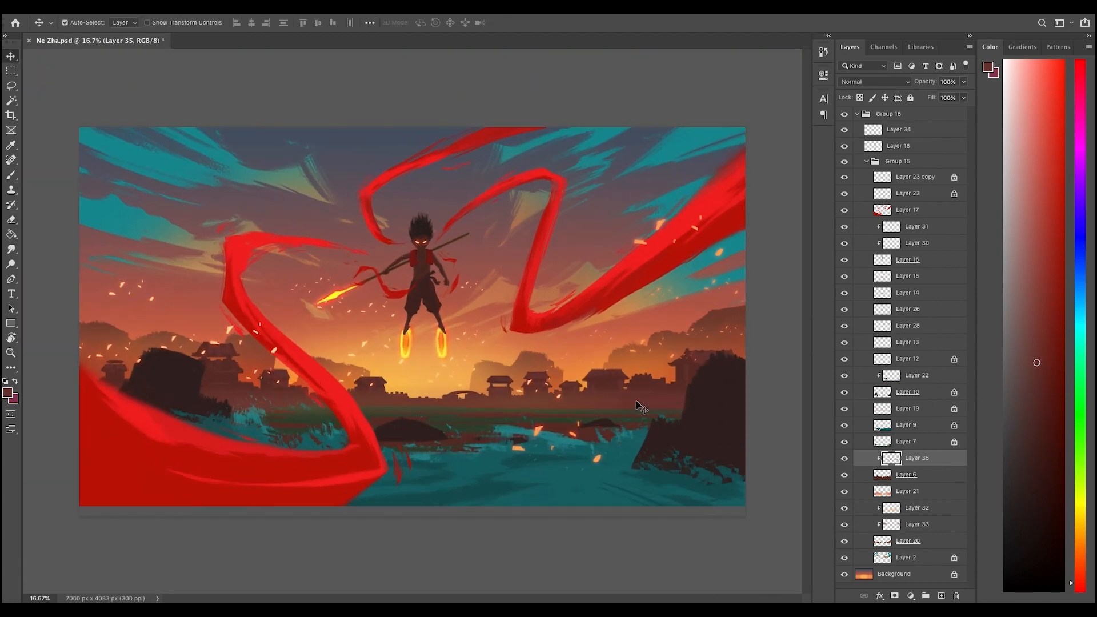
# - Select the ground haze on Layer 19 and toggle its visibility to examine its effect below the village
pyautogui.keyDown('super'); pyautogui.click(569, 396); pyautogui.keyUp('super')
pyautogui.press(']')
pyautogui.press(']')
pyautogui.press(']')
pyautogui.press(']')
pyautogui.press(']')
pyautogui.moveTo(595, 486)
pyautogui.mouseDown()
pyautogui.moveTo(632, 400)
pyautogui.moveTo(566, 409)
pyautogui.mouseUp()
pyautogui.press(']')
pyautogui.press(']')
pyautogui.press(']')
pyautogui.press(']')
pyautogui.scroll(-5, 412, 319)
pyautogui.scroll(3, 413, 319)
pyautogui.click(843, 410)
pyautogui.click(844, 409)
pyautogui.press('super+plus')
pyautogui.press('super+plus')
pyautogui.press('super+plus')
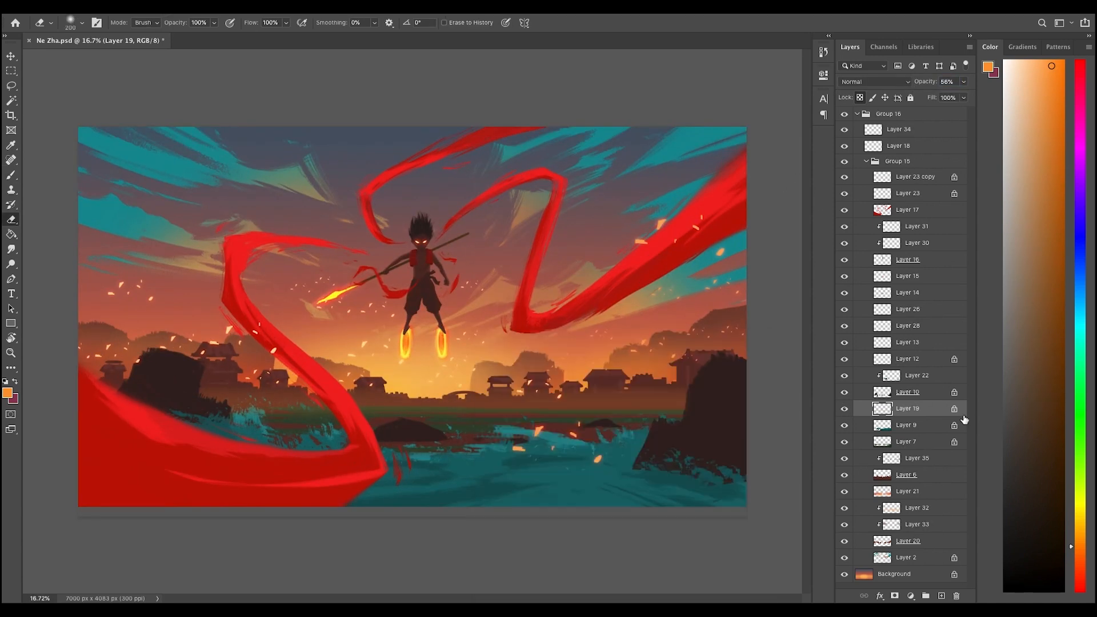
# - Unlock Layer 19's transparent pixels and rework the haze strip with Free Transform and the size 600 textured Eraser
pyautogui.press('e')
pyautogui.scroll(-5, 659, 407)
pyautogui.scroll(5, 659, 407)
pyautogui.scroll(1, 525, 387)
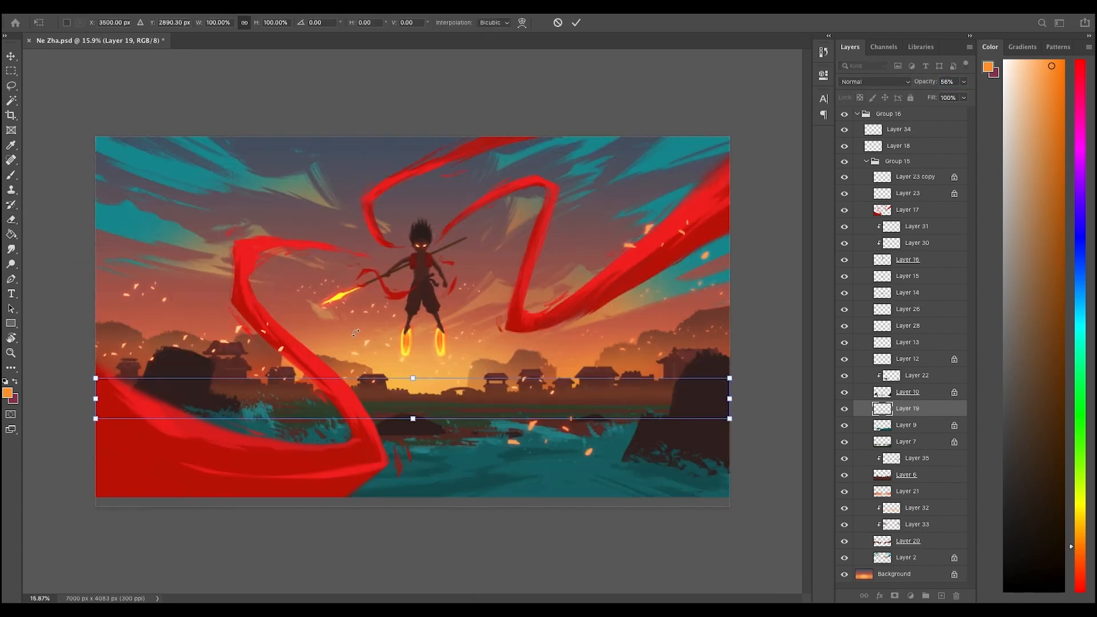
pyautogui.scroll(-1, 525, 387)
pyautogui.scroll(3, 525, 387)
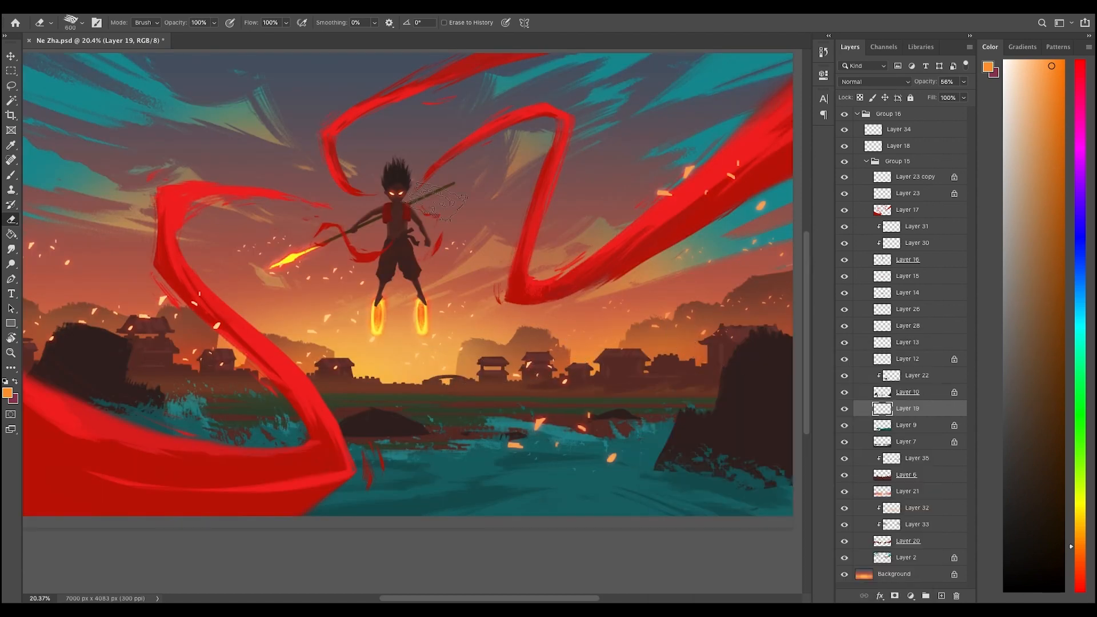
pyautogui.scroll(1, 351, 408)
pyautogui.scroll(-1, 366, 330)
pyautogui.press('super+minus')
pyautogui.press('super+minus')
pyautogui.press('super+plus')
pyautogui.press('super+plus')
# - Paint sampled reddish-brown haze beside the large dark rock on Layer 19 with the size 600 textured brush and soften it with the Eraser
pyautogui.press('b')
pyautogui.keyDown('alt'); pyautogui.click(712, 375); pyautogui.keyUp('alt')
pyautogui.keyDown('alt'); pyautogui.click(658, 397); pyautogui.keyUp('alt')
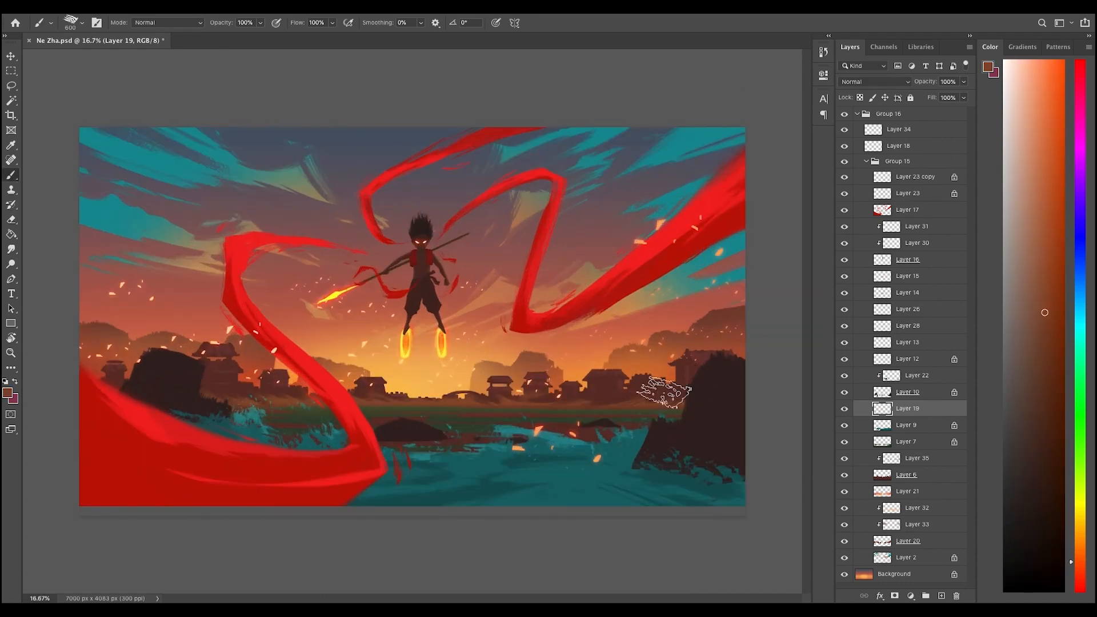
pyautogui.press('e')
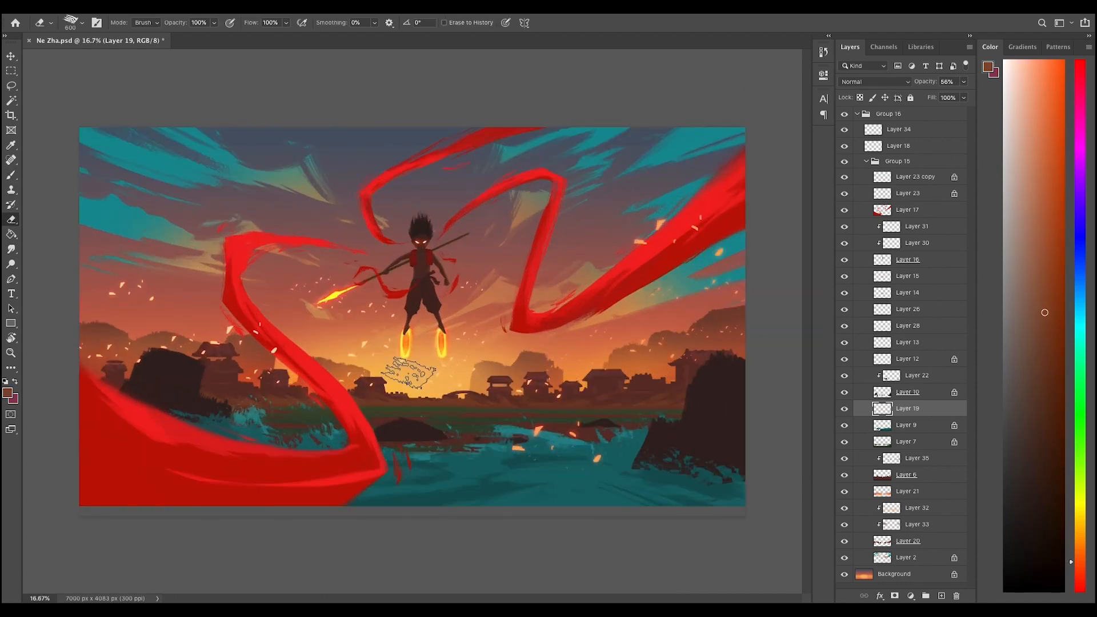
# - Lock Layer 19's transparent pixels and tint the haze with sampled oranges using the size 1000 soft brush at 30% and 100% opacity
pyautogui.press('super+minus')
pyautogui.press('b')
pyautogui.keyDown('alt'); pyautogui.click(474, 332); pyautogui.keyUp('alt')
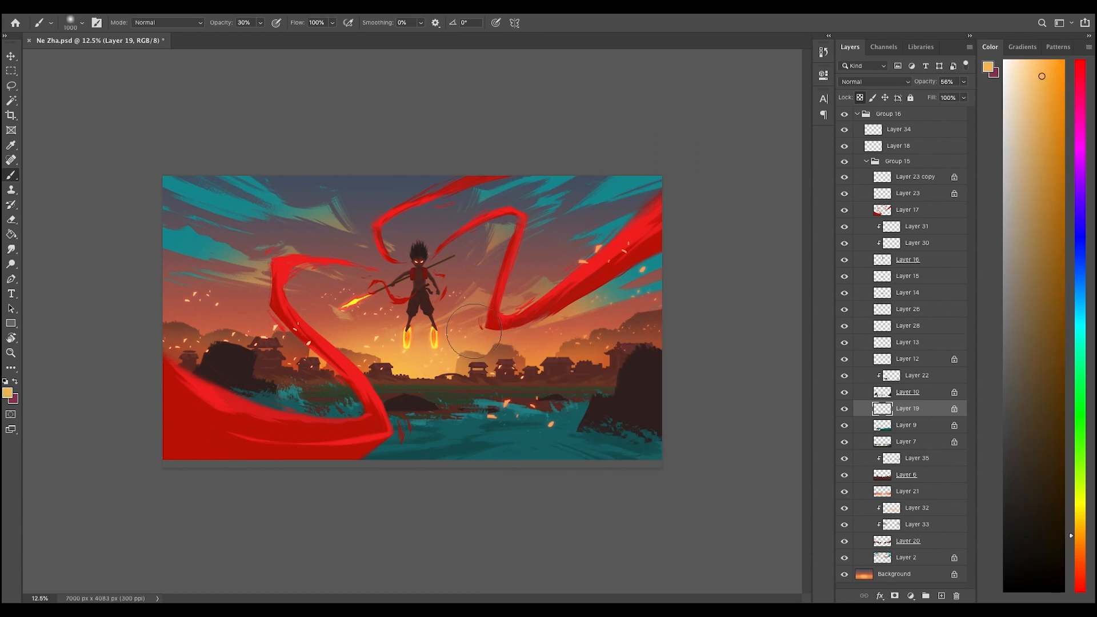
pyautogui.press('super+plus')
pyautogui.press('0')
pyautogui.keyDown('alt'); pyautogui.click(451, 400); pyautogui.keyUp('alt')
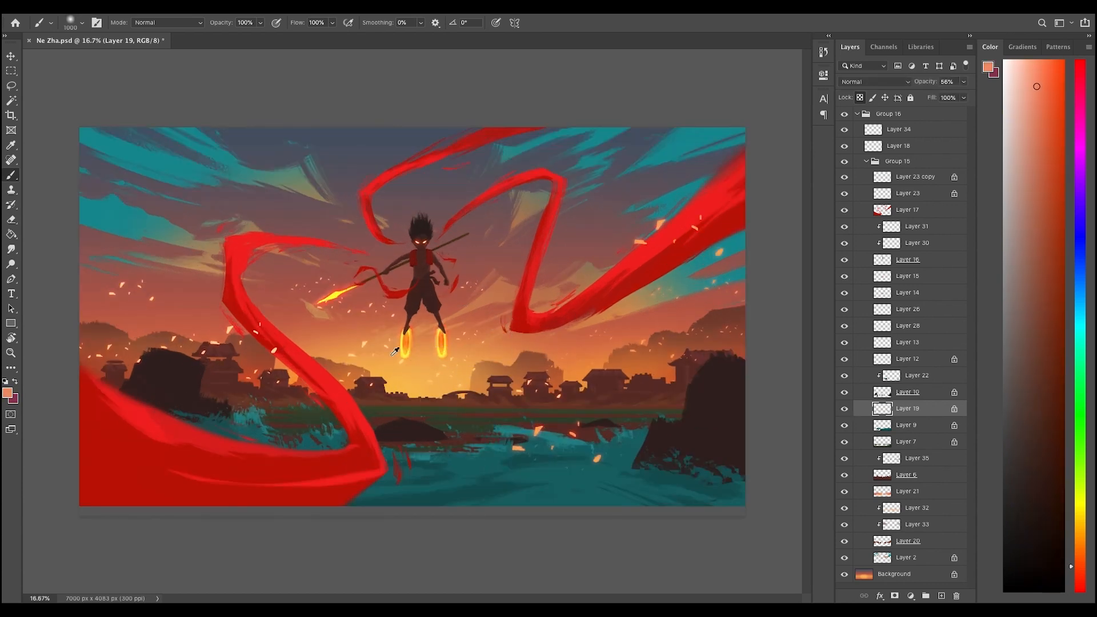
pyautogui.keyDown('alt'); pyautogui.click(438, 357); pyautogui.keyUp('alt')
pyautogui.press('super+minus')
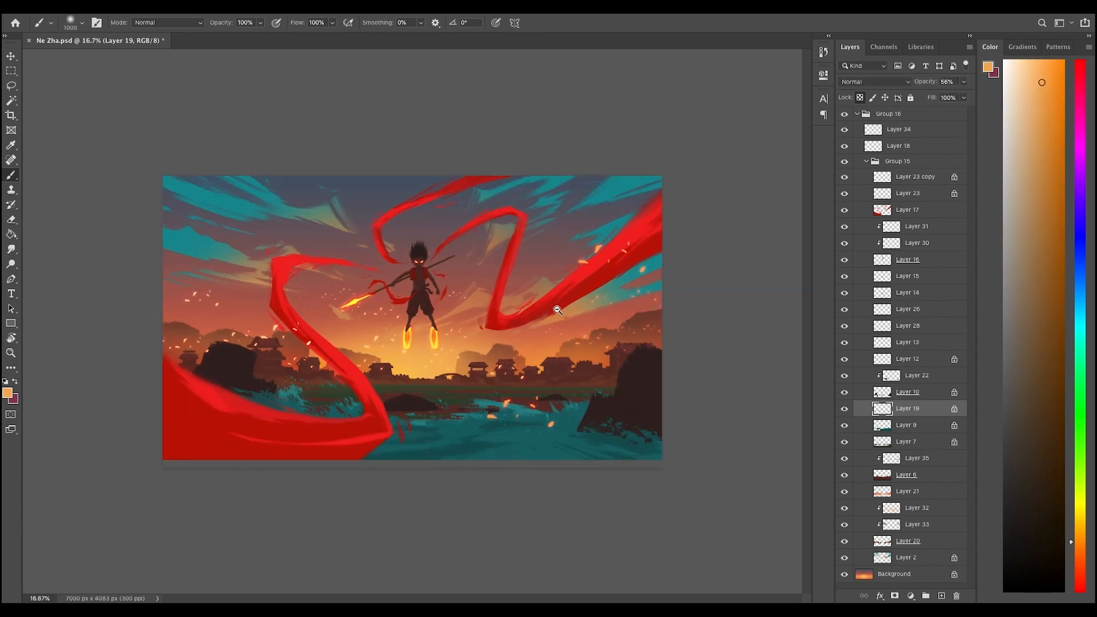
pyautogui.press('v')
pyautogui.press('super+t')
pyautogui.press('Escape')
pyautogui.press('super+plus')
# - Toggle the visibility of Layer 10 and Layer 7 to identify which ground elements they hold
pyautogui.click(896, 442)
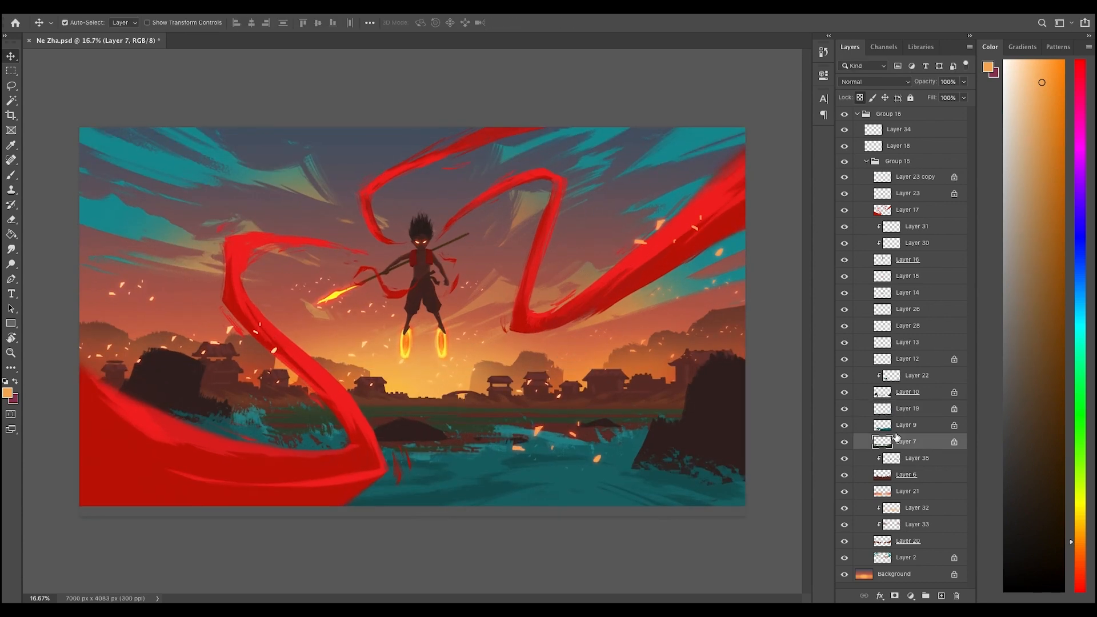
pyautogui.click(892, 426)
pyautogui.click(846, 393)
pyautogui.click(846, 393)
pyautogui.click(846, 393)
pyautogui.click(846, 393)
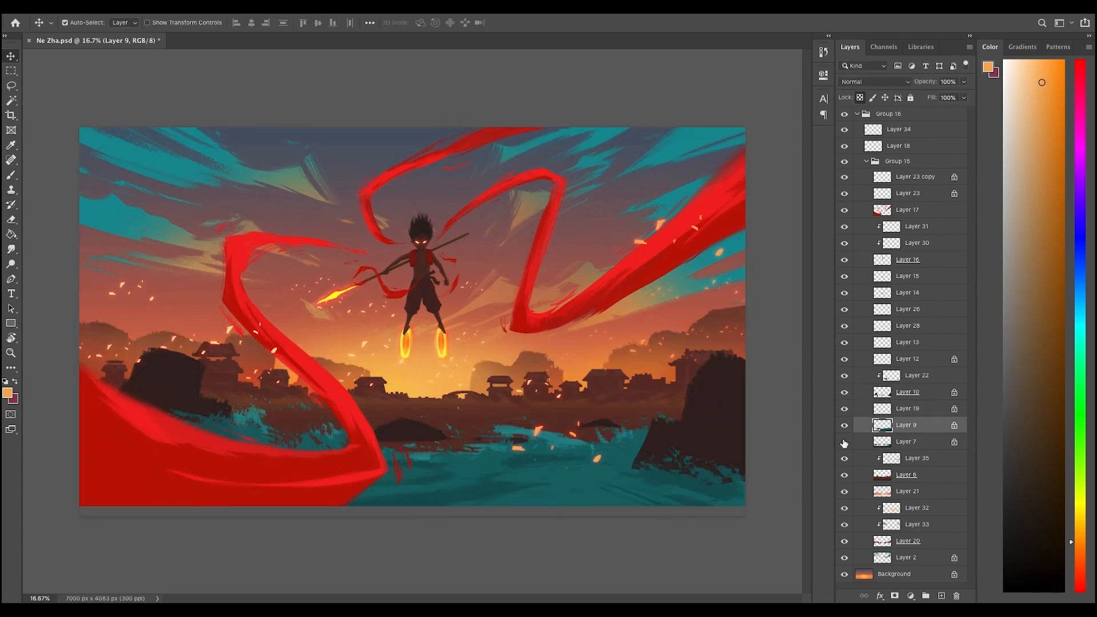
# - Tint the field strip on Layer 7 beneath the character with sampled orange using the size 1000 soft brush
pyautogui.click(896, 441)
pyautogui.press('b')
pyautogui.keyDown('alt'); pyautogui.click(446, 392); pyautogui.keyUp('alt')
pyautogui.keyDown('alt'); pyautogui.click(447, 393); pyautogui.keyUp('alt')
pyautogui.press('super+minus')
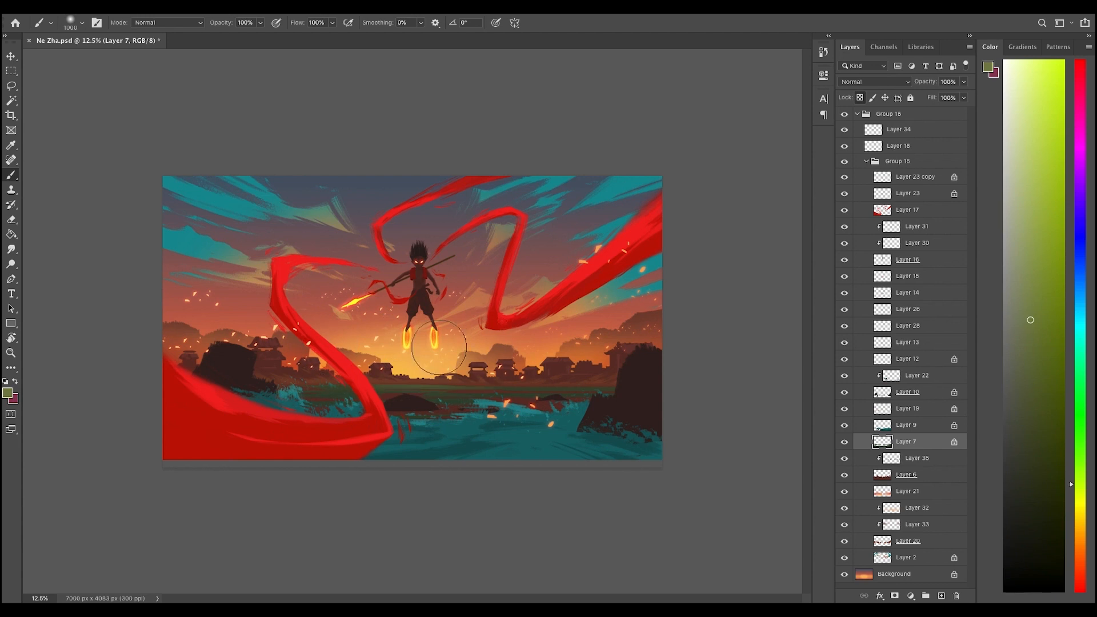
pyautogui.press('super+plus')
pyautogui.keyDown('alt'); pyautogui.click(439, 380); pyautogui.keyUp('alt')
pyautogui.keyDown('alt'); pyautogui.click(426, 366); pyautogui.keyUp('alt')
pyautogui.moveTo(445, 365); pyautogui.dragTo(413, 364)
pyautogui.press('super+z')
pyautogui.keyDown('alt'); pyautogui.click(425, 366); pyautogui.keyUp('alt')
pyautogui.click(424, 367)
pyautogui.press('super+minus')
pyautogui.press('super+minus')
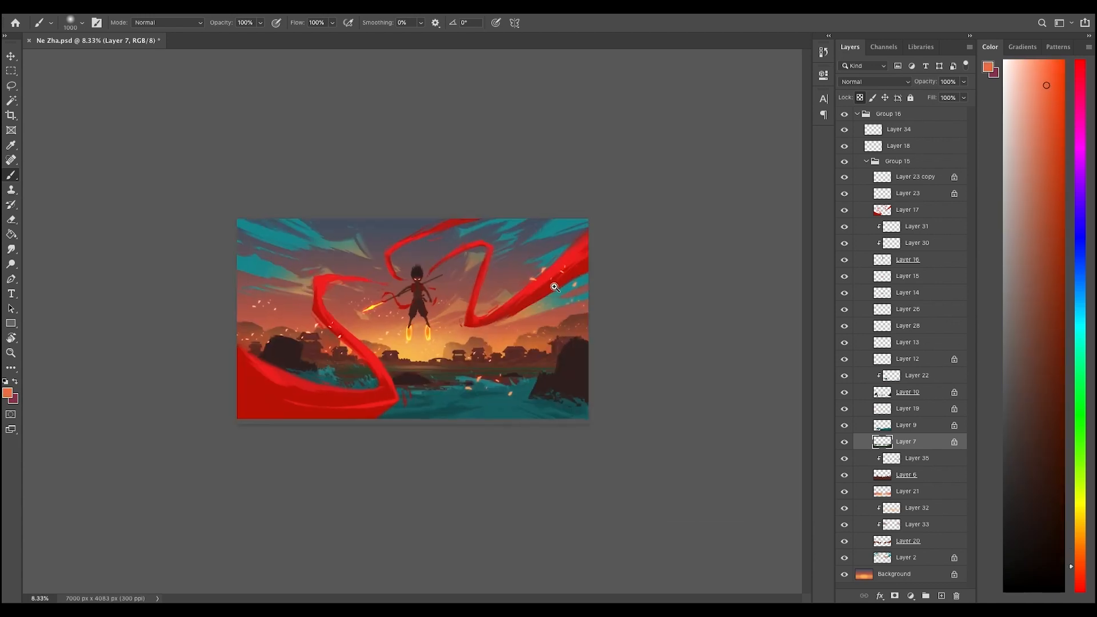
pyautogui.press('super+plus')
pyautogui.press('super+minus')
pyautogui.press('super+minus')
pyautogui.press('super+plus')
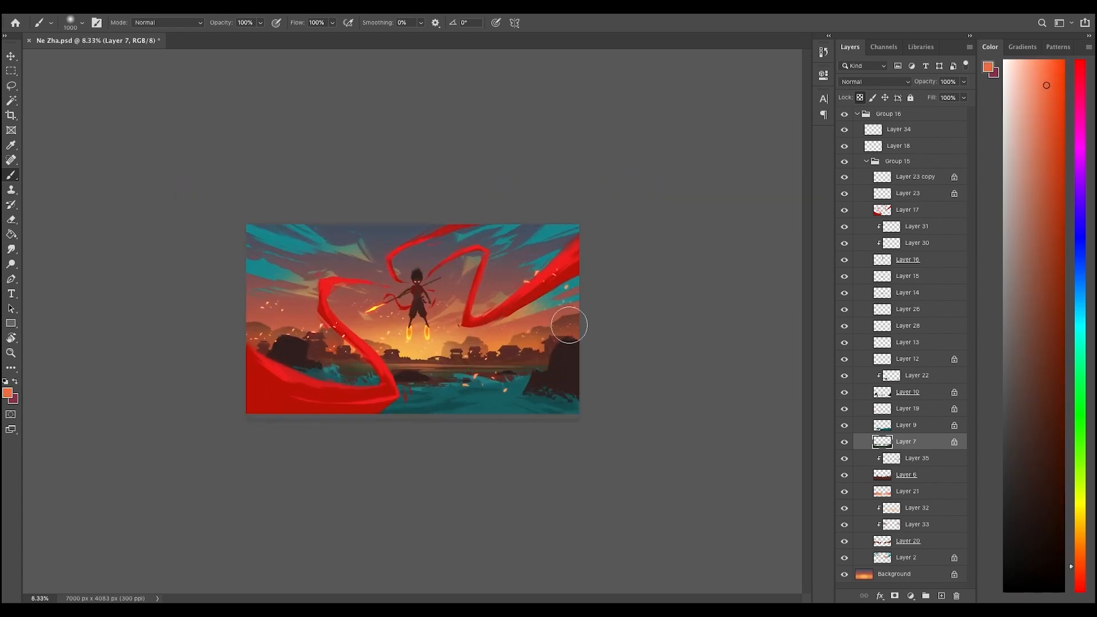
# - Stretch Layer 7's field strip horizontally beyond both sides of the canvas with Free Transform
pyautogui.press('super+plus')
pyautogui.press('super+plus')
pyautogui.press('super+t')
pyautogui.press('super+minus')
pyautogui.press('super+minus')
pyautogui.moveTo(175, 403); pyautogui.dragTo(138, 403)
pyautogui.moveTo(689, 403); pyautogui.dragTo(728, 402)
pyautogui.press('Return')
pyautogui.press('super+plus')
pyautogui.press('super+plus')
# - Unlock Layer 7's transparent pixels and break up the field strip with the size 200 textured Eraser
pyautogui.press('e')
pyautogui.rightClick(448, 331)
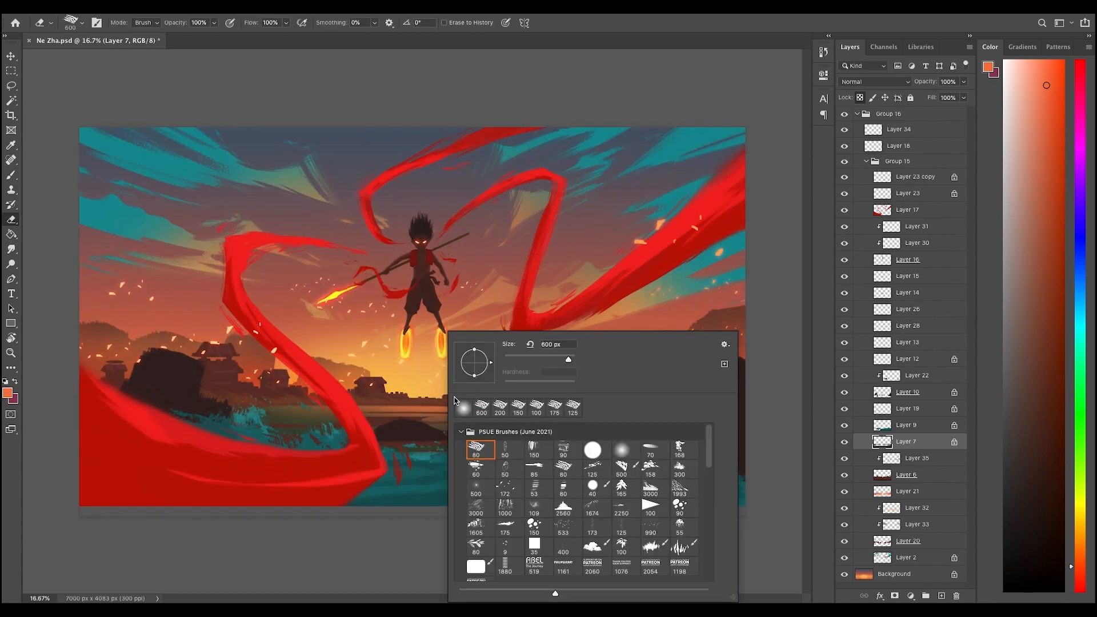
pyautogui.doubleClick(482, 451)
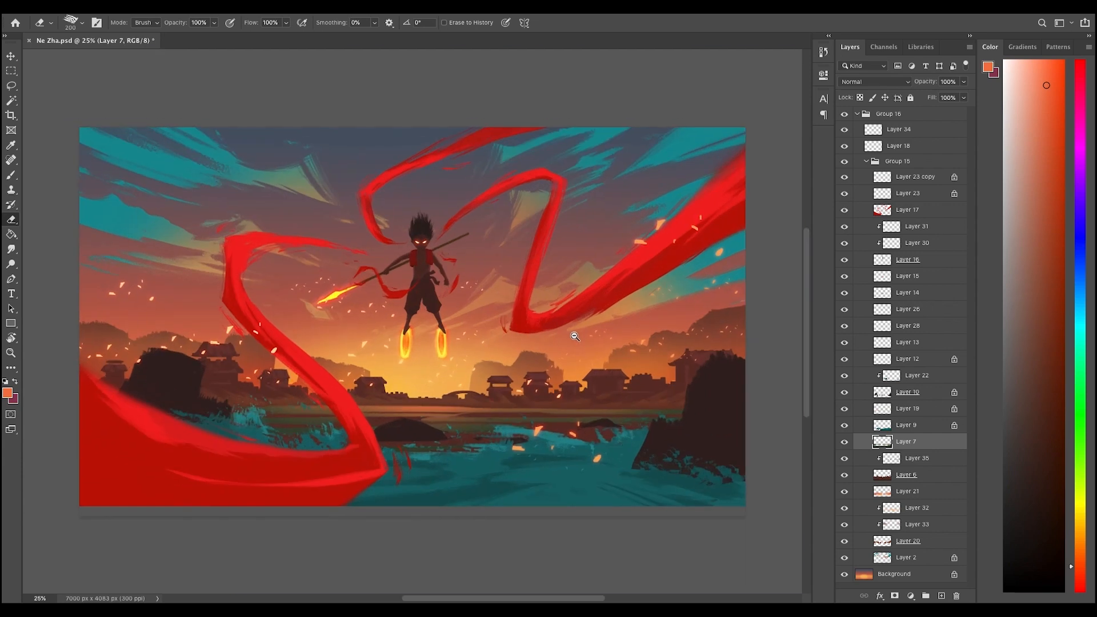
# - Add a new layer above Layer 7 and choose a different brush preset for it
pyautogui.click(941, 595)
pyautogui.press('b')
pyautogui.rightClick(651, 343)
pyautogui.doubleClick(738, 521)
pyautogui.click(877, 113)
# - Lock Layer 7's transparent pixels and shade the field with sampled greens and browns using the size 800 soft brush at 40% opacity
pyautogui.click(909, 459)
pyautogui.click(860, 98)
pyautogui.click(844, 458)
pyautogui.click(845, 459)
pyautogui.keyDown('alt'); pyautogui.click(678, 413); pyautogui.keyUp('alt')
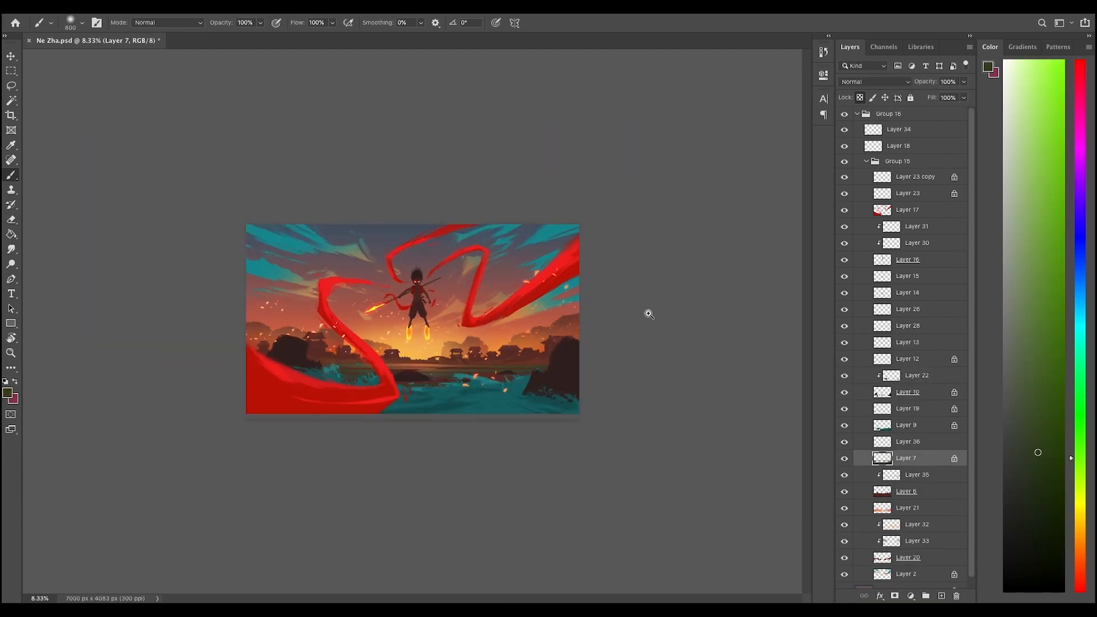
pyautogui.press('4')
pyautogui.keyDown('alt'); pyautogui.click(560, 381); pyautogui.keyUp('alt')
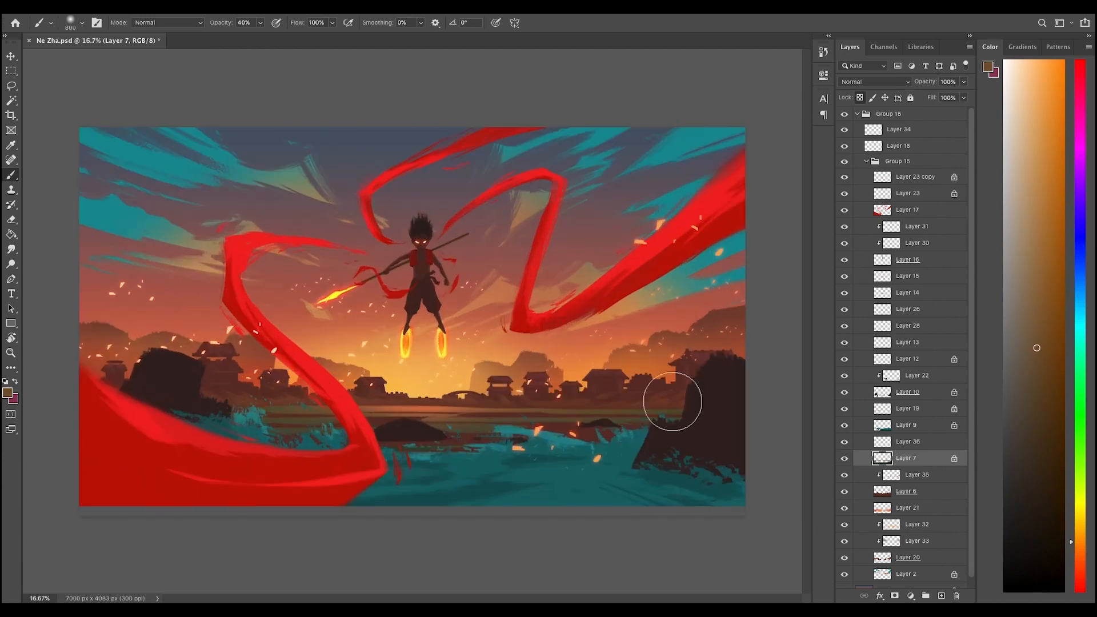
pyautogui.keyDown('alt'); pyautogui.click(714, 411); pyautogui.keyUp('alt')
pyautogui.press('super+minus')
pyautogui.press('super+minus')
pyautogui.press('super+plus')
pyautogui.press('super+plus')
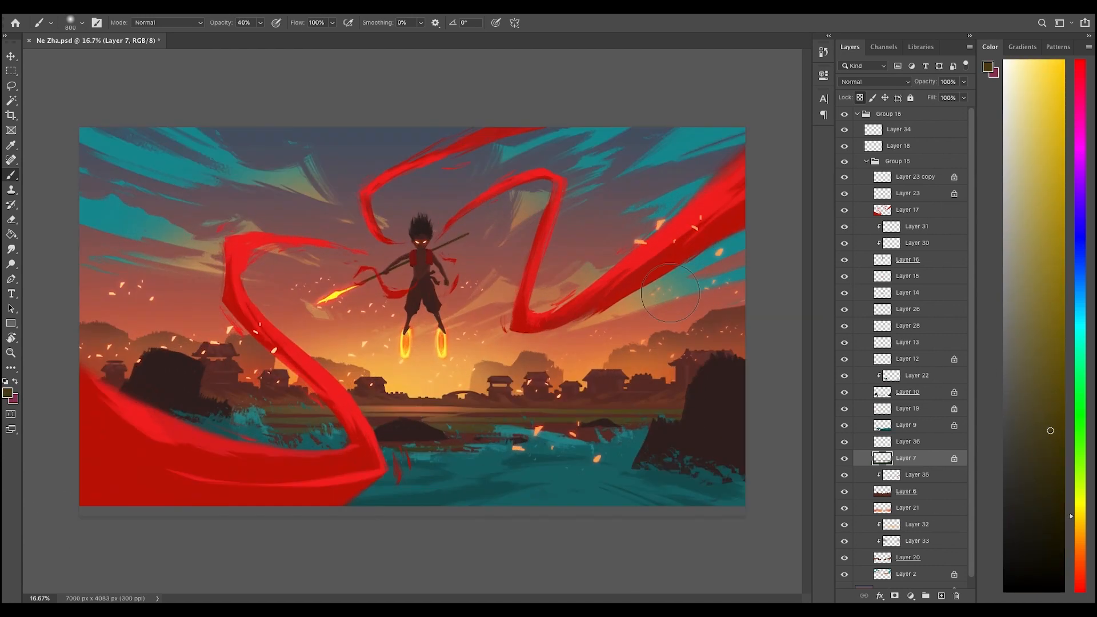
# - Choose the cloud-shaped foliage brush preset for Layer 36 and move the layer above Layer 19
pyautogui.click(909, 442)
pyautogui.rightClick(539, 333)
pyautogui.doubleClick(698, 525)
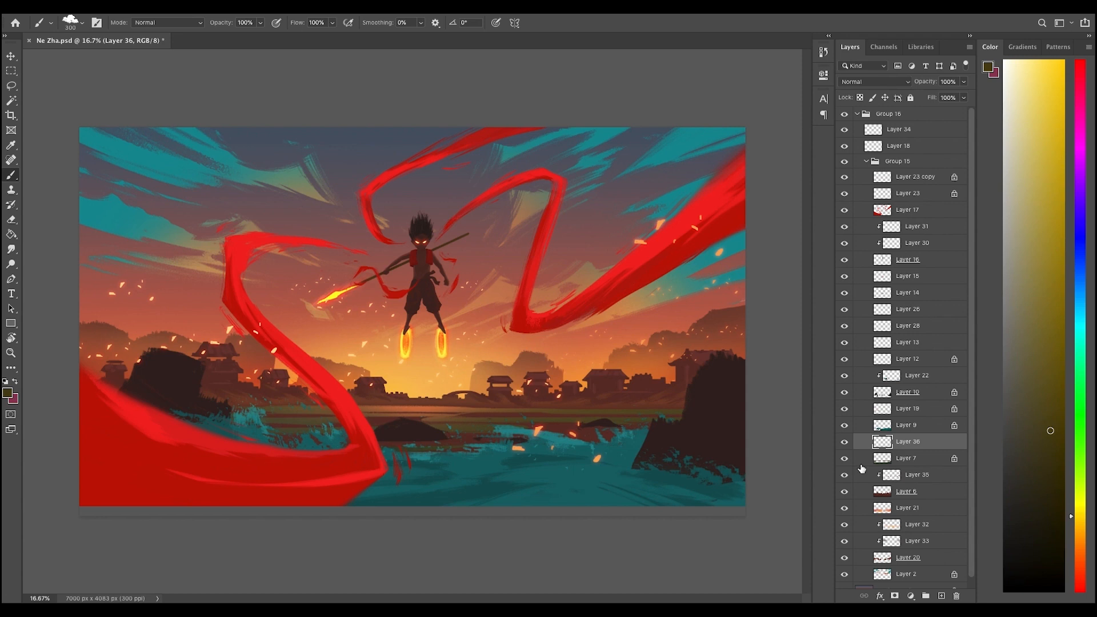
pyautogui.moveTo(905, 402); pyautogui.dragTo(906, 405)
# - Paint low bushes along the far edge of the field on Layer 36 with sampled olive tones and the foliage brush reduced to size 150
pyautogui.press('super+minus')
pyautogui.press('super+plus')
pyautogui.keyDown('alt'); pyautogui.click(257, 404); pyautogui.keyUp('alt')
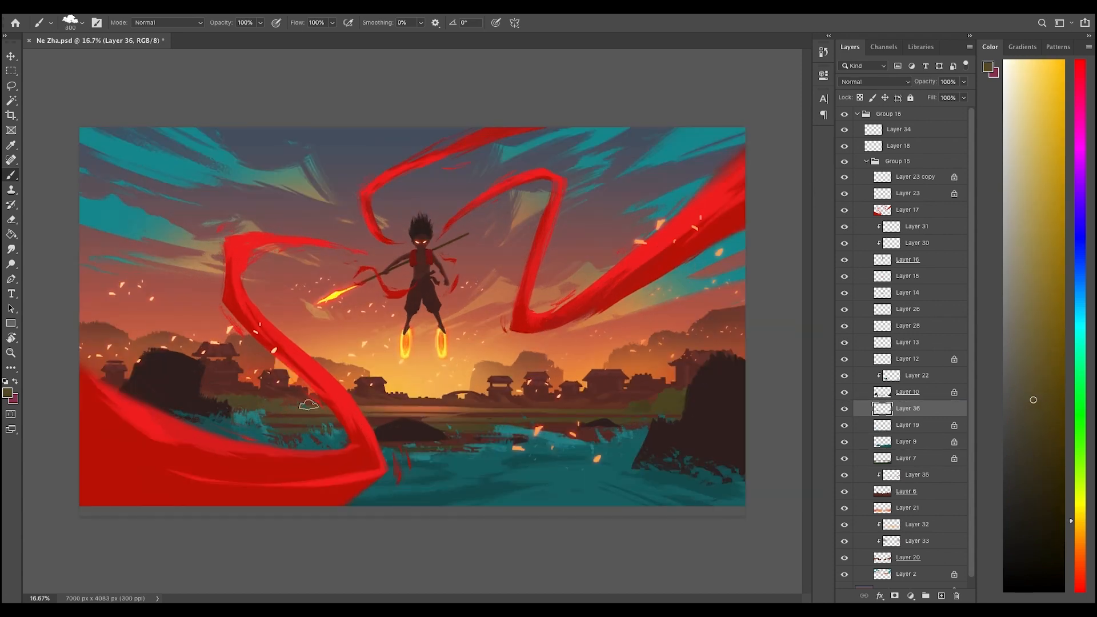
pyautogui.press('[')
pyautogui.press('[')
pyautogui.press('[')
pyautogui.press('[')
pyautogui.keyDown('alt'); pyautogui.click(543, 408); pyautogui.keyUp('alt')
pyautogui.keyDown('alt'); pyautogui.click(558, 412); pyautogui.keyUp('alt')
pyautogui.moveTo(560, 410); pyautogui.dragTo(594, 408)
pyautogui.hotkey('alt', '[')
pyautogui.hotkey('alt', '[')
pyautogui.hotkey('alt', '[')
pyautogui.hotkey('alt', ']')
pyautogui.hotkey('alt', ']')
pyautogui.hotkey('alt', ']')
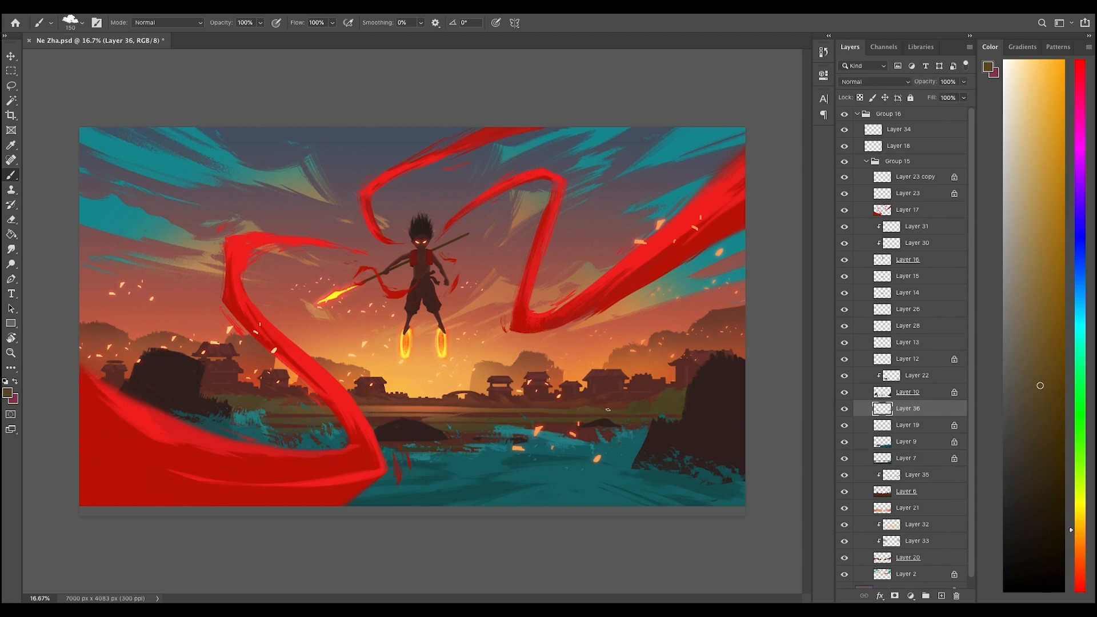
# - Paint orange-lit foliage beneath the village wall on Layer 36 with the foliage brush and sampled sunset browns
pyautogui.press('super+minus')
pyautogui.press('super+plus')
pyautogui.keyDown('alt'); pyautogui.click(380, 409); pyautogui.keyUp('alt')
pyautogui.press(']')
pyautogui.press(']')
pyautogui.press(']')
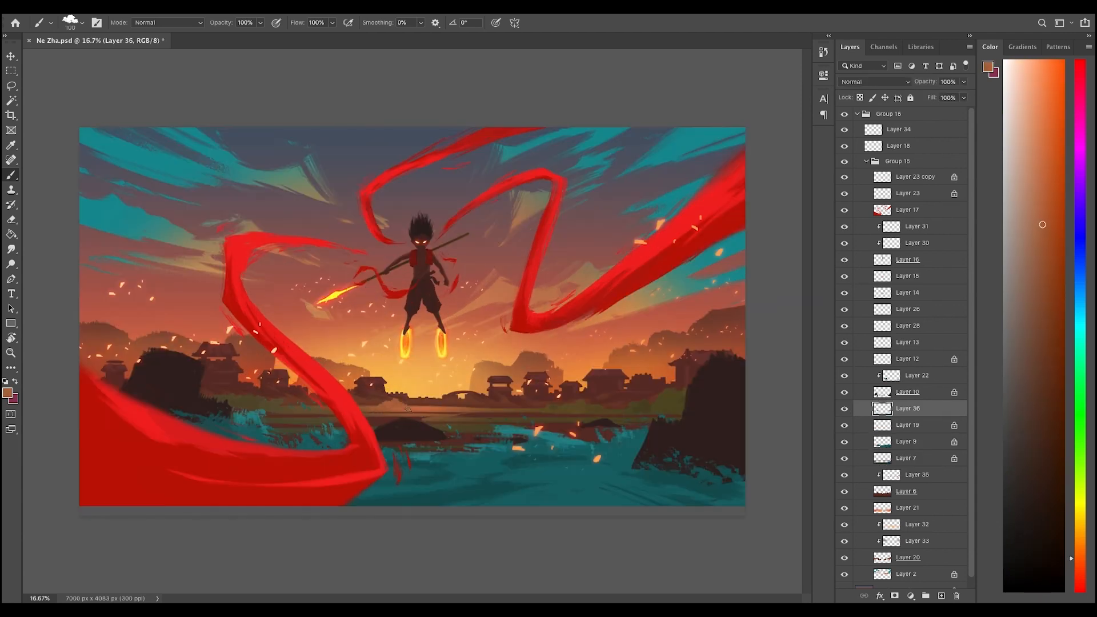
pyautogui.keyDown('alt'); pyautogui.click(489, 409); pyautogui.keyUp('alt')
# - Lock Layer 36's transparent pixels and shade the foliage with sampled dark greens and browns using the size 400 brush at 60% opacity
pyautogui.press('super+minus')
pyautogui.press('super+plus')
pyautogui.keyDown('alt'); pyautogui.click(385, 407); pyautogui.keyUp('alt')
pyautogui.keyDown('alt'); pyautogui.click(533, 426); pyautogui.keyUp('alt')
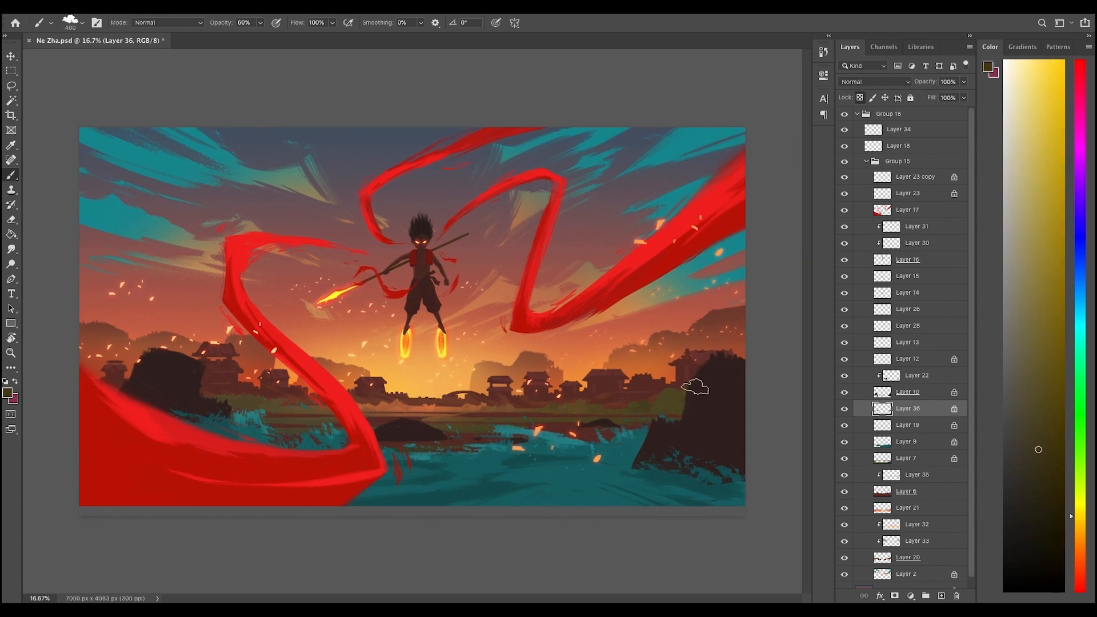
pyautogui.keyDown('alt'); pyautogui.click(552, 405); pyautogui.keyUp('alt')
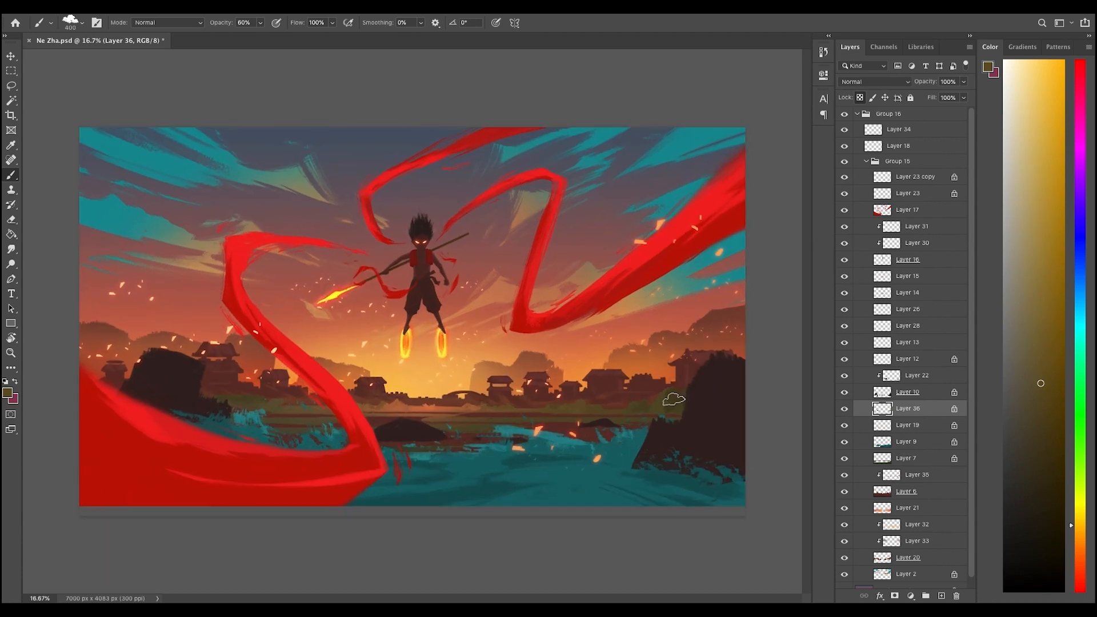
# - Add a layer above Layer 36, marquee the band from mid-sky to the field, and prepare a size 900 soft orange brush at 20% opacity
pyautogui.click(845, 427)
pyautogui.click(845, 428)
pyautogui.click(910, 426)
pyautogui.click(942, 597)
pyautogui.press('m')
pyautogui.moveTo(757, 421); pyautogui.dragTo(71, 252)
pyautogui.press('b')
pyautogui.keyDown('alt'); pyautogui.click(490, 374); pyautogui.keyUp('alt')
pyautogui.press('2')
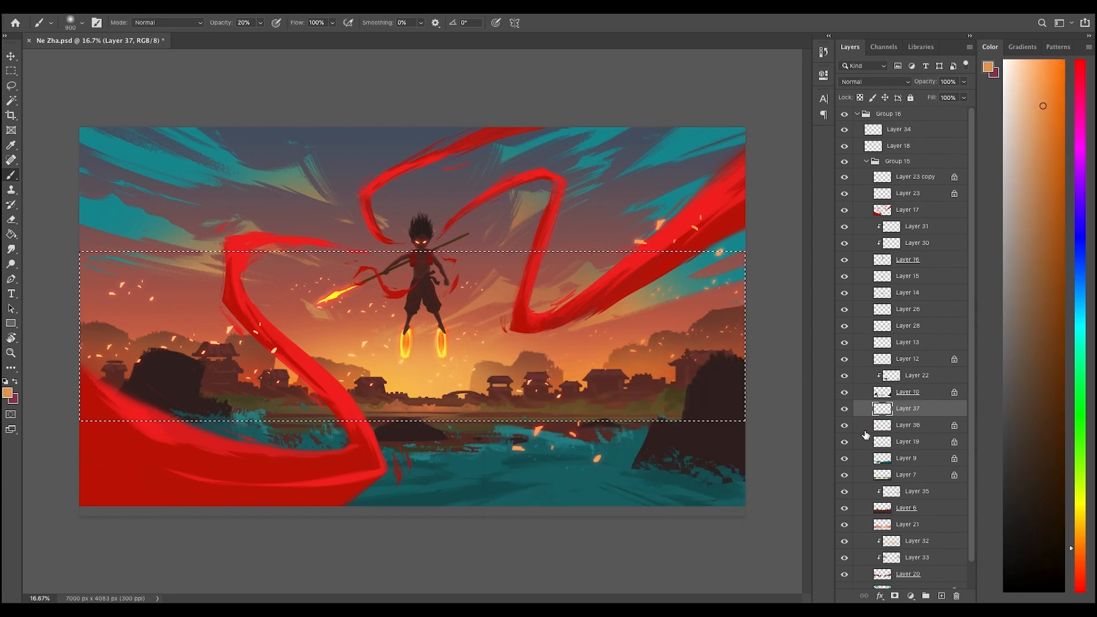
# - Deselect the band and move Layer 37 below Layer 7 into the clipping stack above Layer 35
pyautogui.hotkey('ctrl', '-')
pyautogui.hotkey('ctrl', 'd')
pyautogui.moveTo(909, 426); pyautogui.dragTo(912, 478)
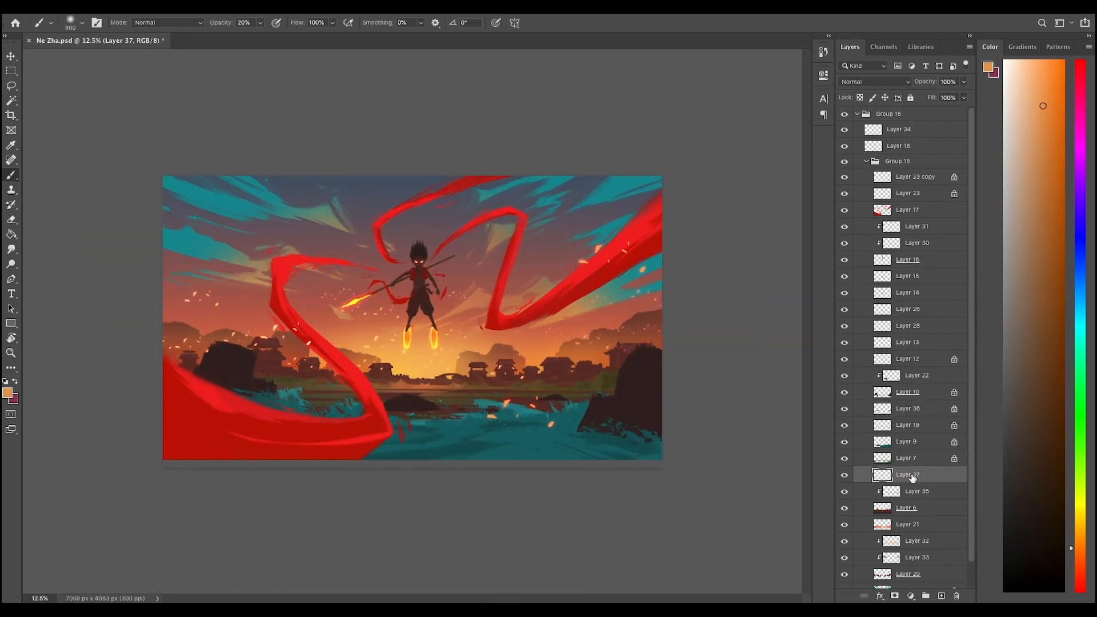
pyautogui.moveTo(394, 372); pyautogui.dragTo(376, 368)
pyautogui.moveTo(402, 298); pyautogui.dragTo(510, 276)
pyautogui.hotkey('ctrl', 'z')
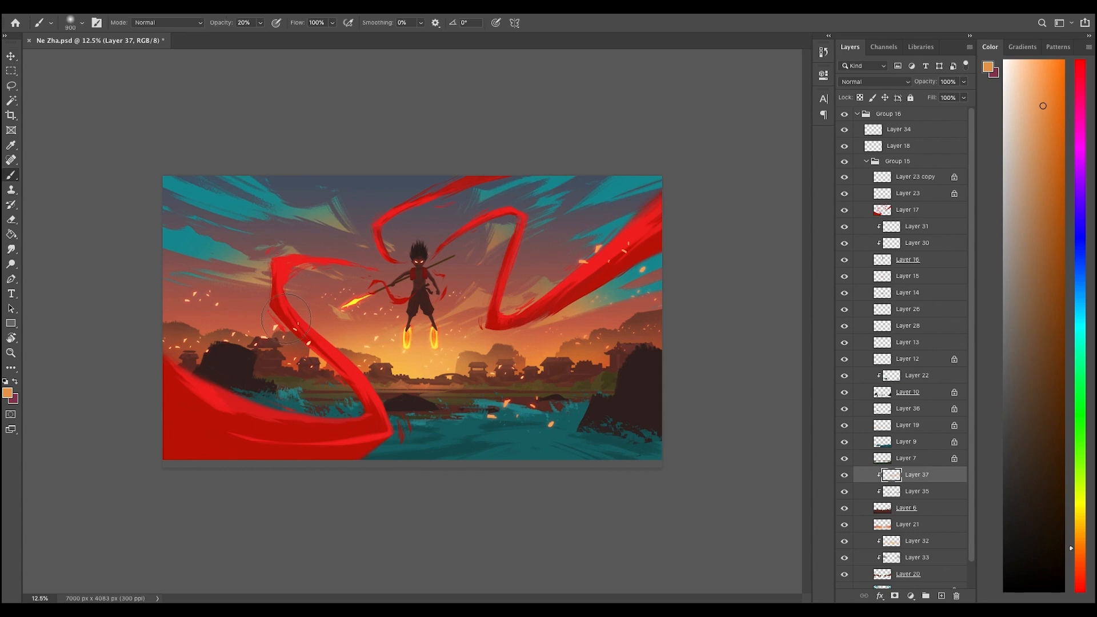
# - Examine the whole illustration and the floating character at several magnifications
pyautogui.hotkey('ctrl', '-')
pyautogui.hotkey('ctrl', '-')
pyautogui.hotkey('ctrl', '+')
pyautogui.hotkey('ctrl', '+')
pyautogui.hotkey('ctrl', '+')
pyautogui.hotkey('ctrl', '-')
pyautogui.hotkey('ctrl', '-')
pyautogui.hotkey('ctrl', '+')
pyautogui.hotkey('ctrl', '+')
pyautogui.hotkey('ctrl', '-')
pyautogui.hotkey('ctrl', '-')
pyautogui.hotkey('ctrl', '+')
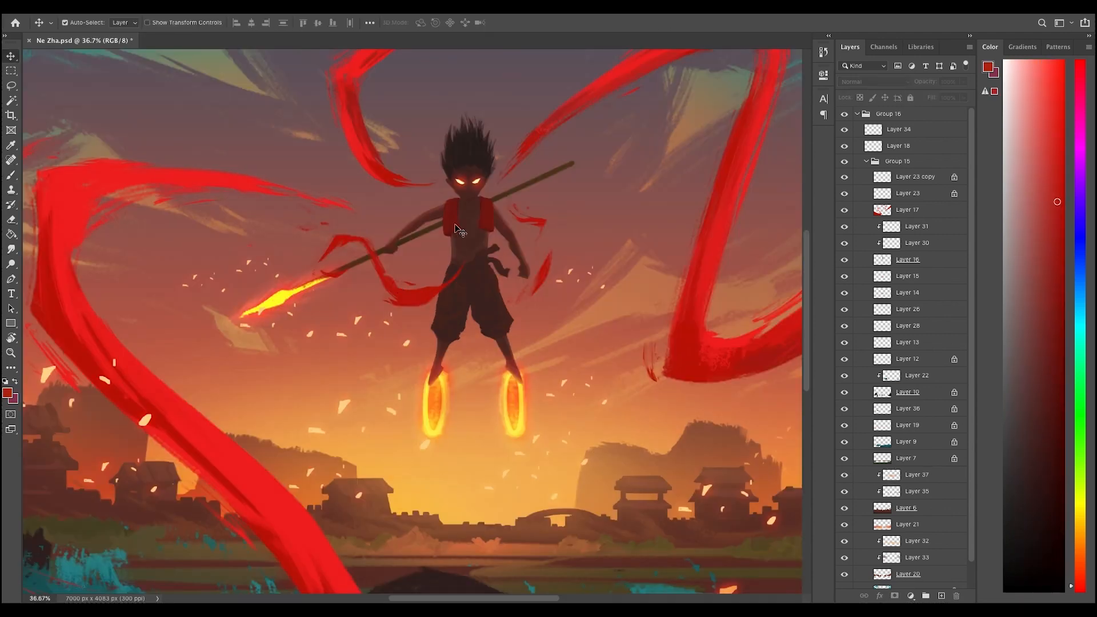
# - Brush a soft red glow over the character on the Color Dodge Layer 31 at 20% opacity
pyautogui.click(909, 227)
pyautogui.press('b')
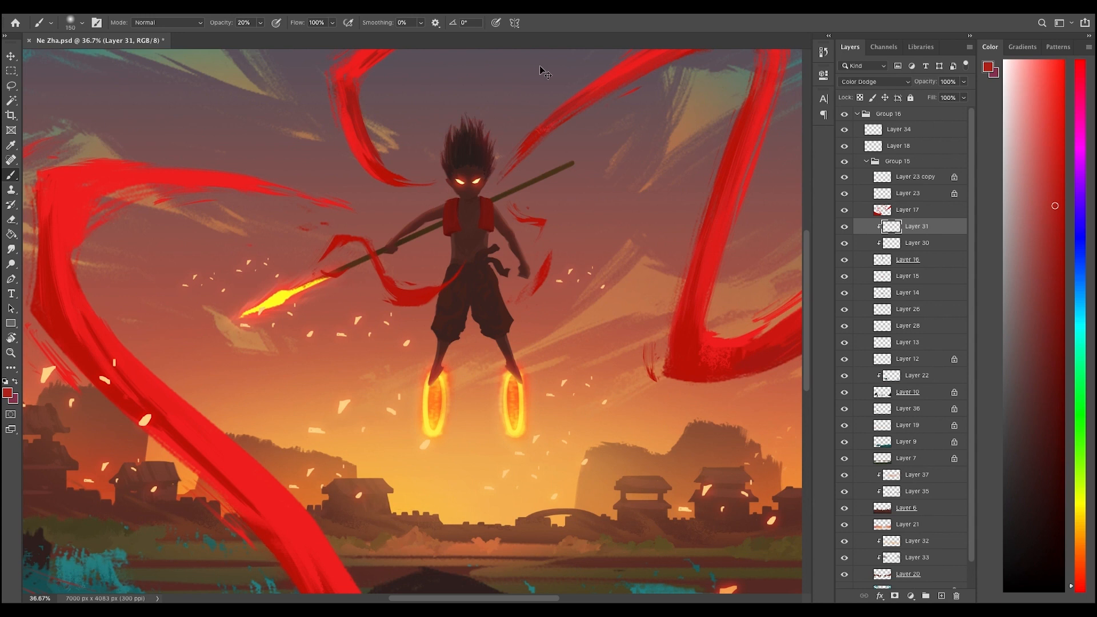
pyautogui.scroll(-1, 425, 132)
pyautogui.moveTo(537, 146); pyautogui.dragTo(478, 310)
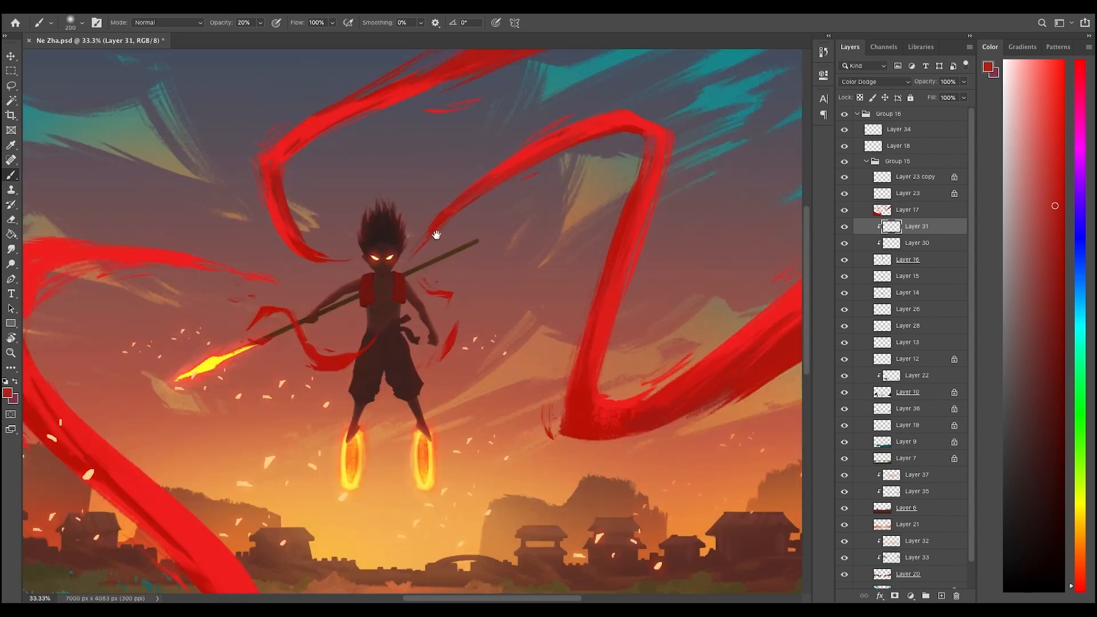
pyautogui.moveTo(436, 235); pyautogui.dragTo(451, 179)
pyautogui.press('super+minus')
pyautogui.press('super+minus')
pyautogui.press('super+plus')
pyautogui.moveTo(435, 290); pyautogui.dragTo(473, 263)
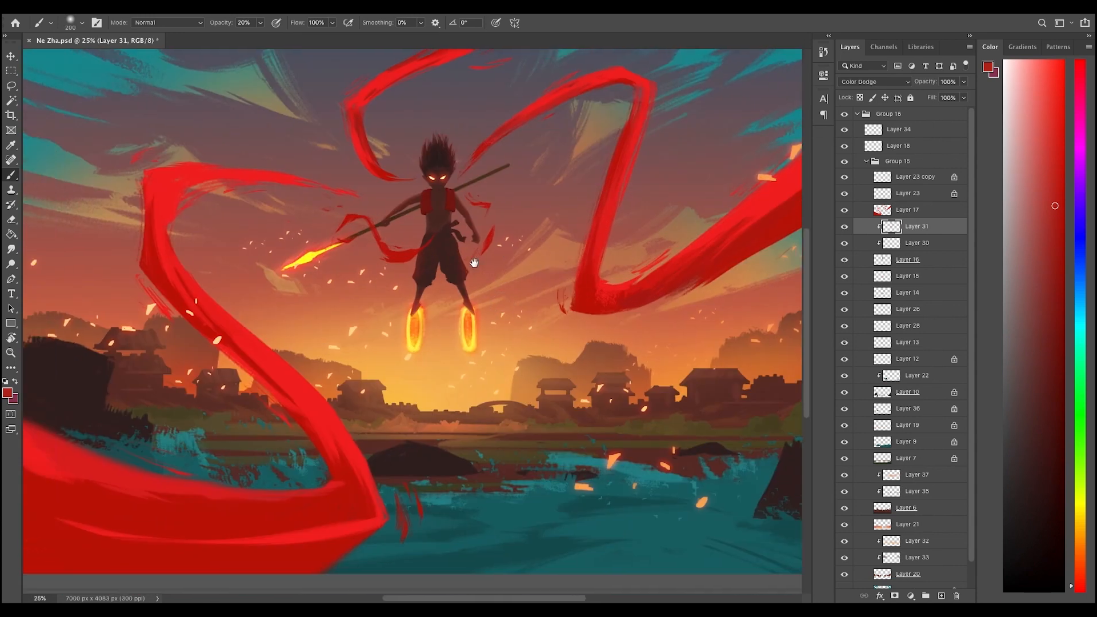
pyautogui.press('super+plus')
# - Add a clipped Overlay layer above Layer 30 and set up a light grey size 125 soft brush at 10% opacity for lighting the character
pyautogui.click(916, 243)
pyautogui.click(942, 596)
pyautogui.keyDown('alt'); pyautogui.click(485, 163); pyautogui.keyUp('alt')
pyautogui.press('super+z')
pyautogui.press('[')
pyautogui.press('[')
pyautogui.press('[')
pyautogui.press('0')
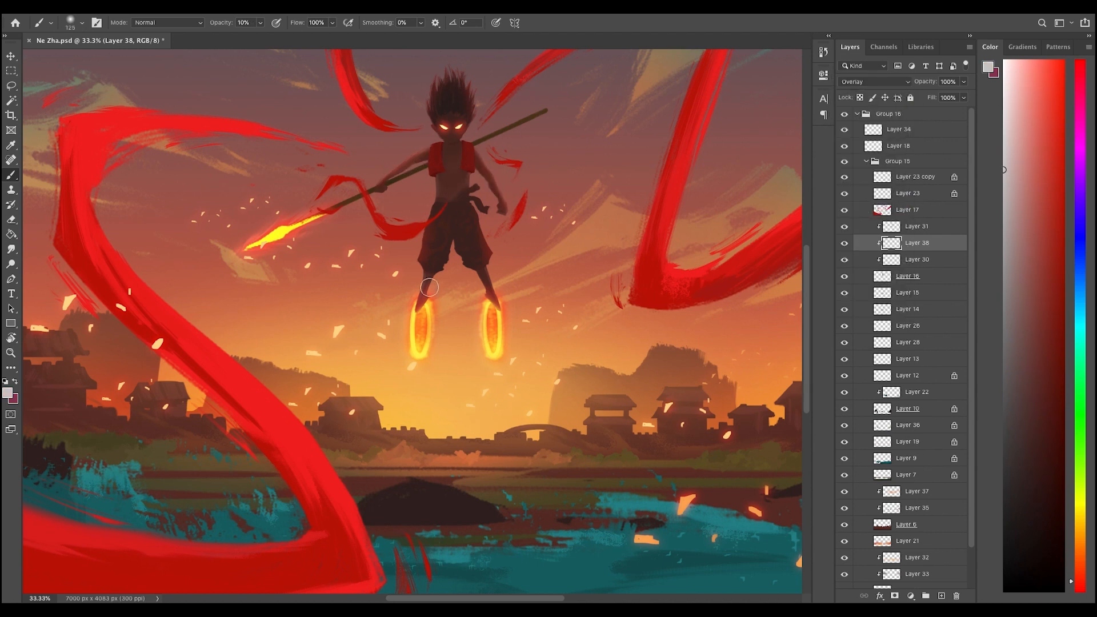
# - Compare the character with Layer 38 hidden and shown, and refine its highlights with the size 50 soft brush at 20% opacity
pyautogui.scroll(-2, 474, 291)
pyautogui.click(845, 243)
pyautogui.click(845, 243)
pyautogui.scroll(2, 502, 328)
pyautogui.press('[')
pyautogui.press('[')
pyautogui.press('[')
pyautogui.press('[')
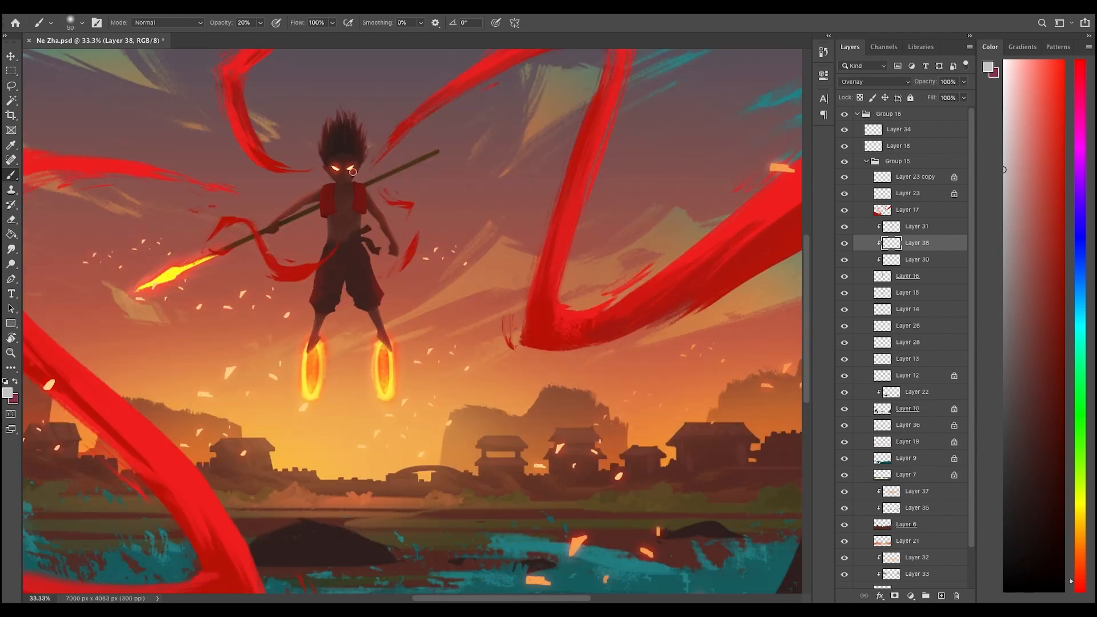
pyautogui.press('super+minus')
pyautogui.moveTo(416, 227); pyautogui.dragTo(448, 240)
pyautogui.press('super+plus')
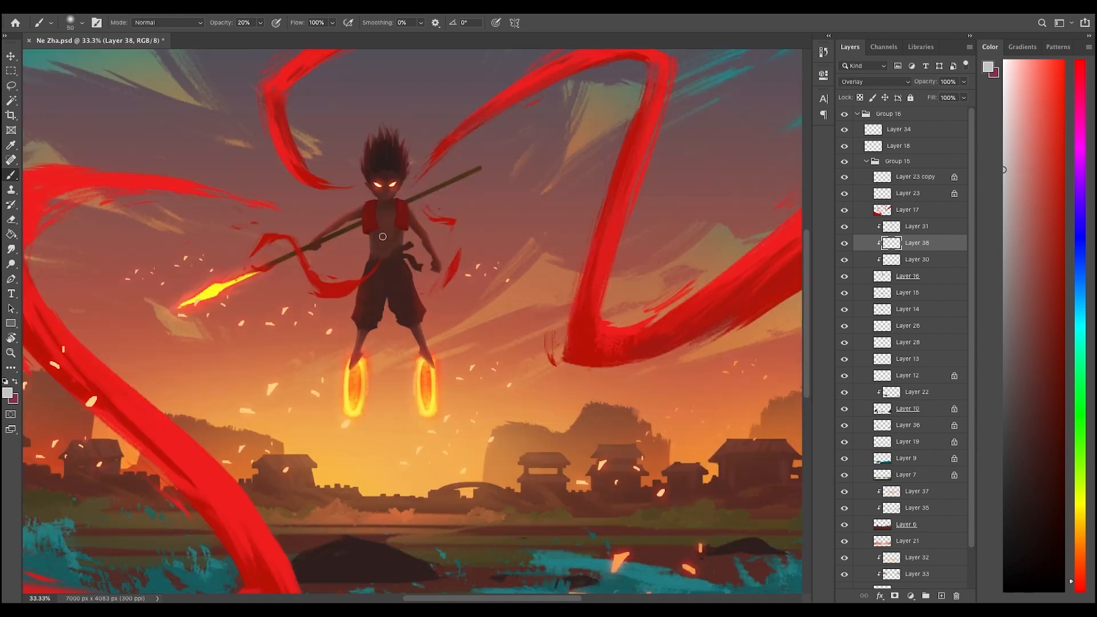
# - Clean up Layer 38's highlights on the character with the size 50 soft Eraser
pyautogui.press('e')
pyautogui.press('super+minus')
pyautogui.press('super+minus')
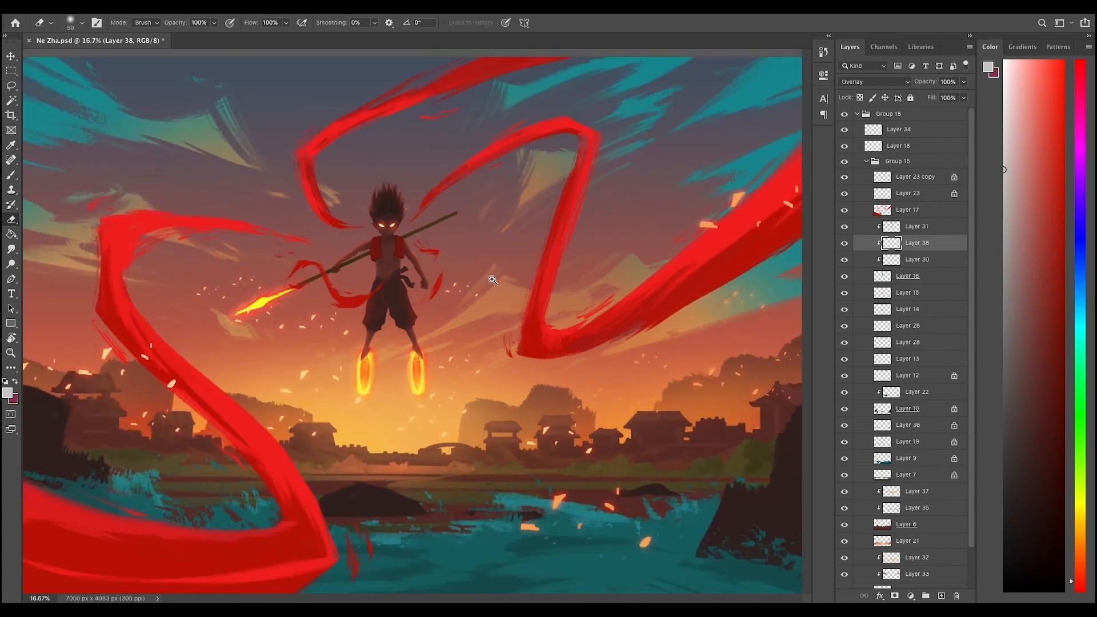
# - Paint a ragged hem on the character's red vest on Layer 17 with sampled dark red and the size 45 textured brush
pyautogui.scroll(3, 463, 241)
pyautogui.keyDown('super'); pyautogui.click(463, 241); pyautogui.keyUp('super')
pyautogui.press('b')
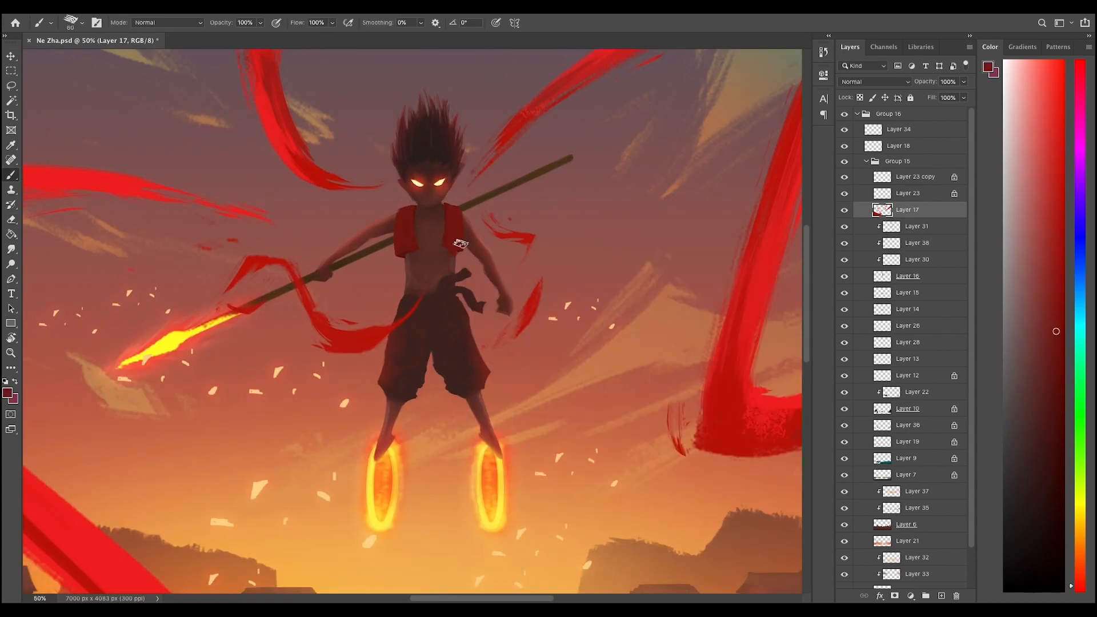
pyautogui.press('[')
pyautogui.press('[')
pyautogui.keyDown('alt'); pyautogui.click(400, 256); pyautogui.keyUp('alt')
pyautogui.moveTo(400, 255); pyautogui.dragTo(403, 261)
pyautogui.scroll(-3, 472, 190)
pyautogui.scroll(2, 425, 293)
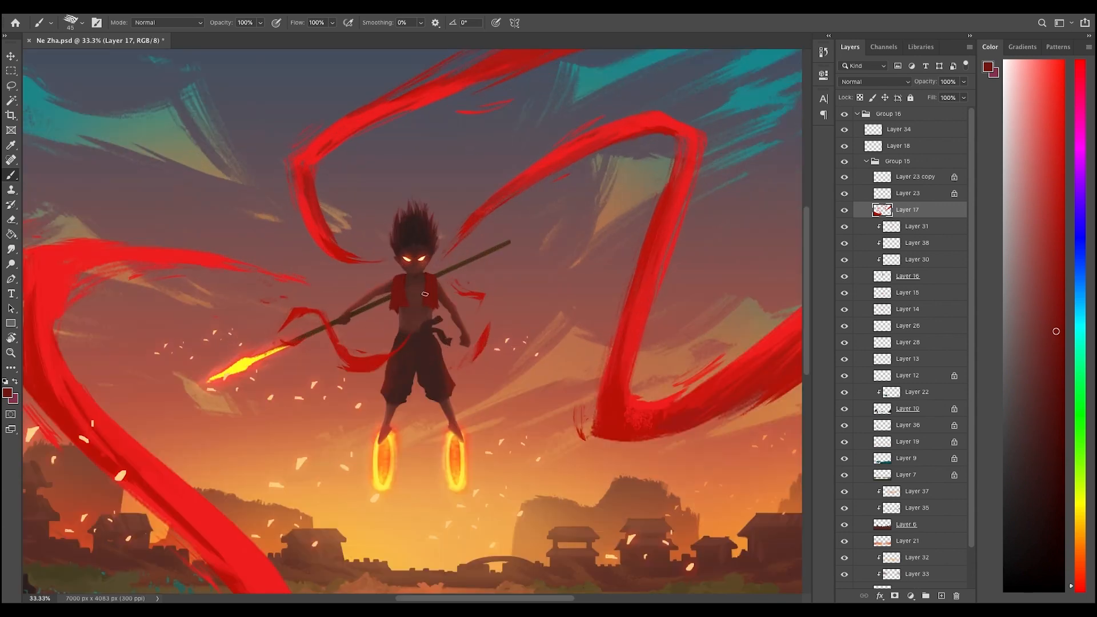
# - Trim the vest's edges on Layer 17 with the size 80 textured Eraser and touch them up with the size 45 brush
pyautogui.press('e')
pyautogui.keyDown('super'); pyautogui.rightClick(429, 276); pyautogui.keyUp('super')
pyautogui.rightClick(430, 277)
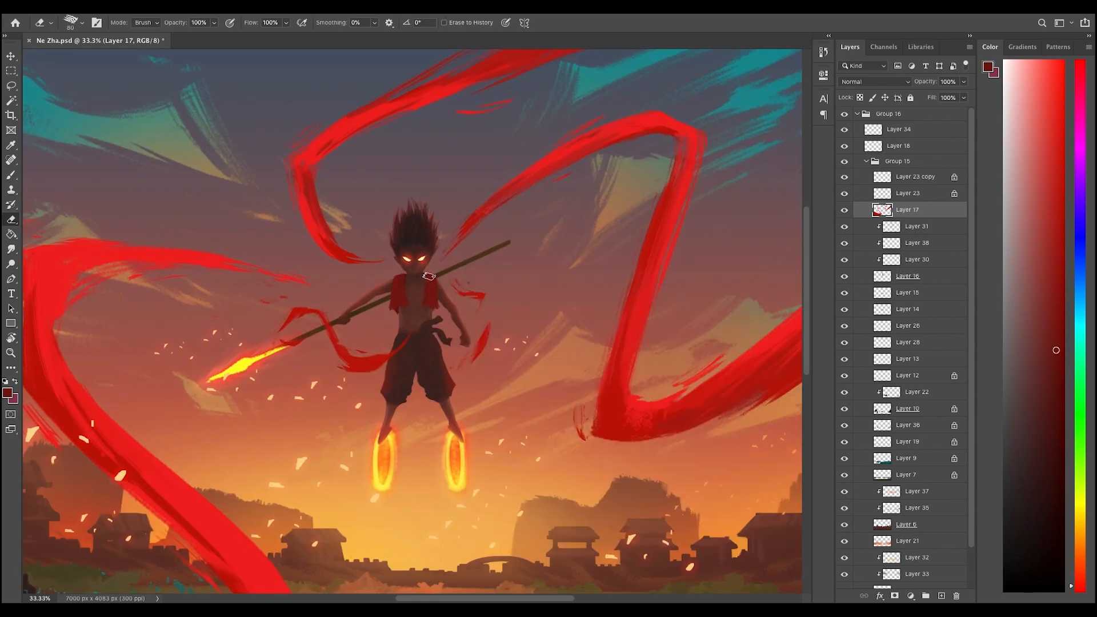
pyautogui.scroll(-3, 429, 269)
pyautogui.scroll(2, 397, 233)
pyautogui.press('b')
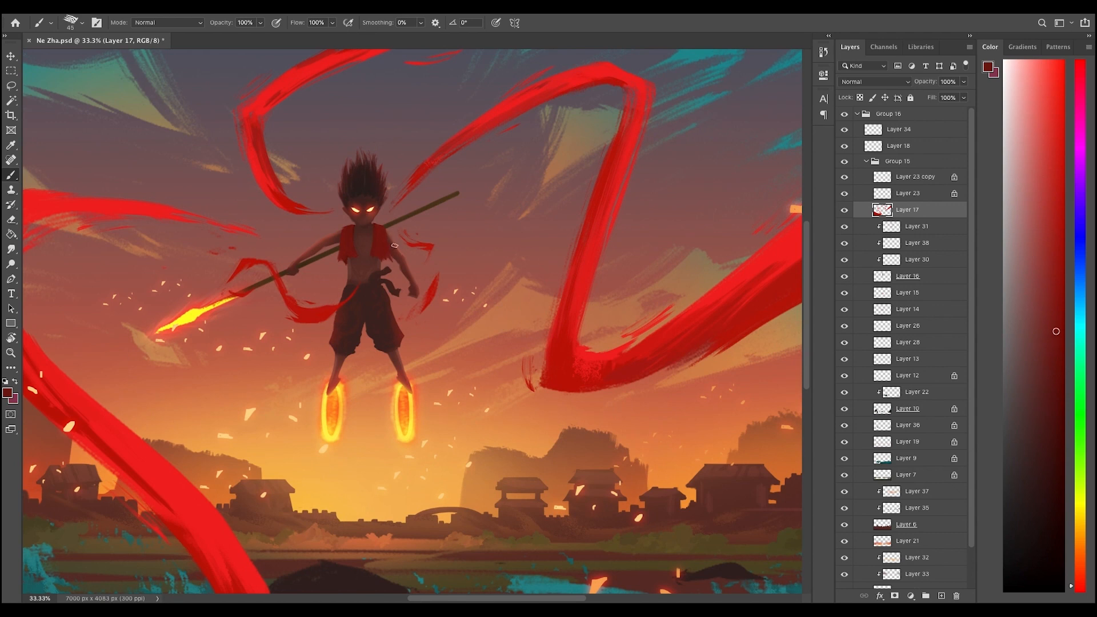
pyautogui.scroll(-3, 395, 245)
pyautogui.scroll(3, 303, 366)
# - Paint dark red folds on the character's trousers on Layer 16 with the size 30 textured brush
pyautogui.click(847, 276)
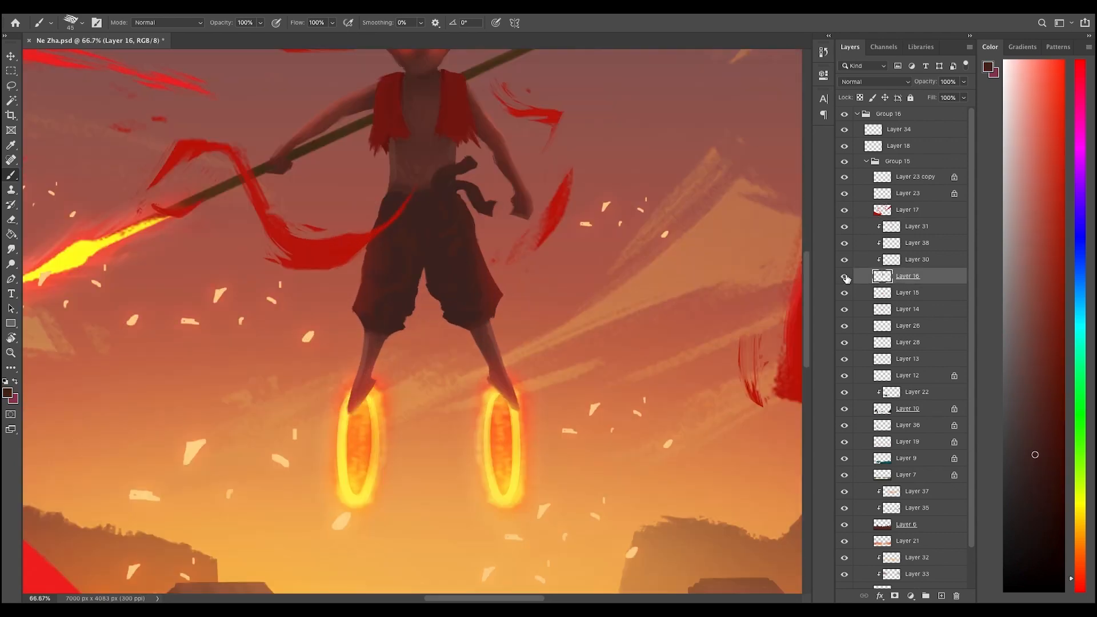
pyautogui.scroll(-2, 403, 323)
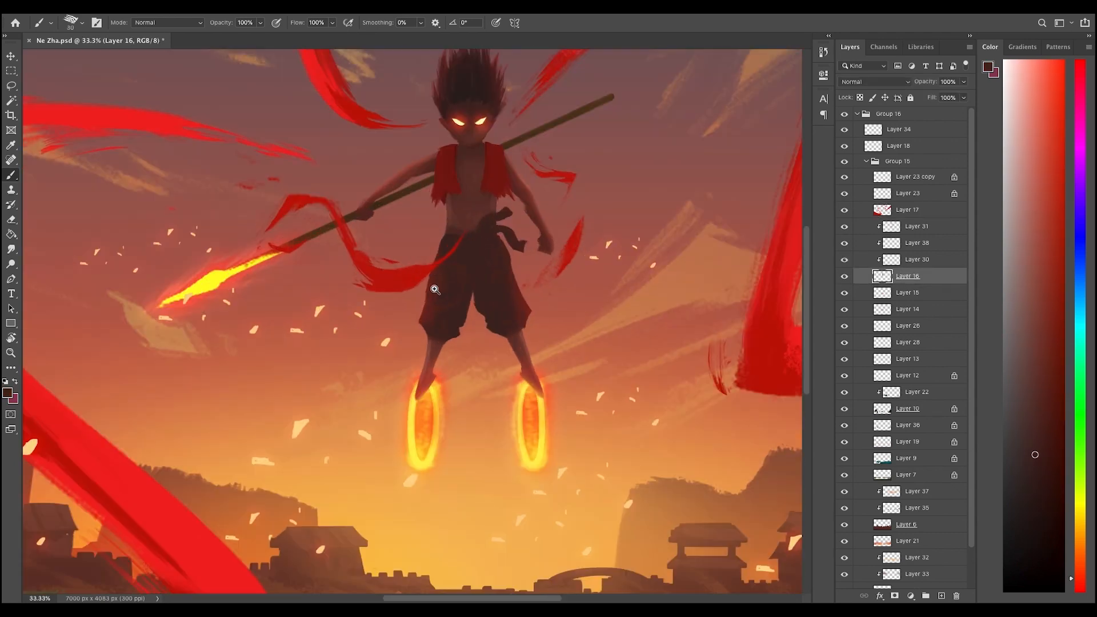
pyautogui.keyDown('alt'); pyautogui.click(511, 271); pyautogui.keyUp('alt')
pyautogui.moveTo(503, 304); pyautogui.dragTo(519, 298)
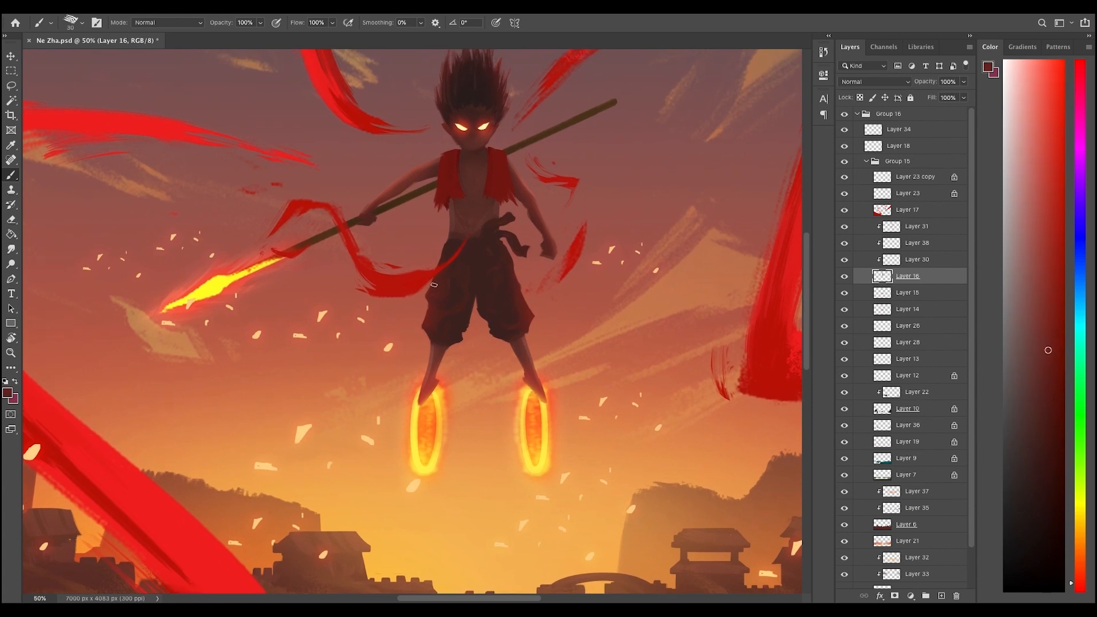
pyautogui.scroll(-2, 440, 311)
pyautogui.scroll(2, 509, 313)
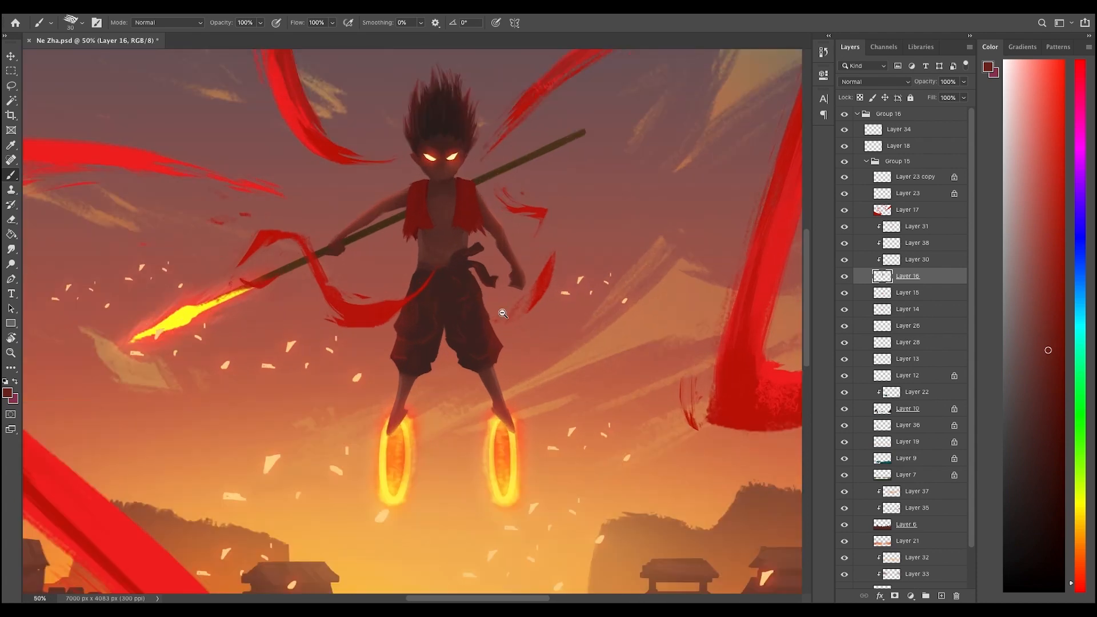
# - Try to paint a small forehead mark on Layer 16 with sampled red-orange and pale yellow
pyautogui.scroll(-2, 516, 331)
pyautogui.keyDown('alt'); pyautogui.click(466, 230); pyautogui.keyUp('alt')
pyautogui.scroll(2, 459, 195)
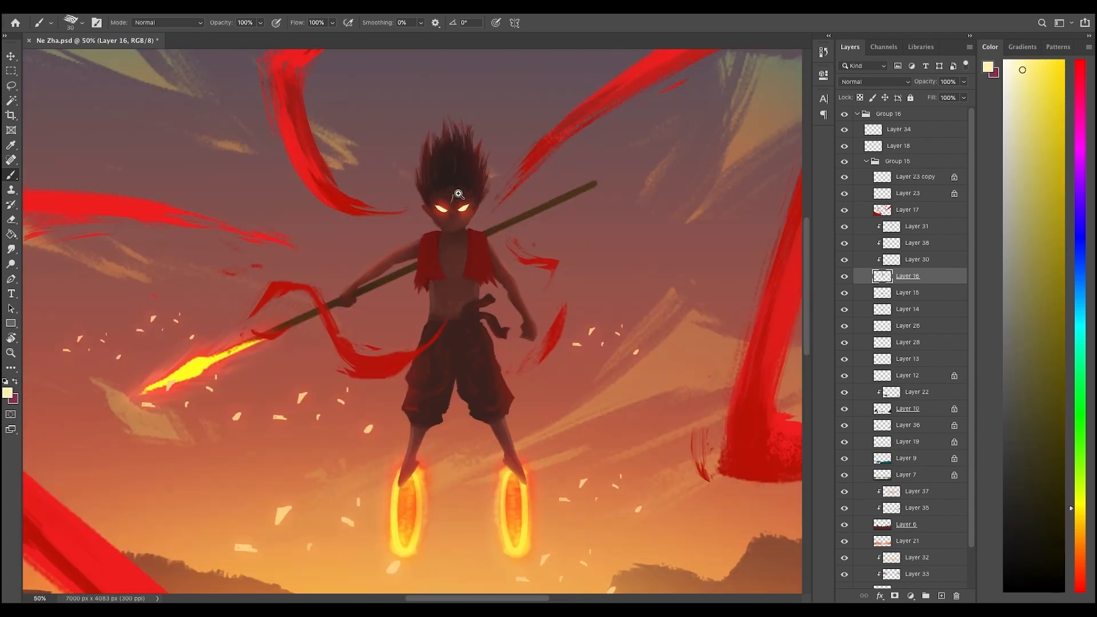
pyautogui.scroll(2, 467, 187)
pyautogui.keyDown('alt'); pyautogui.click(391, 293); pyautogui.keyUp('alt')
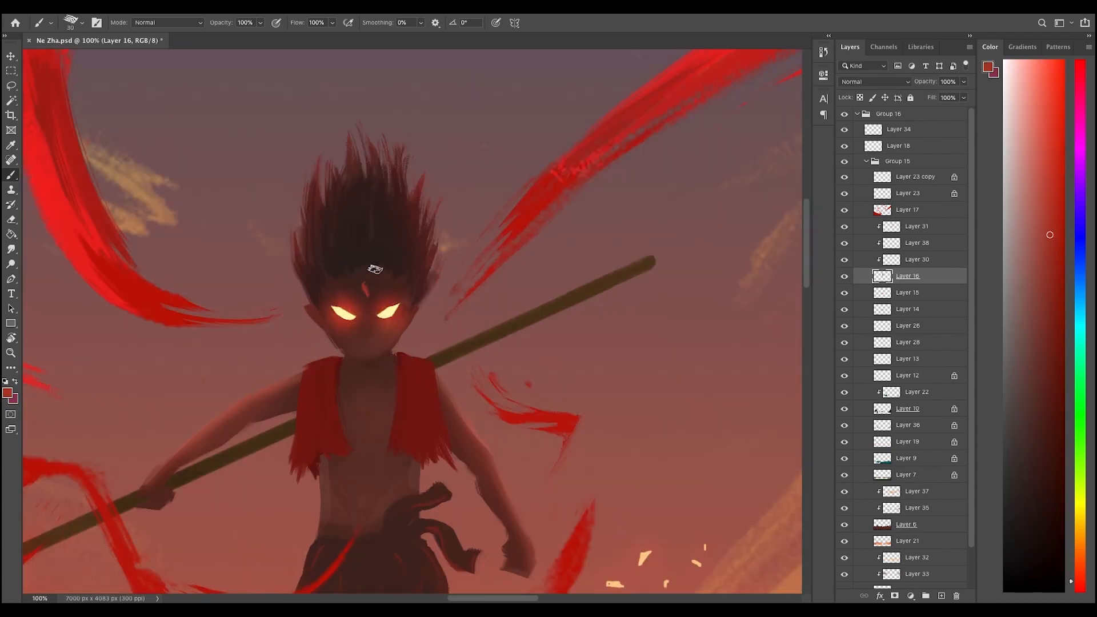
pyautogui.scroll(-4, 375, 268)
pyautogui.scroll(4, 375, 269)
pyautogui.keyDown('alt'); pyautogui.click(380, 272); pyautogui.keyUp('alt')
pyautogui.scroll(-4, 379, 272)
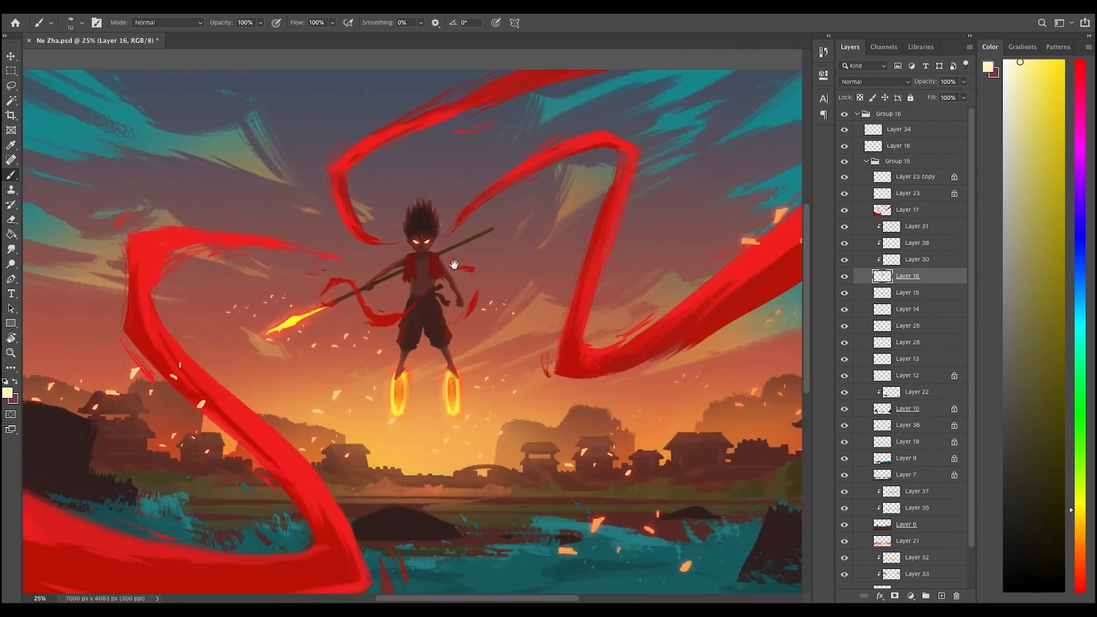
# - Paint a small tan mark on the character's forehead on Layer 30 with the textured brush at about size 25
pyautogui.scroll(3, 454, 265)
pyautogui.click(846, 246)
pyautogui.click(917, 259)
pyautogui.scroll(1, 422, 266)
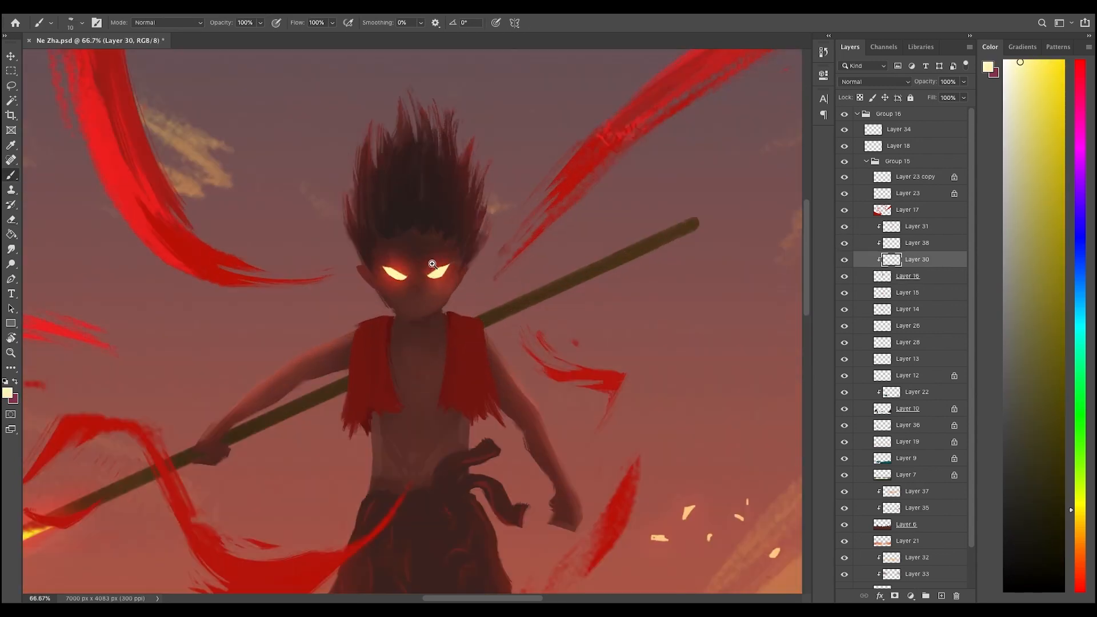
pyautogui.keyDown('alt'); pyautogui.click(432, 267); pyautogui.keyUp('alt')
pyautogui.press(']')
pyautogui.press(']')
pyautogui.press(']')
pyautogui.scroll(-4, 458, 262)
pyautogui.scroll(2, 468, 280)
# - Add a glow around the forehead mark on Color Dodge Layer 31 with sampled dark red and the size 50 soft brush
pyautogui.click(917, 226)
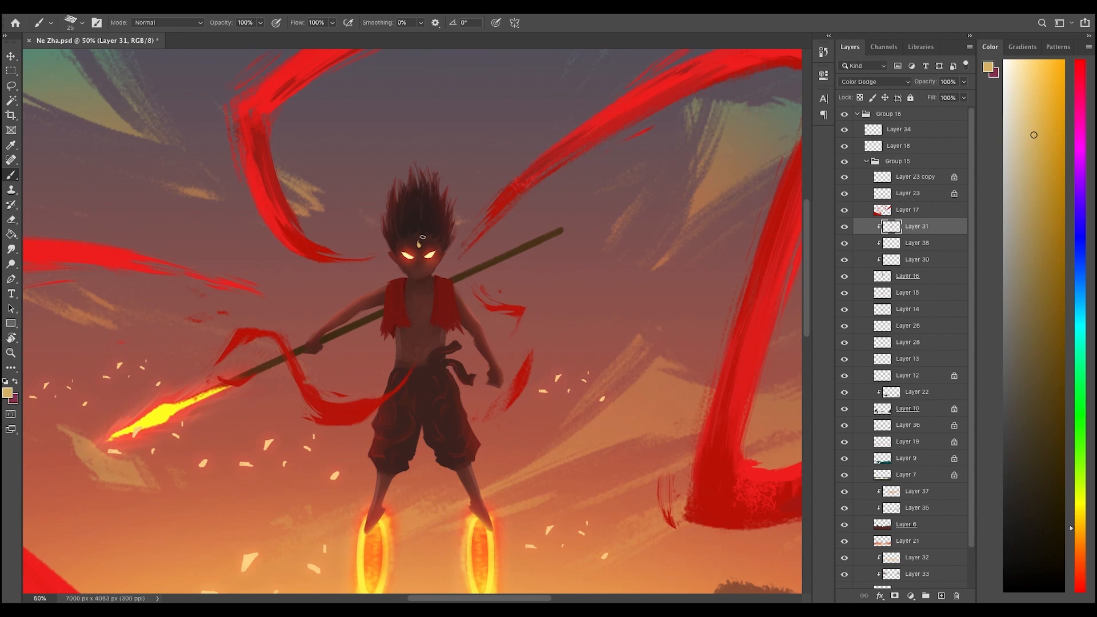
pyautogui.scroll(2, 426, 229)
pyautogui.rightClick(471, 235)
pyautogui.click(578, 311)
pyautogui.keyDown('alt'); pyautogui.click(411, 255); pyautogui.keyUp('alt')
pyautogui.moveTo(421, 242); pyautogui.dragTo(425, 235)
pyautogui.scroll(-4, 425, 236)
pyautogui.scroll(3, 426, 240)
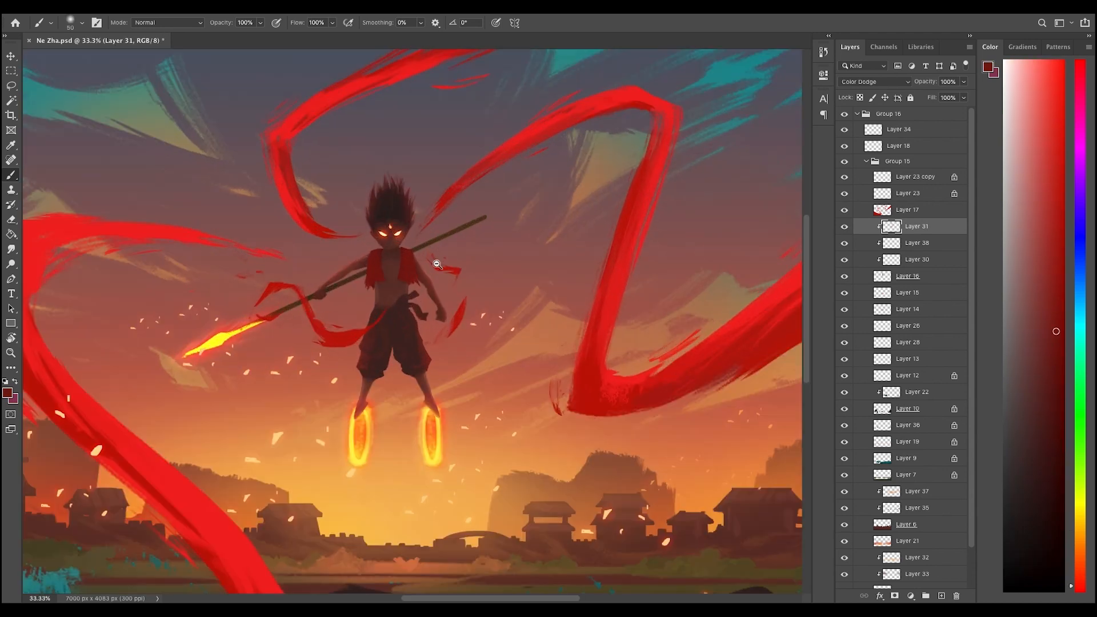
pyautogui.scroll(-5, 427, 250)
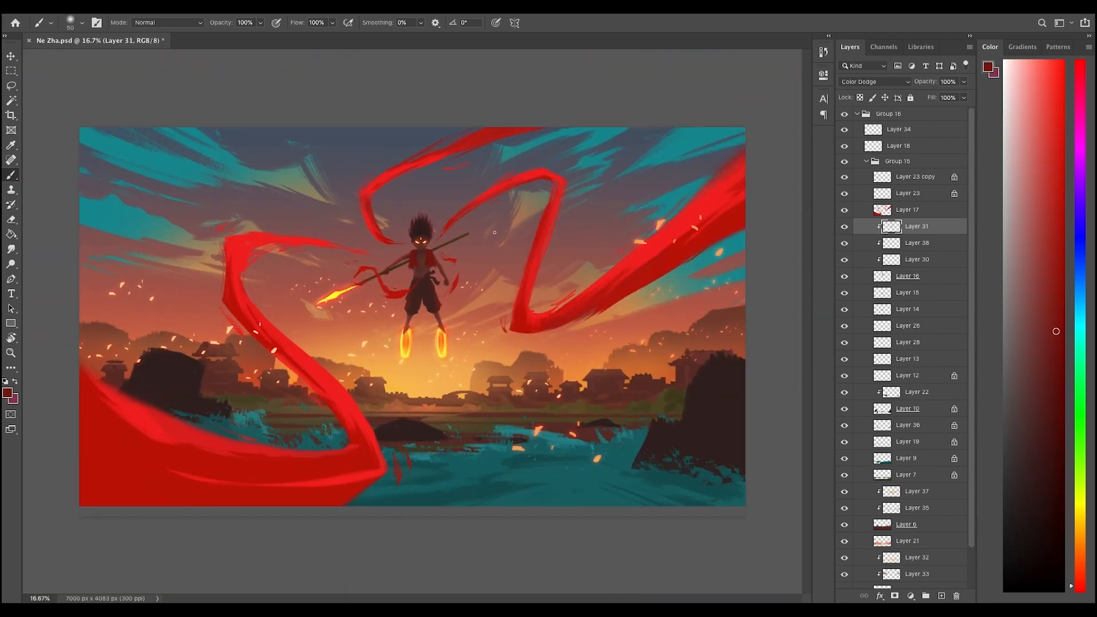
# - Check Layer 6 by hiding and showing it, duplicate it, and select the original beneath the copy
pyautogui.scroll(2, 464, 336)
pyautogui.click(907, 524)
pyautogui.click(846, 524)
pyautogui.click(845, 524)
pyautogui.press('super+j')
pyautogui.click(857, 540)
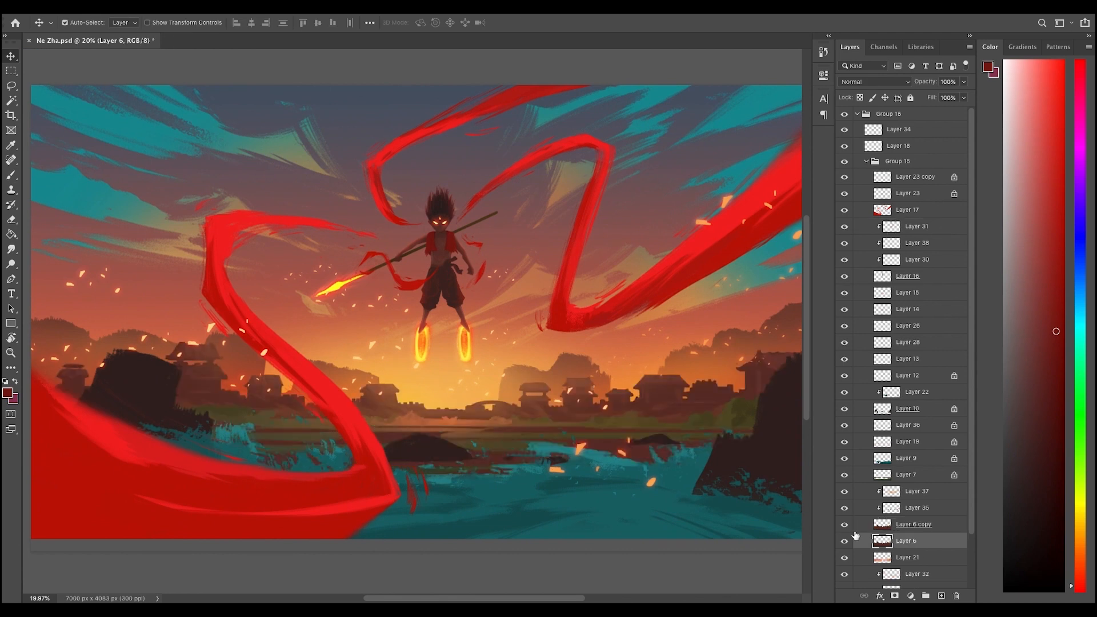
# - Shade the ground on Layer 6 copy with sampled dark brown, using the size 900 soft brush at 50% opacity
pyautogui.click(909, 525)
pyautogui.rightClick(740, 435)
pyautogui.press('Return')
pyautogui.press(']')
pyautogui.press(']')
pyautogui.press(']')
pyautogui.press(']')
pyautogui.press(']')
pyautogui.press(']')
pyautogui.press(']')
pyautogui.press(']')
pyautogui.press(']')
pyautogui.press(']')
pyautogui.press(']')
pyautogui.press(']')
pyautogui.press(']')
pyautogui.press(']')
pyautogui.press(']')
pyautogui.press(']')
pyautogui.press(']')
pyautogui.keyDown('alt'); pyautogui.click(688, 389); pyautogui.keyUp('alt')
pyautogui.press('5')
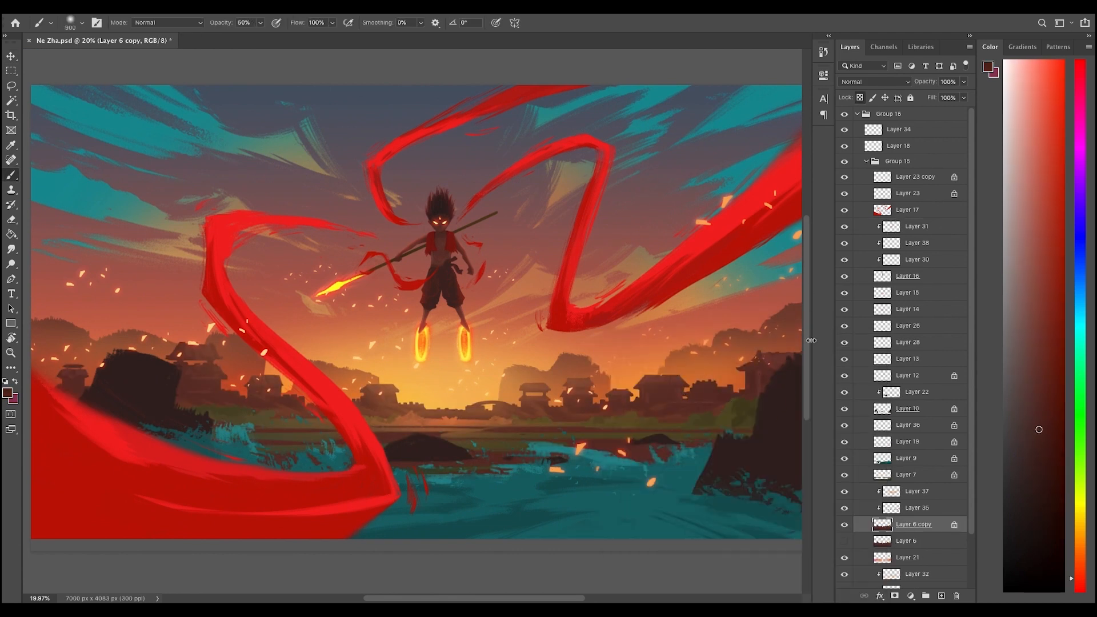
# - Add a clipped layer directly above Layer 35 for soft dark brown shading over the ground
pyautogui.click(918, 508)
pyautogui.click(942, 596)
pyautogui.press('super+minus')
pyautogui.press('super+minus')
pyautogui.press('super+equal')
pyautogui.press('super+minus')
pyautogui.press('super+equal')
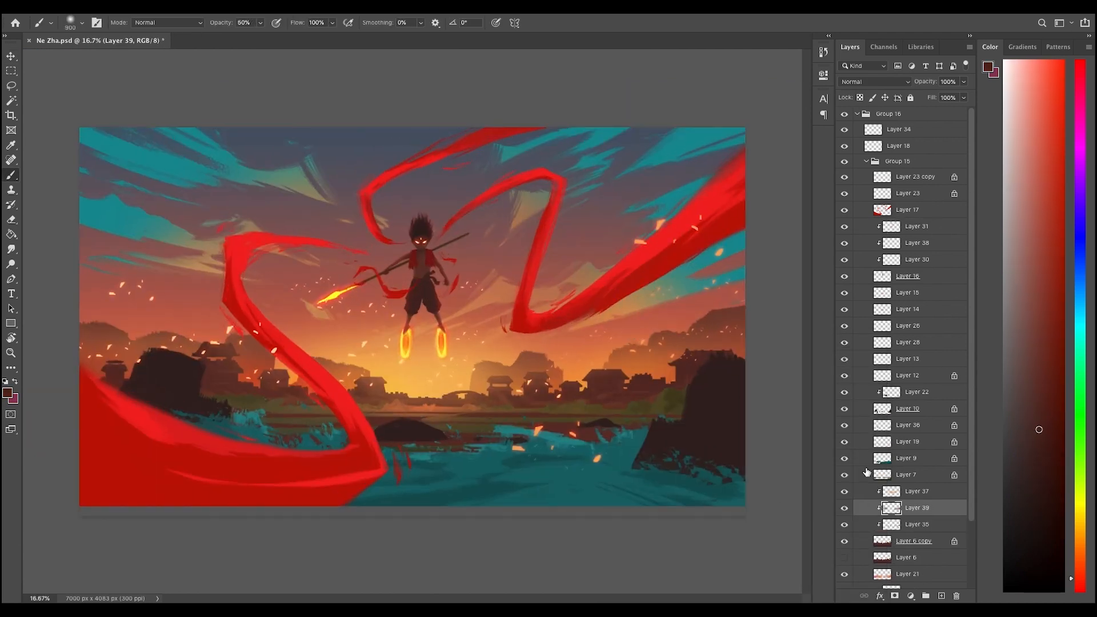
# - Try a small rectangular selection on Layer 6 copy
pyautogui.press('super+equal')
pyautogui.press('super+equal')
pyautogui.click(918, 525)
pyautogui.click(914, 541)
pyautogui.press('m')
pyautogui.moveTo(474, 330); pyautogui.dragTo(503, 375)
pyautogui.press('super+d')
pyautogui.press('super+minus')
pyautogui.press('super+minus')
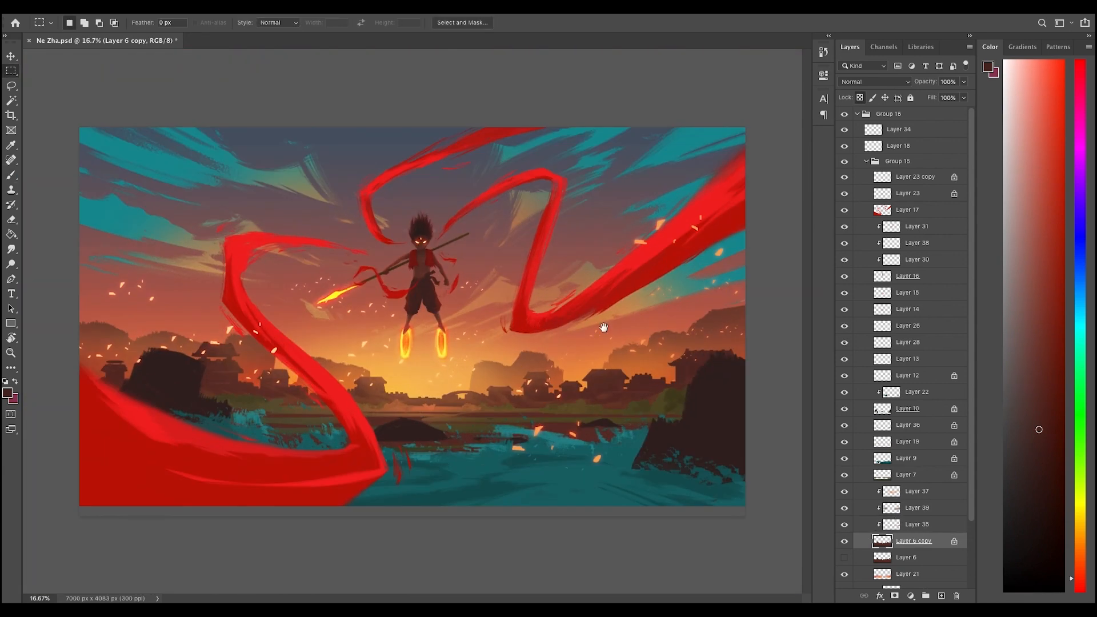
# - Touch up the upper red ribbon on Layer 17 with sampled red, using the textured brush and the eraser
pyautogui.press('b')
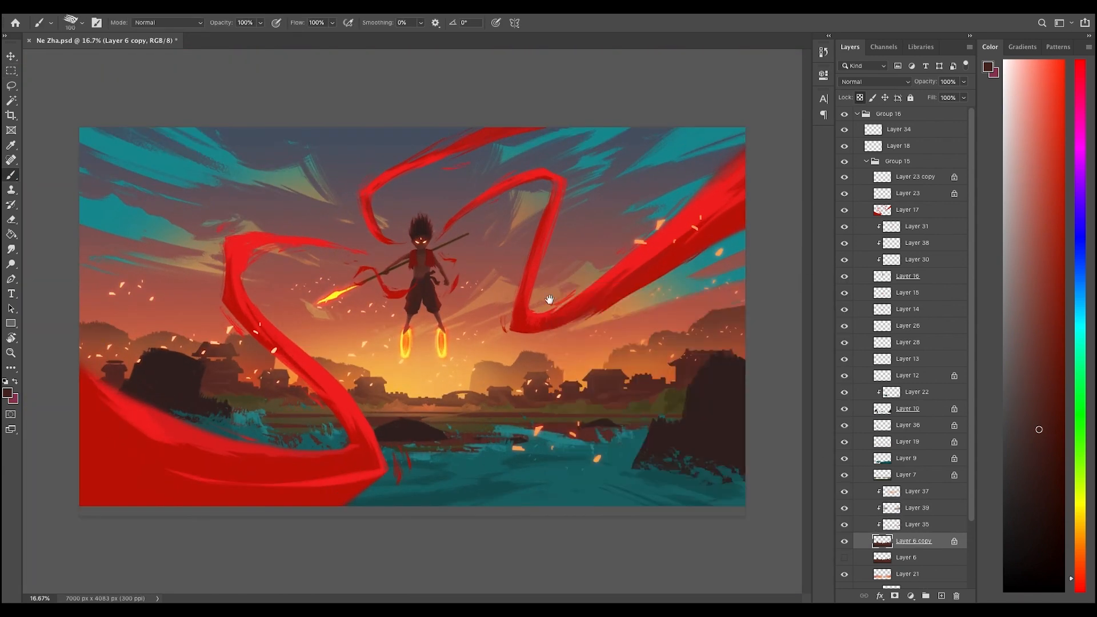
pyautogui.keyDown('super'); pyautogui.click(480, 145); pyautogui.keyUp('super')
pyautogui.keyDown('alt'); pyautogui.click(476, 150); pyautogui.keyUp('alt')
pyautogui.press('e')
pyautogui.press('[')
pyautogui.press('super+minus')
pyautogui.keyDown('super'); pyautogui.click(557, 156); pyautogui.keyUp('super')
pyautogui.press('b')
pyautogui.keyDown('alt'); pyautogui.click(515, 138); pyautogui.keyUp('alt')
pyautogui.moveTo(499, 140); pyautogui.dragTo(522, 135)
pyautogui.keyDown('alt'); pyautogui.keyDown('super'); pyautogui.click(551, 177); pyautogui.keyUp('super'); pyautogui.keyUp('alt')
pyautogui.keyDown('super'); pyautogui.click(539, 301); pyautogui.keyUp('super')
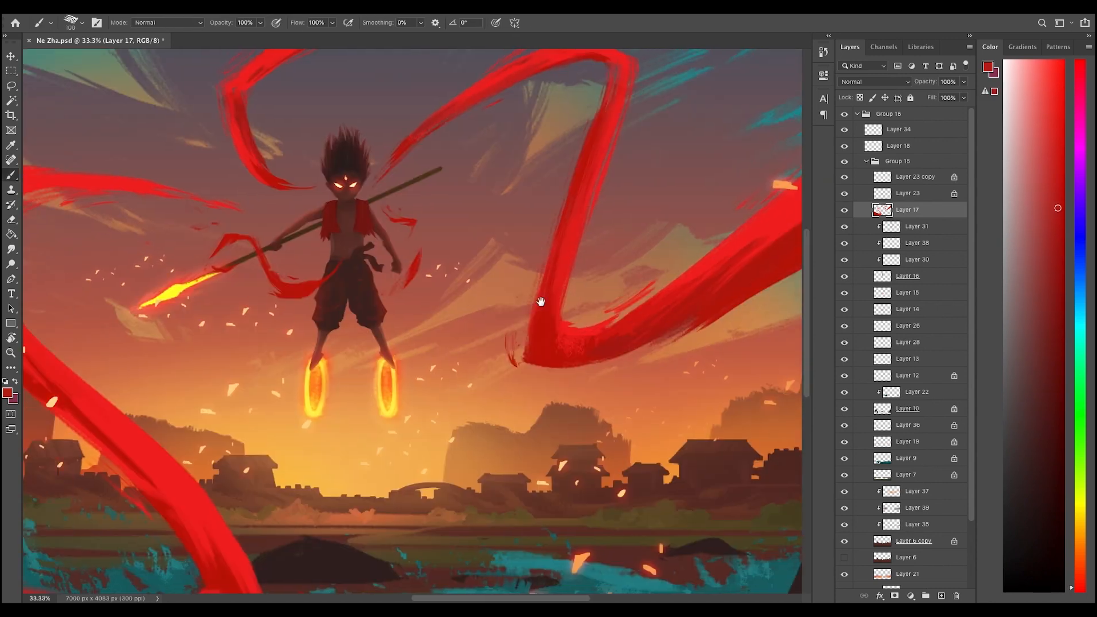
pyautogui.keyDown('alt'); pyautogui.keyDown('super'); pyautogui.click(539, 301); pyautogui.keyUp('super'); pyautogui.keyUp('alt')
# - Paint a brown pine tree silhouette on the far-right hill on Layer 20, toggling the visibility of Layers 32 and 33
pyautogui.keyDown('super'); pyautogui.click(542, 322); pyautogui.keyUp('super')
pyautogui.keyDown('super'); pyautogui.click(721, 320); pyautogui.keyUp('super')
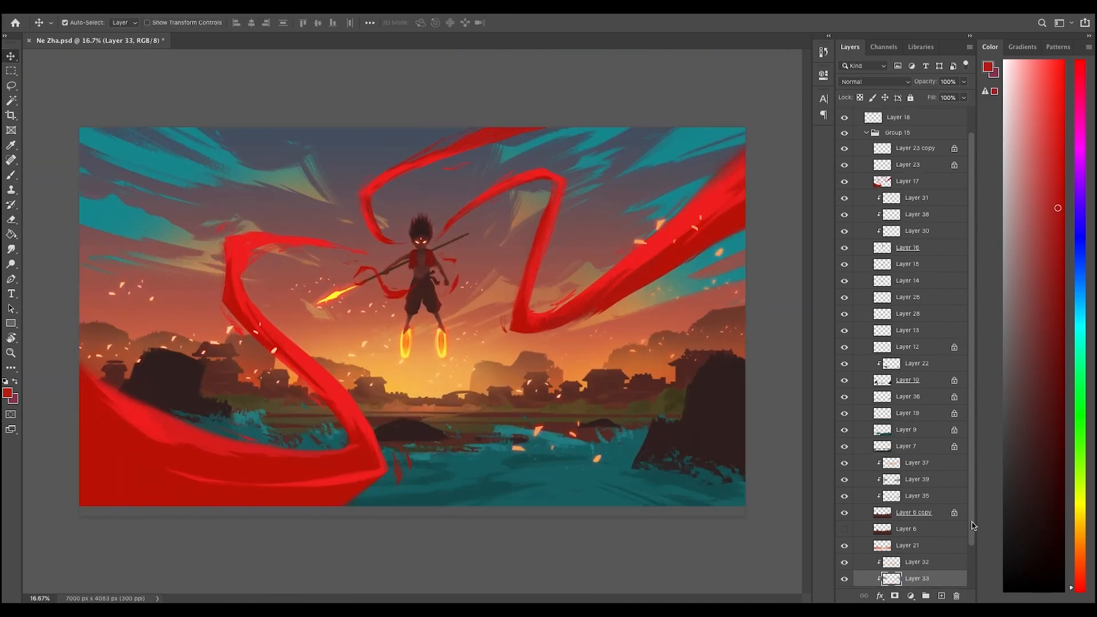
pyautogui.keyDown('super'); pyautogui.click(726, 317); pyautogui.keyUp('super')
pyautogui.press('e')
pyautogui.keyDown('super'); pyautogui.click(732, 297); pyautogui.keyUp('super')
pyautogui.keyDown('super'); pyautogui.click(727, 314); pyautogui.keyUp('super')
pyautogui.press('b')
pyautogui.keyDown('alt'); pyautogui.click(726, 327); pyautogui.keyUp('alt')
pyautogui.moveTo(734, 279); pyautogui.dragTo(722, 314)
pyautogui.moveTo(844, 519); pyautogui.dragTo(845, 536)
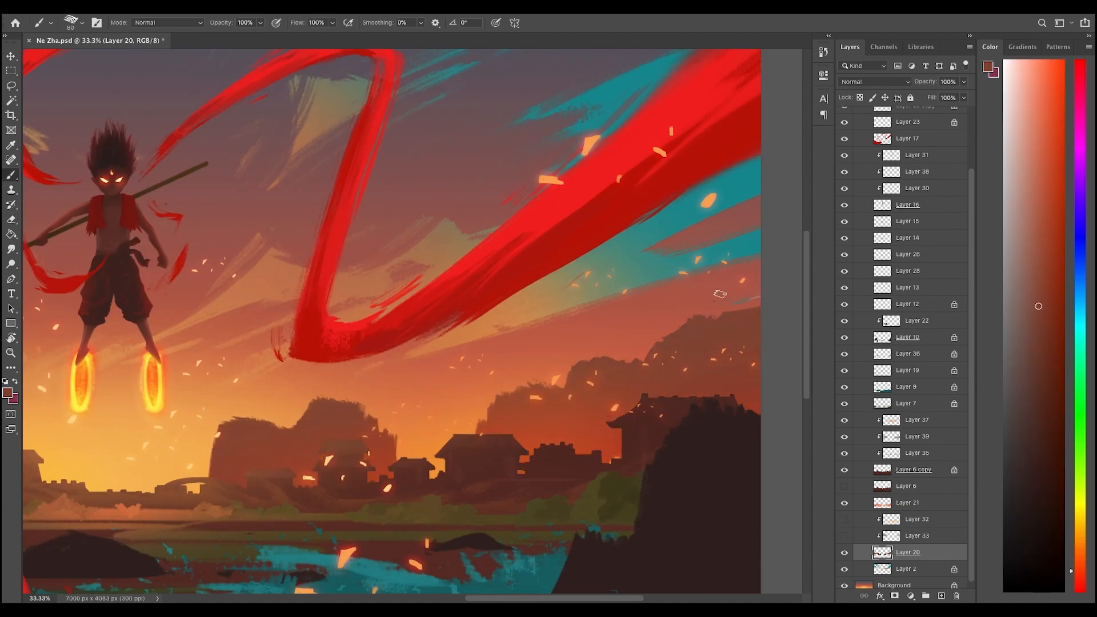
pyautogui.keyDown('alt'); pyautogui.keyDown('super'); pyautogui.click(741, 277); pyautogui.keyUp('super'); pyautogui.keyUp('alt')
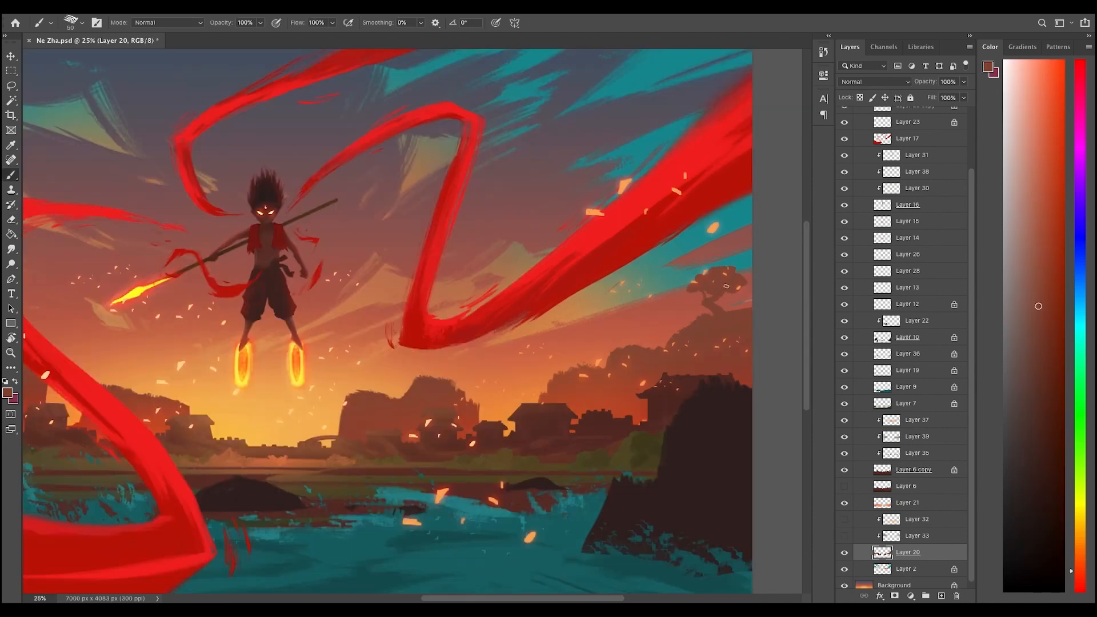
pyautogui.moveTo(844, 519); pyautogui.dragTo(844, 535)
pyautogui.press('super+minus')
pyautogui.press('super+minus')
pyautogui.press('super+minus')
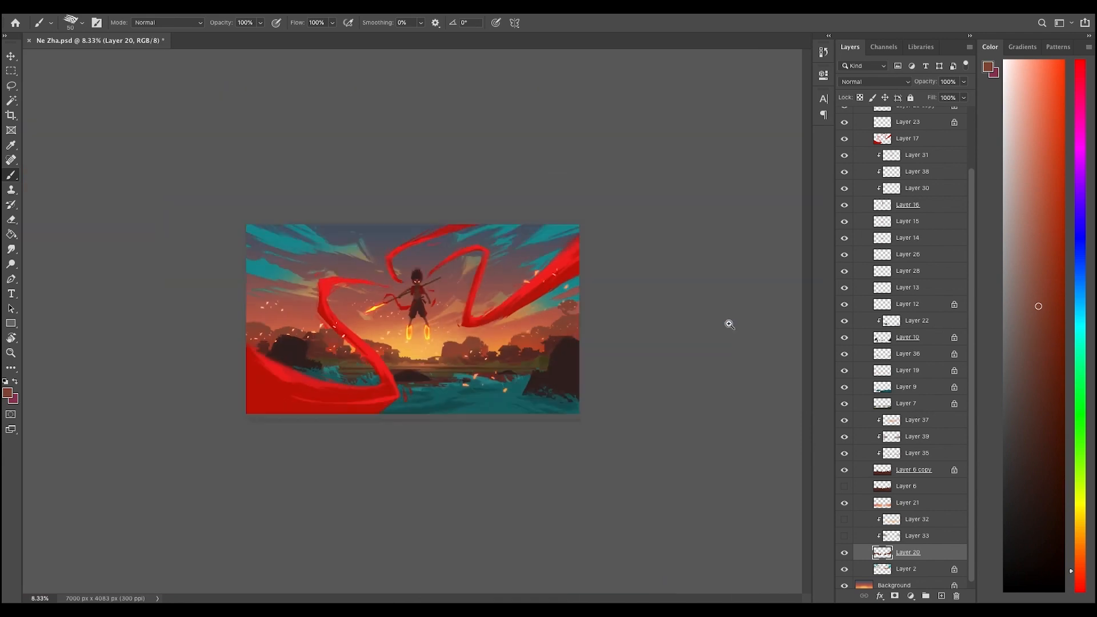
# - Lasso the tree on the far-right hill and adjust its size and position with Free Transform
pyautogui.keyDown('super'); pyautogui.click(646, 303); pyautogui.keyUp('super')
pyautogui.keyDown('super'); pyautogui.click(646, 303); pyautogui.keyUp('super')
pyautogui.keyDown('super'); pyautogui.click(646, 303); pyautogui.keyUp('super')
pyautogui.press('l')
pyautogui.moveTo(704, 318); pyautogui.dragTo(670, 325)
pyautogui.press('super+t')
pyautogui.moveTo(664, 251); pyautogui.dragTo(664, 272)
pyautogui.moveTo(708, 299)
pyautogui.mouseDown()
pyautogui.moveTo(733, 299)
pyautogui.moveTo(708, 306)
pyautogui.mouseUp()
pyautogui.press('Return')
pyautogui.press('super+minus')
pyautogui.press('super+minus')
pyautogui.keyDown('super'); pyautogui.click(718, 286); pyautogui.keyUp('super')
pyautogui.press('super+t')
pyautogui.press('Return')
pyautogui.press('super+d')
pyautogui.press('super+minus')
pyautogui.press('super+minus')
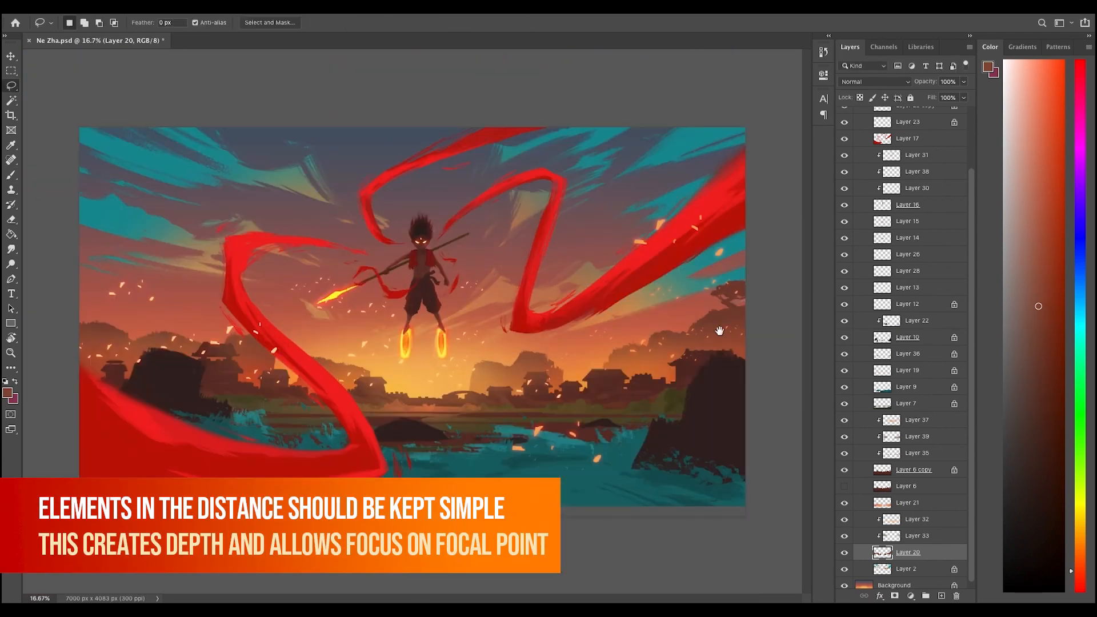
# - Try to paint a second tree on the hilltop above the right-hand houses with the size 50 textured brush
pyautogui.keyDown('super'); pyautogui.click(729, 337); pyautogui.keyUp('super')
pyautogui.keyDown('super'); pyautogui.click(729, 338); pyautogui.keyUp('super')
pyautogui.press('b')
pyautogui.moveTo(626, 302); pyautogui.dragTo(647, 303)
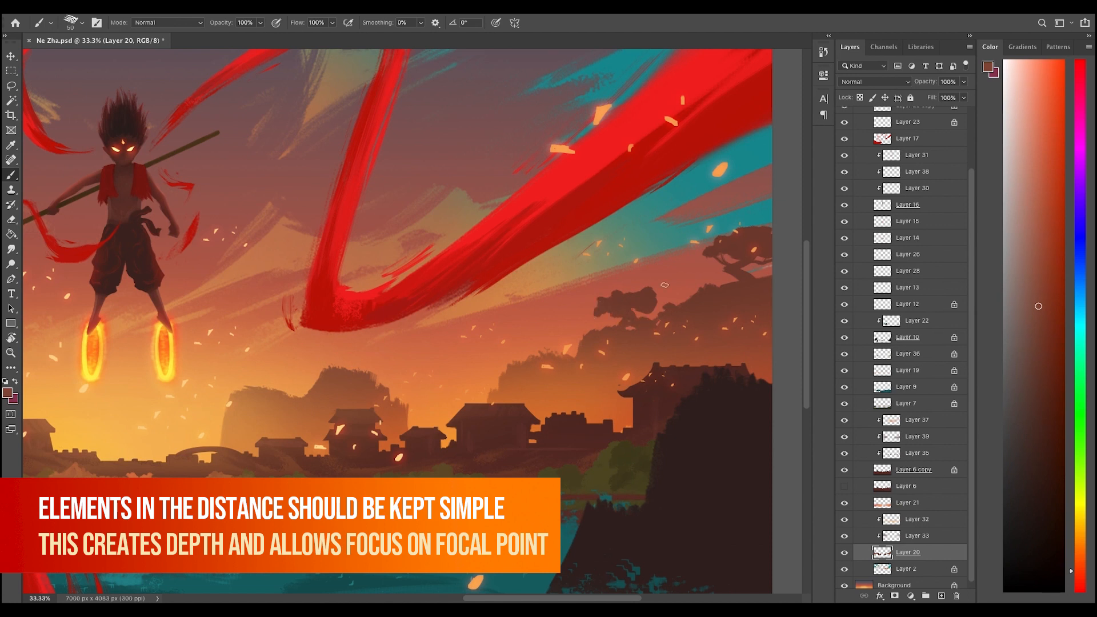
pyautogui.press('super+minus')
pyautogui.press('super+minus')
pyautogui.press('super+minus')
pyautogui.keyDown('super'); pyautogui.click(690, 332); pyautogui.keyUp('super')
pyautogui.keyDown('super'); pyautogui.click(690, 331); pyautogui.keyUp('super')
pyautogui.keyDown('super'); pyautogui.click(690, 332); pyautogui.keyUp('super')
pyautogui.press('super+minus')
pyautogui.press('super+minus')
pyautogui.keyDown('super'); pyautogui.click(665, 345); pyautogui.keyUp('super')
pyautogui.keyDown('super'); pyautogui.click(664, 345); pyautogui.keyUp('super')
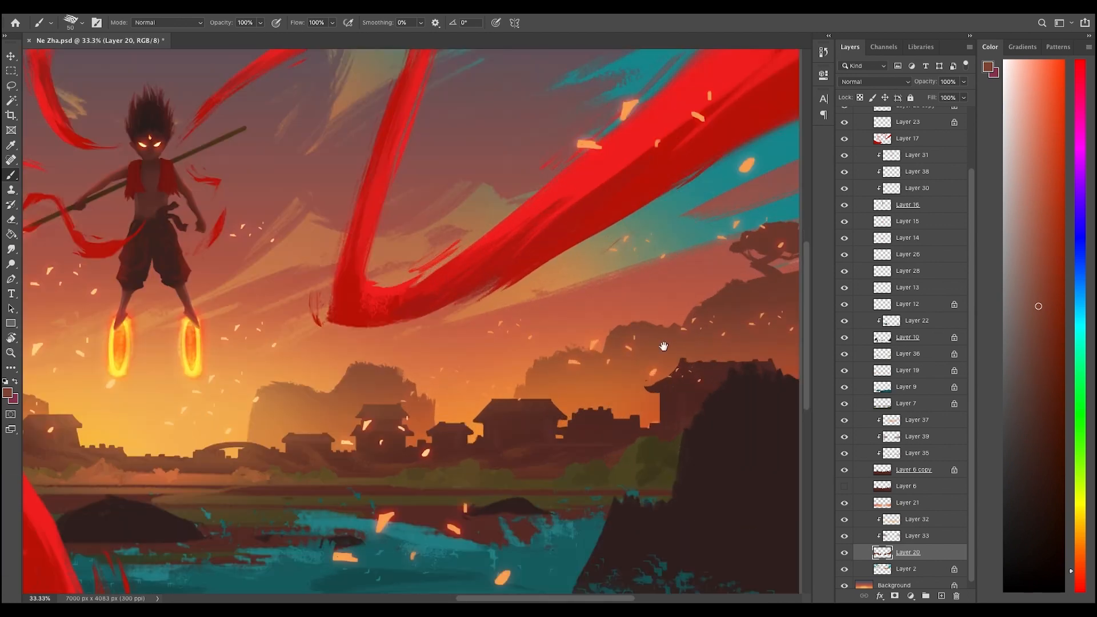
# - Paint a flat-topped tree silhouette with two foliage clumps on the hilltop above the right-hand houses on Layer 20
pyautogui.keyDown('super'); pyautogui.click(664, 345); pyautogui.keyUp('super')
pyautogui.moveTo(646, 345); pyautogui.dragTo(620, 356)
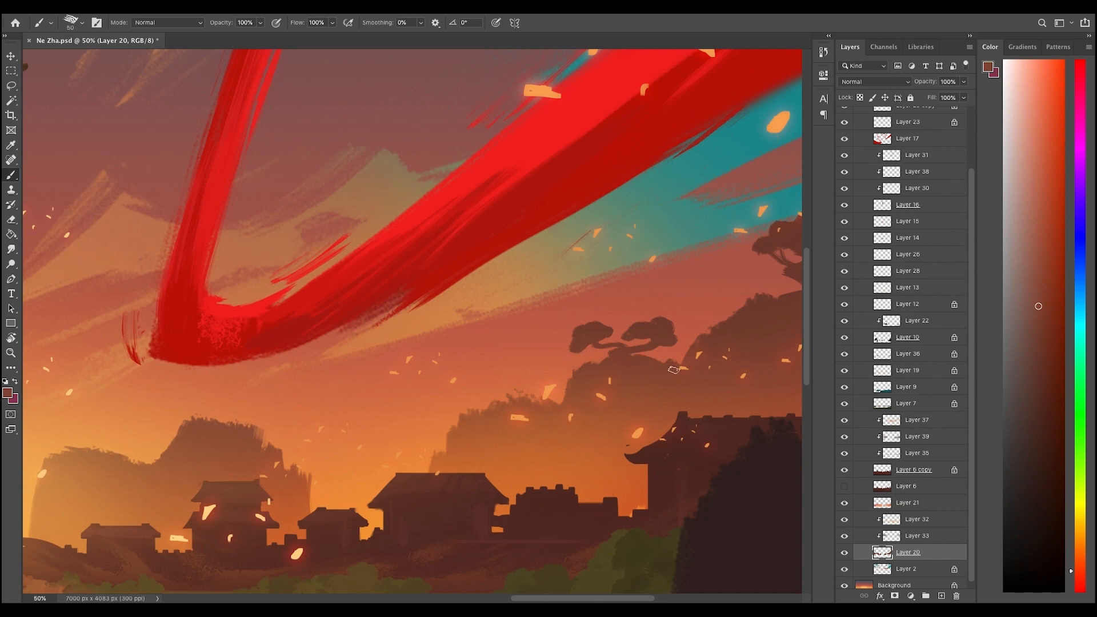
pyautogui.press('super+minus')
pyautogui.press('super+minus')
pyautogui.press('super+minus')
pyautogui.keyDown('super'); pyautogui.click(492, 346); pyautogui.keyUp('super')
pyautogui.keyDown('super'); pyautogui.click(492, 347); pyautogui.keyUp('super')
pyautogui.press('super+minus')
# - Place a small tree silhouette on the left hill on Layer 20 using the Lasso, and clean it up with the textured eraser
pyautogui.press('l')
pyautogui.press('super+minus')
pyautogui.press('super+minus')
pyautogui.press('super+minus')
pyautogui.keyDown('super'); pyautogui.click(302, 322); pyautogui.keyUp('super')
pyautogui.keyDown('super'); pyautogui.click(303, 321); pyautogui.keyUp('super')
pyautogui.keyDown('super'); pyautogui.click(303, 322); pyautogui.keyUp('super')
pyautogui.keyDown('super'); pyautogui.click(303, 322); pyautogui.keyUp('super')
pyautogui.press('b')
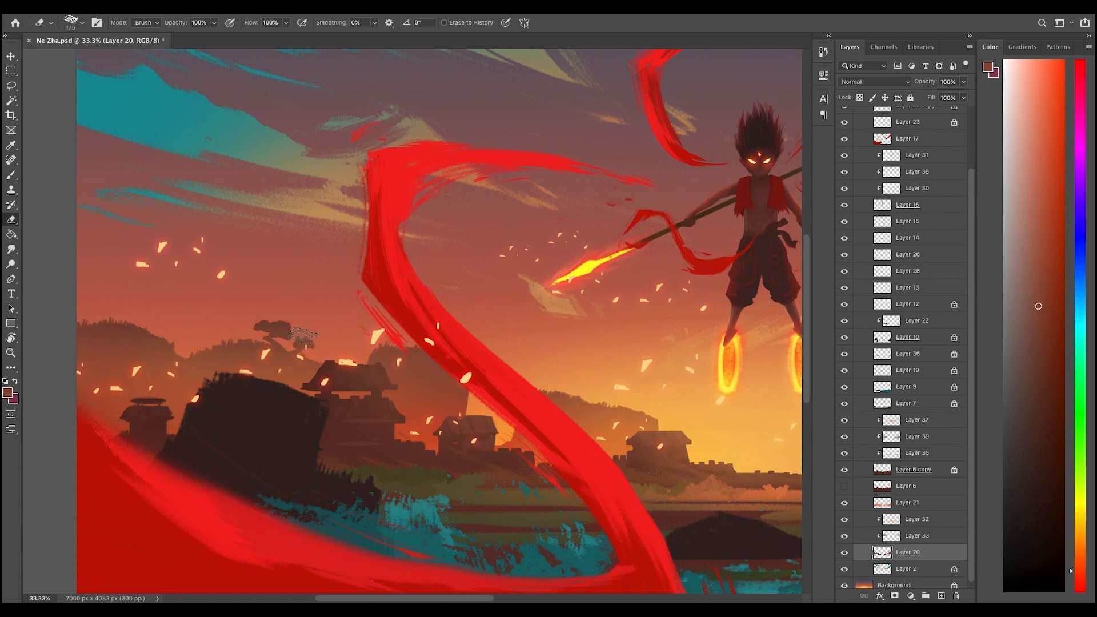
pyautogui.press('super+minus')
pyautogui.press('super+minus')
pyautogui.press('l')
pyautogui.press('super+minus')
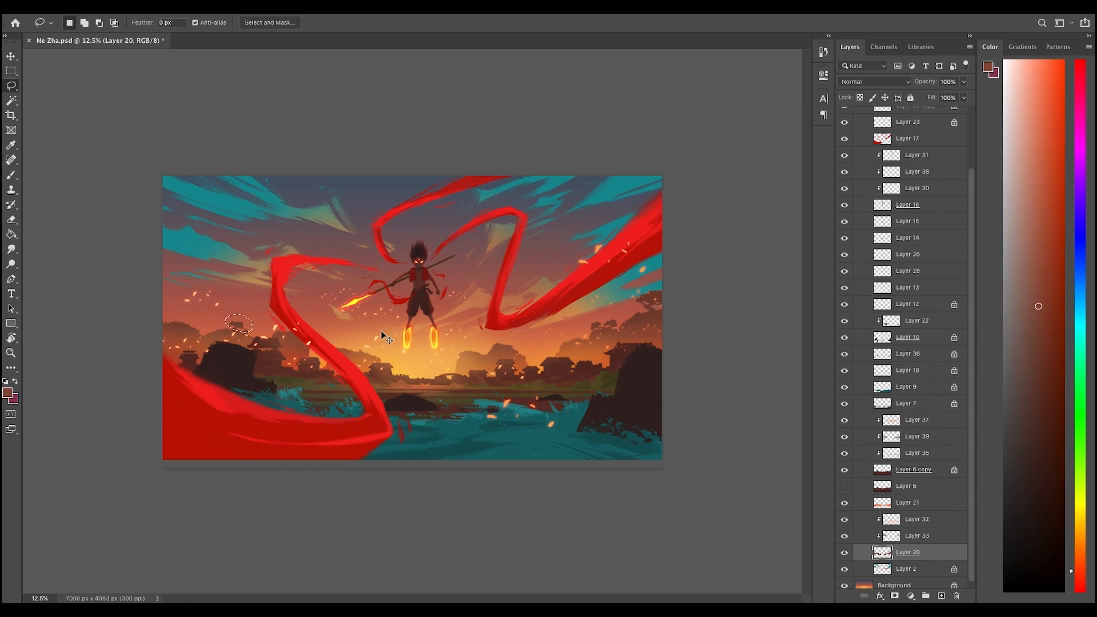
pyautogui.press('super+d')
# - Toggle Layer 32 to sample the left hill's brown on Layer 20, and enlarge the textured brush to size 200
pyautogui.press('super+minus')
pyautogui.press('super+plus')
pyautogui.press('super+plus')
pyautogui.click(844, 521)
pyautogui.click(845, 520)
pyautogui.press('b')
pyautogui.keyDown('alt'); pyautogui.click(102, 325); pyautogui.keyUp('alt')
pyautogui.click(846, 521)
pyautogui.click(846, 521)
pyautogui.keyDown('alt'); pyautogui.click(96, 327); pyautogui.keyUp('alt')
pyautogui.press(']')
pyautogui.press(']')
pyautogui.press(']')
pyautogui.press(']')
pyautogui.press(']')
pyautogui.press(']')
pyautogui.press(']')
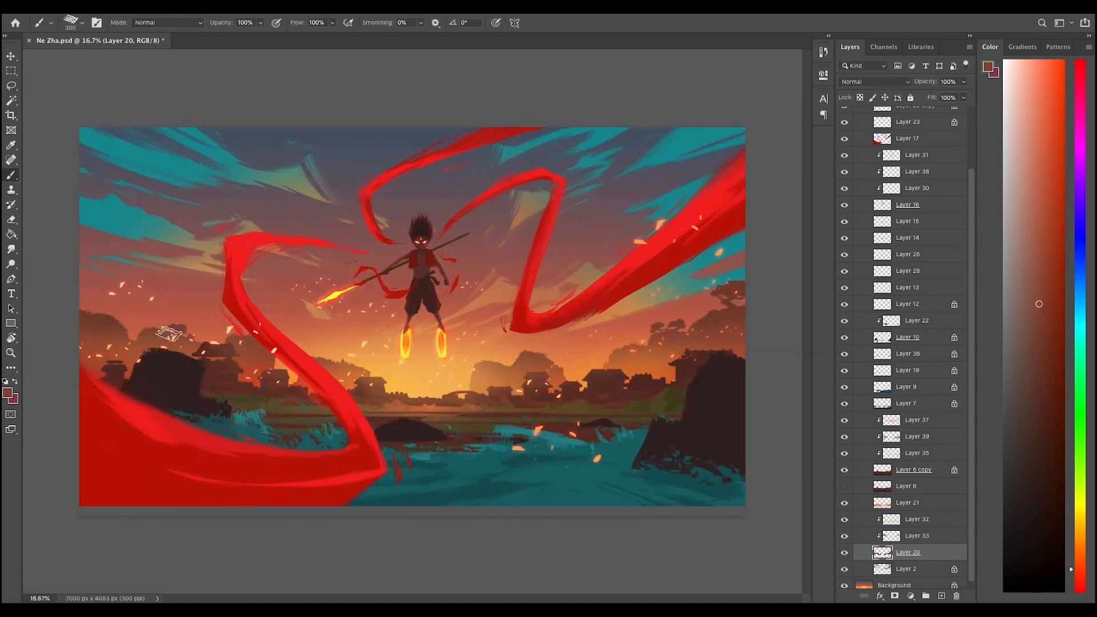
# - Touch up the left hill's tree silhouettes on Layer 20 with the textured brush and reduce the brush to size 80
pyautogui.press('super+minus')
pyautogui.press('super+plus')
pyautogui.press('super+minus')
pyautogui.press('super+minus')
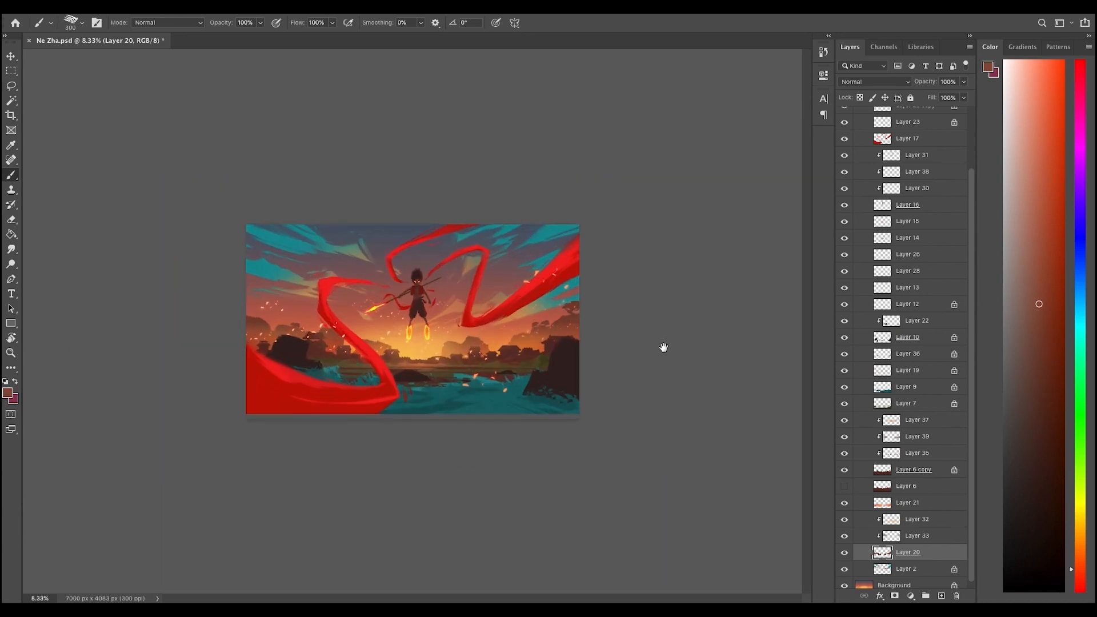
pyautogui.press('super+plus')
pyautogui.press('super+plus')
pyautogui.press('super+plus')
pyautogui.press('super+plus')
pyautogui.press('super+plus')
pyautogui.press('super+plus')
pyautogui.moveTo(81, 287); pyautogui.dragTo(267, 382)
pyautogui.press('super+minus')
pyautogui.press('super+minus')
pyautogui.press('super+minus')
pyautogui.press('[')
pyautogui.press('[')
pyautogui.press('[')
pyautogui.press('[')
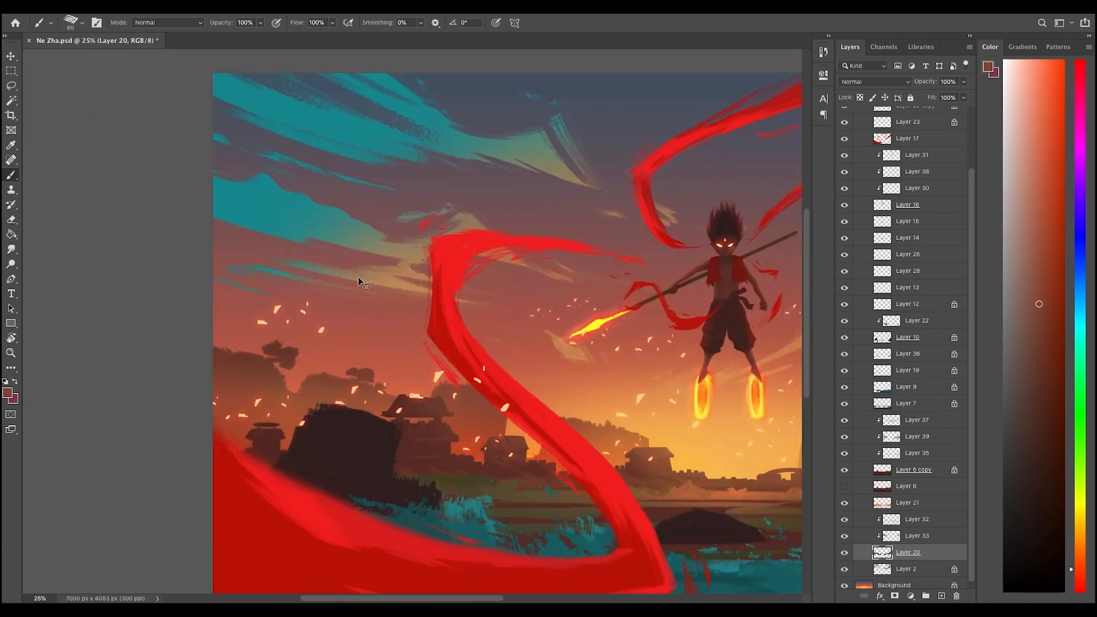
# - Select Layer 33 and set the eraser to a soft round tip at size 700 and 20% opacity
pyautogui.press('super+minus')
pyautogui.click(918, 536)
pyautogui.press('e')
pyautogui.rightClick(169, 293)
pyautogui.click(375, 429)
pyautogui.press('Return')
pyautogui.press('super+minus')
pyautogui.press('super+plus')
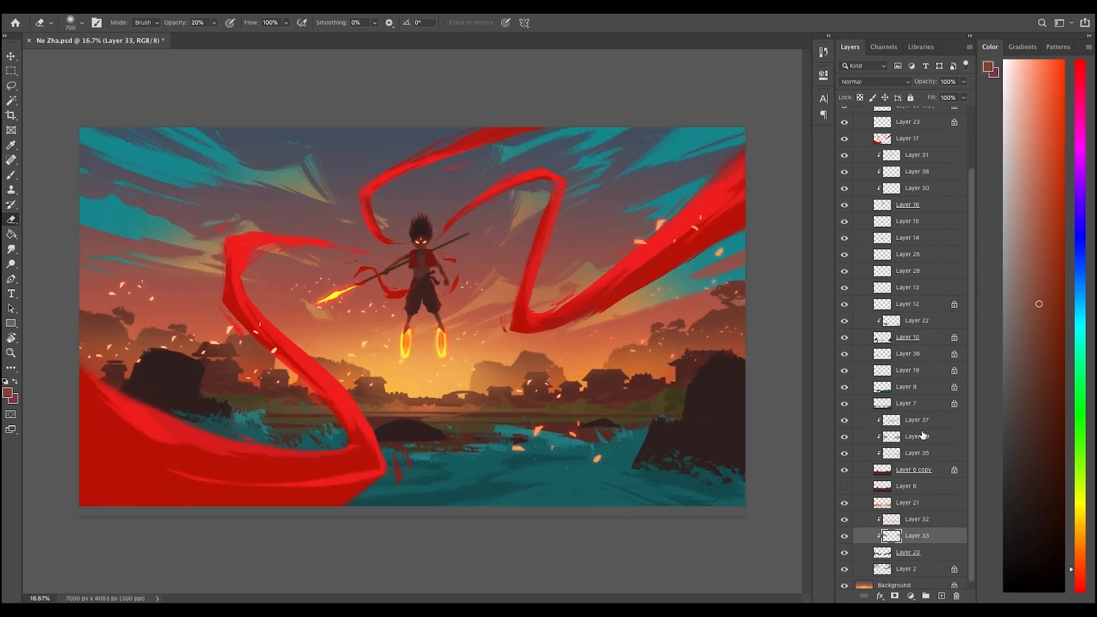
# - Add a layer above Layer 32 and try blocking in tree foliage behind the right-hand ribbon in dark brown with the size 900 textured brush
pyautogui.click(918, 520)
pyautogui.click(941, 596)
pyautogui.press('b')
pyautogui.keyDown('alt'); pyautogui.click(706, 343); pyautogui.keyUp('alt')
pyautogui.press('super+minus')
pyautogui.press(']')
pyautogui.moveTo(578, 234); pyautogui.dragTo(632, 348)
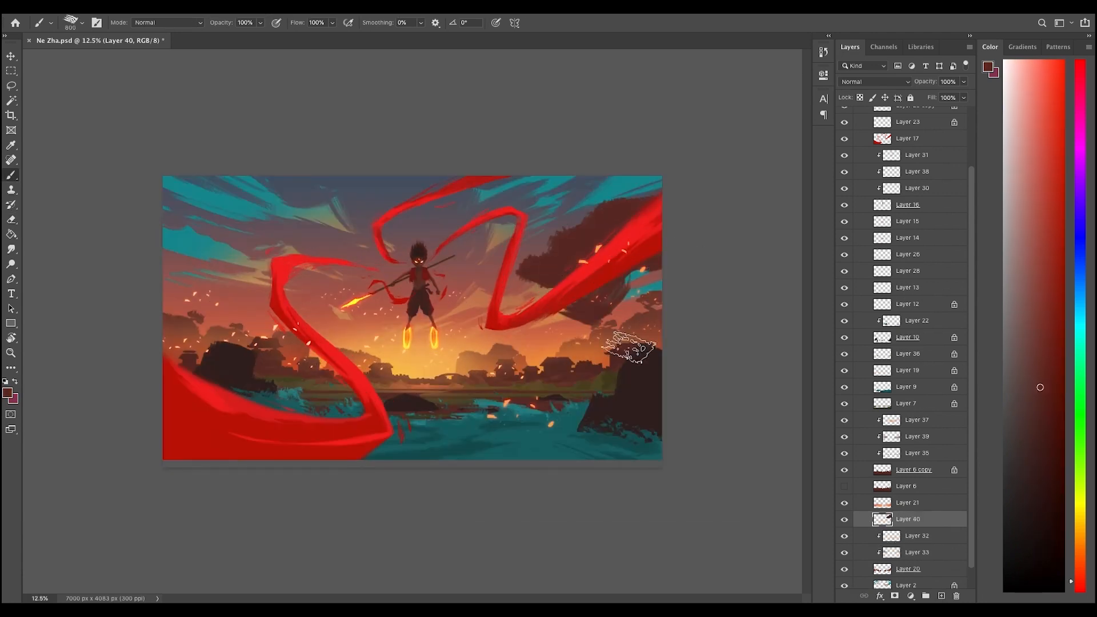
pyautogui.press('super+z')
# - Paint rounded foliage clumps of a large dark tree behind the right-hand ribbon on Layer 40 and trim them with the textured eraser
pyautogui.press('super+minus')
pyautogui.press('super+minus')
pyautogui.press('super+plus')
pyautogui.press('super+plus')
pyautogui.press('super+plus')
pyautogui.moveTo(684, 196)
pyautogui.mouseDown()
pyautogui.moveTo(661, 216)
pyautogui.moveTo(686, 285)
pyautogui.moveTo(735, 216)
pyautogui.mouseUp()
pyautogui.press('e')
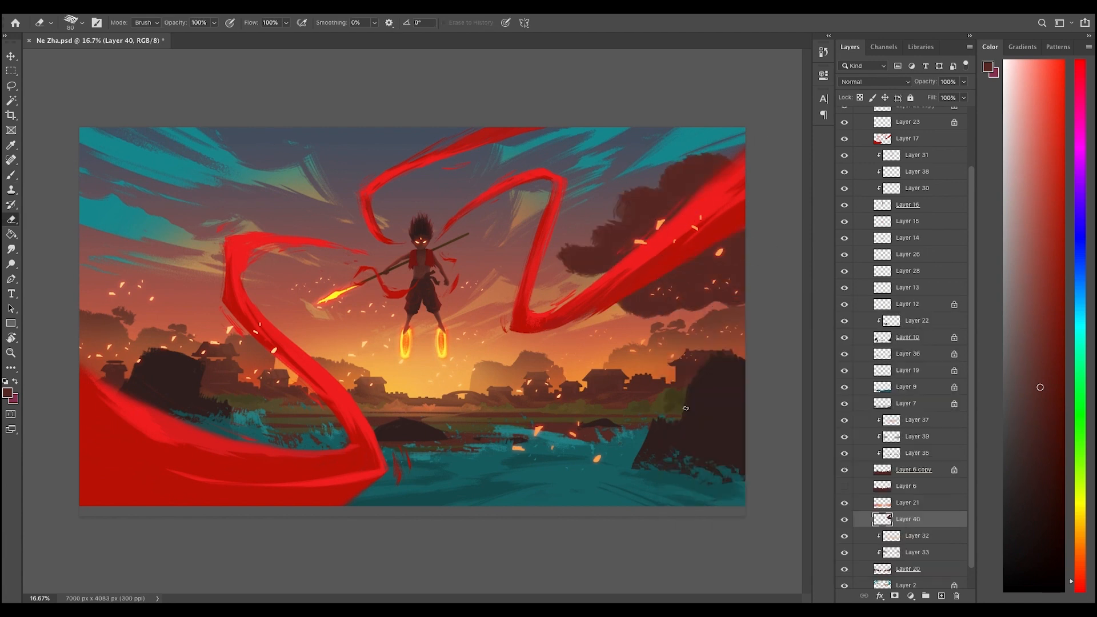
# - Reshape the right-hand tree's foliage and paint its trunk above the rock on Layer 40, toggling the layer's visibility to compare
pyautogui.press('b')
pyautogui.press('[')
pyautogui.press('[')
pyautogui.press('[')
pyautogui.press('super+minus')
pyautogui.click(845, 519)
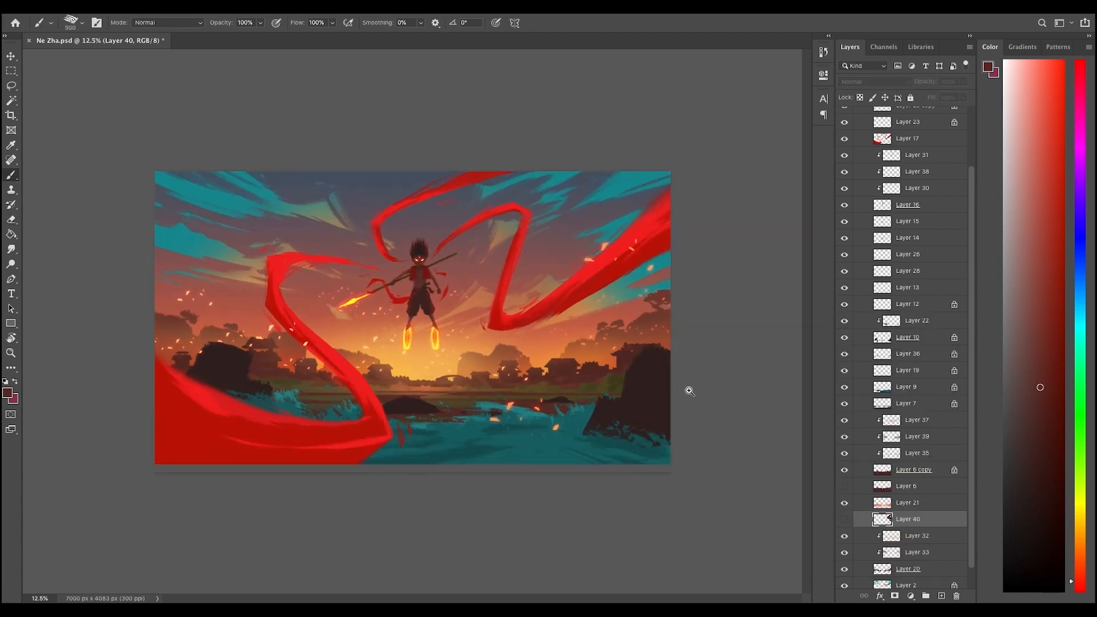
pyautogui.keyDown('super'); pyautogui.click(690, 392); pyautogui.keyUp('super')
pyautogui.keyDown('super'); pyautogui.click(457, 264); pyautogui.keyUp('super')
pyautogui.keyDown('super'); pyautogui.click(458, 264); pyautogui.keyUp('super')
pyautogui.moveTo(477, 269); pyautogui.dragTo(553, 324)
pyautogui.keyDown('alt'); pyautogui.keyDown('super'); pyautogui.click(566, 297); pyautogui.keyUp('super'); pyautogui.keyUp('alt')
pyautogui.keyDown('alt'); pyautogui.keyDown('super'); pyautogui.click(566, 297); pyautogui.keyUp('super'); pyautogui.keyUp('alt')
pyautogui.click(845, 519)
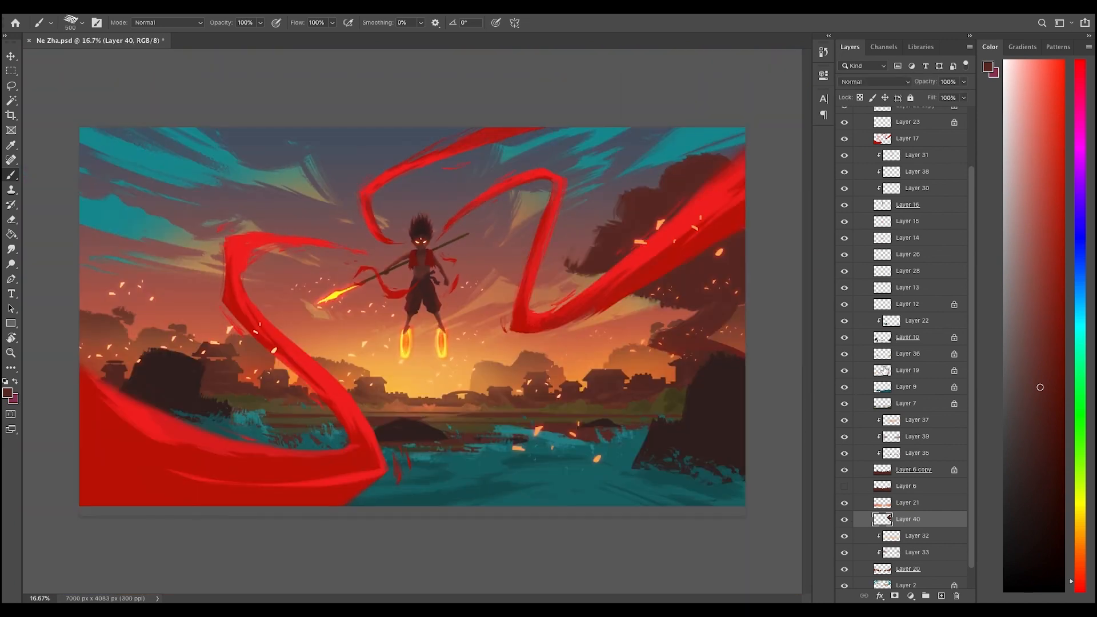
# - Lock Layer 40's transparent pixels and set up a soft size 1100 brush at 30% opacity with orange sampled from the horizon
pyautogui.press('e')
pyautogui.press('super+minus')
pyautogui.click(860, 98)
pyautogui.press('b')
pyautogui.rightClick(551, 303)
pyautogui.doubleClick(656, 380)
pyautogui.press('3')
pyautogui.keyDown('alt'); pyautogui.click(595, 358); pyautogui.keyUp('alt')
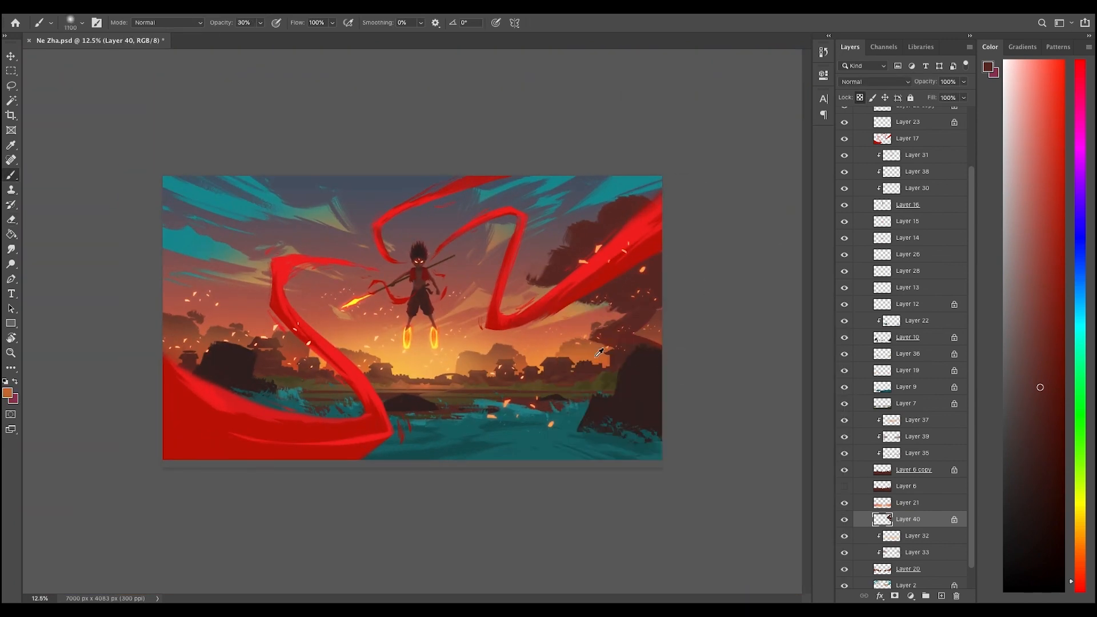
# - Shade the right-hand tree's foliage in dark red with the soft brush at 100% opacity on Layer 40
pyautogui.keyDown('alt'); pyautogui.click(617, 216); pyautogui.keyUp('alt')
pyautogui.press('0')
pyautogui.moveTo(624, 252); pyautogui.dragTo(549, 286)
pyautogui.keyDown('alt'); pyautogui.keyDown('super'); pyautogui.click(706, 249); pyautogui.keyUp('super'); pyautogui.keyUp('alt')
pyautogui.keyDown('super'); pyautogui.click(706, 250); pyautogui.keyUp('super')
pyautogui.moveTo(634, 215); pyautogui.dragTo(557, 275)
pyautogui.keyDown('alt'); pyautogui.click(629, 241); pyautogui.keyUp('alt')
pyautogui.moveTo(650, 180); pyautogui.dragTo(595, 209)
pyautogui.keyDown('alt'); pyautogui.keyDown('super'); pyautogui.click(711, 208); pyautogui.keyUp('super'); pyautogui.keyUp('alt')
pyautogui.keyDown('super'); pyautogui.click(710, 208); pyautogui.keyUp('super')
pyautogui.scroll(5, 909, 320)
pyautogui.keyDown('alt'); pyautogui.keyDown('super'); pyautogui.click(662, 336); pyautogui.keyUp('super'); pyautogui.keyUp('alt')
pyautogui.keyDown('super'); pyautogui.click(658, 359); pyautogui.keyUp('super')
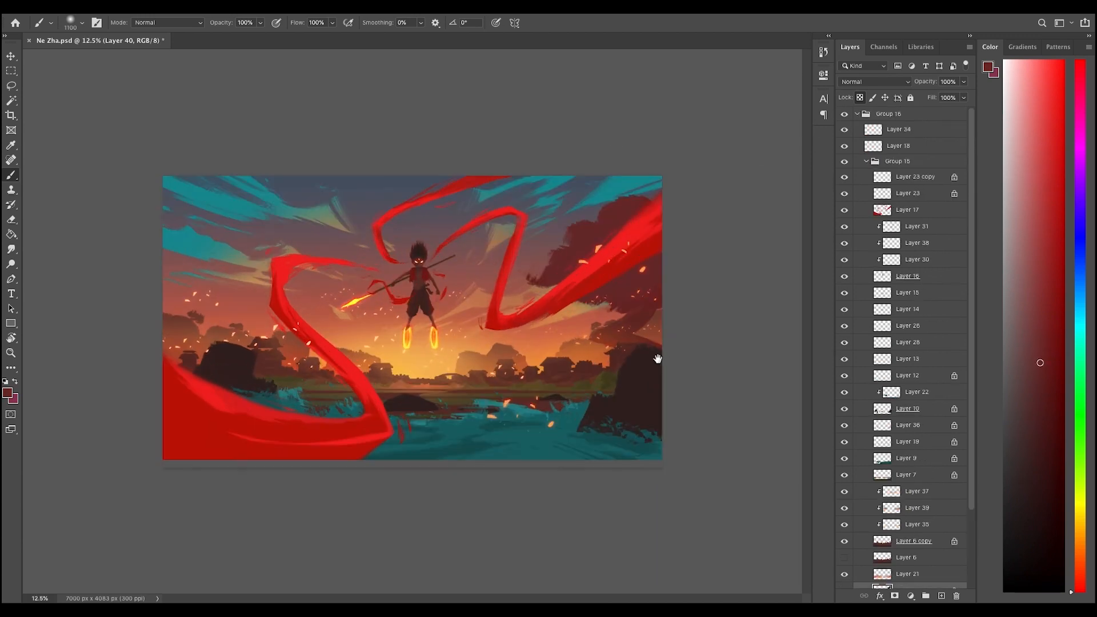
# - Paint thin branches under the right-hand tree's foliage with the size 100 textured brush in sampled dark red, and lower the opacity to 40%
pyautogui.keyDown('super'); pyautogui.click(593, 304); pyautogui.keyUp('super')
pyautogui.keyDown('alt'); pyautogui.keyDown('super'); pyautogui.click(605, 291); pyautogui.keyUp('super'); pyautogui.keyUp('alt')
pyautogui.rightClick(642, 254)
pyautogui.doubleClick(676, 330)
pyautogui.keyDown('alt'); pyautogui.click(637, 214); pyautogui.keyUp('alt')
pyautogui.keyDown('alt'); pyautogui.keyDown('super'); pyautogui.click(681, 310); pyautogui.keyUp('super'); pyautogui.keyUp('alt')
pyautogui.press('super+equal')
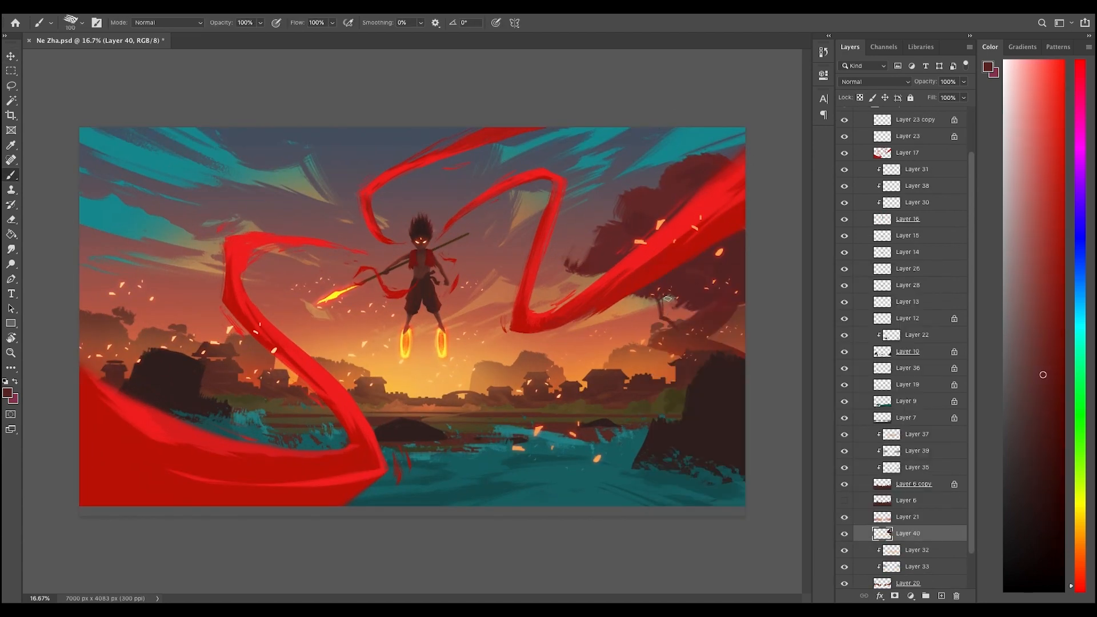
pyautogui.press('super+minus')
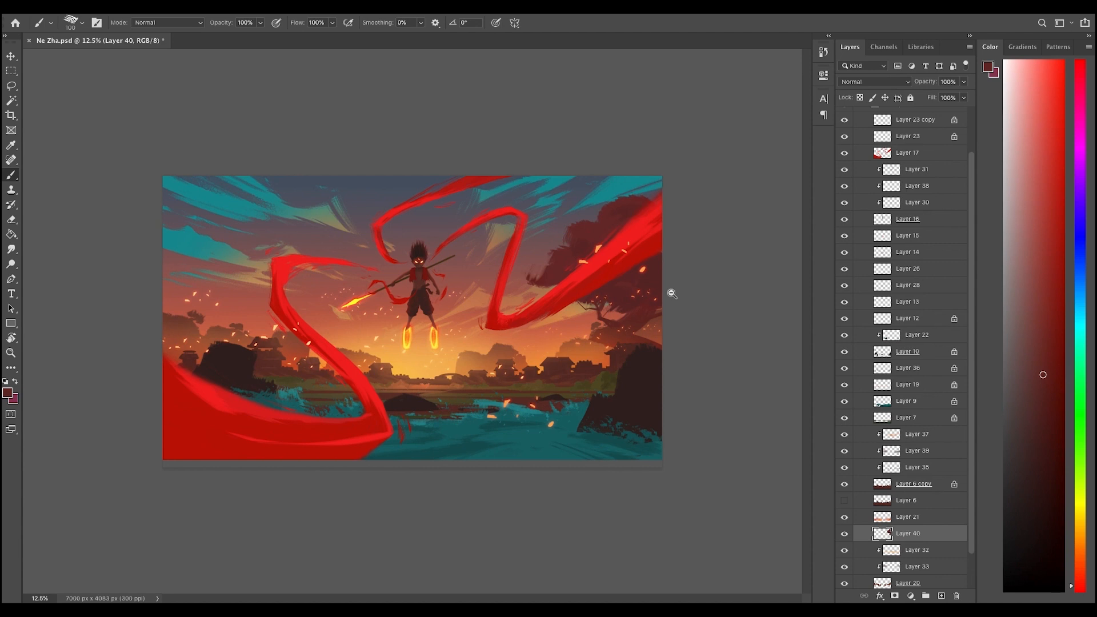
pyautogui.press('super+equal')
pyautogui.press('4')
pyautogui.press('super+minus')
# - Add a layer above Layer 40 and block in a dark red foliage mass in the painting's upper-left corner at 100% opacity
pyautogui.click(942, 596)
pyautogui.keyDown('alt'); pyautogui.click(625, 209); pyautogui.keyUp('alt')
pyautogui.press('0')
pyautogui.moveTo(175, 186); pyautogui.dragTo(243, 228)
pyautogui.press('super+minus')
pyautogui.press('super+minus')
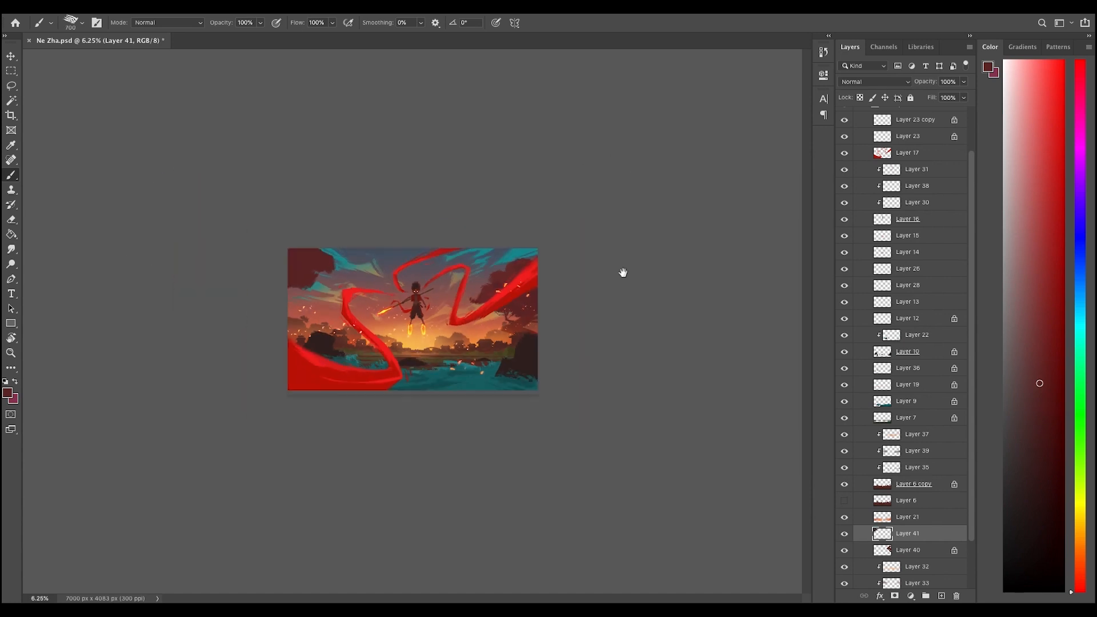
# - Extend the upper-left foliage and start the tree's trunk along the left edge on Layer 41, reducing the textured brush to size 400
pyautogui.press('super+equal')
pyautogui.press('e')
pyautogui.press('b')
pyautogui.moveTo(157, 241)
pyautogui.mouseDown()
pyautogui.moveTo(171, 224)
pyautogui.moveTo(173, 336)
pyautogui.mouseUp()
pyautogui.press('super+minus')
pyautogui.press('super+minus')
pyautogui.press('super+equal')
pyautogui.press('super+equal')
pyautogui.press('[')
pyautogui.press('[')
pyautogui.press('[')
pyautogui.press('[')
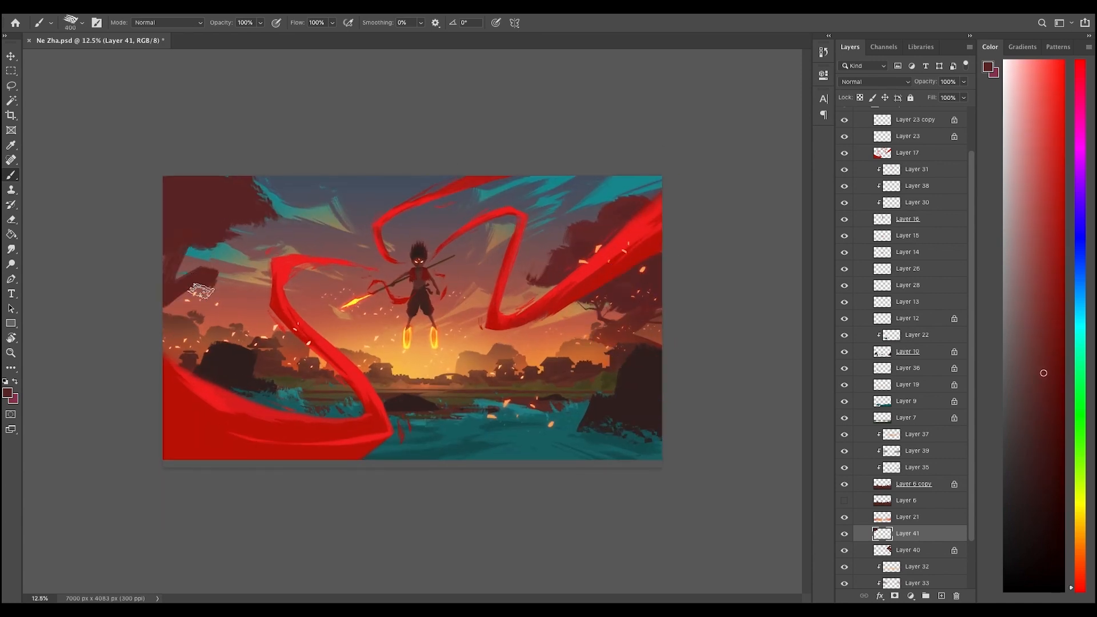
# - Paint the left-hand tree's trunk down towards the rock, trim it with the textured eraser, and enlarge the brush to size 700
pyautogui.moveTo(212, 276); pyautogui.dragTo(192, 351)
pyautogui.press('e')
pyautogui.moveTo(220, 275); pyautogui.dragTo(207, 349)
pyautogui.press('b')
pyautogui.press(']')
pyautogui.press(']')
pyautogui.press(']')
pyautogui.press(']')
pyautogui.press(']')
pyautogui.press(']')
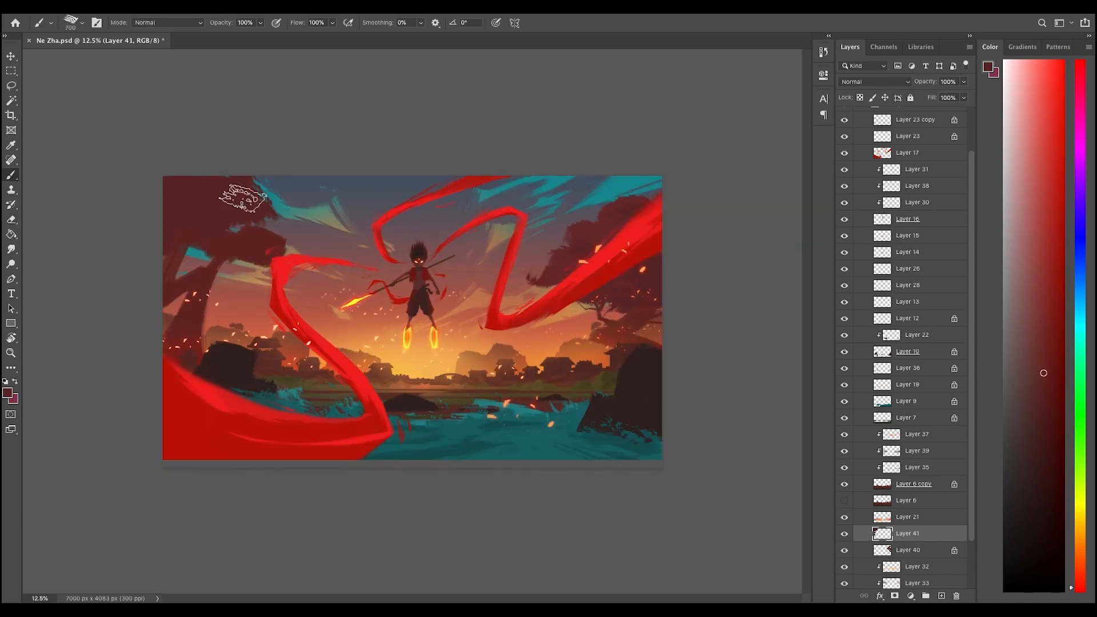
# - Carve the left-hand trunk's silhouette with the size 700 textured eraser and repaint its edges and branches with the size 150 brush
pyautogui.press('super+minus')
pyautogui.press('e')
pyautogui.moveTo(337, 228)
pyautogui.mouseDown()
pyautogui.moveTo(278, 282)
pyautogui.moveTo(254, 343)
pyautogui.mouseUp()
pyautogui.press('b')
pyautogui.press('[')
pyautogui.press('[')
pyautogui.press('[')
pyautogui.press('[')
pyautogui.moveTo(266, 274)
pyautogui.mouseDown()
pyautogui.moveTo(248, 311)
pyautogui.moveTo(253, 345)
pyautogui.mouseUp()
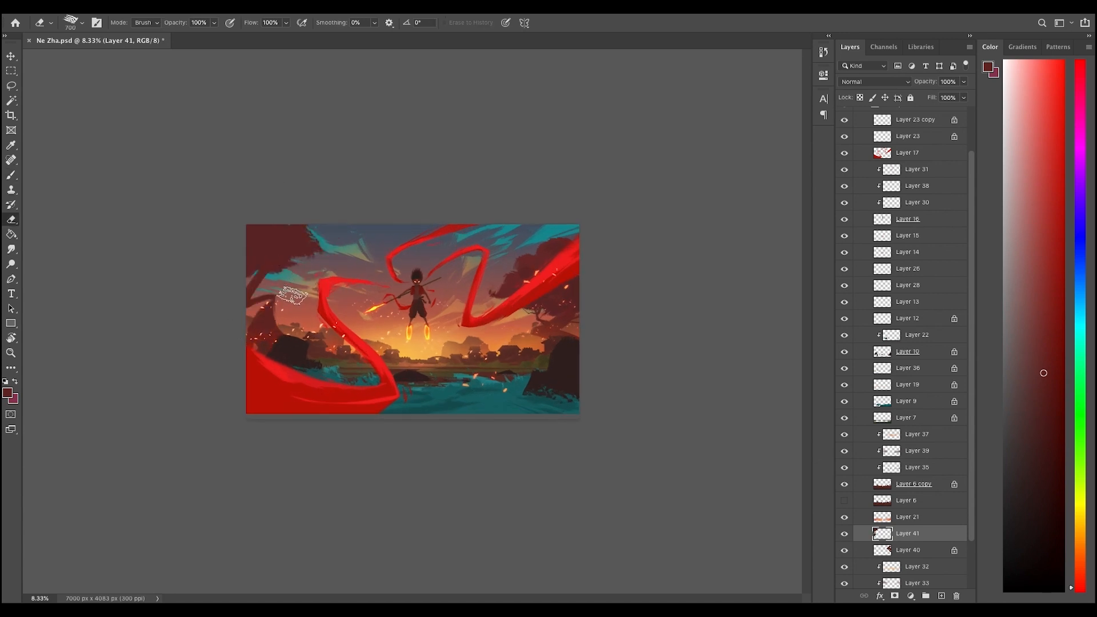
pyautogui.press('super+plus')
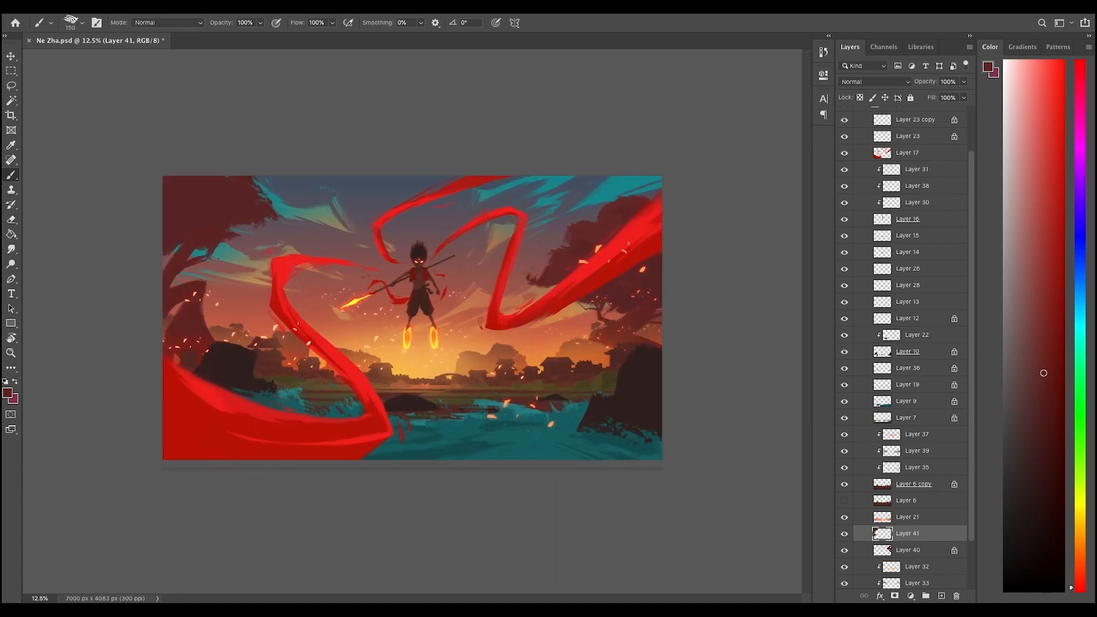
pyautogui.press('e')
pyautogui.press('b')
pyautogui.moveTo(228, 245); pyautogui.dragTo(246, 228)
# - Select the left-hand tree on Layer 41 with a rectangular marquee, reposition it slightly with Free Transform, and deselect
pyautogui.press('m')
pyautogui.moveTo(329, 161); pyautogui.dragTo(3, 543)
pyautogui.press('super+t')
pyautogui.moveTo(294, 303); pyautogui.dragTo(288, 311)
pyautogui.press('Return')
pyautogui.press('super+d')
# - Sample the left-hand foliage's dark red, fill out the canopy in the upper-left corner, and reduce the brush size
pyautogui.press('b')
pyautogui.keyDown('alt'); pyautogui.click(260, 192); pyautogui.keyUp('alt')
pyautogui.moveTo(176, 182); pyautogui.dragTo(171, 236)
pyautogui.press('[')
pyautogui.press('[')
pyautogui.press('[')
pyautogui.press('[')
pyautogui.press('[')
pyautogui.press('[')
pyautogui.press('[')
# - Refine the left-hand tree's trunk and branches, alternating the textured eraser with the size 175 brush
pyautogui.press('e')
pyautogui.press('super+minus')
pyautogui.press('b')
pyautogui.press('e')
pyautogui.press('b')
pyautogui.moveTo(253, 306); pyautogui.dragTo(252, 348)
pyautogui.press('super+minus')
pyautogui.press('super+minus')
pyautogui.press('super+equal')
pyautogui.press('super+equal')
pyautogui.press('super+equal')
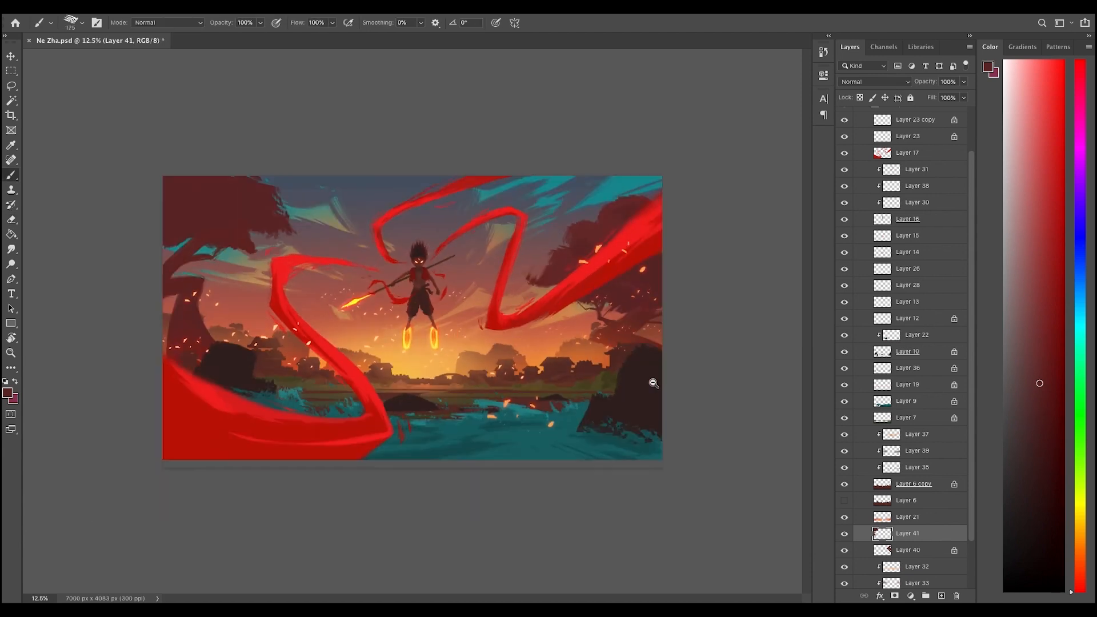
# - Sample the left-hand trunk's color and paint branches joining it to the canopy with the textured brush at sizes 200 and 100
pyautogui.press('super+equal')
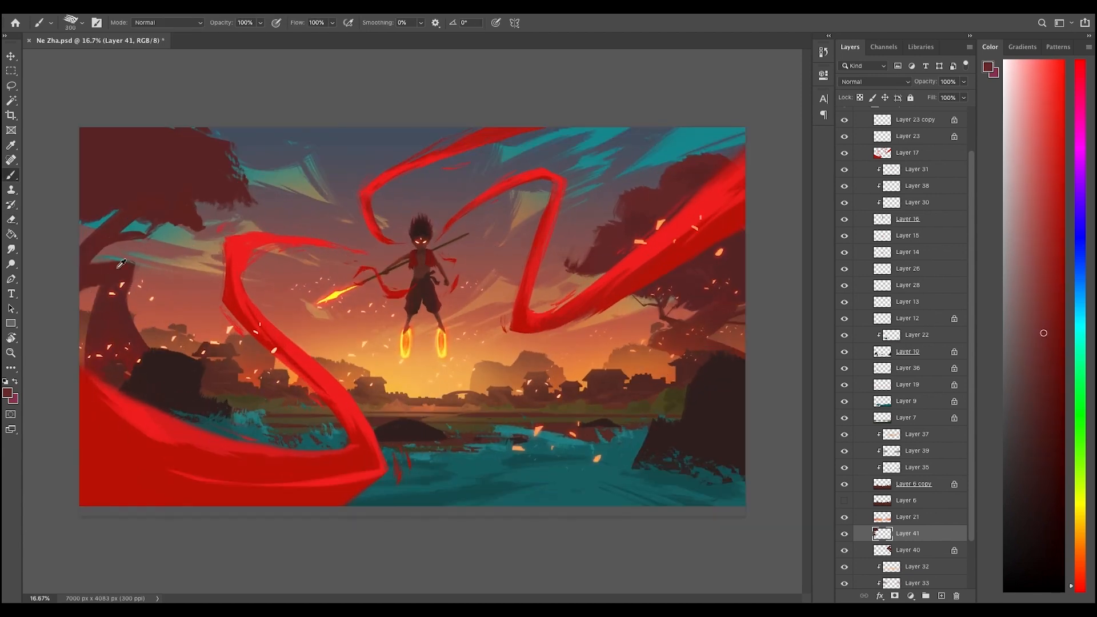
pyautogui.press('super+minus')
pyautogui.press('super+minus')
pyautogui.press('super+equal')
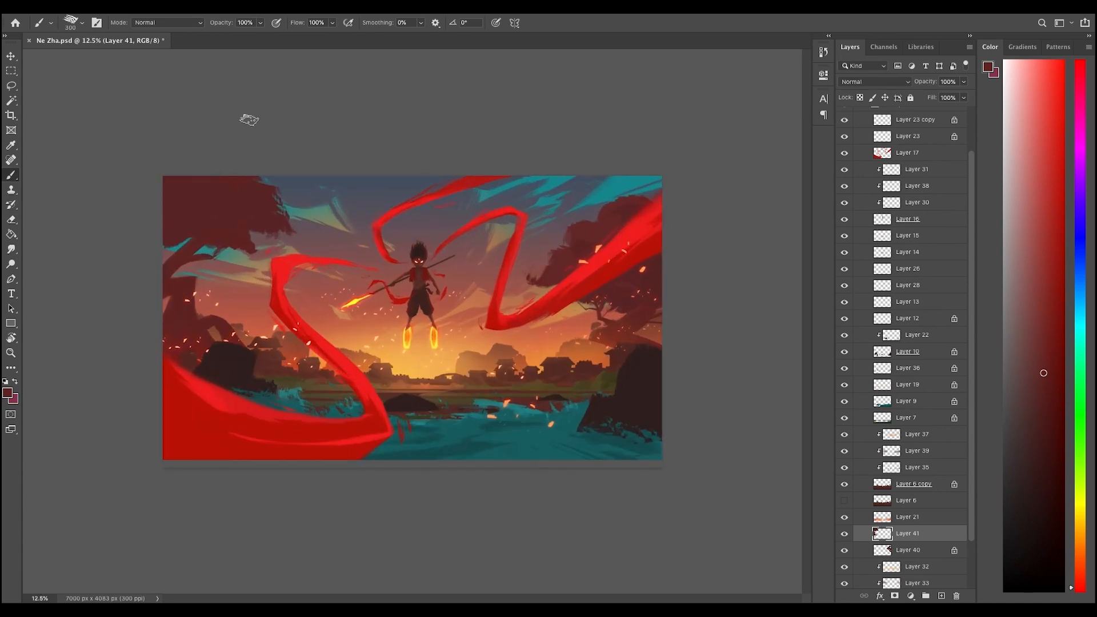
pyautogui.press('super+minus')
pyautogui.press('super+equal')
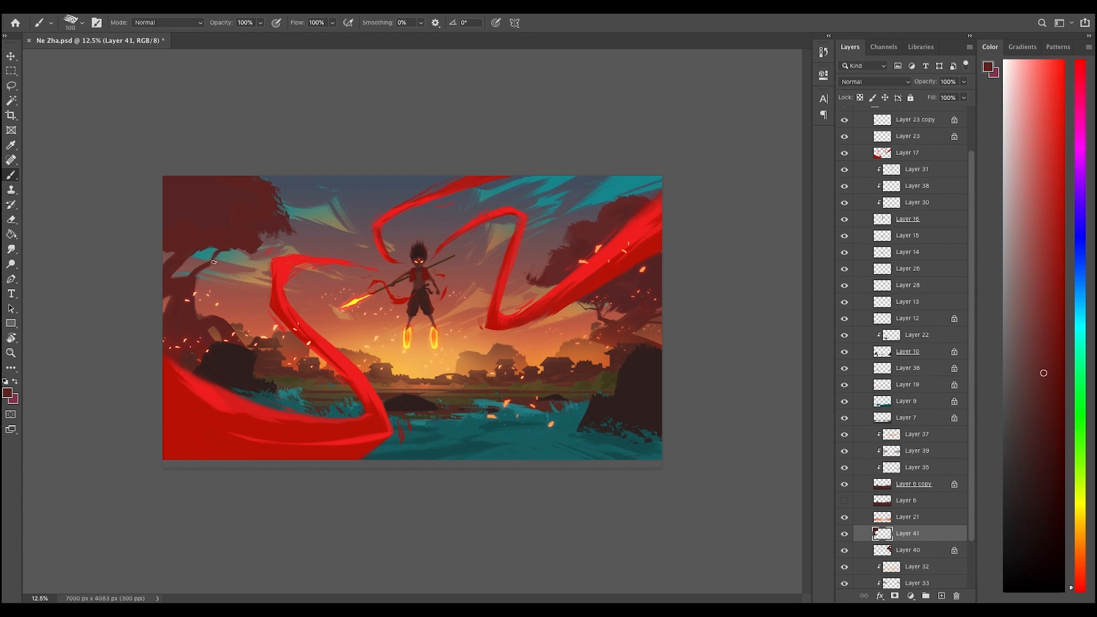
# - Examine the left-hand tree's silhouette and branches against the overall composition
pyautogui.press('super+minus')
pyautogui.press('super+equal')
pyautogui.press('super+minus')
pyautogui.press('e')
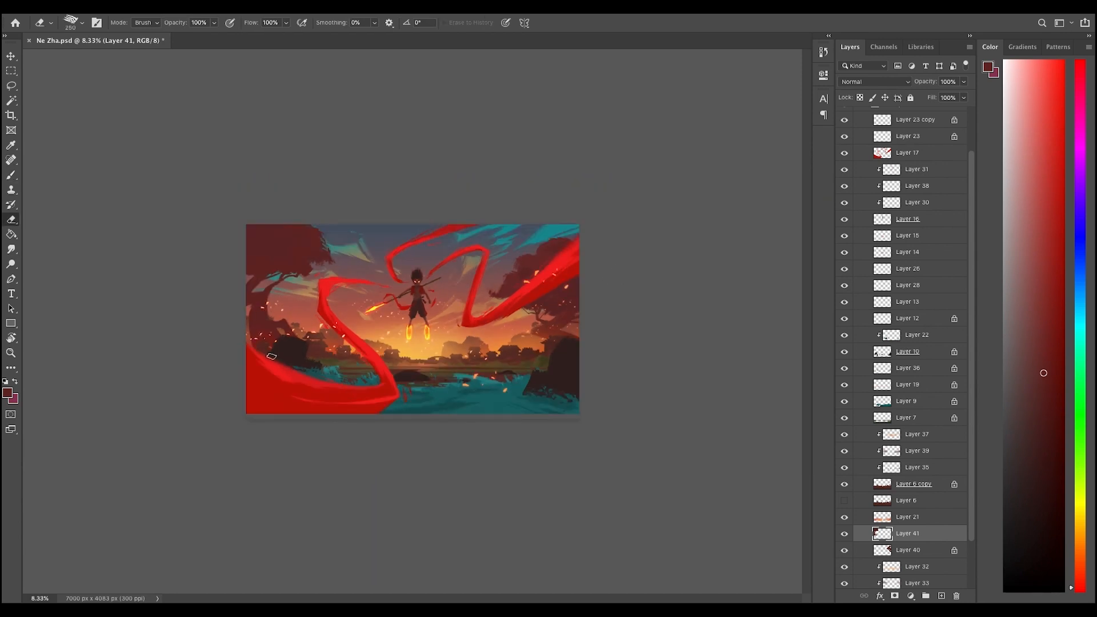
pyautogui.press('super+equal')
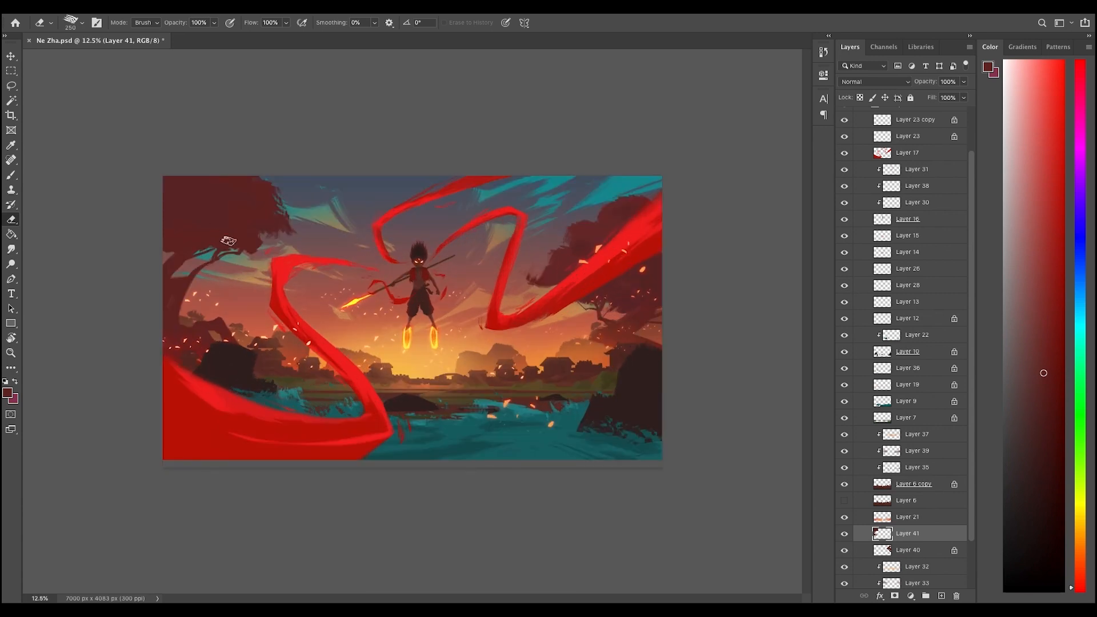
pyautogui.press('b')
pyautogui.press('super+minus')
pyautogui.press('super+equal')
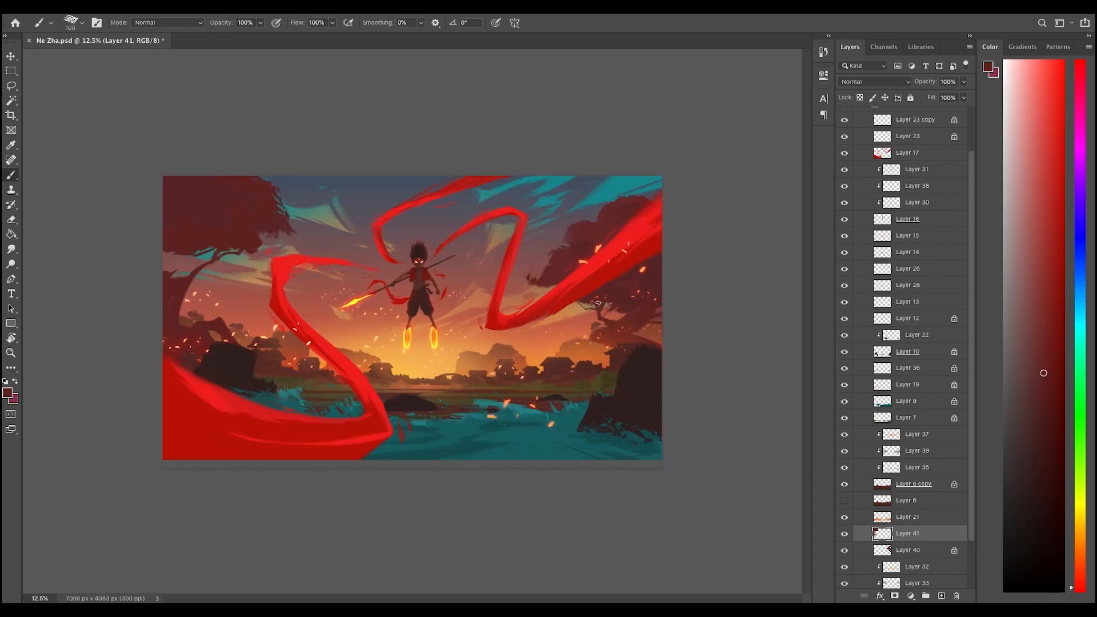
# - Select Layer 40, sample the right-hand foliage's dark red, and shift the painting color's hue toward orange to tint the canopy
pyautogui.keyDown('alt'); pyautogui.click(645, 181); pyautogui.keyUp('alt')
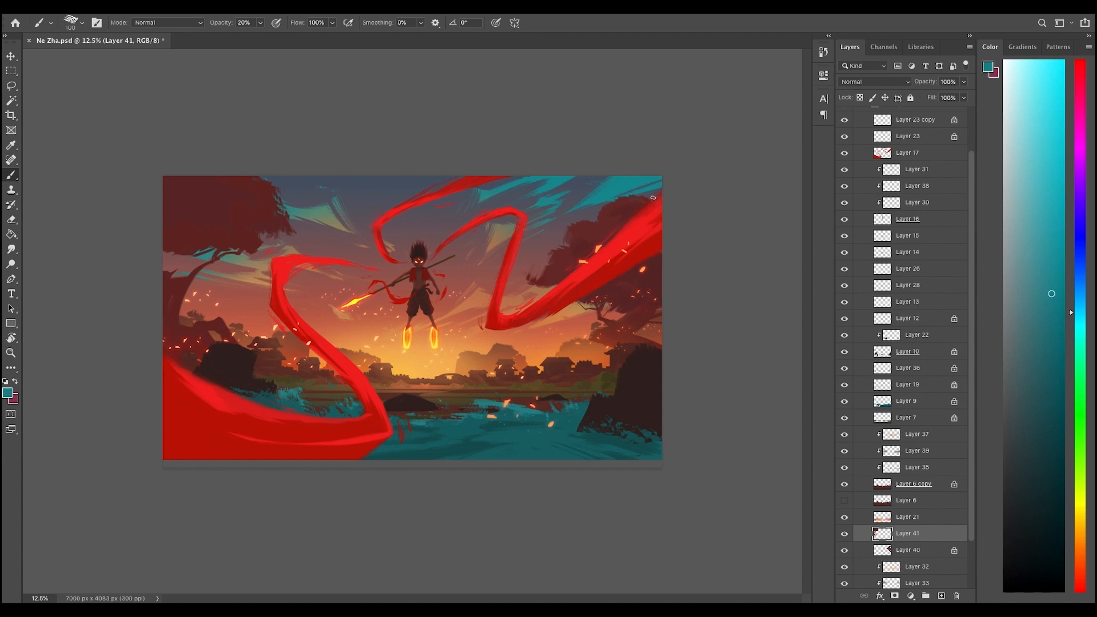
pyautogui.keyDown('super'); pyautogui.click(629, 217); pyautogui.keyUp('super')
pyautogui.press('super+equal')
pyautogui.press('super+equal')
pyautogui.press('super+equal')
pyautogui.moveTo(720, 148); pyautogui.dragTo(376, 357)
pyautogui.keyDown('alt'); pyautogui.click(672, 196); pyautogui.keyUp('alt')
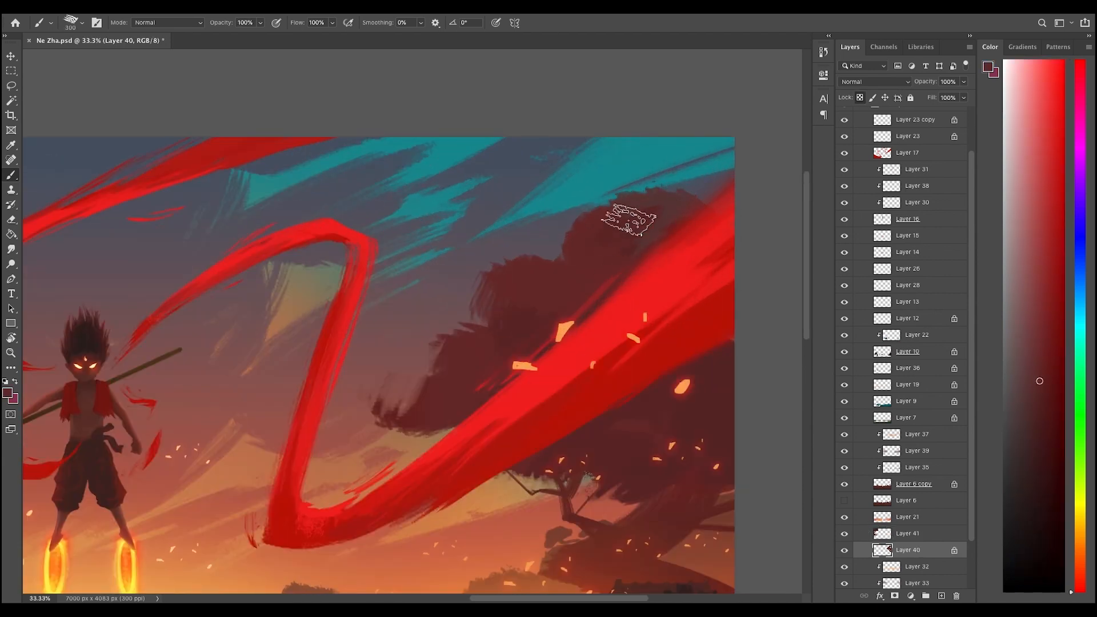
pyautogui.moveTo(1082, 585); pyautogui.dragTo(1081, 570)
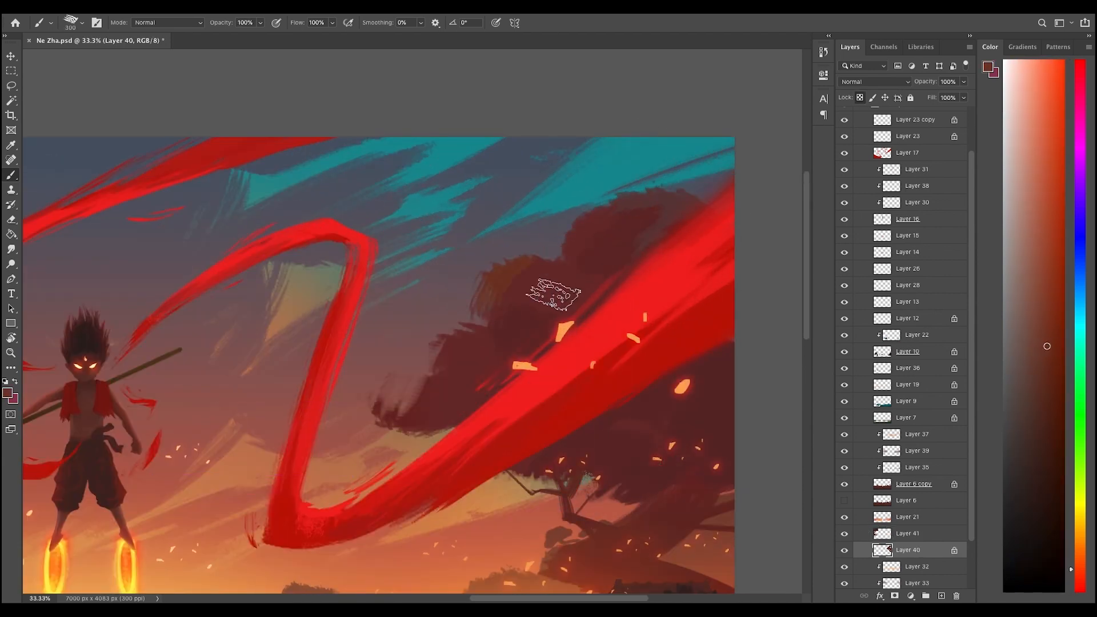
# - Paint sampled warm reddish browns along the left and lower-left edges of the right-hand canopy
pyautogui.keyDown('alt'); pyautogui.click(509, 262); pyautogui.keyUp('alt')
pyautogui.moveTo(445, 360); pyautogui.dragTo(403, 406)
pyautogui.keyDown('alt'); pyautogui.click(490, 372); pyautogui.keyUp('alt')
pyautogui.press('super+minus')
pyautogui.press('super+minus')
pyautogui.press('super+minus')
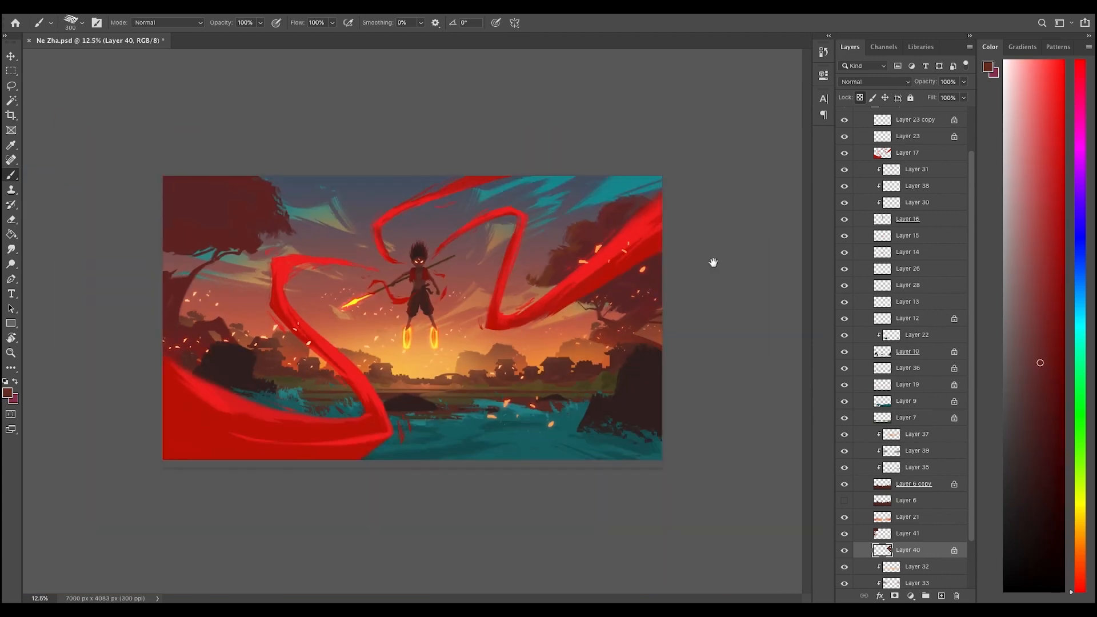
# - Sample muted dark tones from the right-hand foliage below the ribbon and shade it with the brush at 40% opacity
pyautogui.press('super+equal')
pyautogui.press('super+equal')
pyautogui.moveTo(712, 263); pyautogui.dragTo(569, 329)
pyautogui.keyDown('alt'); pyautogui.click(719, 302); pyautogui.keyUp('alt')
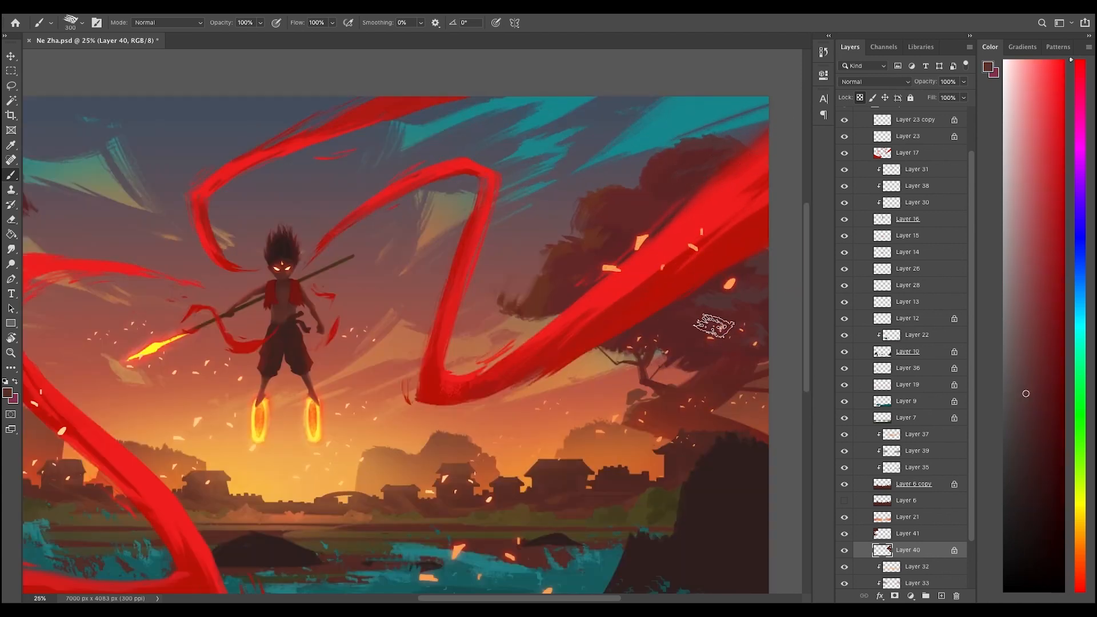
pyautogui.keyDown('alt'); pyautogui.click(673, 306); pyautogui.keyUp('alt')
pyautogui.press('4')
pyautogui.press('super+minus')
pyautogui.press('super+minus')
pyautogui.press('super+equal')
pyautogui.press('super+minus')
pyautogui.press('super+equal')
# - Restore the brush opacity to 100% and resample dark tones near the right-hand tree
pyautogui.keyDown('alt'); pyautogui.click(730, 240); pyautogui.keyUp('alt')
pyautogui.press('0')
pyautogui.keyDown('super'); pyautogui.click(757, 302); pyautogui.keyUp('super')
pyautogui.keyDown('alt'); pyautogui.click(726, 286); pyautogui.keyUp('alt')
pyautogui.keyDown('alt'); pyautogui.click(758, 301); pyautogui.keyUp('alt')
# - Switch to Layer 41 and reshape the left-hand canopy's outer edge and underside, alternating the textured eraser and brush
pyautogui.hotkey('alt', ']')
pyautogui.press('e')
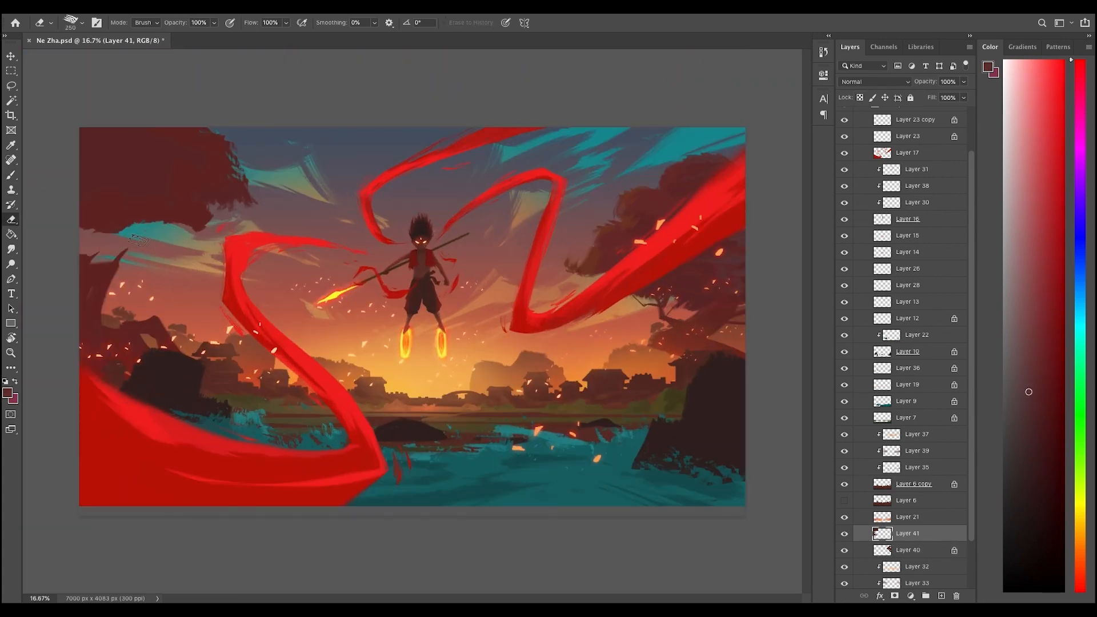
pyautogui.press('b')
pyautogui.moveTo(264, 180); pyautogui.dragTo(255, 191)
pyautogui.press('e')
pyautogui.press('b')
pyautogui.moveTo(223, 150); pyautogui.dragTo(232, 154)
pyautogui.press('e')
pyautogui.moveTo(206, 230); pyautogui.dragTo(186, 230)
# - Enlarge the textured eraser and erase the left-hand tree's trunk beneath the canopy
pyautogui.press(']')
pyautogui.press(']')
pyautogui.press(']')
pyautogui.press(']')
pyautogui.press(']')
pyautogui.press(']')
pyautogui.press(']')
pyautogui.press(']')
pyautogui.press(']')
pyautogui.moveTo(117, 258); pyautogui.dragTo(125, 290)
pyautogui.hotkey('ctrl', '-')
# - Paint a slim curved trunk under the left-hand canopy with the textured brush, raising its size to 250
pyautogui.hotkey('ctrl', '-')
pyautogui.press('b')
pyautogui.hotkey('ctrl', '-')
pyautogui.hotkey('ctrl', '-')
pyautogui.keyDown('ctrl'); pyautogui.click(566, 270); pyautogui.keyUp('ctrl')
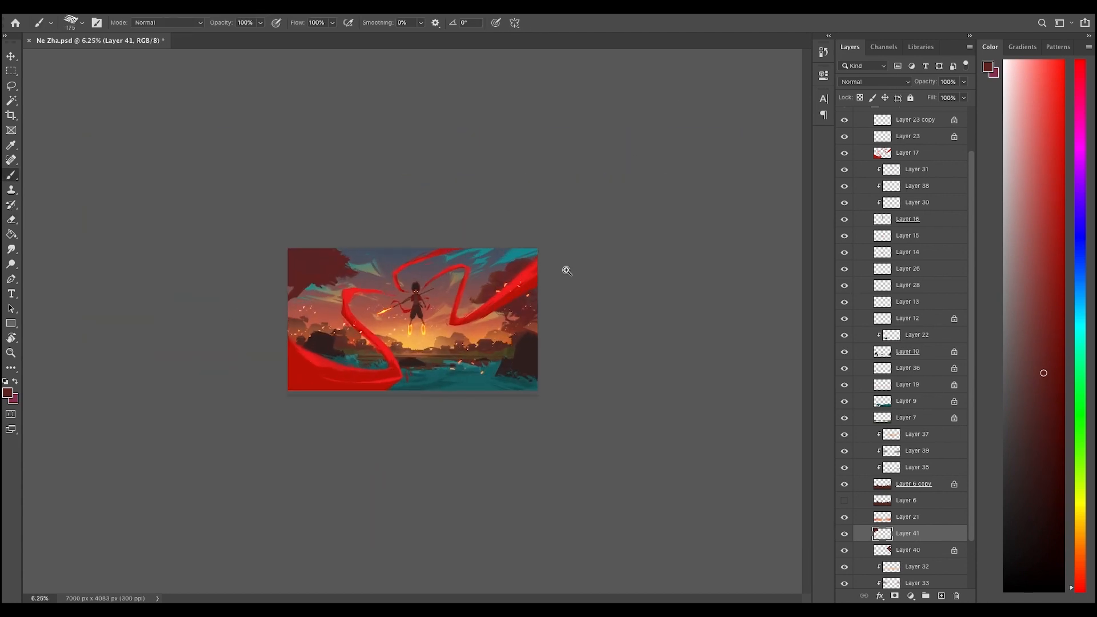
pyautogui.keyDown('ctrl'); pyautogui.click(566, 270); pyautogui.keyUp('ctrl')
pyautogui.keyDown('ctrl'); pyautogui.click(566, 270); pyautogui.keyUp('ctrl')
pyautogui.press(']')
pyautogui.press(']')
pyautogui.moveTo(216, 249)
pyautogui.mouseDown()
pyautogui.moveTo(191, 273)
pyautogui.moveTo(212, 361)
pyautogui.mouseUp()
pyautogui.hotkey('ctrl', '-')
pyautogui.keyDown('ctrl'); pyautogui.click(582, 285); pyautogui.keyUp('ctrl')
pyautogui.hotkey('ctrl', '+')
pyautogui.hotkey('ctrl', '+')
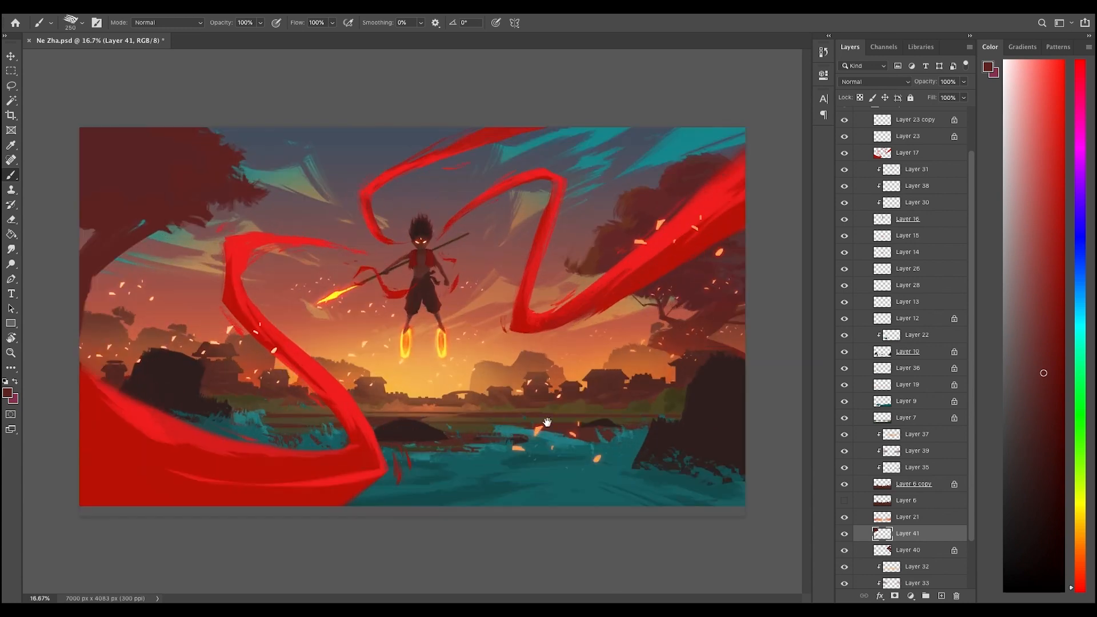
# - Erase the slim trunk under the left-hand canopy with the textured eraser at size 400
pyautogui.press(']')
pyautogui.press(']')
pyautogui.press(']')
pyautogui.press(']')
pyautogui.press(']')
pyautogui.press(']')
pyautogui.hotkey('ctrl', '-')
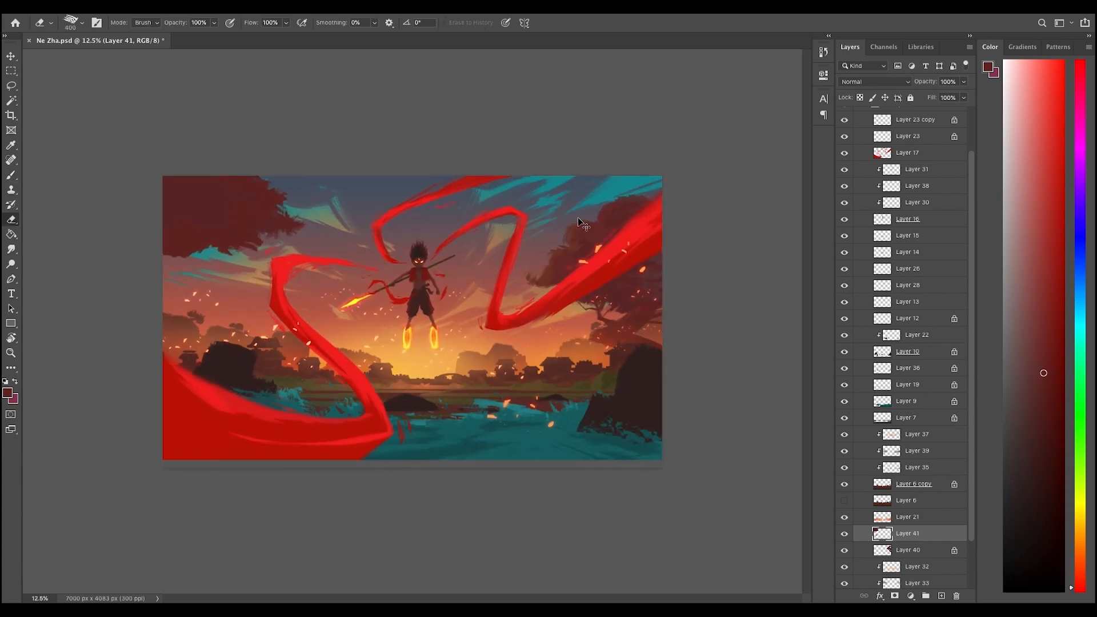
# - Try painting a new trunk sloping down beneath the left-hand canopy, and undo the strokes
pyautogui.moveTo(186, 294); pyautogui.dragTo(247, 329)
pyautogui.hotkey('ctrl', '-')
pyautogui.hotkey('ctrl', '-')
pyautogui.keyDown('ctrl'); pyautogui.click(539, 274); pyautogui.keyUp('ctrl')
pyautogui.keyDown('ctrl'); pyautogui.click(539, 275); pyautogui.keyUp('ctrl')
pyautogui.hotkey('ctrl', 'z')
pyautogui.hotkey('ctrl', 'z')
# - Paint a thick dark red trunk from the left-hand canopy down to the ribbon, and switch to the textured eraser
pyautogui.moveTo(222, 251)
pyautogui.mouseDown()
pyautogui.moveTo(258, 299)
pyautogui.moveTo(174, 340)
pyautogui.mouseUp()
pyautogui.hotkey('ctrl', '-')
pyautogui.hotkey('ctrl', '-')
pyautogui.hotkey('ctrl', '+')
pyautogui.press('e')
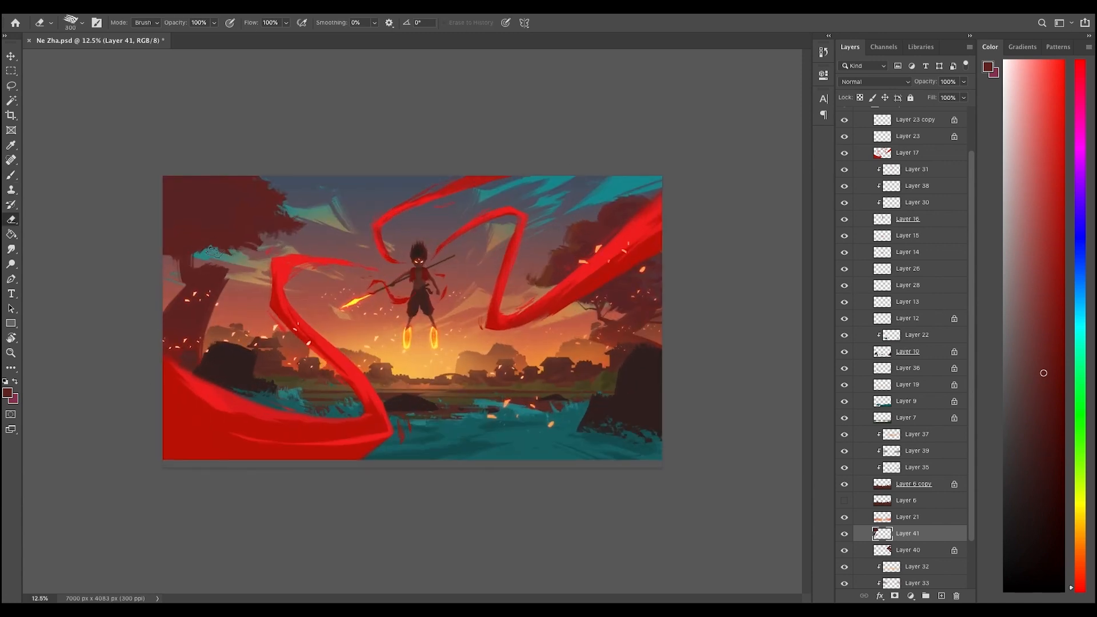
# - Erase along the left tree trunk's edge on Layer 41 to refine its silhouette
pyautogui.moveTo(229, 266); pyautogui.dragTo(202, 352)
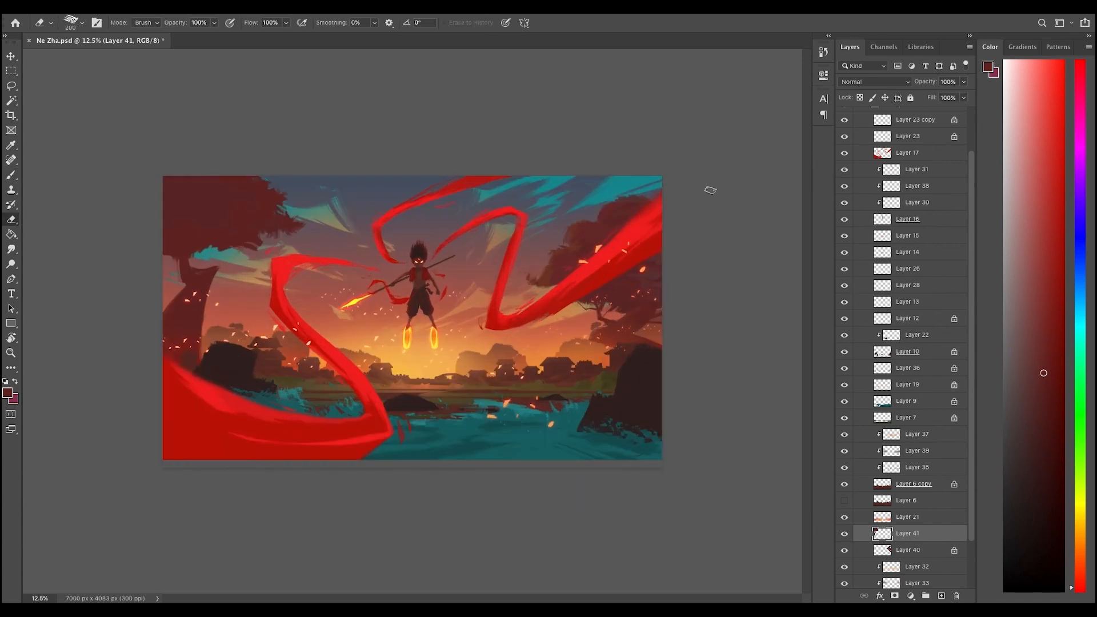
pyautogui.keyDown('ctrl'); pyautogui.click(742, 182); pyautogui.keyUp('ctrl')
pyautogui.keyDown('ctrl'); pyautogui.click(742, 183); pyautogui.keyUp('ctrl')
pyautogui.hotkey('ctrl', '-')
pyautogui.hotkey('ctrl', '-')
pyautogui.hotkey('ctrl', '-')
pyautogui.keyDown('ctrl'); pyautogui.click(650, 382); pyautogui.keyUp('ctrl')
pyautogui.keyDown('ctrl'); pyautogui.click(649, 382); pyautogui.keyUp('ctrl')
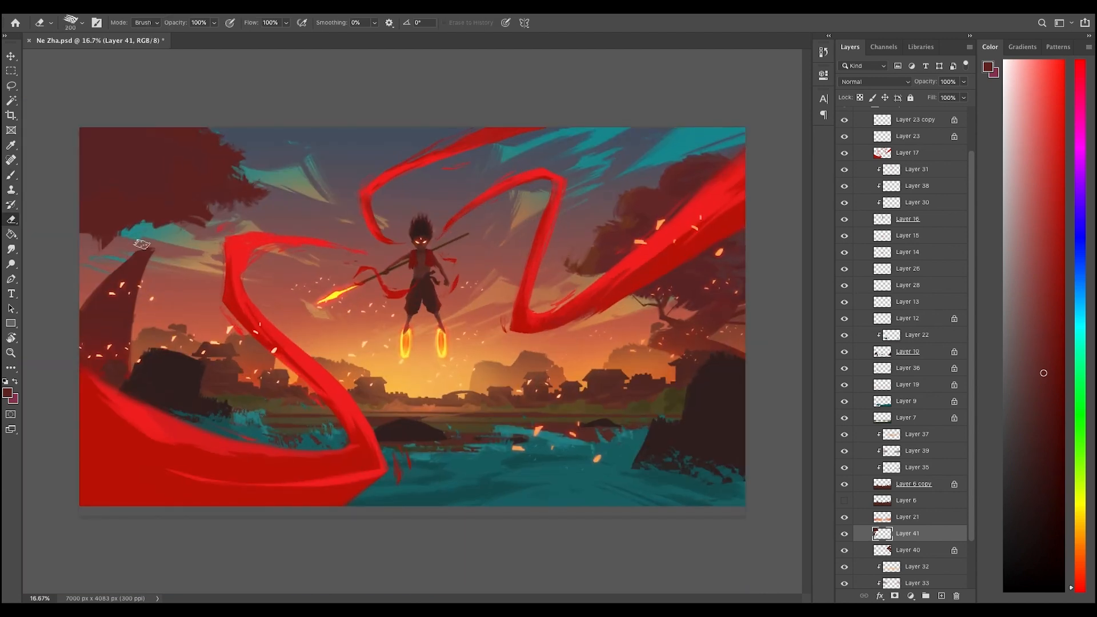
# - Paint the upper part of the left tree's trunk to join it to the foliage, sampling the color from the tree
pyautogui.press('b')
pyautogui.moveTo(150, 265); pyautogui.dragTo(117, 228)
pyautogui.hotkey('ctrl', '-')
pyautogui.keyDown('alt'); pyautogui.click(177, 278); pyautogui.keyUp('alt')
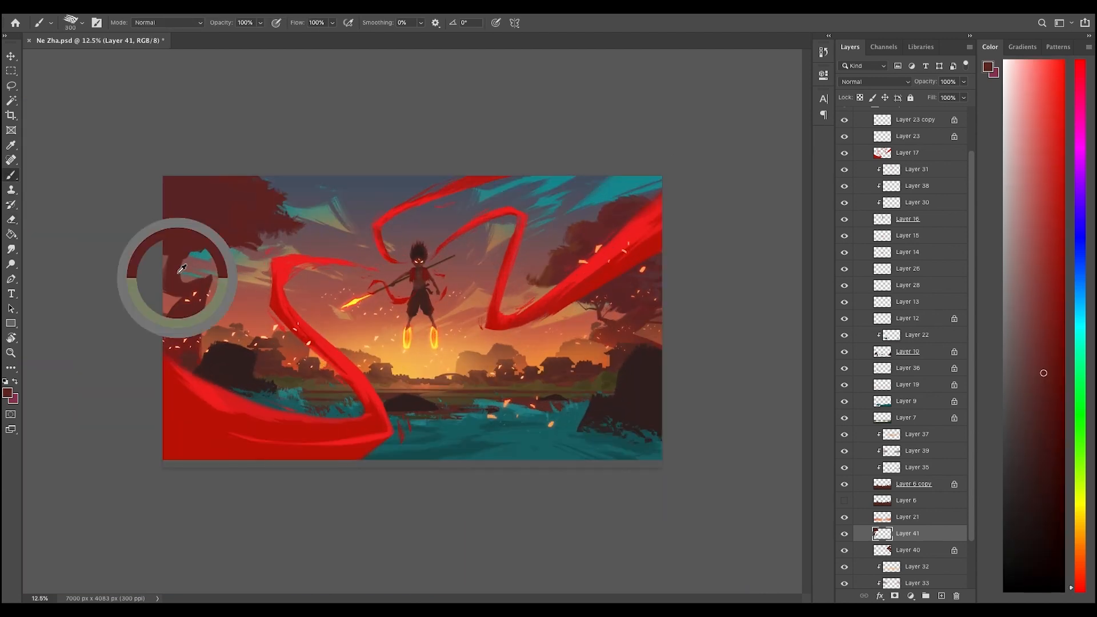
pyautogui.press('e')
pyautogui.press('b')
pyautogui.press('v')
pyautogui.hotkey('ctrl', 'z')
# - Try several dark red strokes along the horizon from the left rock toward the houses, undoing each one
pyautogui.moveTo(229, 366); pyautogui.dragTo(474, 375)
pyautogui.press('b')
pyautogui.hotkey('ctrl', 'z')
pyautogui.moveTo(311, 343); pyautogui.dragTo(399, 373)
pyautogui.press('e')
pyautogui.hotkey('ctrl', 'z')
pyautogui.press('b')
pyautogui.moveTo(282, 362)
pyautogui.mouseDown()
pyautogui.moveTo(324, 357)
pyautogui.moveTo(405, 375)
pyautogui.mouseUp()
pyautogui.hotkey('ctrl', 'z')
pyautogui.moveTo(286, 363); pyautogui.dragTo(364, 373)
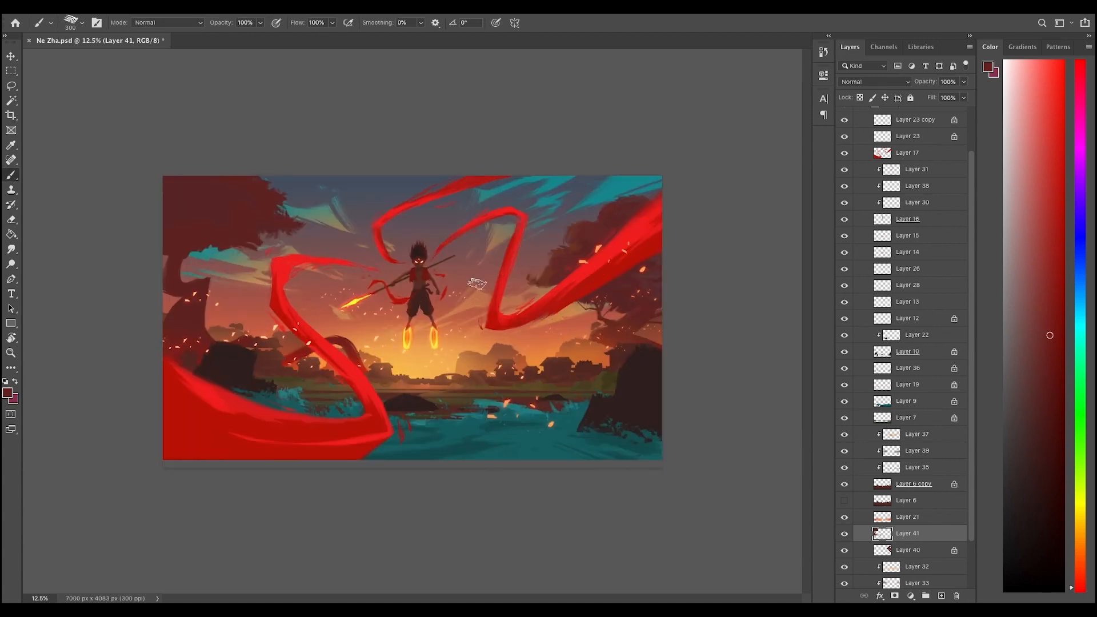
pyautogui.hotkey('ctrl', 'z')
# - Try a horizon stroke near the right-hand houses in a newly sampled color, and undo the recent strokes
pyautogui.keyDown('alt'); pyautogui.click(579, 270); pyautogui.keyUp('alt')
pyautogui.press('e')
pyautogui.hotkey('ctrl', '-')
pyautogui.hotkey('ctrl', '+')
pyautogui.press('b')
pyautogui.moveTo(490, 374); pyautogui.dragTo(543, 366)
pyautogui.press('e')
pyautogui.hotkey('ctrl', '-')
pyautogui.hotkey('ctrl', '+')
pyautogui.hotkey('ctrl', '+')
pyautogui.hotkey('ctrl', 'z')
pyautogui.hotkey('ctrl', 'z')
pyautogui.hotkey('ctrl', 'z')
pyautogui.hotkey('ctrl', 'z')
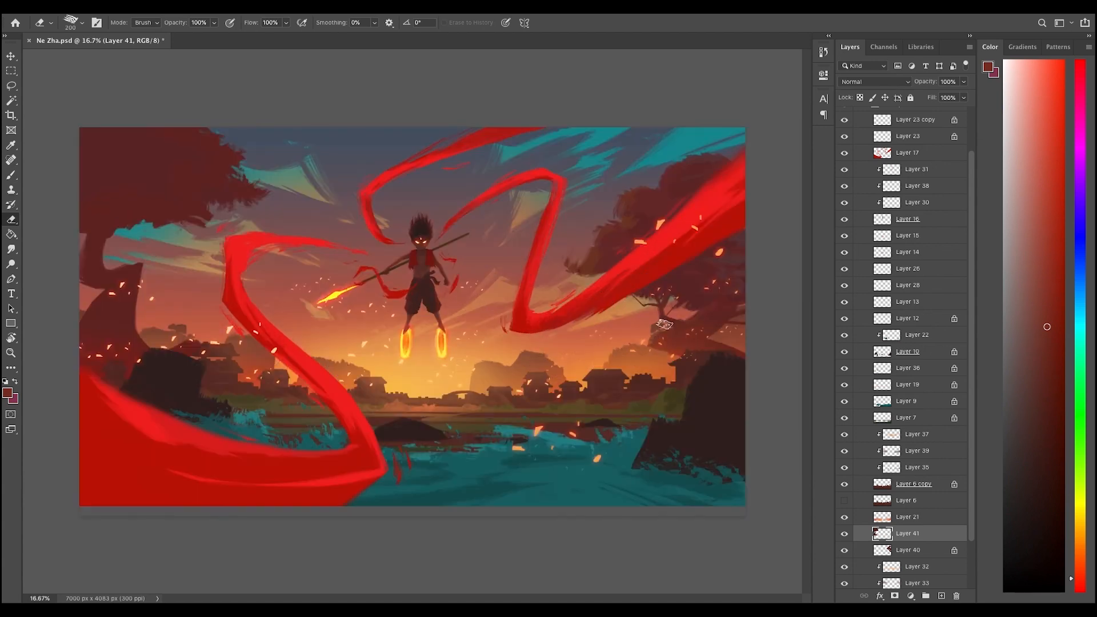
# - Sample the left trunk's dark red, free-transform the right tree on Layer 40 slightly and unlock its transparent pixels
pyautogui.press('b')
pyautogui.keyDown('alt'); pyautogui.click(96, 268); pyautogui.keyUp('alt')
pyautogui.hotkey('ctrl', '-')
pyautogui.hotkey('ctrl', '-')
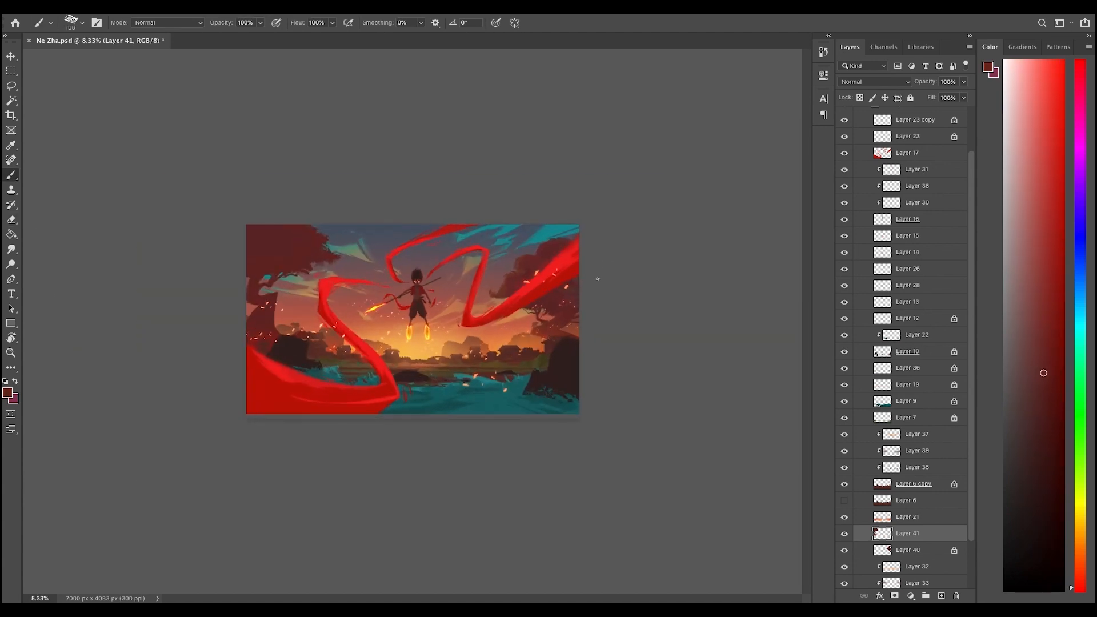
pyautogui.press('v')
pyautogui.click(564, 242)
pyautogui.hotkey('ctrl', 't')
pyautogui.moveTo(627, 221); pyautogui.dragTo(622, 214)
pyautogui.press('Return')
pyautogui.hotkey('ctrl', '-')
pyautogui.hotkey('ctrl', '+')
pyautogui.press('b')
pyautogui.click(860, 98)
# - Shift the left tree on Layer 41 slightly outward with Free Transform
pyautogui.press('v')
pyautogui.click(252, 240)
pyautogui.hotkey('ctrl', 't')
pyautogui.moveTo(263, 251)
pyautogui.mouseDown()
pyautogui.moveTo(271, 260)
pyautogui.moveTo(251, 247)
pyautogui.mouseUp()
pyautogui.press('Return')
pyautogui.hotkey('ctrl', 'z')
pyautogui.hotkey('ctrl', 't')
pyautogui.press('Return')
pyautogui.hotkey('ctrl', '-')
pyautogui.hotkey('ctrl', '+')
pyautogui.hotkey('ctrl', '+')
pyautogui.press('b')
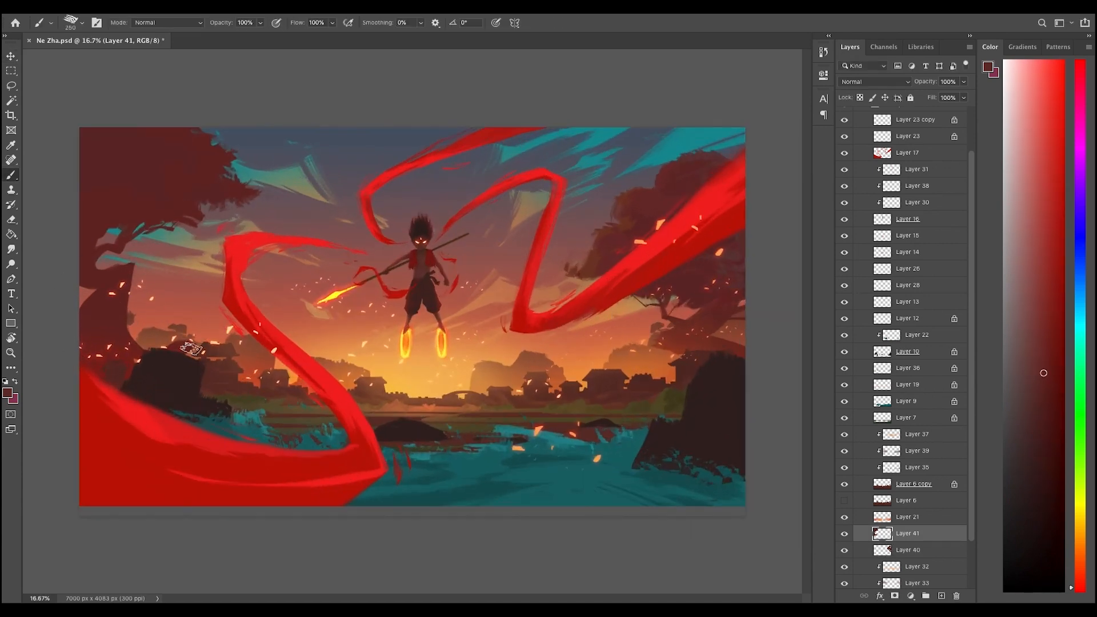
# - Paint curved dark red roots along the horizon behind the left rock and reduce the brush size to 150
pyautogui.moveTo(247, 368); pyautogui.dragTo(339, 372)
pyautogui.press('[')
pyautogui.press('[')
pyautogui.press('[')
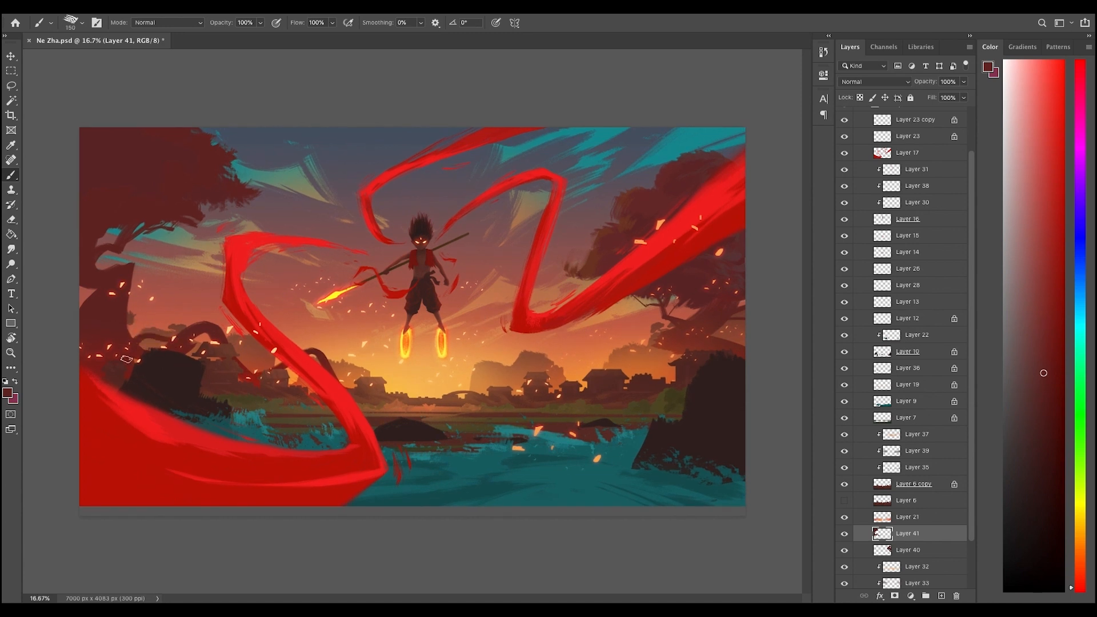
# - Paint and trim roots beside the right rock, and pick out the overlay layer that tints them
pyautogui.press('e')
pyautogui.moveTo(675, 365)
pyautogui.mouseDown()
pyautogui.moveTo(644, 357)
pyautogui.moveTo(673, 339)
pyautogui.moveTo(706, 371)
pyautogui.moveTo(675, 356)
pyautogui.mouseUp()
pyautogui.press('b')
pyautogui.click(865, 451)
pyautogui.press('v')
pyautogui.click(657, 370)
pyautogui.press('b')
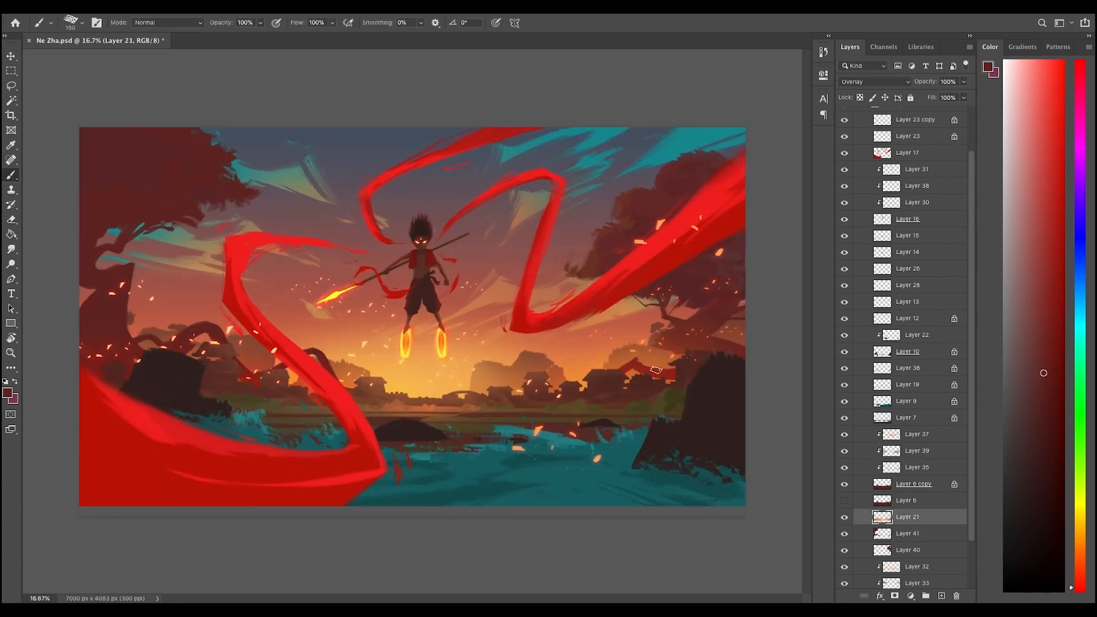
pyautogui.hotkey('ctrl', 'z')
# - Extend the roots from the right rock along the riverbank toward the houses
pyautogui.moveTo(587, 379); pyautogui.dragTo(551, 393)
pyautogui.hotkey('ctrl', '-')
pyautogui.hotkey('ctrl', '-')
pyautogui.hotkey('ctrl', '+')
pyautogui.hotkey('ctrl', '+')
# - Paint an arching root behind the ribbon near the left-hand houses
pyautogui.moveTo(315, 346)
pyautogui.mouseDown()
pyautogui.moveTo(354, 357)
pyautogui.moveTo(331, 324)
pyautogui.moveTo(352, 390)
pyautogui.mouseUp()
pyautogui.press('e')
pyautogui.press('b')
pyautogui.hotkey('ctrl', '-')
pyautogui.hotkey('ctrl', '+')
# - Try another root stroke across the left-hand houses and undo it
pyautogui.moveTo(309, 349); pyautogui.dragTo(361, 374)
pyautogui.hotkey('ctrl', '-')
pyautogui.hotkey('ctrl', '-')
pyautogui.hotkey('ctrl', '+')
pyautogui.hotkey('ctrl', '+')
pyautogui.hotkey('ctrl', 'z')
# - Paint the low part of the left roots reaching toward the houses at the waterline
pyautogui.press('e')
pyautogui.hotkey('ctrl', '-')
pyautogui.hotkey('ctrl', '+')
pyautogui.press('b')
pyautogui.moveTo(284, 377)
pyautogui.mouseDown()
pyautogui.moveTo(301, 361)
pyautogui.moveTo(353, 383)
pyautogui.mouseUp()
pyautogui.press('e')
pyautogui.hotkey('ctrl', '-')
pyautogui.hotkey('ctrl', '+')
# - Trim the tip of the left roots with a smaller eraser and repaint their shape beside the ribbon
pyautogui.press('[')
pyautogui.hotkey('ctrl', '+')
pyautogui.moveTo(422, 398)
pyautogui.mouseDown()
pyautogui.moveTo(402, 389)
pyautogui.moveTo(326, 420)
pyautogui.mouseUp()
pyautogui.press('b')
pyautogui.moveTo(283, 386); pyautogui.dragTo(359, 420)
pyautogui.hotkey('ctrl', '-')
pyautogui.hotkey('ctrl', '-')
pyautogui.hotkey('ctrl', '+')
# - Lock Layer 41's transparent pixels and switch to a soft round brush with an orange sampled from the painting
pyautogui.click(860, 98)
pyautogui.rightClick(525, 307)
pyautogui.doubleClick(578, 400)
pyautogui.keyDown('alt'); pyautogui.click(684, 344); pyautogui.keyUp('alt')
pyautogui.keyDown('alt'); pyautogui.click(551, 391); pyautogui.keyUp('alt')
# - Enlarge the soft brush to 900 and set its opacity to 30% for tinting the roots on Layer 41
pyautogui.press(']')
pyautogui.press(']')
pyautogui.press(']')
pyautogui.press(']')
pyautogui.press(']')
pyautogui.press(']')
pyautogui.hotkey('ctrl', '-')
pyautogui.hotkey('ctrl', '+')
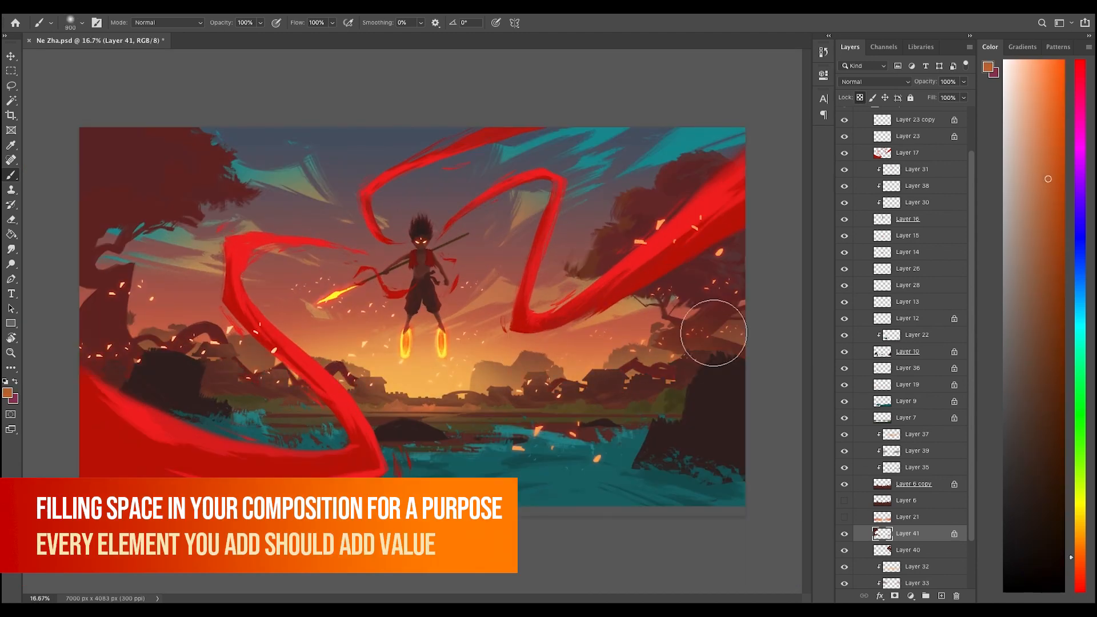
pyautogui.press('3')
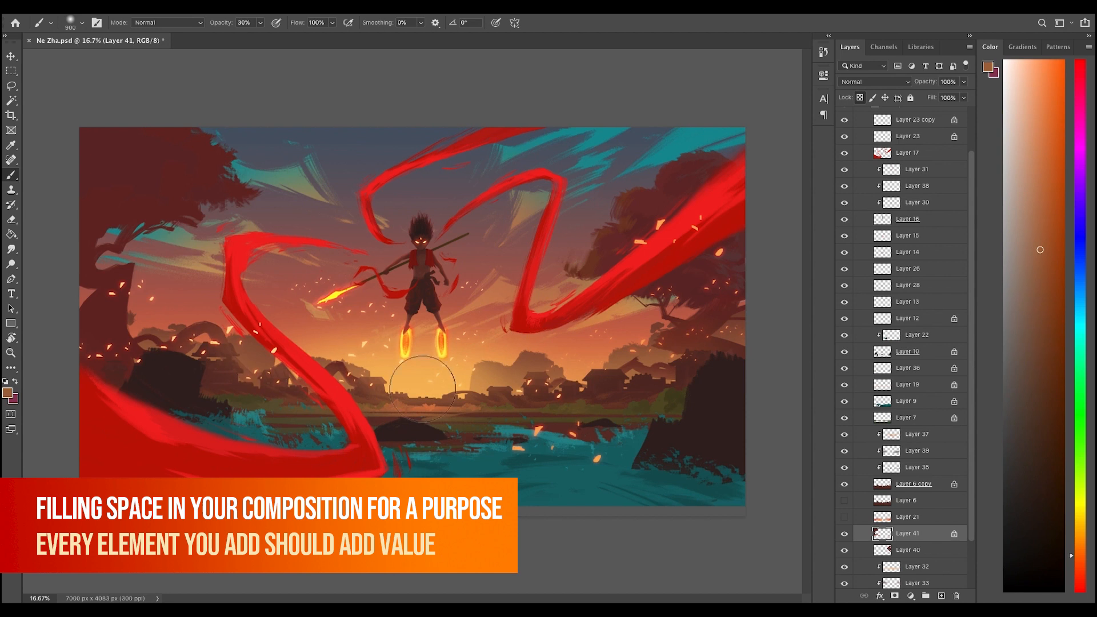
# - Duplicate the overlay Layer 21 and merge Layer 41 into Layer 40
pyautogui.hotkey('ctrl', '-')
pyautogui.moveTo(908, 517)
pyautogui.mouseDown()
pyautogui.moveTo(907, 558)
pyautogui.moveTo(913, 511)
pyautogui.mouseUp()
pyautogui.hotkey('ctrl', 'j')
pyautogui.click(908, 534)
pyautogui.hotkey('ctrl', 'e')
# - Clip Layer 21 copy to Layer 40 and toggle its visibility to compare the glow
pyautogui.click(915, 517)
pyautogui.hotkey('ctrl', 'alt', 'g')
pyautogui.doubleClick(845, 517)
pyautogui.hotkey('ctrl', 't')
pyautogui.moveTo(413, 310); pyautogui.dragTo(412, 272)
pyautogui.press('Escape')
# - Lock Layer 21 copy's transparent pixels and set the soft brush to size 1300, 100% opacity and the sunset's orange
pyautogui.press('/')
pyautogui.press('0')
pyautogui.keyDown('alt'); pyautogui.click(448, 364); pyautogui.keyUp('alt')
pyautogui.press(']')
pyautogui.press(']')
pyautogui.press(']')
pyautogui.press(']')
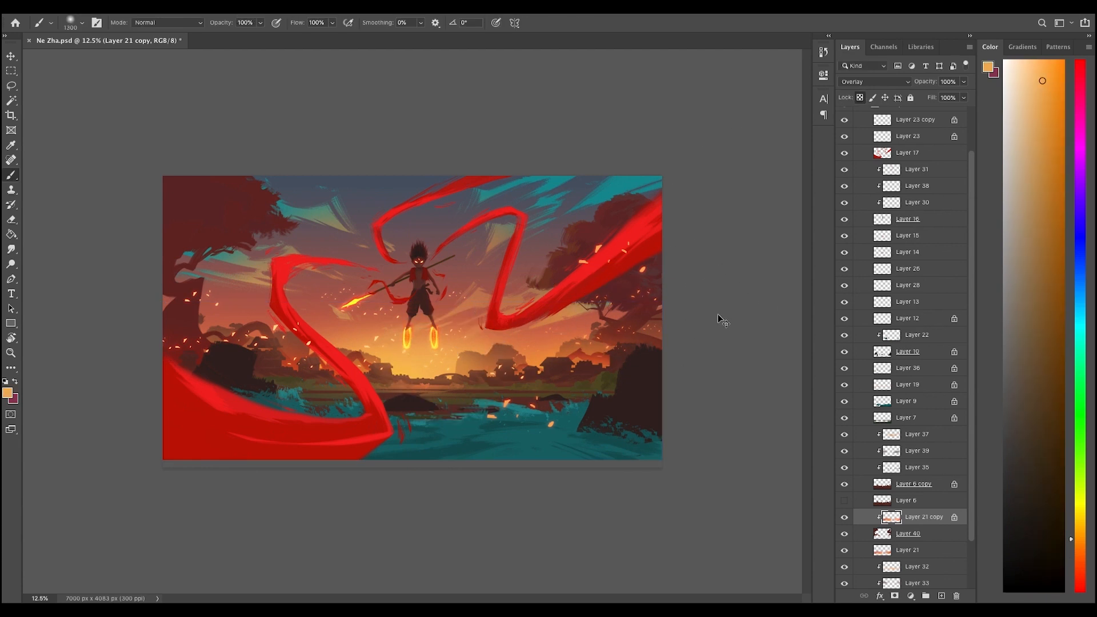
# - Lock the transparent pixels of Layer 40 and switch back to the textured brush preset
pyautogui.hotkey('ctrl', '-')
pyautogui.hotkey('ctrl', '+')
pyautogui.hotkey('ctrl', '+')
pyautogui.click(926, 534)
pyautogui.press('/')
pyautogui.rightClick(620, 210)
pyautogui.doubleClick(772, 389)
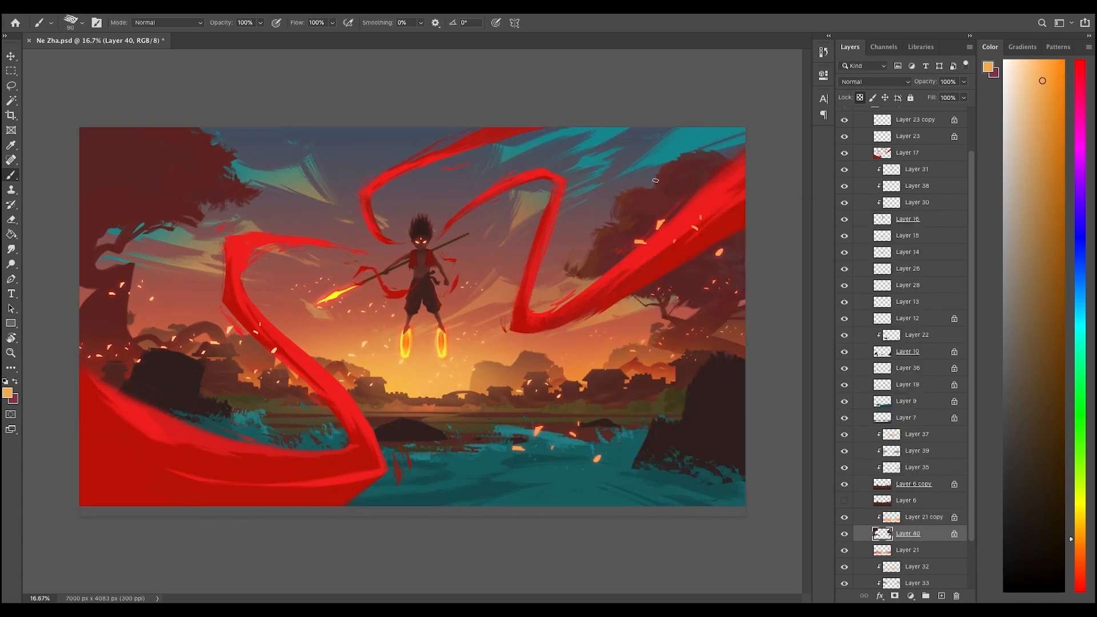
# - Paint orange-lit foliage clumps into the right tree's canopy on Layer 40, using colours sampled from the sky and leaves
pyautogui.keyDown('alt'); pyautogui.click(618, 214); pyautogui.keyUp('alt')
pyautogui.keyDown('alt'); pyautogui.click(665, 178); pyautogui.keyUp('alt')
pyautogui.moveTo(633, 191)
pyautogui.mouseDown()
pyautogui.moveTo(663, 187)
pyautogui.moveTo(657, 200)
pyautogui.mouseUp()
pyautogui.keyDown('alt'); pyautogui.click(598, 248); pyautogui.keyUp('alt')
pyautogui.keyDown('alt'); pyautogui.click(620, 248); pyautogui.keyUp('alt')
pyautogui.moveTo(625, 237); pyautogui.dragTo(640, 231)
# - Paint sampled dark red into the shaded base of the right tree's canopy with the textured brush at size 250
pyautogui.press('z')
pyautogui.keyDown('alt'); pyautogui.click(639, 225); pyautogui.keyUp('alt')
pyautogui.click(638, 225)
pyautogui.press('b')
pyautogui.keyDown('alt'); pyautogui.click(699, 269); pyautogui.keyUp('alt')
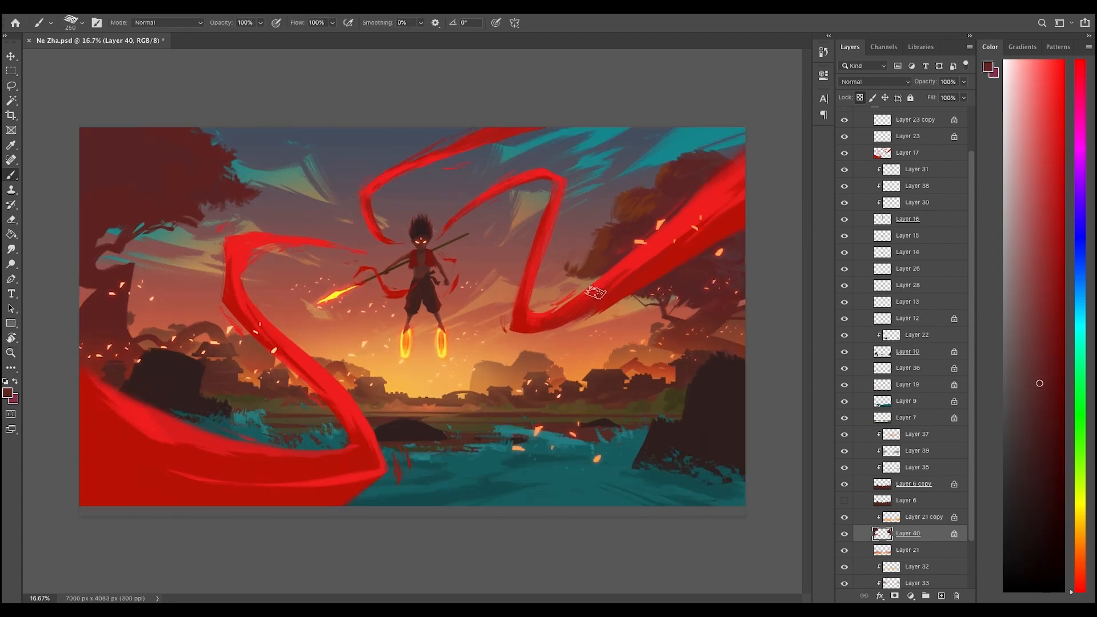
pyautogui.keyDown('alt'); pyautogui.click(700, 271); pyautogui.keyUp('alt')
pyautogui.moveTo(699, 271); pyautogui.dragTo(703, 291)
pyautogui.keyDown('alt'); pyautogui.click(701, 286); pyautogui.keyUp('alt')
# - Vary the right tree's upper canopy with textured strokes in colours sampled from its own foliage
pyautogui.keyDown('alt'); pyautogui.click(691, 195); pyautogui.keyUp('alt')
pyautogui.hotkey('ctrl', '-')
pyautogui.hotkey('ctrl', '-')
pyautogui.hotkey('ctrl', '+')
pyautogui.hotkey('ctrl', '+')
pyautogui.keyDown('alt'); pyautogui.click(703, 157); pyautogui.keyUp('alt')
pyautogui.hotkey('ctrl', '-')
pyautogui.hotkey('ctrl', '+')
pyautogui.keyDown('alt'); pyautogui.click(669, 215); pyautogui.keyUp('alt')
# - Break up both tree canopies with orange and dark red leaf clumps in sampled colours
pyautogui.keyDown('alt'); pyautogui.click(227, 138); pyautogui.keyUp('alt')
pyautogui.hotkey('ctrl', '-')
pyautogui.hotkey('ctrl', '+')
pyautogui.keyDown('alt'); pyautogui.click(657, 220); pyautogui.keyUp('alt')
pyautogui.hotkey('ctrl', '-')
pyautogui.hotkey('ctrl', '+')
pyautogui.hotkey('ctrl', '-')
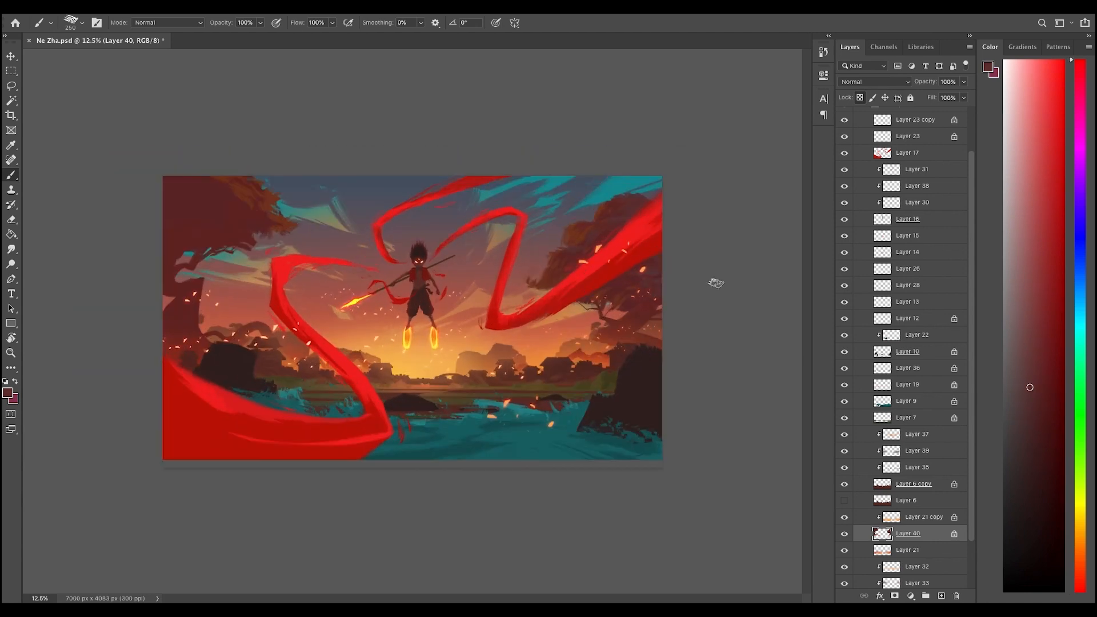
# - Paint broad dark red shadows into the left tree's canopy with the textured brush at size 600
pyautogui.hotkey('ctrl', '+')
pyautogui.hotkey('ctrl', '-')
pyautogui.hotkey('ctrl', '-')
pyautogui.hotkey('ctrl', '+')
pyautogui.hotkey('ctrl', '+')
pyautogui.keyDown('alt'); pyautogui.click(179, 217); pyautogui.keyUp('alt')
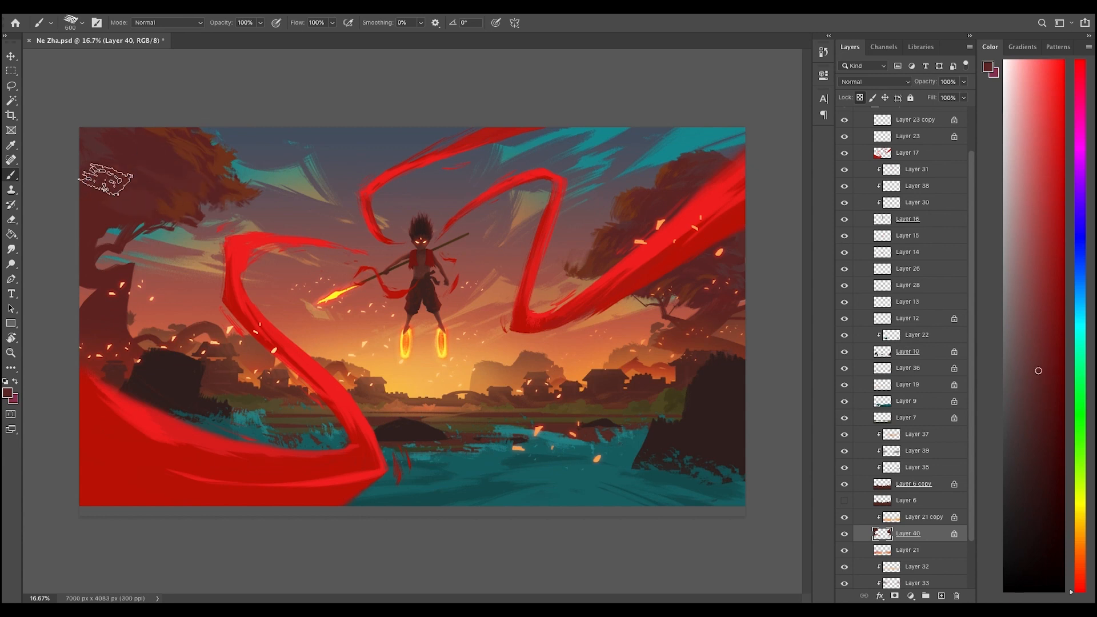
# - Toggle Layer 40's visibility to compare the composition with and without the trees
pyautogui.hotkey('ctrl', '-')
pyautogui.hotkey('ctrl', '-')
pyautogui.hotkey('ctrl', '+')
pyautogui.click(845, 534)
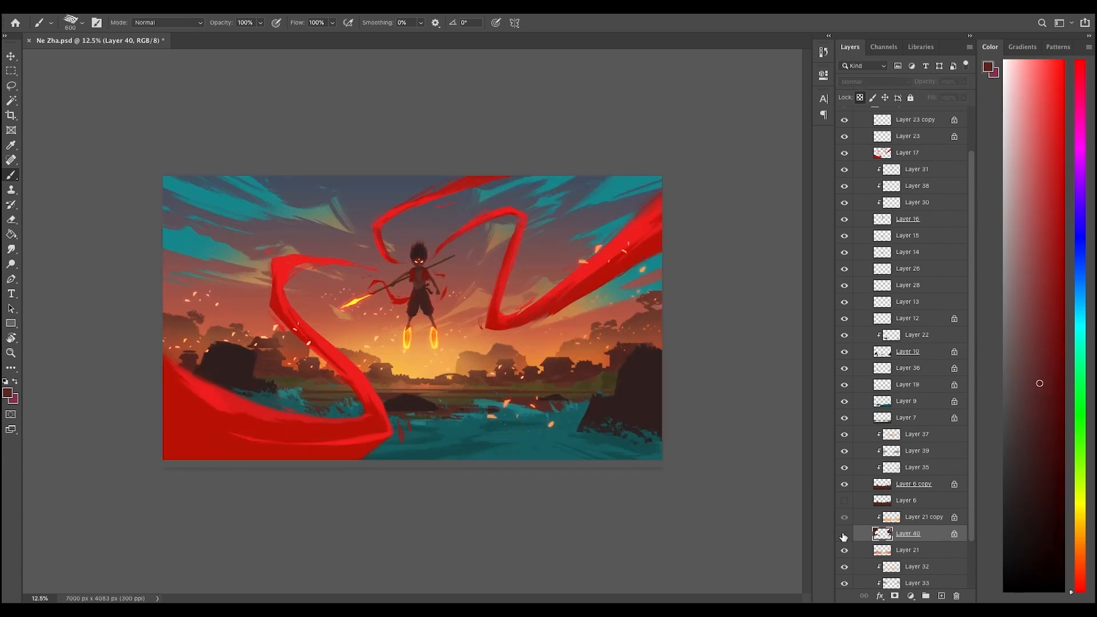
pyautogui.click(845, 534)
# - Create a new layer above Layer 21 copy, clip it to the trees, and switch to the soft round brush
pyautogui.click(924, 518)
pyautogui.click(942, 596)
pyautogui.rightClick(913, 518)
pyautogui.click(952, 321)
pyautogui.rightClick(535, 308)
# - Glaze sampled sunset orange over both trees on Layer 41 with the soft brush at size 1300 and 10% opacity
pyautogui.keyDown('alt'); pyautogui.click(431, 351); pyautogui.keyUp('alt')
pyautogui.press(']')
pyautogui.press(']')
pyautogui.press(']')
pyautogui.press('1')
pyautogui.moveTo(257, 342); pyautogui.dragTo(191, 329)
pyautogui.moveTo(621, 274); pyautogui.dragTo(672, 278)
pyautogui.keyDown('alt'); pyautogui.click(612, 313); pyautogui.keyUp('alt')
pyautogui.keyDown('alt'); pyautogui.click(545, 315); pyautogui.keyUp('alt')
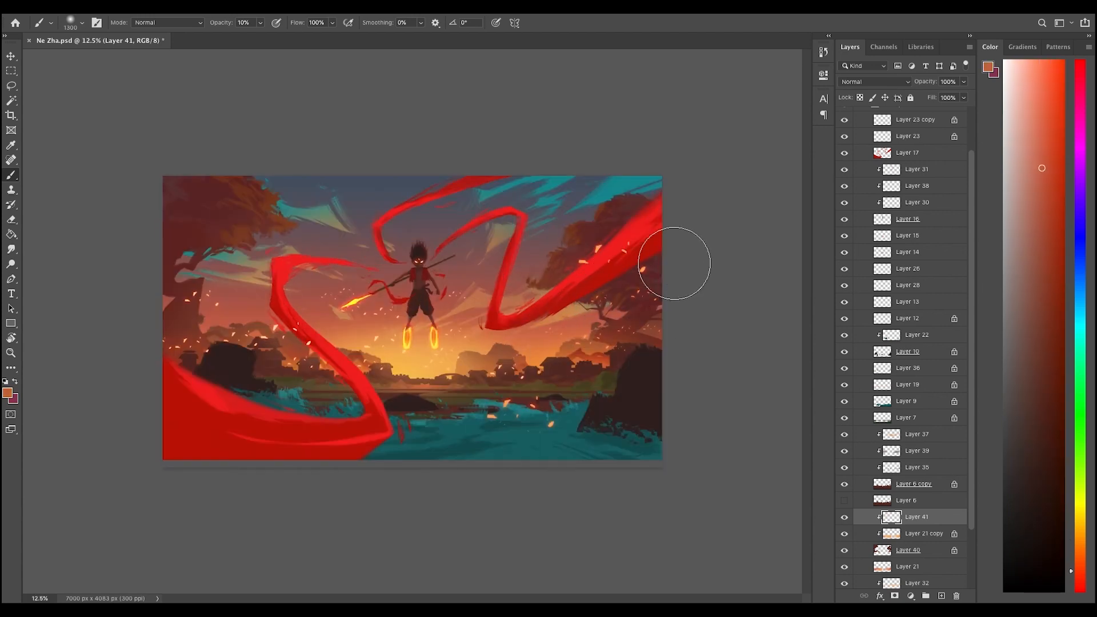
# - Sample the foliage's dark red and soften the trees' shading on Layer 41 at 40% opacity
pyautogui.keyDown('alt'); pyautogui.click(603, 205); pyautogui.keyUp('alt')
pyautogui.keyDown('ctrl'); pyautogui.click(704, 272); pyautogui.keyUp('ctrl')
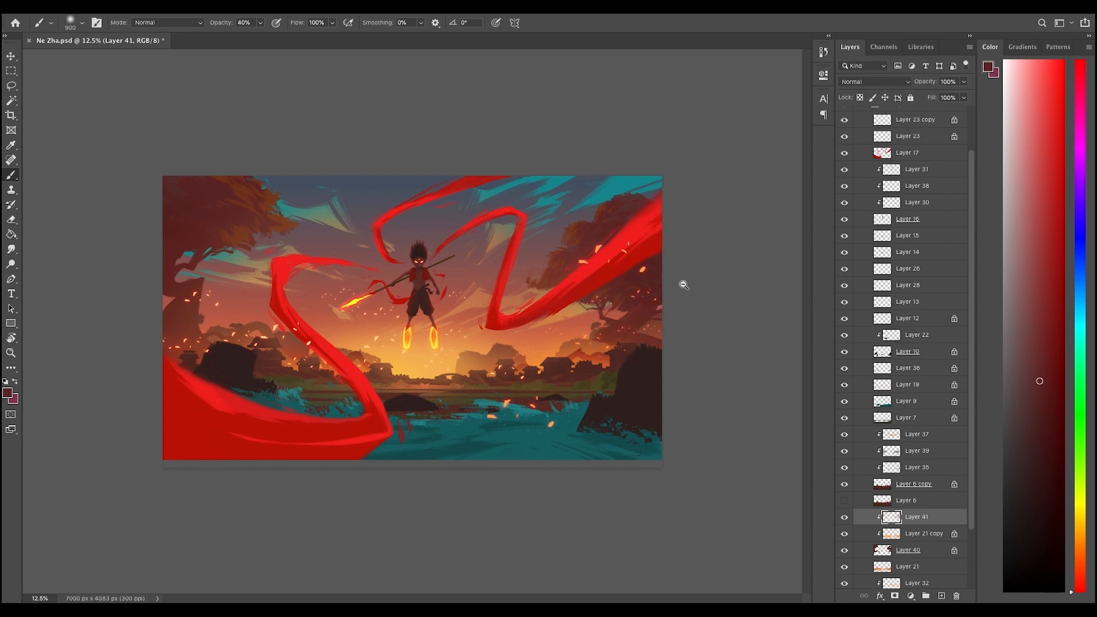
pyautogui.keyDown('alt'); pyautogui.click(280, 269); pyautogui.keyUp('alt')
pyautogui.press('super+minus')
pyautogui.press('super+minus')
pyautogui.press('super+equal')
pyautogui.press('super+minus')
pyautogui.press('super+equal')
pyautogui.press('super+equal')
# - Check the whole painting through an adjustment layer at the top of the stack, toggling its visibility
pyautogui.scroll(3, 911, 129)
pyautogui.click(912, 129)
pyautogui.click(911, 596)
pyautogui.click(926, 378)
pyautogui.press('super+minus')
pyautogui.press('super+minus')
pyautogui.click(824, 75)
pyautogui.keyDown('super'); pyautogui.click(691, 290); pyautogui.keyUp('super')
pyautogui.keyDown('super'); pyautogui.click(691, 289); pyautogui.keyUp('super')
pyautogui.click(844, 129)
pyautogui.click(845, 129)
pyautogui.click(845, 129)
# - Pick the tree layer on the canvas and toggle Layer 40's visibility to review the trees
pyautogui.press('v')
pyautogui.click(606, 280)
pyautogui.click(643, 291)
pyautogui.click(845, 496)
pyautogui.click(845, 496)
pyautogui.click(900, 470)
pyautogui.press('e')
pyautogui.rightClick(280, 295)
pyautogui.press('Escape')
pyautogui.press('super+minus')
pyautogui.press('super+plus')
# - Hide Layer 41 and Layer 21 copy, and return to Layer 40 with the brush
pyautogui.moveTo(845, 462); pyautogui.dragTo(845, 479)
pyautogui.click(905, 497)
pyautogui.press('b')
# - Rework the left tree's canopy with textured strokes in dark reds sampled from its foliage
pyautogui.keyDown('alt'); pyautogui.click(233, 237); pyautogui.keyUp('alt')
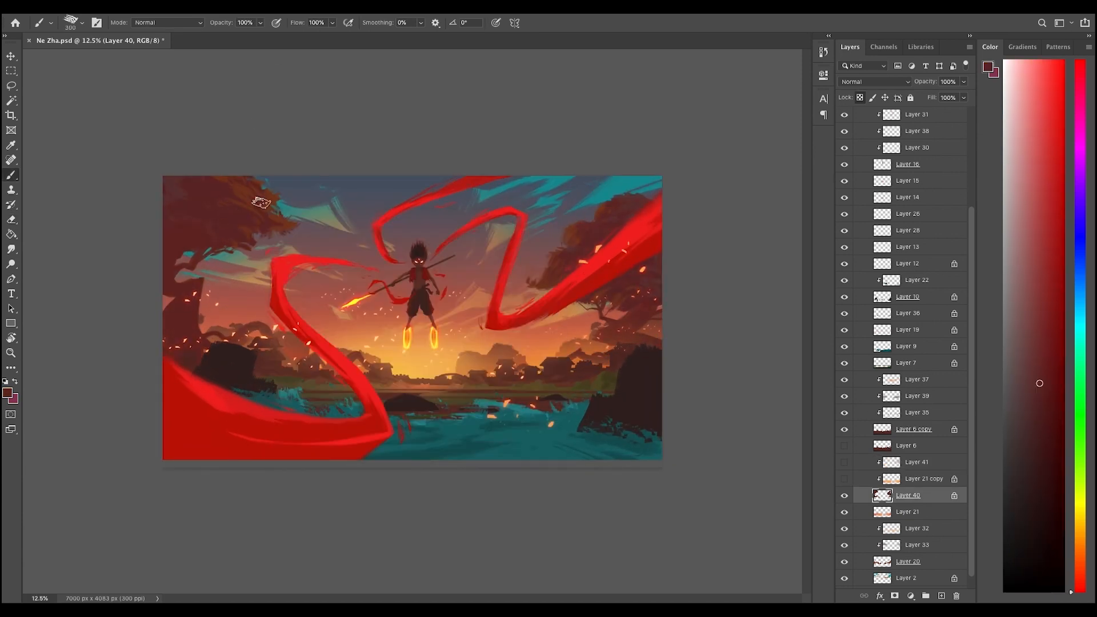
pyautogui.keyDown('alt'); pyautogui.click(256, 212); pyautogui.keyUp('alt')
pyautogui.keyDown('alt'); pyautogui.click(177, 190); pyautogui.keyUp('alt')
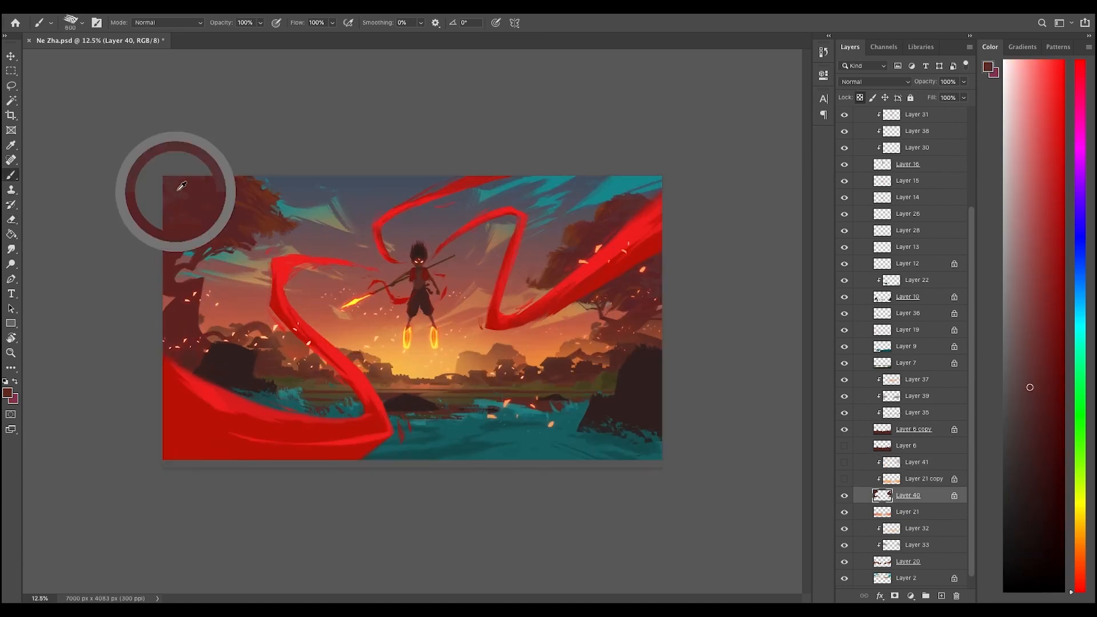
pyautogui.keyDown('alt'); pyautogui.click(247, 193); pyautogui.keyUp('alt')
pyautogui.keyDown('alt'); pyautogui.click(238, 200); pyautogui.keyUp('alt')
pyautogui.press('super+minus')
pyautogui.press('super+plus')
# - Add warm orange light to the canopy edges facing the sunset with the textured brush at size 900
pyautogui.keyDown('alt'); pyautogui.click(270, 204); pyautogui.keyUp('alt')
pyautogui.keyDown('alt'); pyautogui.click(427, 349); pyautogui.keyUp('alt')
pyautogui.keyDown('alt'); pyautogui.click(269, 194); pyautogui.keyUp('alt')
pyautogui.press(']')
pyautogui.press(']')
pyautogui.press(']')
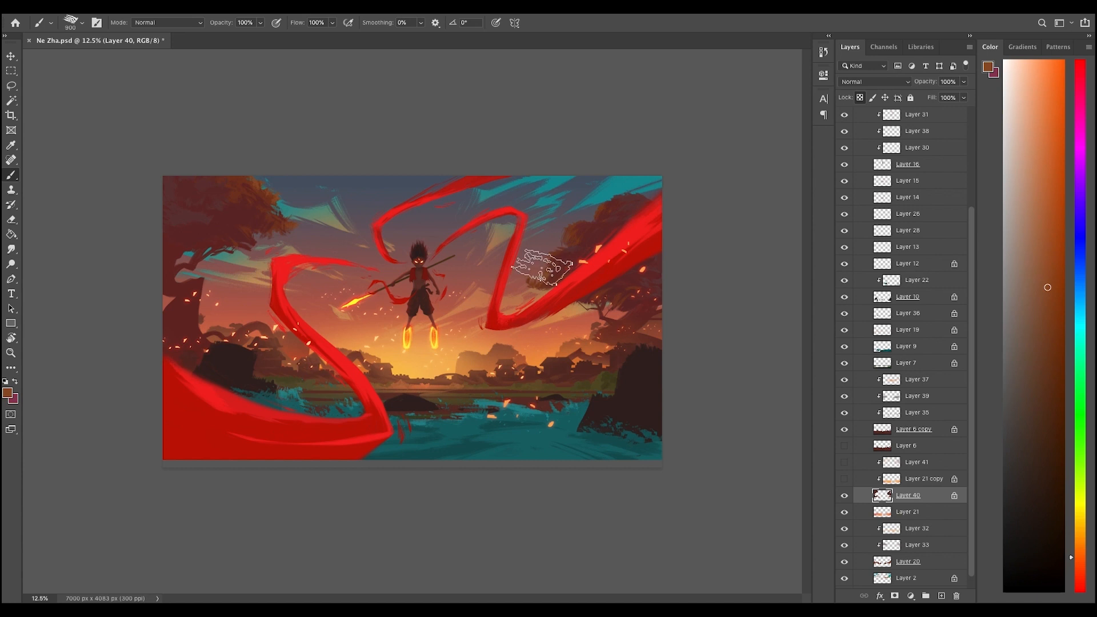
# - Blend sampled reddish brown between the lit and shaded leaves of the left tree's canopy
pyautogui.press('super+minus')
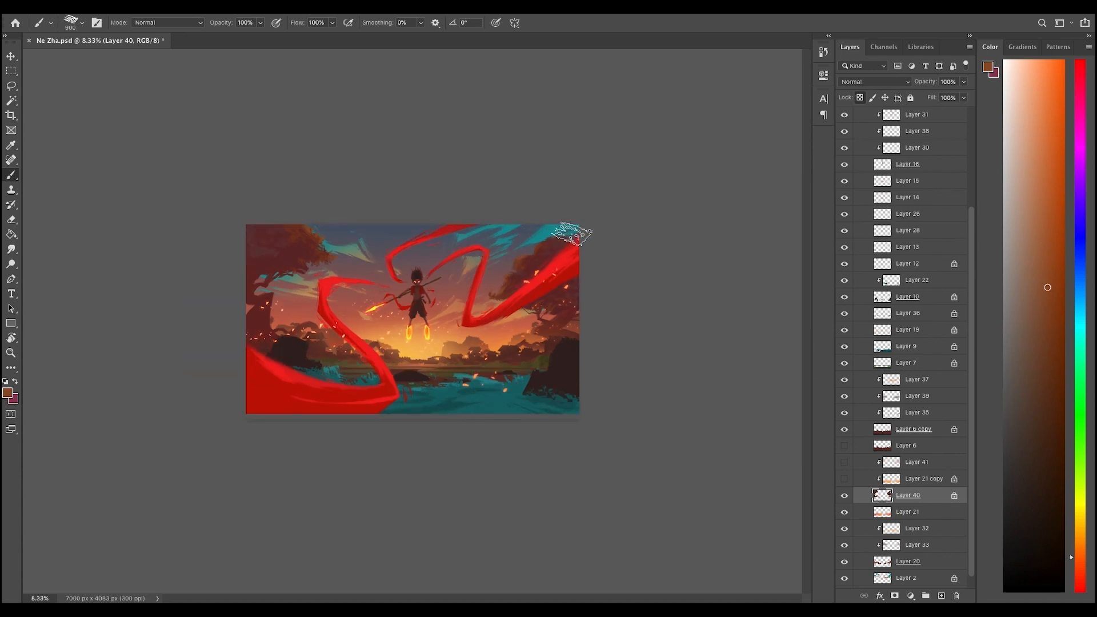
pyautogui.press('super+plus')
pyautogui.press('super+minus')
pyautogui.press('super+plus')
pyautogui.keyDown('alt'); pyautogui.click(258, 215); pyautogui.keyUp('alt')
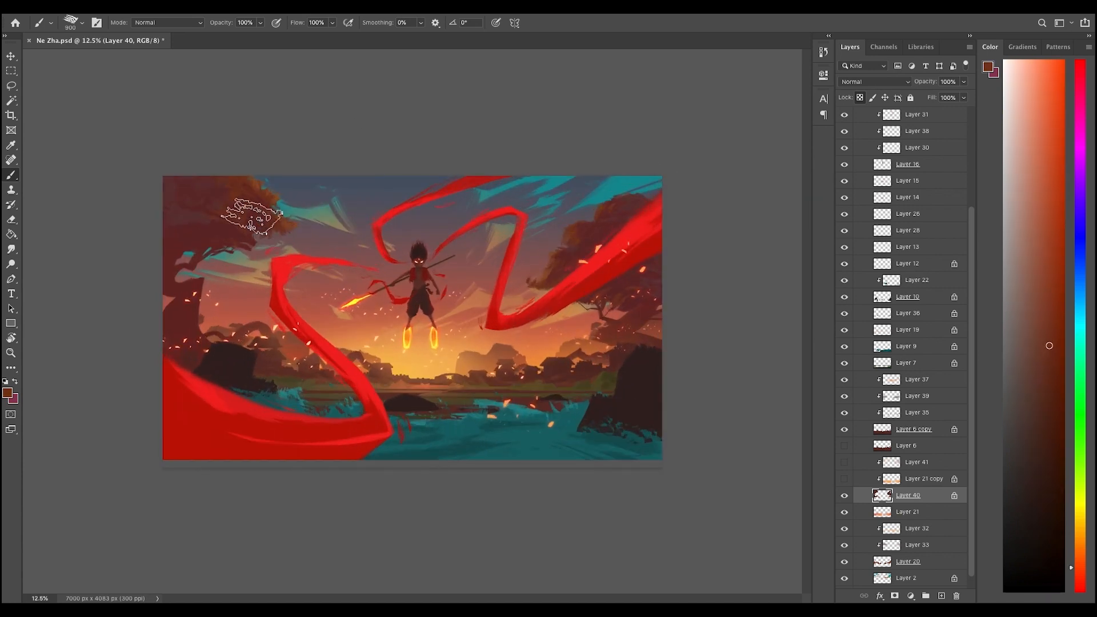
pyautogui.keyDown('alt'); pyautogui.click(251, 216); pyautogui.keyUp('alt')
# - Shade the left tree's trunk and branches in sampled dark red, reducing the textured brush to size 400
pyautogui.press('super+plus')
pyautogui.keyDown('alt'); pyautogui.click(117, 267); pyautogui.keyUp('alt')
pyautogui.keyDown('alt'); pyautogui.click(123, 268); pyautogui.keyUp('alt')
pyautogui.press('[')
pyautogui.press('[')
pyautogui.press('[')
pyautogui.press('[')
pyautogui.press('[')
pyautogui.keyDown('alt'); pyautogui.click(145, 251); pyautogui.keyUp('alt')
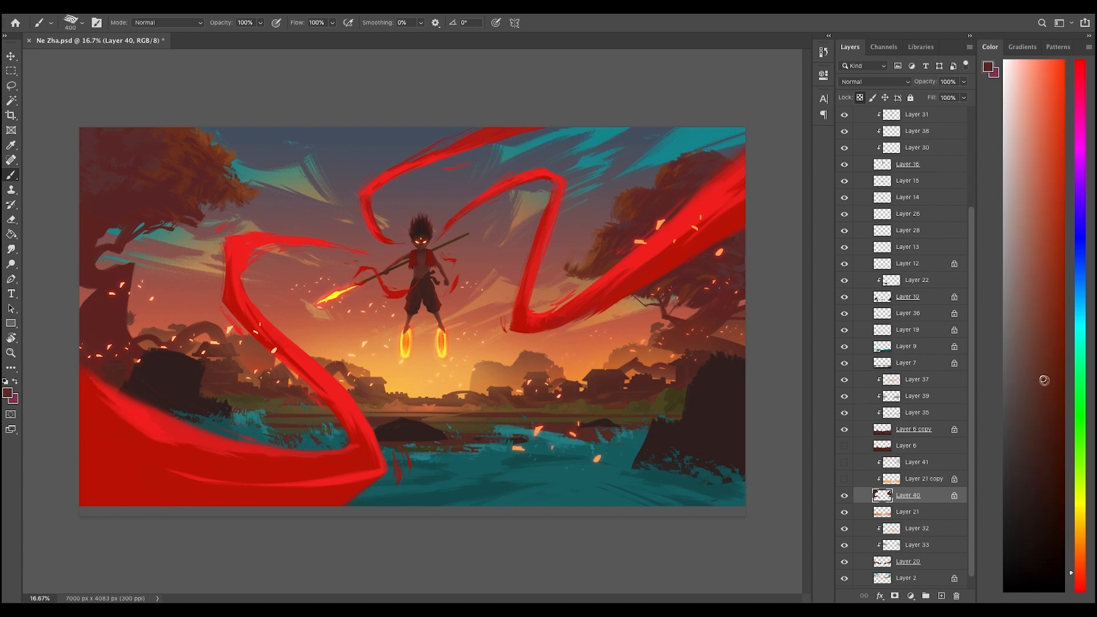
pyautogui.press('super+minus')
pyautogui.press('super+plus')
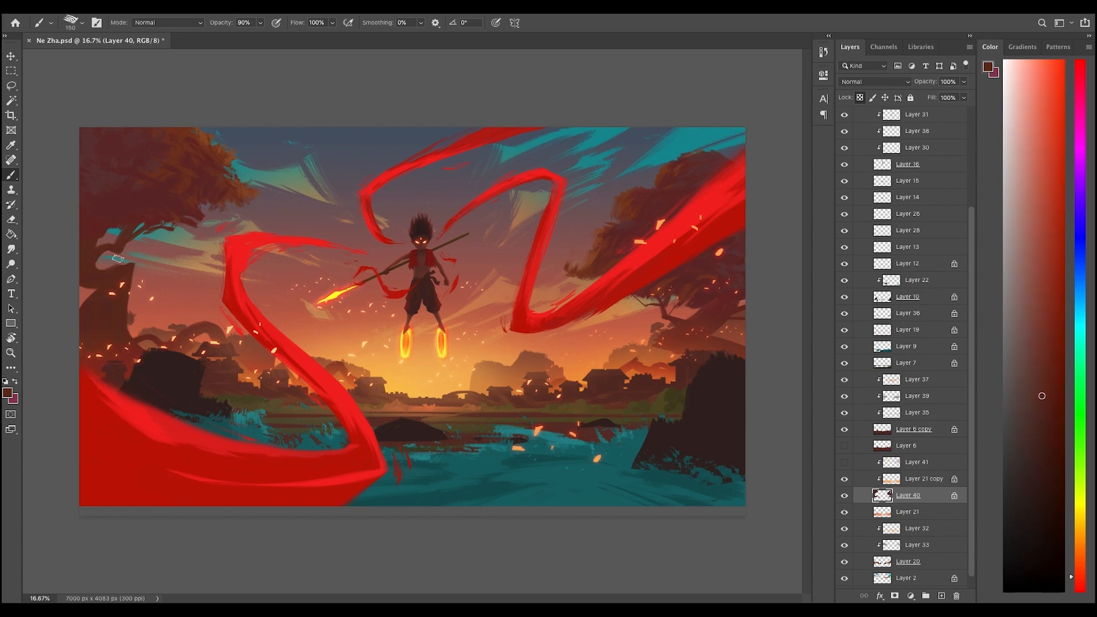
# - Refine the right tree's trunk and branches in sampled colours with the textured brush at size 150 and 90% opacity
pyautogui.press('super+minus')
pyautogui.press('super+plus')
pyautogui.keyDown('alt'); pyautogui.click(716, 321); pyautogui.keyUp('alt')
pyautogui.keyDown('alt'); pyautogui.click(710, 315); pyautogui.keyUp('alt')
pyautogui.press('super+minus')
pyautogui.press('super+plus')
# - Create Layer 42 clipped to Layer 40 and paint sampled orange highlights along the right tree's trunk and roots
pyautogui.keyDown('alt'); pyautogui.click(690, 355); pyautogui.keyUp('alt')
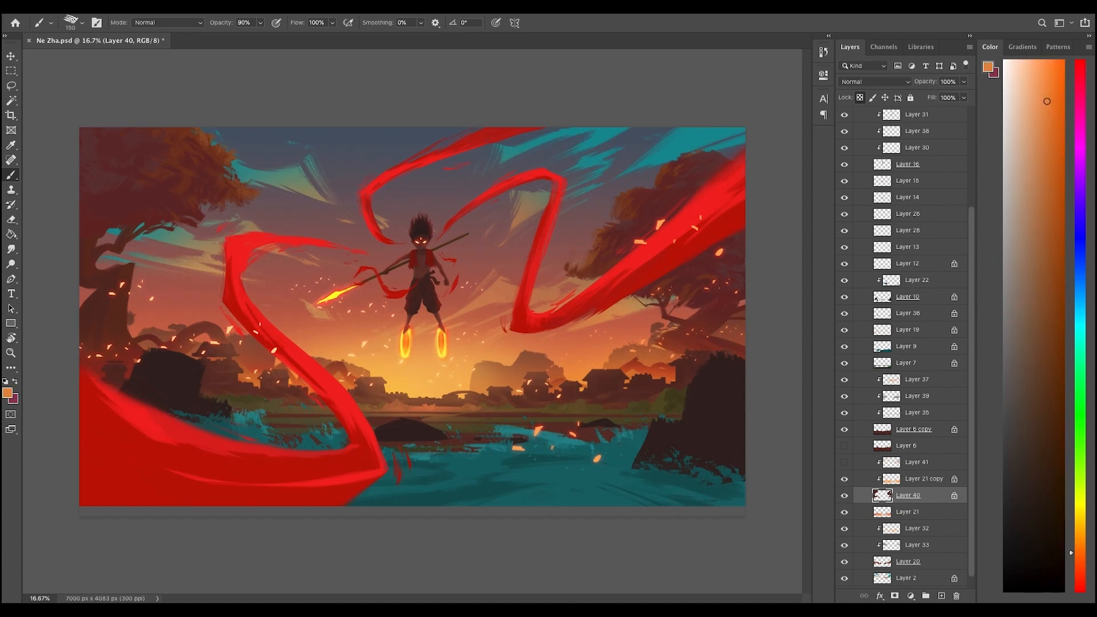
pyautogui.press('super+plus')
pyautogui.press('super+shift+alt+n')
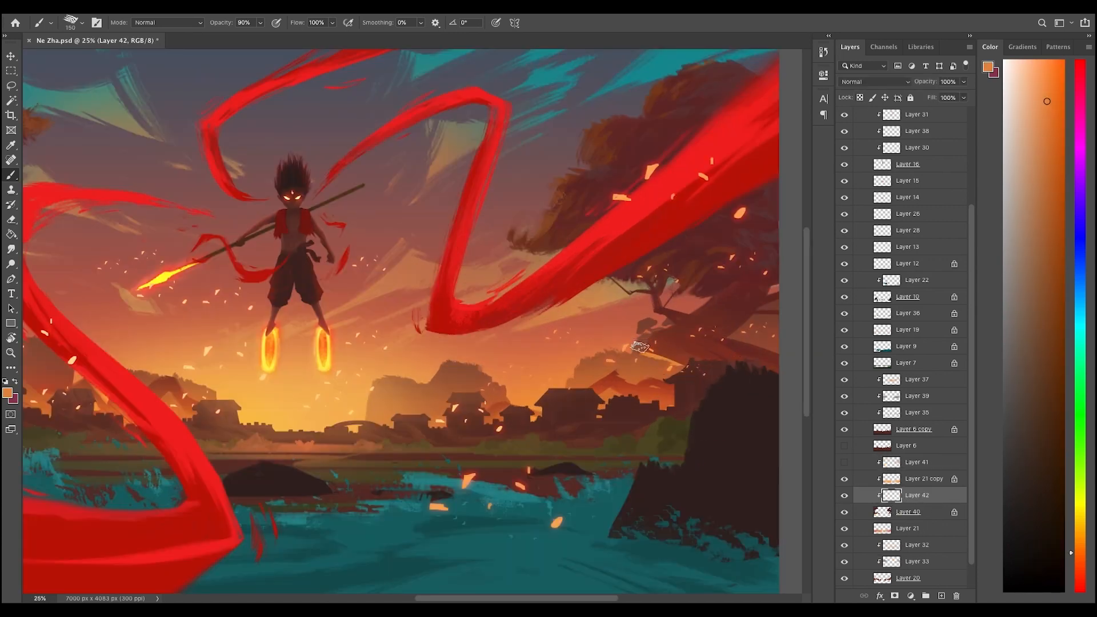
pyautogui.keyDown('alt'); pyautogui.click(696, 311); pyautogui.keyUp('alt')
pyautogui.keyDown('alt'); pyautogui.click(696, 311); pyautogui.keyUp('alt')
pyautogui.keyDown('super'); pyautogui.click(259, 381); pyautogui.keyUp('super')
pyautogui.keyDown('super'); pyautogui.click(259, 382); pyautogui.keyUp('super')
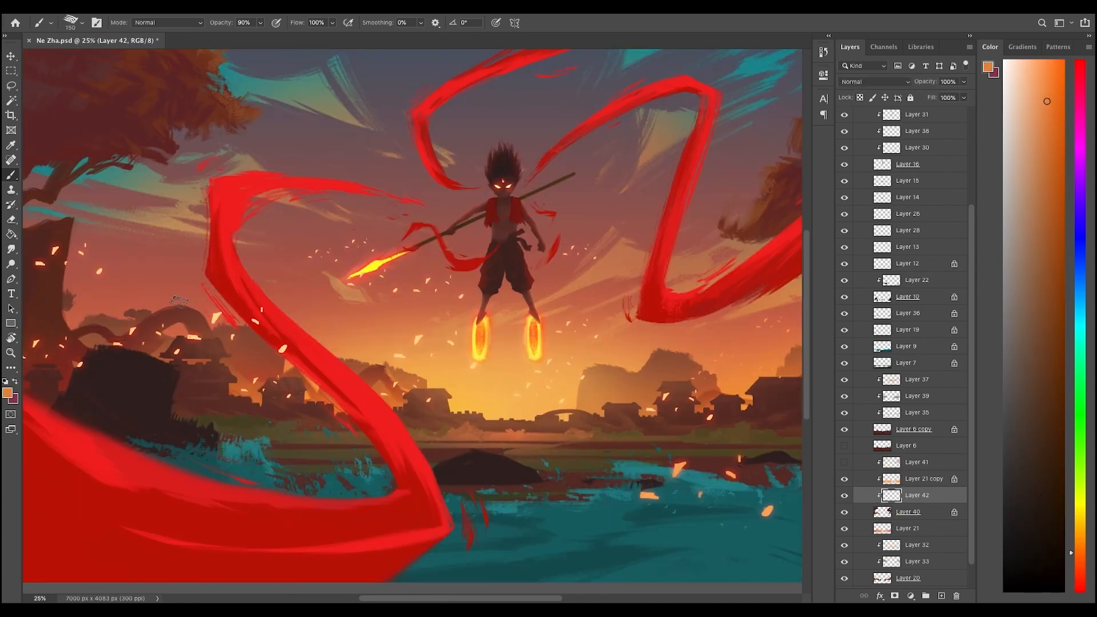
# - Paint orange rim light along the trees' trunks and canopy edges on Layer 42 at 60% brush opacity
pyautogui.press('super+minus')
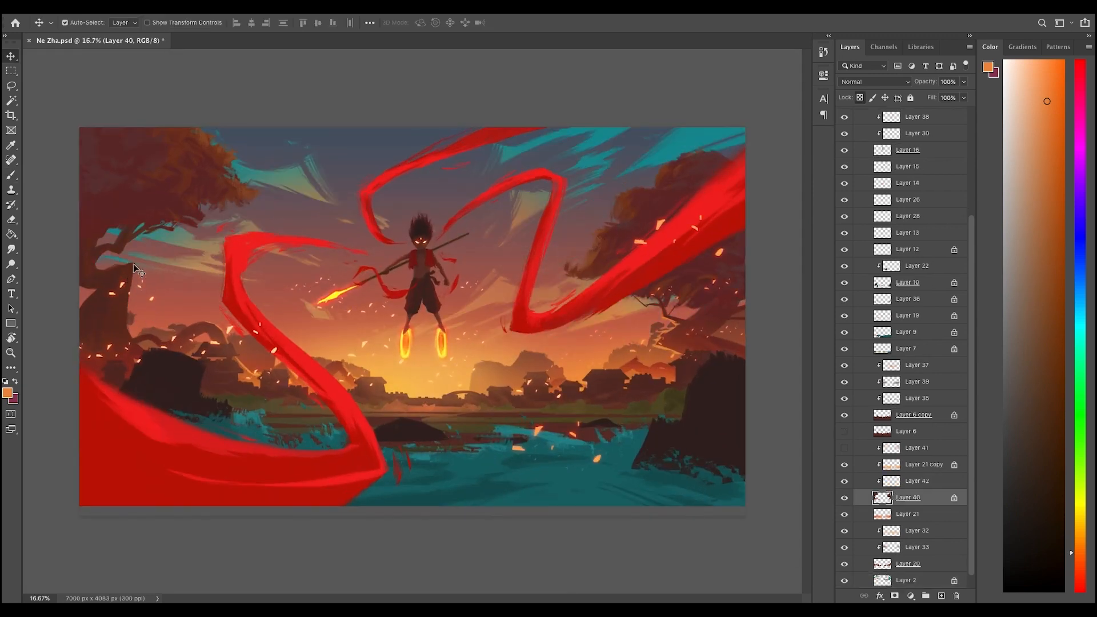
pyautogui.press('6')
pyautogui.press('super+minus')
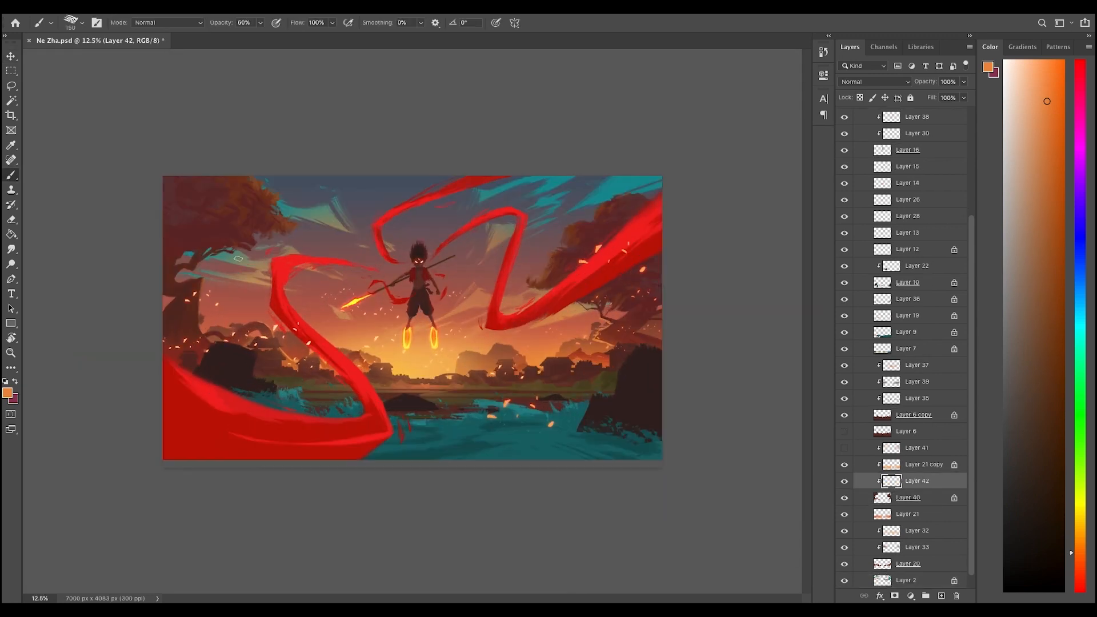
pyautogui.press('super+plus')
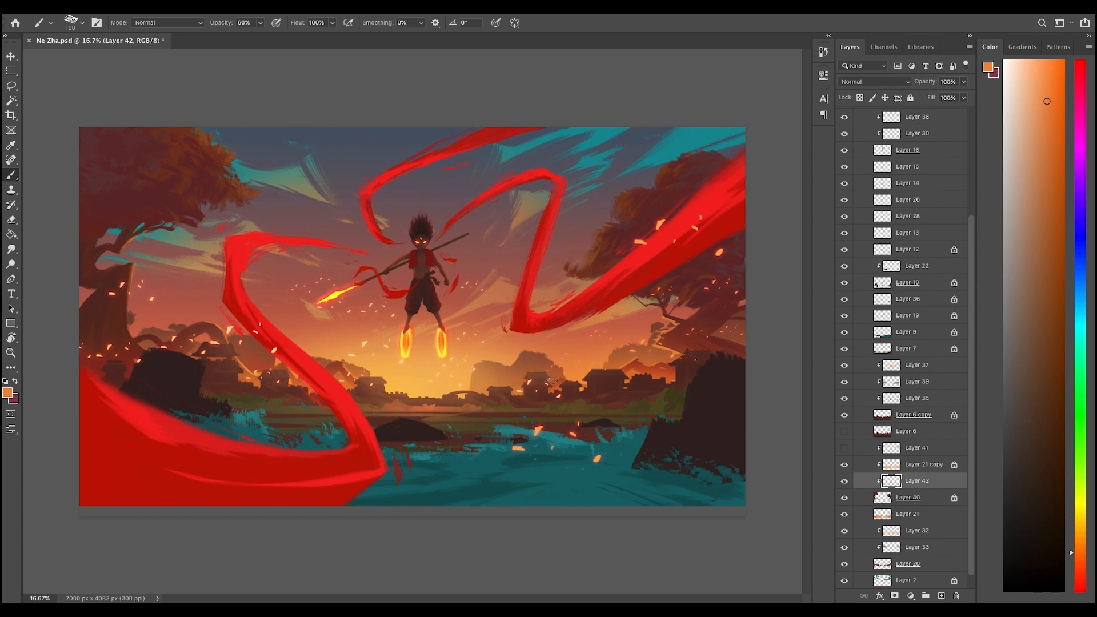
pyautogui.press('super+minus')
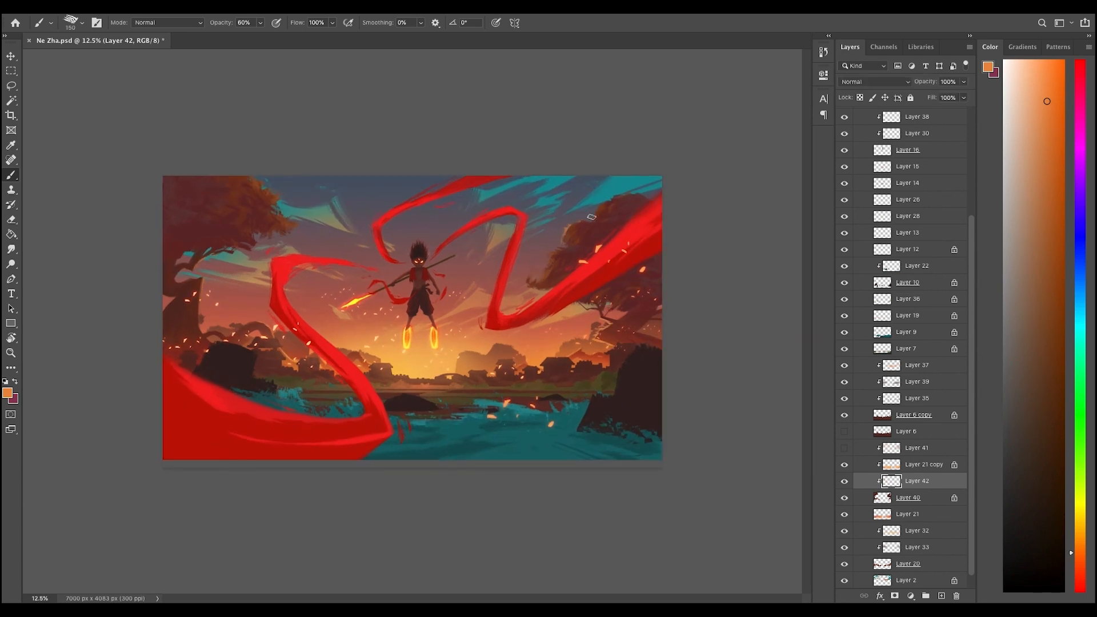
pyautogui.press('super+plus')
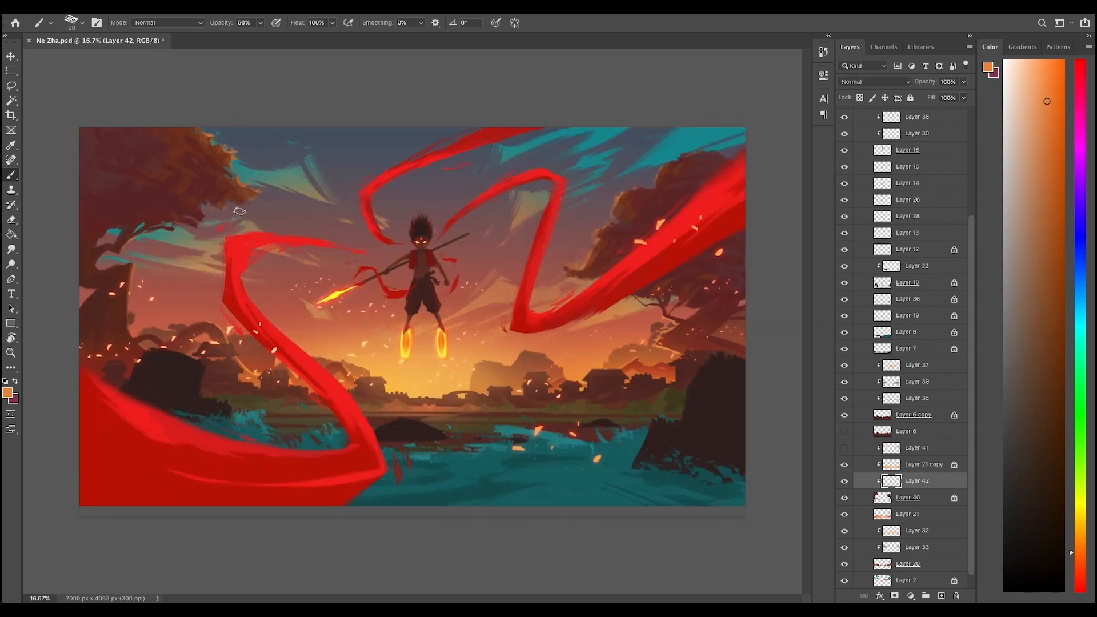
# - Soften the orange highlights on Layer 42 with a soft eraser at 30% opacity
pyautogui.press('super+minus')
pyautogui.press('super+minus')
pyautogui.press('super+plus')
pyautogui.press('e')
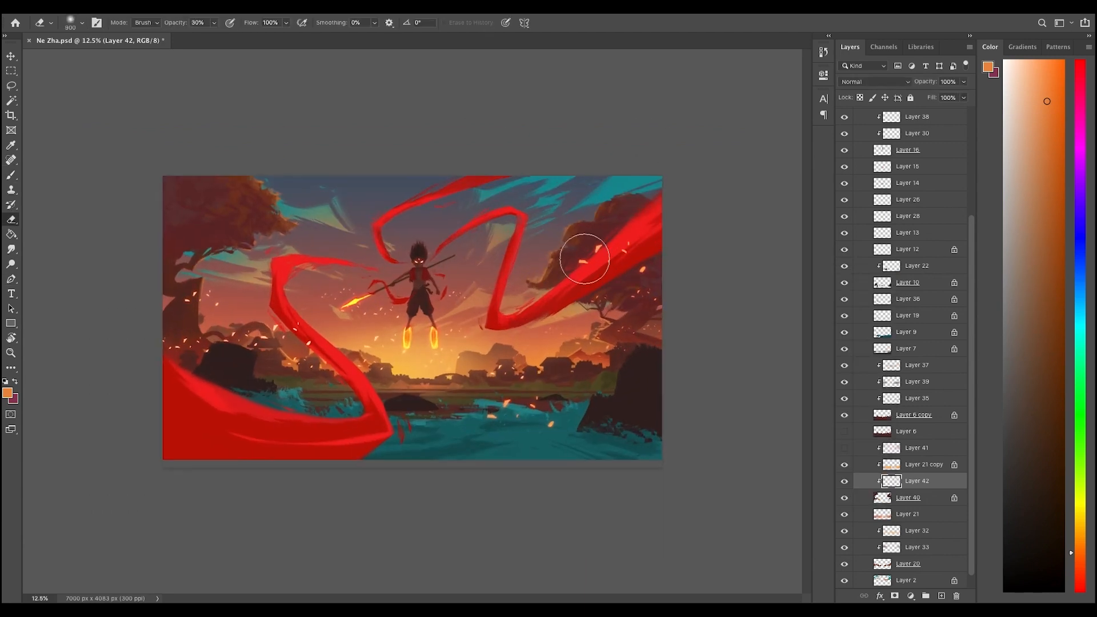
pyautogui.press('super+plus')
# - Unlock Layer 40's transparent pixels and reshape the right canopy's outer edge with a textured eraser at size 400 and 100% opacity
pyautogui.click(955, 498)
pyautogui.press('b')
pyautogui.rightClick(647, 240)
pyautogui.keyDown('alt'); pyautogui.click(594, 262); pyautogui.keyUp('alt')
pyautogui.press('e')
pyautogui.rightClick(578, 255)
pyautogui.doubleClick(591, 330)
pyautogui.moveTo(578, 268); pyautogui.dragTo(585, 273)
pyautogui.press('super+minus')
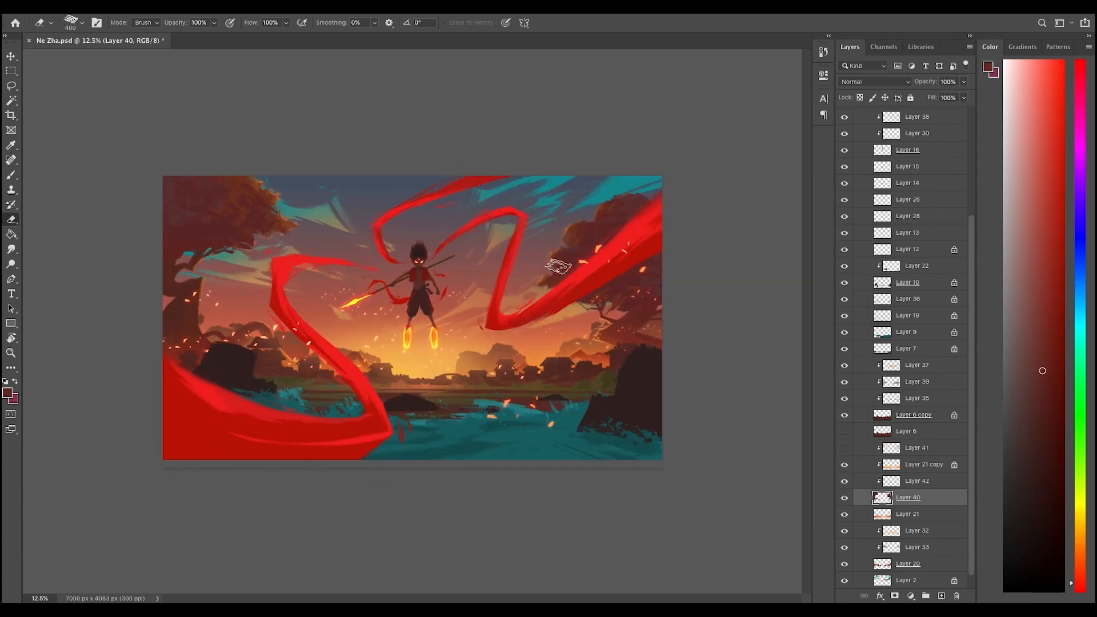
pyautogui.press('super+plus')
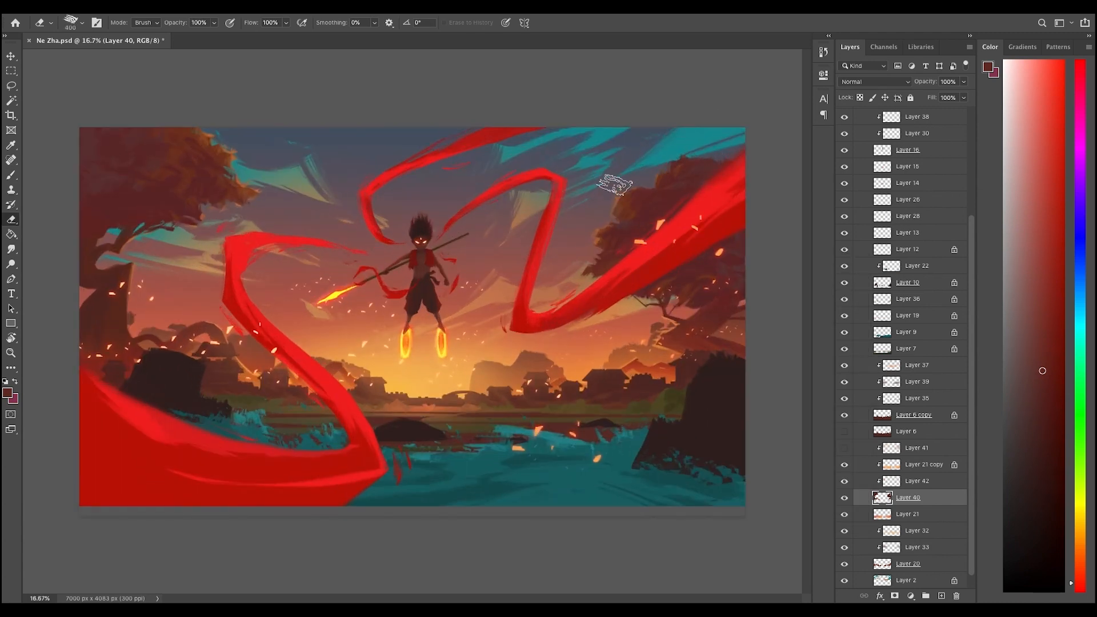
# - Show Layer 41 and group Layers 41, 21 copy, 42 and 40 together
pyautogui.press('super+minus')
pyautogui.press('z')
pyautogui.keyDown('alt'); pyautogui.click(667, 273); pyautogui.keyUp('alt')
pyautogui.keyDown('alt'); pyautogui.click(680, 279); pyautogui.keyUp('alt')
pyautogui.click(685, 289)
pyautogui.click(686, 341)
pyautogui.click(845, 448)
pyautogui.keyDown('shift'); pyautogui.click(926, 448); pyautogui.keyUp('shift')
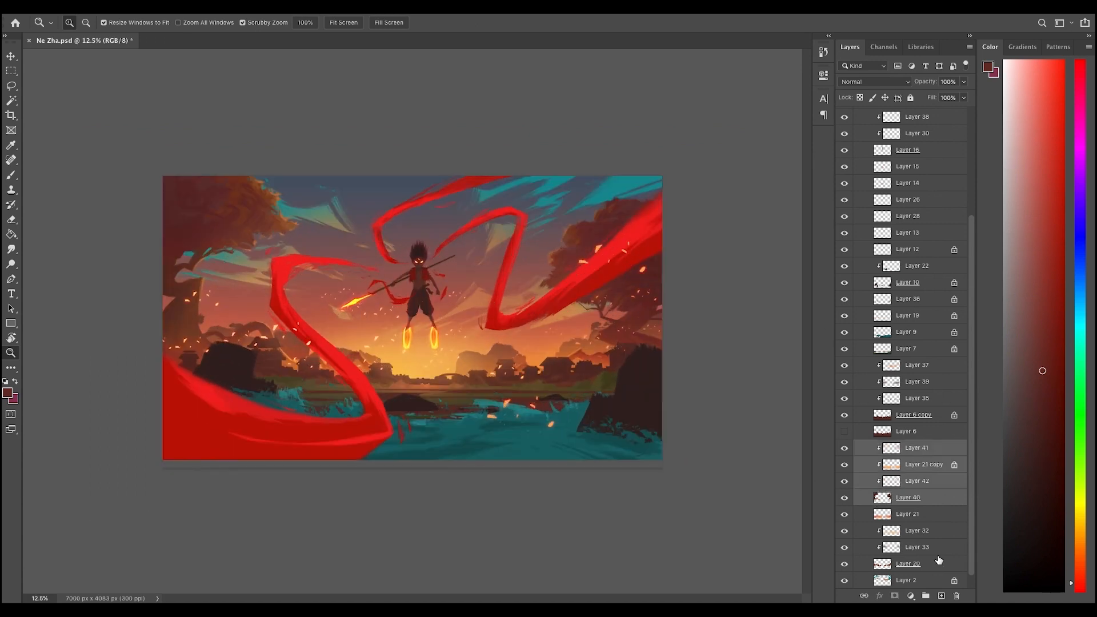
pyautogui.press('super+g')
# - Hide Group 17 and add Layers 43 and 44 above the Background, setting Layer 44's blend mode to Overlay
pyautogui.press('super+minus')
pyautogui.click(845, 482)
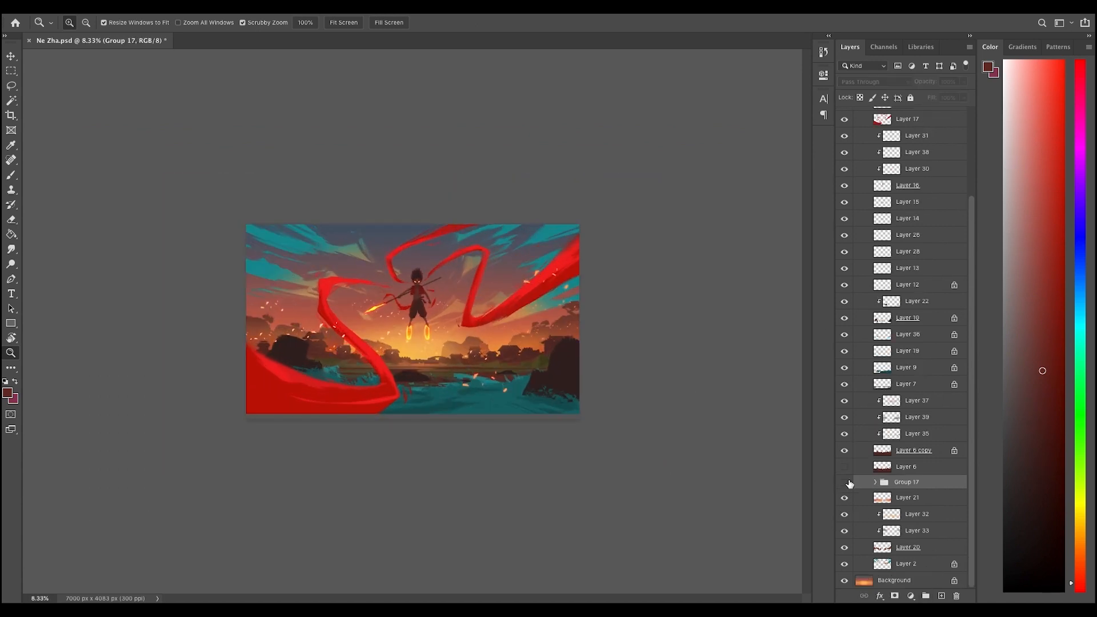
pyautogui.click(895, 581)
pyautogui.click(942, 596)
pyautogui.press('b')
pyautogui.click(941, 596)
pyautogui.click(889, 82)
pyautogui.click(865, 204)
# - Brush sampled red over the sky on Layer 44 with a size 1500 soft brush at 10% opacity, and show Group 17 again
pyautogui.keyDown('alt'); pyautogui.click(289, 314); pyautogui.keyUp('alt')
pyautogui.press(']')
pyautogui.press(']')
pyautogui.press(']')
pyautogui.press(']')
pyautogui.press(']')
pyautogui.press(']')
pyautogui.press(']')
pyautogui.press(']')
pyautogui.press(']')
pyautogui.press('1')
pyautogui.keyDown('alt'); pyautogui.click(313, 302); pyautogui.keyUp('alt')
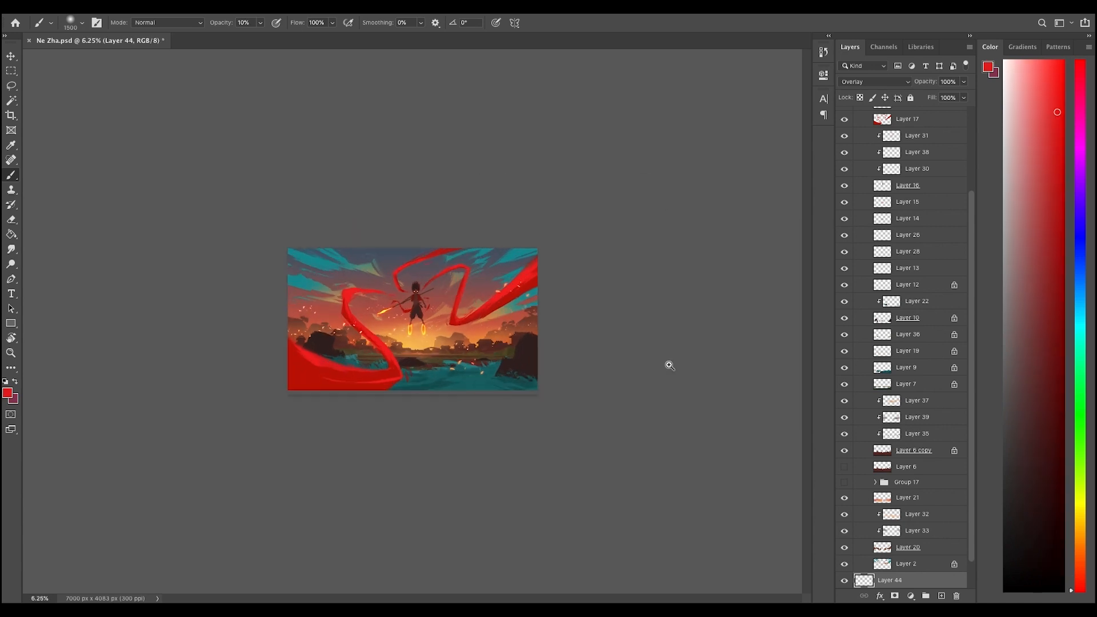
pyautogui.scroll(-2, 961, 446)
pyautogui.hotkey('ctrl', '+')
pyautogui.click(844, 449)
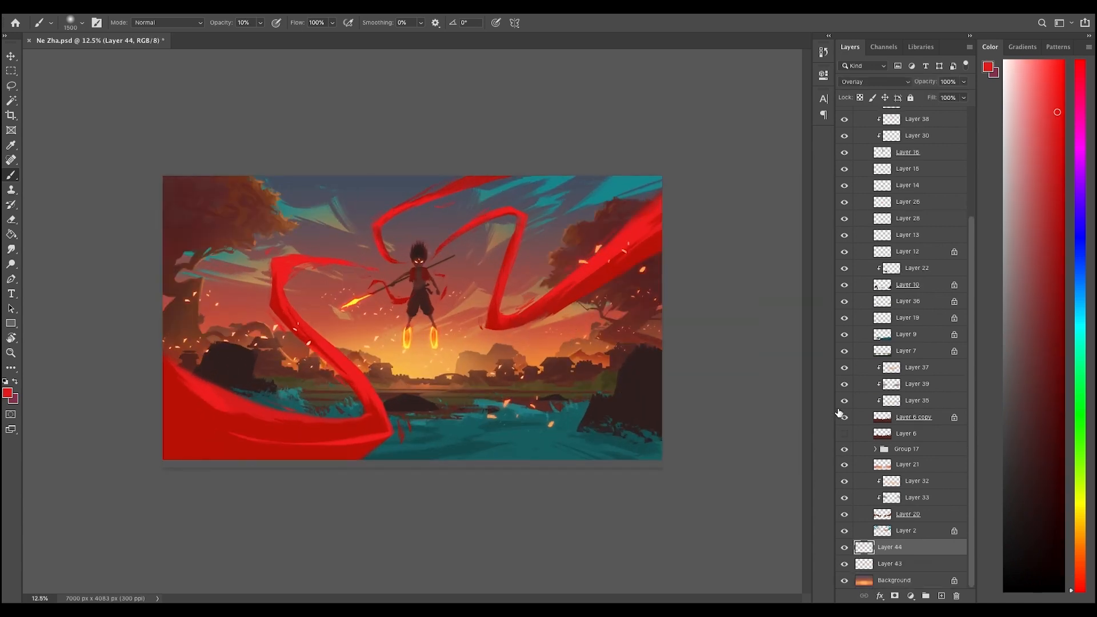
# - Select the left half of Layer 40 with a rectangular marquee and free-transform the left tree
pyautogui.click(875, 449)
pyautogui.click(890, 516)
pyautogui.press('m')
pyautogui.moveTo(392, 171); pyautogui.dragTo(153, 465)
pyautogui.hotkey('ctrl', 't')
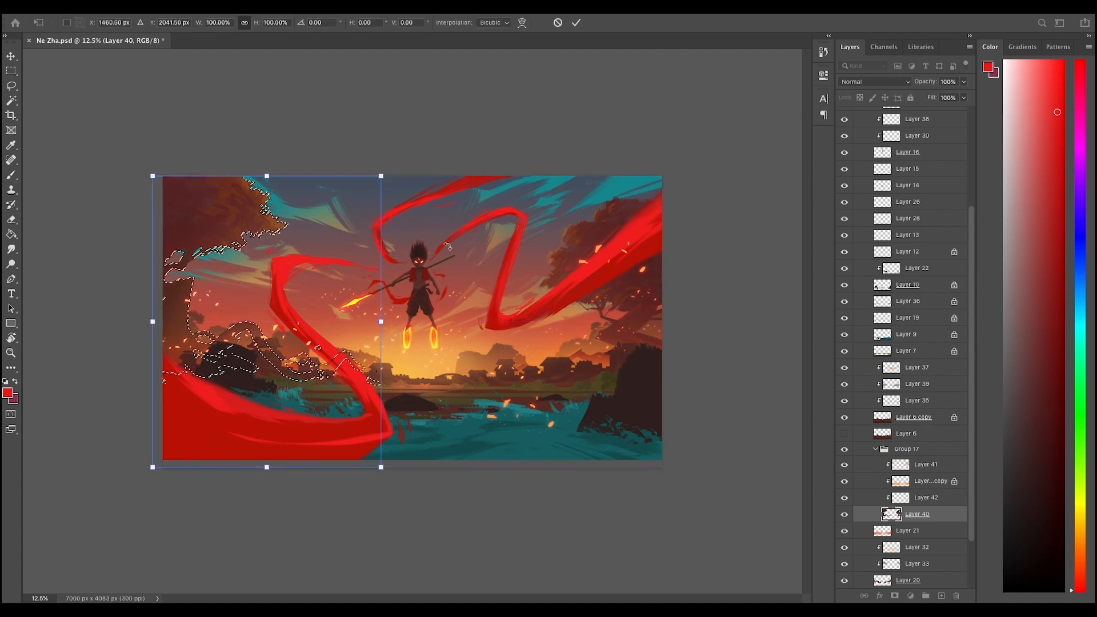
pyautogui.press('Return')
pyautogui.hotkey('ctrl', '-')
pyautogui.hotkey('ctrl', '-')
pyautogui.hotkey('ctrl', '-')
pyautogui.hotkey('ctrl', '+')
pyautogui.hotkey('ctrl', '+')
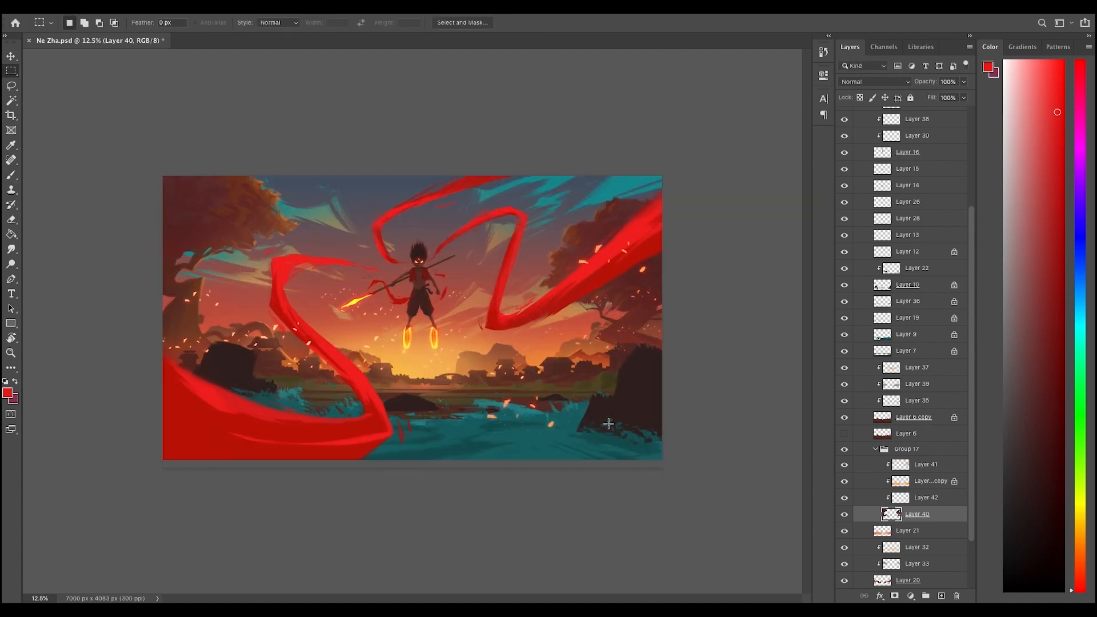
# - Toggle Layer 41's visibility to compare its effect on the trees, and set its opacity to 60%
pyautogui.click(909, 449)
pyautogui.hotkey('ctrl', '-')
pyautogui.hotkey('ctrl', '+')
pyautogui.click(926, 465)
pyautogui.click(845, 465)
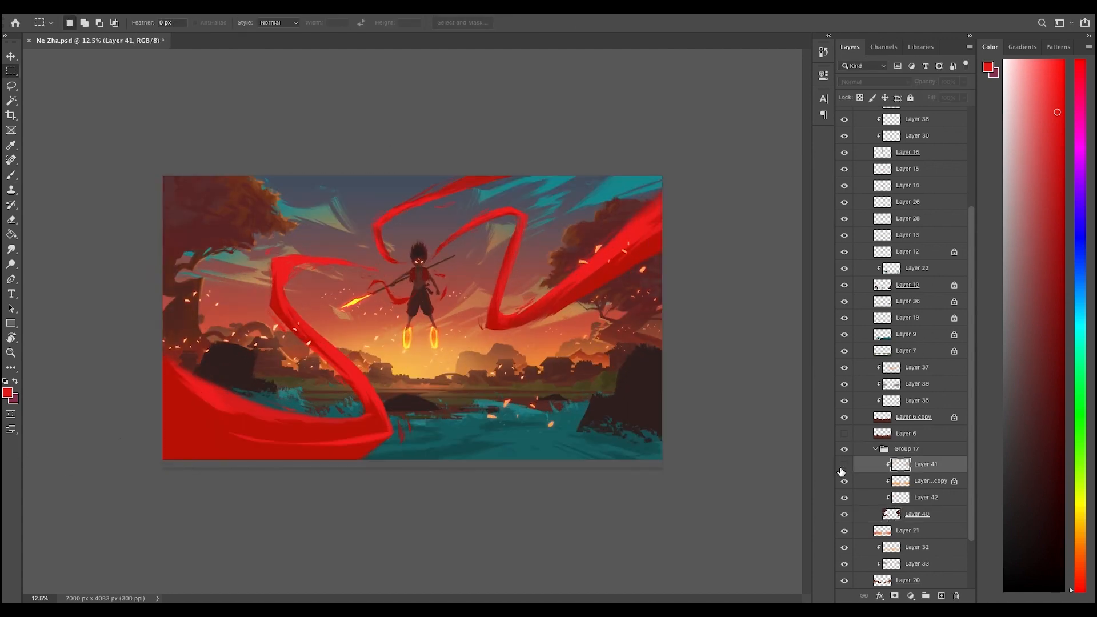
pyautogui.click(844, 465)
pyautogui.press('6')
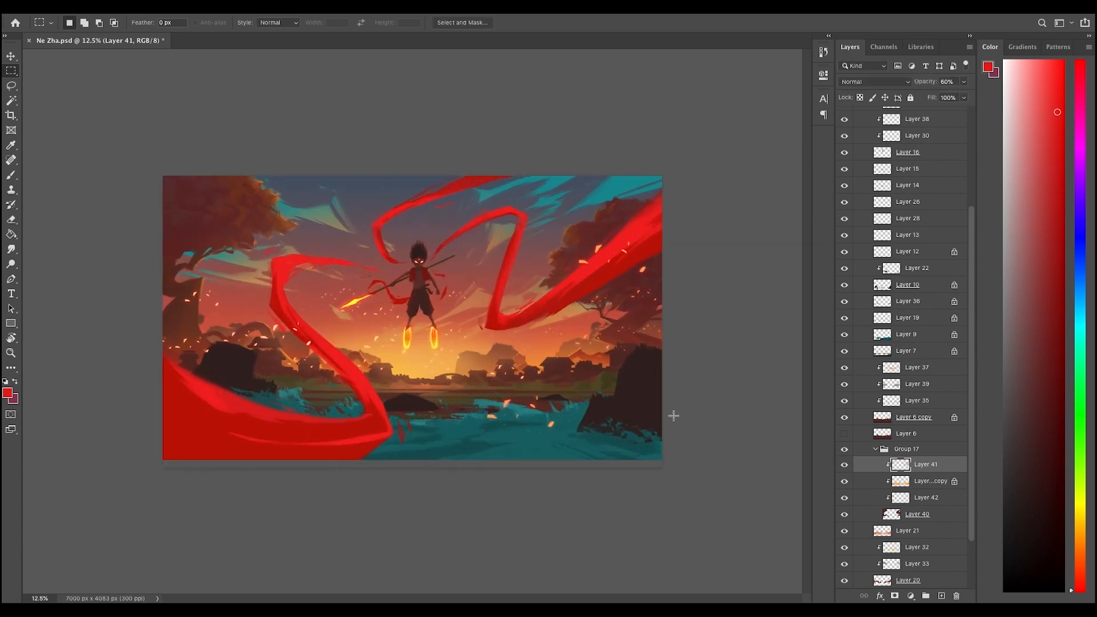
# - Create Layer 45 clipped above Layer 41 and sample orange from the sunset for a soft brush at 20% opacity
pyautogui.click(942, 596)
pyautogui.rightClick(916, 465)
pyautogui.click(960, 323)
pyautogui.press('b')
pyautogui.keyDown('alt'); pyautogui.click(543, 342); pyautogui.keyUp('alt')
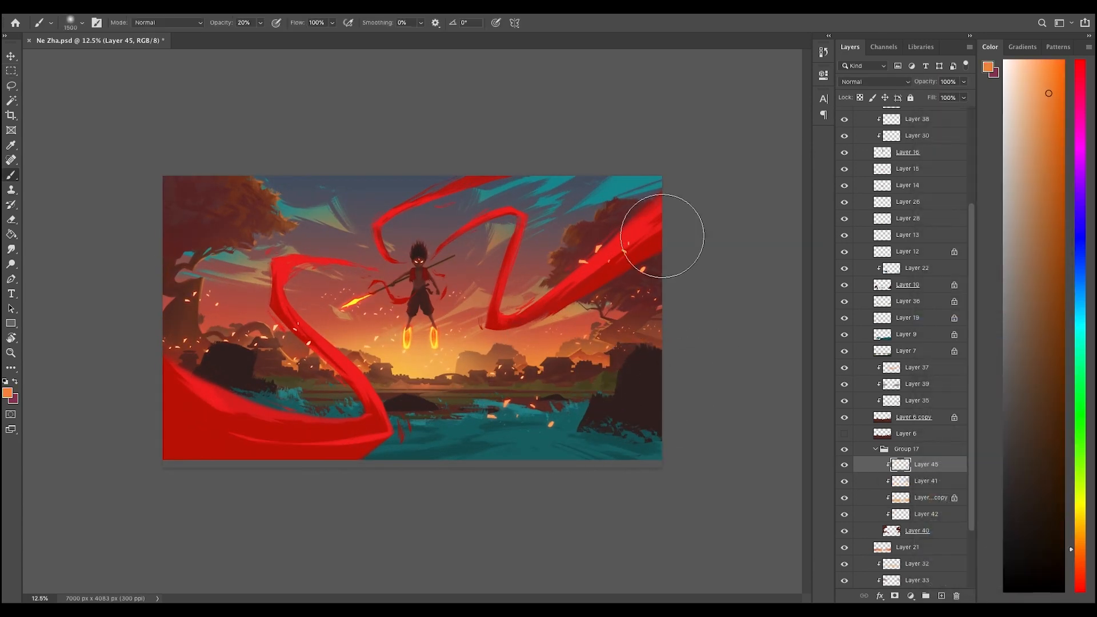
pyautogui.scroll(-3, 915, 400)
# - Nudge the distant mountain layer slightly upward with Free Transform
pyautogui.click(908, 514)
pyautogui.hotkey('ctrl', 't')
pyautogui.moveTo(422, 292)
pyautogui.mouseDown()
pyautogui.moveTo(422, 252)
pyautogui.moveTo(416, 274)
pyautogui.mouseUp()
pyautogui.press('super+plus')
pyautogui.press('Return')
pyautogui.press('super+minus')
# - Create Layer 46 below Layer 21 and set up a size 1300 soft brush with yellow-orange sampled from the horizon
pyautogui.click(941, 596)
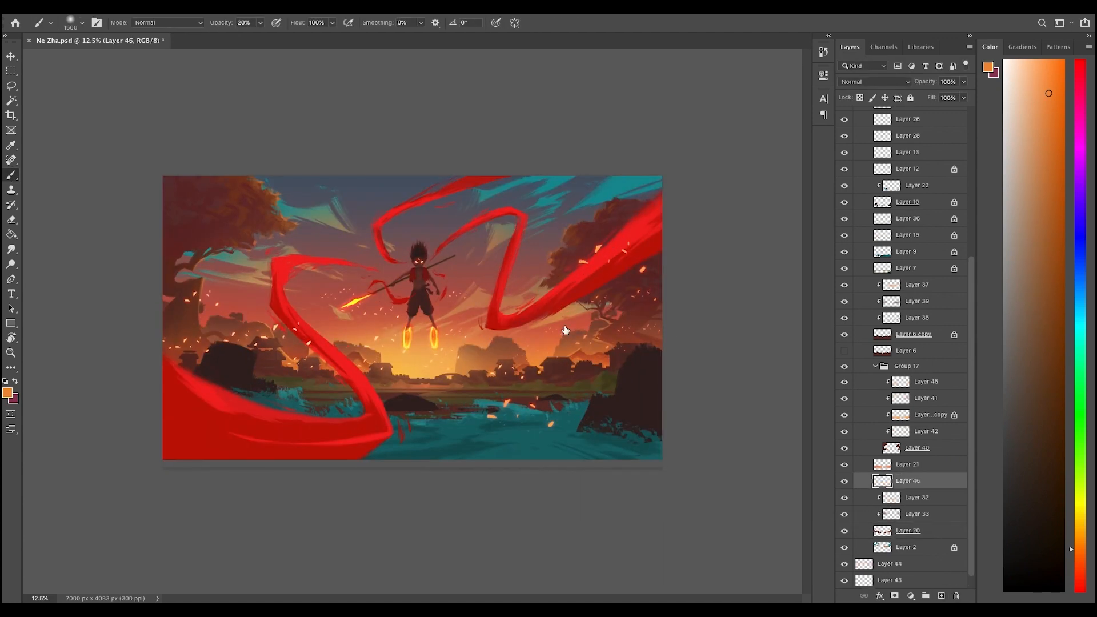
pyautogui.keyDown('alt'); pyautogui.click(437, 364); pyautogui.keyUp('alt')
pyautogui.press('[')
pyautogui.press('[')
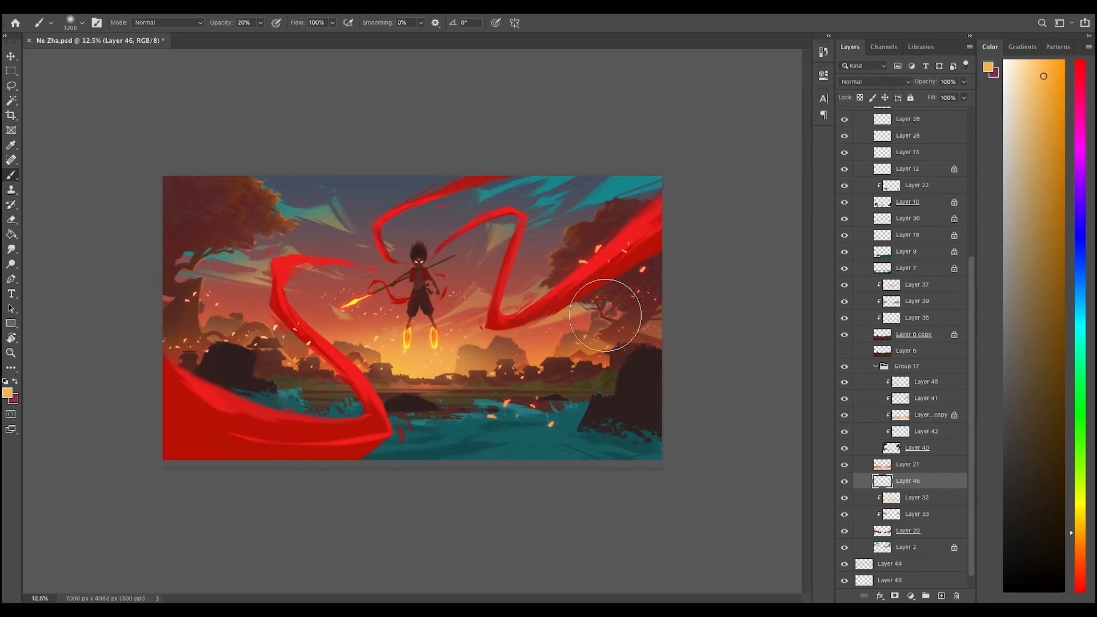
# - Paint a bright sun glow on the horizon beneath the character and adjust it with Free Transform
pyautogui.hotkey('alt', '[')
pyautogui.hotkey('alt', '[')
pyautogui.hotkey('alt', '[')
pyautogui.hotkey('alt', '[')
pyautogui.hotkey('alt', '[')
pyautogui.hotkey('alt', '[')
pyautogui.click(421, 380)
pyautogui.keyDown('alt'); pyautogui.click(568, 380); pyautogui.keyUp('alt')
pyautogui.keyDown('super'); pyautogui.click(435, 333); pyautogui.keyUp('super')
pyautogui.press('super+t')
pyautogui.moveTo(439, 389)
pyautogui.mouseDown()
pyautogui.moveTo(400, 384)
pyautogui.moveTo(415, 384)
pyautogui.mouseUp()
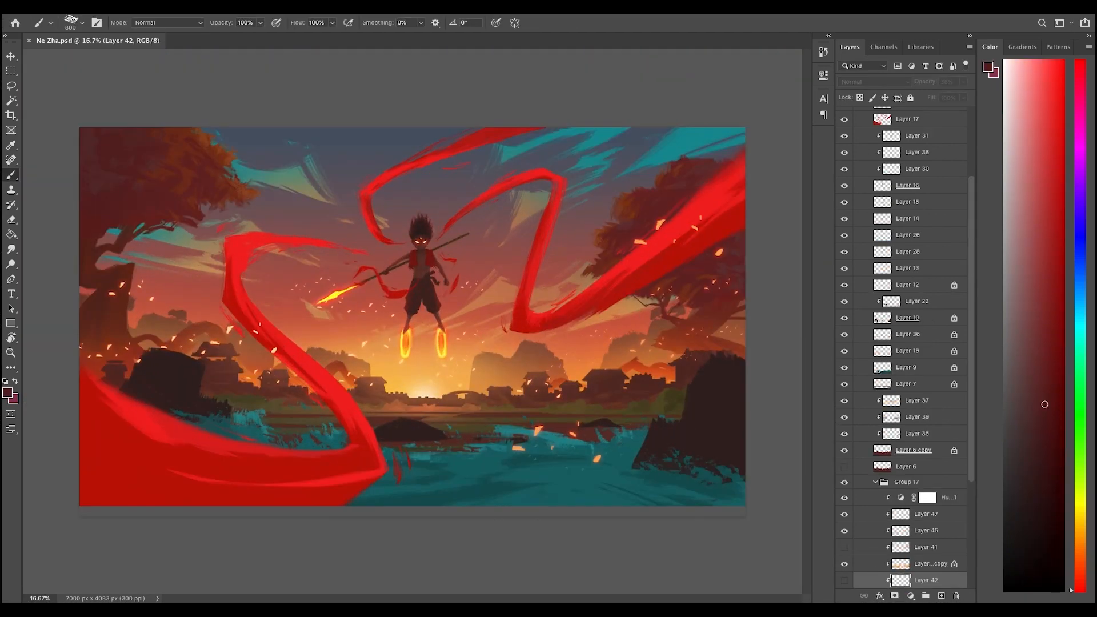
# - Select Layer 40 and adjust the right tree slightly with Free Transform
pyautogui.scroll(-3, 970, 470)
pyautogui.click(918, 518)
pyautogui.hotkey('ctrl', 't')
pyautogui.moveTo(526, 129); pyautogui.dragTo(536, 131)
pyautogui.press('Return')
pyautogui.press('b')
pyautogui.hotkey('ctrl', '-')
pyautogui.hotkey('ctrl', '+')
pyautogui.press('e')
# - Try to scale down the left tree on Layer 40 from its outer upper corner, and undo the transform
pyautogui.press('m')
pyautogui.hotkey('ctrl', 't')
pyautogui.moveTo(80, 127)
pyautogui.mouseDown()
pyautogui.moveTo(395, 443)
pyautogui.moveTo(107, 156)
pyautogui.mouseUp()
pyautogui.press('Return')
pyautogui.hotkey('ctrl', 'd')
pyautogui.hotkey('ctrl', '-')
pyautogui.hotkey('ctrl', 'z')
pyautogui.hotkey('ctrl', 'z')
# - Scale down the left tree on Layer 40, shift it slightly towards the canvas edge, and deselect it
pyautogui.hotkey('ctrl', 't')
pyautogui.moveTo(163, 176); pyautogui.dragTo(193, 206)
pyautogui.moveTo(375, 244); pyautogui.dragTo(366, 242)
pyautogui.press('Return')
pyautogui.hotkey('ctrl', 'd')
# - Repaint the left tree's trunk with sampled dark red and trim its inner edge with the textured eraser
pyautogui.press('b')
pyautogui.keyDown('alt'); pyautogui.click(194, 325); pyautogui.keyUp('alt')
pyautogui.keyDown('alt'); pyautogui.click(183, 280); pyautogui.keyUp('alt')
pyautogui.moveTo(191, 311); pyautogui.dragTo(176, 352)
pyautogui.hotkey('ctrl', '-')
pyautogui.hotkey('ctrl', '-')
pyautogui.hotkey('ctrl', '+')
pyautogui.hotkey('ctrl', '+')
pyautogui.press('e')
pyautogui.moveTo(217, 296); pyautogui.dragTo(204, 332)
pyautogui.press('b')
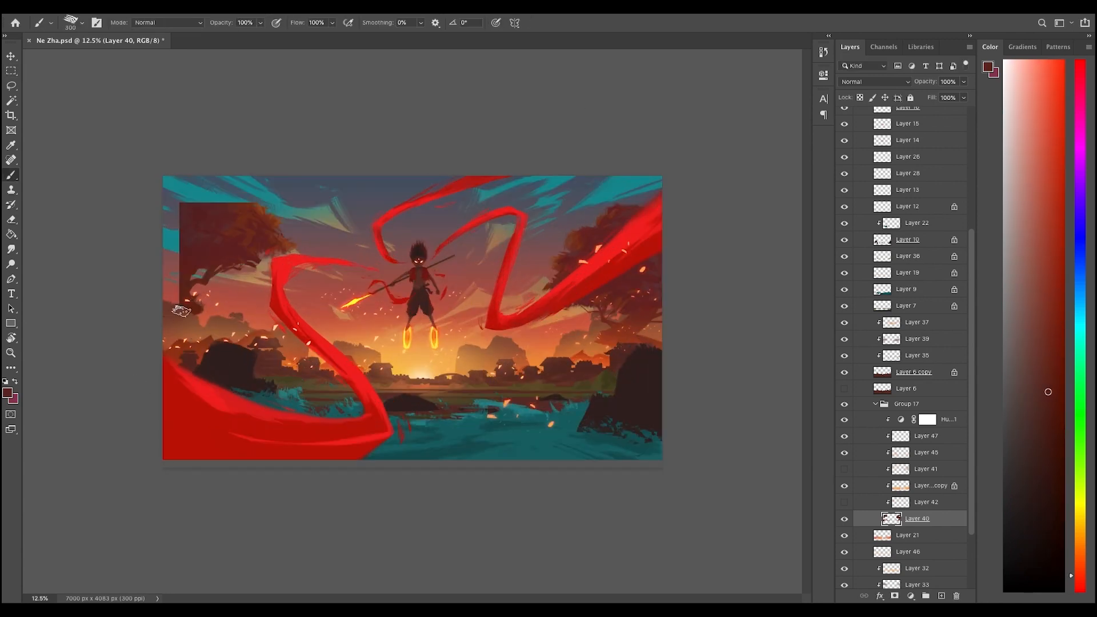
# - Extend the left tree's canopy out to the canvas edge with sampled dark red and paint the roots at the trunk's base
pyautogui.keyDown('alt'); pyautogui.click(193, 256); pyautogui.keyUp('alt')
pyautogui.moveTo(171, 257)
pyautogui.mouseDown()
pyautogui.moveTo(191, 251)
pyautogui.moveTo(194, 218)
pyautogui.moveTo(162, 207)
pyautogui.moveTo(251, 191)
pyautogui.mouseUp()
pyautogui.keyDown('alt'); pyautogui.click(196, 216); pyautogui.keyUp('alt')
pyautogui.hotkey('ctrl', '-')
pyautogui.hotkey('ctrl', '+')
pyautogui.press('e')
pyautogui.press('b')
pyautogui.moveTo(205, 327); pyautogui.dragTo(239, 347)
pyautogui.hotkey('ctrl', '-')
pyautogui.hotkey('ctrl', '-')
pyautogui.hotkey('ctrl', '+')
pyautogui.hotkey('ctrl', '+')
# - Select the whole left tree with a rectangular marquee and shift it further towards the canvas edge
pyautogui.press('m')
pyautogui.moveTo(419, 167); pyautogui.dragTo(38, 451)
pyautogui.hotkey('ctrl', 't')
pyautogui.moveTo(419, 314); pyautogui.dragTo(391, 314)
pyautogui.press('Return')
pyautogui.hotkey('ctrl', 'd')
pyautogui.hotkey('ctrl', '-')
pyautogui.hotkey('ctrl', '+')
pyautogui.press('b')
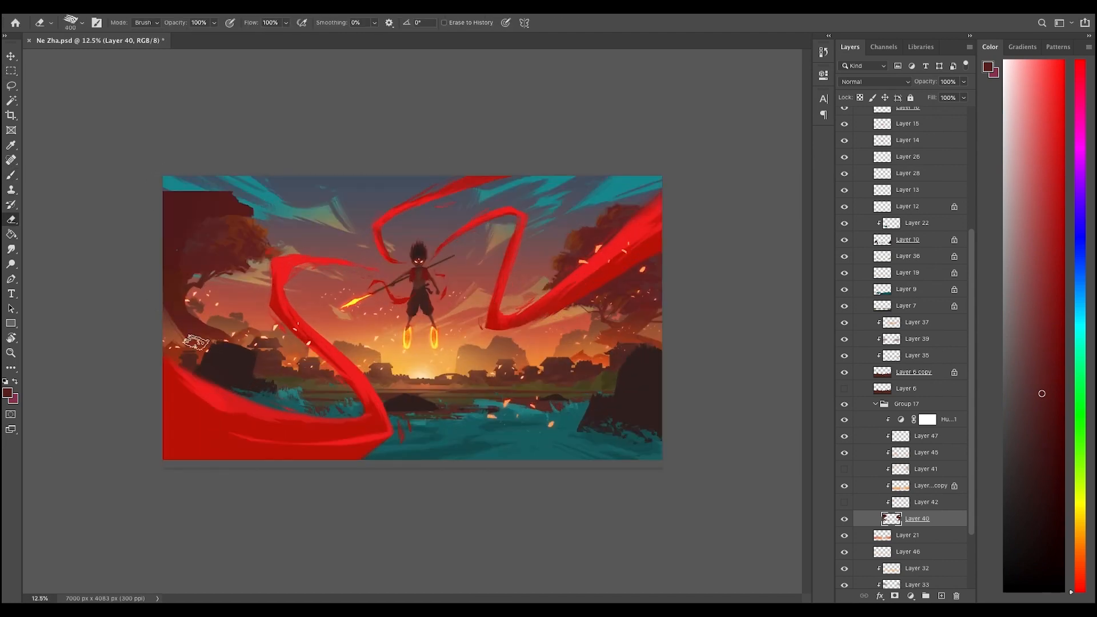
# - Break up the flat upper edge of the left canopy by erasing and repainting irregular foliage
pyautogui.press('e')
pyautogui.moveTo(237, 182); pyautogui.dragTo(212, 190)
pyautogui.press('b')
pyautogui.moveTo(197, 189); pyautogui.dragTo(169, 184)
pyautogui.hotkey('ctrl', '-')
pyautogui.hotkey('ctrl', '+')
pyautogui.hotkey('ctrl', '+')
pyautogui.hotkey('ctrl', '-')
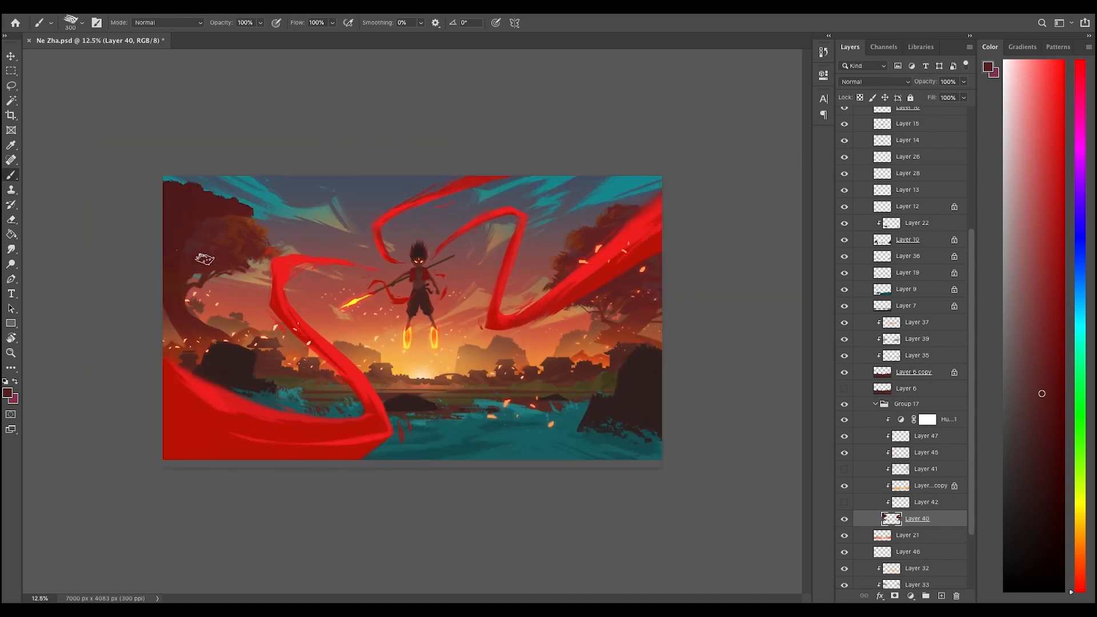
# - Refine the left tree's trunk, roots and canopy silhouette on Layer 40 by alternating textured brush and eraser strokes
pyautogui.press('e')
pyautogui.moveTo(199, 317); pyautogui.dragTo(234, 333)
pyautogui.press('b')
pyautogui.press('e')
pyautogui.press('b')
pyautogui.press('e')
pyautogui.press('b')
pyautogui.hotkey('ctrl', '-')
pyautogui.hotkey('ctrl', '+')
pyautogui.press('e')
pyautogui.press('b')
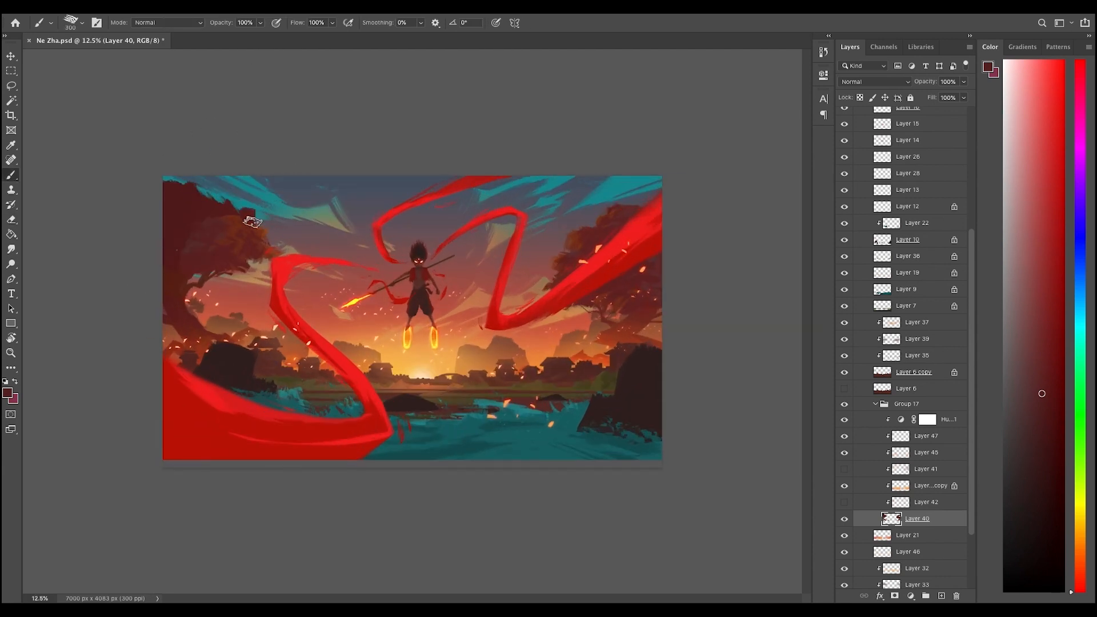
# - Rework the outer foliage edges of both trees on Layer 40 with a size 700 textured eraser and dark red brush strokes
pyautogui.press('e')
pyautogui.hotkey('ctrl', '+')
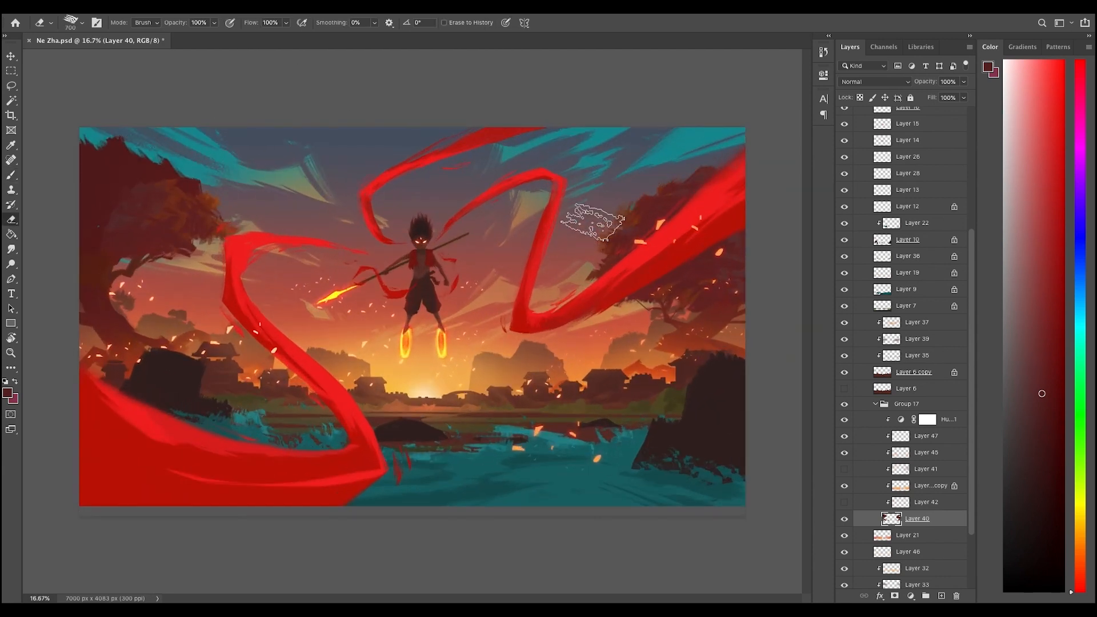
pyautogui.press('b')
pyautogui.hotkey('ctrl', '-')
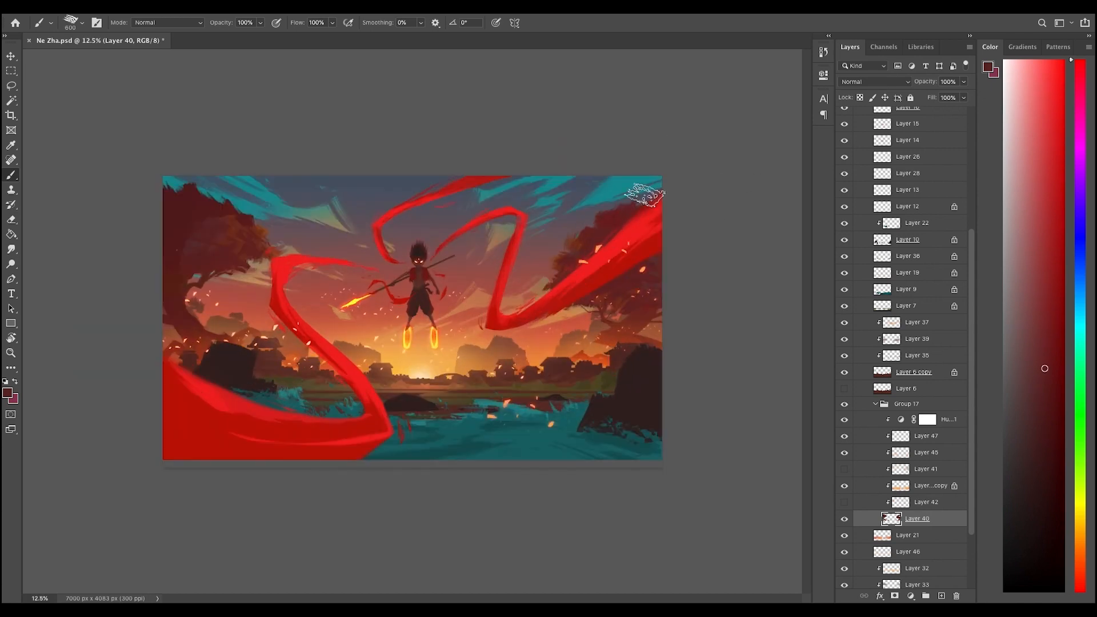
pyautogui.press('e')
pyautogui.press('b')
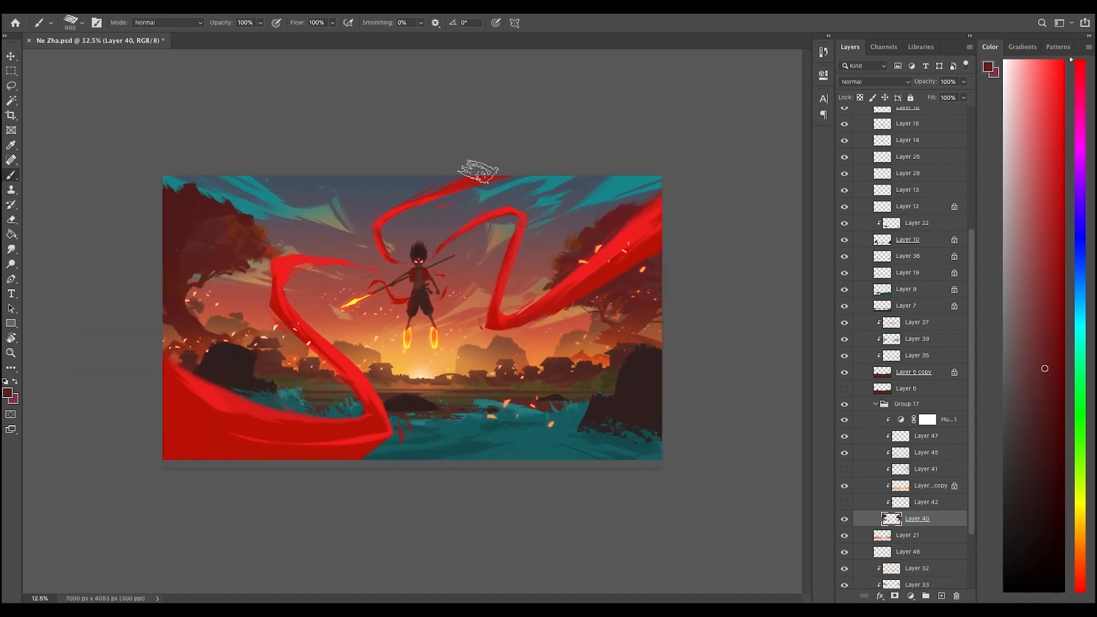
# - Touch up the left tree's trunk and lower branches on Layer 40 with textured eraser and brush strokes
pyautogui.press('e')
pyautogui.press('super+minus')
pyautogui.press('super+minus')
pyautogui.press('super+plus')
pyautogui.press('super+plus')
pyautogui.press('super+minus')
pyautogui.moveTo(232, 327)
pyautogui.mouseDown()
pyautogui.moveTo(242, 338)
pyautogui.moveTo(207, 359)
pyautogui.mouseUp()
pyautogui.press('super+plus')
pyautogui.press('super+minus')
pyautogui.press('super+plus')
pyautogui.press('b')
pyautogui.press('[')
pyautogui.press('[')
pyautogui.press('[')
pyautogui.press('super+plus')
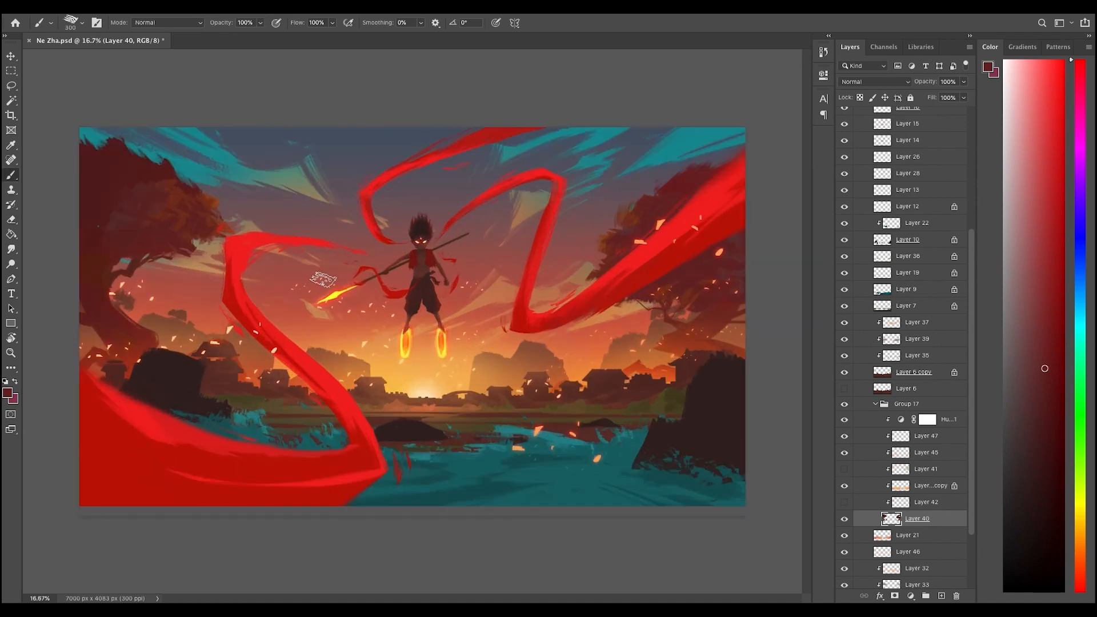
# - Refine the left trunk and canopy edges on Layer 40 with smaller textured brush and eraser strokes
pyautogui.press('super+minus')
pyautogui.press('super+minus')
pyautogui.press('super+plus')
pyautogui.press('super+plus')
pyautogui.moveTo(150, 334)
pyautogui.mouseDown()
pyautogui.moveTo(171, 347)
pyautogui.moveTo(189, 316)
pyautogui.mouseUp()
pyautogui.press('e')
pyautogui.press('b')
pyautogui.press('[')
pyautogui.press('[')
pyautogui.press('[')
pyautogui.press('[')
pyautogui.press('[')
pyautogui.press('[')
pyautogui.press('[')
pyautogui.press('super+minus')
pyautogui.press('super+minus')
pyautogui.press('super+plus')
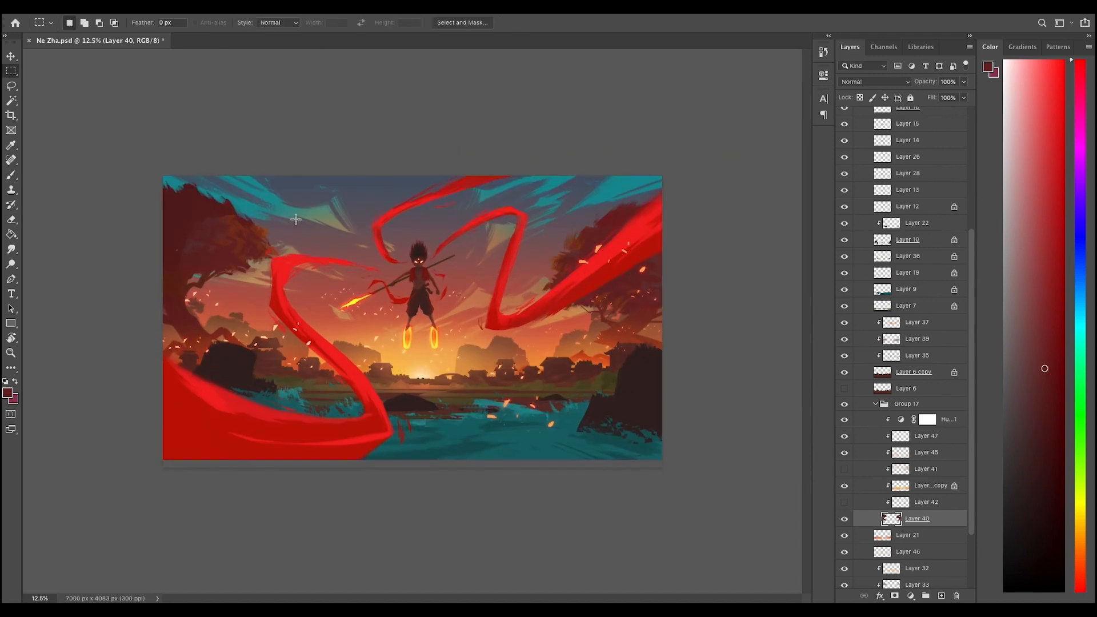
pyautogui.press(']')
pyautogui.press(']')
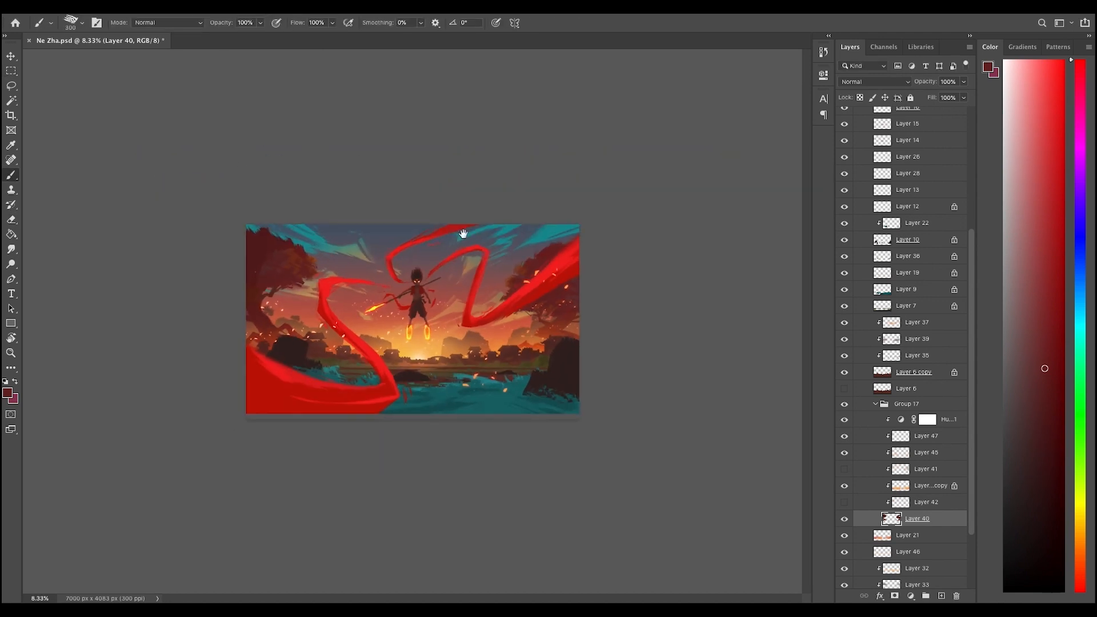
pyautogui.press('e')
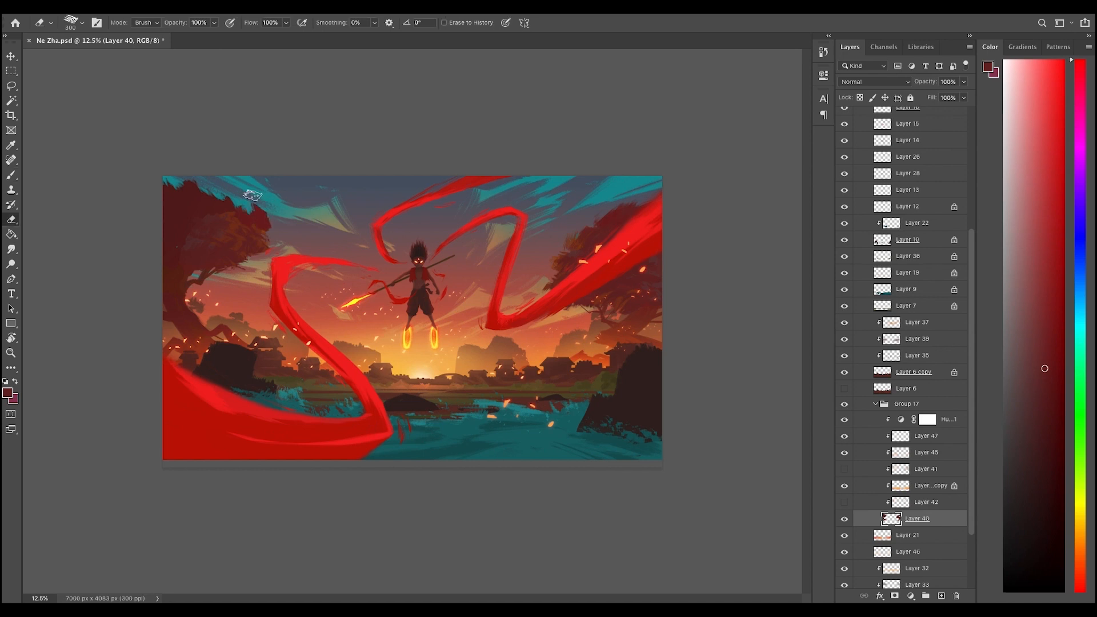
# - Select the left tree with a rectangular marquee, adjust it with Free Transform, and deselect it
pyautogui.press('super+minus')
pyautogui.press('m')
pyautogui.moveTo(163, 176); pyautogui.dragTo(335, 444)
pyautogui.press('super+t')
pyautogui.press('Return')
pyautogui.press('super+d')
pyautogui.press('super+minus')
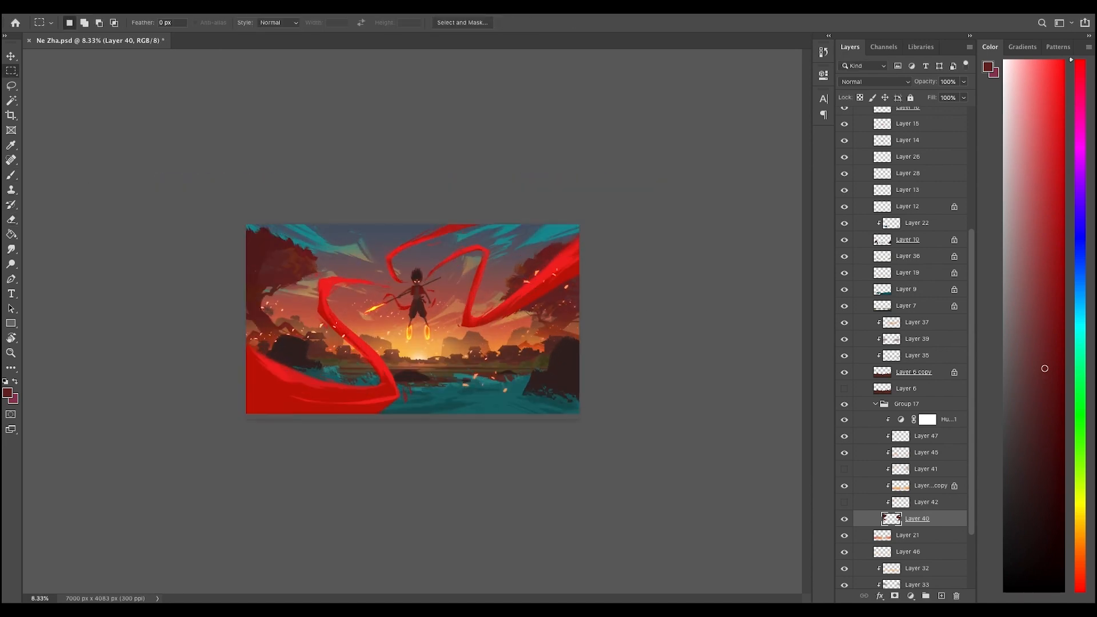
pyautogui.press('super+plus')
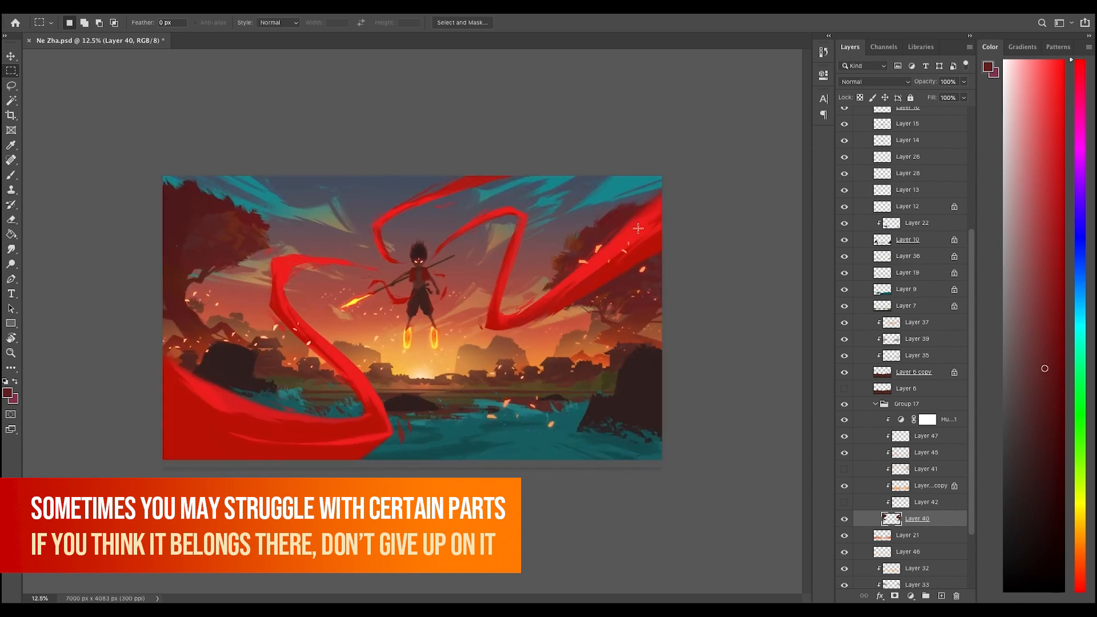
# - Paint a small dark red foliage clump on a side branch of the left trunk and trim its edges with the eraser
pyautogui.press('b')
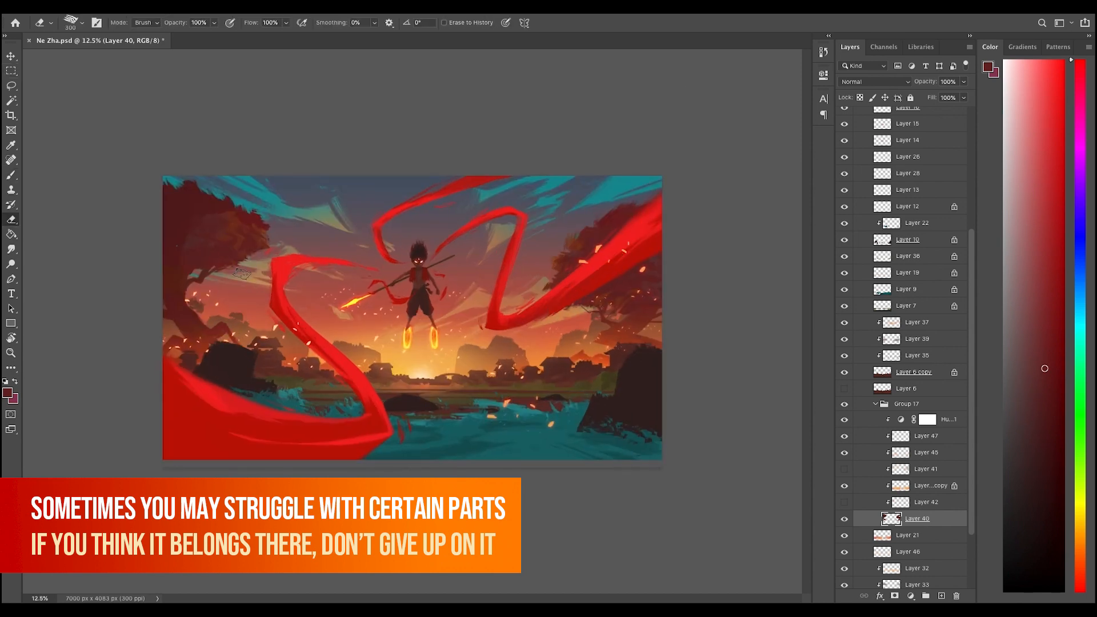
pyautogui.press('e')
pyautogui.press('b')
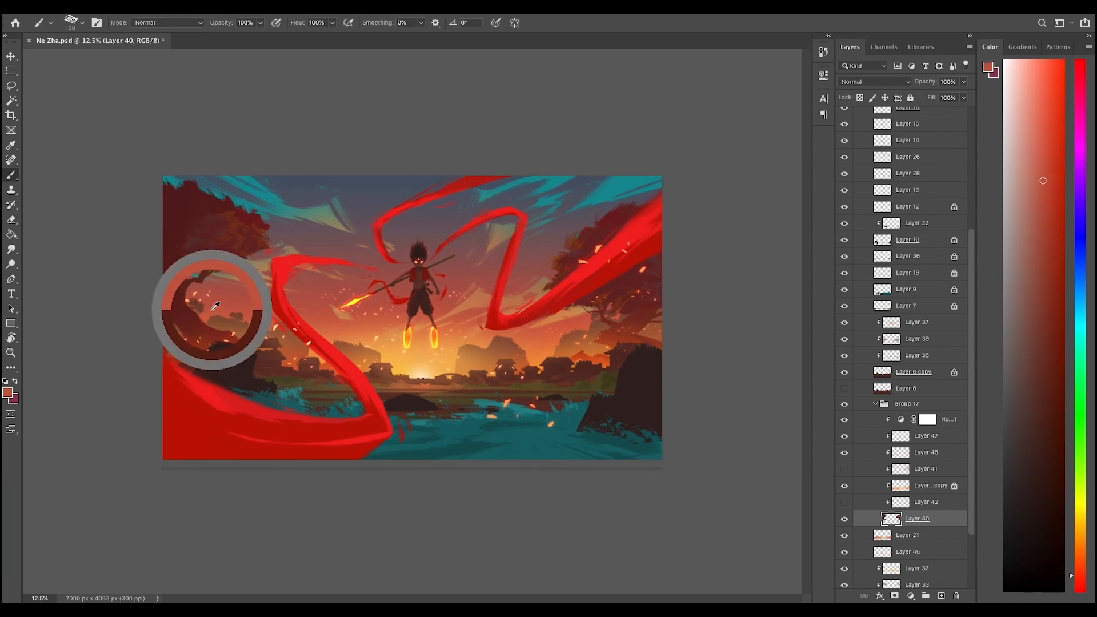
pyautogui.press('super+minus')
pyautogui.press('e')
pyautogui.press('super+plus')
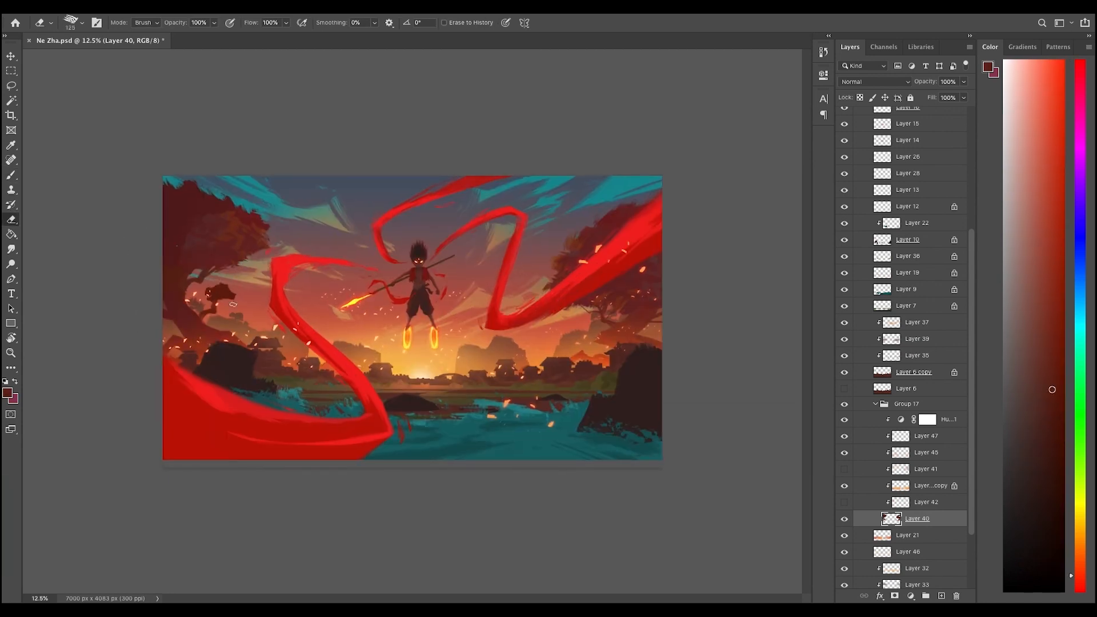
pyautogui.press('b')
pyautogui.press('super+plus')
pyautogui.press('super+minus')
pyautogui.press('e')
pyautogui.press('b')
# - Enlarge the textured brush and rework the left canopy's upper edge with sampled dark red strokes and a size 700 eraser
pyautogui.press(']')
pyautogui.press(']')
pyautogui.press(']')
pyautogui.press(']')
pyautogui.press(']')
pyautogui.press(']')
pyautogui.press(']')
pyautogui.press(']')
pyautogui.press(']')
pyautogui.press(']')
pyautogui.press(']')
pyautogui.press('e')
pyautogui.press('super+minus')
pyautogui.press('super+plus')
pyautogui.press('b')
pyautogui.keyDown('alt'); pyautogui.click(180, 189); pyautogui.keyUp('alt')
pyautogui.press('e')
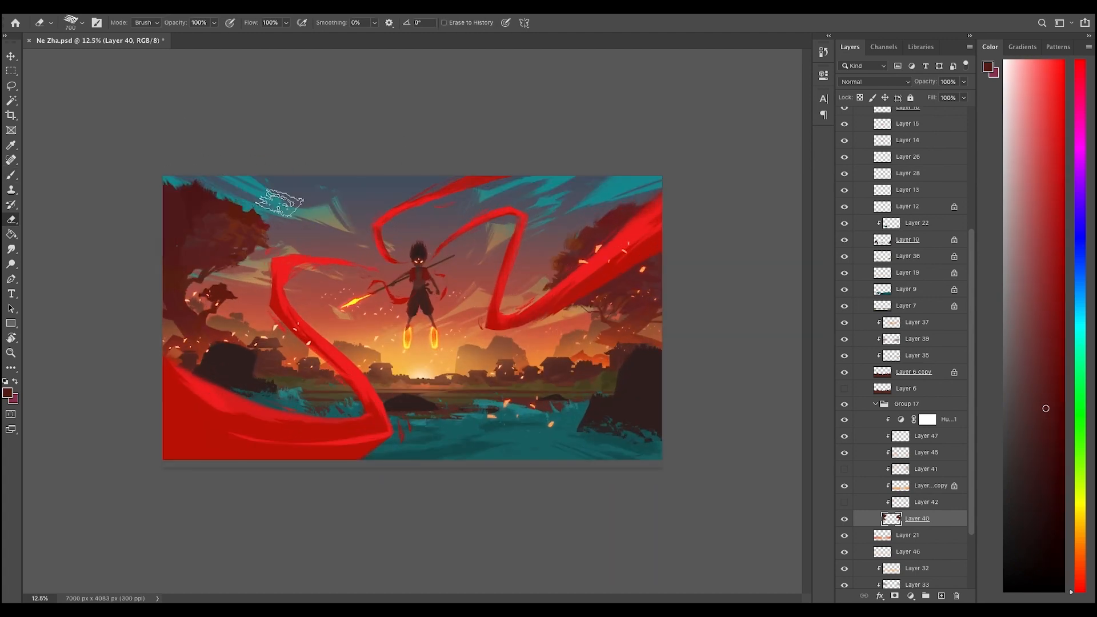
pyautogui.press('super+minus')
pyautogui.press('super+plus')
pyautogui.press('super+minus')
pyautogui.press('super+plus')
# - Rotate the canvas to refine the left canopy's foliage edge with brush and eraser, and reset the view rotation
pyautogui.press('r')
pyautogui.moveTo(196, 141); pyautogui.dragTo(257, 103)
pyautogui.press('super+minus')
pyautogui.press('super+plus')
pyautogui.press('[')
pyautogui.press('[')
pyautogui.press('[')
pyautogui.press('b')
pyautogui.press('e')
pyautogui.press('r')
pyautogui.click(176, 23)
pyautogui.press('b')
pyautogui.press('super+minus')
pyautogui.press('super+plus')
pyautogui.press('super+minus')
pyautogui.press('super+plus')
# - Delete Layer 42, Layer 47, Layer 41 and the Hue/Saturation adjustment clipped to the tree layer in Group 17
pyautogui.click(917, 505)
pyautogui.press('Delete')
pyautogui.click(846, 469)
pyautogui.click(919, 469)
pyautogui.click(845, 469)
pyautogui.click(845, 437)
pyautogui.click(914, 437)
pyautogui.press('Delete')
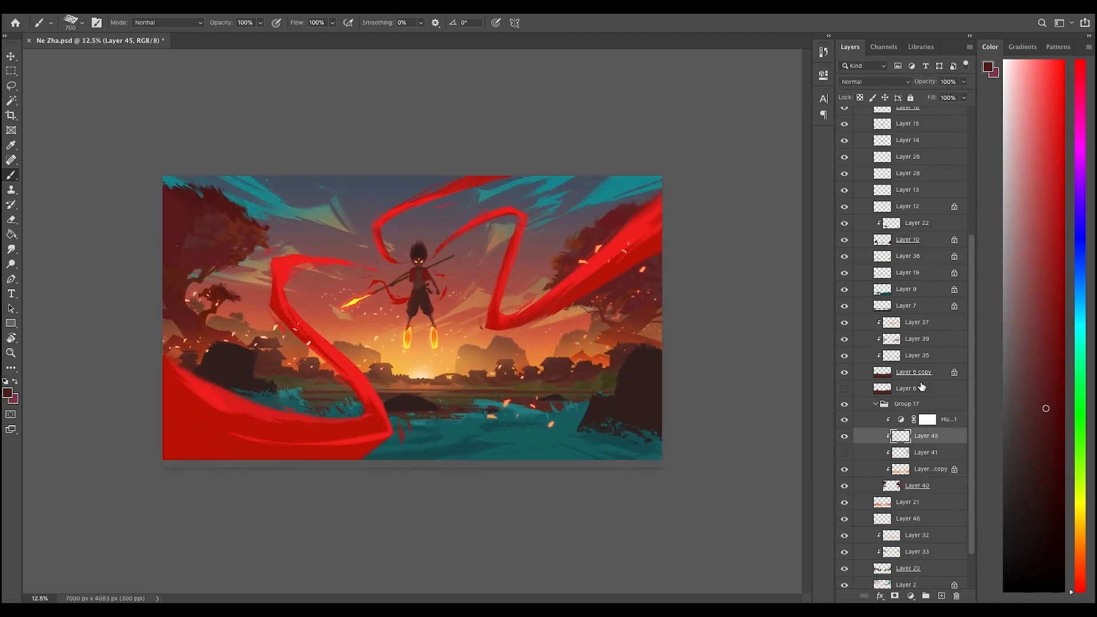
pyautogui.click(937, 419)
pyautogui.press('Delete')
pyautogui.click(921, 436)
pyautogui.press('Delete')
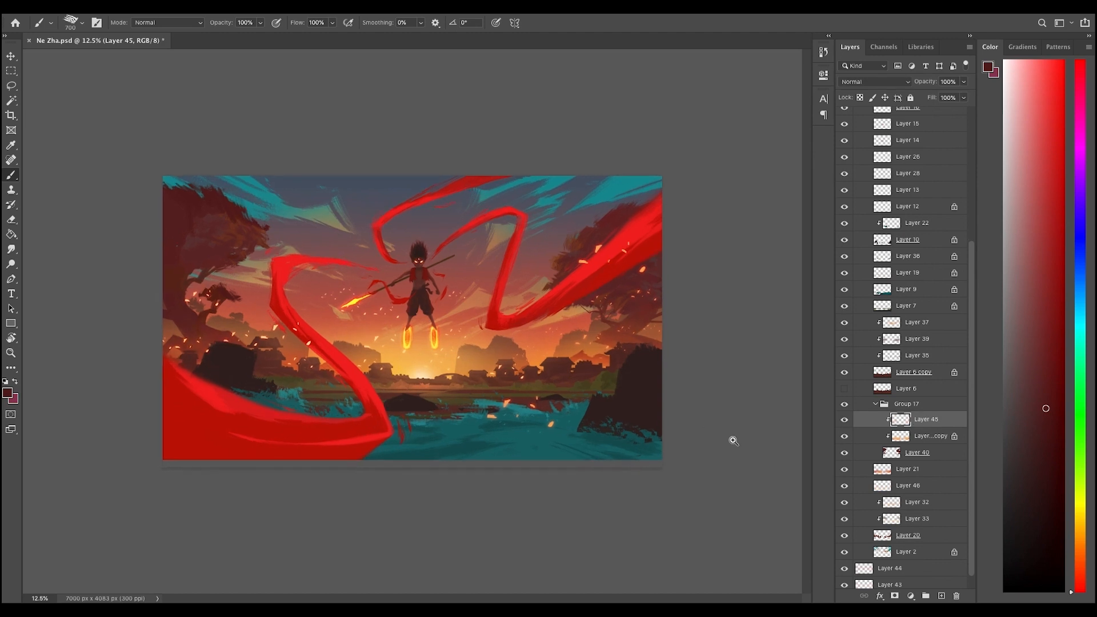
# - Hide the two layers clipped to Layer 40 and lock the transparent pixels of Layer 40
pyautogui.press('super+plus')
pyautogui.press('e')
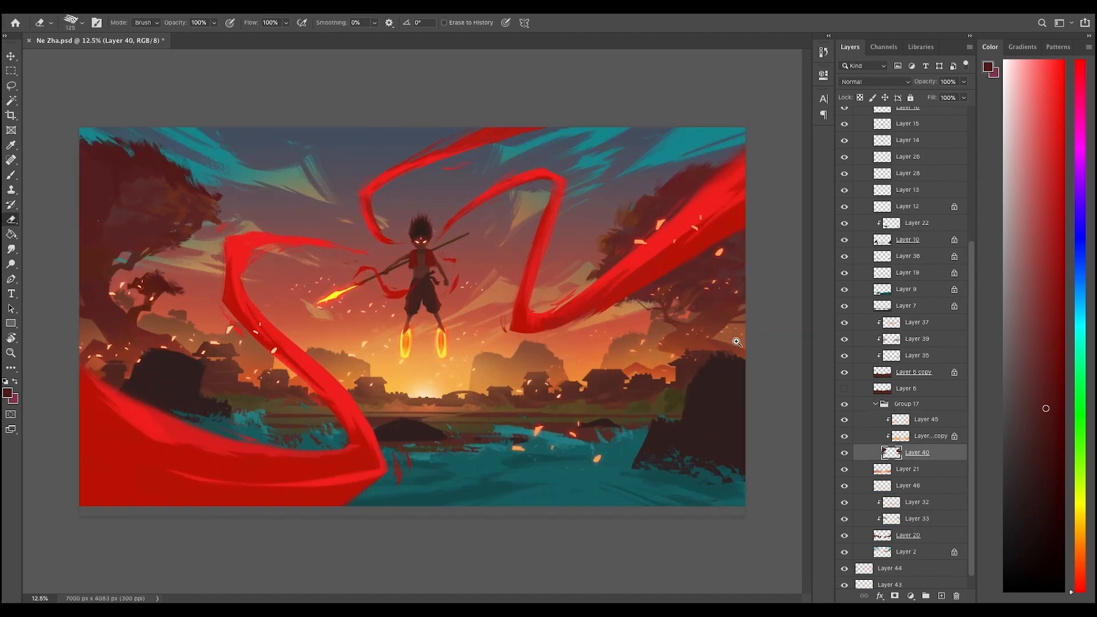
pyautogui.click(846, 436)
# - Paint sampled dark reds over the right tree's trunk and the left tree's small foliage clump with the textured brush
pyautogui.press('b')
pyautogui.keyDown('alt'); pyautogui.click(689, 339); pyautogui.keyUp('alt')
pyautogui.keyDown('alt'); pyautogui.click(672, 352); pyautogui.keyUp('alt')
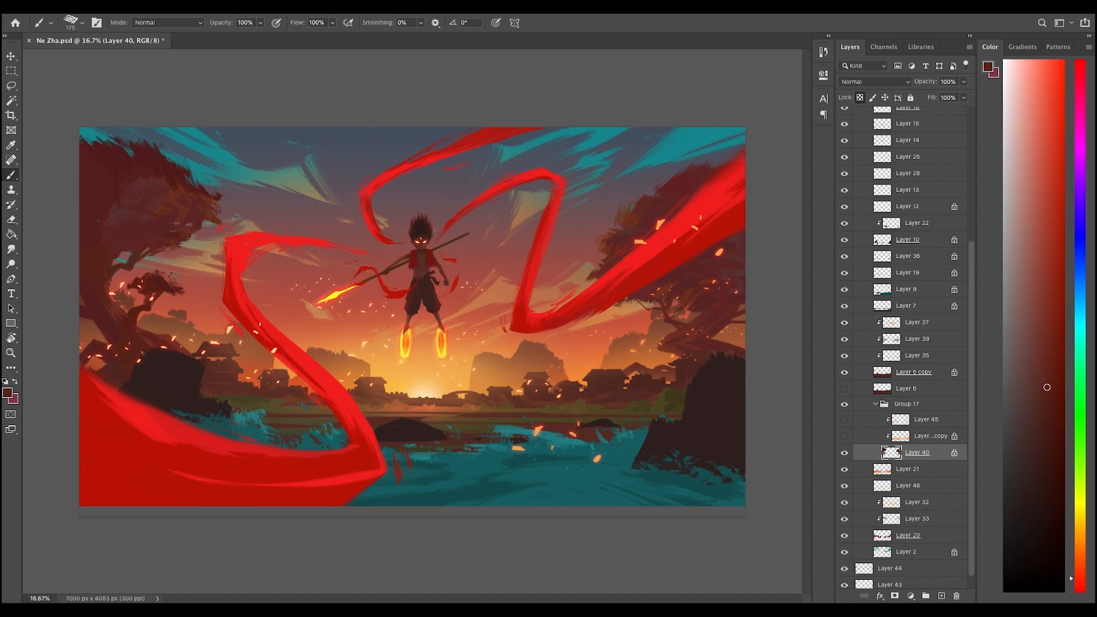
pyautogui.keyDown('alt'); pyautogui.click(148, 285); pyautogui.keyUp('alt')
pyautogui.keyDown('alt'); pyautogui.click(171, 288); pyautogui.keyUp('alt')
pyautogui.press('super+minus')
pyautogui.press('super+plus')
# - Choose the triangular 100 px brush and dab leaf shapes into the left canopy at size 200 using sampled reddish browns
pyautogui.rightClick(346, 249)
pyautogui.click(559, 418)
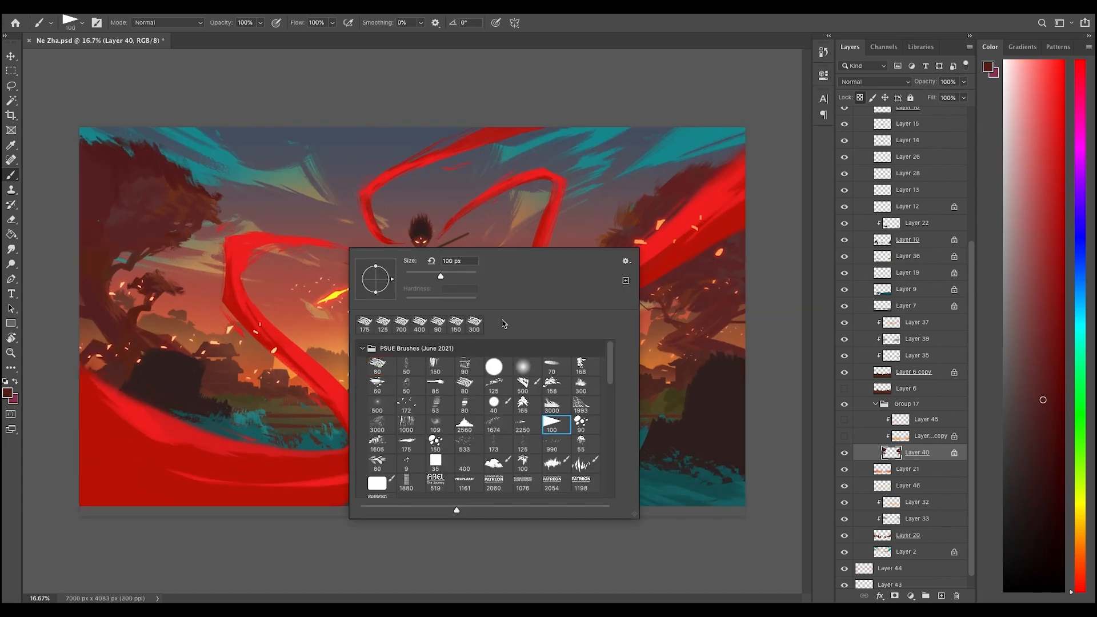
pyautogui.keyDown('alt'); pyautogui.click(172, 279); pyautogui.keyUp('alt')
pyautogui.keyDown('alt'); pyautogui.click(183, 209); pyautogui.keyUp('alt')
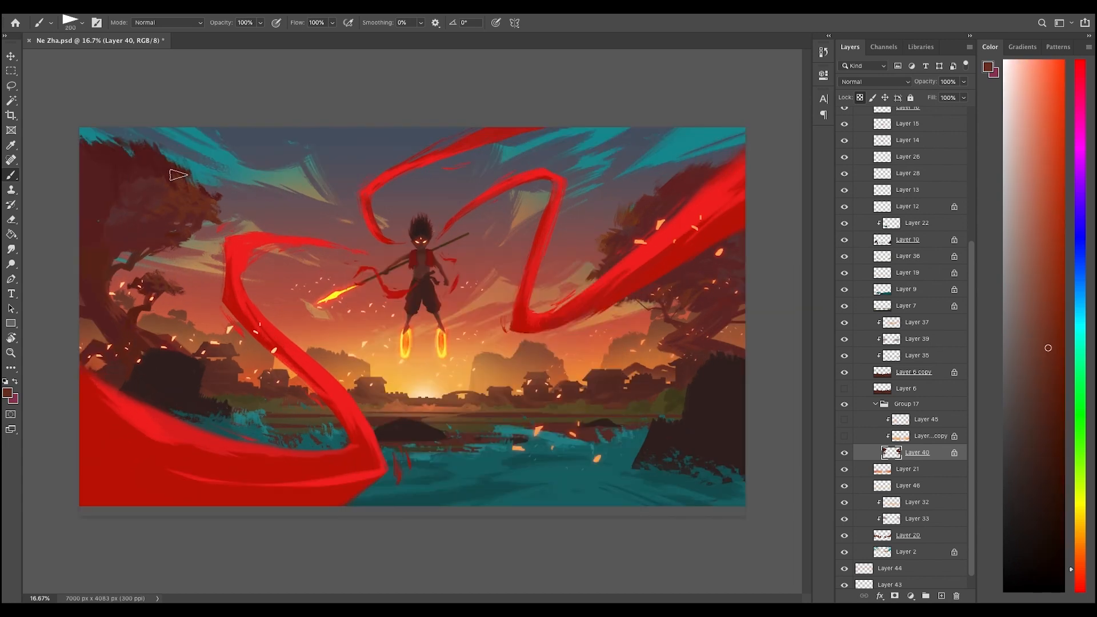
pyautogui.press('super+minus')
pyautogui.press('super+plus')
pyautogui.keyDown('alt'); pyautogui.click(117, 229); pyautogui.keyUp('alt')
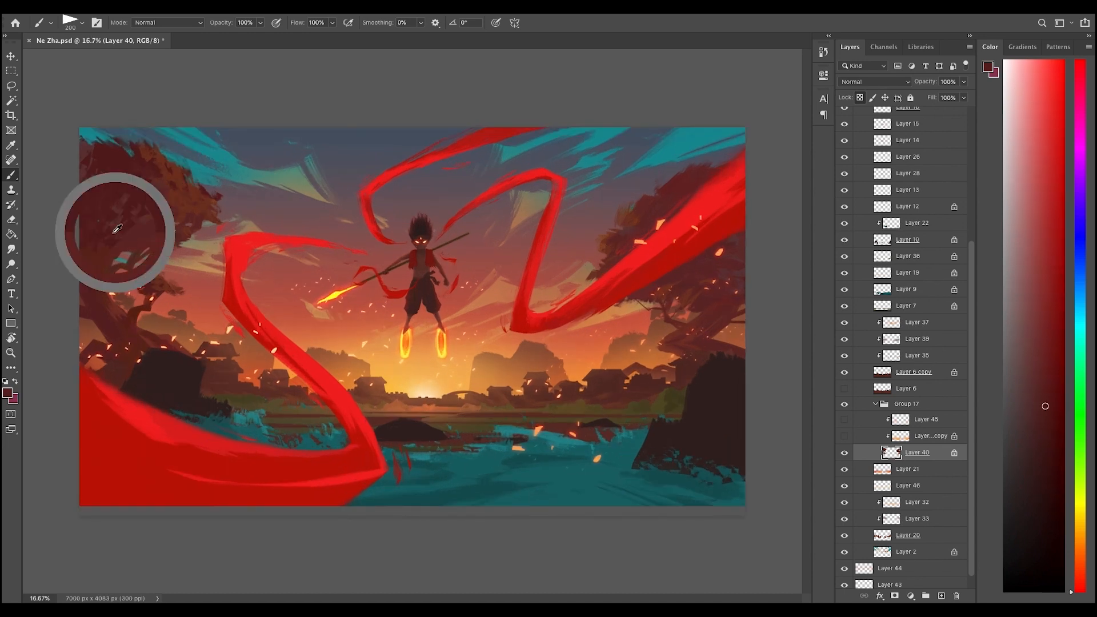
# - Build up layered leaf clusters across the left canopy by alternating sampled dark red and lighter reddish-brown dabs
pyautogui.press('super+minus')
pyautogui.press('super+plus')
pyautogui.keyDown('alt'); pyautogui.click(170, 209); pyautogui.keyUp('alt')
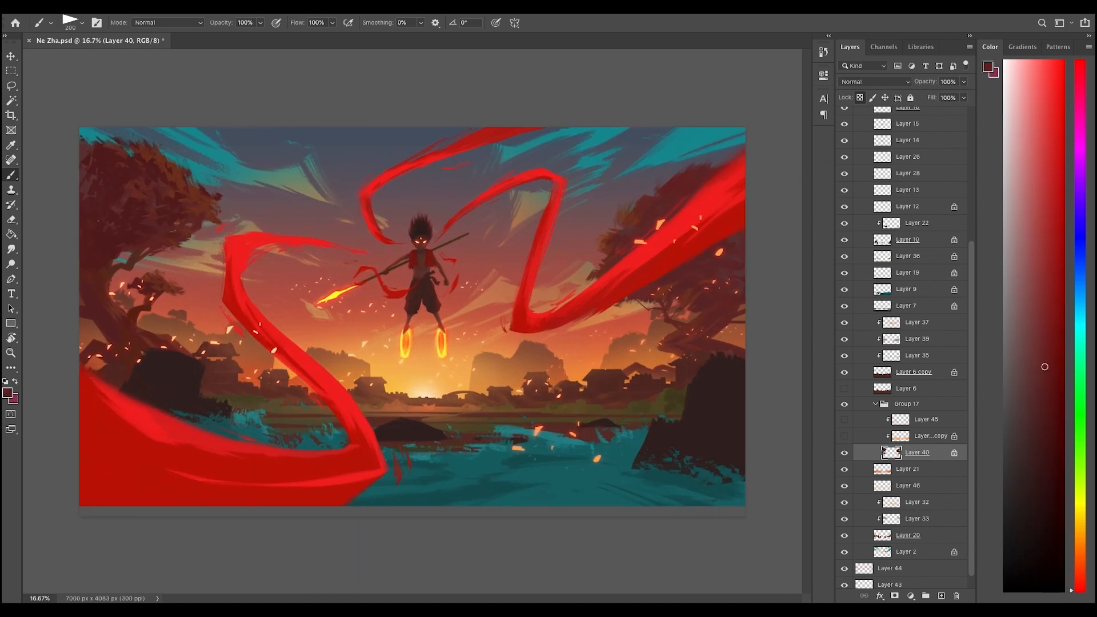
pyautogui.keyDown('alt'); pyautogui.click(206, 146); pyautogui.keyUp('alt')
pyautogui.press('super+minus')
pyautogui.press('super+plus')
pyautogui.keyDown('alt'); pyautogui.click(89, 200); pyautogui.keyUp('alt')
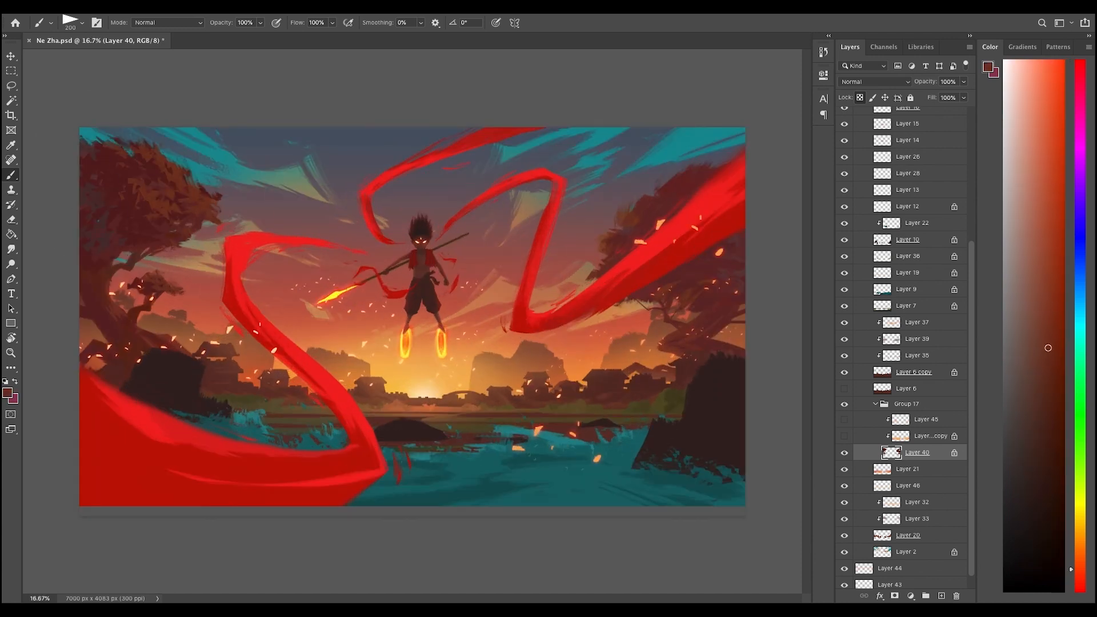
pyautogui.press('super+minus')
pyautogui.press('super+plus')
pyautogui.press('super+minus')
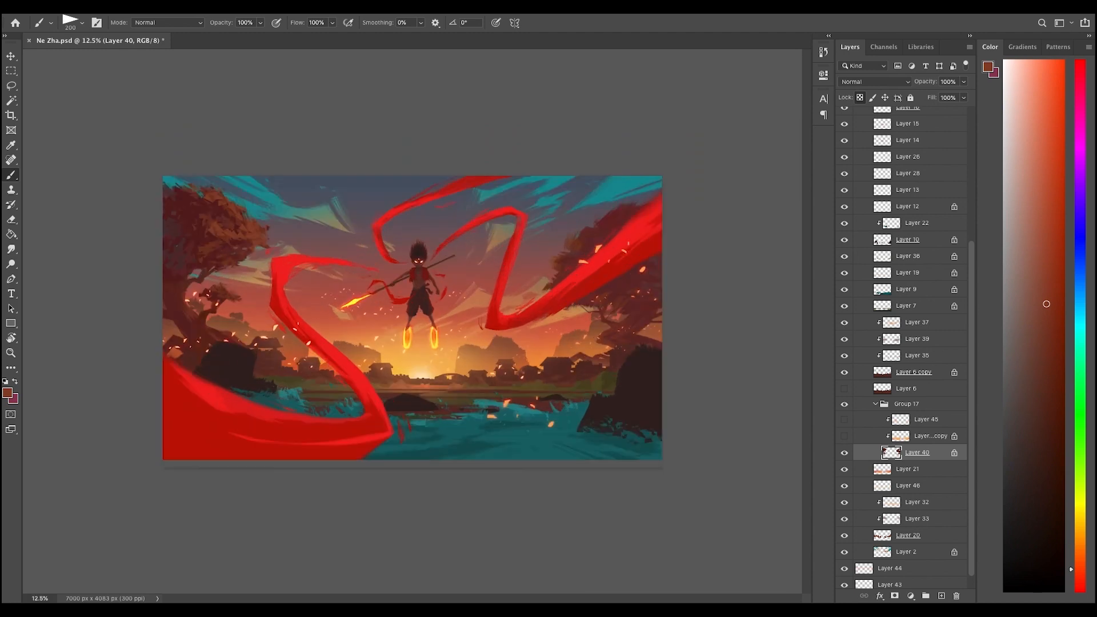
# - Shrink the triangular brush and add small orange-brown leaf highlights to the left canopy
pyautogui.press('[')
pyautogui.press('[')
pyautogui.press('[')
pyautogui.moveTo(210, 223); pyautogui.dragTo(239, 212)
pyautogui.moveTo(188, 210); pyautogui.dragTo(205, 193)
pyautogui.keyDown('alt'); pyautogui.click(173, 288); pyautogui.keyUp('alt')
# - Switch to the textured brush at 150 px and blend sampled orange-brown strokes into the left canopy's upper foliage
pyautogui.rightClick(240, 270)
pyautogui.click(354, 457)
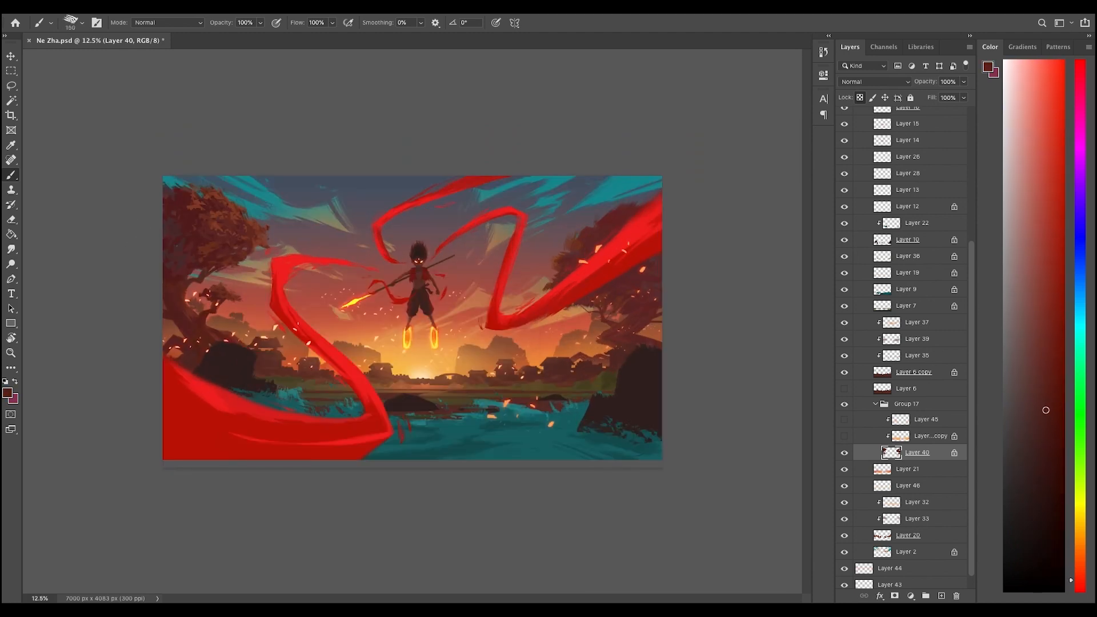
pyautogui.press('super+minus')
pyautogui.press('super+equal')
pyautogui.keyDown('alt'); pyautogui.click(201, 213); pyautogui.keyUp('alt')
pyautogui.moveTo(176, 198); pyautogui.dragTo(188, 187)
# - Return to the triangular brush at size 125 and paint orange-brown leaf dabs over the right tree's canopy
pyautogui.rightClick(631, 254)
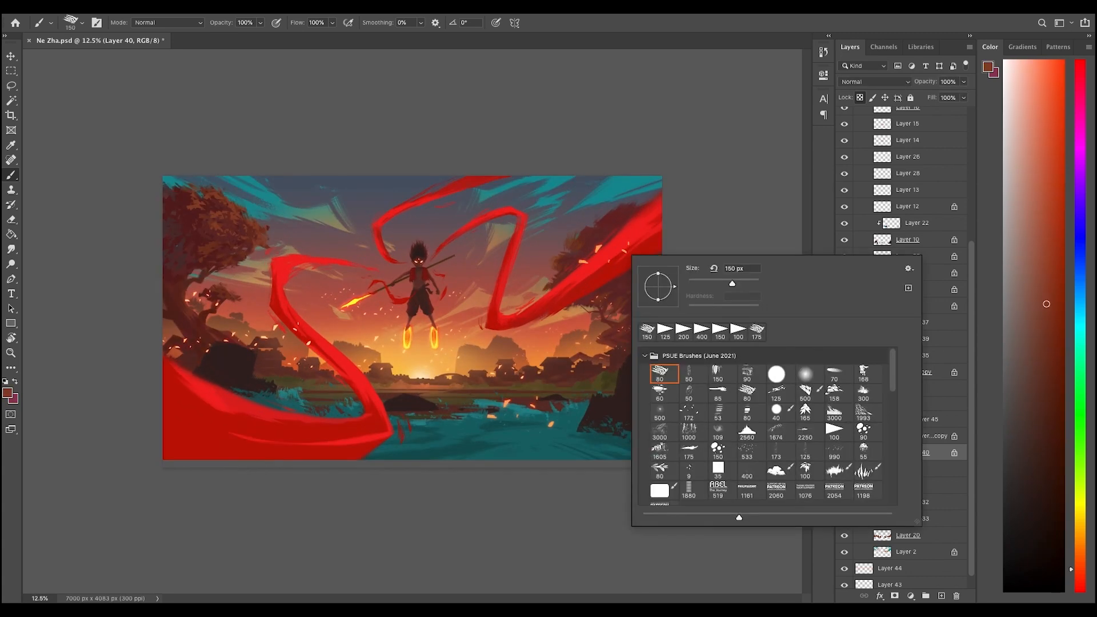
pyautogui.click(836, 428)
pyautogui.keyDown('alt'); pyautogui.click(620, 234); pyautogui.keyUp('alt')
pyautogui.keyDown('alt'); pyautogui.click(186, 242); pyautogui.keyUp('alt')
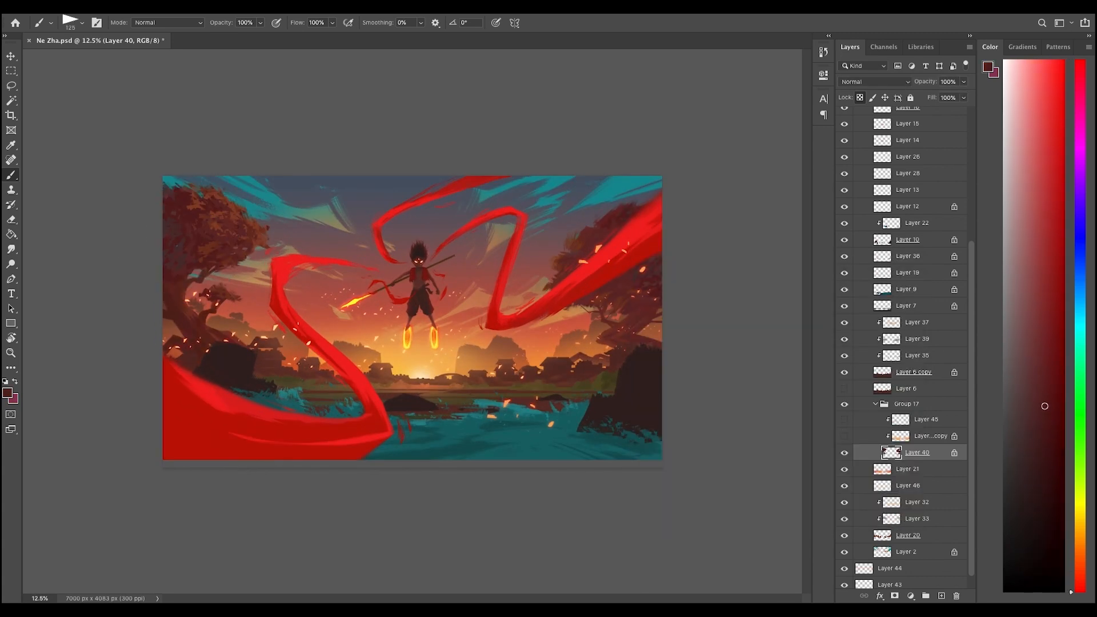
pyautogui.keyDown('alt'); pyautogui.click(231, 208); pyautogui.keyUp('alt')
pyautogui.moveTo(574, 246); pyautogui.dragTo(603, 226)
pyautogui.keyDown('alt'); pyautogui.click(628, 208); pyautogui.keyUp('alt')
pyautogui.moveTo(560, 266)
pyautogui.mouseDown()
pyautogui.moveTo(610, 215)
pyautogui.moveTo(610, 226)
pyautogui.mouseUp()
# - Balance the foliage colours of both canopies with sampled reds and brighter orange-brown leaf highlights on the right tree
pyautogui.keyDown('alt'); pyautogui.click(597, 228); pyautogui.keyUp('alt')
pyautogui.keyDown('alt'); pyautogui.click(207, 236); pyautogui.keyUp('alt')
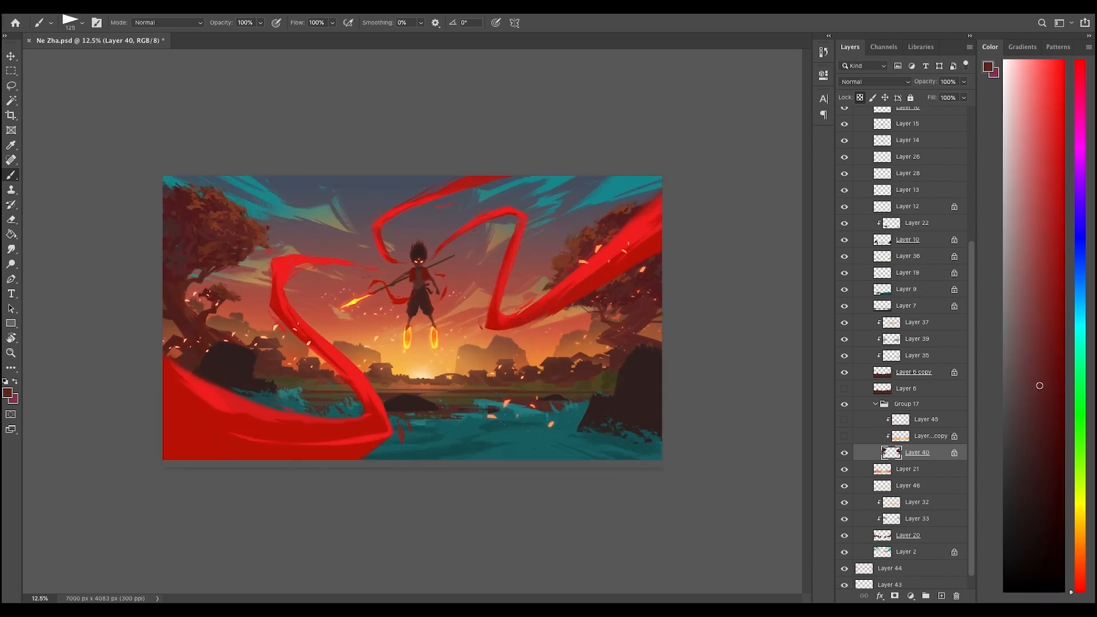
pyautogui.keyDown('alt'); pyautogui.click(598, 227); pyautogui.keyUp('alt')
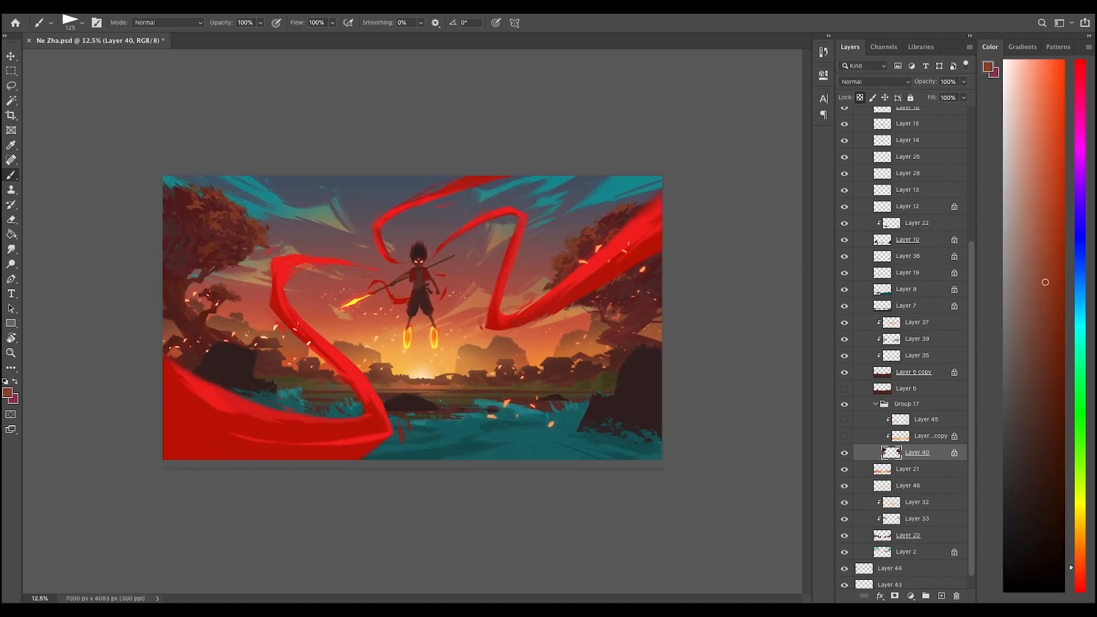
pyautogui.press('super+minus')
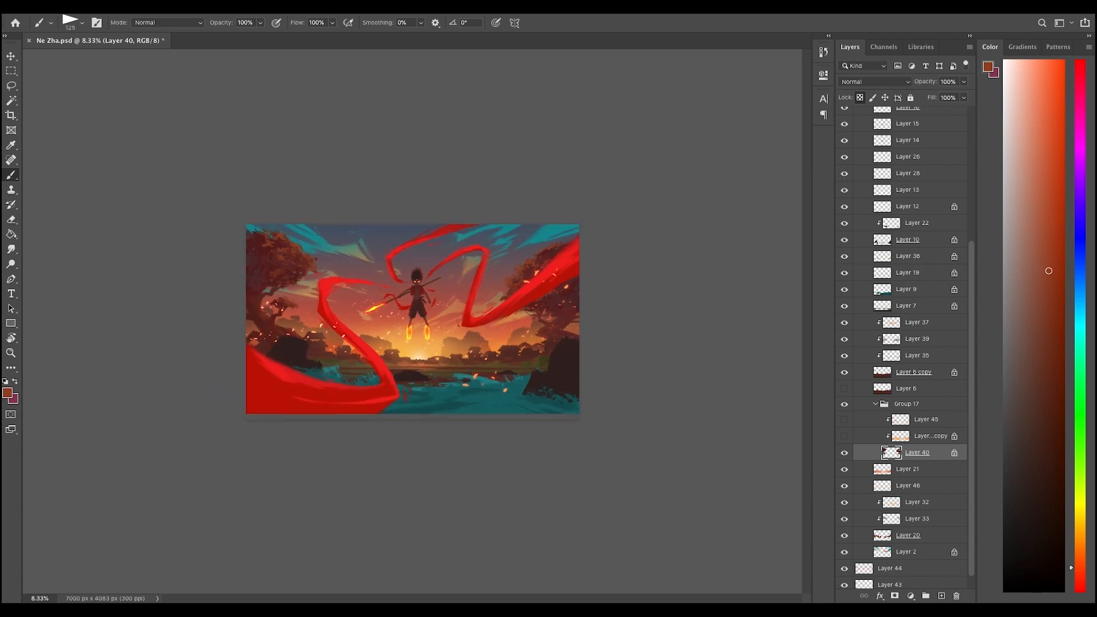
pyautogui.press('super+plus')
pyautogui.press('super+plus')
pyautogui.press('super+minus')
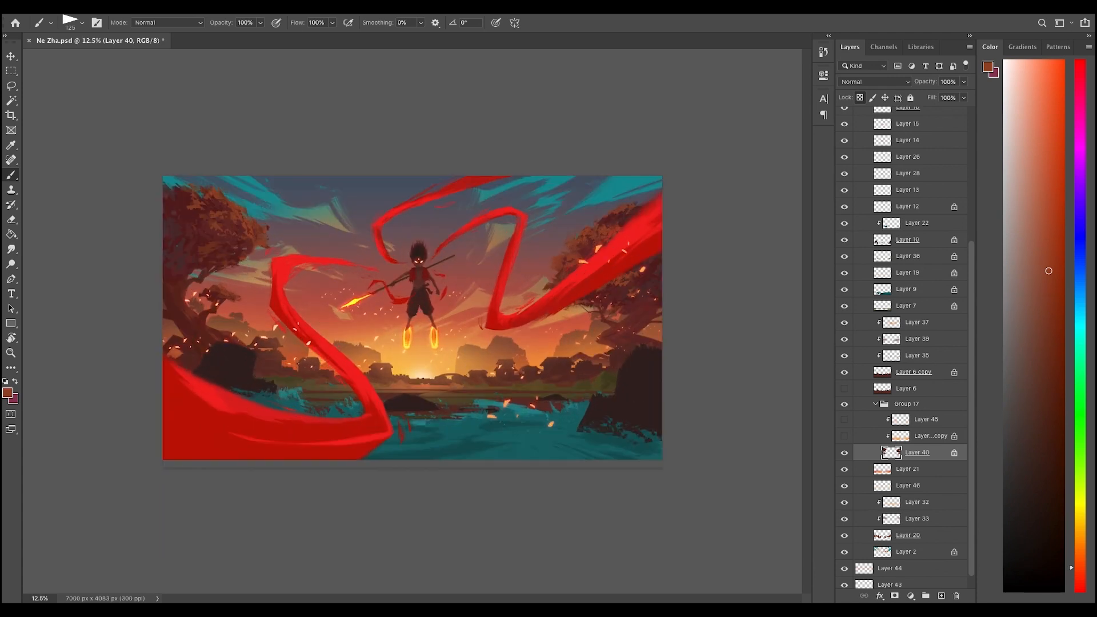
# - Add a clipped Overlay layer above Layer 40 and softly glaze light orange over the trees with the soft round brush at 30% opacity
pyautogui.click(930, 436)
pyautogui.click(918, 453)
pyautogui.click(941, 596)
pyautogui.hotkey('alt', 'shift', 'o')
pyautogui.rightClick(489, 299)
pyautogui.doubleClick(664, 420)
pyautogui.press('3')
pyautogui.keyDown('alt'); pyautogui.click(556, 345); pyautogui.keyUp('alt')
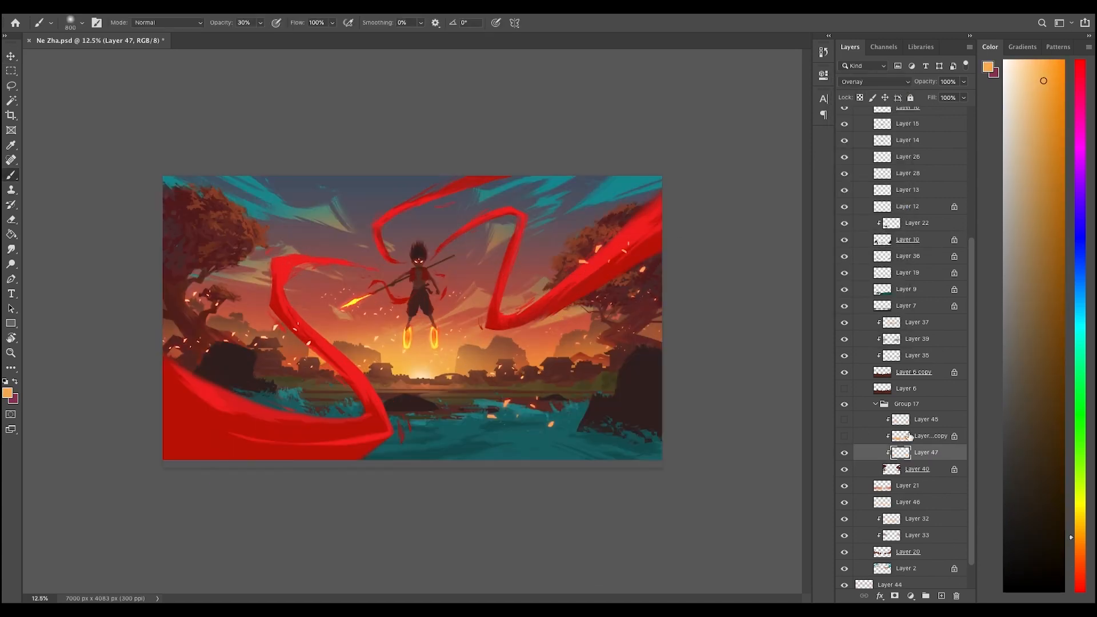
# - Delete the hidden clipped copy layer above the tree layer and make Layer 45 visible
pyautogui.click(929, 437)
pyautogui.click(845, 436)
pyautogui.click(845, 436)
pyautogui.press('Delete')
pyautogui.click(845, 420)
pyautogui.press('super+minus')
pyautogui.press('super+plus')
pyautogui.click(942, 596)
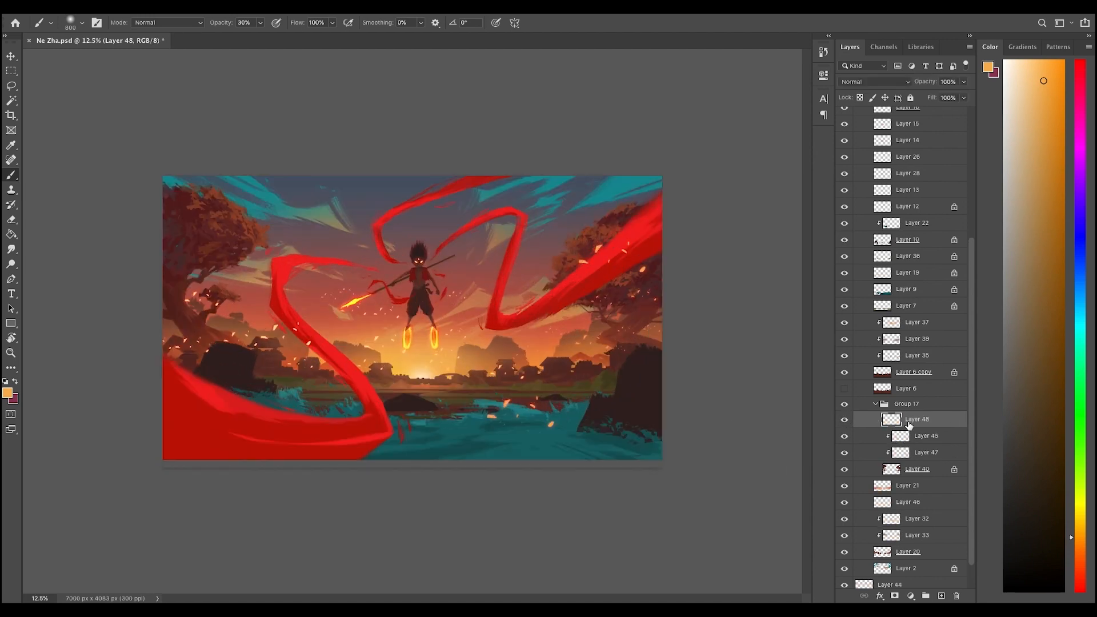
pyautogui.keyDown('alt'); pyautogui.click(612, 304); pyautogui.keyUp('alt')
pyautogui.press('1')
pyautogui.moveTo(845, 436); pyautogui.dragTo(845, 452)
pyautogui.press('Delete')
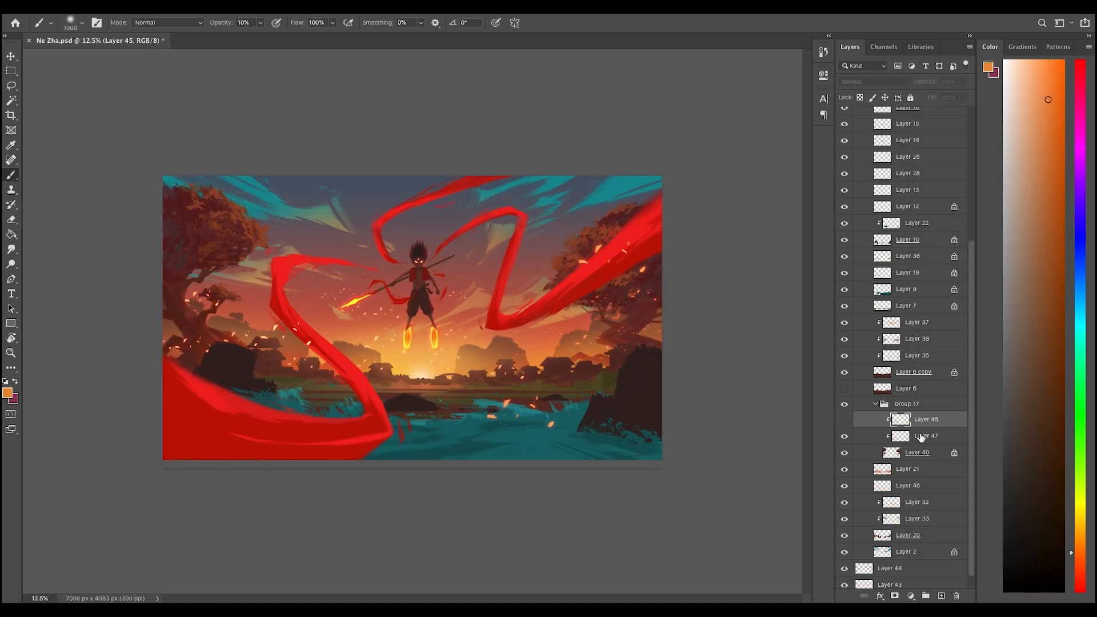
# - Touch up the trees on Layer 40 with the textured brush, using dark red-brown sampled from the left tree
pyautogui.click(917, 453)
pyautogui.keyDown('alt'); pyautogui.click(170, 300); pyautogui.keyUp('alt')
pyautogui.click(923, 437)
pyautogui.click(845, 436)
pyautogui.click(845, 436)
pyautogui.click(916, 452)
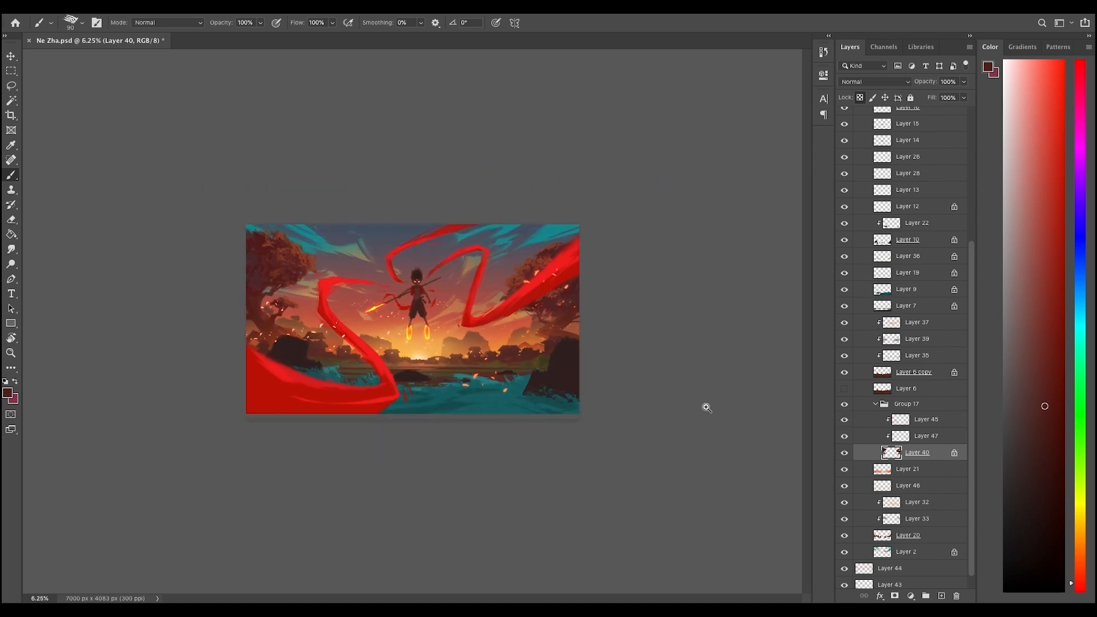
# - Add a new clipped layer above Layer 45 and brush a soft orange glow onto the right tree at 10% brush opacity
pyautogui.hotkey('ctrl', 'shift', 'alt', 'n')
pyautogui.rightClick(612, 298)
pyautogui.doubleClick(650, 371)
pyautogui.keyDown('alt'); pyautogui.click(606, 292); pyautogui.keyUp('alt')
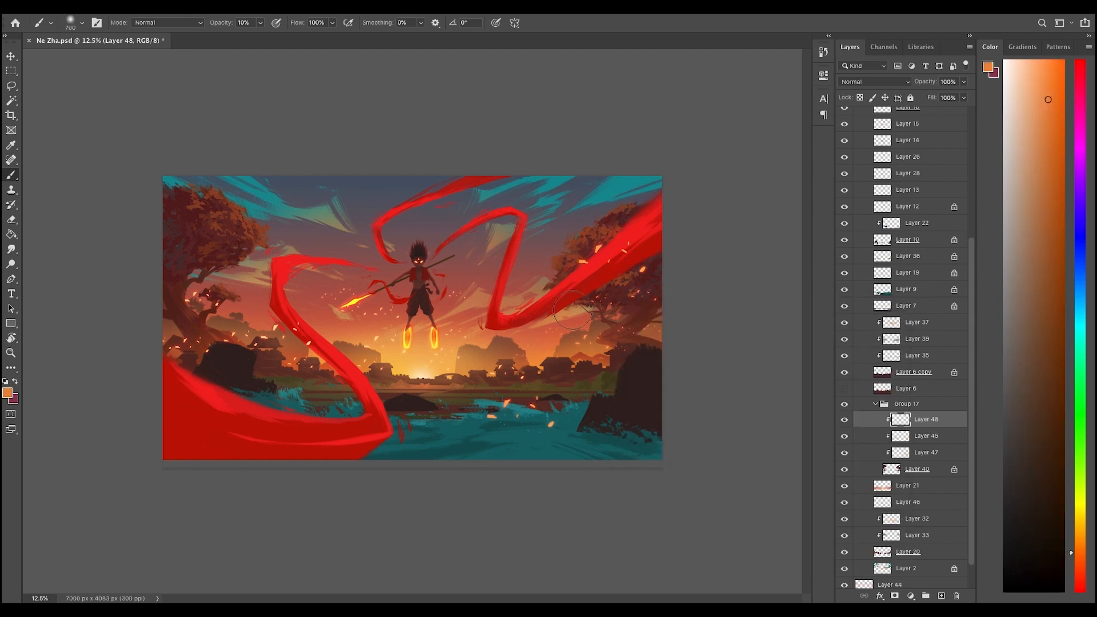
pyautogui.press(']')
pyautogui.press('super+minus')
pyautogui.press('super+plus')
# - Build up the glow at 5% brush opacity, reduce its layer to 50% opacity and compare the trees with and without it
pyautogui.press('0')
pyautogui.press('5')
pyautogui.click(845, 420)
pyautogui.click(845, 420)
pyautogui.press('super+minus')
pyautogui.press('super+plus')
pyautogui.press('super+minus')
pyautogui.press('super+plus')
pyautogui.press('super+minus')
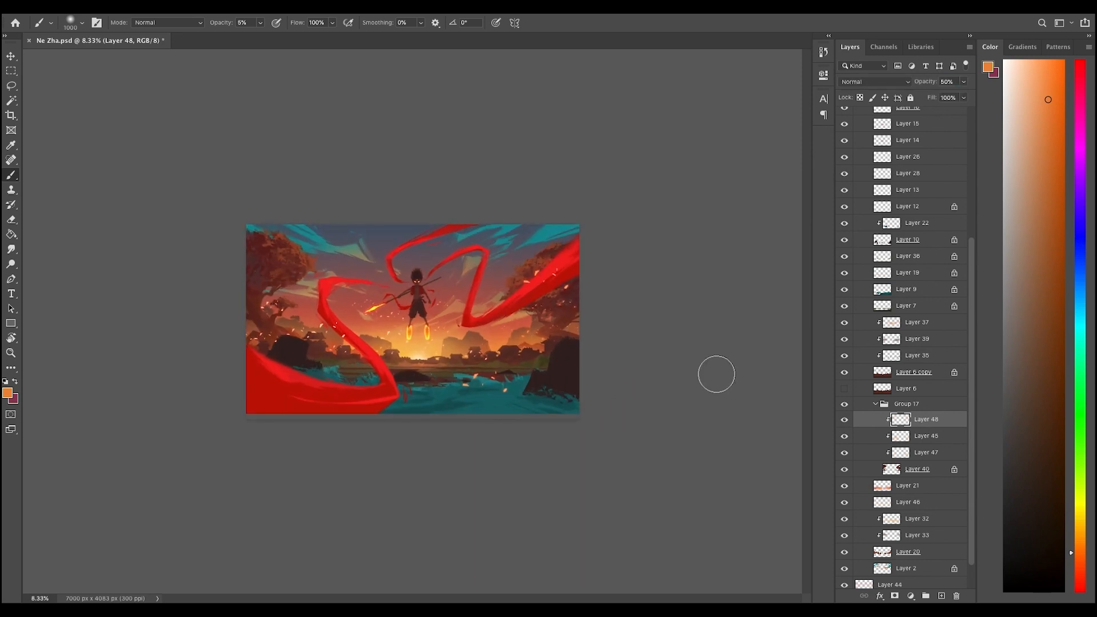
pyautogui.press('super+plus')
# - Paint dark red leaf dabs into both canopies on Layer 40 with the triangular brush at 125 to 200 px, using sampled foliage colours
pyautogui.click(918, 469)
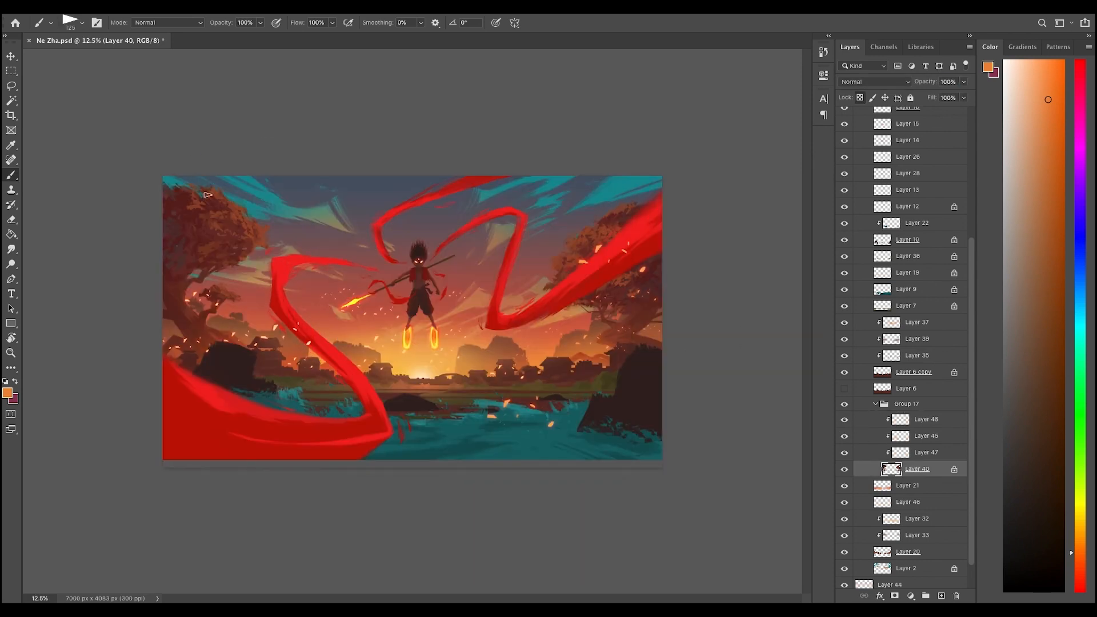
pyautogui.keyDown('alt'); pyautogui.click(208, 220); pyautogui.keyUp('alt')
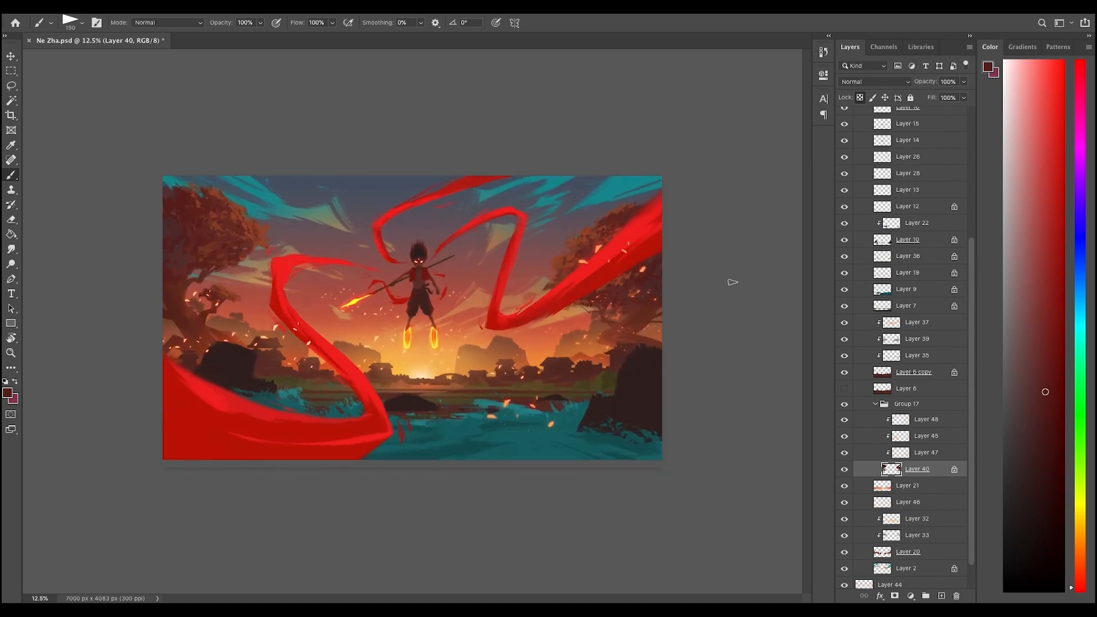
pyautogui.press('super+minus')
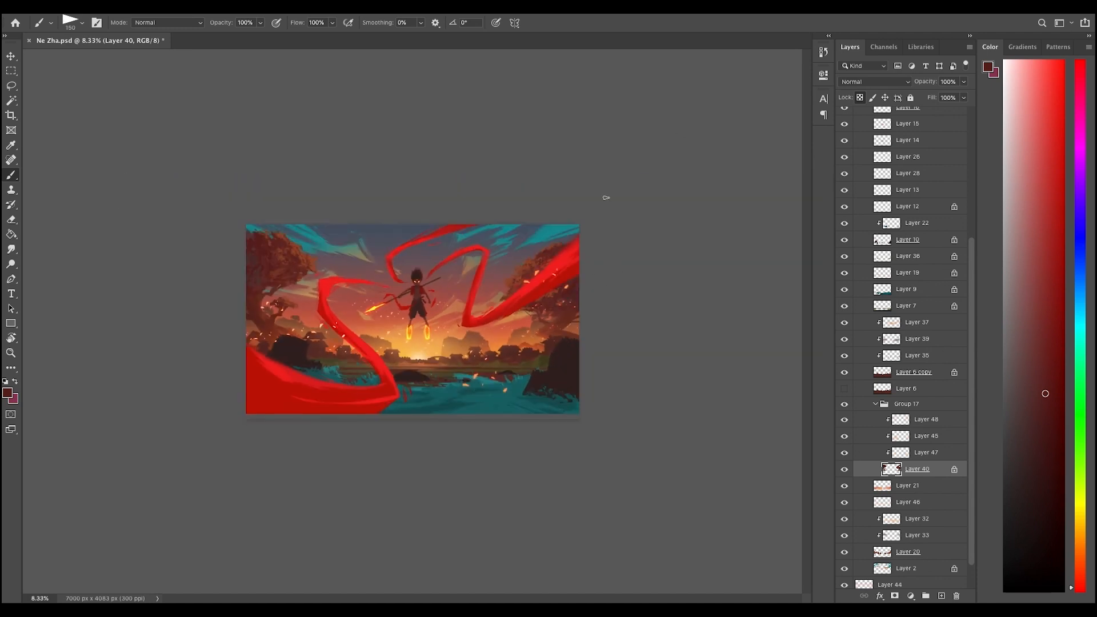
pyautogui.keyDown('alt'); pyautogui.click(580, 260); pyautogui.keyUp('alt')
pyautogui.press('super+plus')
pyautogui.keyDown('alt'); pyautogui.click(204, 240); pyautogui.keyUp('alt')
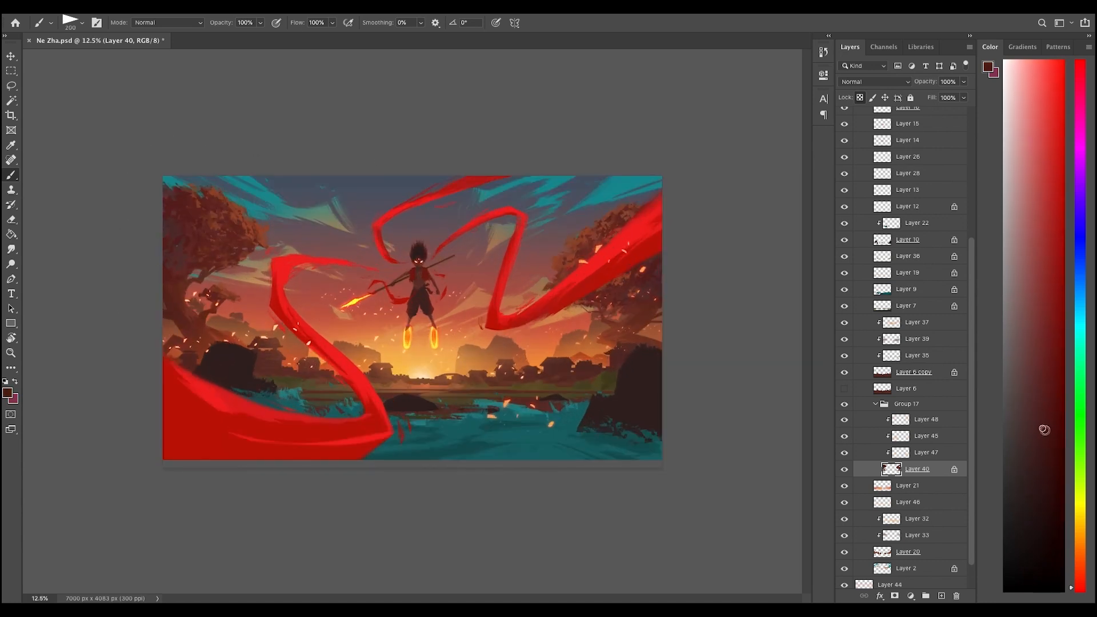
pyautogui.press('super+minus')
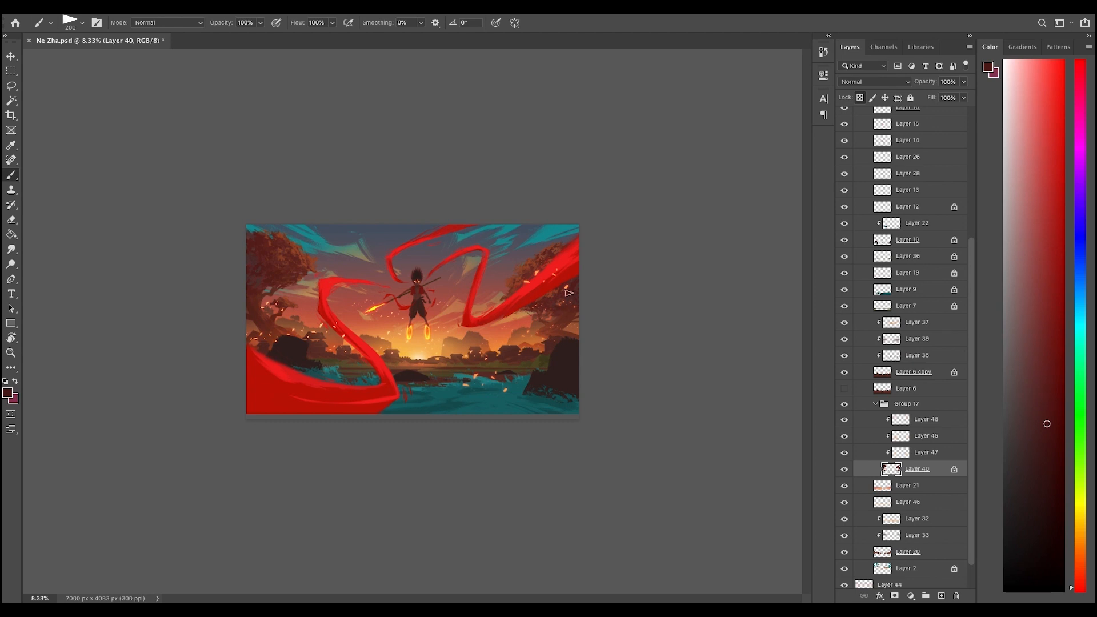
pyautogui.press('super+plus')
pyautogui.click(845, 469)
pyautogui.click(845, 469)
# - Duplicate and merge Group 17, place the merged copy at the top inside the group and hide the original tree layers
pyautogui.click(875, 404)
pyautogui.click(907, 428)
pyautogui.press('super+j')
pyautogui.press('super+e')
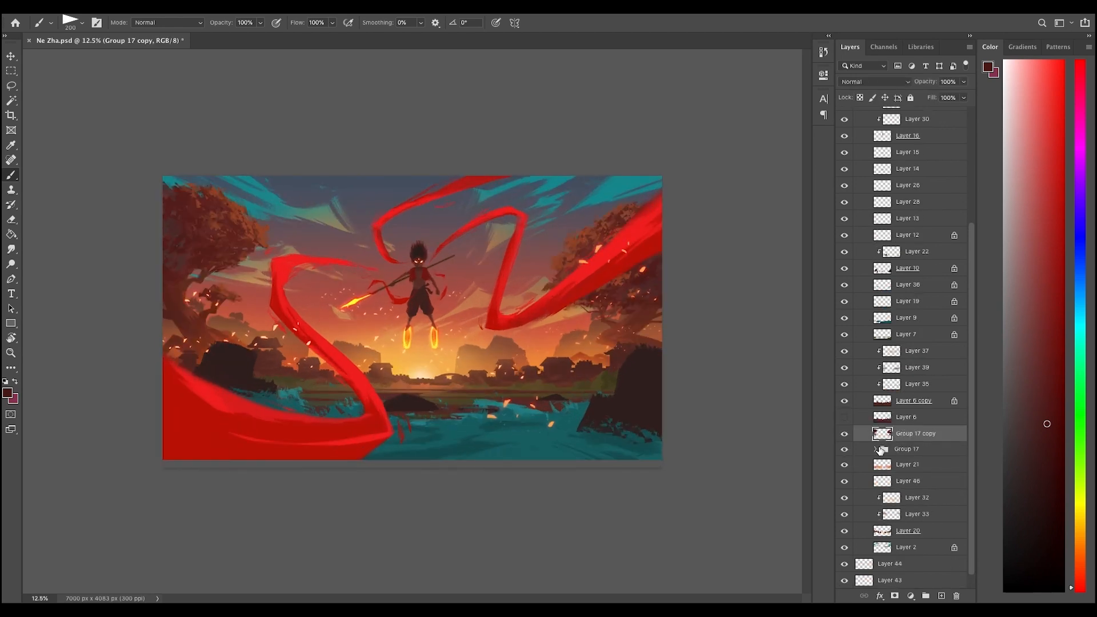
pyautogui.moveTo(882, 436); pyautogui.dragTo(881, 450)
pyautogui.moveTo(845, 515); pyautogui.dragTo(845, 465)
# - Select the right tree on the merged layer with a rectangular marquee and shift it slightly outward and down
pyautogui.press('m')
pyautogui.moveTo(307, 174)
pyautogui.mouseDown()
pyautogui.moveTo(279, 274)
pyautogui.moveTo(150, 389)
pyautogui.mouseUp()
pyautogui.press('super+d')
pyautogui.moveTo(674, 179); pyautogui.dragTo(518, 455)
pyautogui.press('super+t')
pyautogui.moveTo(642, 303); pyautogui.dragTo(650, 311)
pyautogui.press('Return')
pyautogui.press('super+d')
pyautogui.press('super+minus')
pyautogui.press('super+plus')
pyautogui.moveTo(366, 175); pyautogui.dragTo(153, 462)
pyautogui.press('super+d')
pyautogui.press('super+minus')
pyautogui.press('super+minus')
pyautogui.press('super+minus')
pyautogui.press('super+plus')
pyautogui.press('super+plus')
pyautogui.press('super+plus')
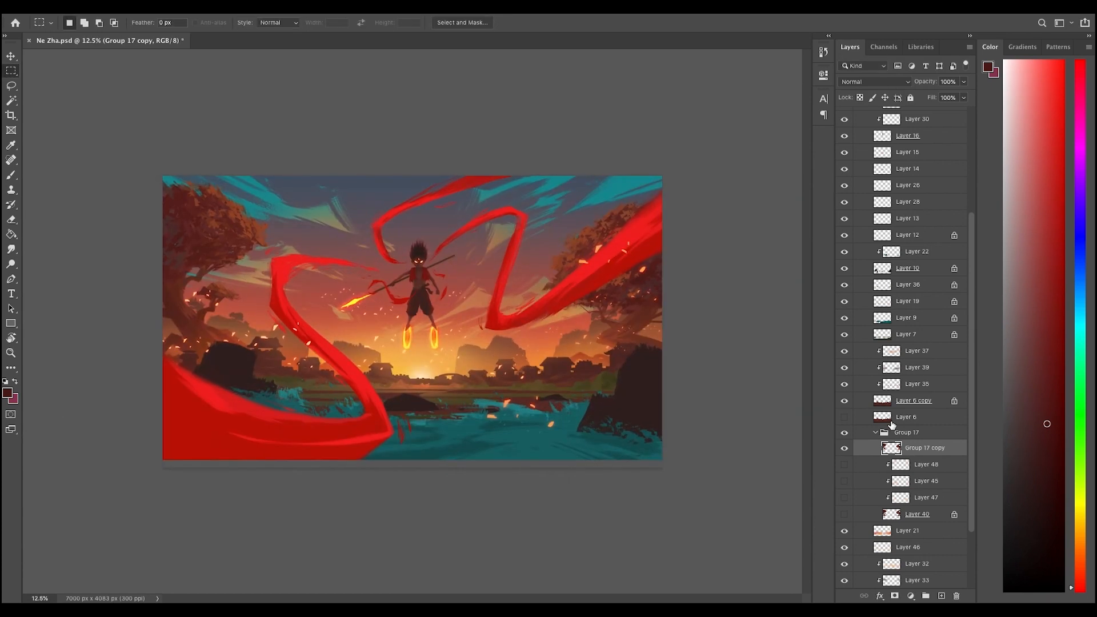
# - Try a first foliage patch for a small tree beneath the right ribbon with the textured brush, sampling dark red from the right tree
pyautogui.press('b')
pyautogui.keyDown('alt'); pyautogui.click(645, 263); pyautogui.keyUp('alt')
pyautogui.moveTo(517, 341); pyautogui.dragTo(534, 334)
pyautogui.press('super+z')
pyautogui.keyDown('alt'); pyautogui.click(604, 254); pyautogui.keyUp('alt')
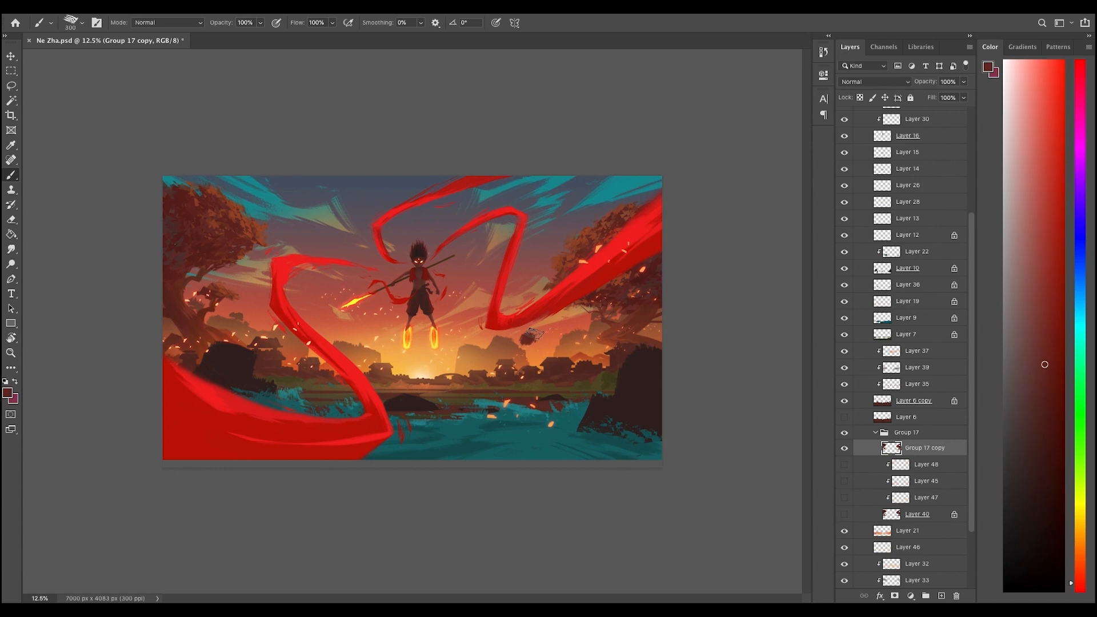
# - Shape the small mid-distance tree's canopy and trunk by alternating textured brush strokes with the eraser
pyautogui.press('e')
pyautogui.press('super+minus')
pyautogui.press('super+plus')
pyautogui.press('b')
pyautogui.press('e')
pyautogui.press('b')
pyautogui.press('super+minus')
pyautogui.moveTo(548, 354)
pyautogui.mouseDown()
pyautogui.moveTo(525, 365)
pyautogui.moveTo(554, 324)
pyautogui.moveTo(491, 345)
pyautogui.mouseUp()
pyautogui.press('super+plus')
pyautogui.press('e')
pyautogui.press('b')
pyautogui.press('e')
# - Lasso the small mid-distance tree, move it slightly left and down, and compare the scene with and without Group 17
pyautogui.press('l')
pyautogui.press('super+t')
pyautogui.moveTo(593, 304); pyautogui.dragTo(583, 311)
pyautogui.press('Return')
pyautogui.press('super+d')
pyautogui.press('e')
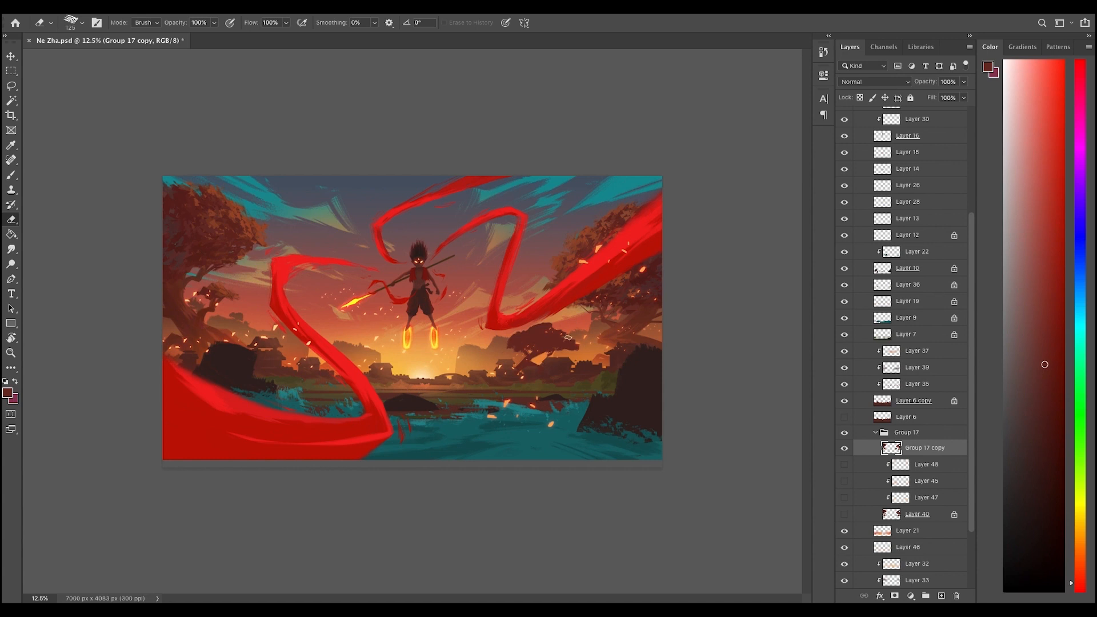
pyautogui.press('super+minus')
pyautogui.press('super+minus')
pyautogui.press('super+plus')
pyautogui.press('super+plus')
pyautogui.click(845, 432)
pyautogui.click(845, 433)
pyautogui.press('super+minus')
# - Refine the small tree's canopy edges and trunk with the textured brush and the eraser
pyautogui.press('super+plus')
pyautogui.press('super+plus')
pyautogui.press('b')
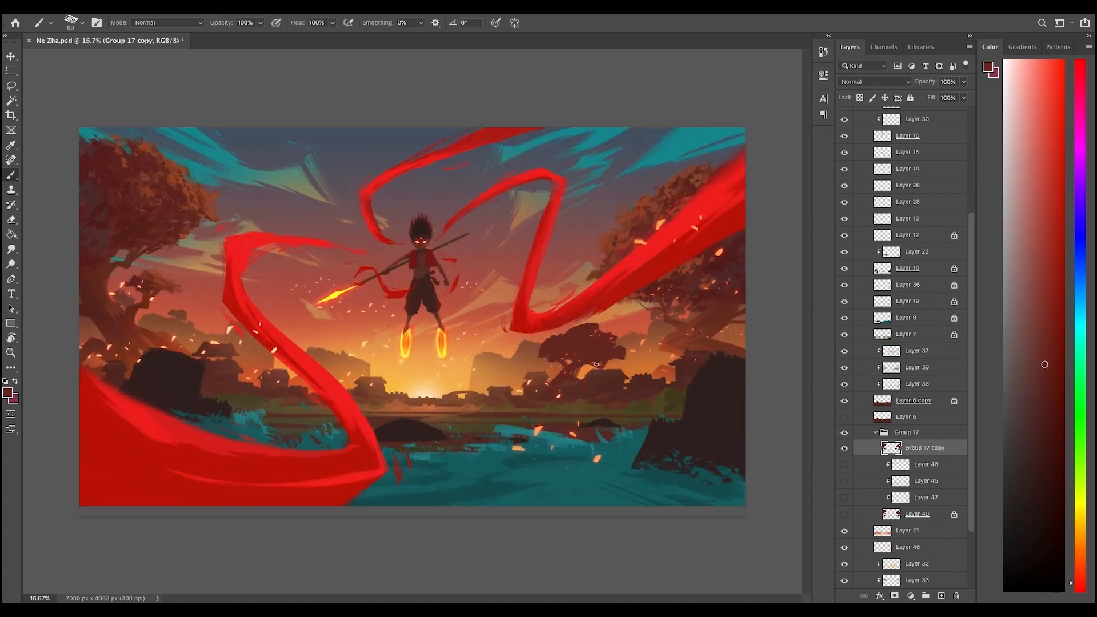
pyautogui.press('e')
pyautogui.press('b')
pyautogui.press('e')
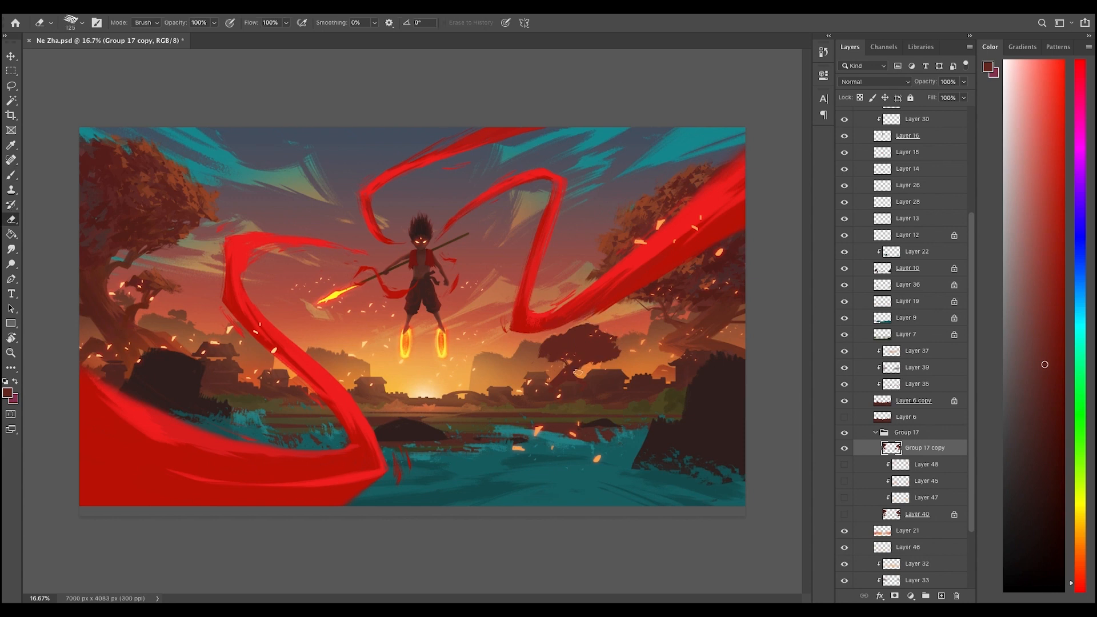
pyautogui.press('b')
# - Select the small mid-distance tree with a rectangular marquee, scale it down and reposition it above the village rooftops
pyautogui.press('m')
pyautogui.moveTo(522, 318); pyautogui.dragTo(599, 410)
pyautogui.press('super+t')
pyautogui.press('Return')
pyautogui.press('e')
pyautogui.press('super+t')
pyautogui.moveTo(583, 355); pyautogui.dragTo(487, 361)
pyautogui.moveTo(533, 322); pyautogui.dragTo(521, 335)
pyautogui.press('Return')
pyautogui.press('super+minus')
pyautogui.press('super+minus')
pyautogui.press('super+equal')
pyautogui.press('super+equal')
# - Lasso the right edge of the small tree's canopy and tidy its outline with the eraser and brush
pyautogui.press('l')
pyautogui.moveTo(625, 337); pyautogui.dragTo(618, 330)
pyautogui.press('super+d')
pyautogui.press('e')
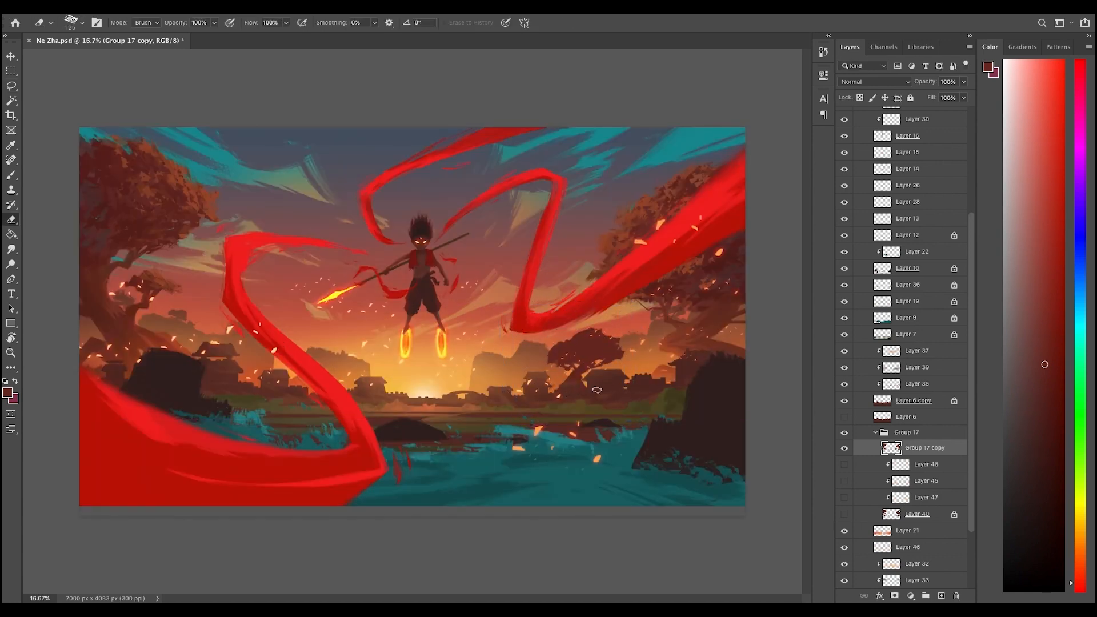
pyautogui.press('b')
pyautogui.press('super+minus')
pyautogui.press('super+minus')
pyautogui.press('super+equal')
# - Lock the merged tree layer's transparent pixels and sample background colours around the right tree for further tinting
pyautogui.press('/')
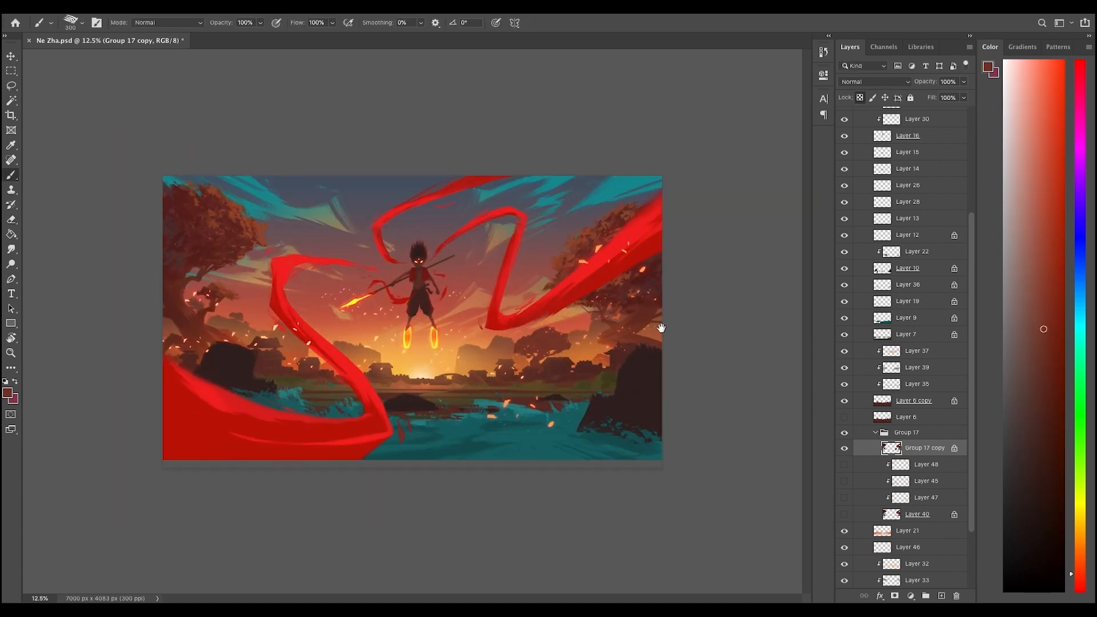
pyautogui.keyDown('alt'); pyautogui.click(546, 320); pyautogui.keyUp('alt')
pyautogui.keyDown('alt'); pyautogui.click(563, 343); pyautogui.keyUp('alt')
pyautogui.keyDown('alt'); pyautogui.click(504, 359); pyautogui.keyUp('alt')
pyautogui.keyDown('alt'); pyautogui.click(519, 349); pyautogui.keyUp('alt')
pyautogui.keyDown('super'); pyautogui.click(613, 300); pyautogui.keyUp('super')
# - Compare the merged trees with the original layers, then lasso the left tree and shift it slightly outward
pyautogui.moveTo(844, 515); pyautogui.dragTo(845, 465)
pyautogui.click(846, 448)
pyautogui.click(846, 449)
pyautogui.press('super+minus')
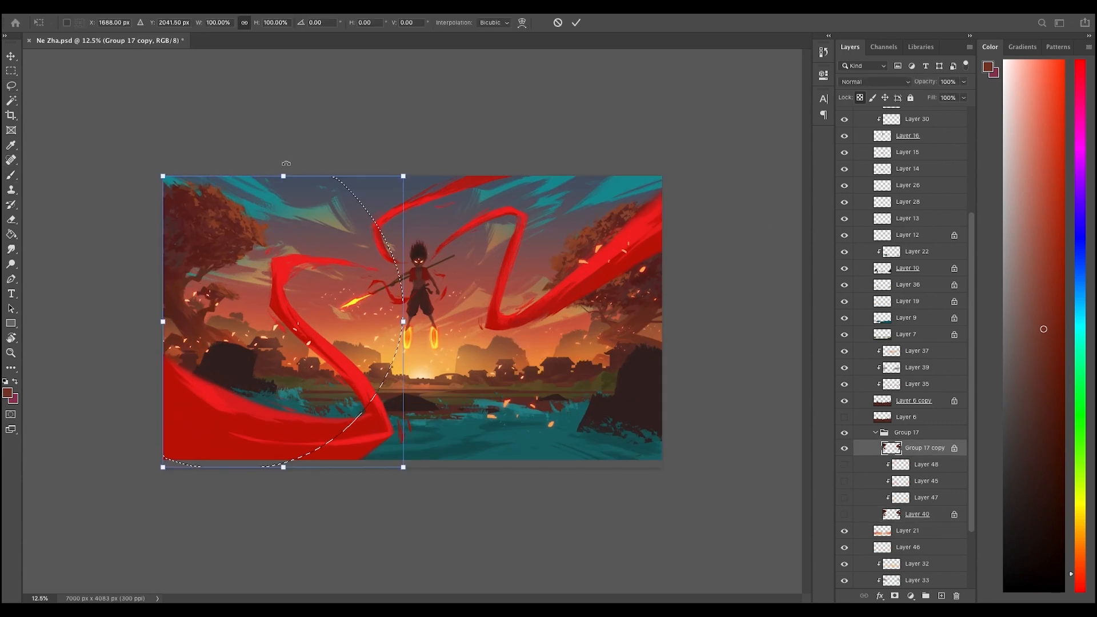
pyautogui.press('super+d')
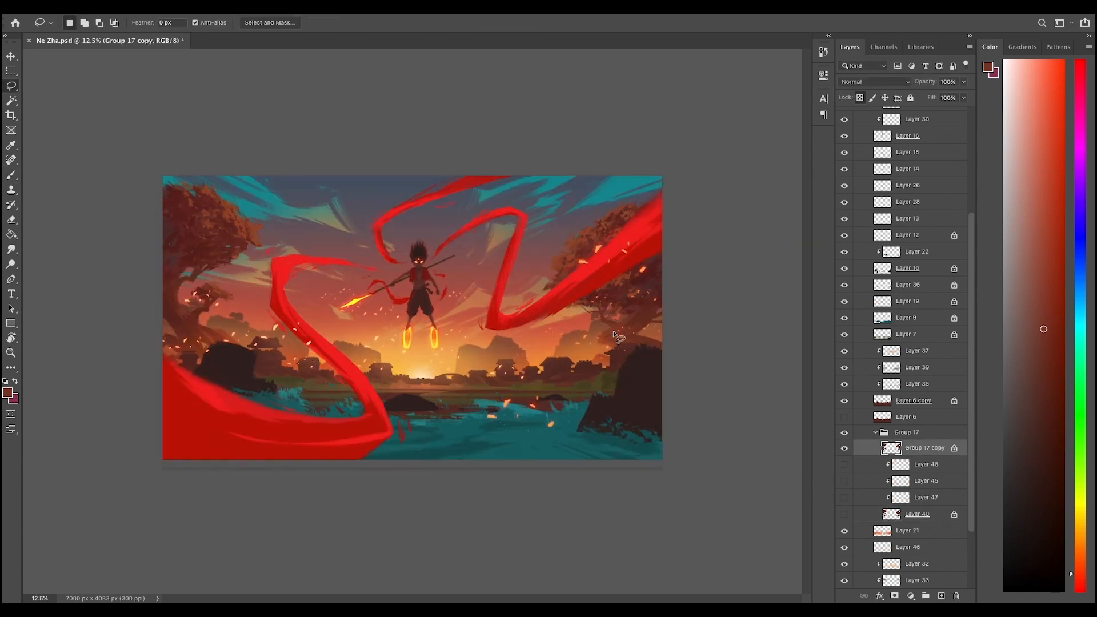
# - Add a clipped Overlay layer above the merged tree layer and switch to the soft round brush
pyautogui.click(941, 597)
pyautogui.rightClick(912, 449)
pyautogui.click(962, 323)
pyautogui.press('b')
pyautogui.rightClick(459, 256)
pyautogui.doubleClick(492, 444)
pyautogui.click(874, 82)
pyautogui.click(858, 206)
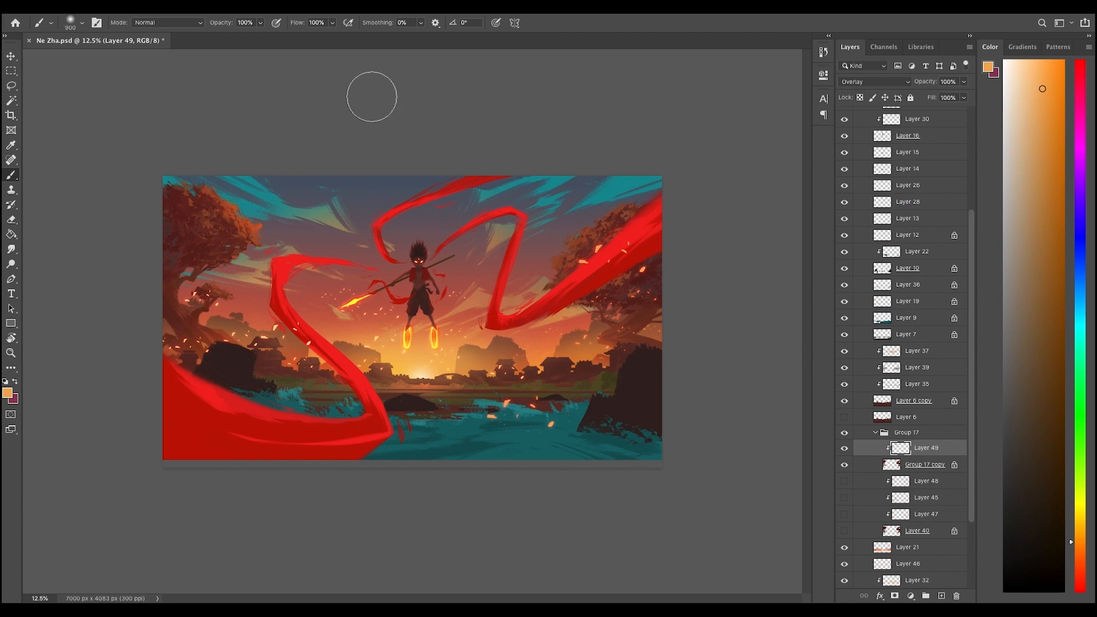
# - Glaze light orange over both canopies on the Overlay layer with the 900 px soft brush at 20% and 10% opacity
pyautogui.press('super+minus')
pyautogui.press('super+minus')
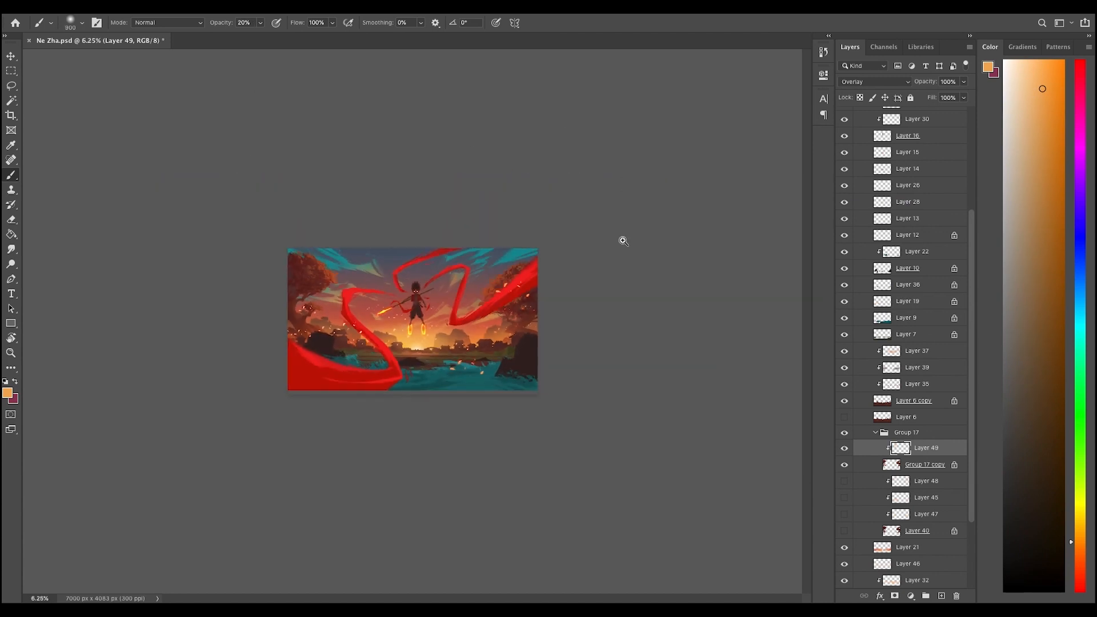
pyautogui.press('super+plus')
pyautogui.press('super+plus')
pyautogui.press('super+minus')
pyautogui.press('super+plus')
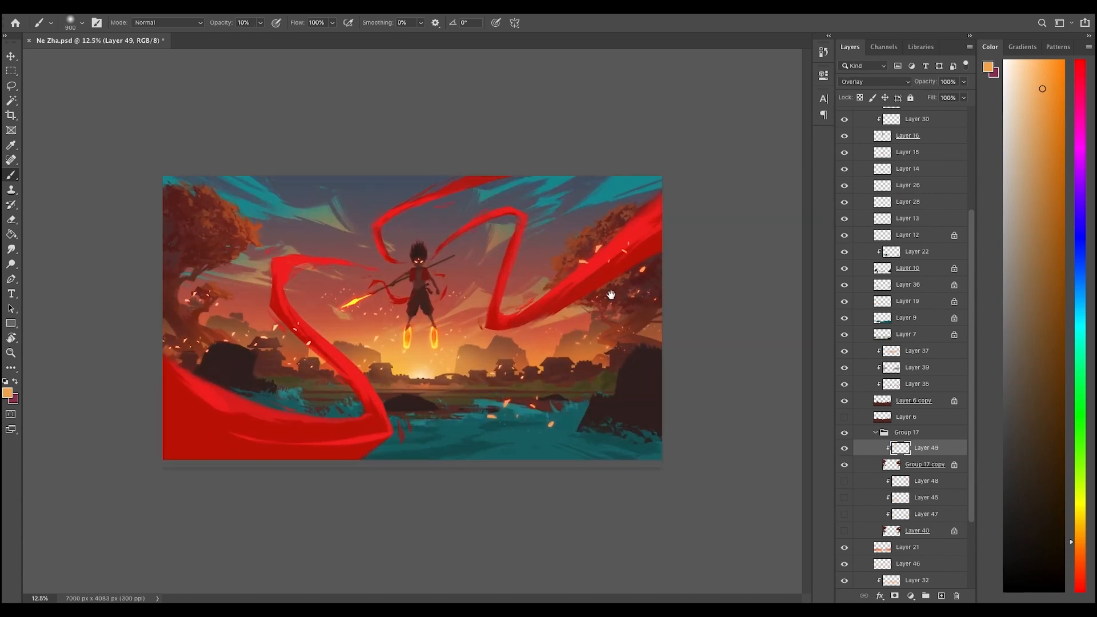
# - Compare the illustration with the Overlay glaze, a layer higher in the stack and the tree group switched on and off
pyautogui.click(845, 449)
pyautogui.click(845, 449)
pyautogui.keyDown('alt'); pyautogui.click(667, 295); pyautogui.keyUp('alt')
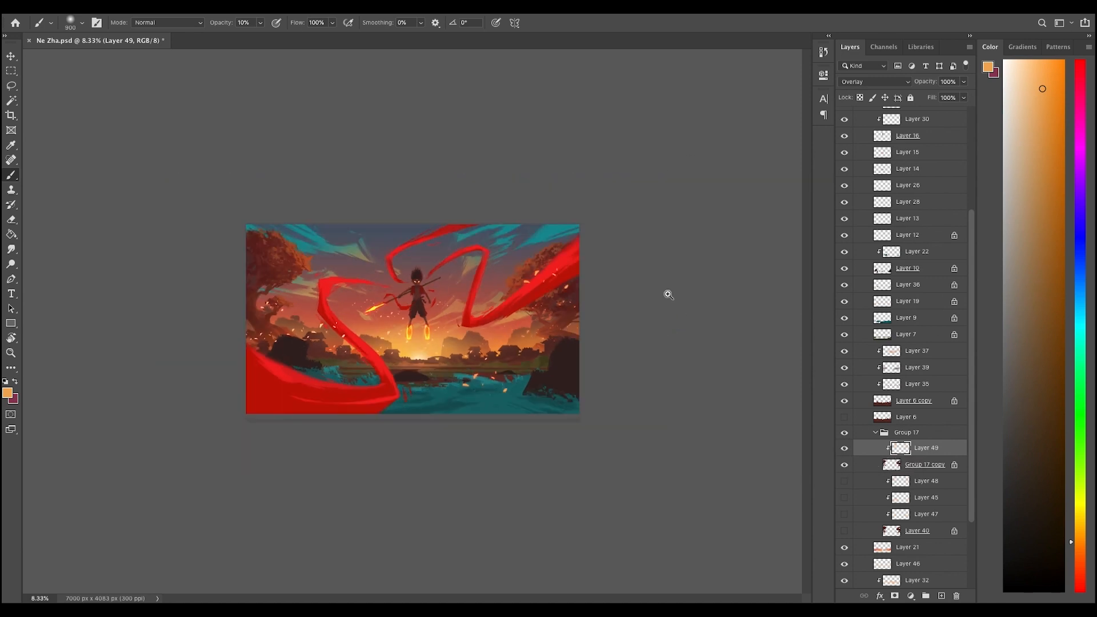
pyautogui.keyDown('super'); pyautogui.click(666, 295); pyautogui.keyUp('super')
pyautogui.scroll(5, 892, 228)
pyautogui.click(846, 130)
pyautogui.click(846, 129)
pyautogui.keyDown('alt'); pyautogui.click(652, 320); pyautogui.keyUp('alt')
pyautogui.keyDown('super'); pyautogui.click(652, 320); pyautogui.keyUp('super')
pyautogui.scroll(-5, 891, 366)
pyautogui.click(844, 391)
pyautogui.click(844, 391)
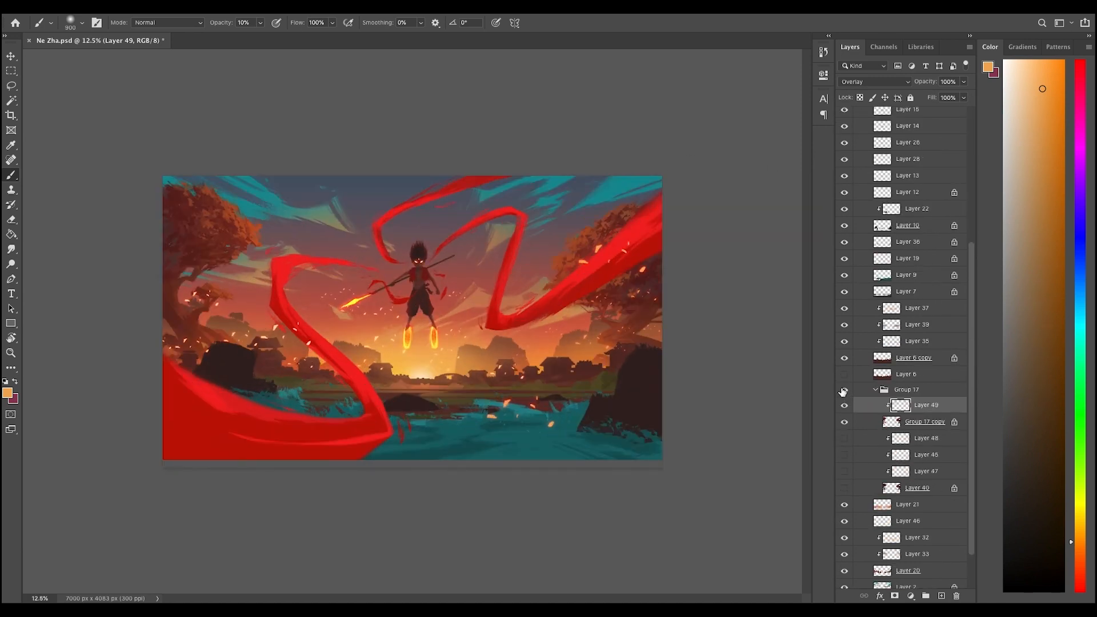
# - Add a clipped layer directly above the merged tree layer and brush sampled dark red over the right canopy at 1300 px
pyautogui.click(925, 422)
pyautogui.keyDown('alt'); pyautogui.click(655, 271); pyautogui.keyUp('alt')
pyautogui.press('0')
pyautogui.press(']')
pyautogui.press(']')
pyautogui.press(']')
pyautogui.press(']')
pyautogui.moveTo(604, 251); pyautogui.dragTo(582, 240)
pyautogui.keyDown('alt'); pyautogui.click(676, 304); pyautogui.keyUp('alt')
pyautogui.keyDown('super'); pyautogui.click(670, 315); pyautogui.keyUp('super')
pyautogui.hotkey('ctrl', 'shift', 'alt', 'n')
pyautogui.press('7')
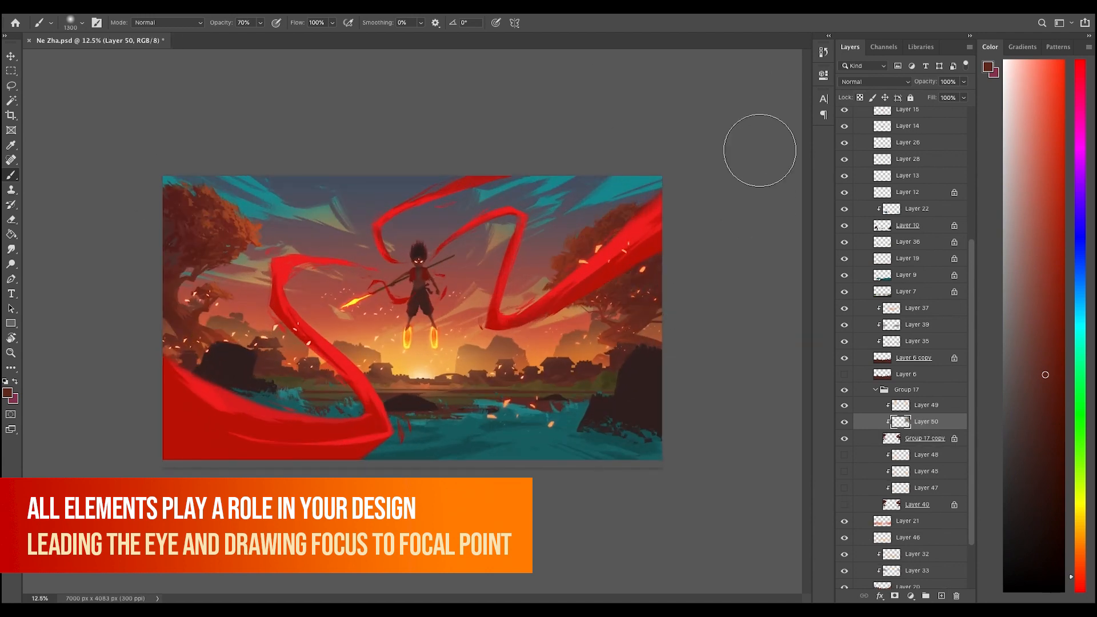
# - Shade the left canopy with sampled dark reds using the large soft brush at reduced opacity, undoing unwanted strokes
pyautogui.keyDown('alt'); pyautogui.click(681, 345); pyautogui.keyUp('alt')
pyautogui.moveTo(224, 171)
pyautogui.mouseDown()
pyautogui.moveTo(218, 209)
pyautogui.moveTo(172, 204)
pyautogui.moveTo(208, 226)
pyautogui.mouseUp()
pyautogui.keyDown('super'); pyautogui.click(680, 345); pyautogui.keyUp('super')
pyautogui.press('5')
pyautogui.keyDown('alt'); pyautogui.click(676, 323); pyautogui.keyUp('alt')
pyautogui.keyDown('super'); pyautogui.click(677, 328); pyautogui.keyUp('super')
pyautogui.keyDown('alt'); pyautogui.click(678, 336); pyautogui.keyUp('alt')
pyautogui.keyDown('super'); pyautogui.click(677, 336); pyautogui.keyUp('super')
pyautogui.hotkey('ctrl', 'z')
pyautogui.keyDown('alt'); pyautogui.click(652, 324); pyautogui.keyUp('alt')
pyautogui.keyDown('super'); pyautogui.click(652, 324); pyautogui.keyUp('super')
pyautogui.hotkey('ctrl', 'z')
pyautogui.press('5')
pyautogui.press('5')
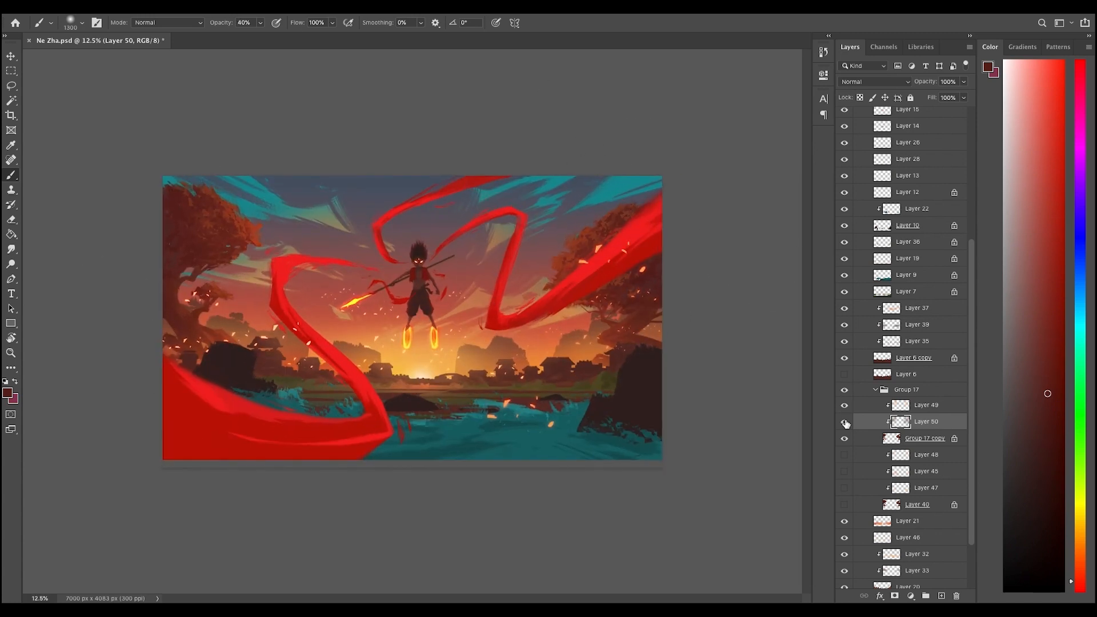
# - On the Overlay layer, glaze light orange sampled from the sunset over the left canopy at 20% opacity
pyautogui.press('super+minus')
pyautogui.press('super+equal')
pyautogui.click(931, 406)
pyautogui.keyDown('alt'); pyautogui.click(497, 349); pyautogui.keyUp('alt')
pyautogui.press('2')
pyautogui.moveTo(231, 229); pyautogui.dragTo(208, 260)
pyautogui.press('super+minus')
pyautogui.press('super+equal')
pyautogui.press('super+minus')
pyautogui.press('super+equal')
# - Add a Hue/Saturation adjustment clipped to the merged tree layer and adjust its settings
pyautogui.click(926, 439)
pyautogui.click(911, 597)
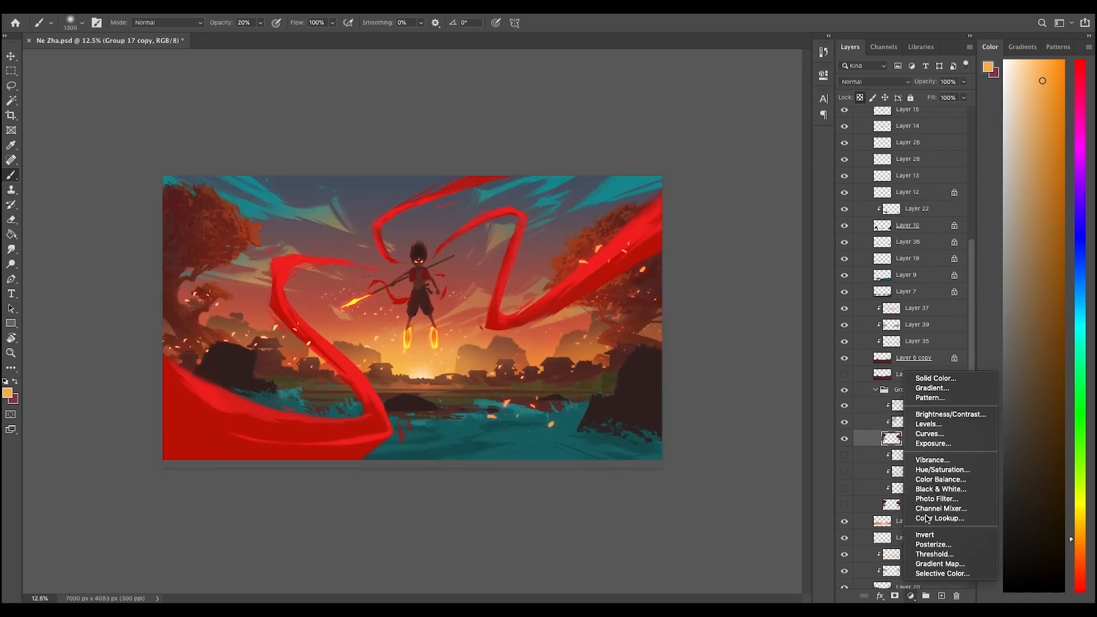
pyautogui.click(942, 470)
pyautogui.click(776, 265)
pyautogui.click(775, 265)
pyautogui.press('super+minus')
pyautogui.click(792, 71)
# - Adjust the opacity of the dark red shading layer and the Hue/Saturation adjustment while checking the whole image
pyautogui.click(926, 422)
pyautogui.click(926, 82)
pyautogui.click(948, 438)
pyautogui.moveTo(927, 82); pyautogui.dragTo(910, 94)
pyautogui.press('super+equal')
pyautogui.press('super+z')
pyautogui.press('super+minus')
pyautogui.press('super+equal')
# - Scatter dark red leaves around the trees on a new layer with a speckled brush at 400 px and 100% opacity
pyautogui.rightClick(492, 248)
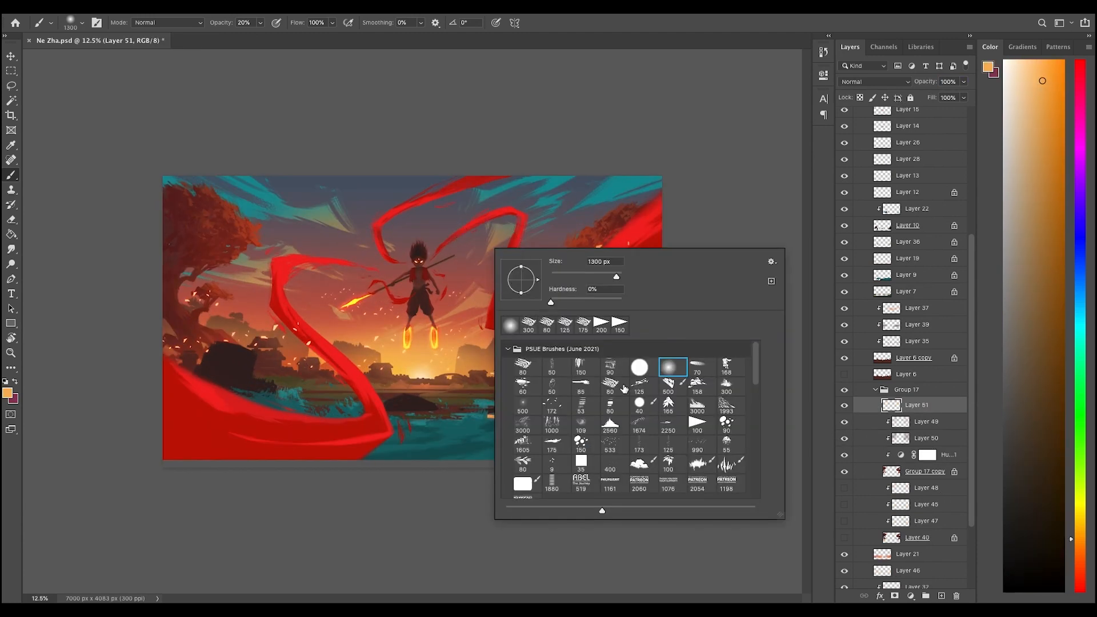
pyautogui.press('Escape')
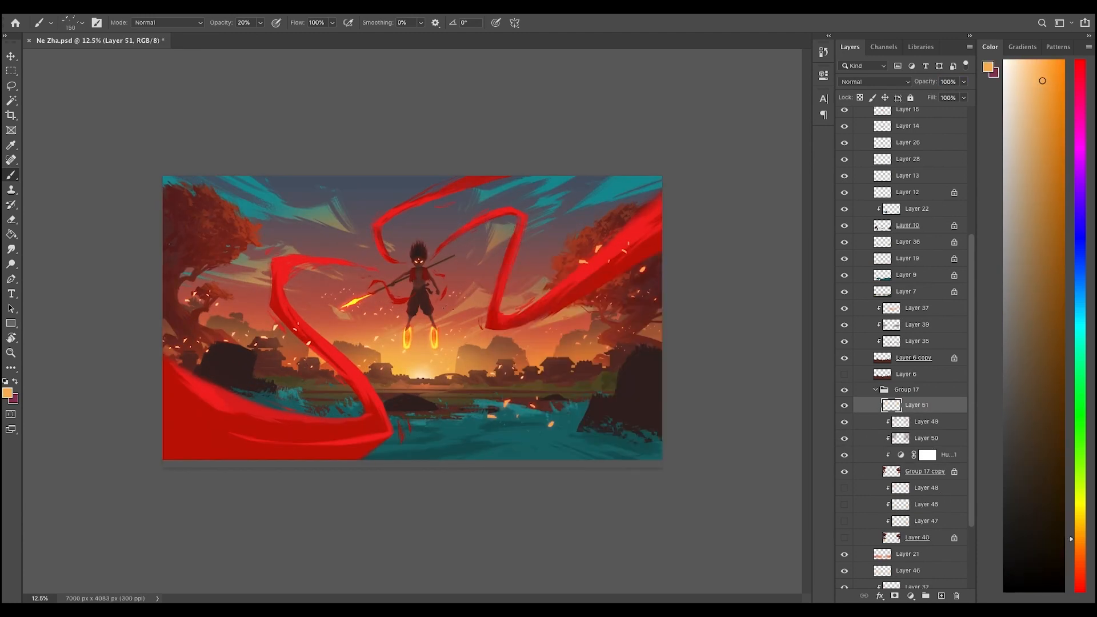
pyautogui.keyDown('alt'); pyautogui.click(217, 238); pyautogui.keyUp('alt')
pyautogui.press(']')
pyautogui.press('super+equal')
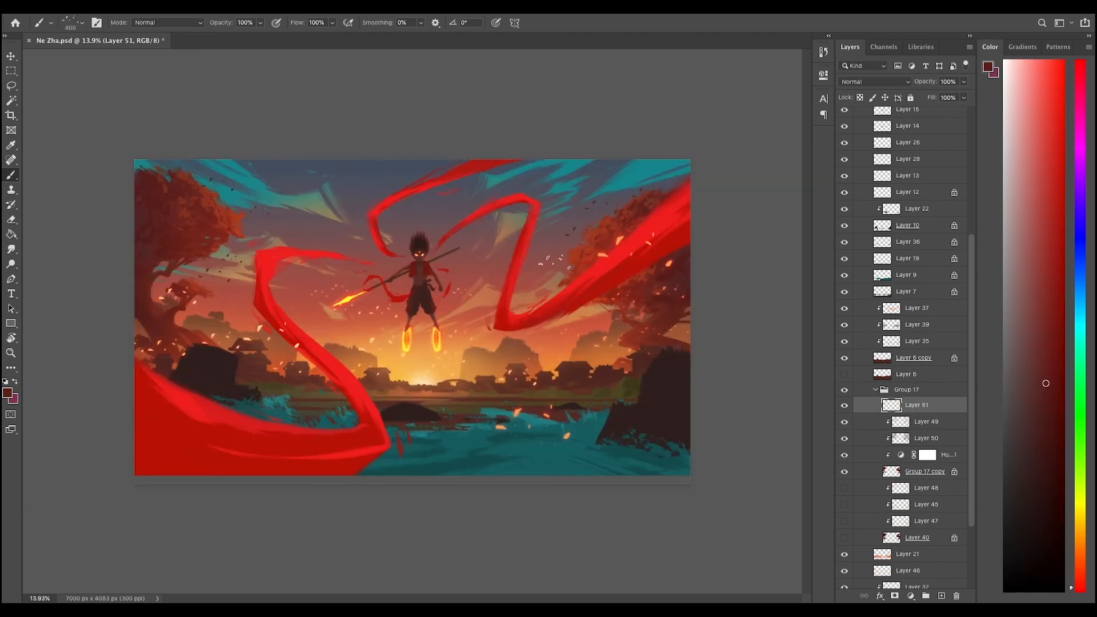
# - Refine the scattered leaves and add more around the canopies with the speckled brush at 500 px
pyautogui.press('l')
pyautogui.scroll(-2, 480, 263)
pyautogui.scroll(3, 481, 263)
pyautogui.scroll(-3, 480, 263)
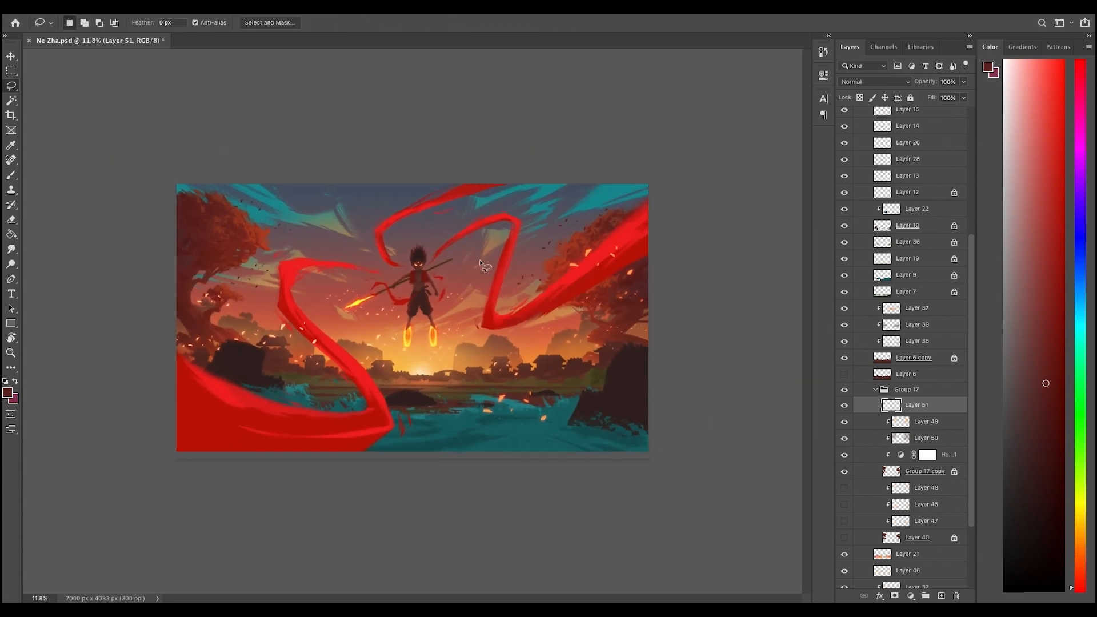
pyautogui.scroll(1, 480, 263)
pyautogui.press('b')
pyautogui.scroll(2, 576, 325)
pyautogui.press(']')
pyautogui.press(']')
pyautogui.scroll(-10, 566, 235)
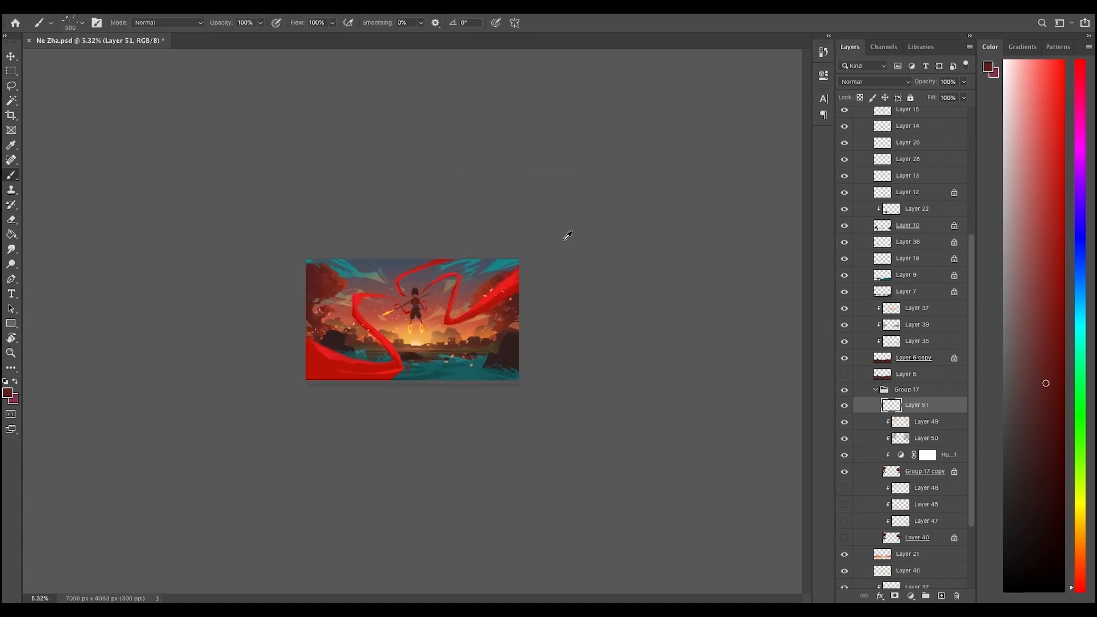
pyautogui.scroll(10, 615, 223)
# - Set the opacity of the dark red shading layer, Layer 50, to 71%
pyautogui.click(922, 439)
pyautogui.moveTo(932, 83); pyautogui.dragTo(923, 84)
pyautogui.scroll(-2, 743, 371)
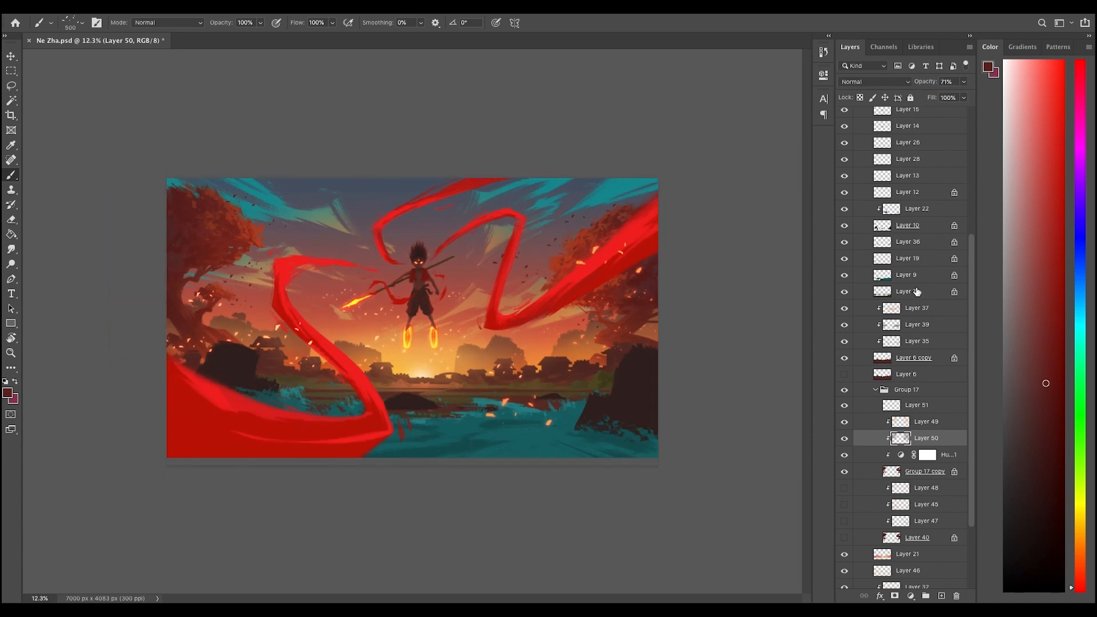
# - Compare the illustration with an upper layer and the tree group switched on and off, at several magnifications
pyautogui.scroll(5, 918, 292)
pyautogui.click(845, 131)
pyautogui.click(845, 131)
pyautogui.scroll(-3, 897, 275)
pyautogui.scroll(-2, 898, 275)
pyautogui.scroll(5, 600, 320)
pyautogui.scroll(-4, 600, 320)
pyautogui.click(876, 469)
pyautogui.click(844, 469)
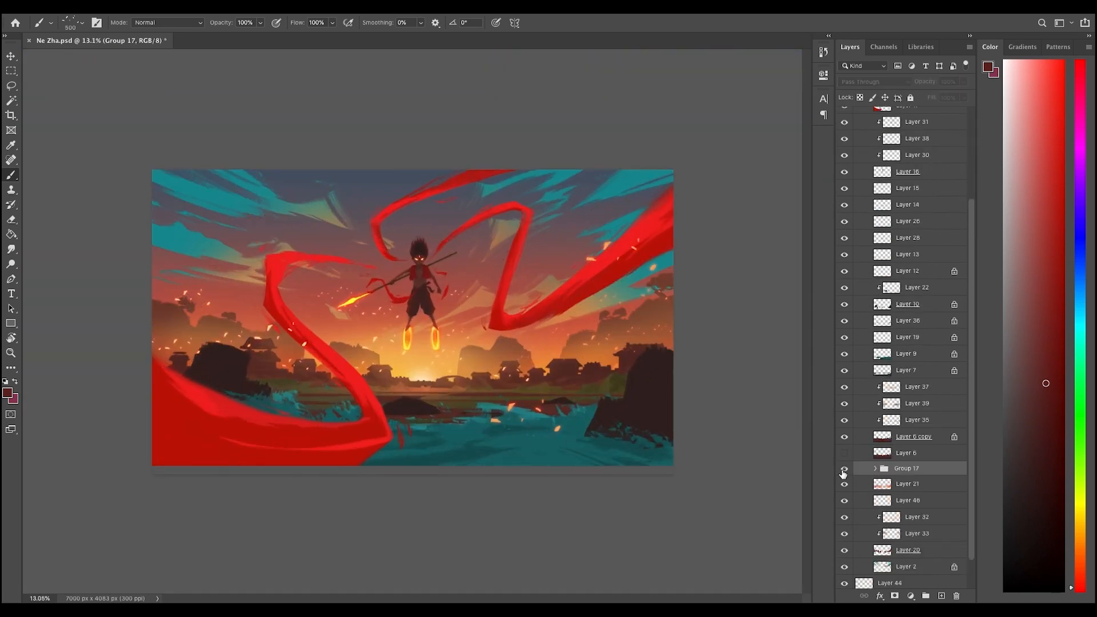
pyautogui.click(844, 469)
pyautogui.scroll(-6, 486, 315)
pyautogui.scroll(6, 468, 312)
# - Unlock Layer 7's transparent pixels, rotate the view along the riverbank and choose textured tips for the eraser and brush
pyautogui.press('v')
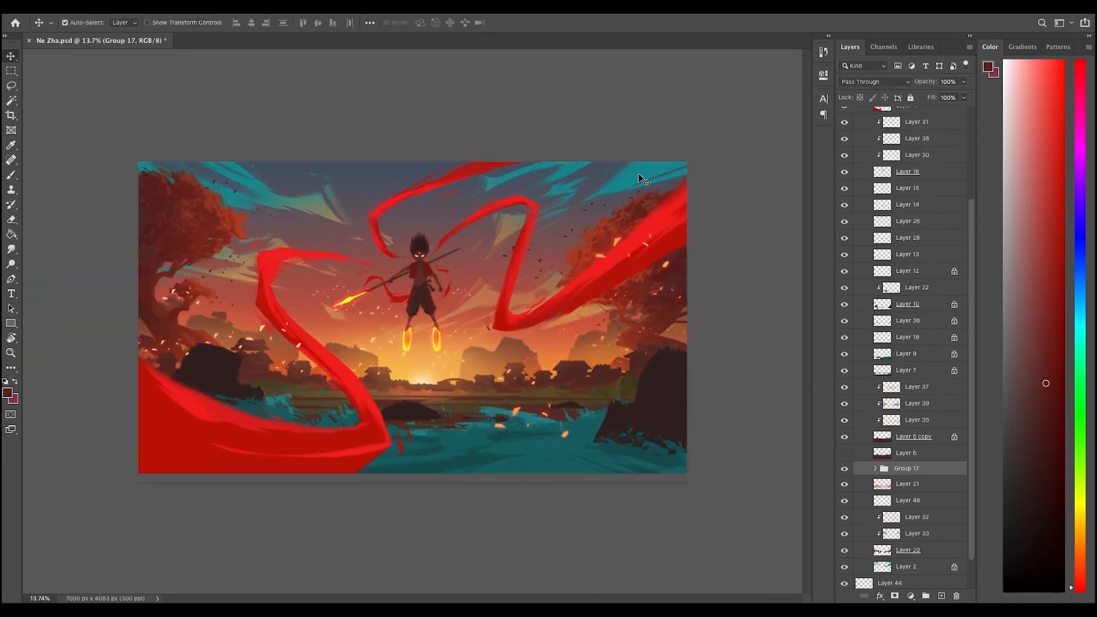
pyautogui.click(883, 321)
pyautogui.click(892, 371)
pyautogui.click(954, 372)
pyautogui.press('e')
pyautogui.scroll(4, 473, 355)
pyautogui.press('r')
pyautogui.moveTo(574, 408); pyautogui.dragTo(591, 282)
pyautogui.rightClick(593, 281)
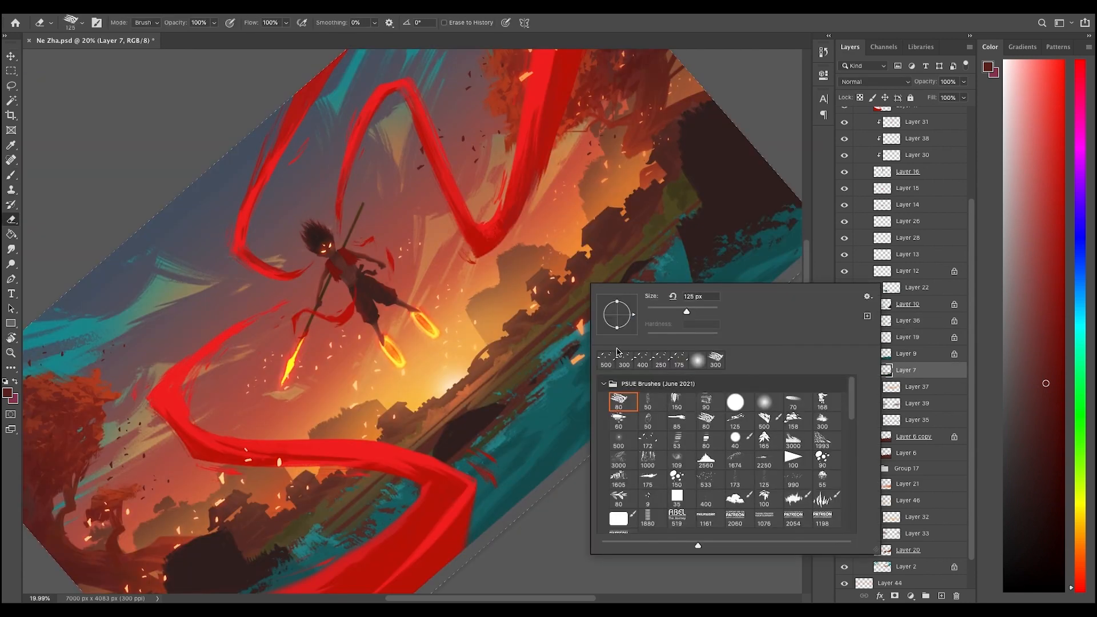
pyautogui.press('Escape')
pyautogui.press('b')
pyautogui.rightClick(613, 331)
pyautogui.press('Escape')
pyautogui.press('e')
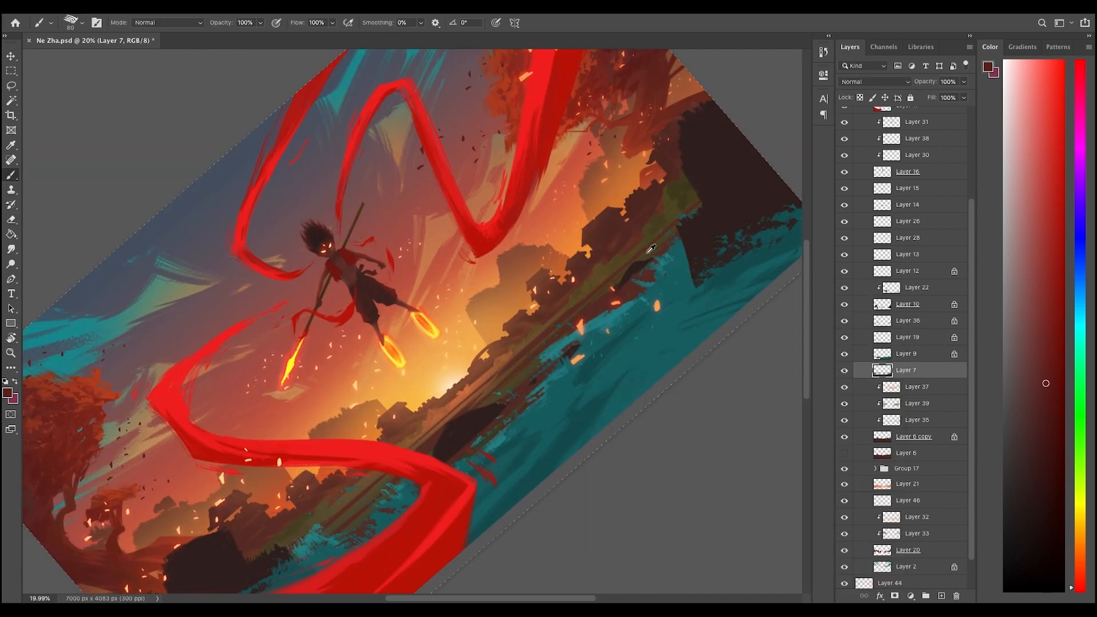
# - Sample dark olive and refine the riverbank foliage on Layer 7 with brush and eraser, then reset the view rotation
pyautogui.keyDown('alt'); pyautogui.click(601, 281); pyautogui.keyUp('alt')
pyautogui.press('b')
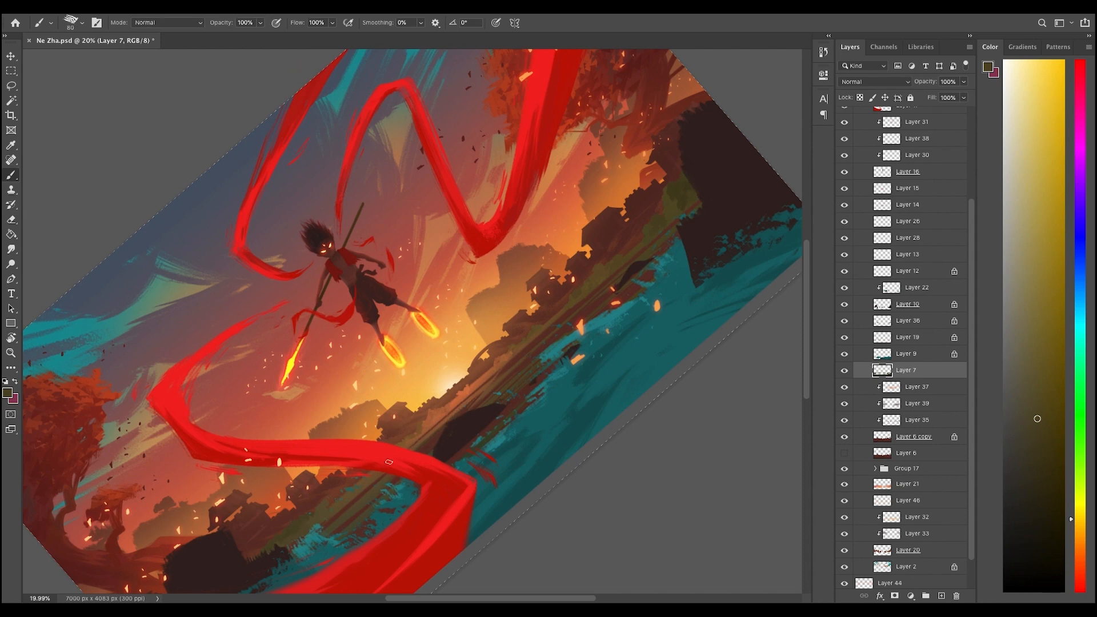
pyautogui.press('e')
pyautogui.press('b')
pyautogui.press('r')
pyautogui.press('Escape')
pyautogui.press('super+minus')
pyautogui.press('super+minus')
pyautogui.press('super+equal')
pyautogui.press('super+minus')
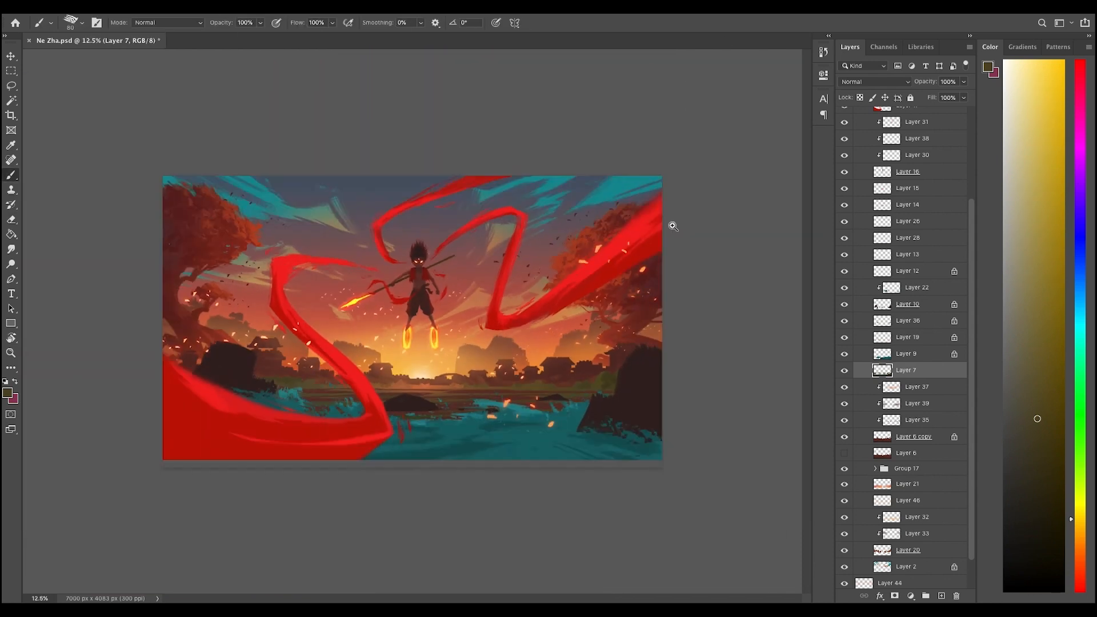
# - Add a clipped layer above Layer 50 and shade the trees with sampled dark red using a 500 px soft brush at 20%
pyautogui.press('super+equal')
pyautogui.keyDown('super'); pyautogui.click(707, 268); pyautogui.keyUp('super')
pyautogui.click(941, 597)
pyautogui.press('b')
pyautogui.rightClick(703, 341)
pyautogui.press('Return')
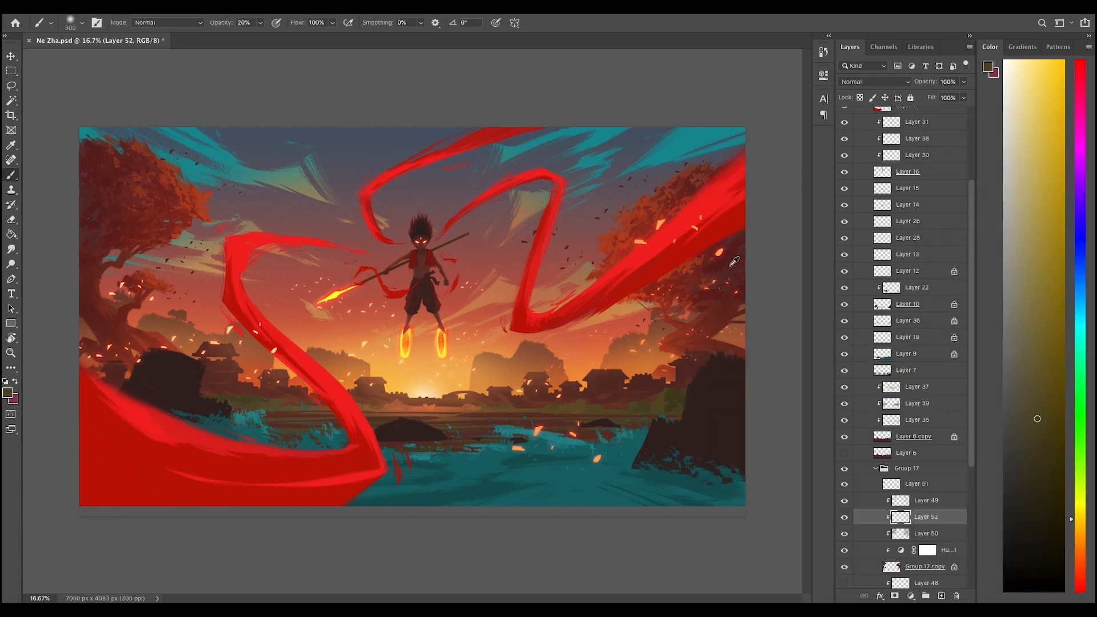
pyautogui.keyDown('alt'); pyautogui.click(730, 267); pyautogui.keyUp('alt')
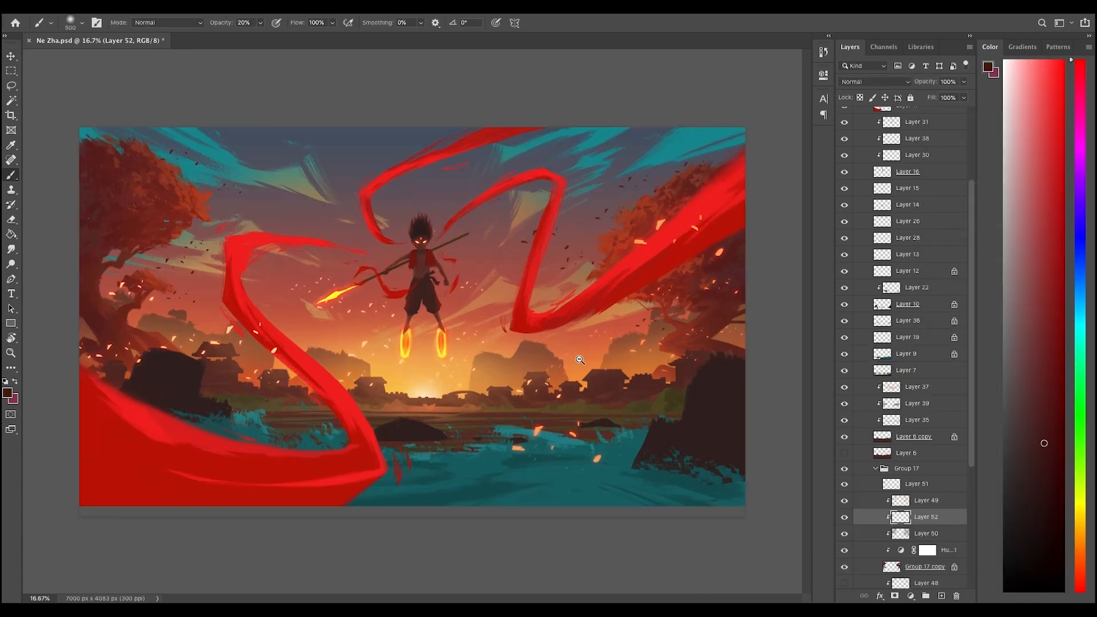
pyautogui.press('super+minus')
pyautogui.press('super+equal')
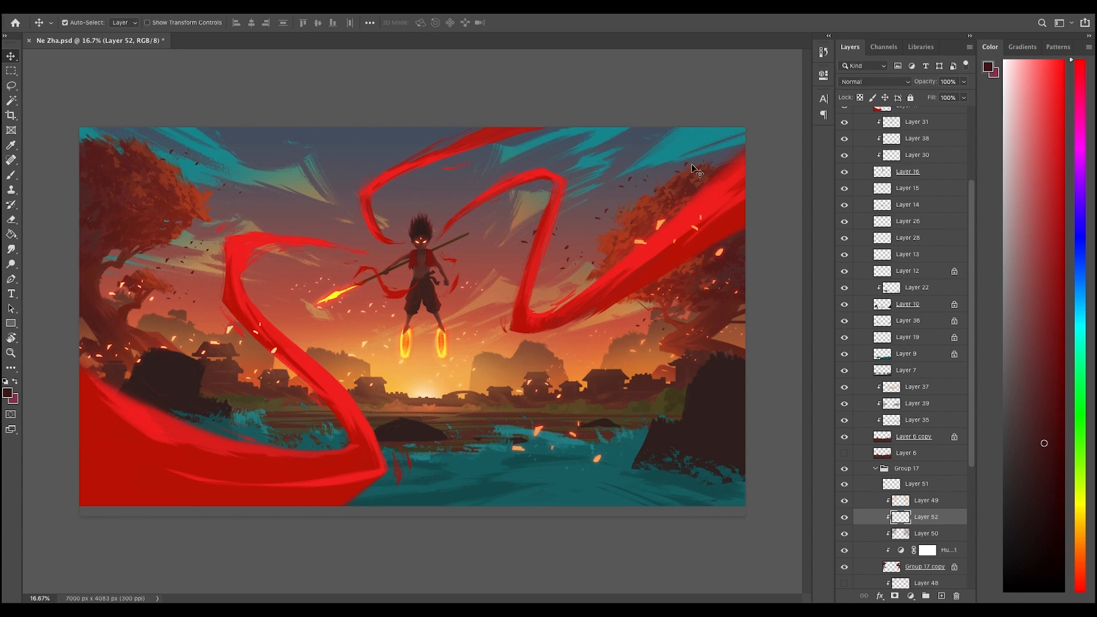
# - Unlock the rock layer, Layer 10, sample its dark brown and reshape the top edge of the right rock
pyautogui.keyDown('super'); pyautogui.click(665, 351); pyautogui.keyUp('super')
pyautogui.press('e')
pyautogui.press('b')
pyautogui.keyDown('alt'); pyautogui.click(700, 372); pyautogui.keyUp('alt')
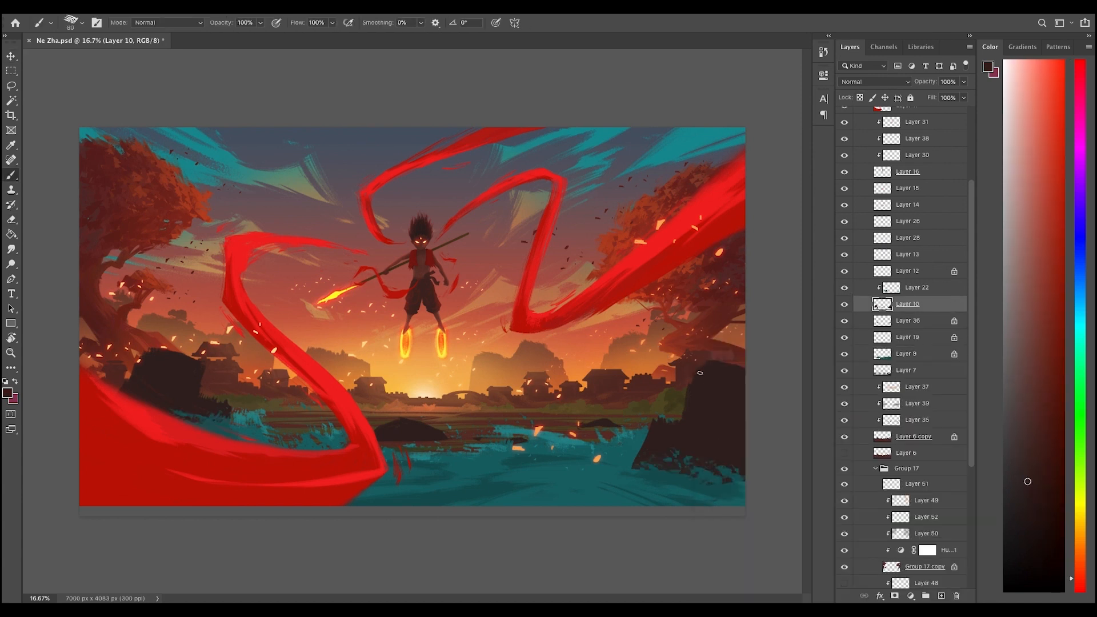
pyautogui.moveTo(722, 363); pyautogui.dragTo(743, 360)
pyautogui.press('e')
pyautogui.press('b')
# - Extend the right rock's left slope down to the water, refining its edge with brush and eraser
pyautogui.moveTo(688, 384); pyautogui.dragTo(630, 465)
pyautogui.press('e')
pyautogui.press('b')
pyautogui.moveTo(674, 414); pyautogui.dragTo(656, 423)
pyautogui.press('e')
pyautogui.press('b')
pyautogui.press('e')
pyautogui.press('b')
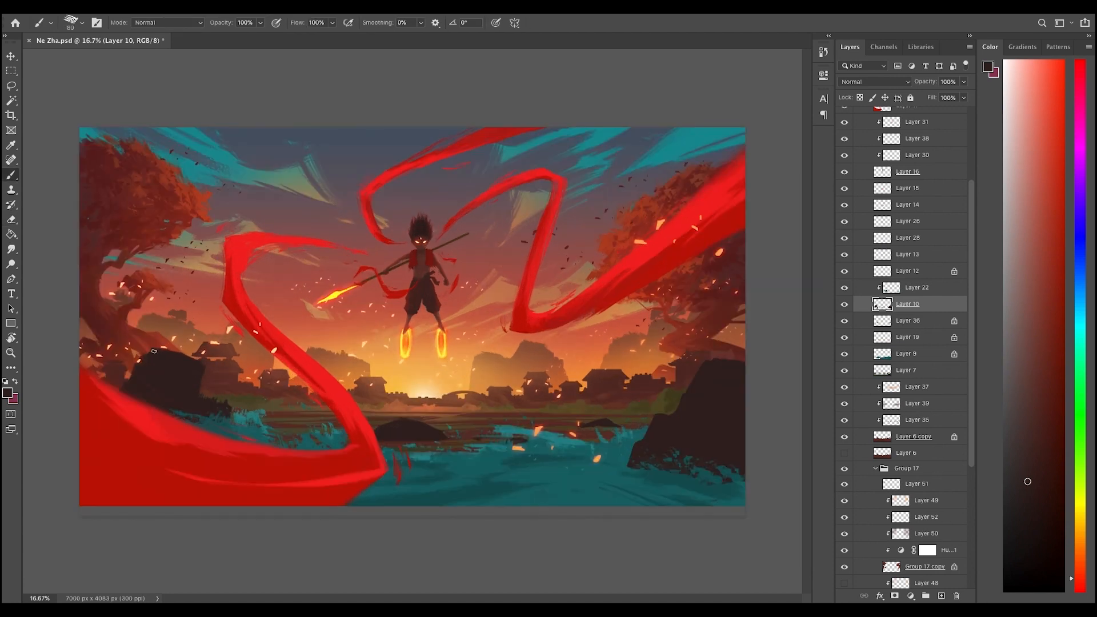
# - Reshape the right side of the left rock by alternating the textured brush and eraser
pyautogui.press('e')
pyautogui.press('b')
pyautogui.moveTo(188, 354)
pyautogui.mouseDown()
pyautogui.moveTo(206, 366)
pyautogui.moveTo(199, 402)
pyautogui.mouseUp()
pyautogui.press('e')
pyautogui.press('b')
pyautogui.press('e')
pyautogui.press('b')
# - Refine the top edge of the left rock with the textured brush and eraser
pyautogui.moveTo(151, 351)
pyautogui.mouseDown()
pyautogui.moveTo(135, 355)
pyautogui.moveTo(188, 347)
pyautogui.mouseUp()
pyautogui.press('e')
pyautogui.press('b')
pyautogui.press('e')
pyautogui.press('b')
pyautogui.press('e')
pyautogui.press('super+minus')
# - Lock Layer 10's transparent pixels, sample a muted brown from the riverbank, tint the small river rock and trim its edge
pyautogui.press('b')
pyautogui.press('/')
pyautogui.keyDown('alt'); pyautogui.click(386, 410); pyautogui.keyUp('alt')
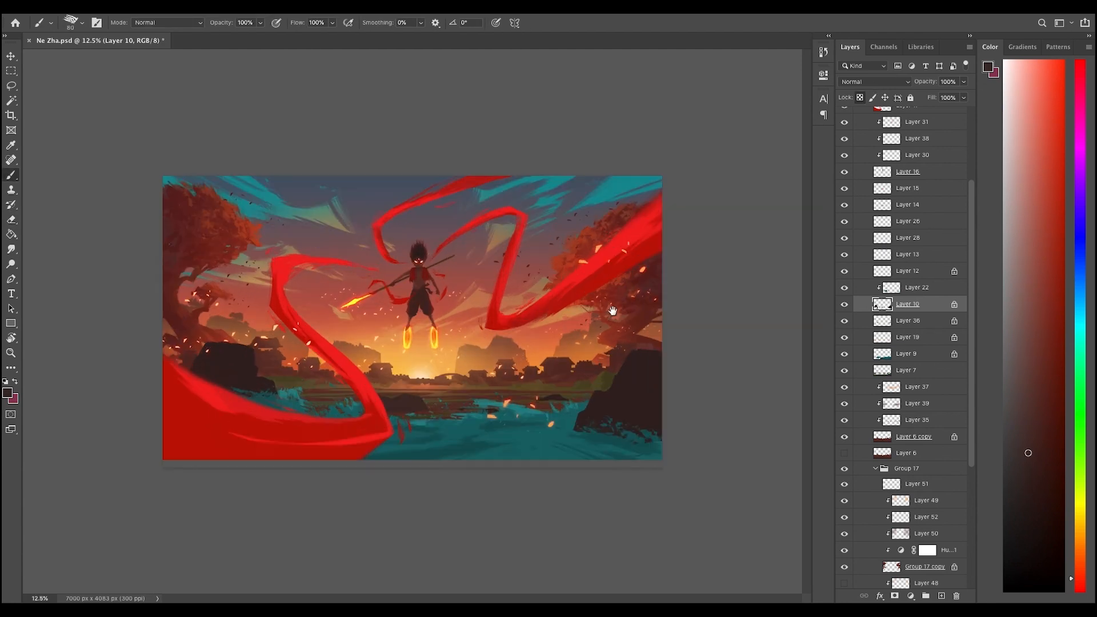
pyautogui.press('super+plus')
pyautogui.press('e')
pyautogui.press('super+minus')
pyautogui.press('super+plus')
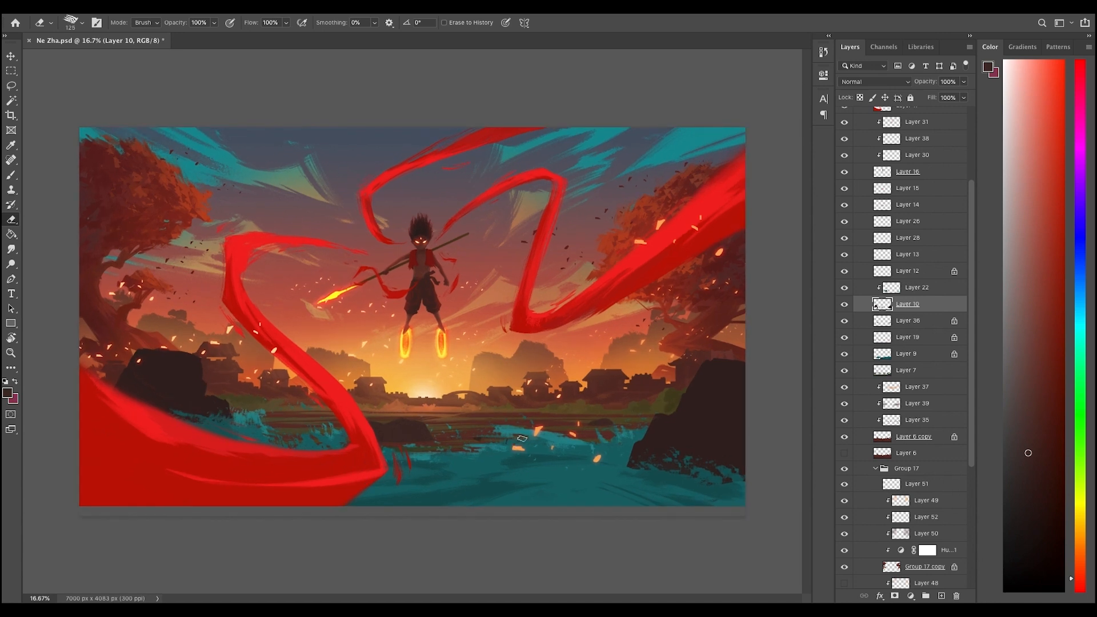
# - Remove the small dark rock standing in the middle of the river on Layer 10
pyautogui.press('b')
pyautogui.press('/')
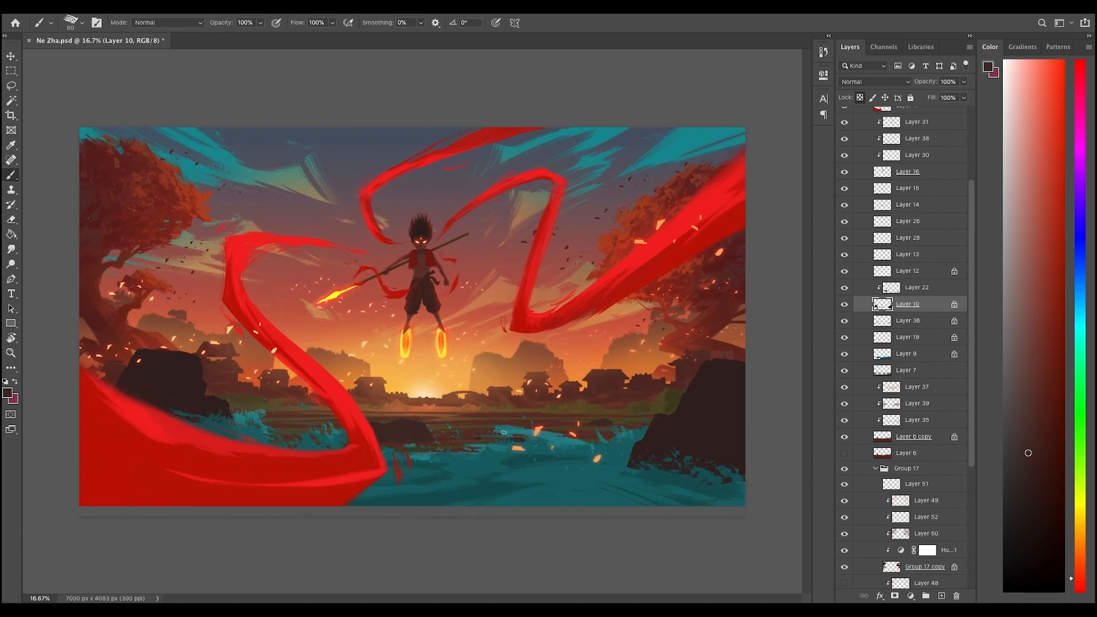
pyautogui.press('super+minus')
pyautogui.press('super+minus')
pyautogui.press('super+plus')
pyautogui.press('super+plus')
pyautogui.press('l')
pyautogui.press('super+minus')
pyautogui.press('super+plus')
pyautogui.press('b')
pyautogui.press('super+minus')
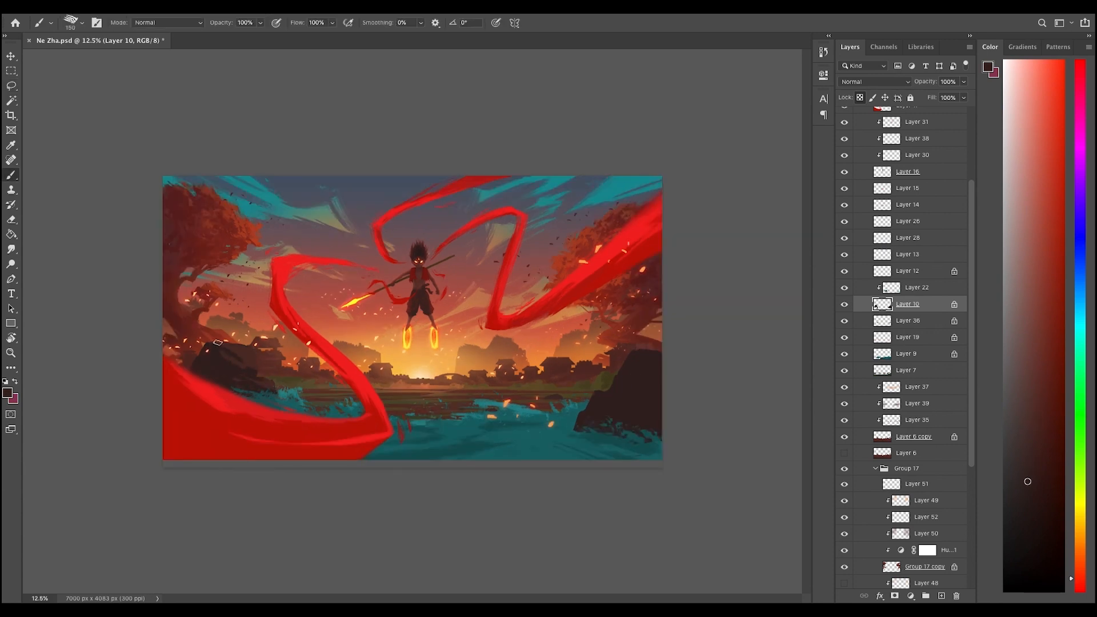
# - Shade the left rock's faces with an enlarged textured brush, using browns sampled from the rock
pyautogui.press('super+minus')
pyautogui.press('super+plus')
pyautogui.press(']')
pyautogui.press(']')
pyautogui.press(']')
pyautogui.press(']')
pyautogui.press(']')
pyautogui.keyDown('alt'); pyautogui.click(215, 356); pyautogui.keyUp('alt')
pyautogui.moveTo(240, 368); pyautogui.dragTo(220, 347)
pyautogui.keyDown('alt'); pyautogui.click(247, 357); pyautogui.keyUp('alt')
# - Brush lighter brown planes onto the right rock's left slope, sampling its dark tone to blend them
pyautogui.press('super+minus')
pyautogui.press('super+plus')
pyautogui.moveTo(634, 361); pyautogui.dragTo(614, 407)
pyautogui.keyDown('alt'); pyautogui.click(650, 402); pyautogui.keyUp('alt')
pyautogui.press('super+plus')
# - Unlock Layer 10's transparent pixels and paint small dark rocks along the riverbank, sampling nearby browns
pyautogui.press('e')
pyautogui.press('b')
pyautogui.press('e')
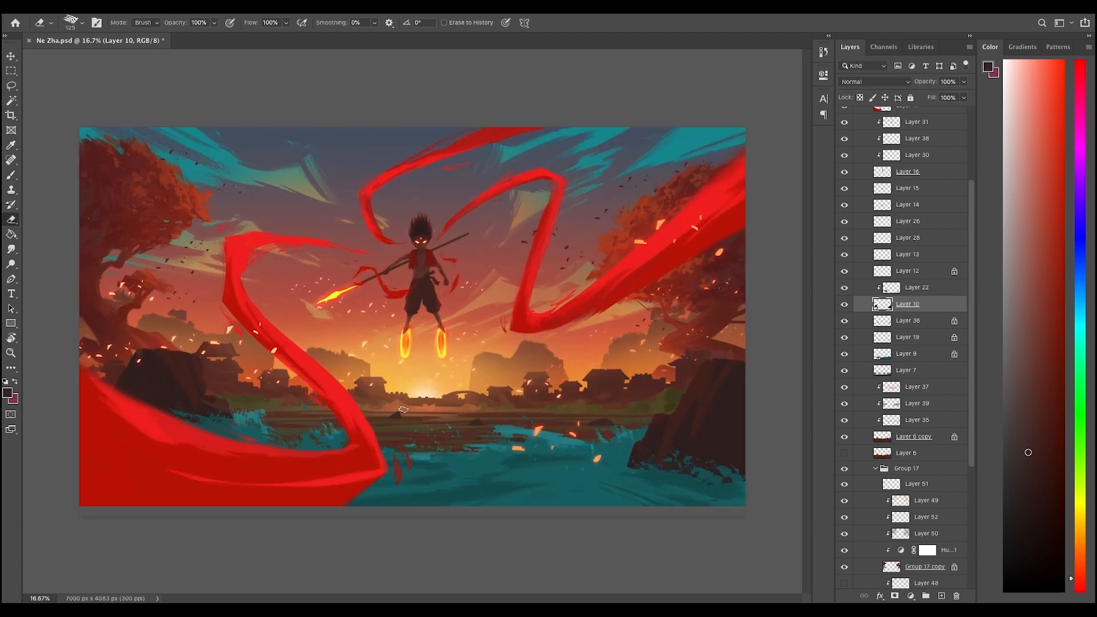
pyautogui.press('/')
pyautogui.press('b')
pyautogui.keyDown('alt'); pyautogui.click(429, 411); pyautogui.keyUp('alt')
pyautogui.press('super+minus')
pyautogui.press('super+plus')
pyautogui.press('super+plus')
pyautogui.press('/')
pyautogui.keyDown('alt'); pyautogui.click(454, 439); pyautogui.keyUp('alt')
# - Refine the small riverbank rocks by alternating the eraser and the textured brush with a sampled brown
pyautogui.press('e')
pyautogui.press('super+minus')
pyautogui.keyDown('super'); pyautogui.click(576, 386); pyautogui.keyUp('super')
pyautogui.press('b')
pyautogui.keyDown('alt'); pyautogui.click(429, 443); pyautogui.keyUp('alt')
pyautogui.moveTo(271, 455); pyautogui.dragTo(290, 453)
pyautogui.press('e')
pyautogui.press('super+minus')
pyautogui.press('super+minus')
pyautogui.keyDown('super'); pyautogui.click(671, 365); pyautogui.keyUp('super')
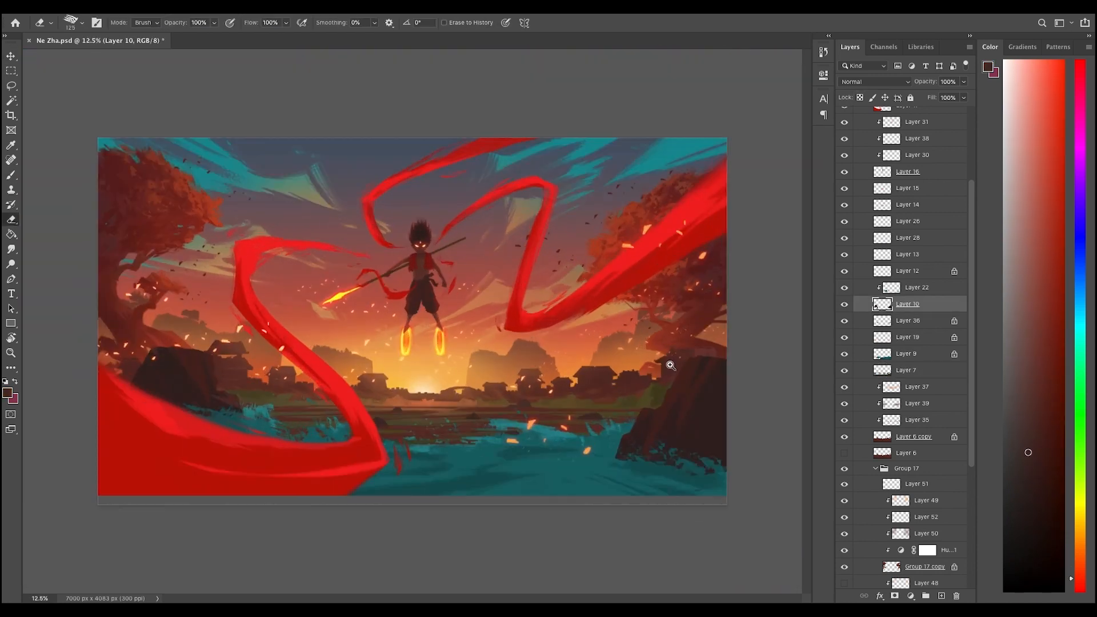
# - Compare the image with Layer 10 hidden and shown, and inspect the leaf layer, Layer 51, in Group 17
pyautogui.press('super+minus')
pyautogui.press('super+plus')
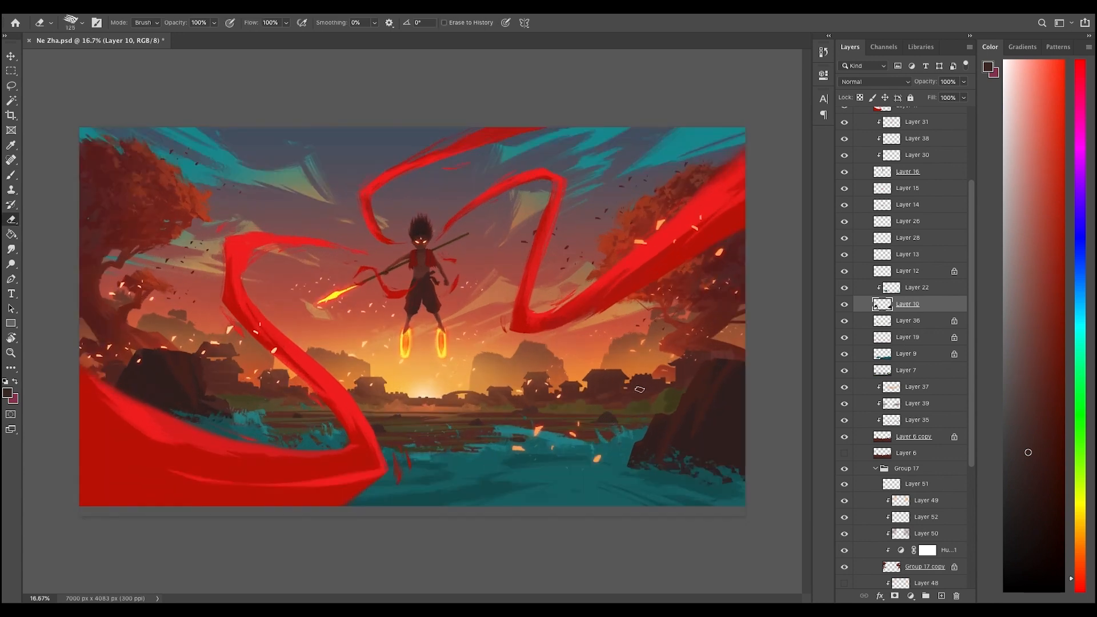
pyautogui.press('super+minus')
pyautogui.press('super+plus')
pyautogui.press('super+minus')
pyautogui.press('super+plus')
pyautogui.keyDown('super'); pyautogui.click(666, 163); pyautogui.keyUp('super')
pyautogui.keyDown('super'); pyautogui.click(715, 416); pyautogui.keyUp('super')
pyautogui.click(844, 115)
pyautogui.click(844, 114)
pyautogui.press('b')
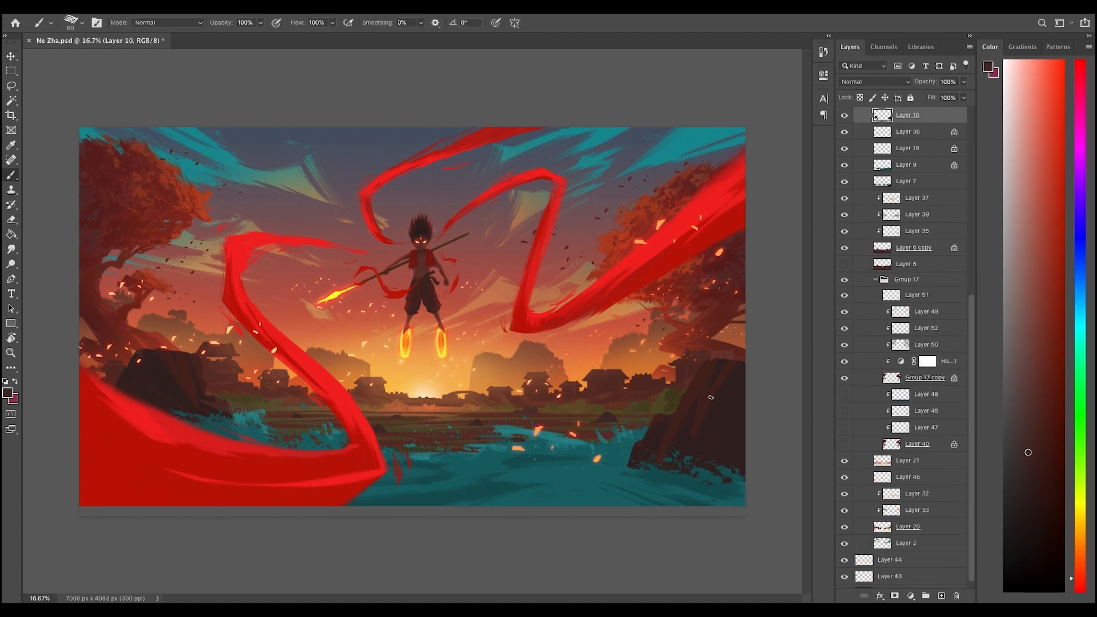
pyautogui.scroll(3, 876, 365)
pyautogui.click(875, 381)
pyautogui.keyDown('super'); pyautogui.click(677, 188); pyautogui.keyUp('super')
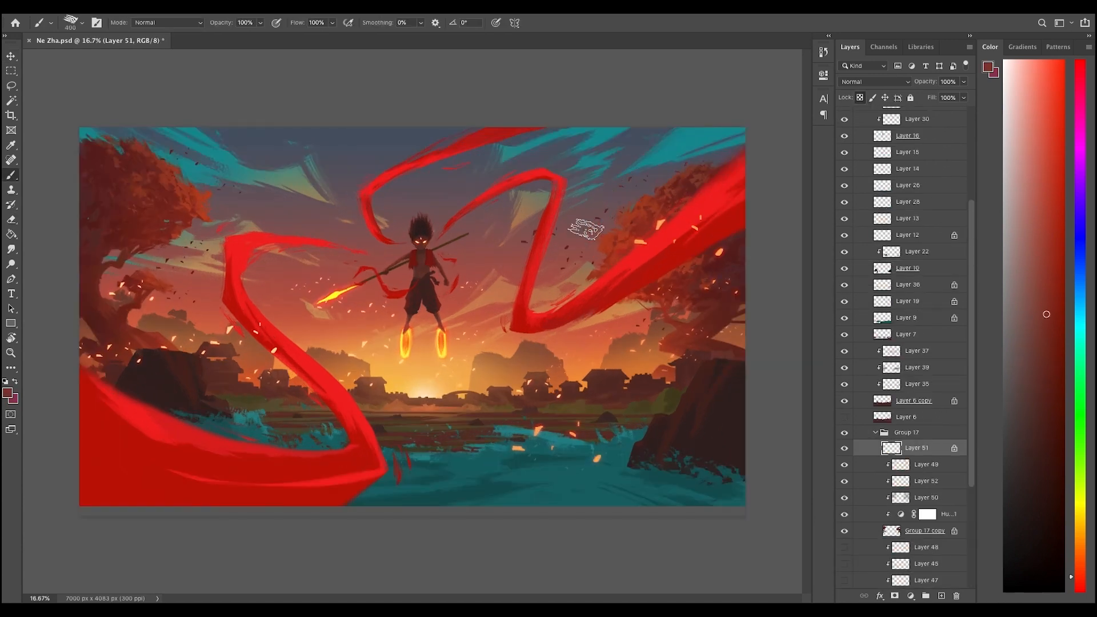
pyautogui.press('super+minus')
pyautogui.press('super+plus')
# - Add a layer above Layer 36 and brush a soft glow behind the rocks in sampled orange at 10% opacity
pyautogui.click(876, 433)
pyautogui.keyDown('super'); pyautogui.click(713, 389); pyautogui.keyUp('super')
pyautogui.click(926, 284)
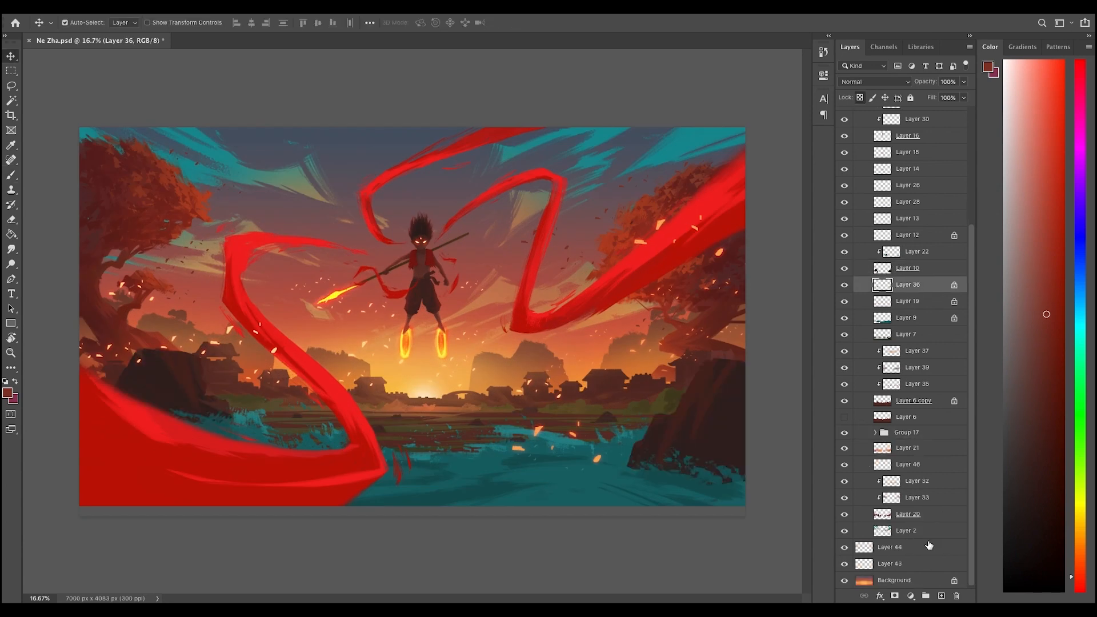
pyautogui.click(942, 597)
pyautogui.rightClick(644, 330)
pyautogui.keyDown('alt'); pyautogui.click(660, 328); pyautogui.keyUp('alt')
pyautogui.press('1')
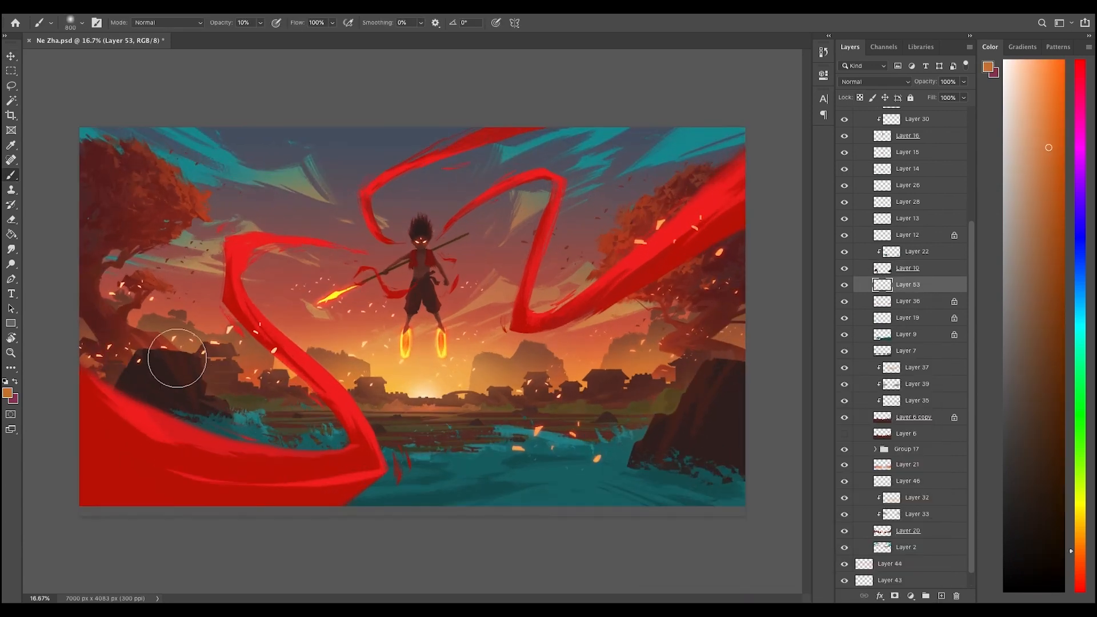
pyautogui.press('super+minus')
pyautogui.press('super+minus')
pyautogui.press('super+plus')
# - Soften the orange glow with the eraser at 30% opacity and toggle the glow layer to compare
pyautogui.press('e')
pyautogui.press('3')
pyautogui.click(845, 285)
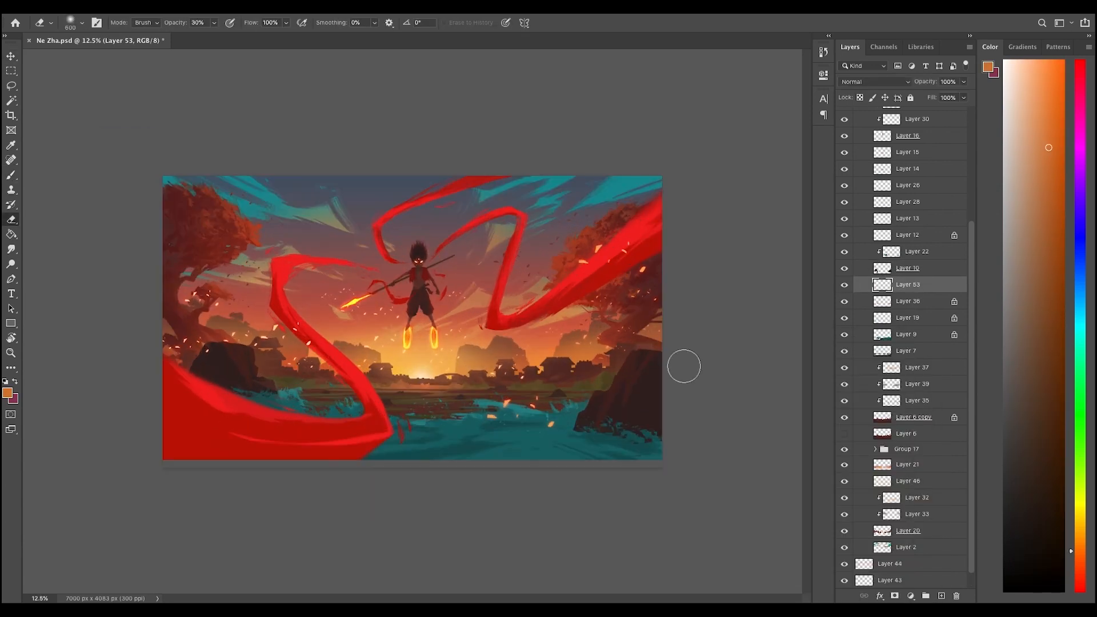
# - Lock Layer 10's transparent pixels again and deepen the rocks' shading with a sampled dark brown and the textured brush
pyautogui.press('super+plus')
pyautogui.keyDown('super'); pyautogui.click(723, 390); pyautogui.keyUp('super')
pyautogui.press('b')
pyautogui.keyDown('alt'); pyautogui.click(728, 380); pyautogui.keyUp('alt')
pyautogui.press('/')
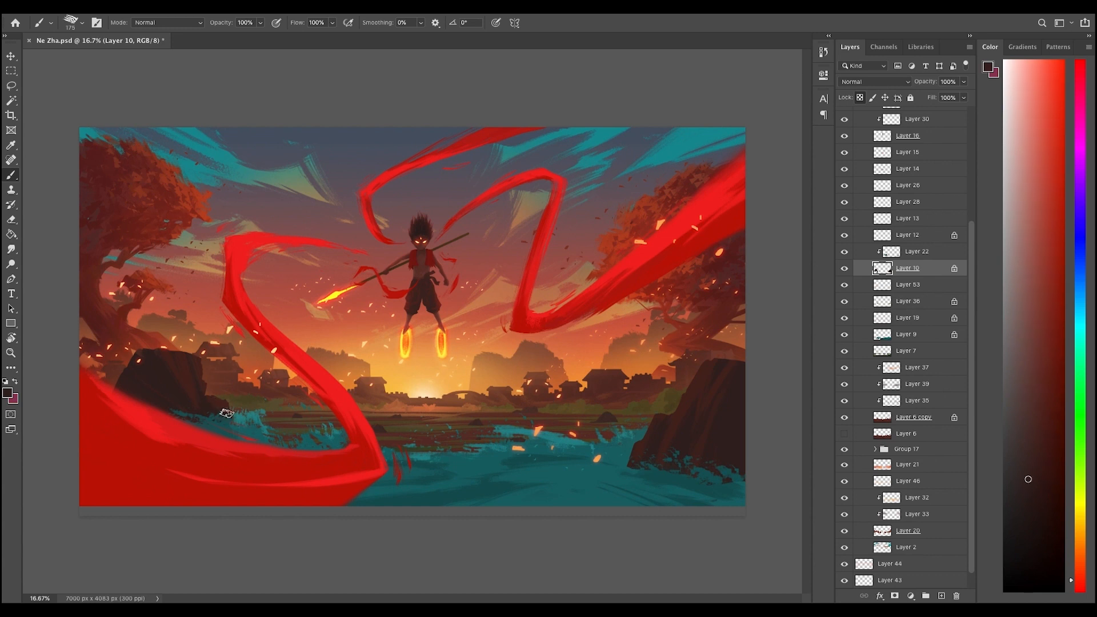
pyautogui.click(875, 450)
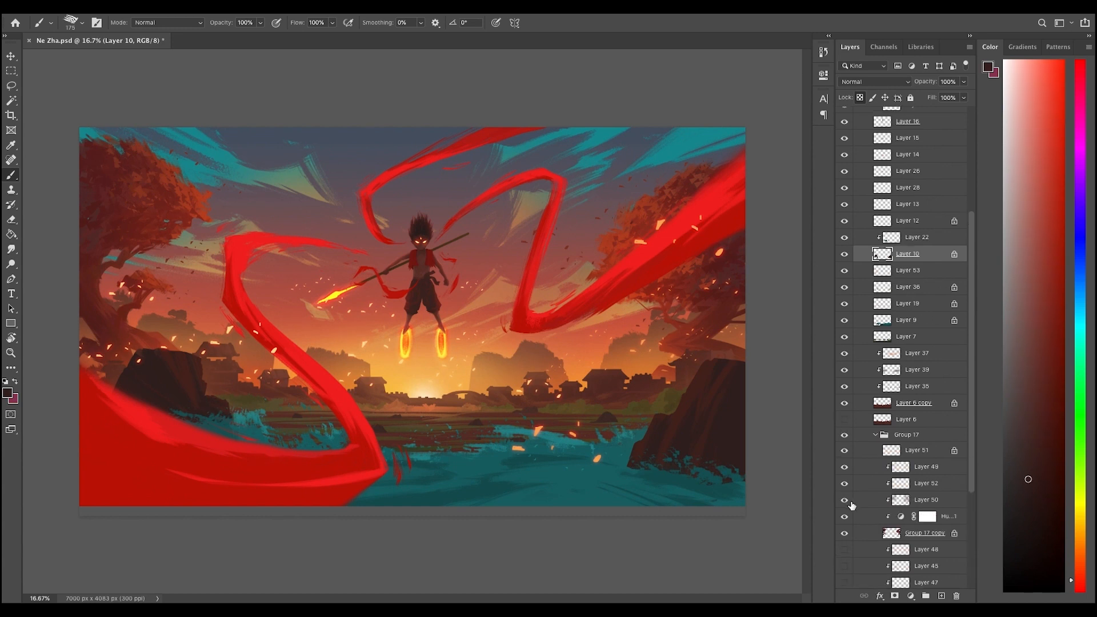
pyautogui.click(875, 435)
# - Flip the canvas horizontally to check the composition at a small scale, and flip it back
pyautogui.press('super+minus')
pyautogui.press('super+minus')
pyautogui.click(140, 8)
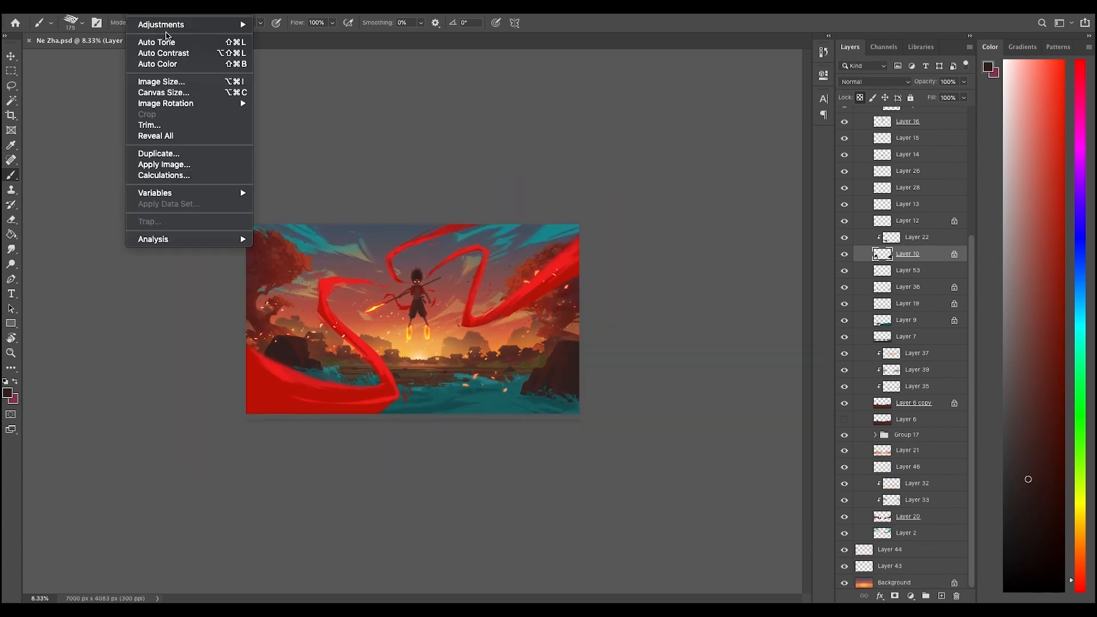
pyautogui.click(323, 153)
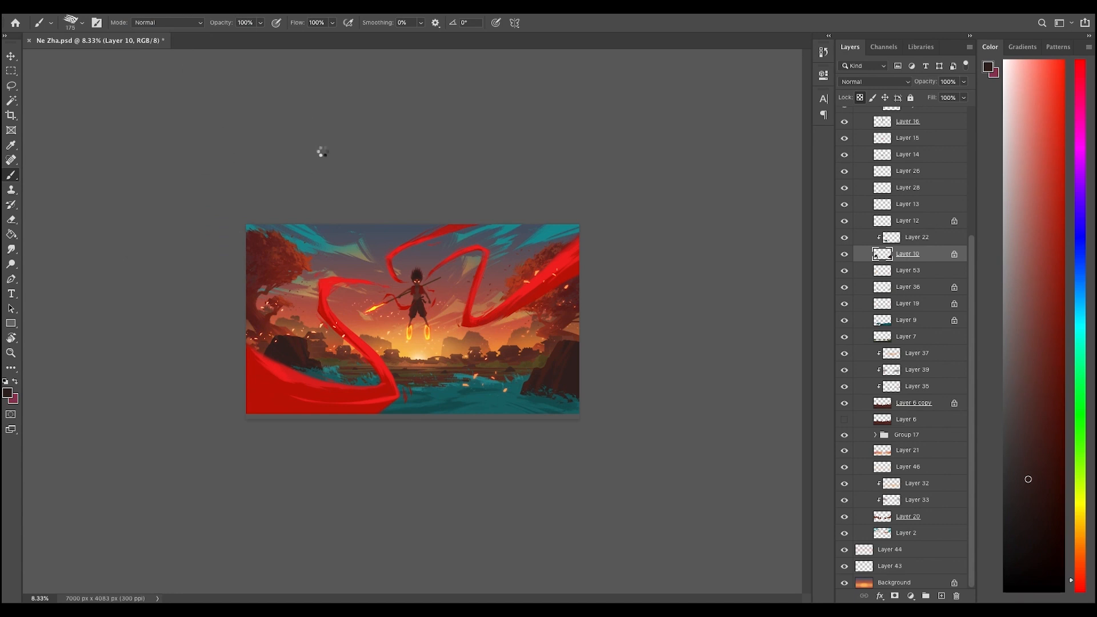
pyautogui.press('super+minus')
pyautogui.press('super+plus')
pyautogui.press('super+minus')
pyautogui.press('super+minus')
pyautogui.press('super+plus')
pyautogui.press('super+plus')
pyautogui.press('super+minus')
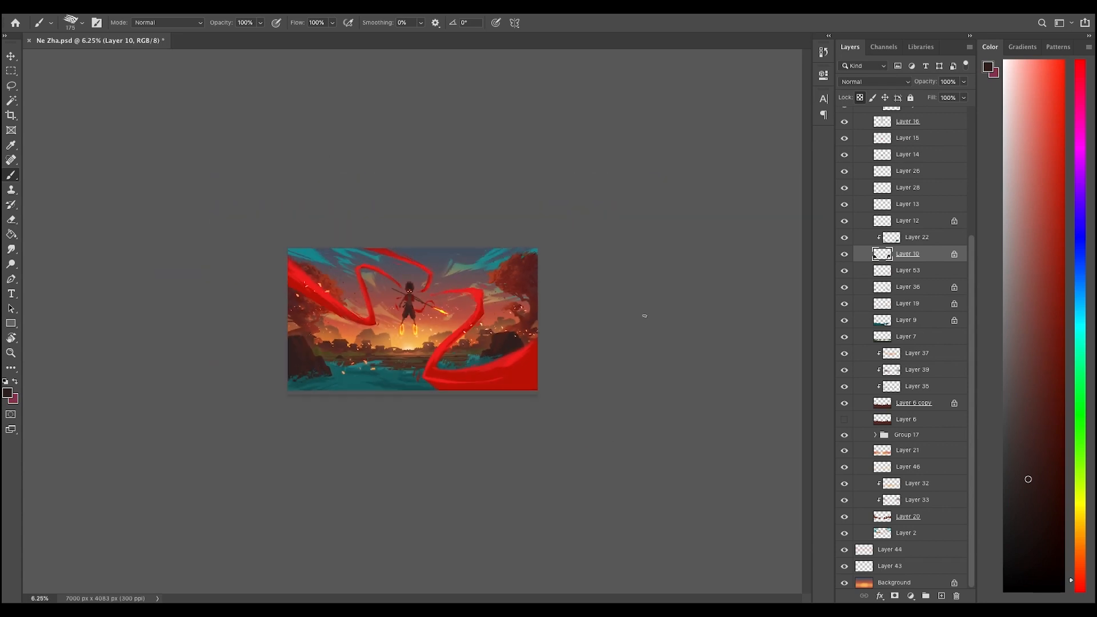
pyautogui.press('super+minus')
pyautogui.press('super+shift+h')
# - Try selecting the left tree from Group 17 copy and repositioning a selected piece of artwork with Free Transform
pyautogui.press('super+plus')
pyautogui.press('super+plus')
pyautogui.press('super+plus')
pyautogui.keyDown('super'); pyautogui.click(613, 322); pyautogui.keyUp('super')
pyautogui.click(928, 86)
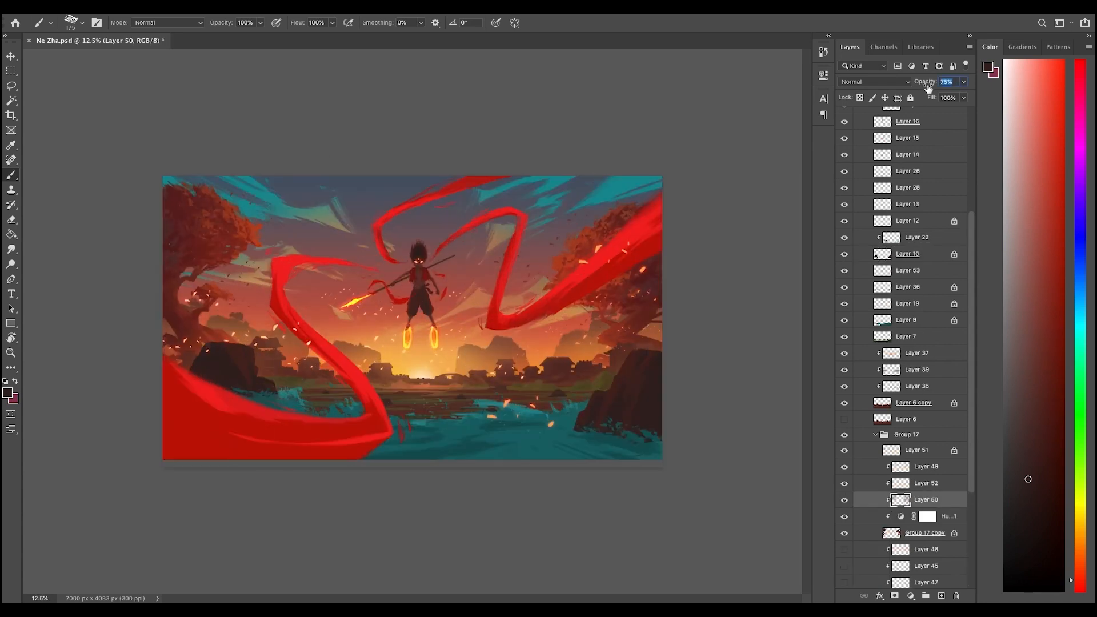
pyautogui.click(918, 532)
pyautogui.press('m')
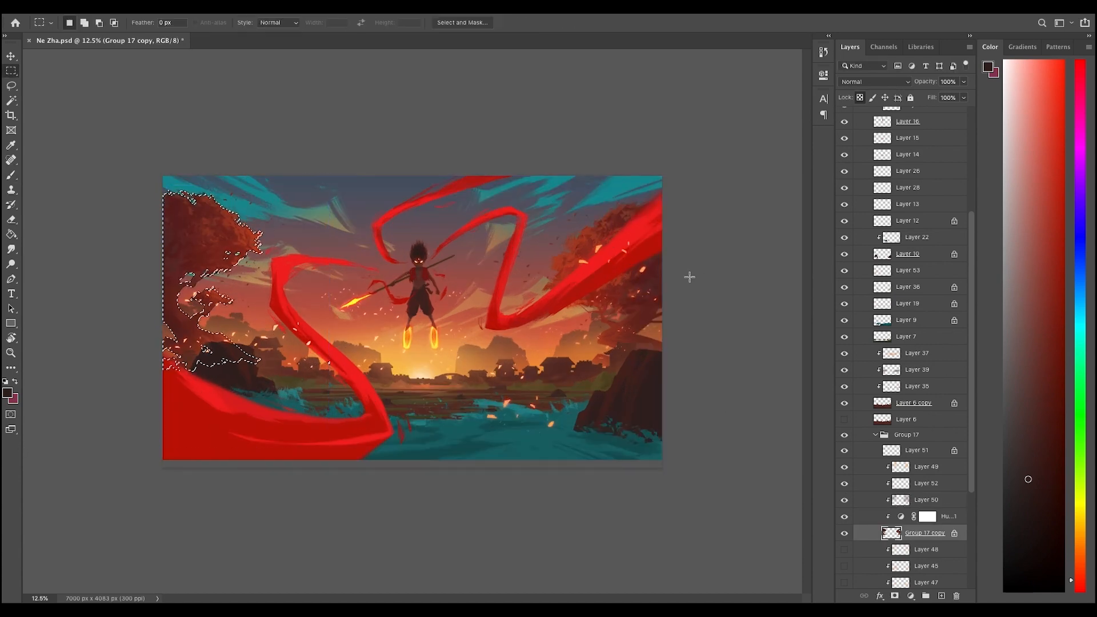
pyautogui.keyDown('super'); pyautogui.click(423, 199); pyautogui.keyUp('super')
pyautogui.press('l')
pyautogui.press('super+t')
pyautogui.moveTo(507, 184)
pyautogui.mouseDown()
pyautogui.moveTo(439, 245)
pyautogui.moveTo(344, 229)
pyautogui.mouseUp()
pyautogui.press('Return')
pyautogui.press('super+d')
# - Try the eraser around the right tree and undo the last three changes
pyautogui.keyDown('alt'); pyautogui.click(556, 304); pyautogui.keyUp('alt')
pyautogui.press('e')
pyautogui.keyDown('alt'); pyautogui.click(602, 308); pyautogui.keyUp('alt')
pyautogui.keyDown('super'); pyautogui.click(595, 319); pyautogui.keyUp('super')
pyautogui.press('super+z')
pyautogui.press('super+z')
pyautogui.press('super+z')
pyautogui.keyDown('super'); pyautogui.click(595, 316); pyautogui.keyUp('super')
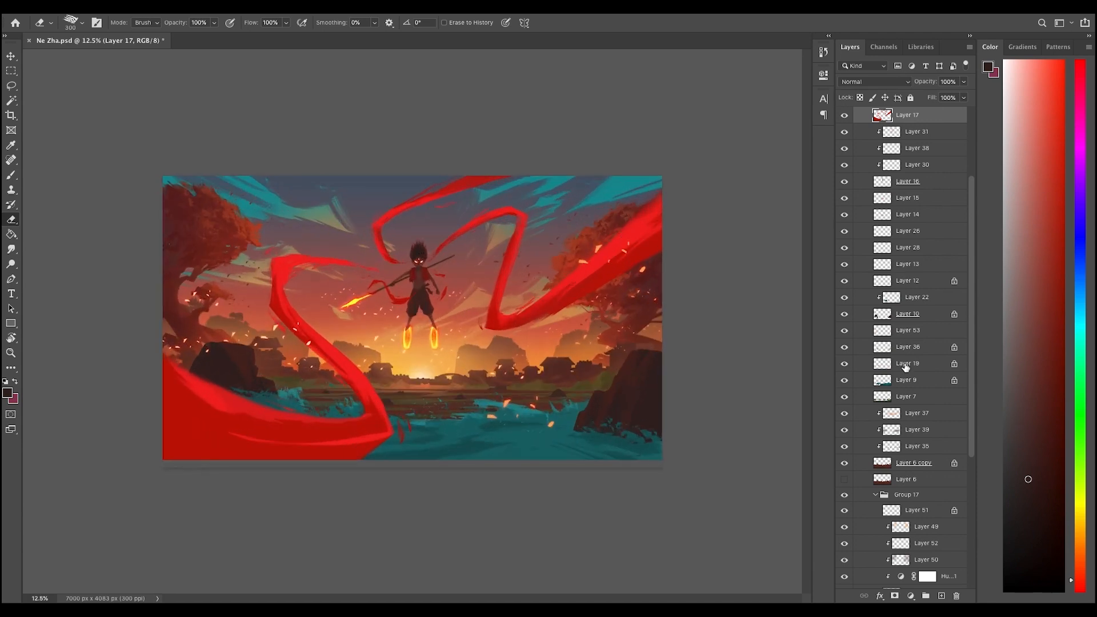
# - Unlock Layer 51's transparent pixels and scatter leaves near the left tree with a leaf-scatter brush in a sampled dark red
pyautogui.click(918, 510)
pyautogui.press('/')
pyautogui.press('b')
pyautogui.rightClick(318, 212)
pyautogui.doubleClick(465, 444)
pyautogui.keyDown('super'); pyautogui.click(291, 250); pyautogui.keyUp('super')
pyautogui.keyDown('alt'); pyautogui.click(198, 97); pyautogui.keyUp('alt')
pyautogui.keyDown('alt'); pyautogui.click(254, 175); pyautogui.keyUp('alt')
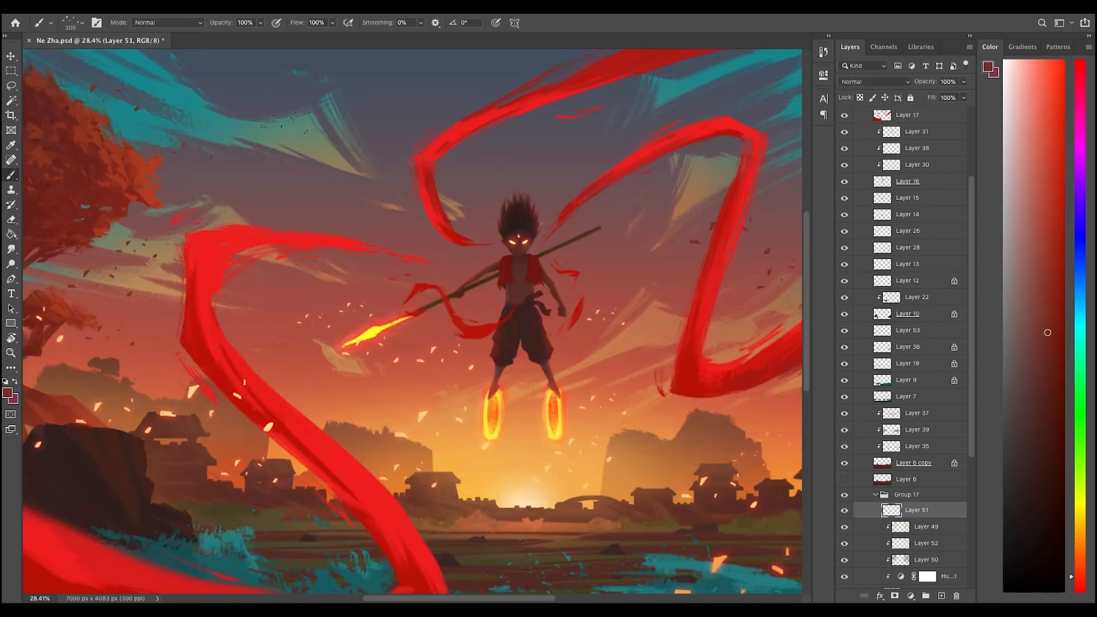
# - Enlarge the leaf-scatter brush to 600 px with the whole illustration in view
pyautogui.scroll(-8, 283, 123)
pyautogui.scroll(3, 413, 309)
pyautogui.scroll(-3, 412, 308)
pyautogui.press(']')
pyautogui.press(']')
pyautogui.press(']')
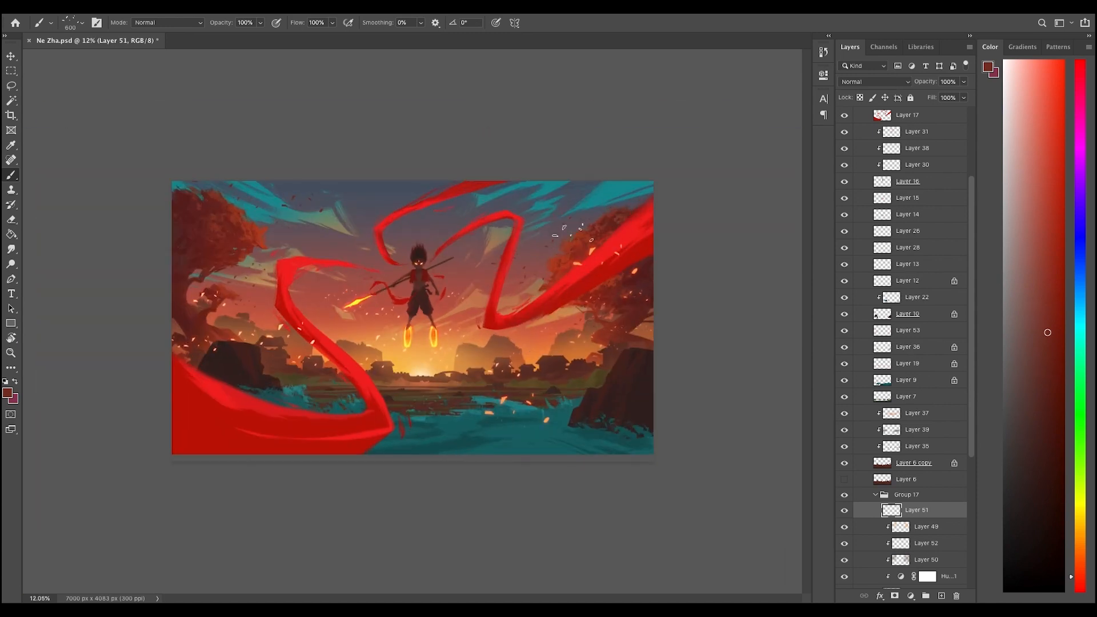
# - Show the rulers and place a vertical guide through the centre of the canvas at about 3500 px
pyautogui.press('super+r')
pyautogui.moveTo(27, 191); pyautogui.dragTo(418, 204)
pyautogui.scroll(-5, 461, 206)
pyautogui.scroll(6, 460, 206)
# - Shift the layers from Layer 17 down to Layer 12 slightly left with Free Transform, centring the figure on the guide
pyautogui.press('v')
pyautogui.scroll(3, 925, 184)
pyautogui.click(925, 184)
pyautogui.click(845, 132)
pyautogui.click(845, 131)
pyautogui.click(845, 181)
pyautogui.click(845, 181)
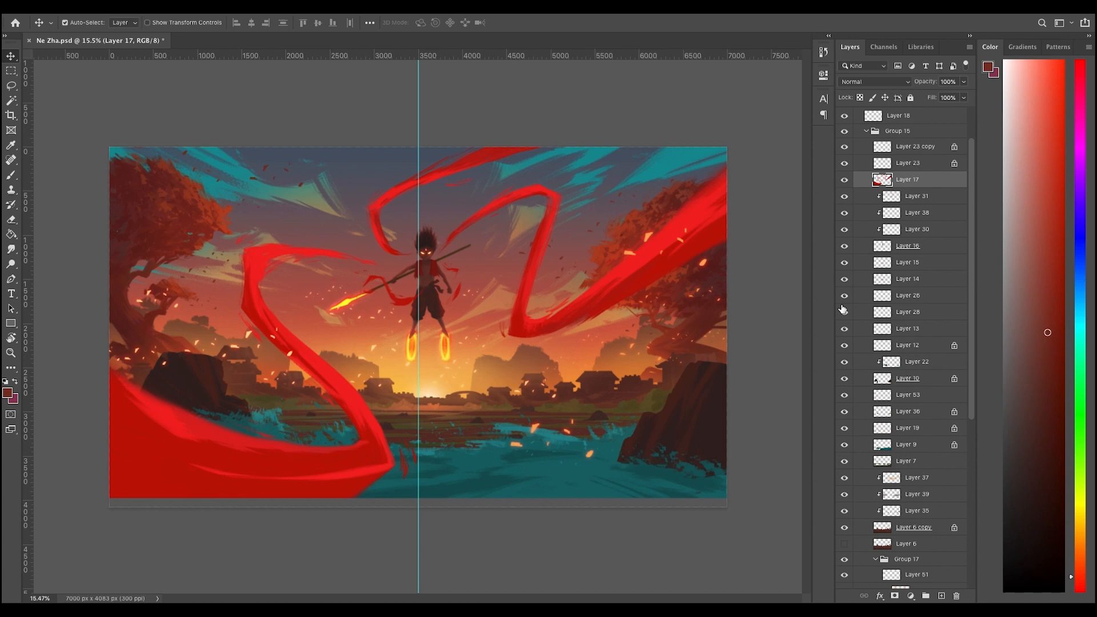
pyautogui.keyDown('shift'); pyautogui.click(908, 347); pyautogui.keyUp('shift')
pyautogui.press('super+t')
pyautogui.moveTo(582, 258); pyautogui.dragTo(574, 256)
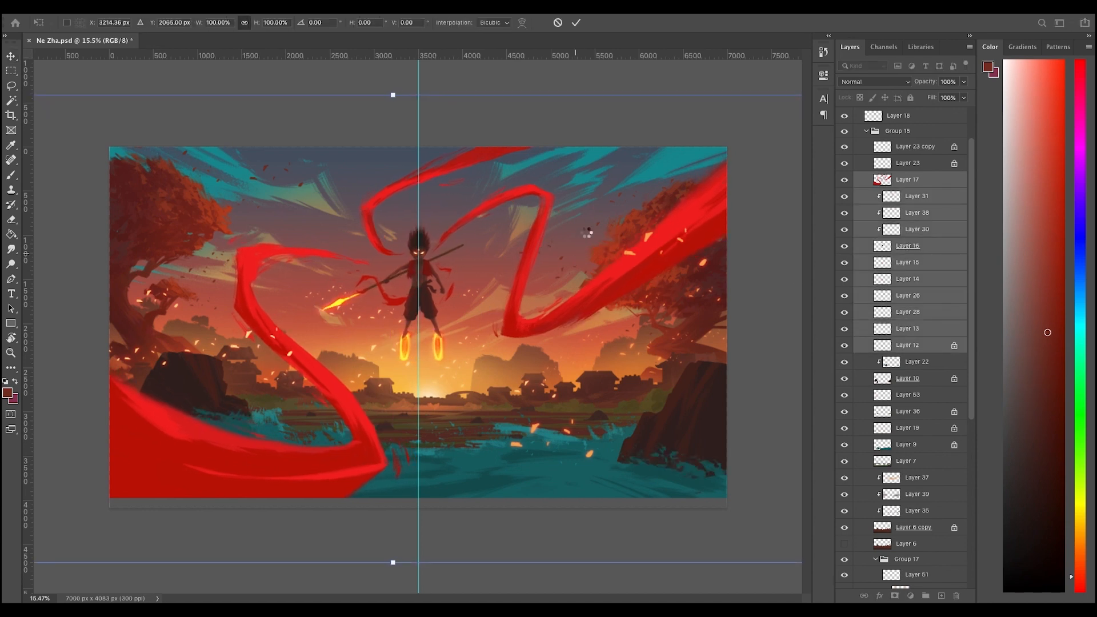
pyautogui.press('Escape')
pyautogui.scroll(-3, 490, 231)
pyautogui.press('super+shift+z')
pyautogui.scroll(1, 489, 231)
# - Select Layer 6 copy from the canvas and move its artwork slightly left
pyautogui.scroll(-10, 901, 531)
pyautogui.click(902, 563)
pyautogui.press('super+t')
pyautogui.press('Escape')
pyautogui.click(561, 373)
pyautogui.moveTo(629, 359); pyautogui.dragTo(620, 361)
pyautogui.press('Return')
# - Unlock Layer 6 copy's transparent pixels and touch up its artwork near the canvas's right edge in sampled dark browns
pyautogui.press('b')
pyautogui.press('/')
pyautogui.rightClick(629, 360)
pyautogui.press('Escape')
pyautogui.keyDown('alt'); pyautogui.click(634, 360); pyautogui.keyUp('alt')
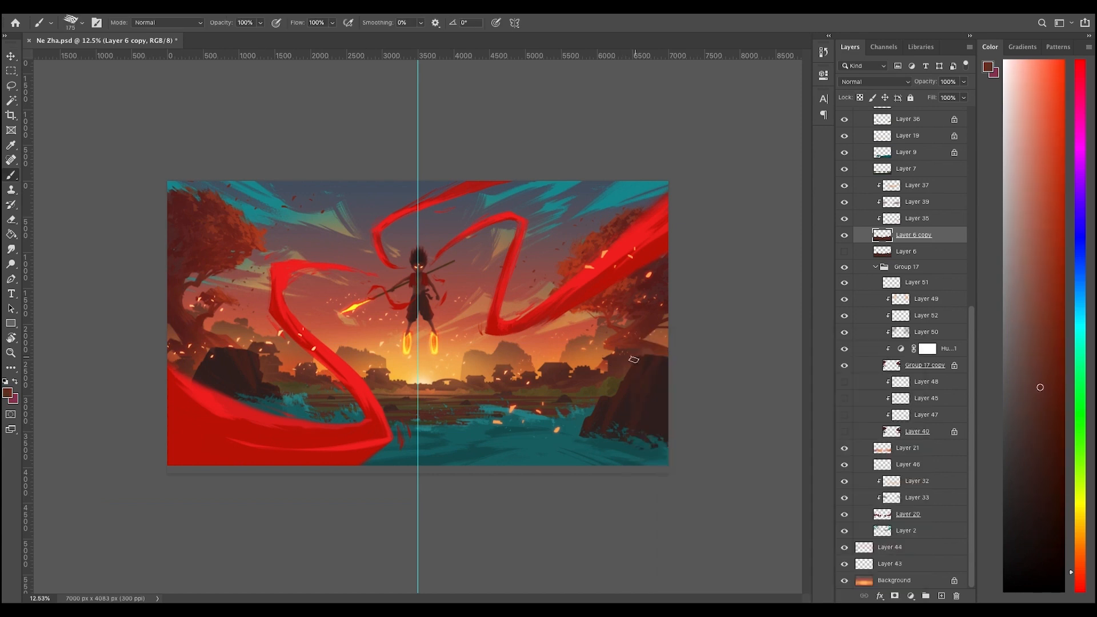
pyautogui.click(845, 219)
pyautogui.hotkey('alt', ']')
pyautogui.press('e')
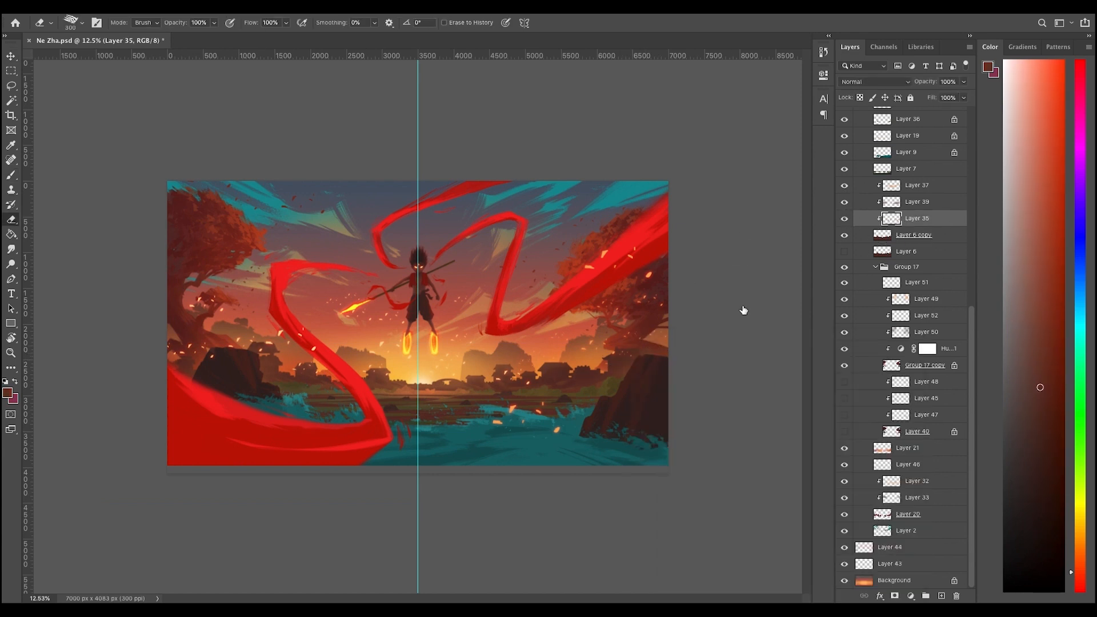
pyautogui.hotkey('alt', '[')
pyautogui.press('/')
pyautogui.press('b')
pyautogui.keyDown('alt'); pyautogui.click(669, 354); pyautogui.keyUp('alt')
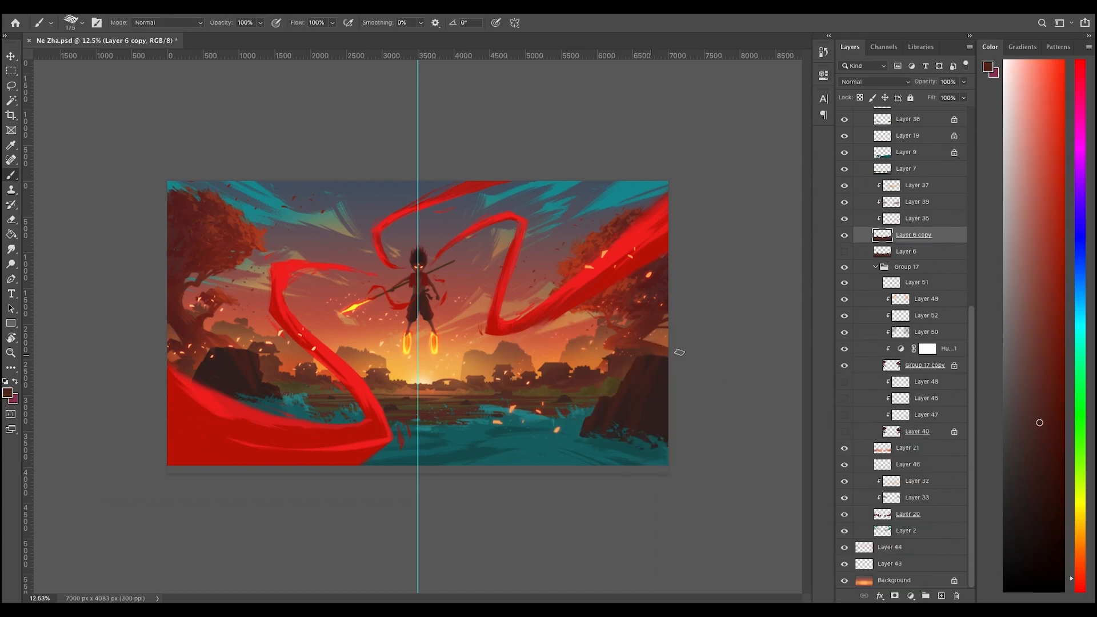
# - Hide the guide and check the composition at several zoom levels
pyautogui.scroll(-2, 680, 352)
pyautogui.scroll(1, 192, 361)
pyautogui.scroll(2, 213, 367)
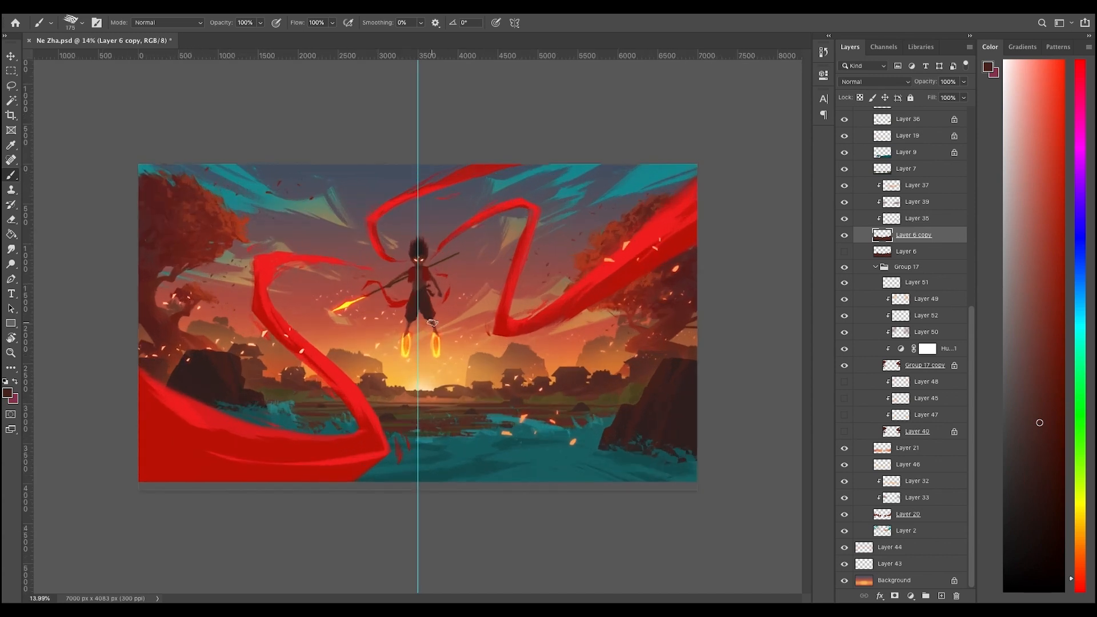
pyautogui.press('super+semicolon')
pyautogui.scroll(-5, 458, 277)
pyautogui.scroll(6, 457, 277)
pyautogui.scroll(10, 909, 343)
pyautogui.scroll(-5, 650, 224)
pyautogui.scroll(5, 650, 224)
pyautogui.scroll(-5, 457, 320)
pyautogui.scroll(4, 446, 331)
# - Select Layer 10 and touch up the riverbank using the brush and eraser with colours sampled from the grassy bank
pyautogui.press('v')
pyautogui.scroll(1, 428, 337)
pyautogui.click(655, 415)
pyautogui.press('b')
pyautogui.scroll(2, 657, 419)
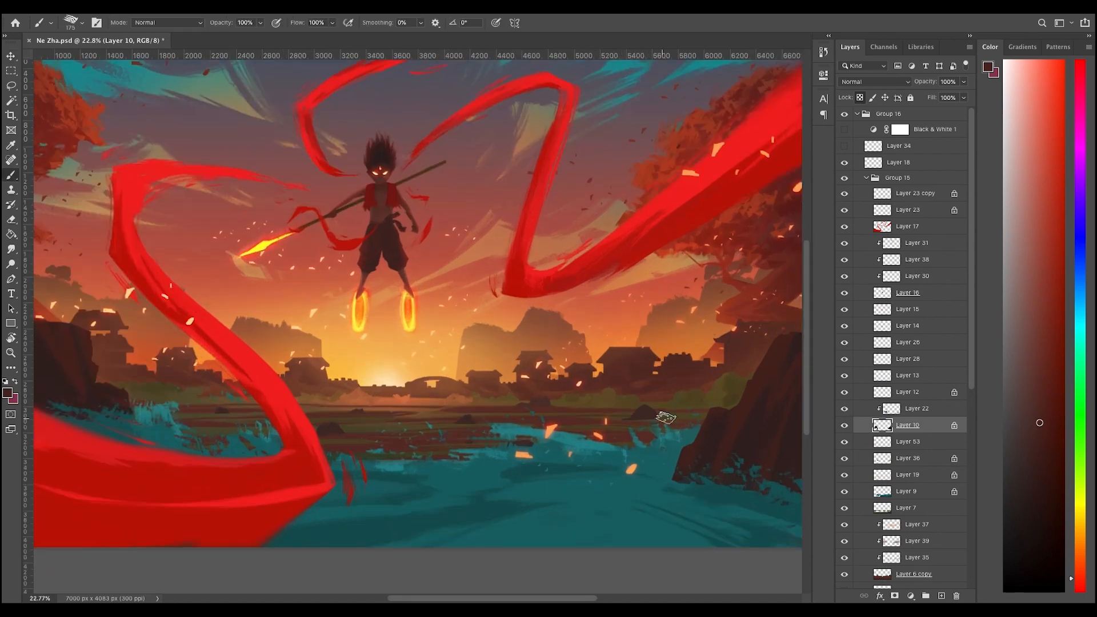
pyautogui.keyDown('alt'); pyautogui.click(517, 408); pyautogui.keyUp('alt')
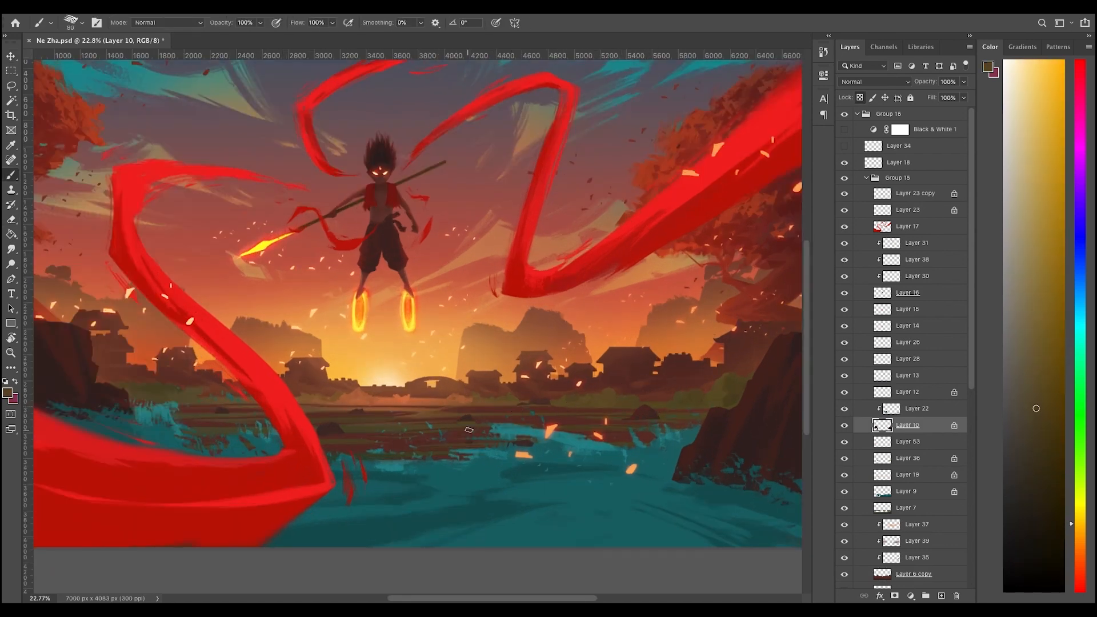
pyautogui.keyDown('alt'); pyautogui.click(331, 431); pyautogui.keyUp('alt')
pyautogui.click(861, 97)
pyautogui.press('e')
# - Sample colours along the far bank and right rock, and enlarge the brush to 175 px to shade in dark red
pyautogui.press('super+plus')
pyautogui.press('b')
pyautogui.keyDown('alt'); pyautogui.click(321, 406); pyautogui.keyUp('alt')
pyautogui.keyDown('alt'); pyautogui.click(533, 389); pyautogui.keyUp('alt')
pyautogui.press('super+minus')
pyautogui.keyDown('alt'); pyautogui.click(706, 383); pyautogui.keyUp('alt')
pyautogui.press(']')
pyautogui.press(']')
pyautogui.press(']')
pyautogui.press(']')
pyautogui.press(']')
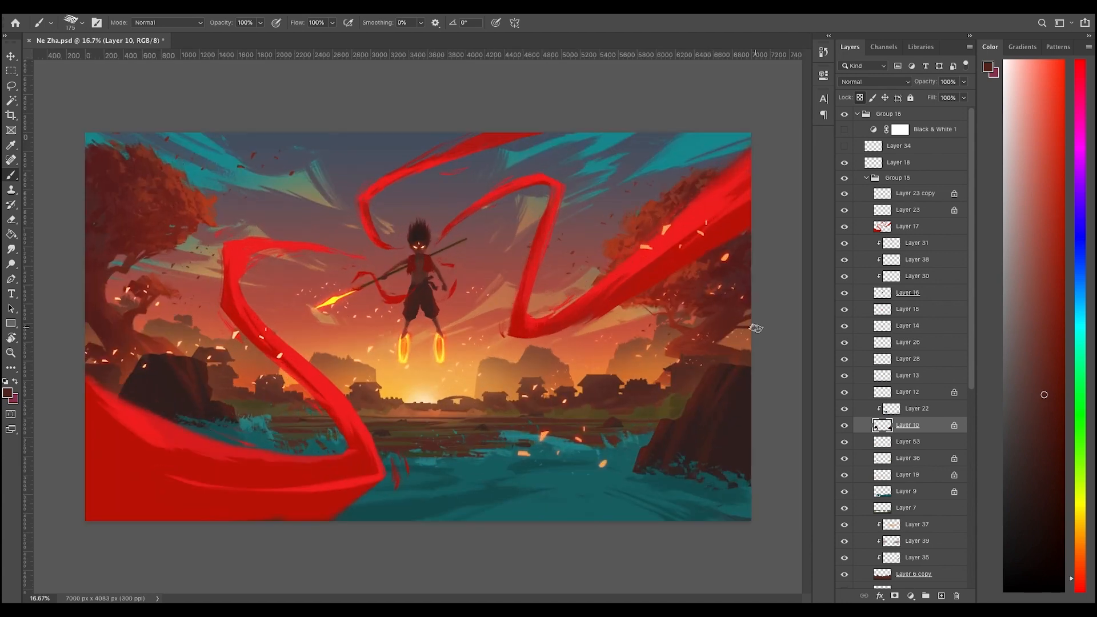
# - Add a faint orange glow behind the left rock on Layer 53 with a soft 700 px brush at 10% opacity
pyautogui.press('super+minus')
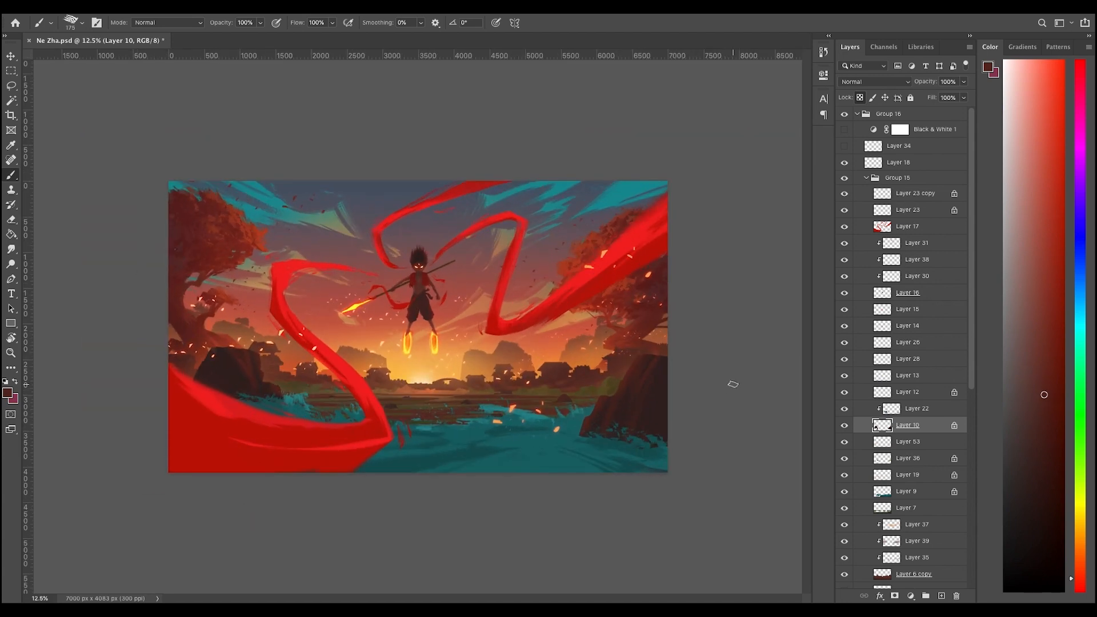
pyautogui.keyDown('super'); pyautogui.click(600, 397); pyautogui.keyUp('super')
pyautogui.keyDown('super'); pyautogui.click(647, 363); pyautogui.keyUp('super')
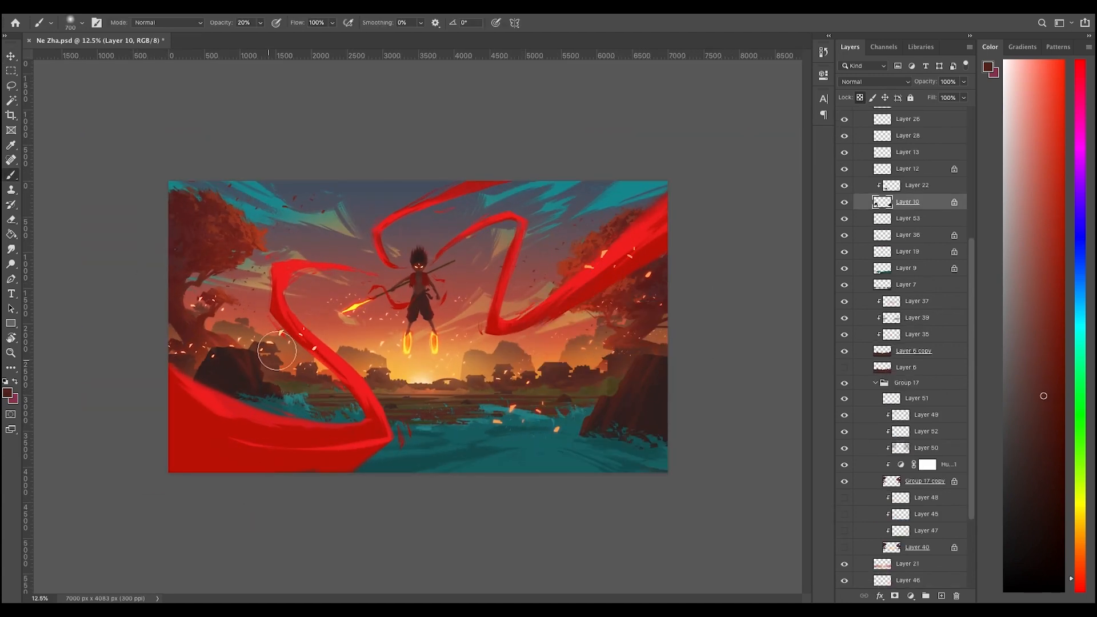
pyautogui.click(901, 220)
pyautogui.keyDown('alt'); pyautogui.click(409, 367); pyautogui.keyUp('alt')
pyautogui.press('1')
pyautogui.moveTo(260, 372); pyautogui.dragTo(261, 359)
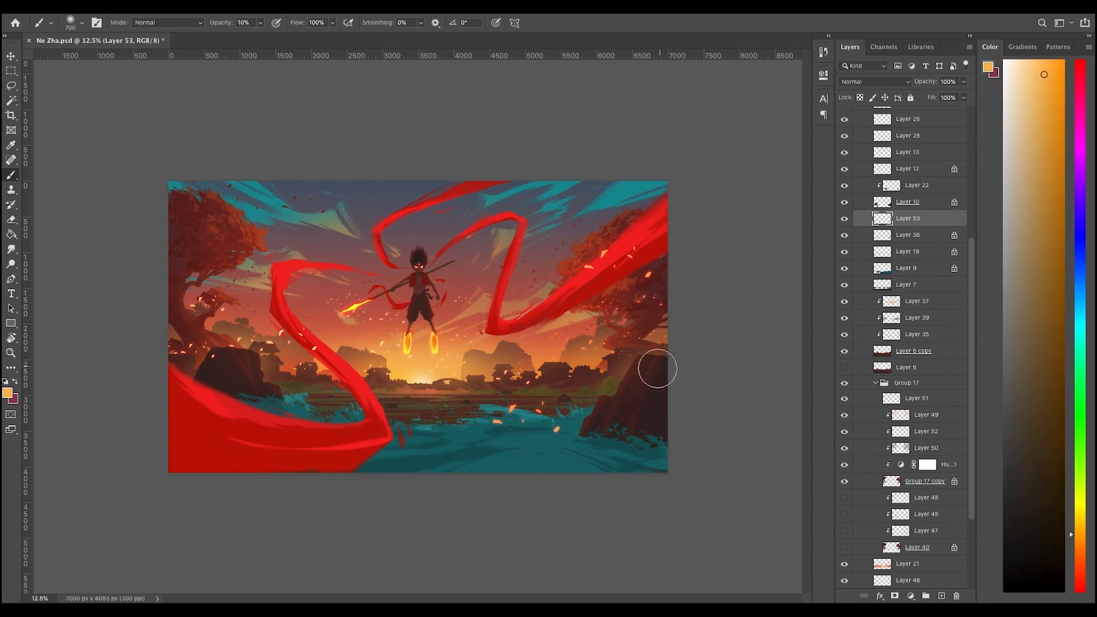
# - Lasso the lower part of the right rock on Layer 22 and shade it in a dark teal sampled from the water
pyautogui.keyDown('super'); pyautogui.click(659, 389); pyautogui.keyUp('super')
pyautogui.keyDown('super'); pyautogui.click(640, 423); pyautogui.keyUp('super')
pyautogui.press('l')
pyautogui.moveTo(590, 411)
pyautogui.mouseDown()
pyautogui.moveTo(561, 477)
pyautogui.moveTo(680, 401)
pyautogui.mouseUp()
pyautogui.press('b')
pyautogui.keyDown('alt'); pyautogui.click(654, 432); pyautogui.keyUp('alt')
pyautogui.rightClick(653, 406)
pyautogui.press('super+minus')
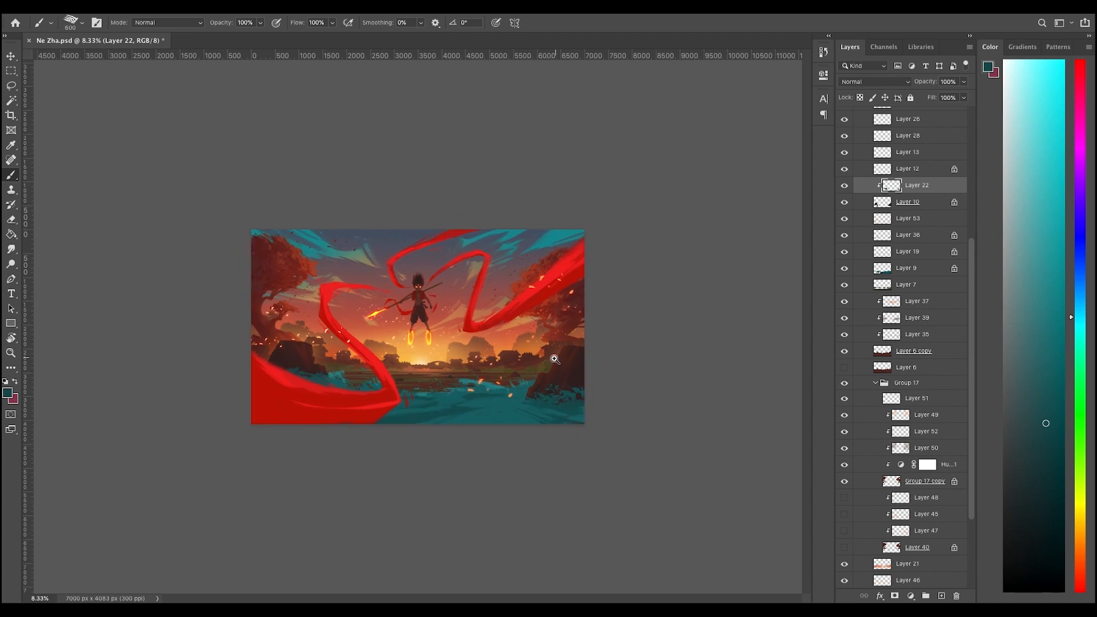
pyautogui.press('super+plus')
pyautogui.press('super+plus')
# - Unlock Layer 10's transparent pixels and trim the left rock's edge with a 90 px eraser
pyautogui.scroll(-1, 516, 330)
pyautogui.keyDown('super'); pyautogui.click(197, 377); pyautogui.keyUp('super')
pyautogui.press('/')
pyautogui.press('e')
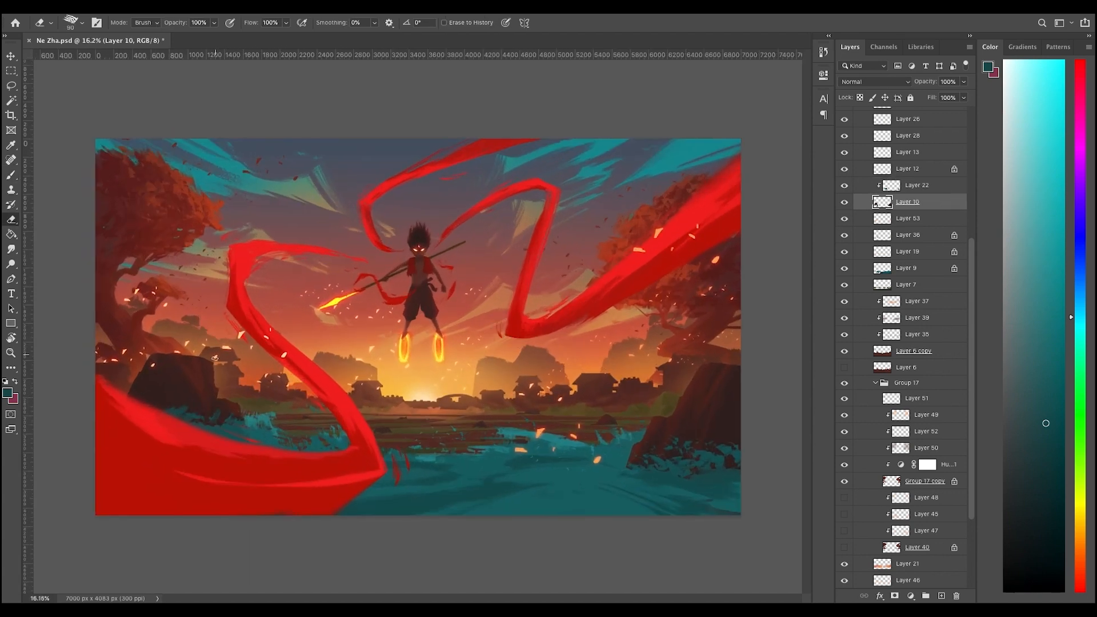
pyautogui.scroll(1, 216, 370)
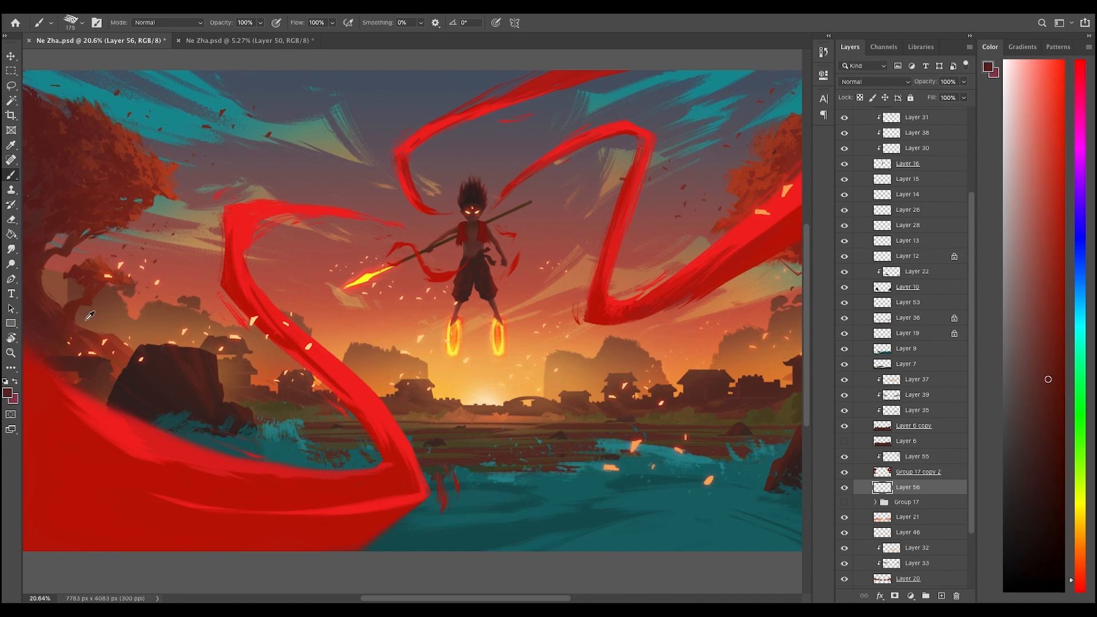
# - Paint a curved tree trunk behind the left houses on Layer 56 in sampled dark red, undoing and repainting the first stroke
pyautogui.keyDown('alt'); pyautogui.click(90, 315); pyautogui.keyUp('alt')
pyautogui.moveTo(366, 308); pyautogui.dragTo(391, 389)
pyautogui.press('super+z')
pyautogui.press(']')
pyautogui.moveTo(375, 331); pyautogui.dragTo(398, 391)
pyautogui.keyDown('alt'); pyautogui.click(497, 287); pyautogui.keyUp('alt')
pyautogui.press('super+plus')
pyautogui.press('super+plus')
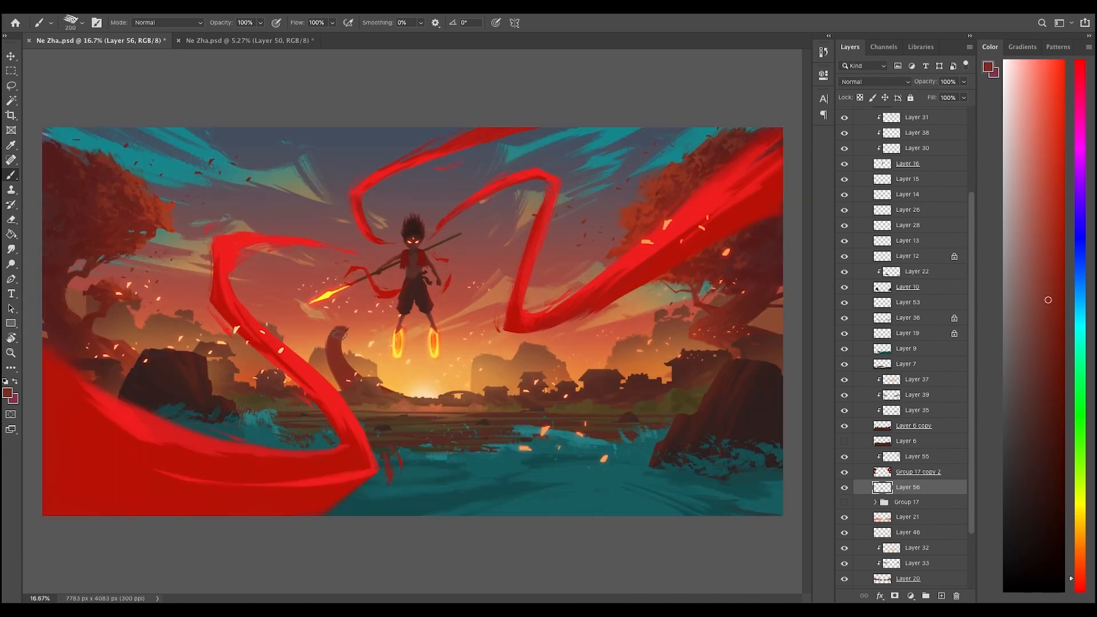
# - Trim the trunk with the eraser, then scale it to 69.42% and rotate it 15.15° with Free Transform
pyautogui.press('e')
pyautogui.rightClick(334, 329)
pyautogui.doubleClick(385, 356)
pyautogui.press('super+t')
pyautogui.moveTo(374, 307); pyautogui.dragTo(361, 366)
pyautogui.press('Return')
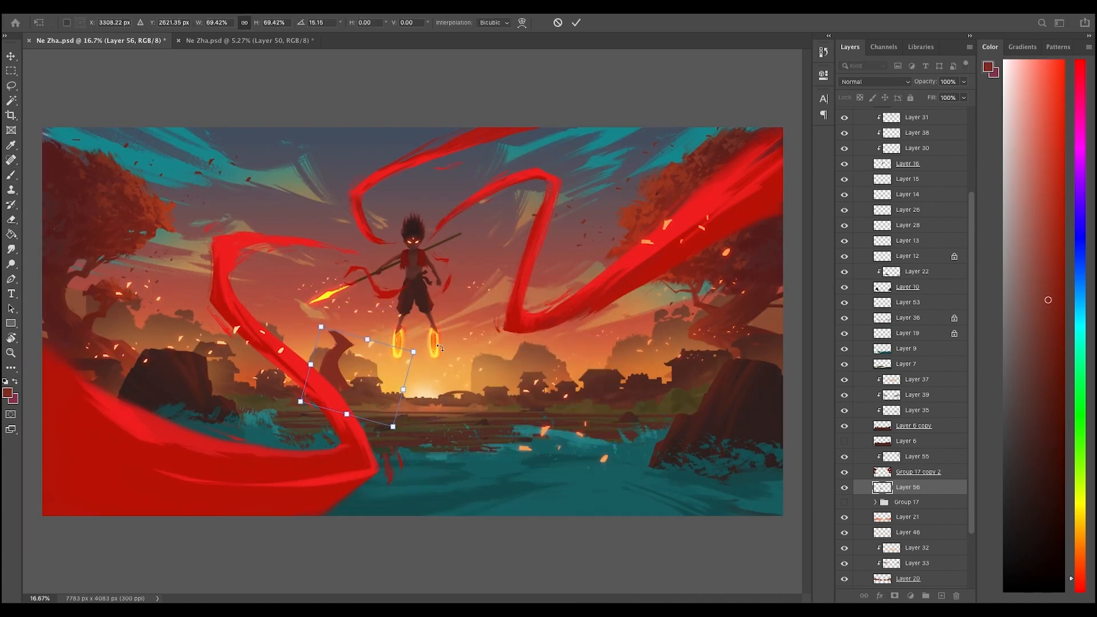
# - Paint a small tree canopy in sampled red and position it above the right-hand houses with Free Transform
pyautogui.press('b')
pyautogui.moveTo(314, 313); pyautogui.dragTo(595, 338)
pyautogui.keyDown('alt'); pyautogui.click(451, 282); pyautogui.keyUp('alt')
pyautogui.keyDown('super'); pyautogui.click(582, 286); pyautogui.keyUp('super')
pyautogui.press('super+t')
pyautogui.press('Return')
pyautogui.press('super+minus')
pyautogui.press('super+t')
pyautogui.press('Return')
pyautogui.press('b')
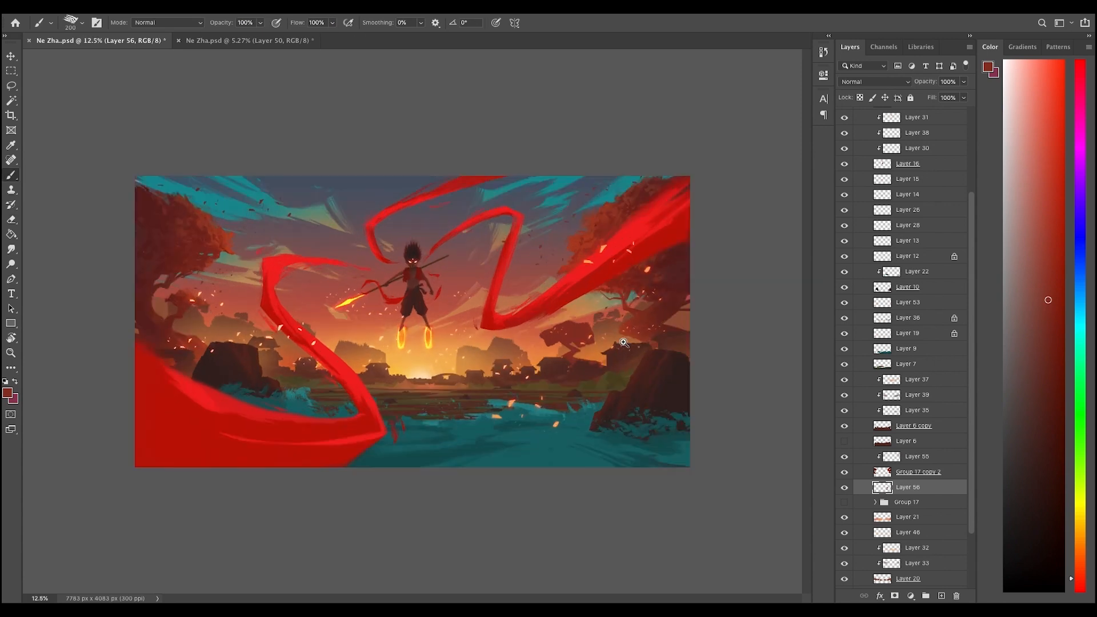
# - Reshape the right background tree's foliage with brush and eraser strokes, checking it at a small scale, and reduce the brush size
pyautogui.keyDown('super'); pyautogui.click(623, 343); pyautogui.keyUp('super')
pyautogui.press('e')
pyautogui.press('b')
pyautogui.moveTo(595, 352); pyautogui.dragTo(654, 350)
pyautogui.press('e')
pyautogui.press('b')
pyautogui.press('super+minus')
pyautogui.press('super+minus')
pyautogui.press('super+equal')
pyautogui.press('super+equal')
pyautogui.press('[')
pyautogui.press('[')
pyautogui.press('[')
pyautogui.press('[')
pyautogui.press('[')
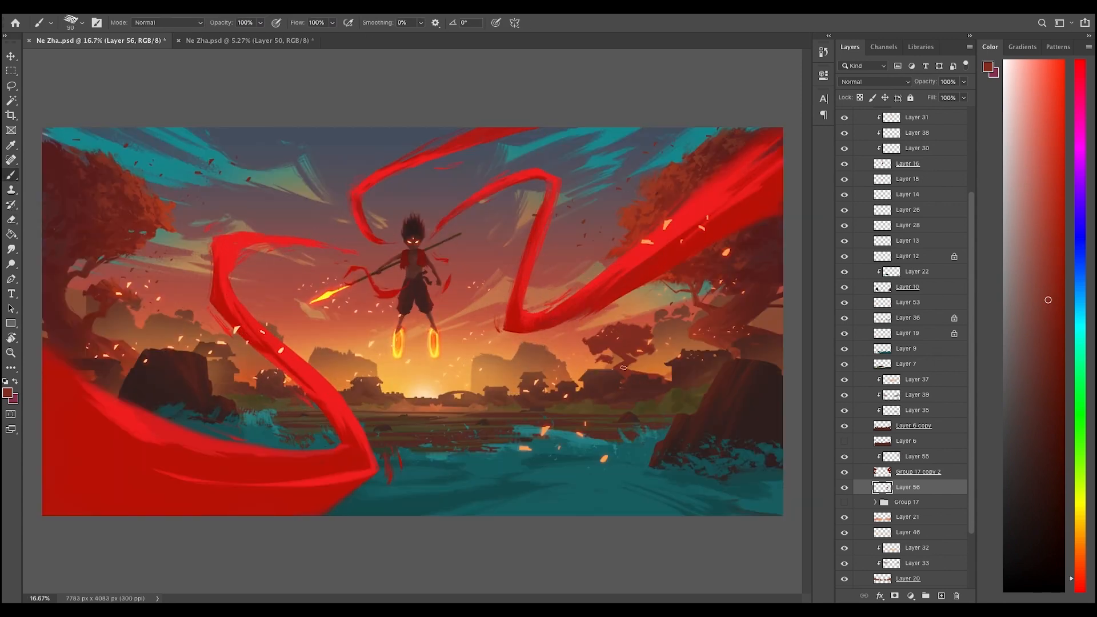
# - Refine the right background tree's branches and leaf gaps with the brush and eraser
pyautogui.press('super+minus')
pyautogui.press('super+equal')
pyautogui.press('super+minus')
pyautogui.press('super+equal')
pyautogui.press('e')
pyautogui.press('super+minus')
pyautogui.press('super+equal')
pyautogui.press('b')
# - Shade the right background tree at 10% brush opacity with colours sampled from the background and the large right tree's foliage
pyautogui.press('/')
pyautogui.keyDown('alt'); pyautogui.click(653, 381); pyautogui.keyUp('alt')
pyautogui.press('1')
pyautogui.press('super+minus')
pyautogui.press('super+equal')
pyautogui.press('/')
pyautogui.keyDown('alt'); pyautogui.click(711, 247); pyautogui.keyUp('alt')
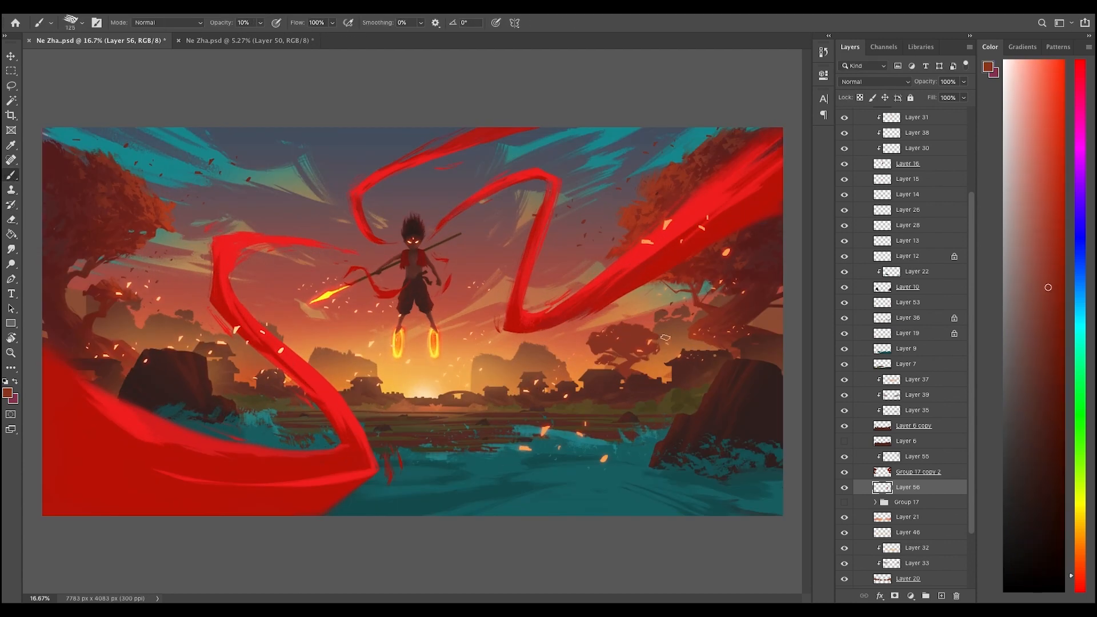
# - Paint a second small tree behind the left houses at 100% brush opacity and nudge it left with Free Transform
pyautogui.press('0')
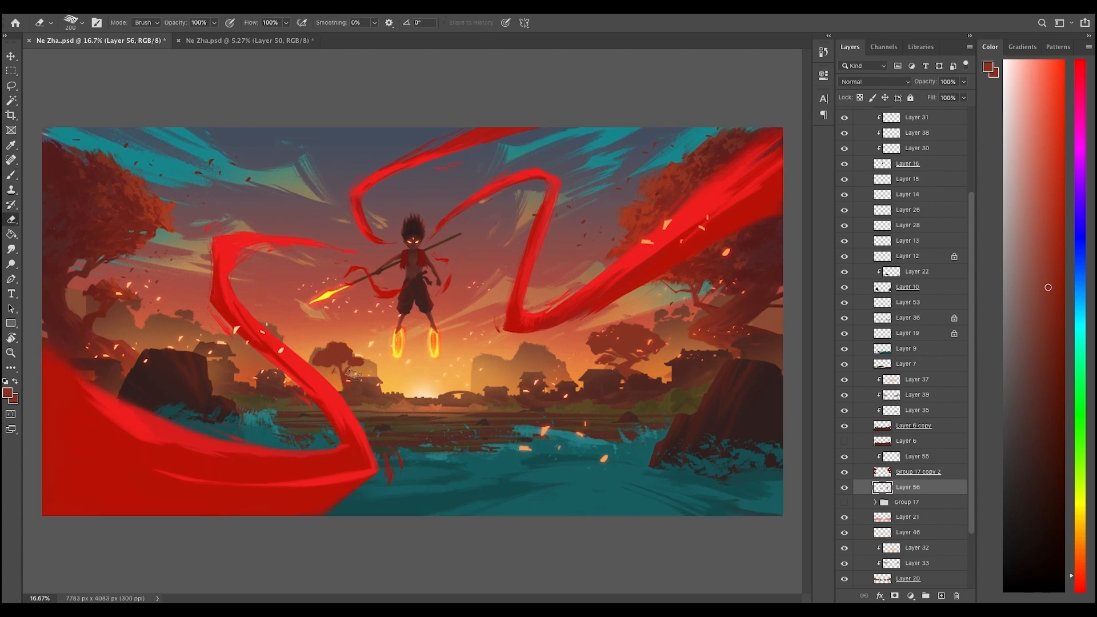
pyautogui.press('super+minus')
pyautogui.press('super+t')
pyautogui.moveTo(366, 332)
pyautogui.mouseDown()
pyautogui.moveTo(372, 345)
pyautogui.moveTo(361, 334)
pyautogui.mouseUp()
pyautogui.press('Return')
pyautogui.press('super+d')
# - Touch up the left background tree with the eraser and brush, checking it at a small scale
pyautogui.press('e')
pyautogui.press('b')
pyautogui.press('super+minus')
pyautogui.press('super+plus')
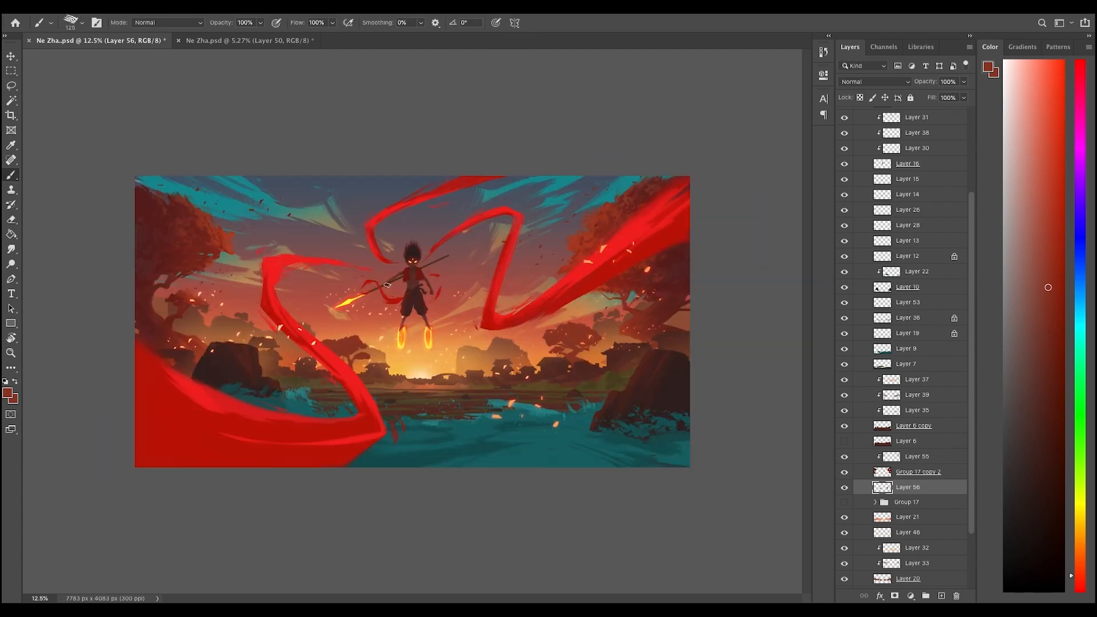
# - Lock Layer 56's transparent pixels and glaze the left background tree with sampled orange at 20% brush opacity
pyautogui.press('/')
pyautogui.keyDown('alt'); pyautogui.click(371, 353); pyautogui.keyUp('alt')
pyautogui.moveTo(355, 357); pyautogui.dragTo(336, 345)
pyautogui.press('super+minus')
pyautogui.press('super+plus')
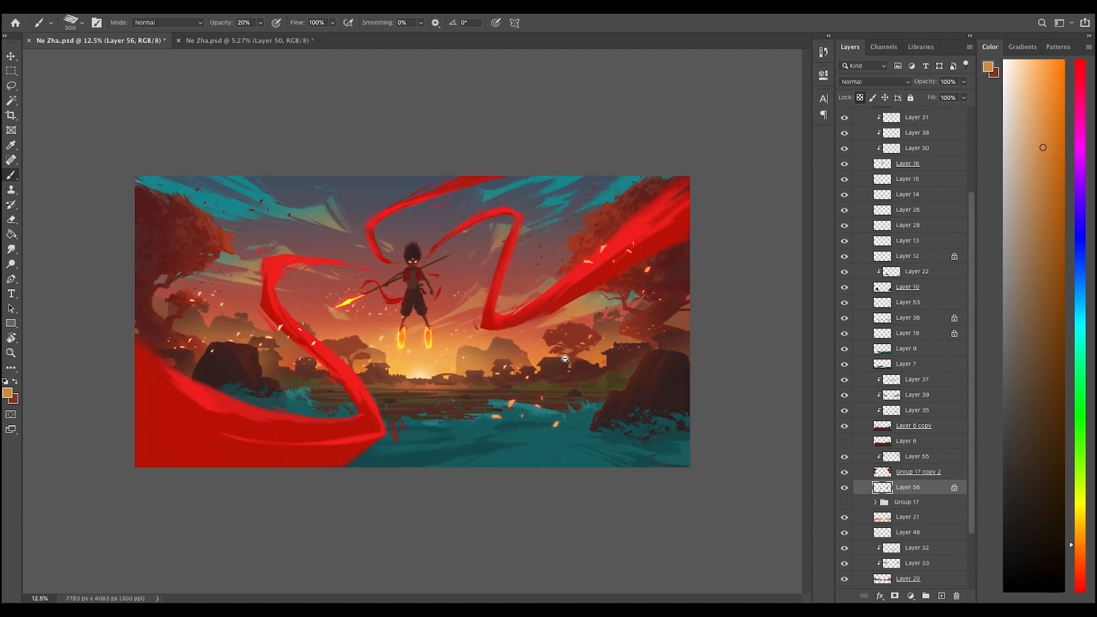
# - Touch up the left background tree with the eraser and brush, shading it with sampled dark red at 10% opacity
pyautogui.press('/')
pyautogui.press('e')
pyautogui.press('b')
pyautogui.press('super+minus')
pyautogui.press('super+plus')
pyautogui.keyDown('alt'); pyautogui.click(330, 352); pyautogui.keyUp('alt')
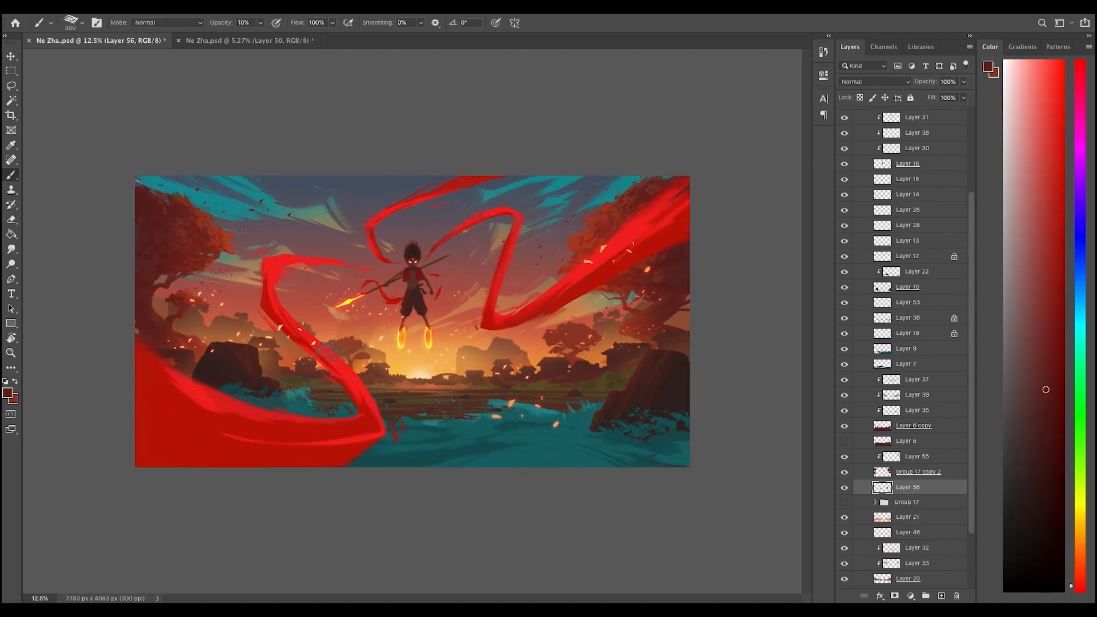
pyautogui.keyDown('alt'); pyautogui.click(385, 316); pyautogui.keyUp('alt')
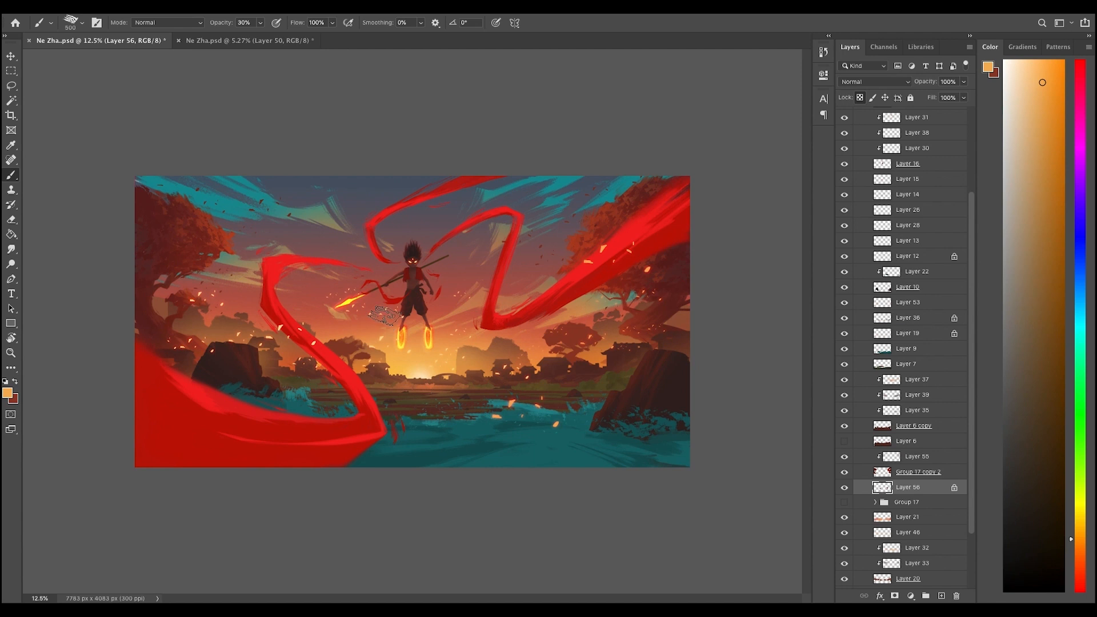
# - Refine the left background tree's light and shadow at 100% brush opacity with a smaller brush and colours sampled around it
pyautogui.keyDown('alt'); pyautogui.click(354, 346); pyautogui.keyUp('alt')
pyautogui.press('0')
pyautogui.keyDown('alt'); pyautogui.click(337, 350); pyautogui.keyUp('alt')
pyautogui.keyDown('alt'); pyautogui.click(367, 338); pyautogui.keyUp('alt')
pyautogui.press('[')
pyautogui.press('[')
pyautogui.keyDown('alt'); pyautogui.click(356, 362); pyautogui.keyUp('alt')
pyautogui.press('super+minus')
pyautogui.press('super+plus')
pyautogui.press('super+plus')
pyautogui.keyDown('alt'); pyautogui.click(366, 331); pyautogui.keyUp('alt')
pyautogui.press('super+minus')
pyautogui.press('super+minus')
pyautogui.press('super+plus')
pyautogui.press('super+plus')
pyautogui.keyDown('alt'); pyautogui.click(321, 347); pyautogui.keyUp('alt')
# - Refine the right background tree's foliage and trunk with a smaller brush and colours sampled from the tree and its surroundings
pyautogui.keyDown('alt'); pyautogui.click(604, 338); pyautogui.keyUp('alt')
pyautogui.keyDown('alt'); pyautogui.click(614, 339); pyautogui.keyUp('alt')
pyautogui.keyDown('alt'); pyautogui.click(629, 342); pyautogui.keyUp('alt')
pyautogui.keyDown('alt'); pyautogui.click(634, 332); pyautogui.keyUp('alt')
pyautogui.keyDown('alt'); pyautogui.click(627, 345); pyautogui.keyUp('alt')
pyautogui.press('[')
pyautogui.press('[')
pyautogui.press('[')
pyautogui.press('[')
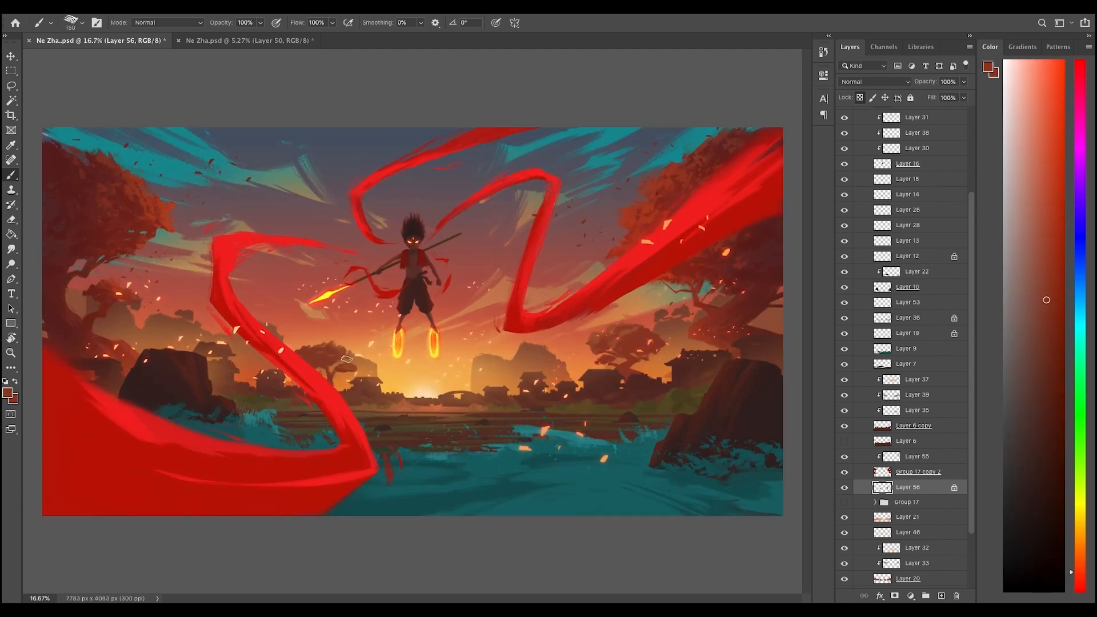
pyautogui.keyDown('alt'); pyautogui.click(601, 342); pyautogui.keyUp('alt')
pyautogui.keyDown('alt'); pyautogui.click(626, 338); pyautogui.keyUp('alt')
pyautogui.keyDown('alt'); pyautogui.click(625, 360); pyautogui.keyUp('alt')
pyautogui.keyDown('alt'); pyautogui.click(644, 376); pyautogui.keyUp('alt')
# - Blend the left background tree's foliage at 30% brush opacity with colours sampled from the tree and nearby background
pyautogui.keyDown('alt'); pyautogui.click(319, 358); pyautogui.keyUp('alt')
pyautogui.keyDown('alt'); pyautogui.click(324, 358); pyautogui.keyUp('alt')
pyautogui.keyDown('alt'); pyautogui.click(328, 355); pyautogui.keyUp('alt')
pyautogui.keyDown('alt'); pyautogui.click(362, 361); pyautogui.keyUp('alt')
pyautogui.press('super+minus')
pyautogui.press('super+equal')
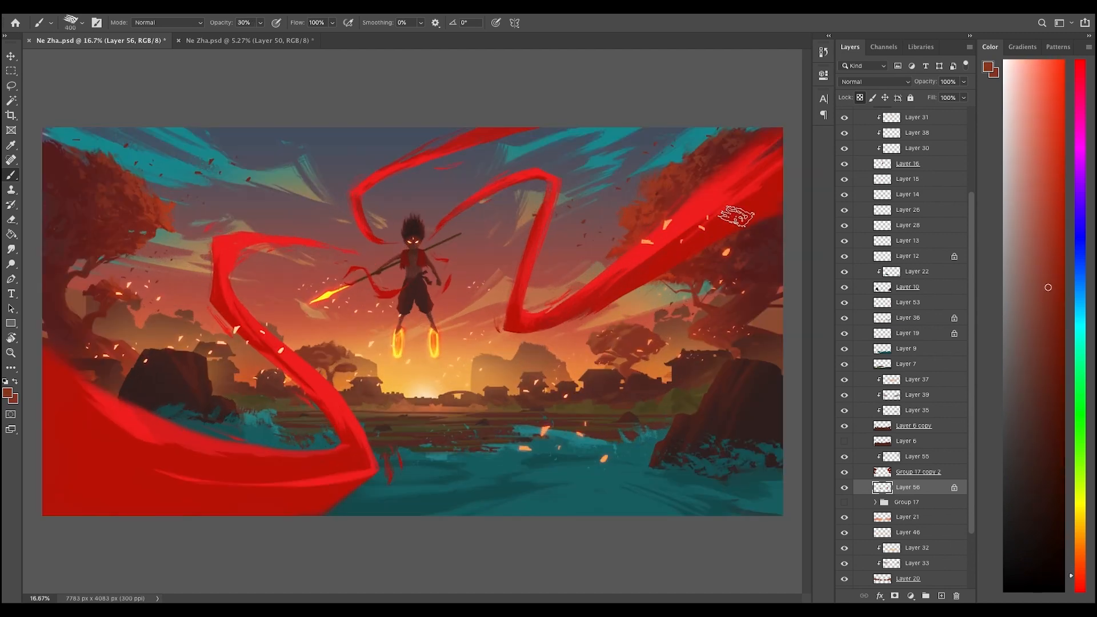
# - Select the right background tree with a rectangular marquee and nudge it left with Free Transform
pyautogui.press('super+minus')
pyautogui.press('super+minus')
pyautogui.press('super+minus')
pyautogui.press('super+equal')
pyautogui.press('super+equal')
pyautogui.press('m')
pyautogui.moveTo(512, 301); pyautogui.dragTo(641, 404)
pyautogui.press('super+t')
pyautogui.moveTo(615, 371); pyautogui.dragTo(600, 368)
pyautogui.press('Return')
pyautogui.press('super+d')
# - Select the left background tree with a rectangular marquee and nudge it slightly down with Free Transform
pyautogui.press('super+equal')
pyautogui.press('super+minus')
pyautogui.press('super+equal')
pyautogui.moveTo(281, 316); pyautogui.dragTo(412, 411)
pyautogui.press('super+t')
pyautogui.moveTo(346, 316)
pyautogui.mouseDown()
pyautogui.moveTo(358, 354)
pyautogui.moveTo(348, 329)
pyautogui.mouseUp()
pyautogui.press('Return')
pyautogui.press('super+d')
# - Touch up the left background tree with sampled orange using the brush
pyautogui.press('b')
pyautogui.keyDown('alt'); pyautogui.click(318, 351); pyautogui.keyUp('alt')
pyautogui.keyDown('alt'); pyautogui.click(327, 312); pyautogui.keyUp('alt')
pyautogui.press('super+minus')
pyautogui.press('super+minus')
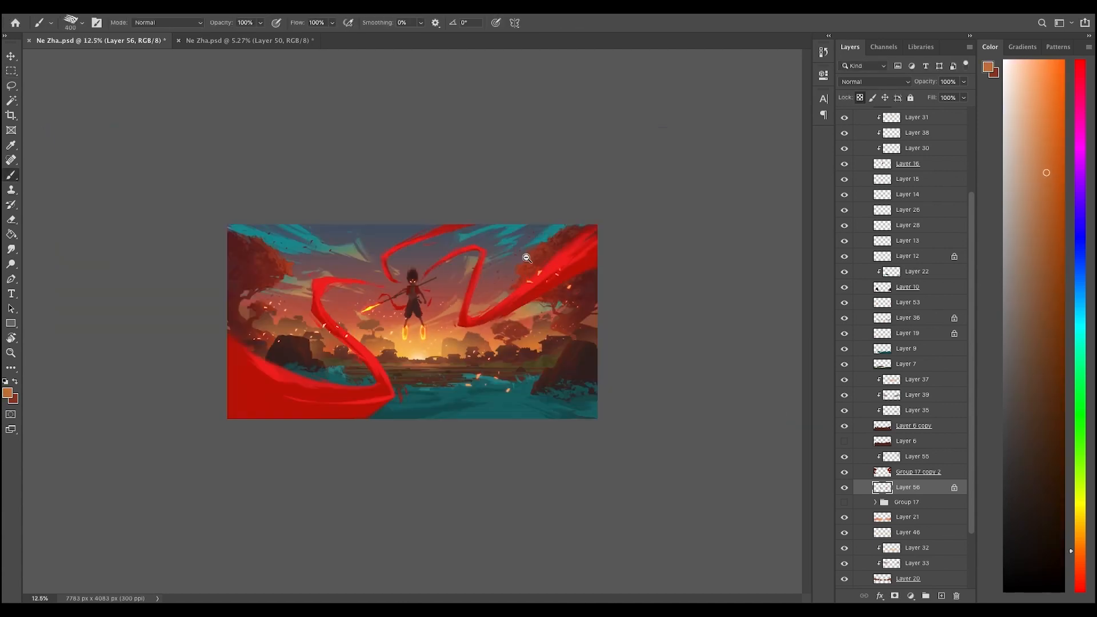
# - Compare the composition with the tree layers hidden and shown, examining the illustration at a small scale
pyautogui.press('super+equal')
pyautogui.click(844, 472)
pyautogui.click(845, 472)
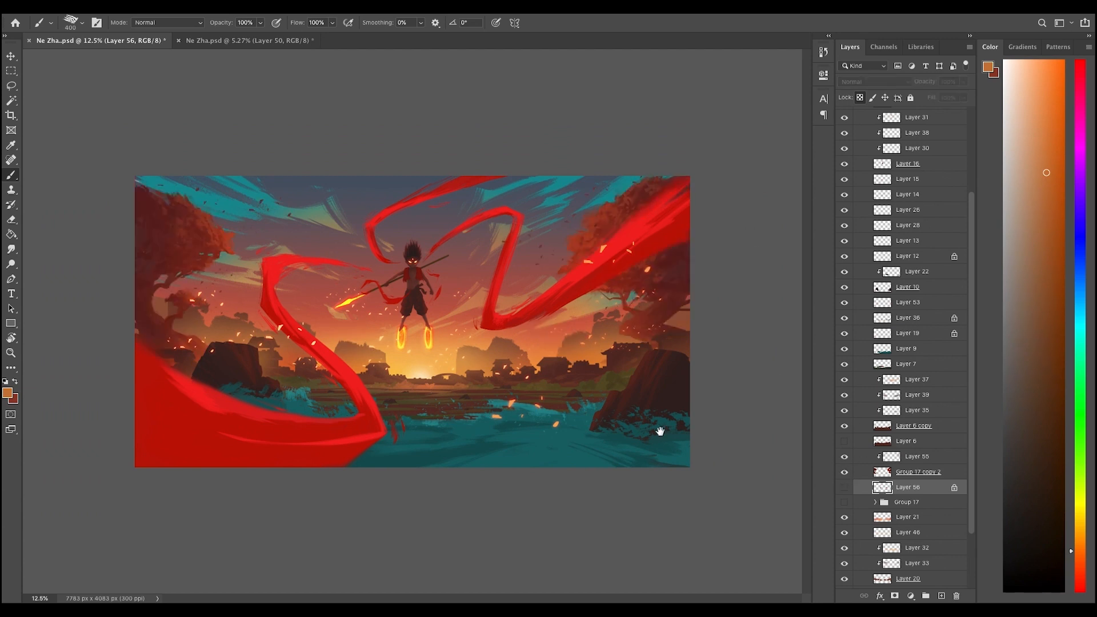
pyautogui.press('super+equal')
pyautogui.press('m')
pyautogui.press('super+minus')
pyautogui.press('super+minus')
pyautogui.press('super+minus')
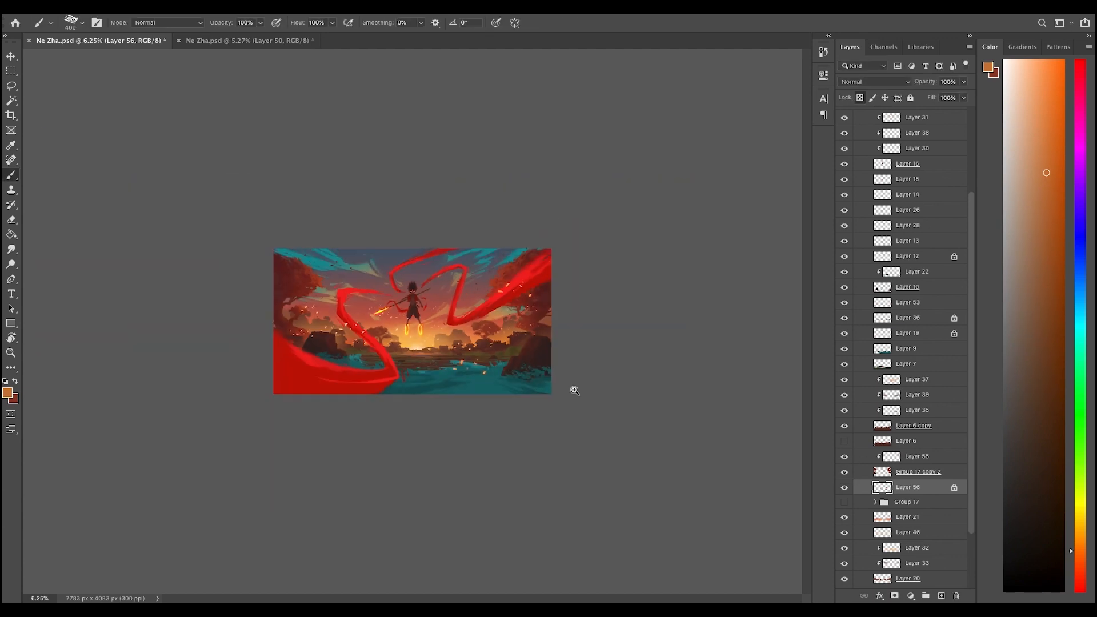
pyautogui.press('super+equal')
pyautogui.press('super+equal')
pyautogui.press('super+minus')
pyautogui.press('super+equal')
# - Rework the right background tree's foliage with a sampled brown and a smaller brush
pyautogui.press('b')
pyautogui.keyDown('alt'); pyautogui.click(571, 338); pyautogui.keyUp('alt')
pyautogui.press('super+minus')
pyautogui.press('super+equal')
pyautogui.press('super+minus')
pyautogui.press('super+minus')
pyautogui.press('super+equal')
pyautogui.press('super+equal')
pyautogui.press('super+equal')
pyautogui.press('[')
pyautogui.press('[')
pyautogui.press('[')
pyautogui.press('super+minus')
pyautogui.press('super+equal')
pyautogui.press('super+minus')
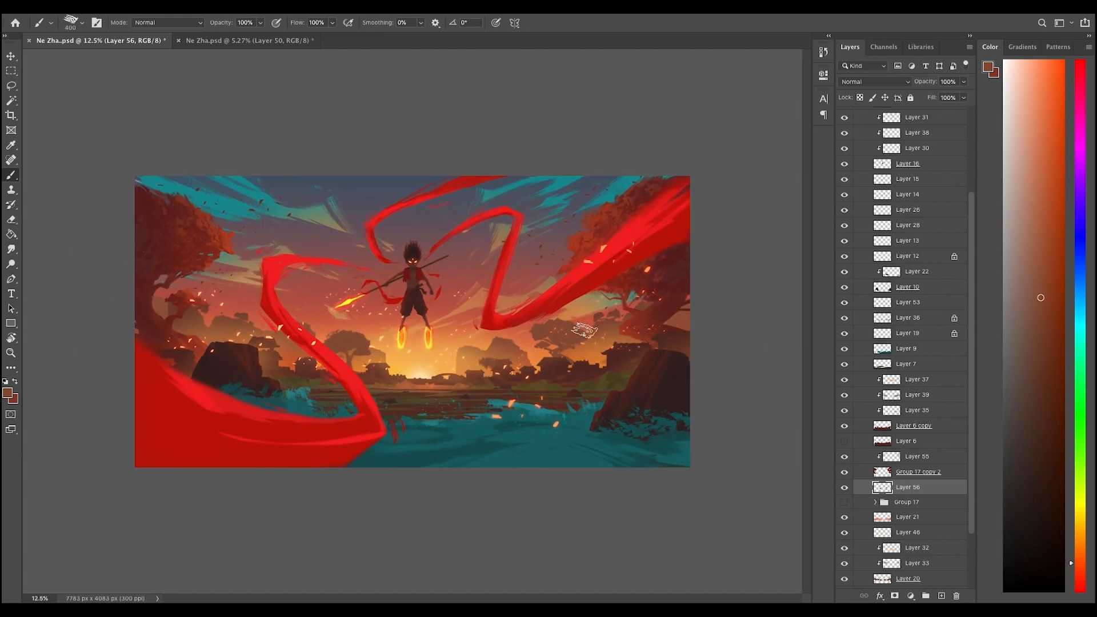
# - Adjust the left and right background trees in turn with marquee selections and Free Transform
pyautogui.press('m')
pyautogui.moveTo(304, 321); pyautogui.dragTo(387, 396)
pyautogui.press('super+t')
pyautogui.press('Return')
pyautogui.moveTo(516, 315); pyautogui.dragTo(605, 384)
pyautogui.press('super+t')
pyautogui.press('Return')
pyautogui.press('b')
pyautogui.press('v')
pyautogui.moveTo(548, 211); pyautogui.dragTo(436, 139)
pyautogui.press('super+z')
pyautogui.press('b')
# - Select the left background tree with a rectangular marquee and nudge it right and slightly up with Free Transform
pyautogui.press('m')
pyautogui.moveTo(292, 313); pyautogui.dragTo(389, 421)
pyautogui.press('super+t')
pyautogui.moveTo(373, 366); pyautogui.dragTo(382, 361)
pyautogui.press('Return')
# - Clean up the silhouettes of the background trees on Layer 56 with the eraser and brush
pyautogui.press('e')
pyautogui.click(861, 98)
pyautogui.press('b')
pyautogui.press('super+minus')
pyautogui.press('super+equal')
pyautogui.press('super+minus')
pyautogui.press('super+equal')
pyautogui.press('e')
pyautogui.press('super+minus')
pyautogui.press('super+equal')
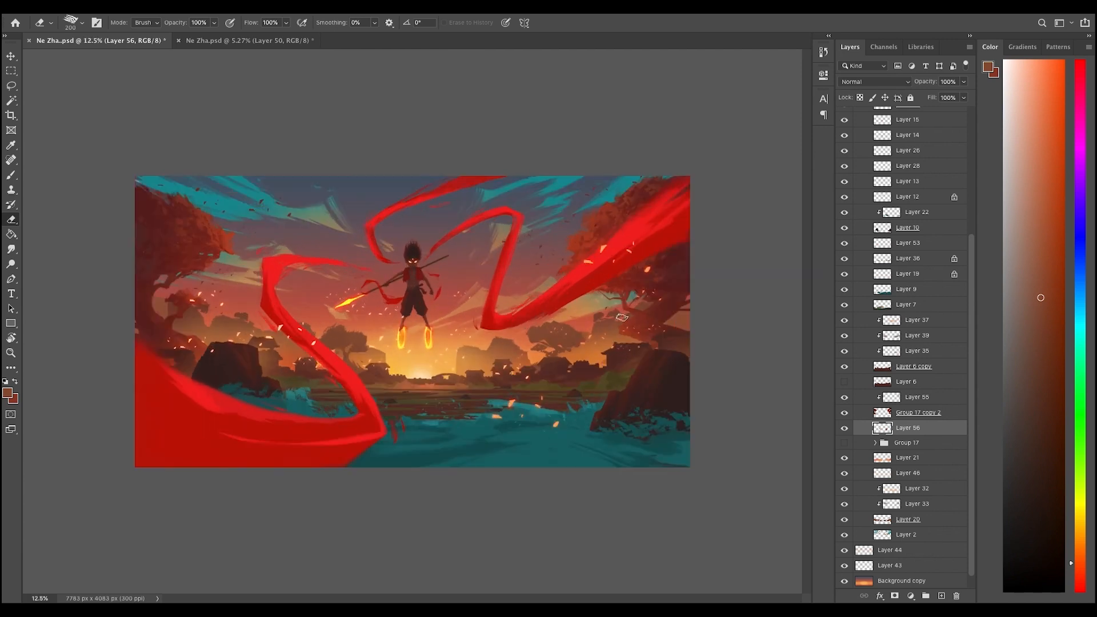
# - Paint distant foliage behind the left rock in dark reddish brown at 100% opacity, reducing the brush size to 250
pyautogui.press('b')
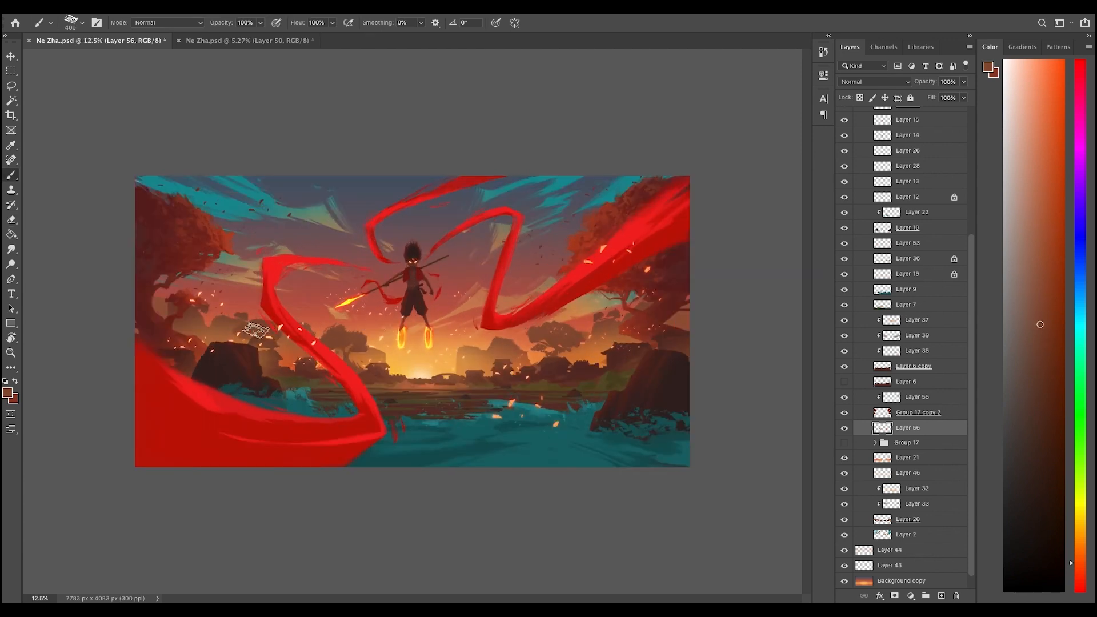
pyautogui.press('[')
pyautogui.press('[')
pyautogui.press('[')
pyautogui.press('[')
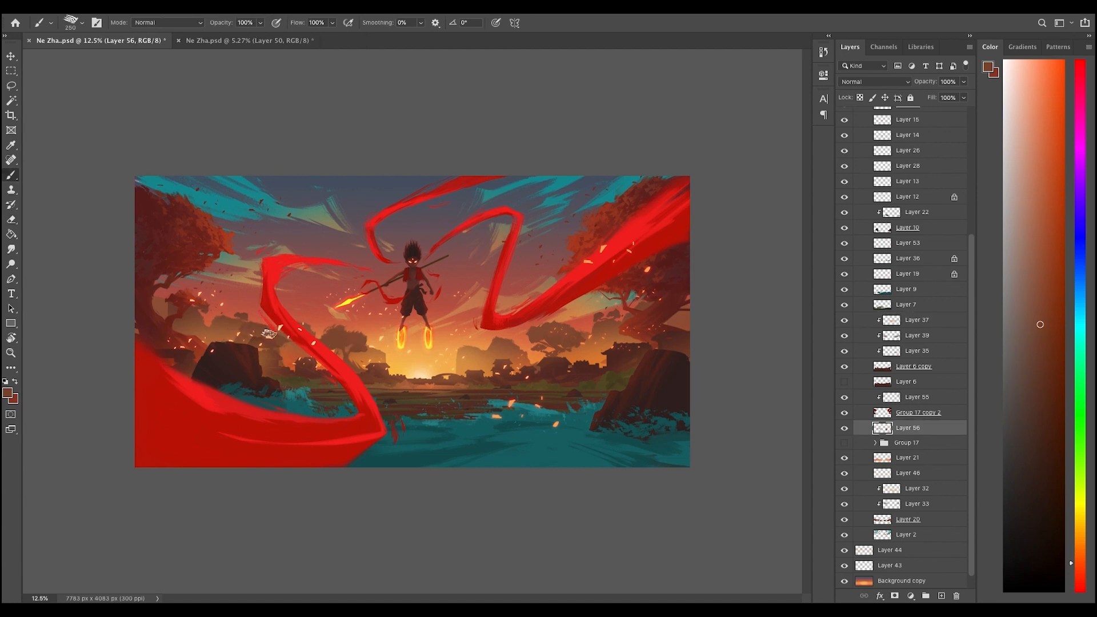
pyautogui.press('super+minus')
pyautogui.press('super+equal')
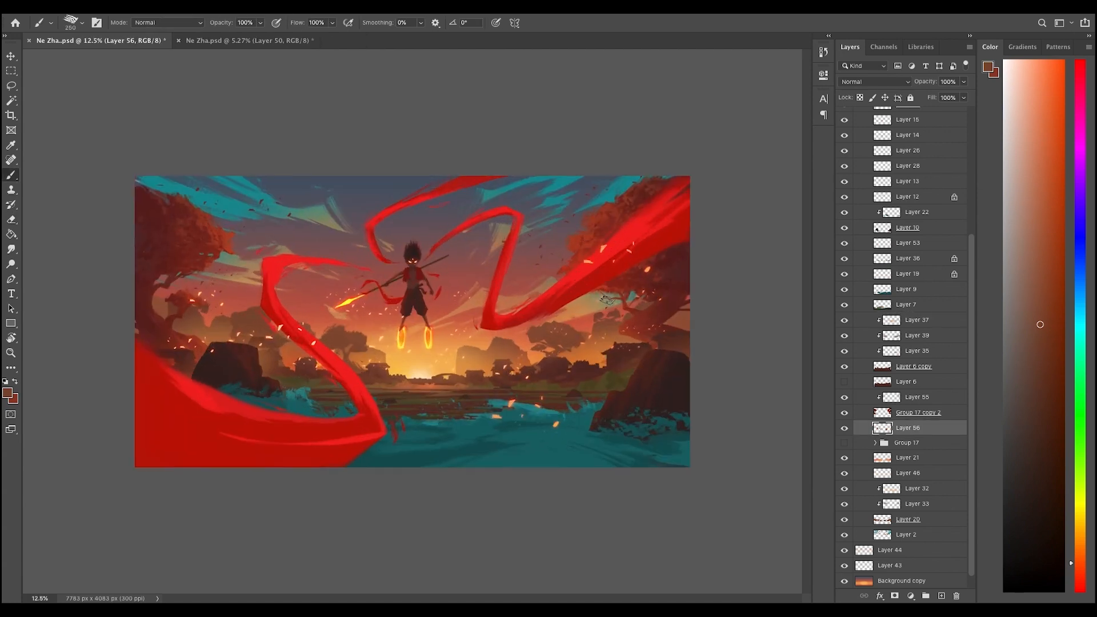
# - Touch up the distant foliage beside the right rock with the eraser and brush
pyautogui.press('e')
pyautogui.press('b')
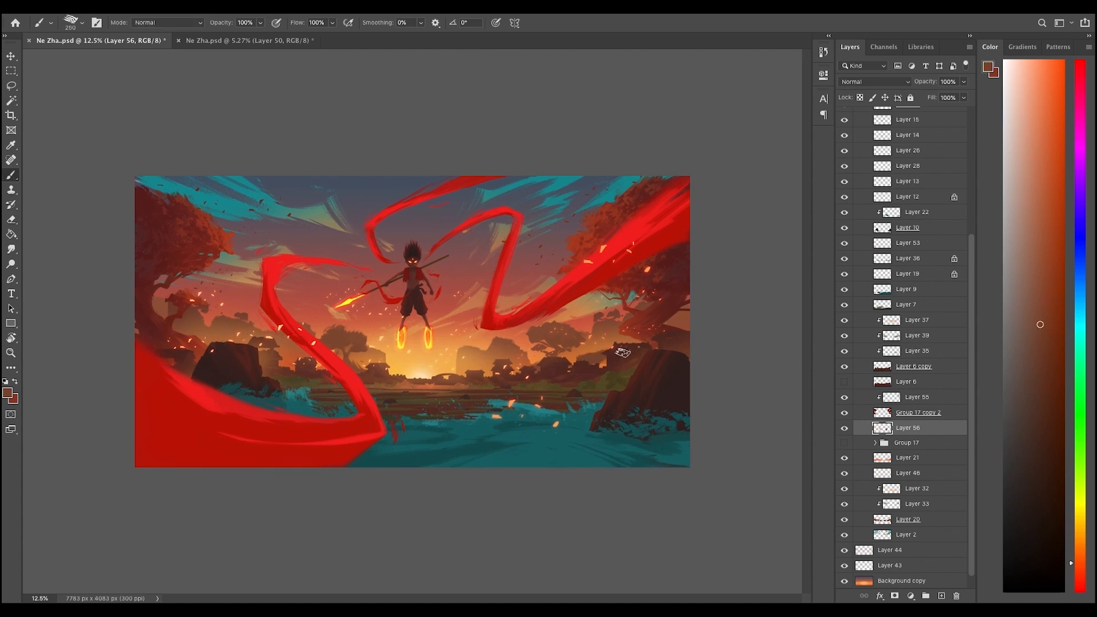
pyautogui.press('super+minus')
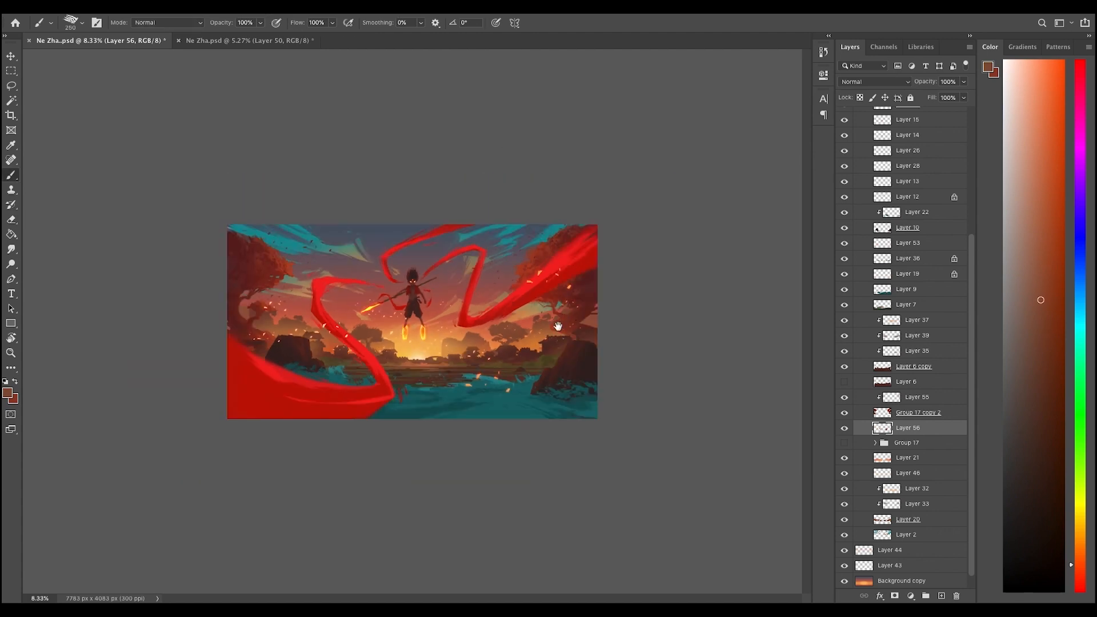
# - Lock Layer 56's transparent pixels and shade the distant trees at reduced brush opacity with colours sampled from the scene
pyautogui.press('super+equal')
pyautogui.press('super+equal')
pyautogui.press('/')
pyautogui.keyDown('alt'); pyautogui.click(336, 346); pyautogui.keyUp('alt')
pyautogui.press('3')
pyautogui.press('super+minus')
pyautogui.press('super+minus')
pyautogui.press('super+equal')
pyautogui.press('super+equal')
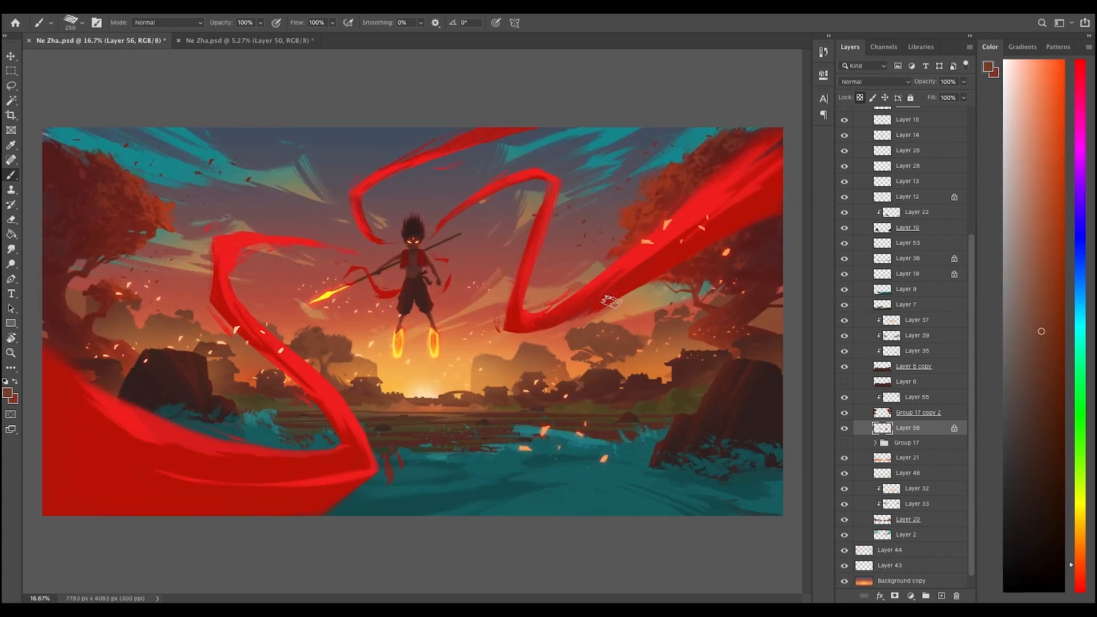
pyautogui.press('super+minus')
pyautogui.press('super+minus')
pyautogui.press('super+equal')
pyautogui.keyDown('alt'); pyautogui.click(654, 347); pyautogui.keyUp('alt')
# - Add a new layer directly above Group 17 and brush a soft warm glow in sampled orange at 20% opacity
pyautogui.click(907, 443)
pyautogui.click(942, 596)
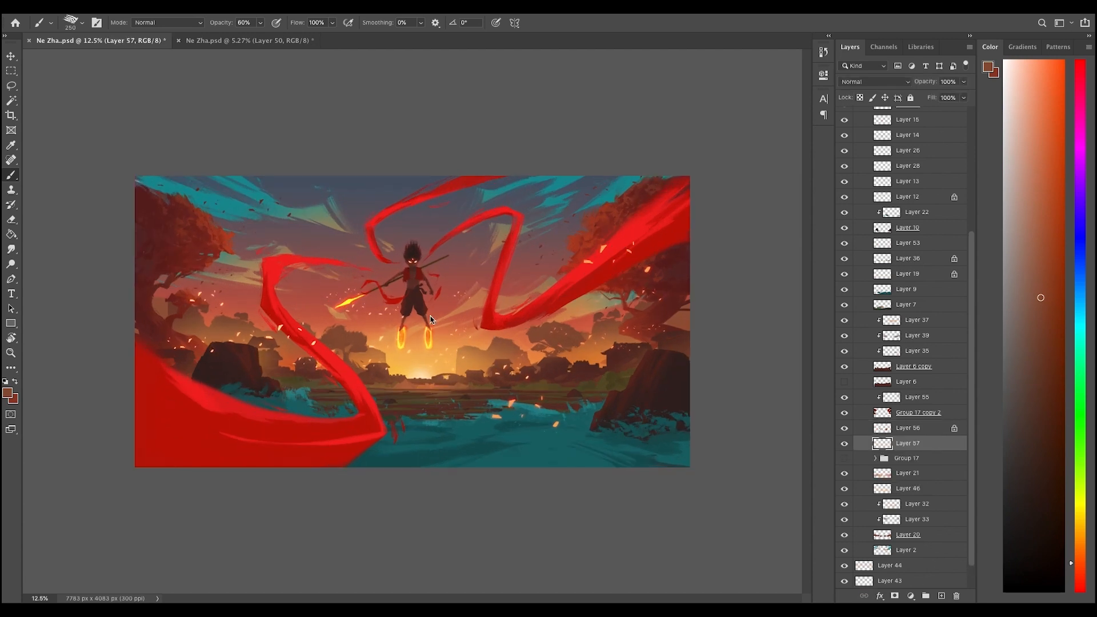
pyautogui.press('2')
pyautogui.keyDown('alt'); pyautogui.click(445, 371); pyautogui.keyUp('alt')
pyautogui.press('super+minus')
pyautogui.press('super+equal')
pyautogui.press('super+minus')
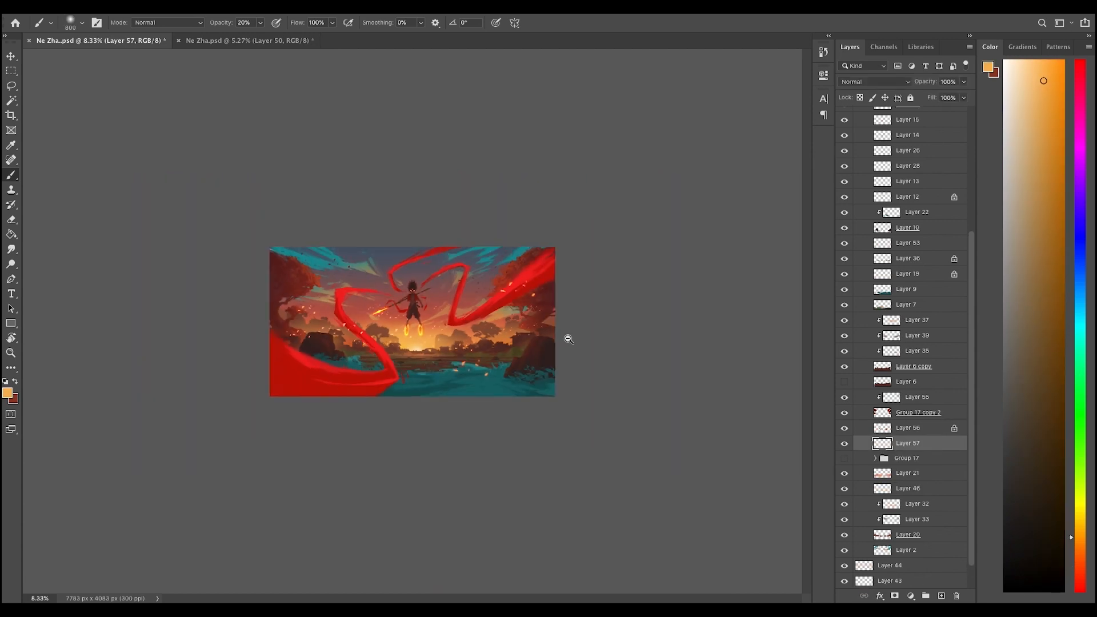
# - Free-transform the selected area of Layer 57 to shift its warm glow slightly behind the village
pyautogui.press('super+equal')
pyautogui.press('m')
pyautogui.press('super+minus')
pyautogui.press('super+equal')
pyautogui.press('super+t')
pyautogui.press('Return')
pyautogui.press('super+t')
pyautogui.moveTo(381, 364); pyautogui.dragTo(396, 369)
pyautogui.press('Return')
pyautogui.press('b')
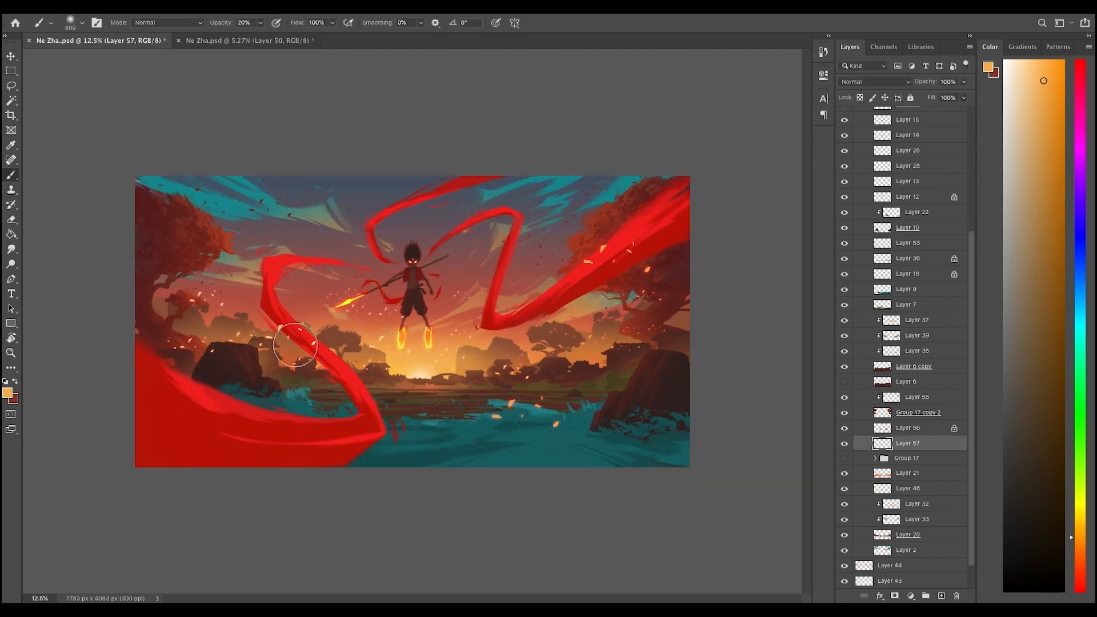
# - Paint distant foliage on Layer 56 near the left ribbon in dark reddish brown, using a size 125 brush at 100% opacity
pyautogui.press('super+minus')
pyautogui.press('super+equal')
pyautogui.press('super+equal')
pyautogui.press('super+equal')
pyautogui.hotkey('alt', ']')
pyautogui.press('x')
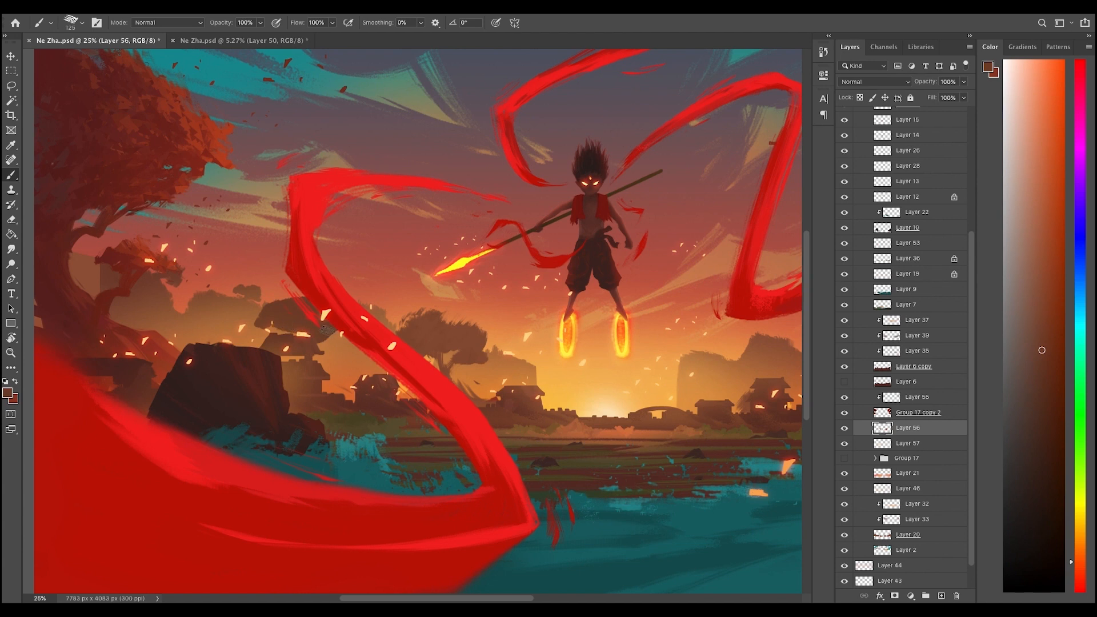
pyautogui.press('super+minus')
pyautogui.press('super+minus')
pyautogui.press('super+minus')
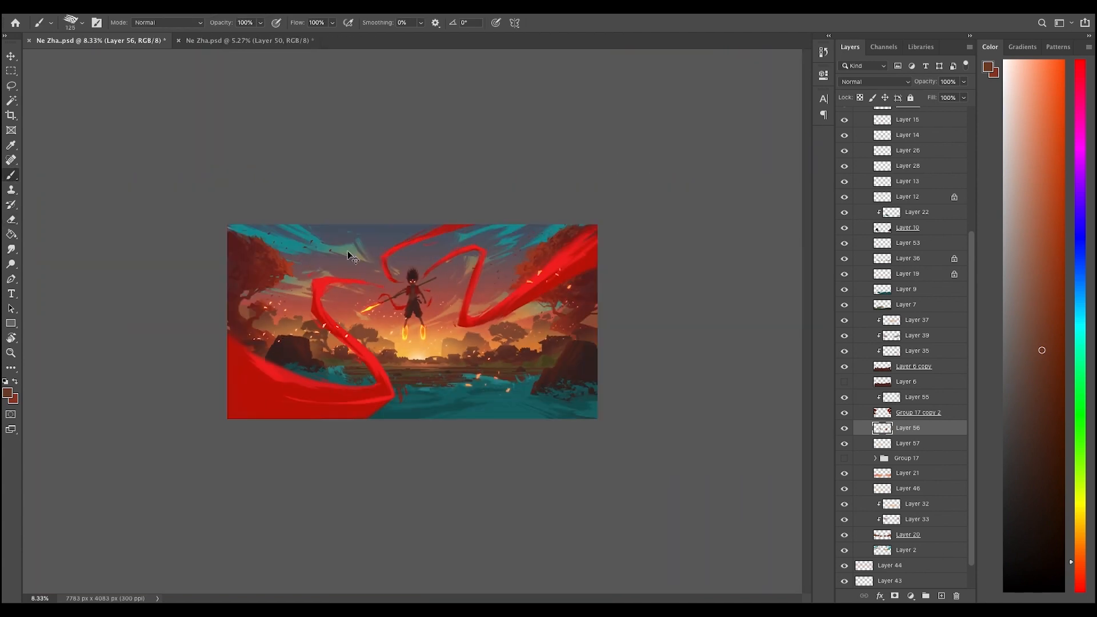
# - Nudge the distant trees on Layer 56 slightly to the right with a free transform, then clear the selection
pyautogui.press('super+equal')
pyautogui.press('super+minus')
pyautogui.press('super+equal')
pyautogui.press('super+minus')
pyautogui.press('super+t')
pyautogui.moveTo(359, 358); pyautogui.dragTo(366, 357)
pyautogui.press('Return')
pyautogui.press('super+d')
# - Lock Layer 56's transparent pixels and softly shade the distant trees with sampled orange at 20% opacity
pyautogui.press('super+0')
pyautogui.press('b')
pyautogui.press('/')
pyautogui.keyDown('alt'); pyautogui.click(545, 343); pyautogui.keyUp('alt')
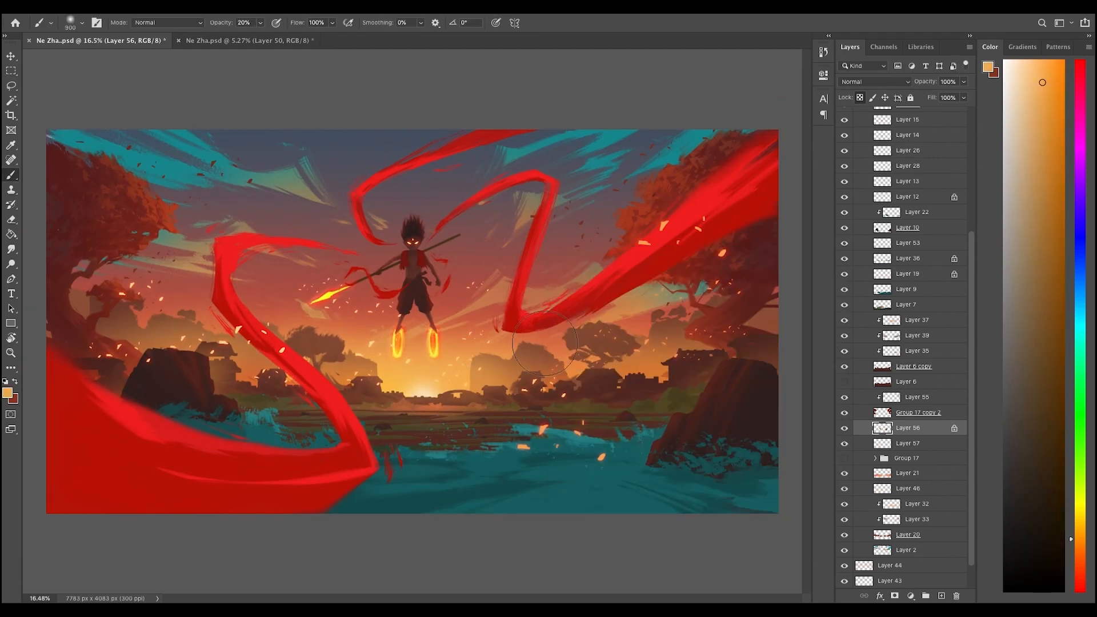
pyautogui.scroll(-3, 390, 292)
pyautogui.scroll(3, 460, 330)
pyautogui.scroll(-2, 460, 330)
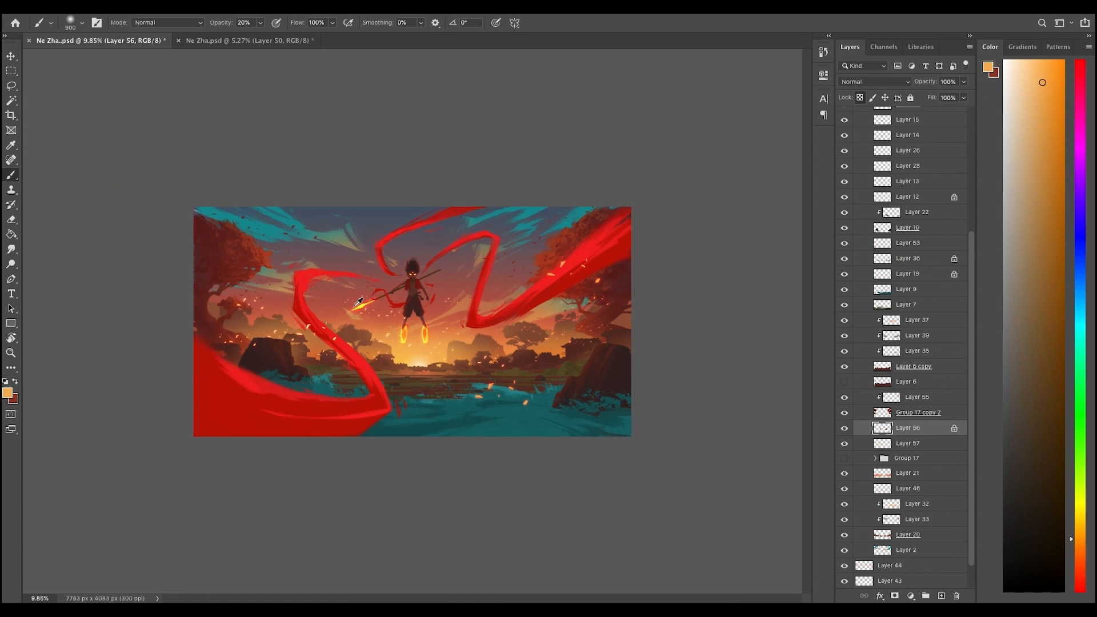
pyautogui.scroll(2, 459, 330)
pyautogui.scroll(-1, 460, 330)
# - Unlock Layer 56's transparent pixels and touch up the distant foliage in reddish brown with the textured brush at 100% opacity
pyautogui.click(953, 429)
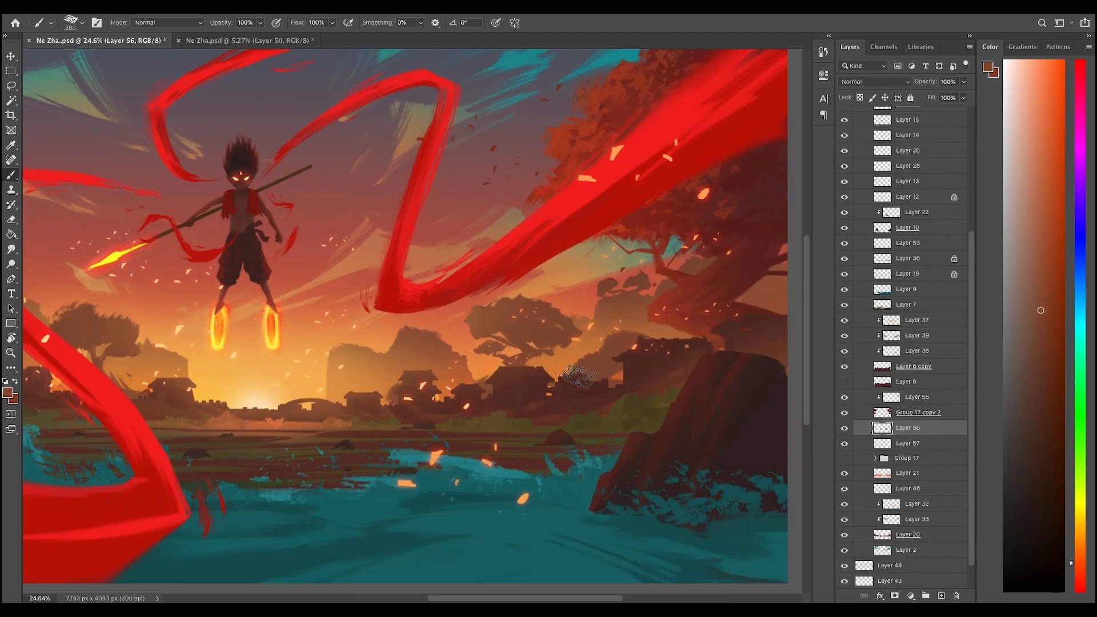
pyautogui.press('/')
pyautogui.scroll(-2, 647, 366)
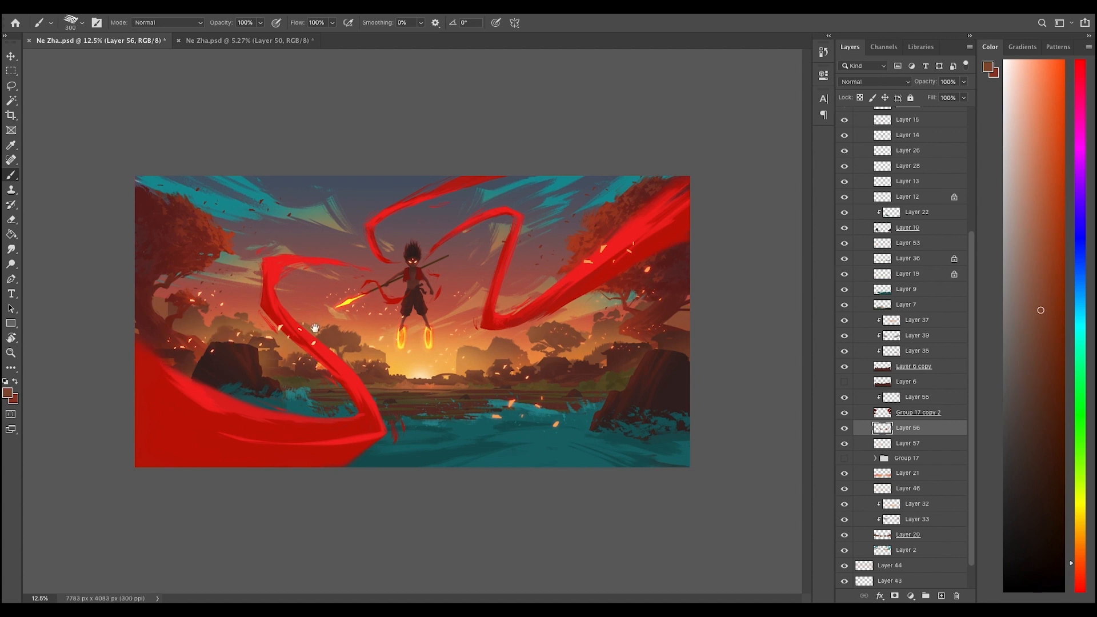
# - Add a new layer above Layer 56 and brush a soft glow over the village in sampled orange at 20% opacity
pyautogui.click(941, 597)
pyautogui.press('2')
pyautogui.keyDown('alt'); pyautogui.click(491, 355); pyautogui.keyUp('alt')
pyautogui.keyDown('alt'); pyautogui.click(491, 357); pyautogui.keyUp('alt')
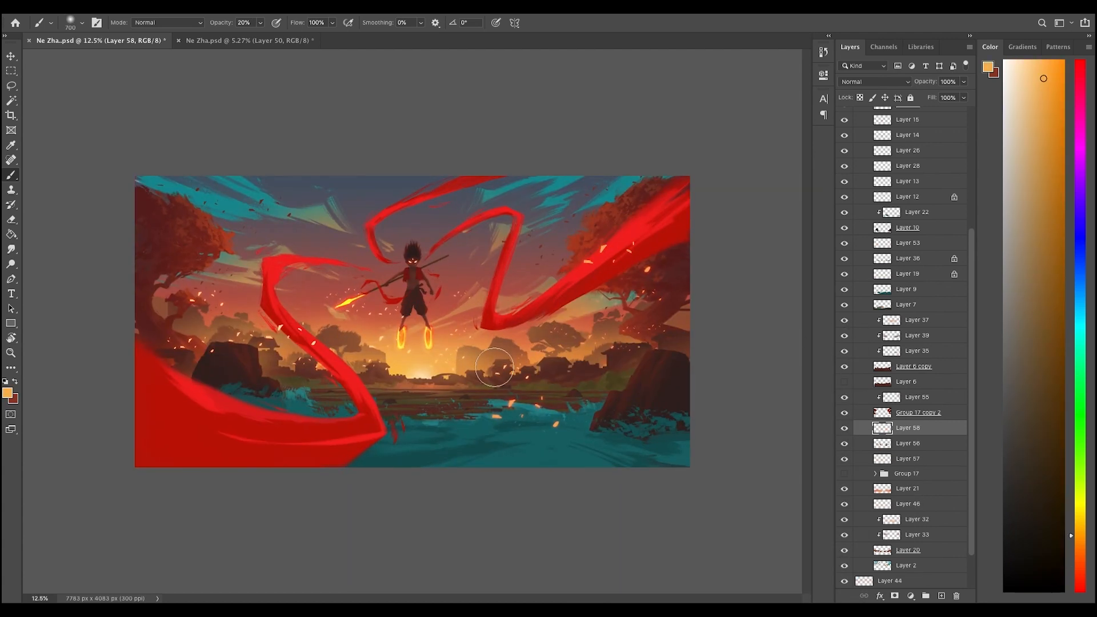
# - Lock Layer 56's transparent pixels and shade the distant trees with a sampled reddish brown at 20% opacity
pyautogui.click(874, 444)
pyautogui.keyDown('alt'); pyautogui.click(559, 309); pyautogui.keyUp('alt')
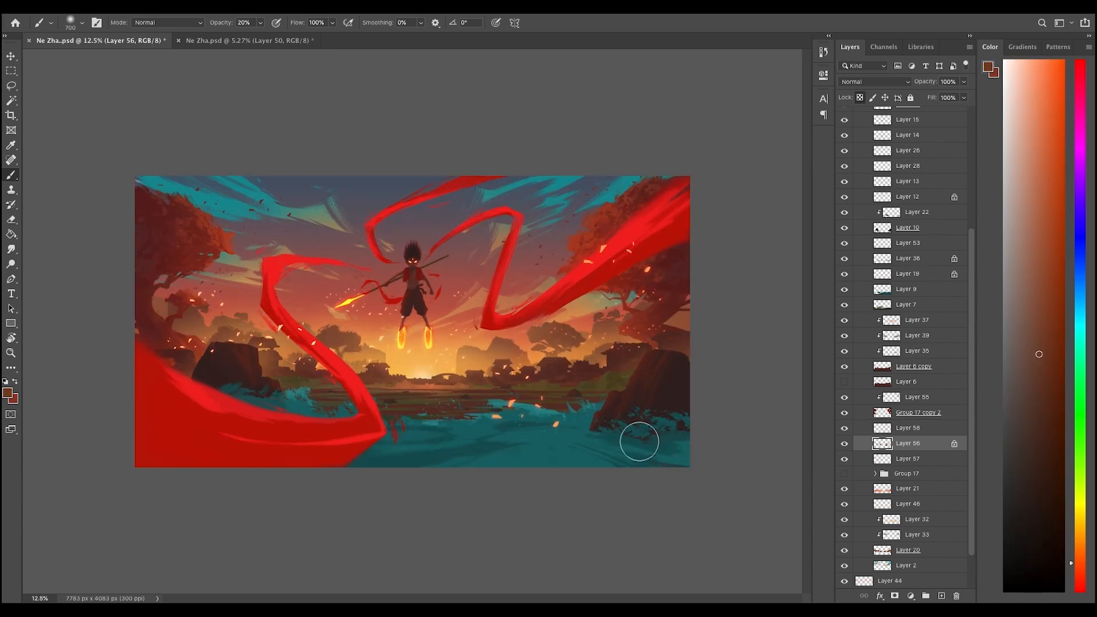
pyautogui.press('super+minus')
pyautogui.press('super+minus')
pyautogui.press('super+equal')
pyautogui.press('super+equal')
# - Select Group 17 copy 2 and refine the right tree's foliage edges with a leaf-shaped eraser
pyautogui.click(918, 413)
pyautogui.press('e')
pyautogui.rightClick(514, 234)
pyautogui.press('b')
pyautogui.press('e')
pyautogui.rightClick(632, 212)
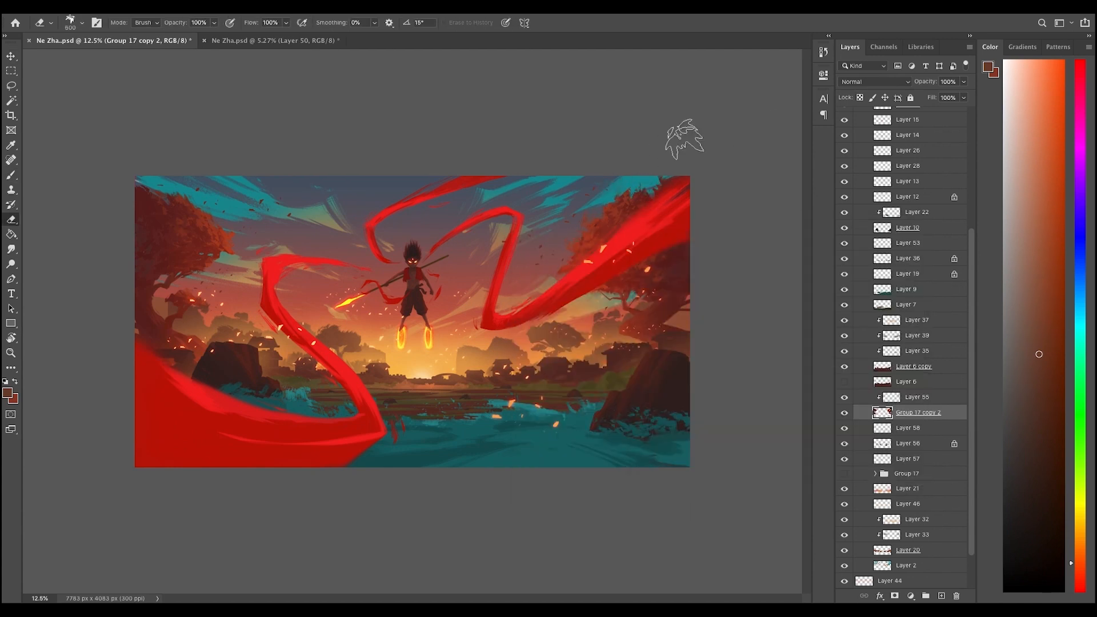
pyautogui.press('super+minus')
pyautogui.press('super+equal')
# - Pick the layer holding the right tree's upper foliage directly on the canvas and return to the eraser
pyautogui.press('v')
pyautogui.click(608, 226)
pyautogui.click(642, 197)
pyautogui.click(667, 161)
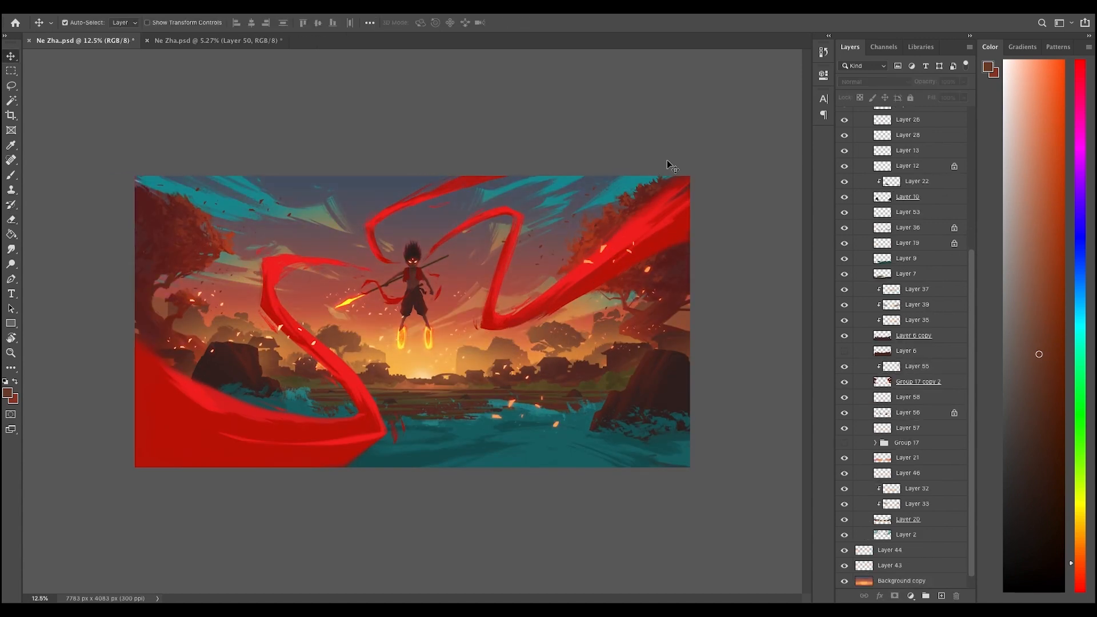
pyautogui.click(649, 191)
pyautogui.click(620, 212)
pyautogui.press('e')
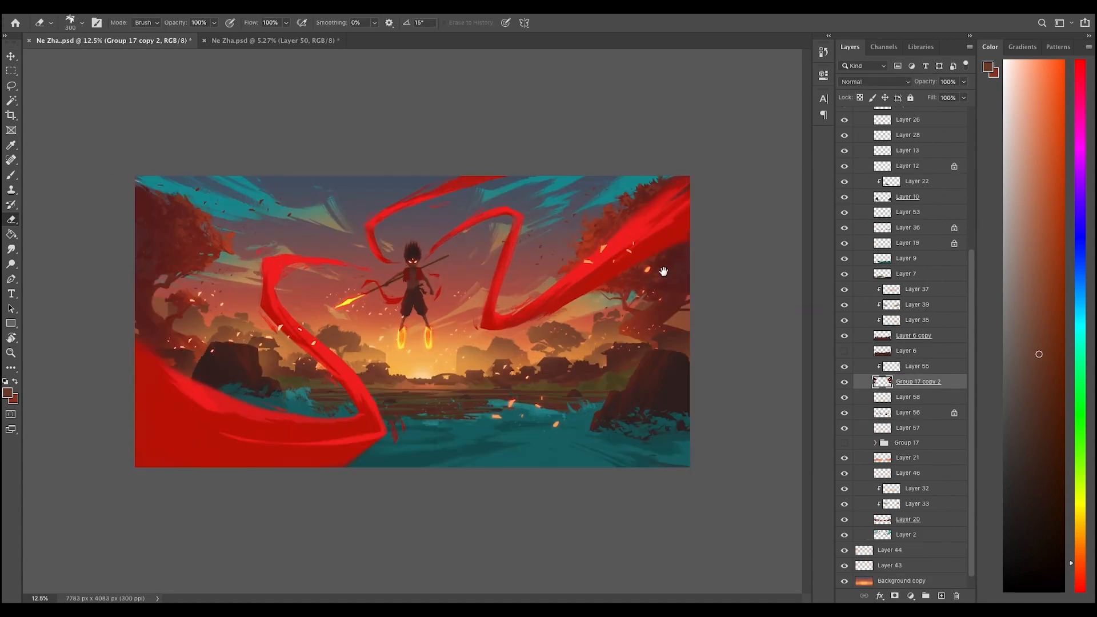
# - Build up the right tree's crown in dark red with the leaf brush and trim its outline with the eraser
pyautogui.press('b')
pyautogui.press('super+minus')
pyautogui.press('super+minus')
pyautogui.press('super+equal')
pyautogui.press('super+equal')
pyautogui.press('e')
pyautogui.press('super+minus')
pyautogui.press('super+equal')
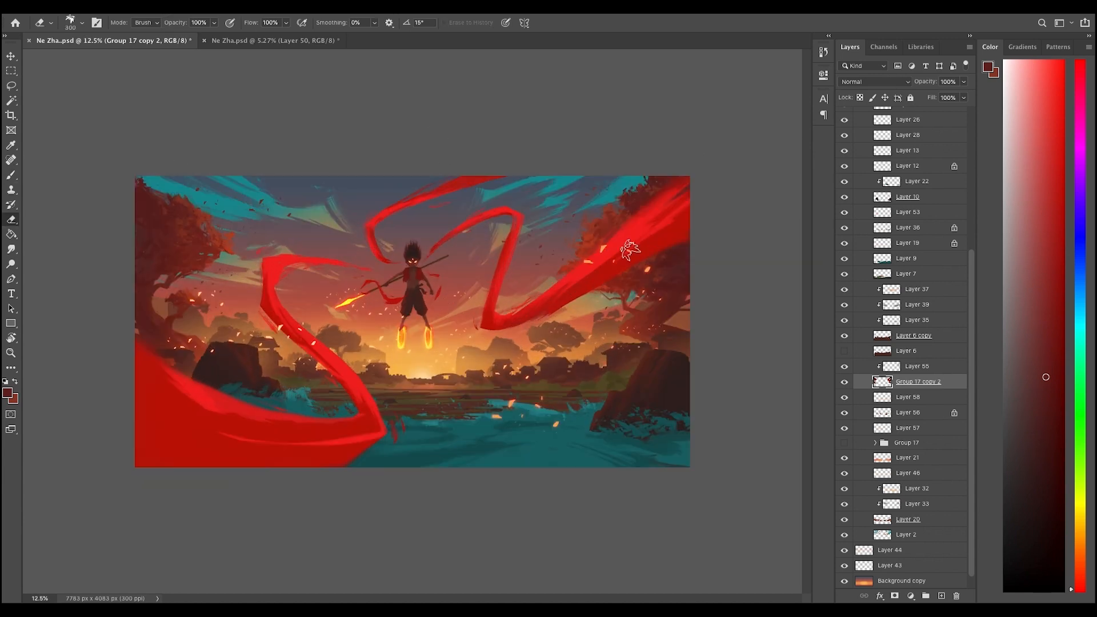
pyautogui.press('b')
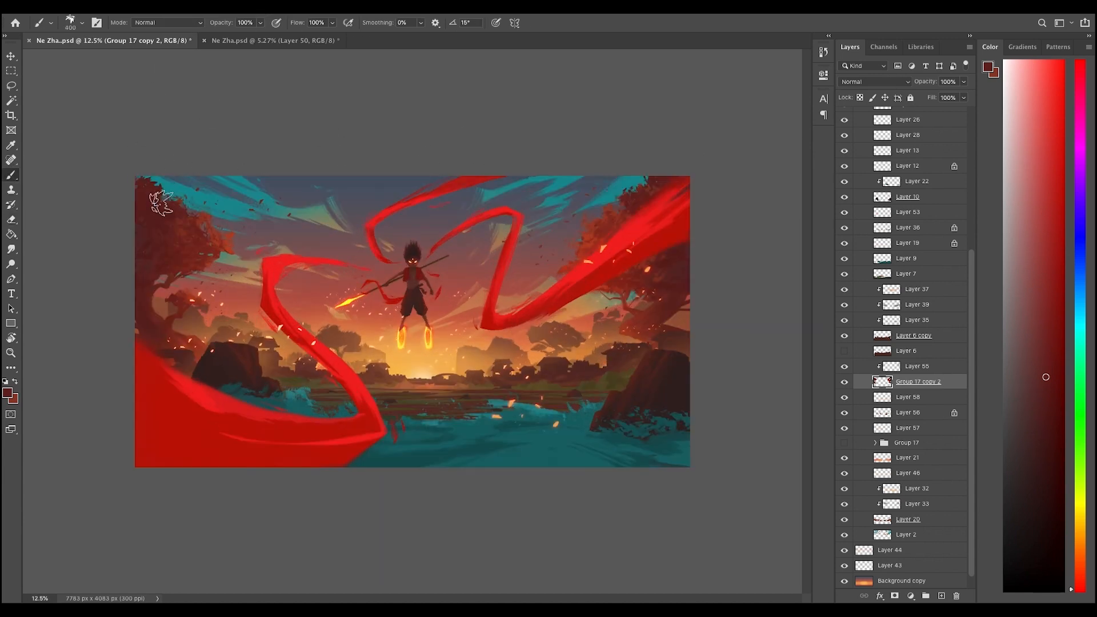
# - Lock Group 17 copy 2's transparent pixels and paint leaf texture on the foreground trees in a sampled red at 100% opacity
pyautogui.press('/')
pyautogui.press('super+equal')
pyautogui.keyDown('alt'); pyautogui.click(75, 156); pyautogui.keyUp('alt')
pyautogui.press('super+minus')
pyautogui.press('super+equal')
pyautogui.press('super+minus')
pyautogui.press('super+equal')
pyautogui.press('super+minus')
pyautogui.press('super+minus')
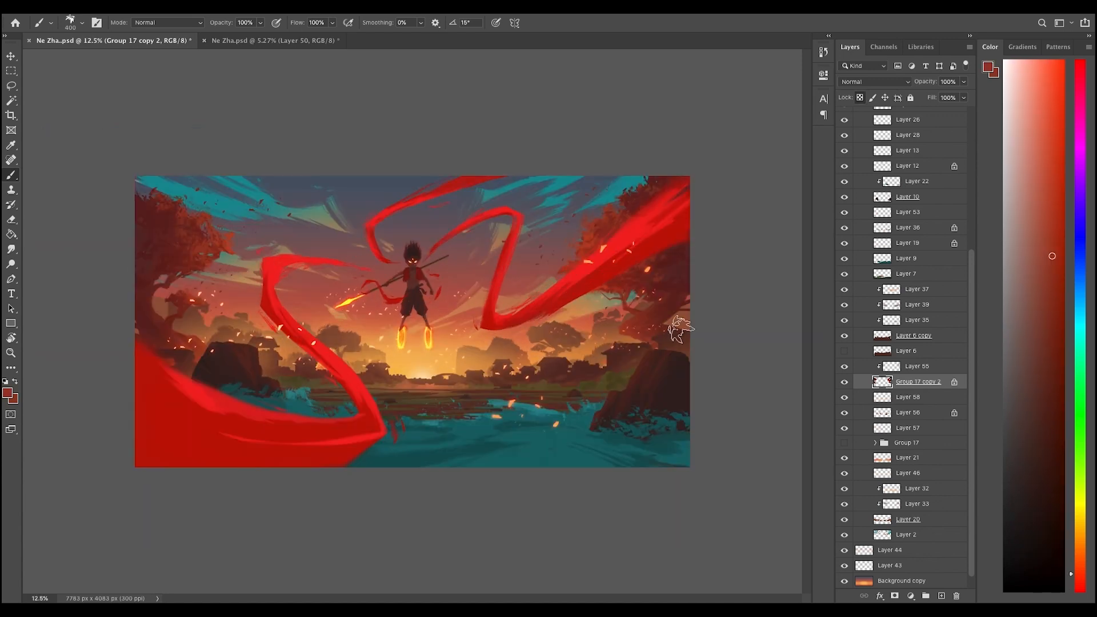
pyautogui.press('super+equal')
# - Add a layer clipped to Group 17 copy 2 and brush soft orange light over the trees at 5% opacity, size 1500
pyautogui.click(941, 597)
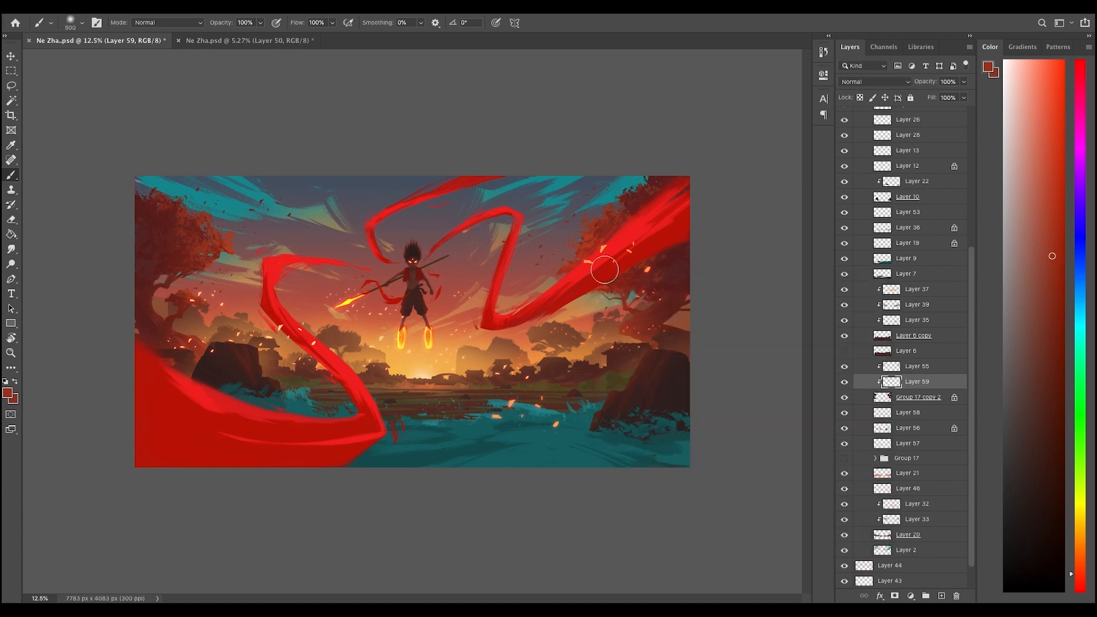
pyautogui.press('1')
pyautogui.keyDown('alt'); pyautogui.click(523, 303); pyautogui.keyUp('alt')
pyautogui.press(']')
pyautogui.press(']')
pyautogui.press(']')
pyautogui.press(']')
pyautogui.press('super+minus')
pyautogui.press('0')
pyautogui.press('5')
pyautogui.press('super+equal')
pyautogui.press('super+minus')
# - Open the Navigator and dock it above the Color panel
pyautogui.click(342, 7)
pyautogui.click(341, 7)
pyautogui.click(365, 305)
pyautogui.moveTo(673, 69); pyautogui.dragTo(1021, 46)
# - Unlock Group 17 copy 2's transparent pixels and reshape the left tree's upper foliage with the textured brush and eraser in sampled dark red
pyautogui.press('super+equal')
pyautogui.click(916, 396)
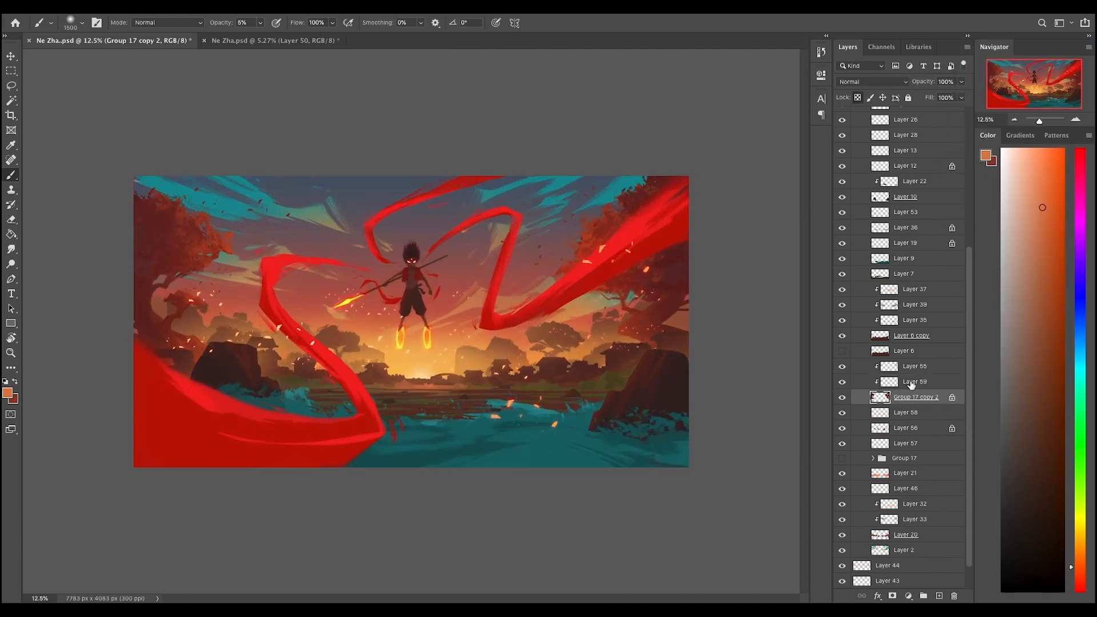
pyautogui.press('e')
pyautogui.rightClick(233, 115)
pyautogui.click(263, 142)
pyautogui.press('b')
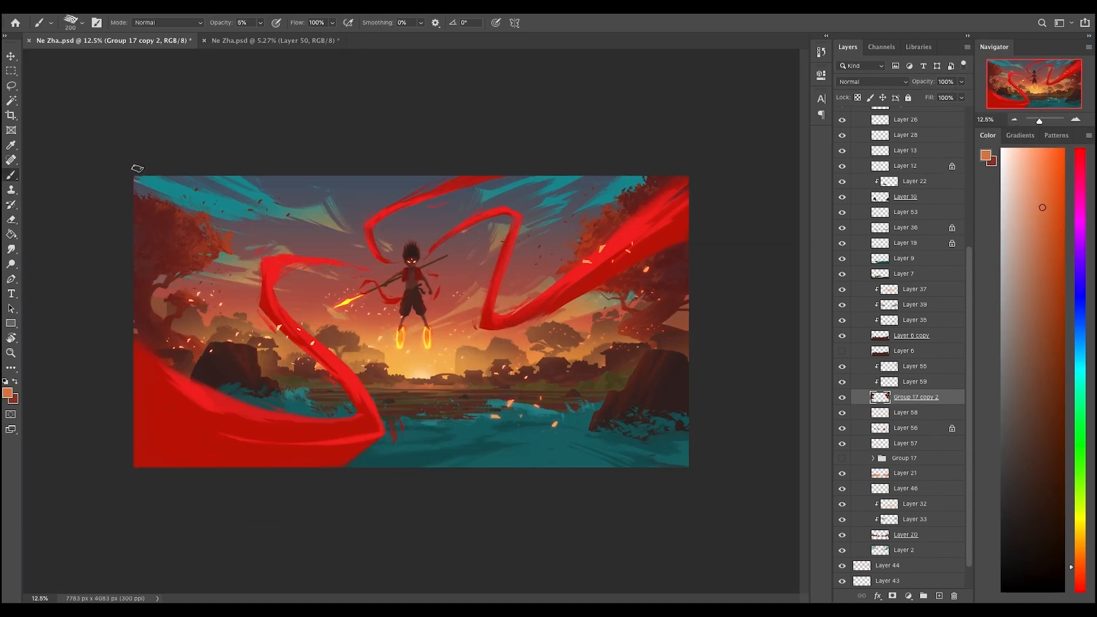
pyautogui.keyDown('alt'); pyautogui.click(155, 200); pyautogui.keyUp('alt')
pyautogui.press('e')
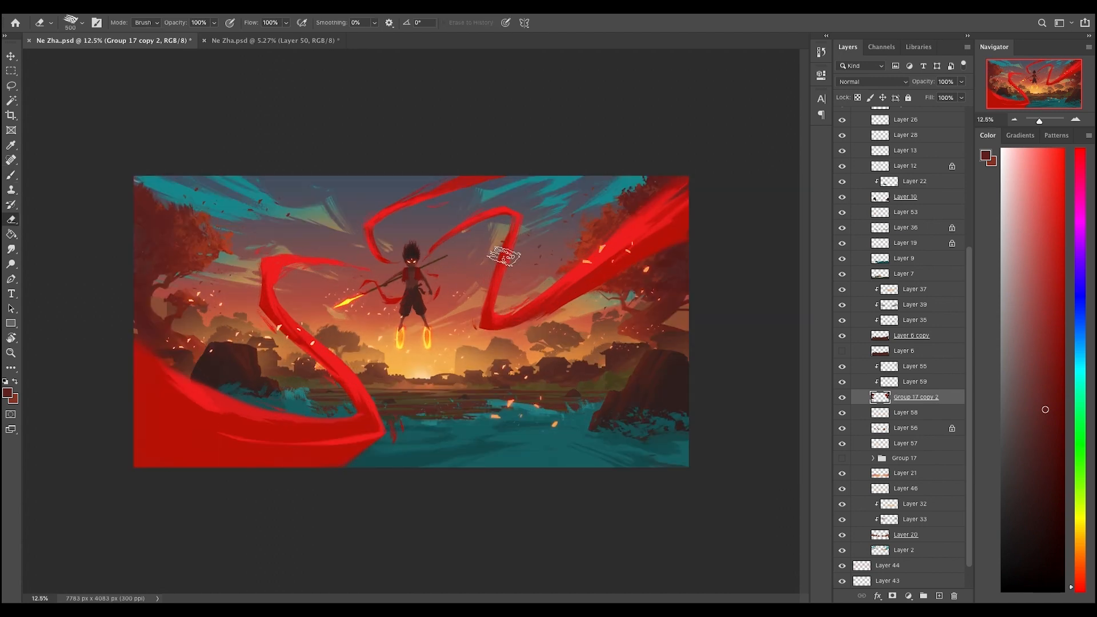
# - Check on the canvas which layers hold the left tree's upper foliage
pyautogui.press('b')
pyautogui.keyDown('super'); pyautogui.click(174, 212); pyautogui.keyUp('super')
pyautogui.keyDown('super'); pyautogui.click(169, 197); pyautogui.keyUp('super')
pyautogui.keyDown('super'); pyautogui.click(168, 164); pyautogui.keyUp('super')
pyautogui.keyDown('super'); pyautogui.click(185, 155); pyautogui.keyUp('super')
pyautogui.keyDown('super'); pyautogui.click(140, 180); pyautogui.keyUp('super')
pyautogui.press('e')
pyautogui.keyDown('super'); pyautogui.click(166, 220); pyautogui.keyUp('super')
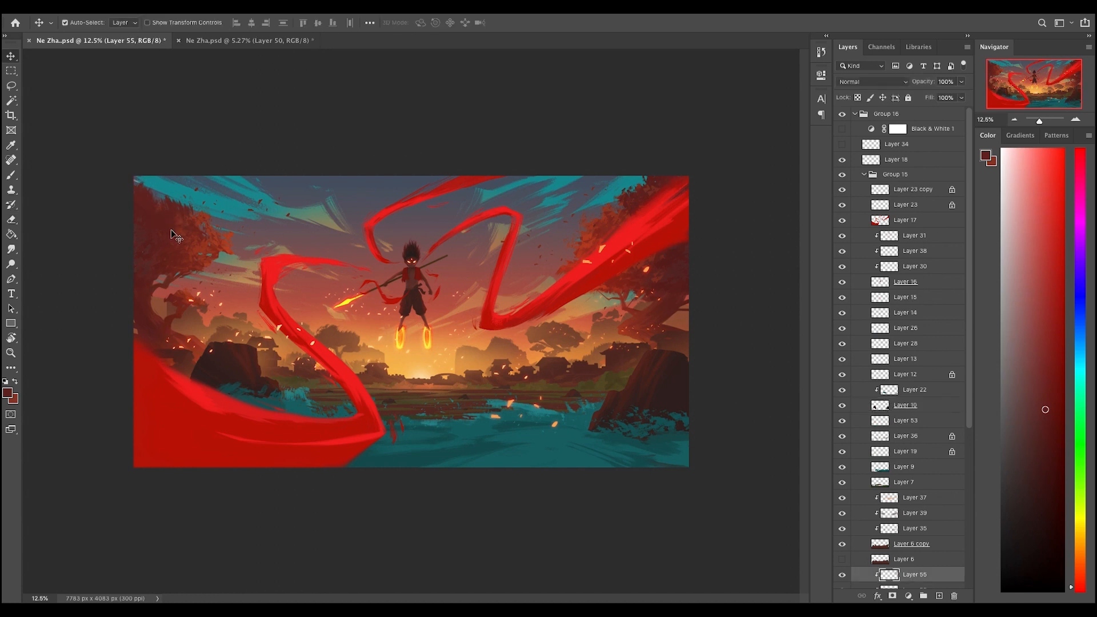
# - Rework the left tree's crown on Group 17 copy 2 in dark red with the textured brush, size 500, at 100% opacity
pyautogui.press('super+minus')
pyautogui.press('super+minus')
pyautogui.press('super+equal')
pyautogui.press('super+equal')
pyautogui.scroll(4, 478, 222)
pyautogui.press('b')
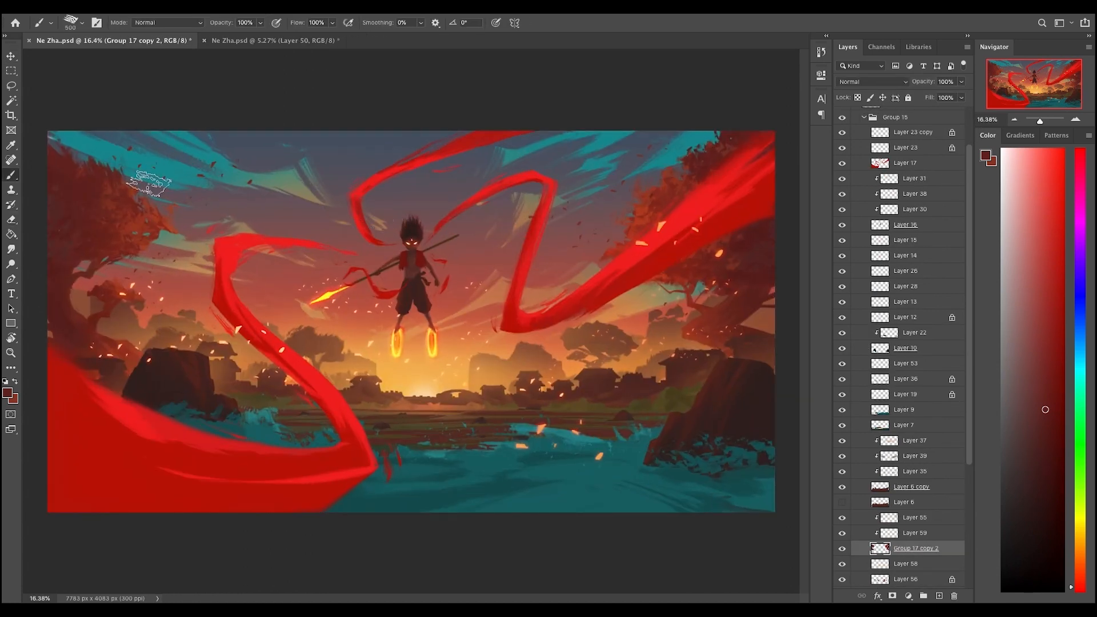
# - Paint leaf clusters on the left tree with the textured and leaf brushes in dark reds sampled from the scene
pyautogui.scroll(-3, 140, 193)
pyautogui.keyDown('alt'); pyautogui.click(204, 243); pyautogui.keyUp('alt')
pyautogui.scroll(-5, 269, 249)
pyautogui.scroll(7, 246, 252)
pyautogui.keyDown('alt'); pyautogui.click(155, 235); pyautogui.keyUp('alt')
pyautogui.scroll(-5, 233, 260)
pyautogui.keyDown('alt'); pyautogui.click(197, 235); pyautogui.keyUp('alt')
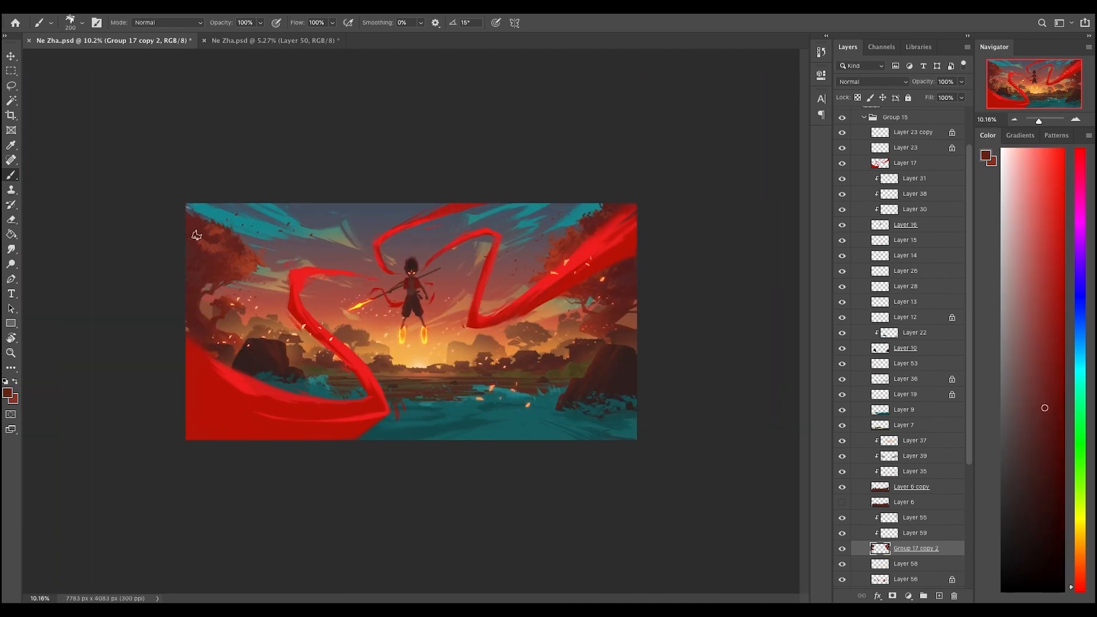
# - Deepen the trees' foliage with a sampled darker red, using the leaf brush at size 500 and 100% opacity
pyautogui.press('super+plus')
pyautogui.press('super+minus')
pyautogui.keyDown('alt'); pyautogui.click(264, 254); pyautogui.keyUp('alt')
pyautogui.press('super+plus')
pyautogui.keyDown('alt'); pyautogui.click(155, 248); pyautogui.keyUp('alt')
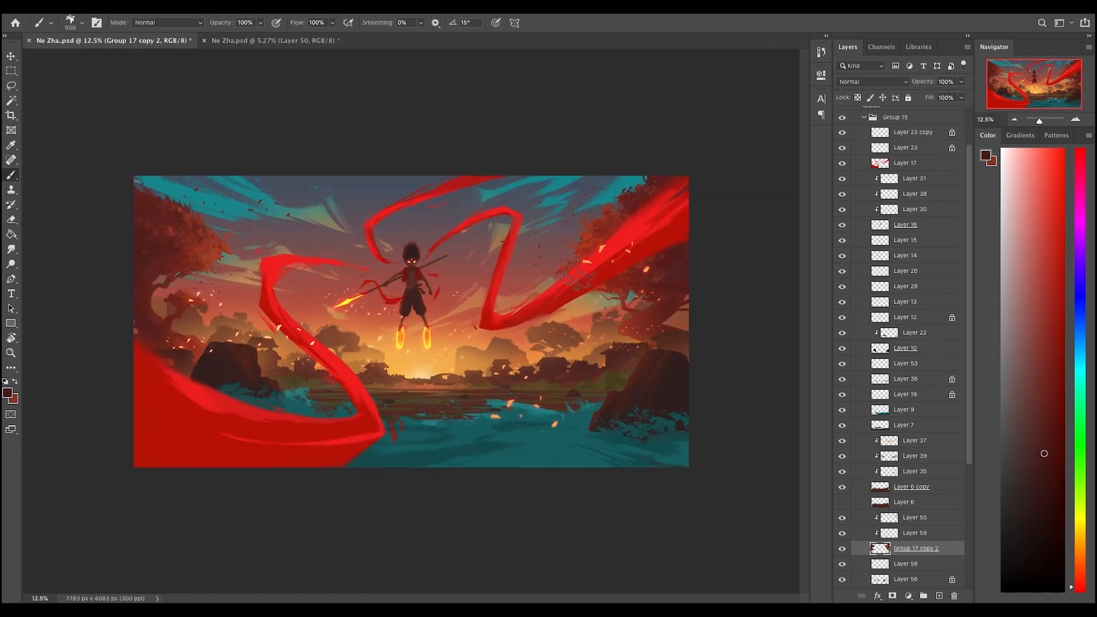
# - Choose a different eraser tip and trim the edges of the left tree's foliage
pyautogui.press('super+minus')
pyautogui.press('super+minus')
pyautogui.press('super+plus')
pyautogui.press('super+plus')
pyautogui.press('e')
pyautogui.rightClick(211, 207)
pyautogui.click(426, 384)
pyautogui.click(197, 225)
# - Add pointed leaf shapes around the left tree with a triangular brush, size 175, and trim them with the matching eraser at size 150
pyautogui.press('b')
pyautogui.rightClick(202, 206)
pyautogui.click(239, 284)
pyautogui.rightClick(198, 213)
pyautogui.click(191, 207)
pyautogui.press('e')
pyautogui.press('b')
pyautogui.hotkey('ctrl', '=')
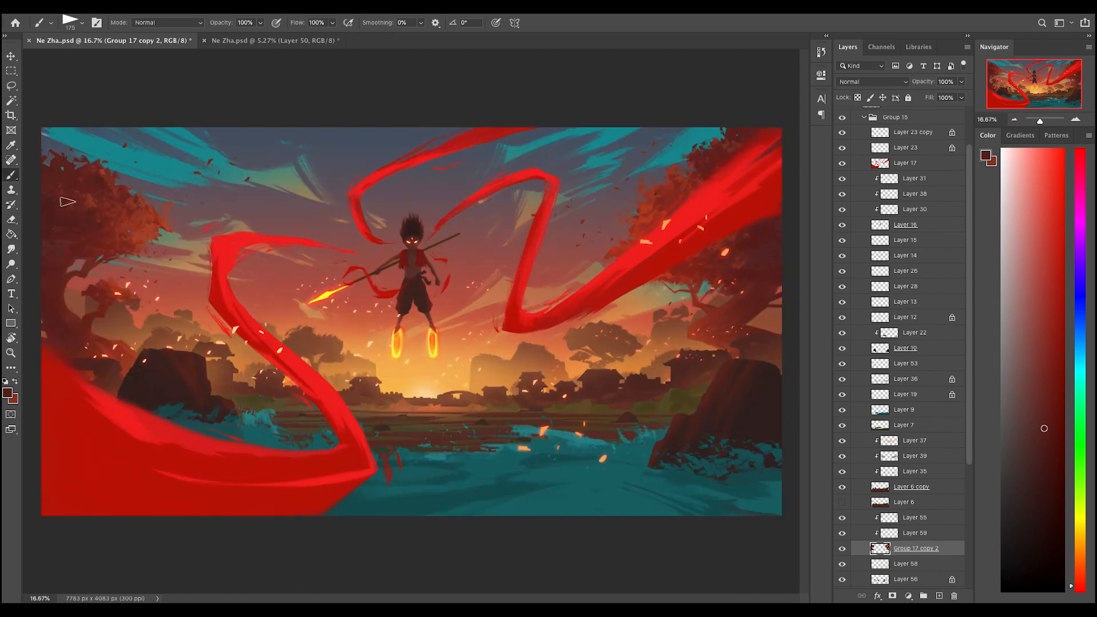
pyautogui.press('e')
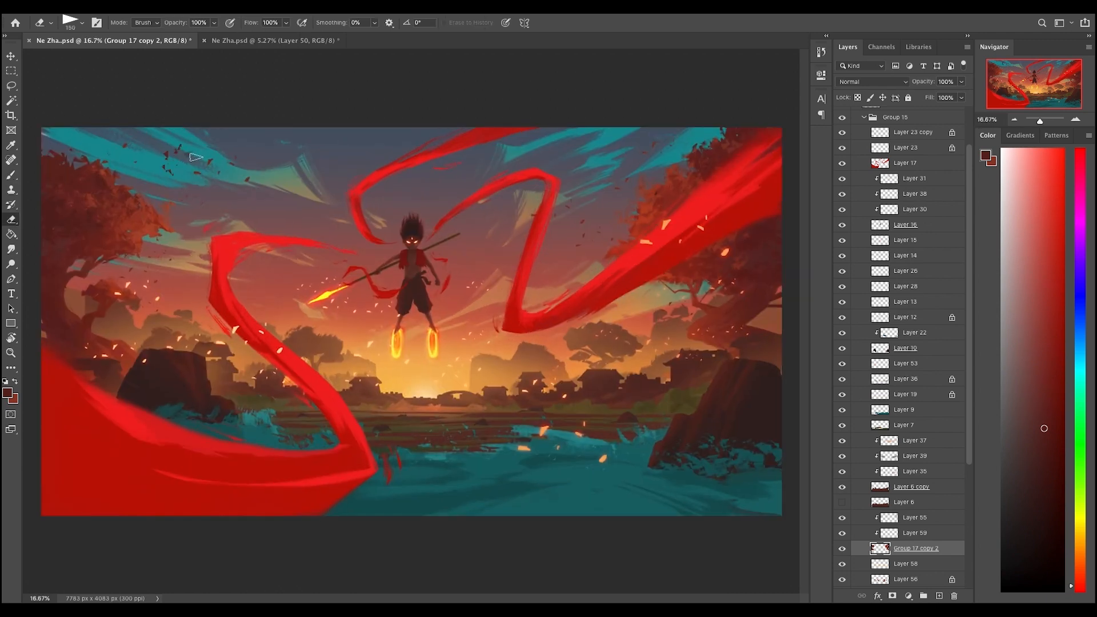
pyautogui.hotkey('ctrl', '-')
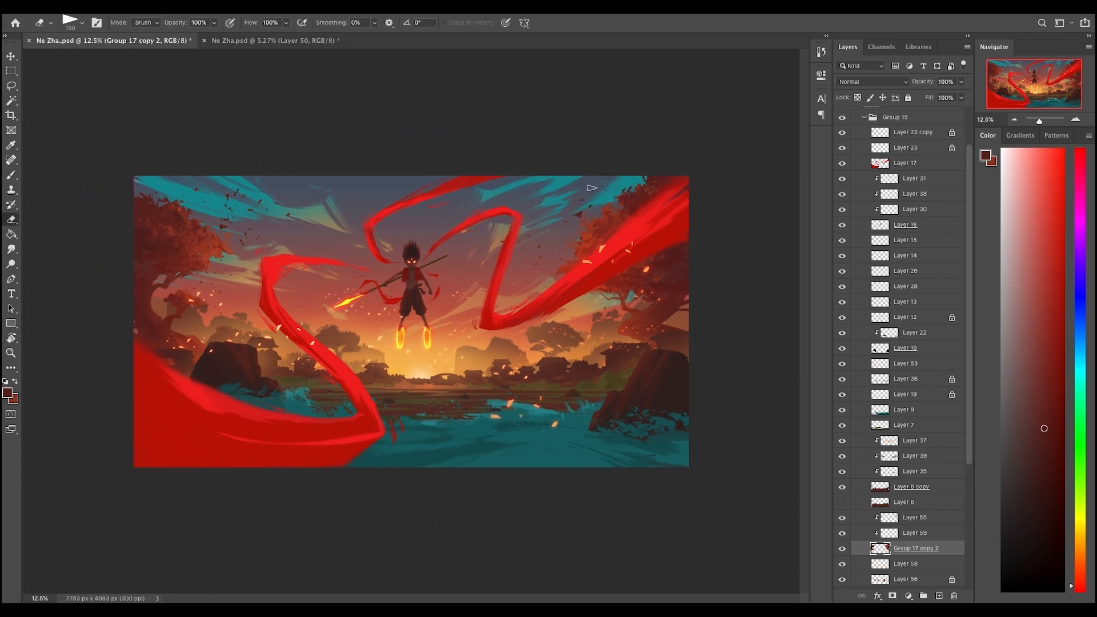
# - Add a layer above the tree shading and brush a soft horizon-sampled orange glow over the right tree at size 1100
pyautogui.moveTo(652, 262); pyautogui.dragTo(642, 262)
pyautogui.press('super+minus')
pyautogui.click(914, 518)
pyautogui.click(940, 596)
pyautogui.press('b')
pyautogui.rightClick(534, 306)
pyautogui.doubleClick(764, 483)
pyautogui.keyDown('alt'); pyautogui.click(471, 360); pyautogui.keyUp('alt')
pyautogui.keyDown('super'); pyautogui.click(645, 344); pyautogui.keyUp('super')
pyautogui.keyDown('super'); pyautogui.click(645, 343); pyautogui.keyUp('super')
pyautogui.keyDown('super'); pyautogui.click(645, 340); pyautogui.keyUp('super')
pyautogui.click(909, 519)
pyautogui.press(']')
pyautogui.press(']')
pyautogui.press(']')
pyautogui.click(686, 320)
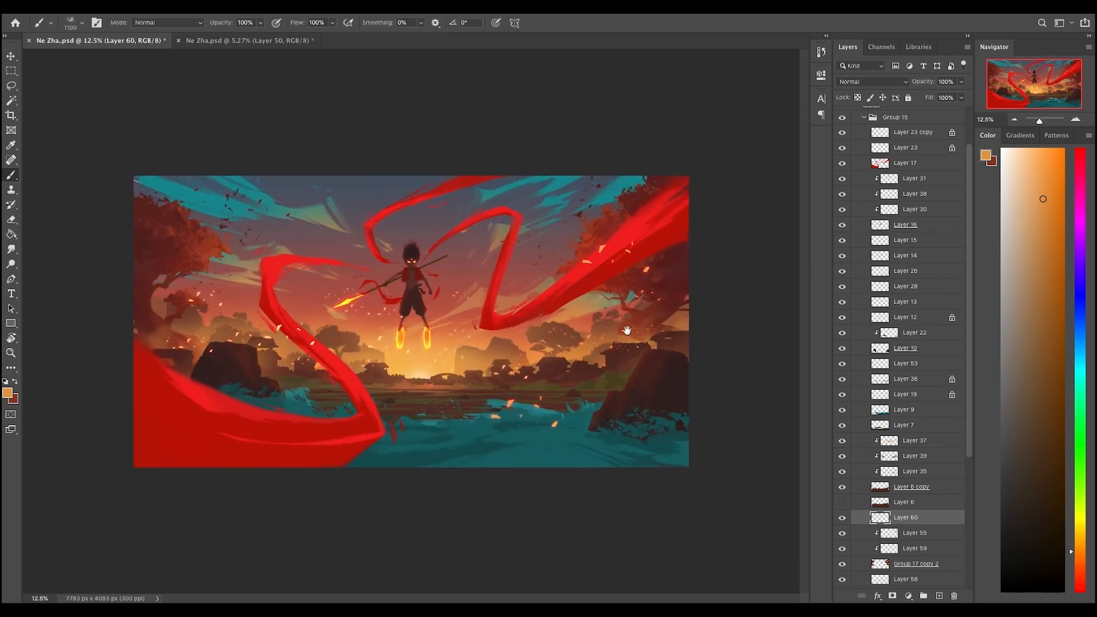
# - Toggle an upper layer's visibility to compare the picture with and without it, checking the overall composition
pyautogui.press('super+minus')
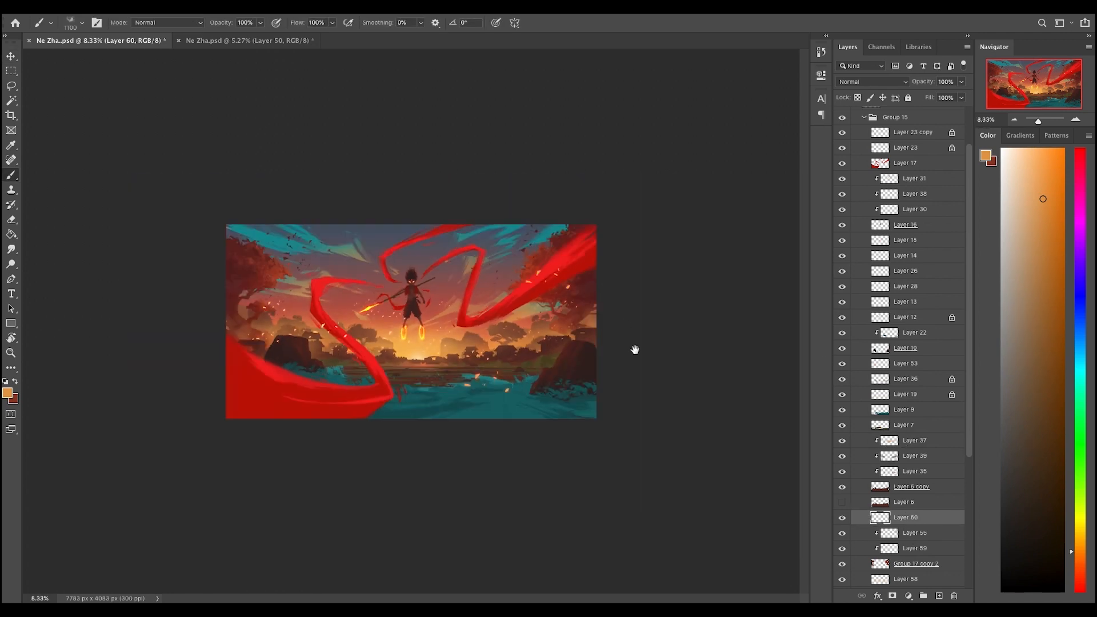
pyautogui.press('super+plus')
pyautogui.scroll(3, 852, 229)
pyautogui.click(843, 129)
pyautogui.click(842, 129)
pyautogui.press('super+minus')
pyautogui.press('super+plus')
pyautogui.scroll(-3, 852, 519)
# - Lock the glow layer's transparent pixels and tint it in sampled reddish orange with large soft brushes at sizes 1300 and 1000
pyautogui.click(858, 97)
pyautogui.rightClick(555, 296)
pyautogui.doubleClick(703, 417)
pyautogui.keyDown('alt'); pyautogui.click(435, 351); pyautogui.keyUp('alt')
pyautogui.press('super+minus')
pyautogui.press('super+plus')
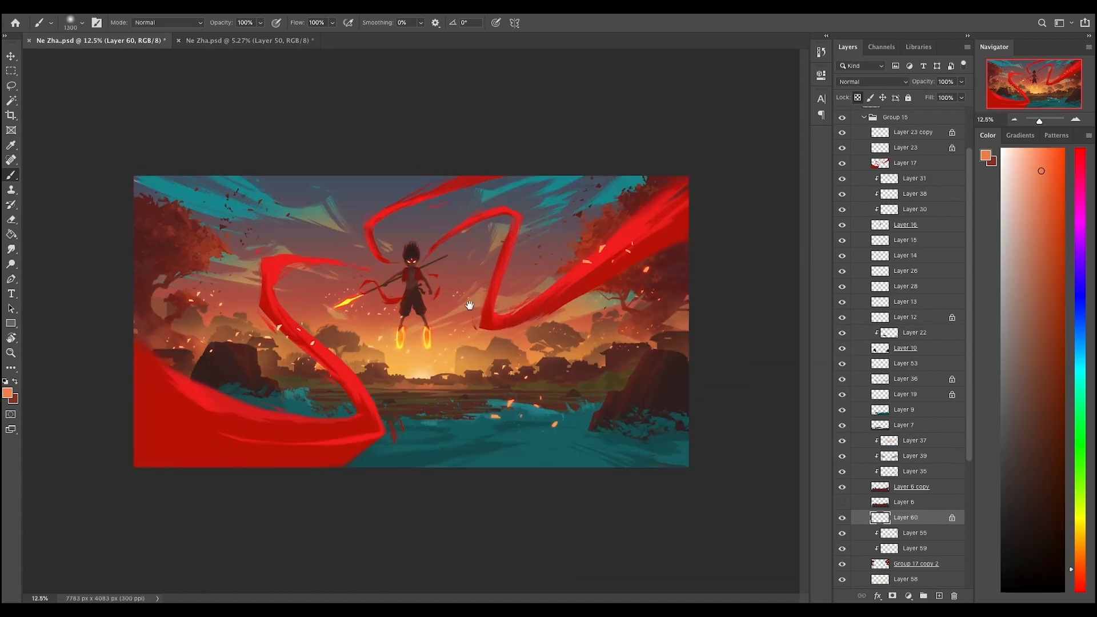
pyautogui.rightClick(638, 293)
pyautogui.doubleClick(695, 418)
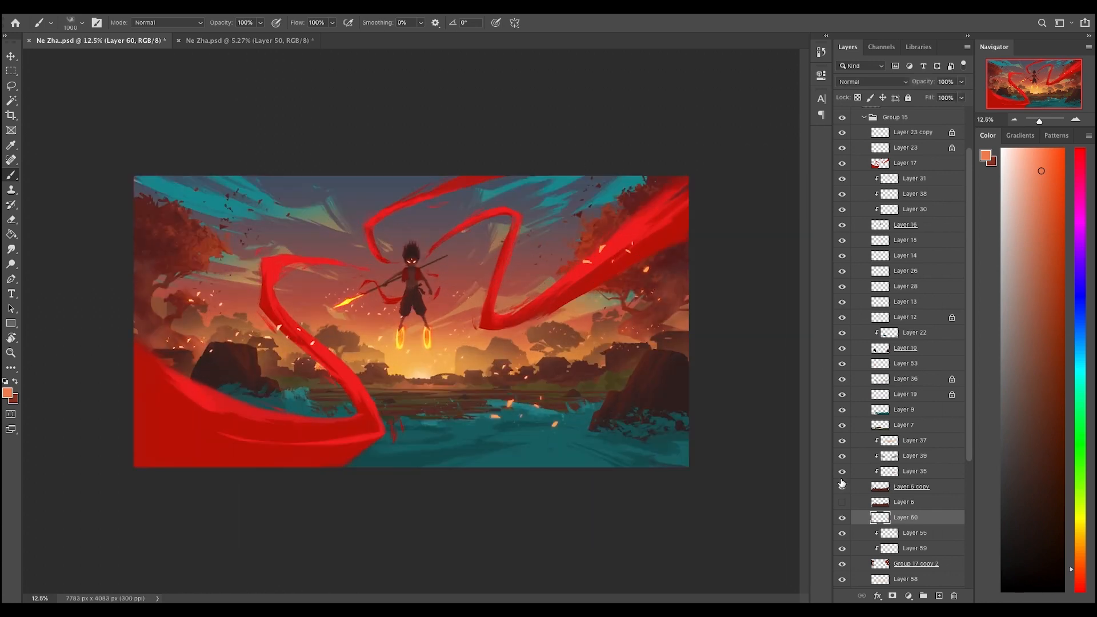
pyautogui.press('e')
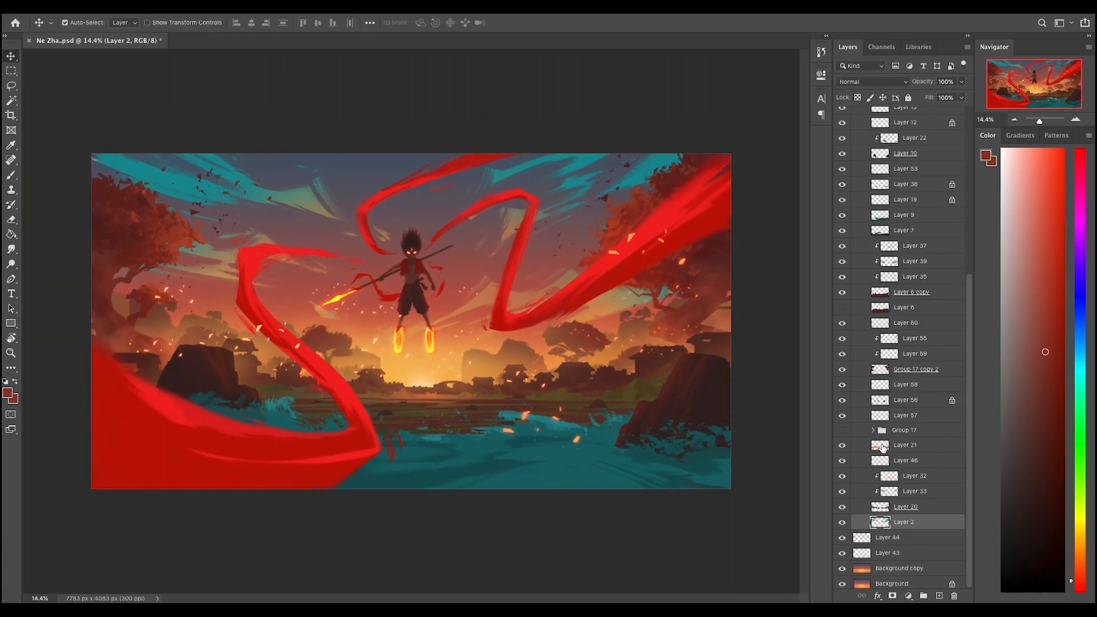
# - Duplicate the cloud layer Layer 2, hide the original, and load an enlarged textured brush with the sky's sampled teal
pyautogui.press('e')
pyautogui.press('b')
pyautogui.scroll(2, 503, 184)
pyautogui.press('e')
pyautogui.press('b')
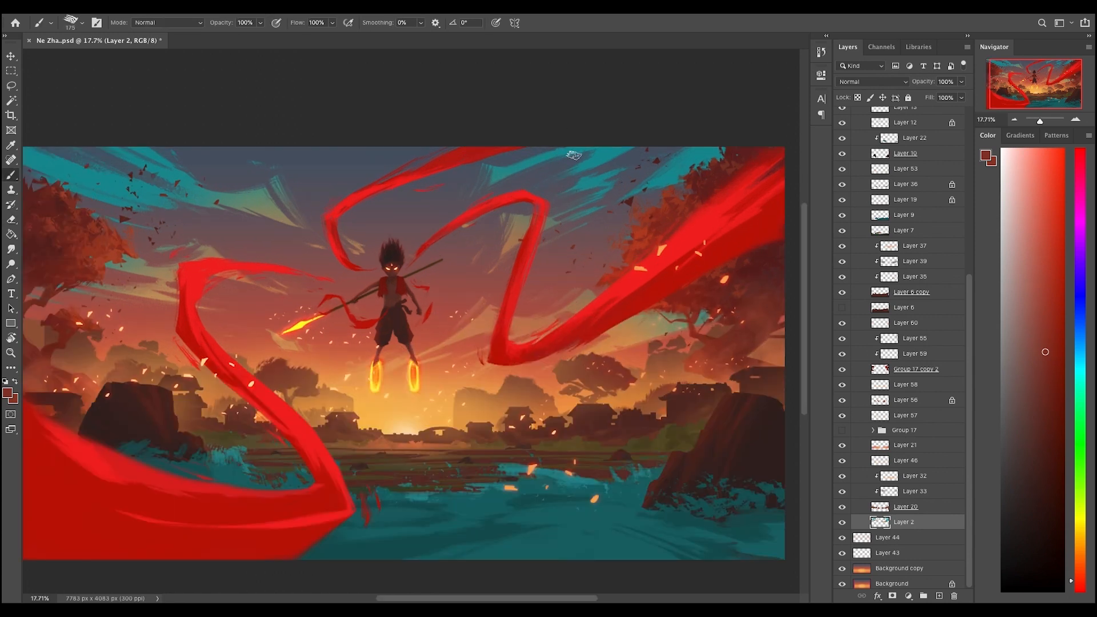
pyautogui.keyDown('alt'); pyautogui.click(574, 154); pyautogui.keyUp('alt')
pyautogui.hotkey('ctrl', 'j')
pyautogui.press(']')
pyautogui.press(']')
pyautogui.press(']')
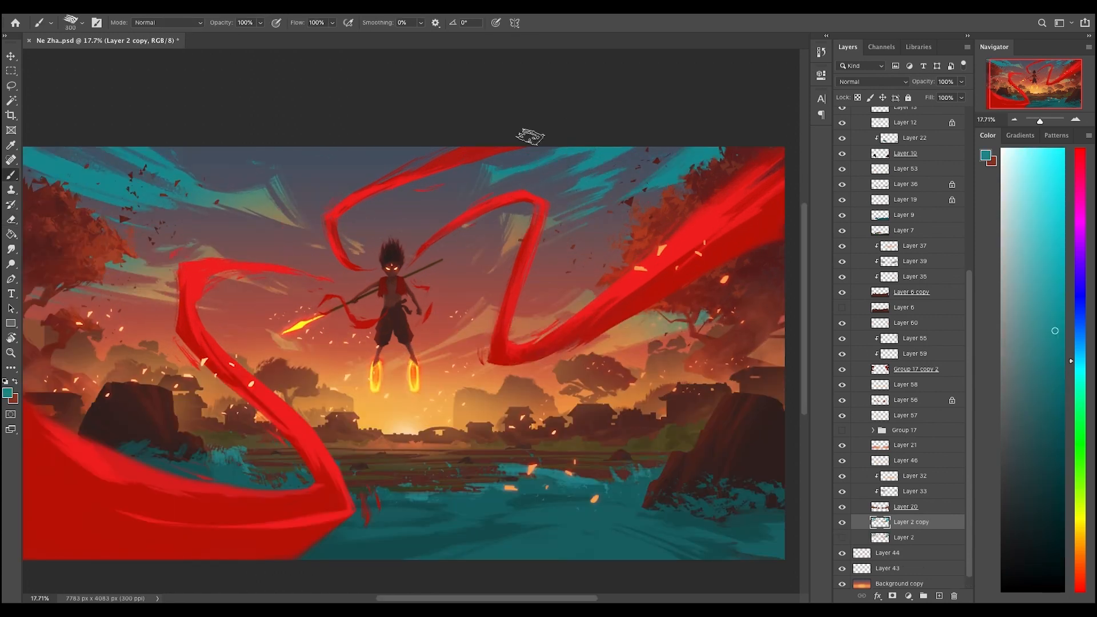
# - Paint wispy clouds between the ribbon loops in sampled teal and tan, trimming them with the textured eraser at size 400
pyautogui.press('e')
pyautogui.scroll(2, 508, 179)
pyautogui.press('b')
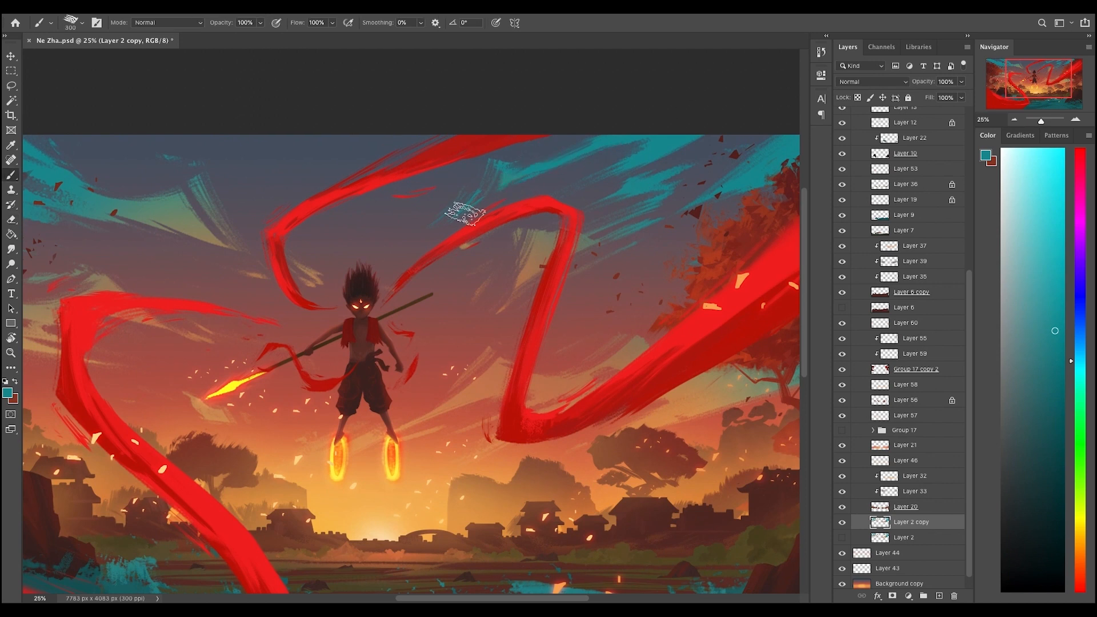
pyautogui.press('e')
pyautogui.press('b')
pyautogui.keyDown('alt'); pyautogui.click(538, 255); pyautogui.keyUp('alt')
pyautogui.moveTo(483, 305); pyautogui.dragTo(496, 288)
pyautogui.press('e')
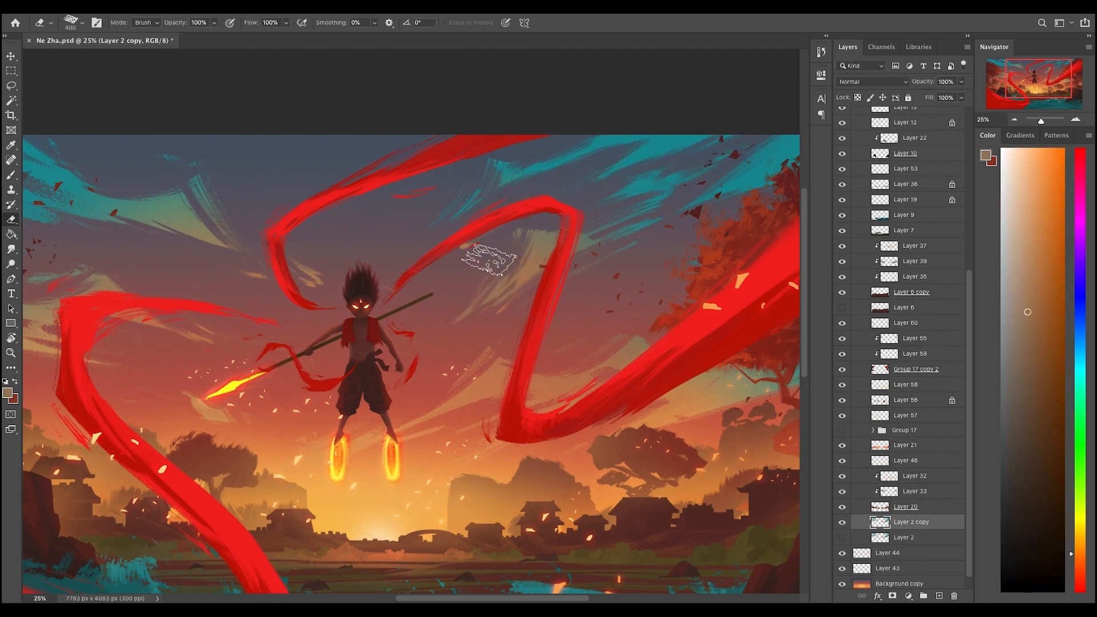
# - Extend the teal cloud streaks across the upper sky with sampled colours and thin them with the textured eraser
pyautogui.scroll(-3, 657, 245)
pyautogui.scroll(2, 657, 245)
pyautogui.press('b')
pyautogui.keyDown('alt'); pyautogui.click(711, 153); pyautogui.keyUp('alt')
pyautogui.press('e')
pyautogui.press('b')
pyautogui.keyDown('alt'); pyautogui.click(593, 271); pyautogui.keyUp('alt')
pyautogui.keyDown('alt'); pyautogui.click(560, 149); pyautogui.keyUp('alt')
pyautogui.press('e')
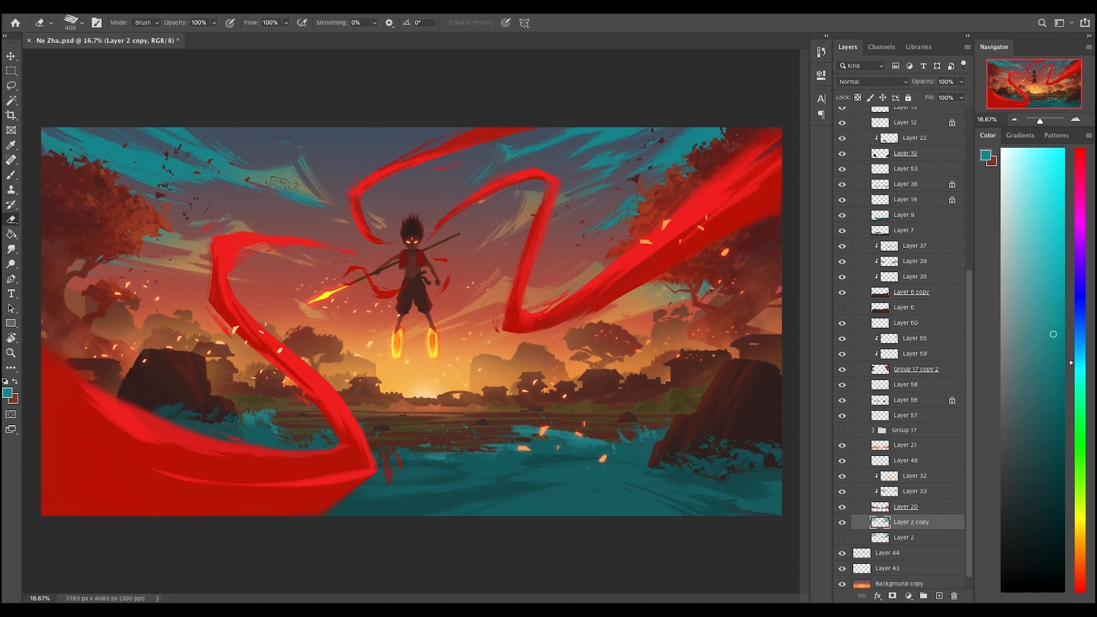
# - Add warm cloud wisps to the left of the figure in sampled orange-browns and trim them
pyautogui.keyDown('alt'); pyautogui.click(296, 240); pyautogui.keyUp('alt')
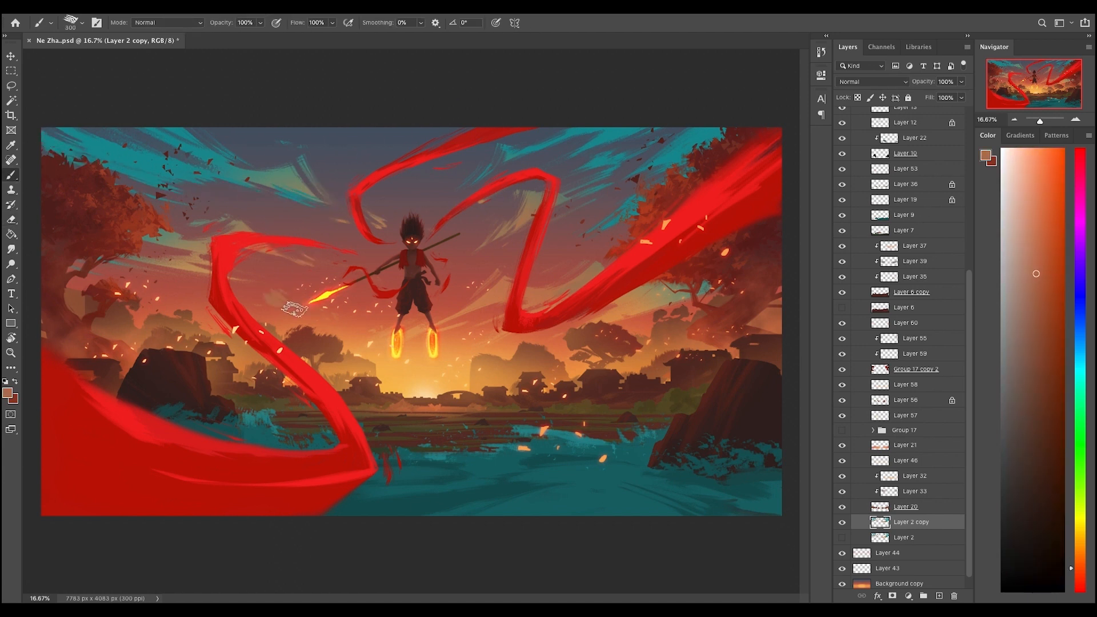
pyautogui.press('b')
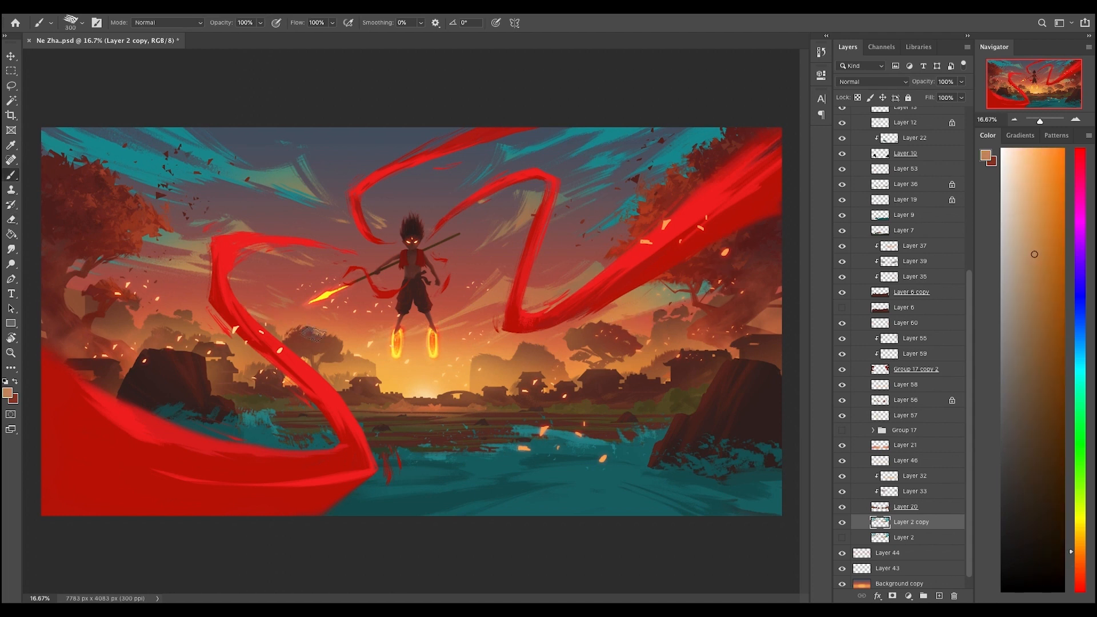
pyautogui.press('e')
# - Lock the duplicated cloud layer's transparent pixels and blend the left clouds in sampled teal with a soft brush at 40% opacity
pyautogui.click(859, 98)
pyautogui.press('b')
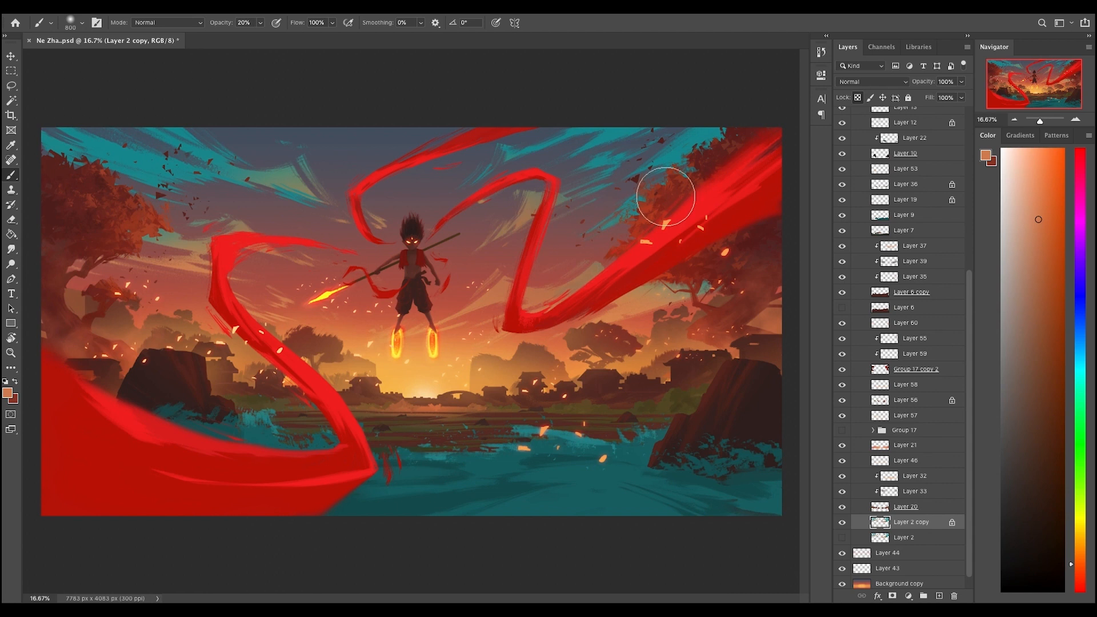
pyautogui.press('0')
pyautogui.press('[')
pyautogui.press('[')
pyautogui.press('[')
pyautogui.keyDown('alt'); pyautogui.click(275, 170); pyautogui.keyUp('alt')
pyautogui.moveTo(278, 174); pyautogui.dragTo(303, 186)
pyautogui.keyDown('alt'); pyautogui.click(572, 216); pyautogui.keyUp('alt')
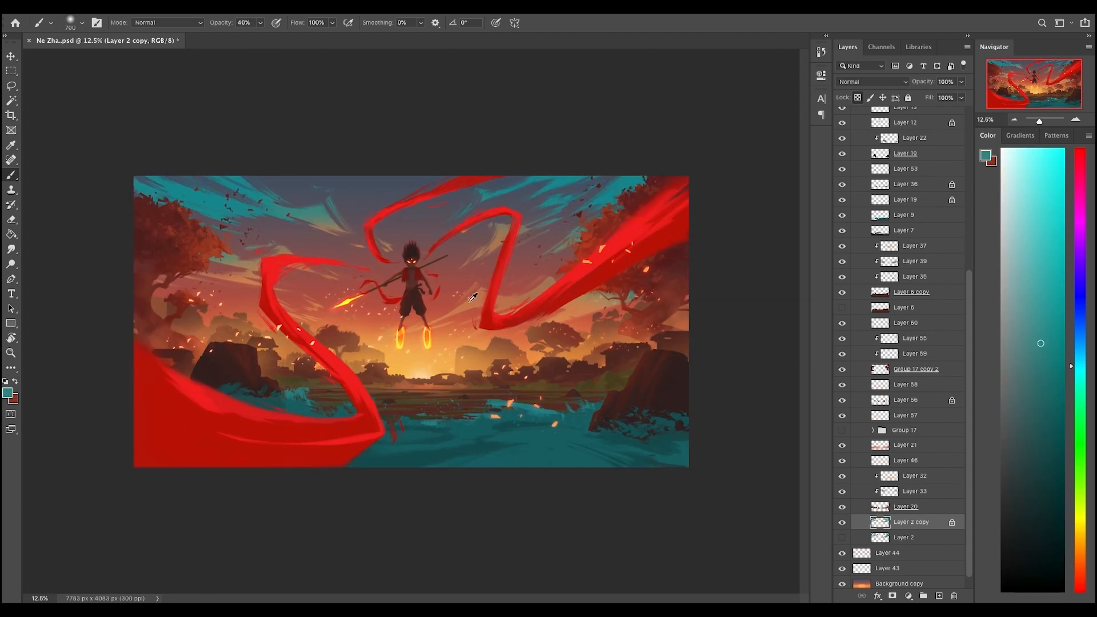
# - Warm the right sky's clouds with sampled yellow-orange at 40% opacity and resample teal from the upper clouds
pyautogui.keyDown('alt'); pyautogui.click(431, 361); pyautogui.keyUp('alt')
pyautogui.moveTo(555, 312); pyautogui.dragTo(624, 336)
pyautogui.keyDown('alt'); pyautogui.click(570, 264); pyautogui.keyUp('alt')
pyautogui.keyDown('super'); pyautogui.click(570, 263); pyautogui.keyUp('super')
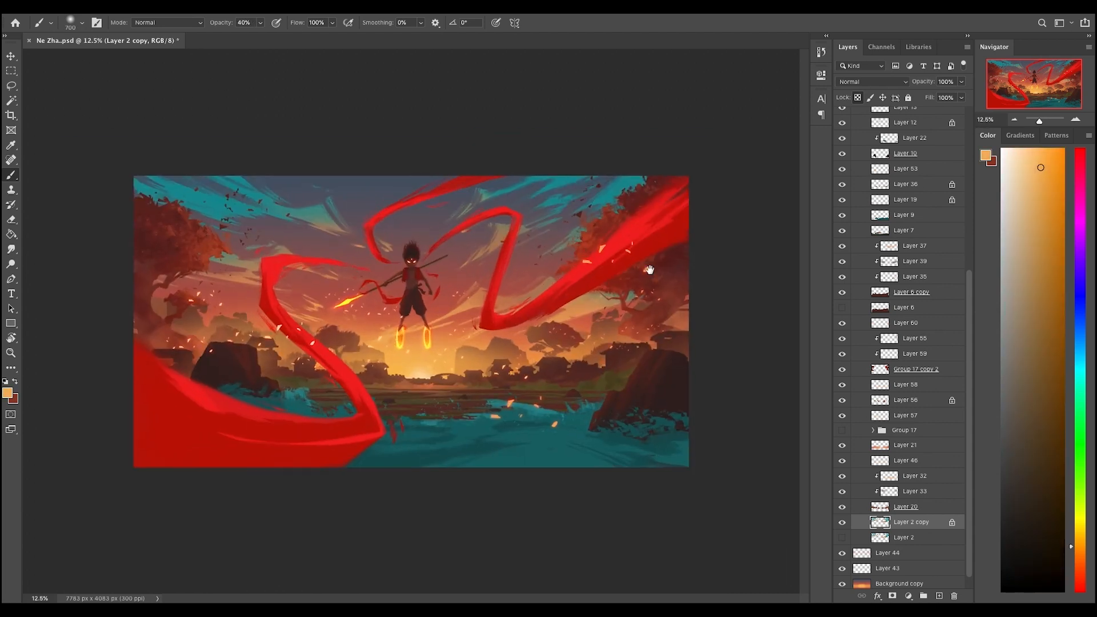
pyautogui.keyDown('alt'); pyautogui.click(303, 186); pyautogui.keyUp('alt')
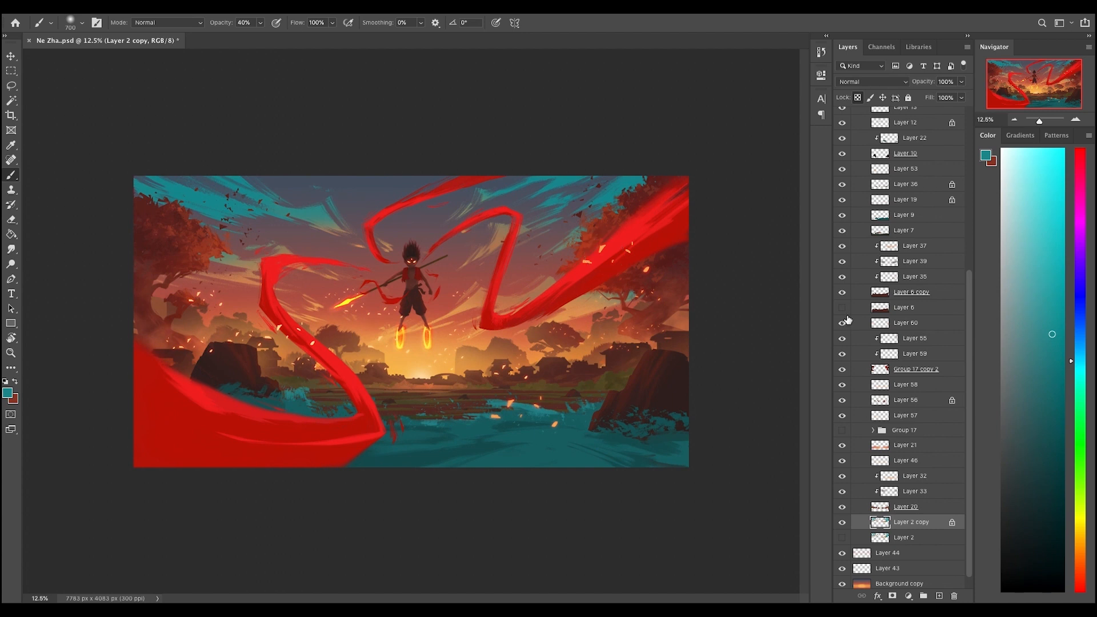
# - Unlock the cloud layer and rework the clouds near the ribbon's lower bend with the textured brush in sampled orange
pyautogui.press(']')
pyautogui.press(']')
pyautogui.keyDown('alt'); pyautogui.click(467, 321); pyautogui.keyUp('alt')
pyautogui.press('e')
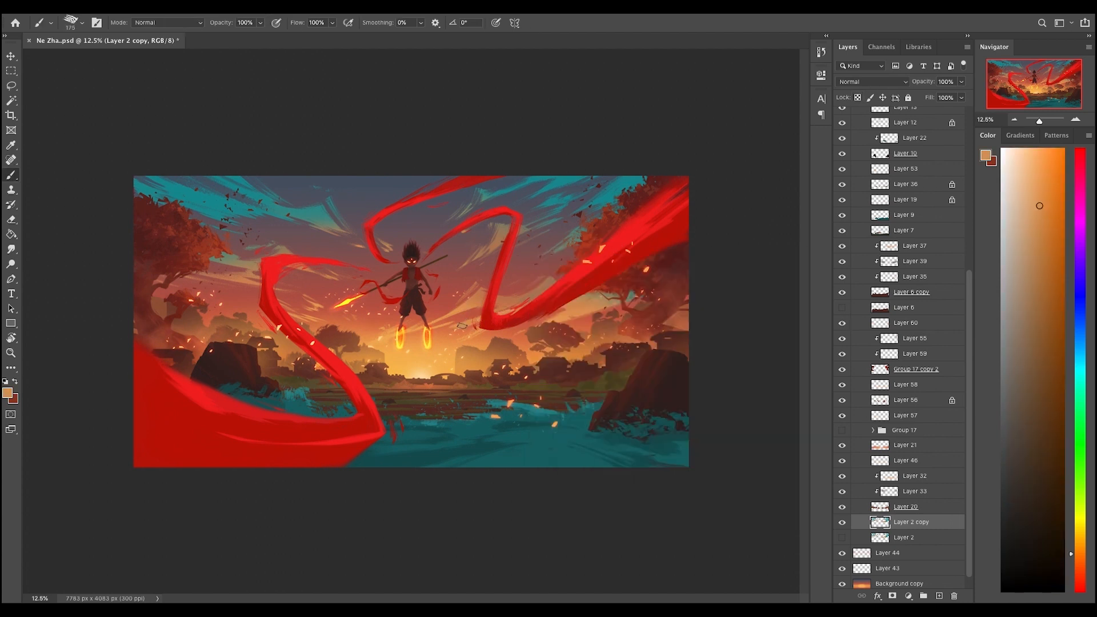
pyautogui.keyDown('super'); pyautogui.click(514, 320); pyautogui.keyUp('super')
pyautogui.press('b')
# - Relock the cloud layer's transparent pixels and warm the lower clouds in sampled oranges with a soft brush at size 500
pyautogui.press('/')
pyautogui.rightClick(540, 272)
pyautogui.doubleClick(561, 326)
pyautogui.keyDown('alt'); pyautogui.click(604, 261); pyautogui.keyUp('alt')
pyautogui.keyDown('alt'); pyautogui.click(546, 314); pyautogui.keyUp('alt')
pyautogui.keyDown('alt'); pyautogui.keyDown('super'); pyautogui.click(524, 354); pyautogui.keyUp('super'); pyautogui.keyUp('alt')
pyautogui.keyDown('alt'); pyautogui.click(398, 333); pyautogui.keyUp('alt')
pyautogui.keyDown('alt'); pyautogui.keyDown('super'); pyautogui.click(559, 307); pyautogui.keyUp('super'); pyautogui.keyUp('alt')
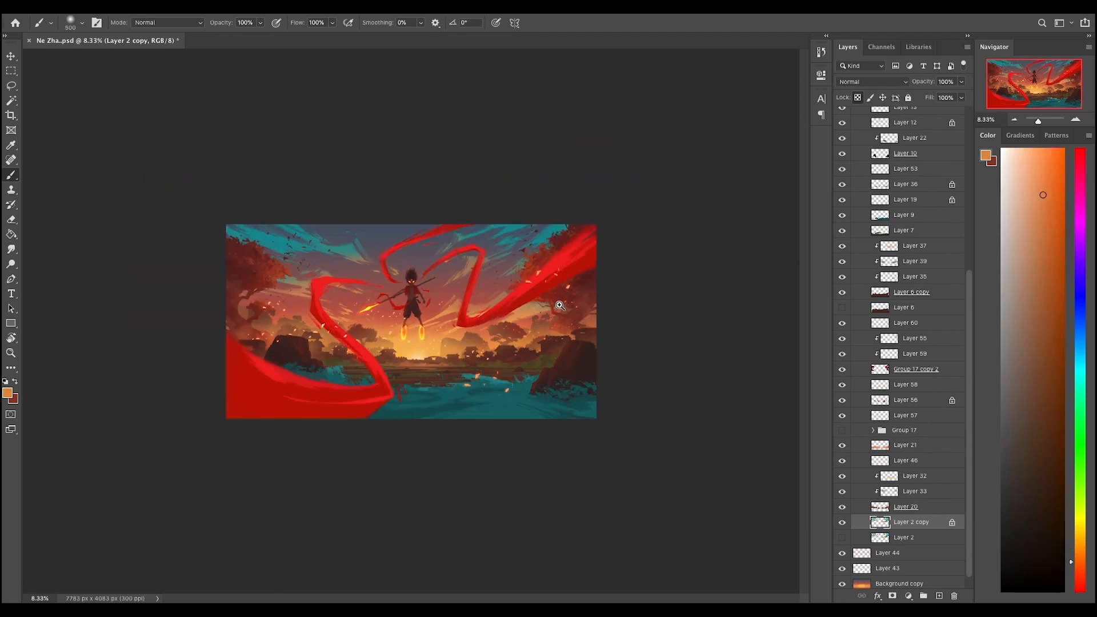
pyautogui.keyDown('super'); pyautogui.click(555, 308); pyautogui.keyUp('super')
pyautogui.keyDown('alt'); pyautogui.click(397, 349); pyautogui.keyUp('alt')
pyautogui.keyDown('alt'); pyautogui.keyDown('super'); pyautogui.click(574, 318); pyautogui.keyUp('super'); pyautogui.keyUp('alt')
pyautogui.keyDown('super'); pyautogui.click(577, 318); pyautogui.keyUp('super')
pyautogui.keyDown('super'); pyautogui.click(576, 317); pyautogui.keyUp('super')
pyautogui.keyDown('alt'); pyautogui.keyDown('super'); pyautogui.click(650, 300); pyautogui.keyUp('super'); pyautogui.keyUp('alt')
pyautogui.keyDown('super'); pyautogui.click(652, 303); pyautogui.keyUp('super')
# - Lasso the loose leaves beside both trees on Group 17 copy 2 and apply Motion Blur at angle 6°, distance 29 pixels
pyautogui.press('v')
pyautogui.keyDown('super'); pyautogui.click(662, 144); pyautogui.keyUp('super')
pyautogui.press('super+comma')
pyautogui.press('super+comma')
pyautogui.press('l')
pyautogui.moveTo(540, 267); pyautogui.dragTo(681, 121)
pyautogui.moveTo(268, 128)
pyautogui.mouseDown()
pyautogui.moveTo(172, 201)
pyautogui.moveTo(269, 117)
pyautogui.mouseUp()
pyautogui.click(269, 8)
pyautogui.moveTo(308, 129)
pyautogui.click(446, 198)
pyautogui.moveTo(507, 330); pyautogui.dragTo(482, 330)
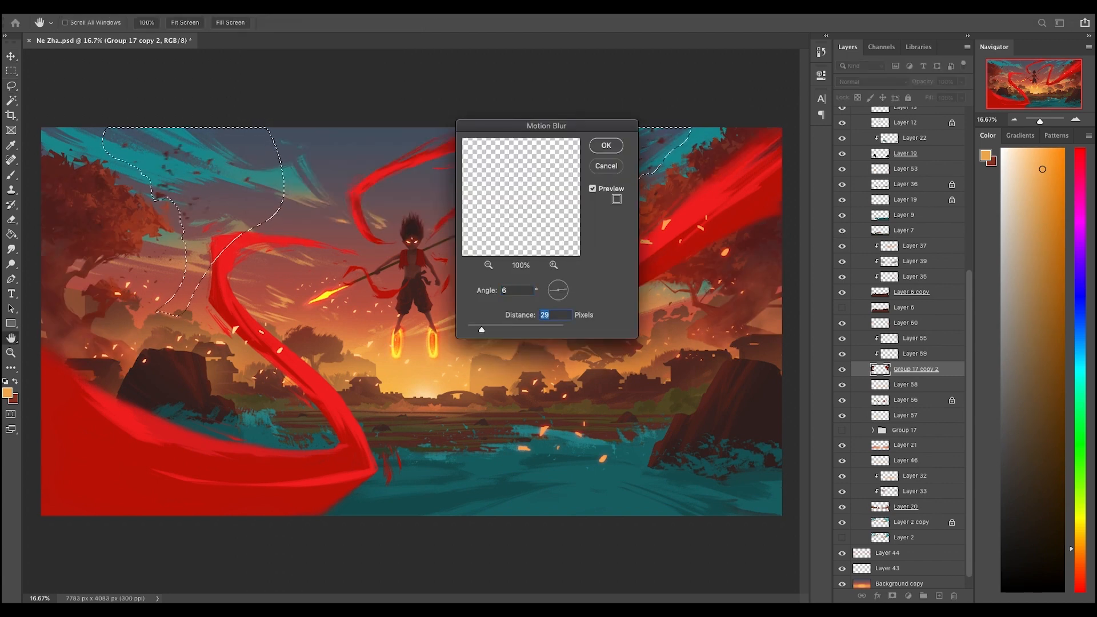
pyautogui.press('Return')
# - Select the water layer Layer 9 and paint its edge beside the right rock in sampled dark teal with the textured brush
pyautogui.press('v')
pyautogui.press('super+minus')
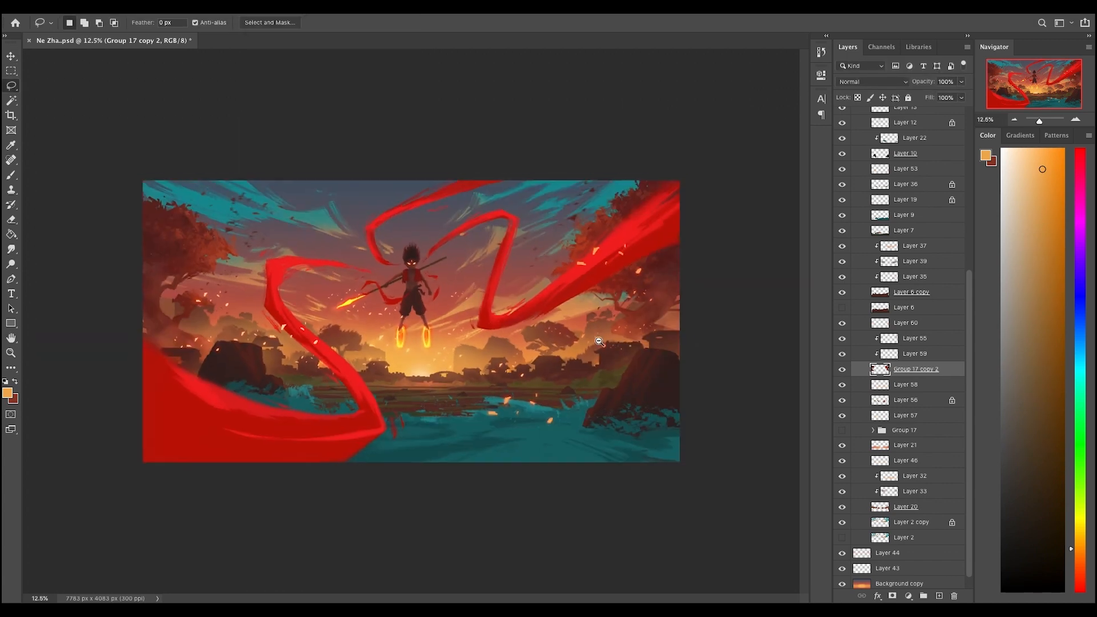
pyautogui.click(530, 448)
pyautogui.press('super+plus')
pyautogui.press('e')
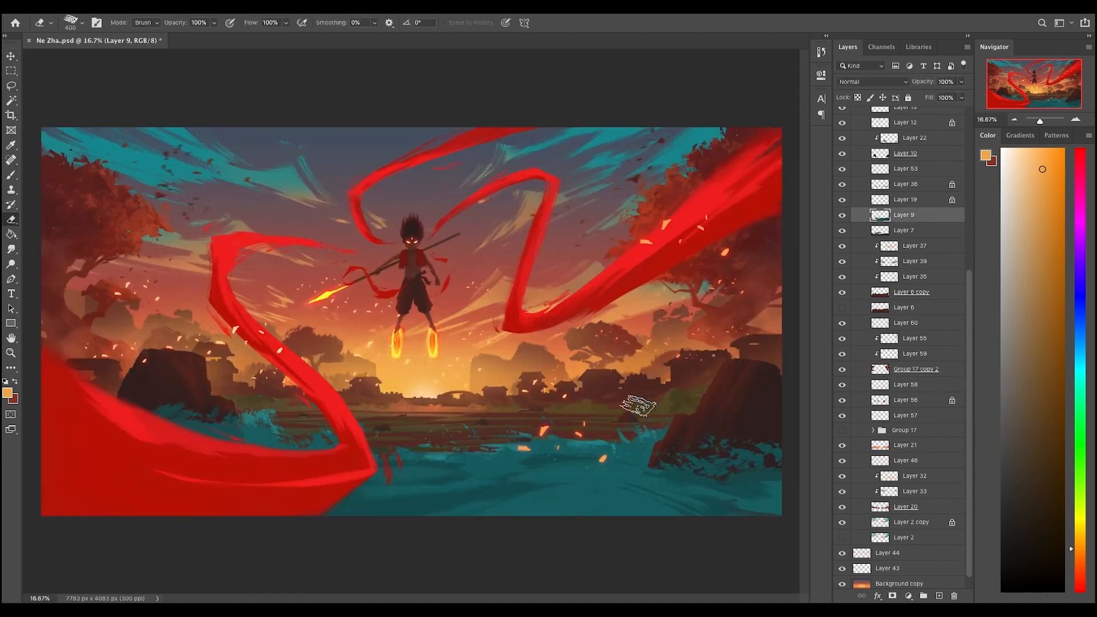
pyautogui.press('b')
pyautogui.rightClick(650, 442)
pyautogui.keyDown('alt'); pyautogui.click(650, 443); pyautogui.keyUp('alt')
pyautogui.moveTo(641, 438); pyautogui.dragTo(621, 434)
pyautogui.press('e')
pyautogui.press('b')
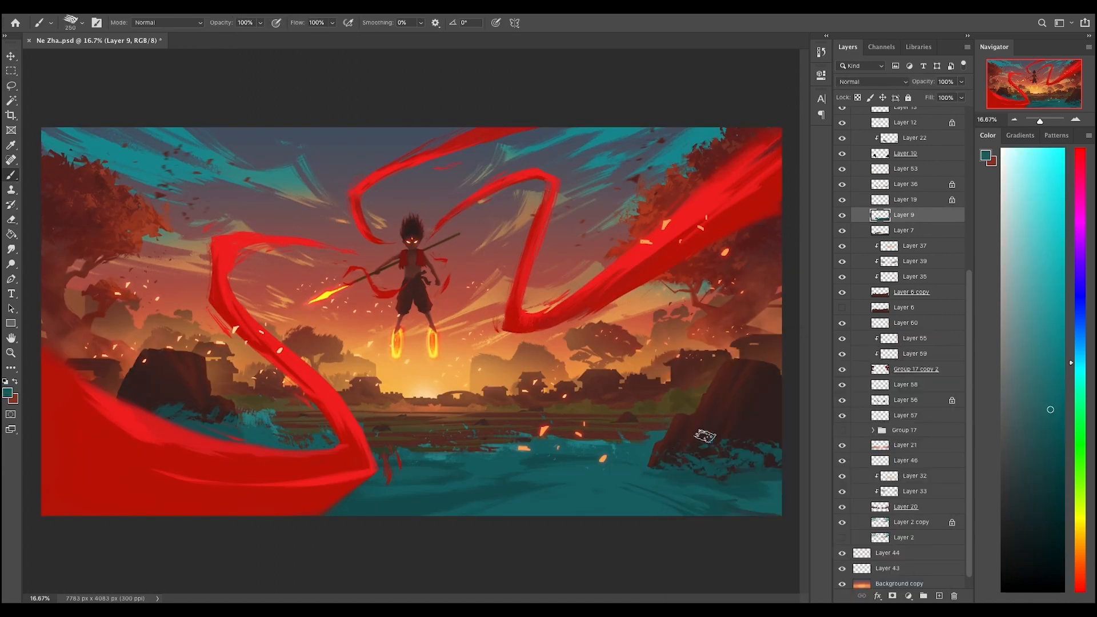
# - Reshape the central shoreline on the water layer with an enlarged textured brush and the matching eraser
pyautogui.press('super+minus')
pyautogui.press('super+plus')
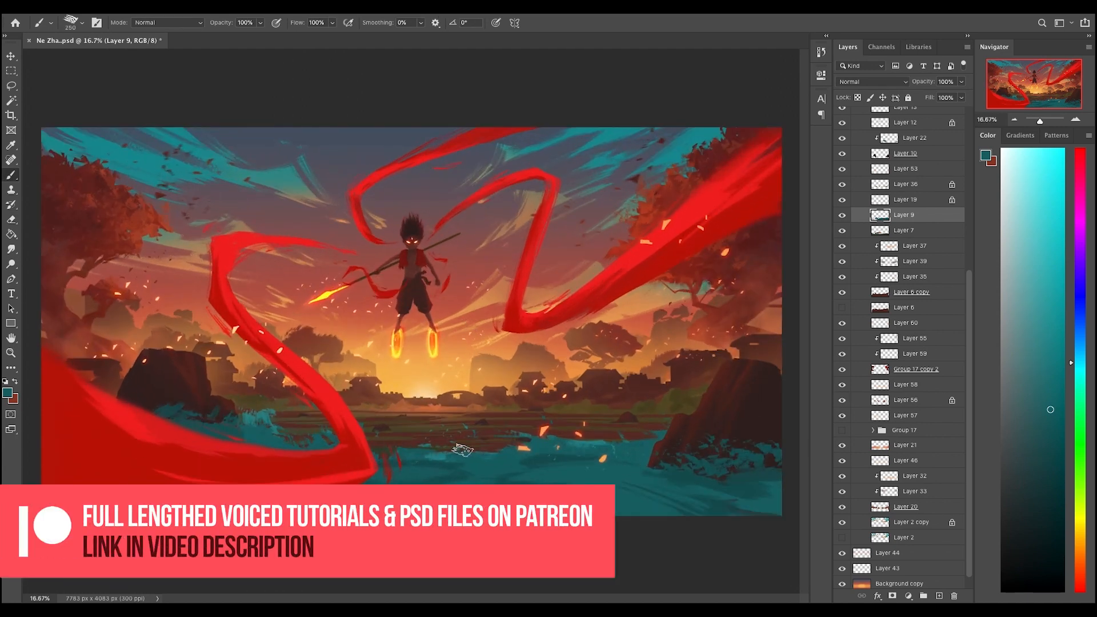
pyautogui.press('e')
pyautogui.press('b')
pyautogui.press(']')
pyautogui.press(']')
pyautogui.press('e')
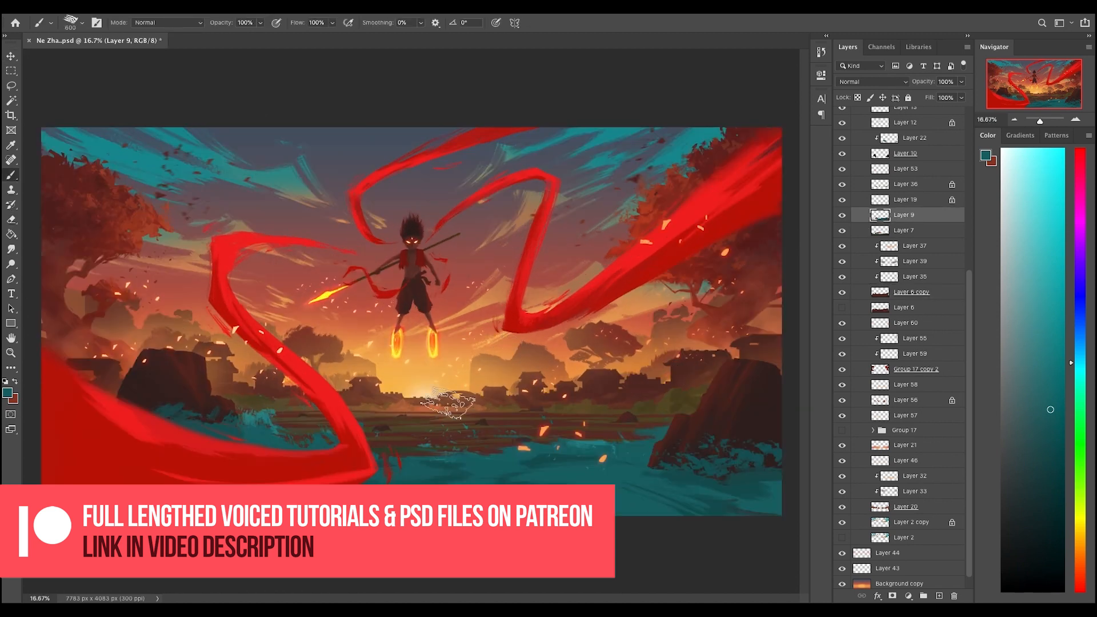
# - Paint more dark teal strokes across the foreground water and undo the last change
pyautogui.hotkey('ctrl', '-')
pyautogui.hotkey('ctrl', '+')
pyautogui.press('b')
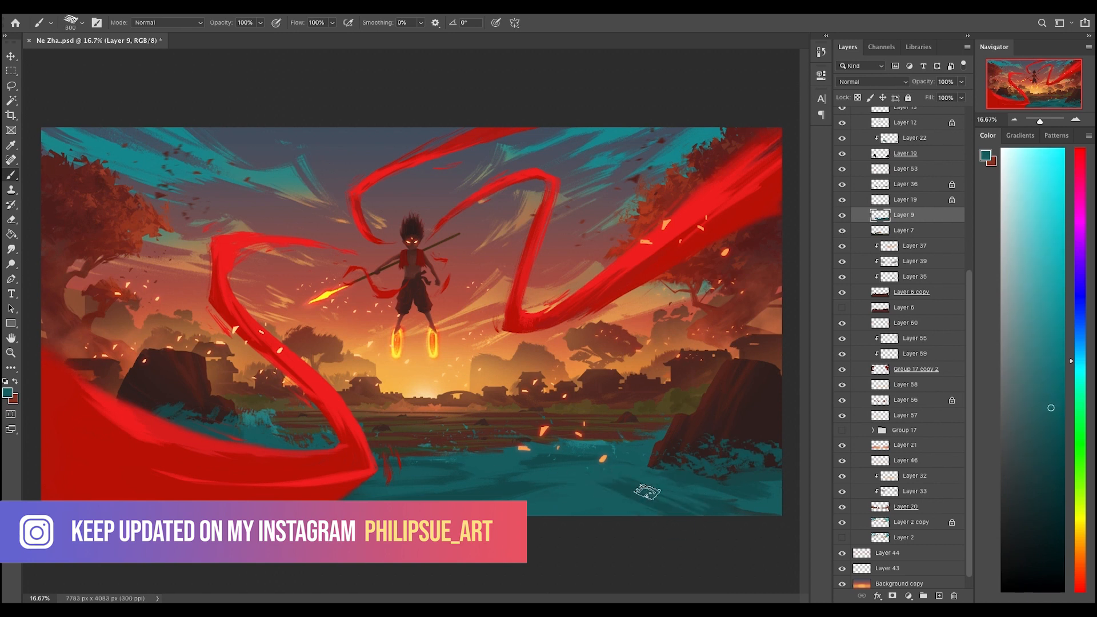
pyautogui.hotkey('ctrl', '-')
pyautogui.hotkey('ctrl', '+')
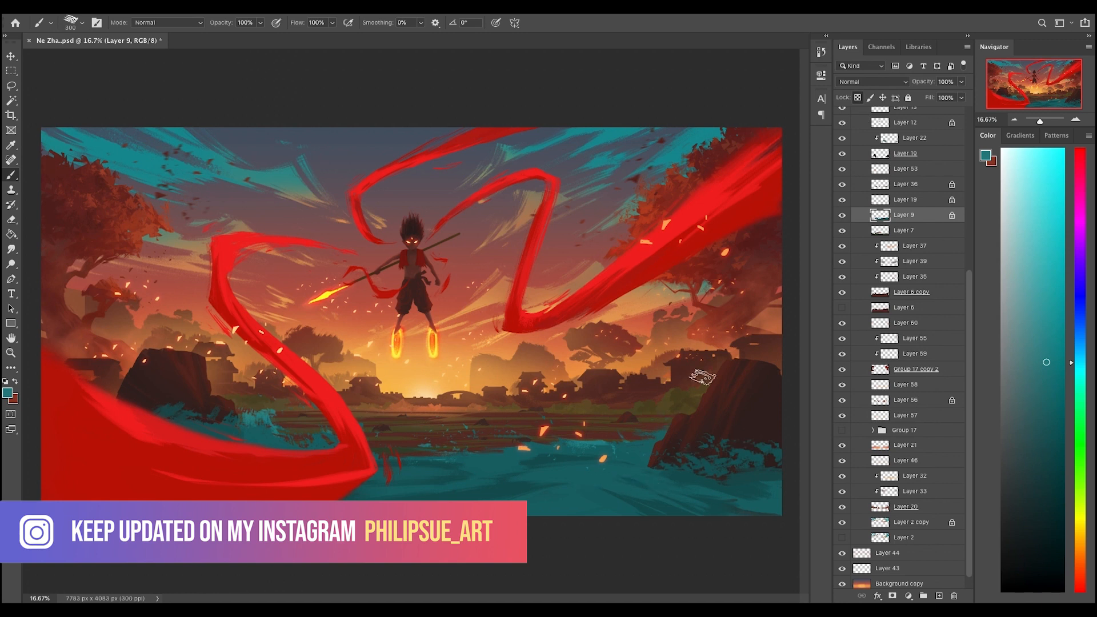
pyautogui.hotkey('ctrl', 'z')
# - Lock Layer 22's transparent pixels and brush lighter teal over the foliage at the base of the right rock
pyautogui.click(915, 137)
pyautogui.click(858, 98)
pyautogui.moveTo(710, 438); pyautogui.dragTo(684, 458)
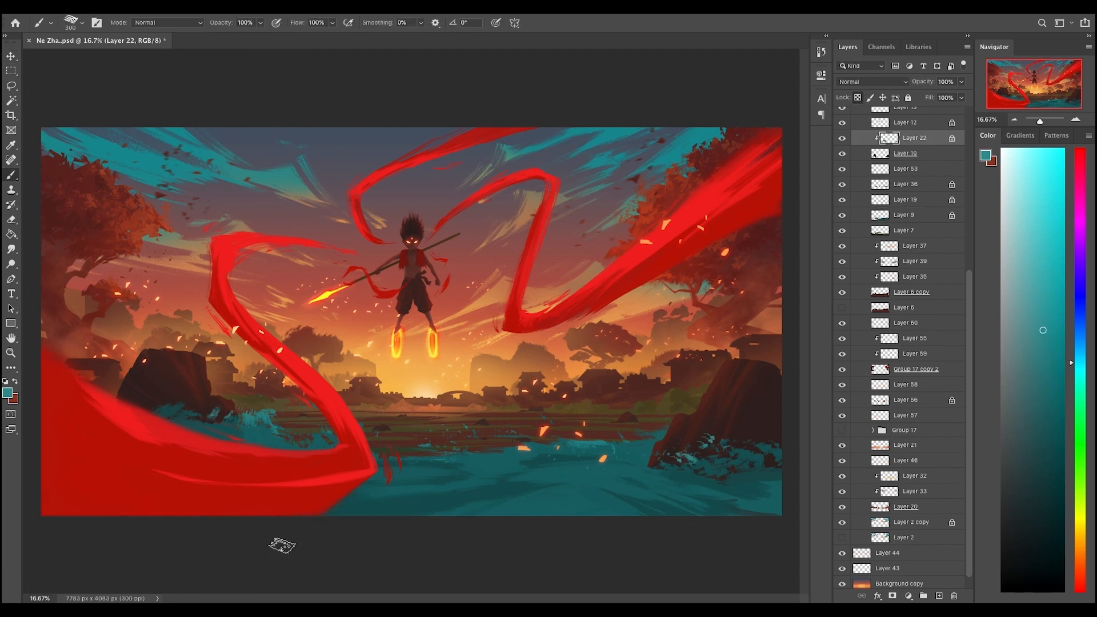
pyautogui.press('super+minus')
pyautogui.press('super+plus')
# - Unlock the water layer Layer 9 and refine its far edge from the ribbon to the right rock with textured brush and eraser
pyautogui.keyDown('super'); pyautogui.click(598, 475); pyautogui.keyUp('super')
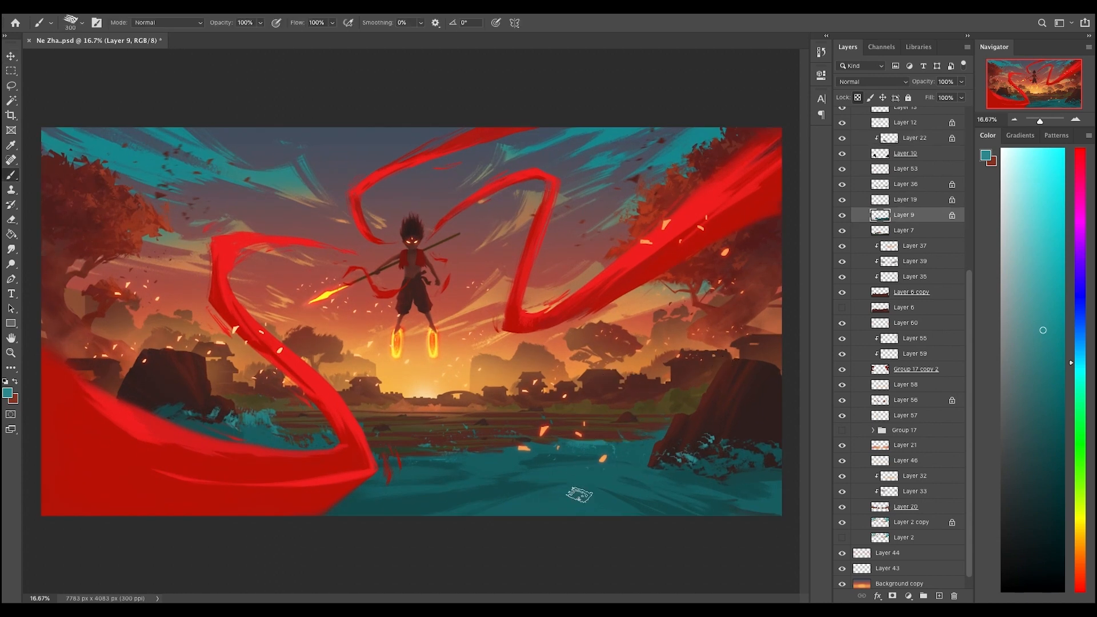
pyautogui.press('/')
pyautogui.moveTo(657, 418); pyautogui.dragTo(711, 412)
pyautogui.moveTo(400, 446)
pyautogui.mouseDown()
pyautogui.moveTo(562, 431)
pyautogui.moveTo(574, 448)
pyautogui.mouseUp()
pyautogui.press('e')
pyautogui.press('b')
pyautogui.press('e')
pyautogui.keyDown('super'); pyautogui.click(555, 450); pyautogui.keyUp('super')
pyautogui.press('b')
pyautogui.keyDown('super'); pyautogui.click(579, 463); pyautogui.keyUp('super')
pyautogui.press('e')
pyautogui.hotkey('ctrl', '-')
pyautogui.hotkey('ctrl', '-')
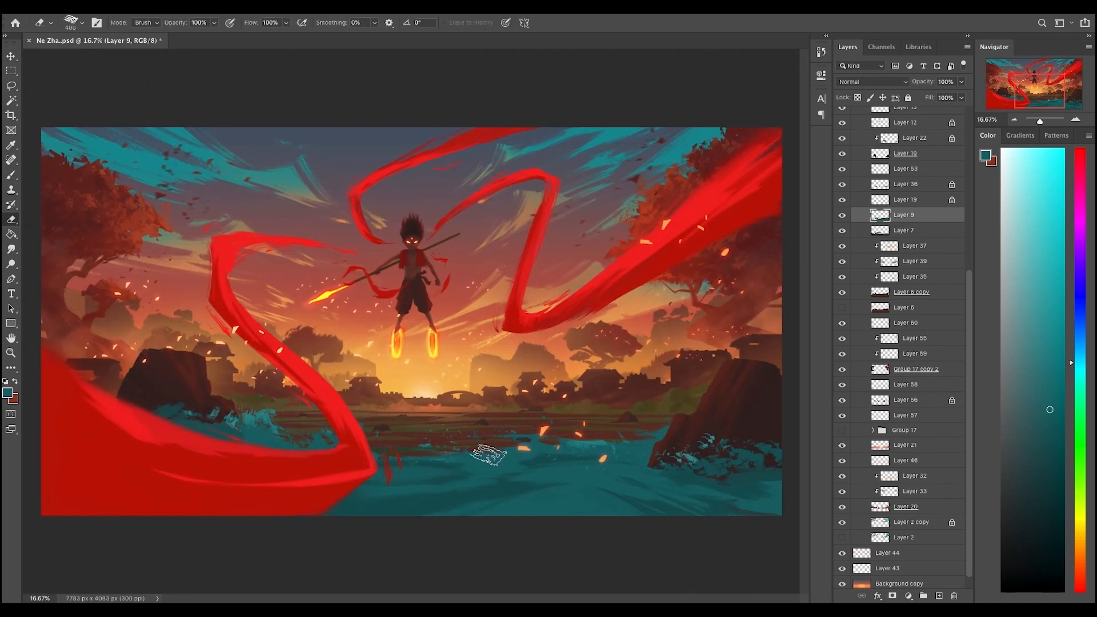
# - Darken the water around the floating embers with teal strokes and clean the shoreline with the textured eraser
pyautogui.press('b')
pyautogui.hotkey('ctrl', '-')
pyautogui.hotkey('ctrl', '+')
pyautogui.press('e')
pyautogui.press('b')
pyautogui.press('e')
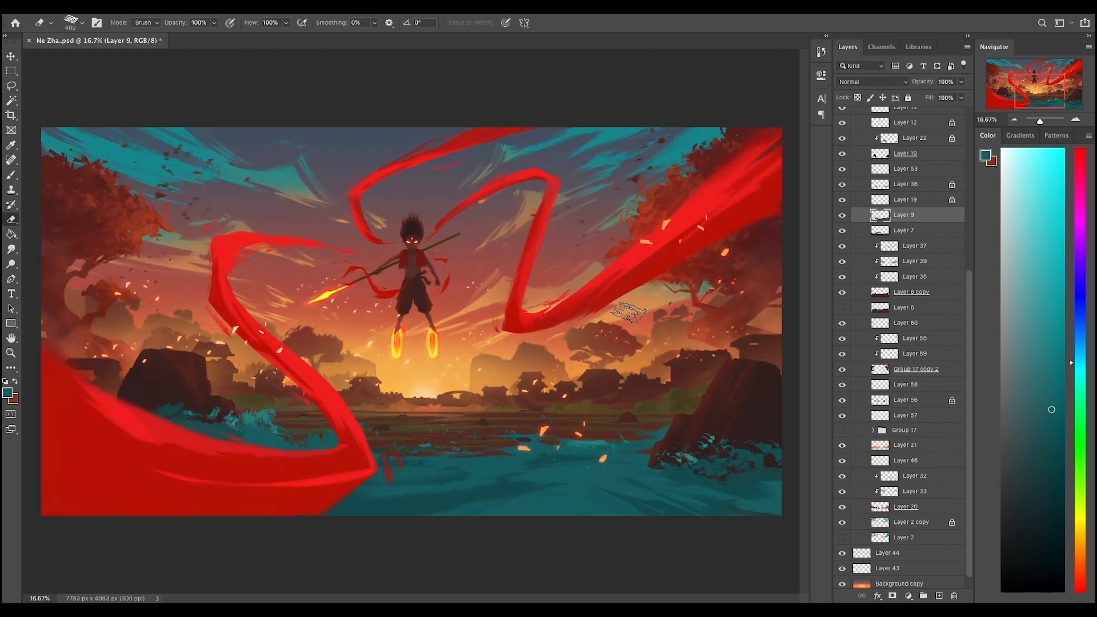
pyautogui.press('b')
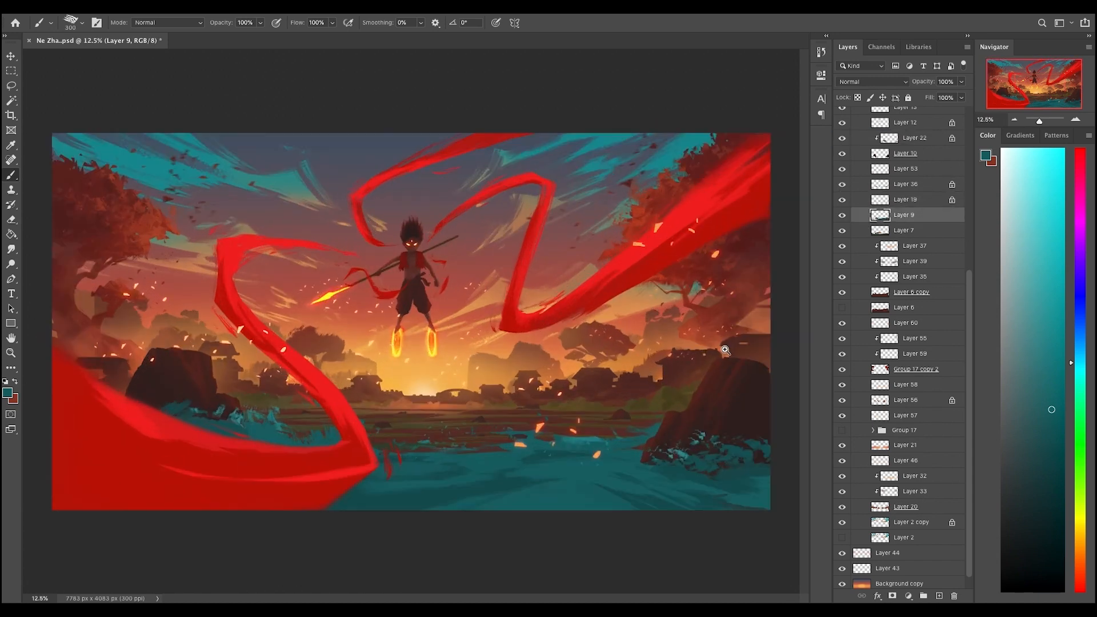
# - Load Layer 10's pixels as a selection, lasso around the bases of both rocks, and release Layer 22 from its clipping
pyautogui.hotkey('ctrl', '-')
pyautogui.hotkey('ctrl', '+')
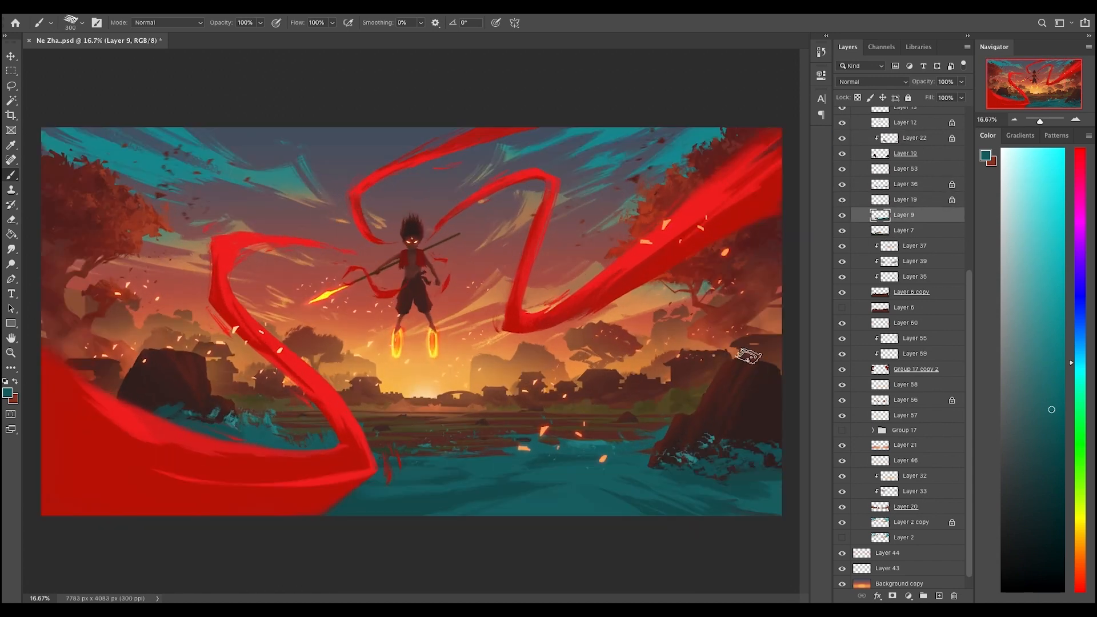
pyautogui.keyDown('super'); pyautogui.click(880, 154); pyautogui.keyUp('super')
pyautogui.press('l')
pyautogui.moveTo(640, 423); pyautogui.dragTo(578, 462)
pyautogui.moveTo(241, 411)
pyautogui.mouseDown()
pyautogui.moveTo(171, 514)
pyautogui.moveTo(118, 425)
pyautogui.mouseUp()
pyautogui.rightClick(909, 142)
pyautogui.click(949, 326)
# - Move the water layer Layer 9 up beneath Layer 22 and merge the two into Layer 22
pyautogui.moveTo(912, 215); pyautogui.dragTo(914, 147)
pyautogui.keyDown('shift'); pyautogui.click(914, 139); pyautogui.keyUp('shift')
pyautogui.press('super+e')
pyautogui.press('e')
pyautogui.press('b')
# - Touch up the water on Layer 22 near both rocks with sampled dark teal, alternating textured brush and eraser
pyautogui.keyDown('alt'); pyautogui.click(153, 419); pyautogui.keyUp('alt')
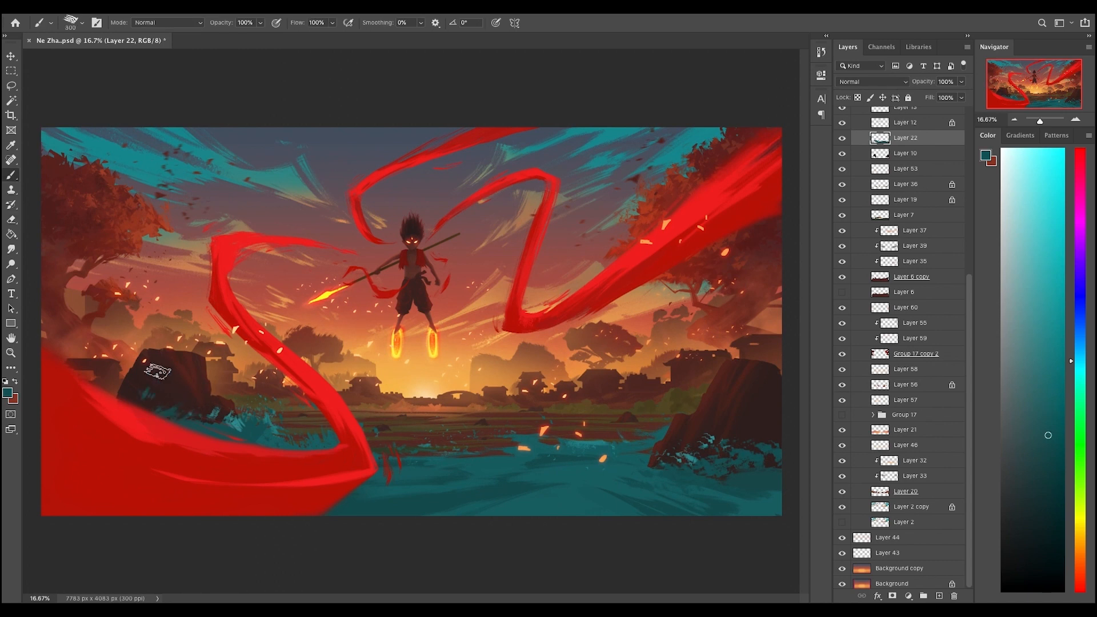
pyautogui.press('e')
pyautogui.press('super+minus')
pyautogui.press('b')
pyautogui.keyDown('alt'); pyautogui.click(617, 420); pyautogui.keyUp('alt')
pyautogui.press('super+plus')
pyautogui.press('e')
pyautogui.press('b')
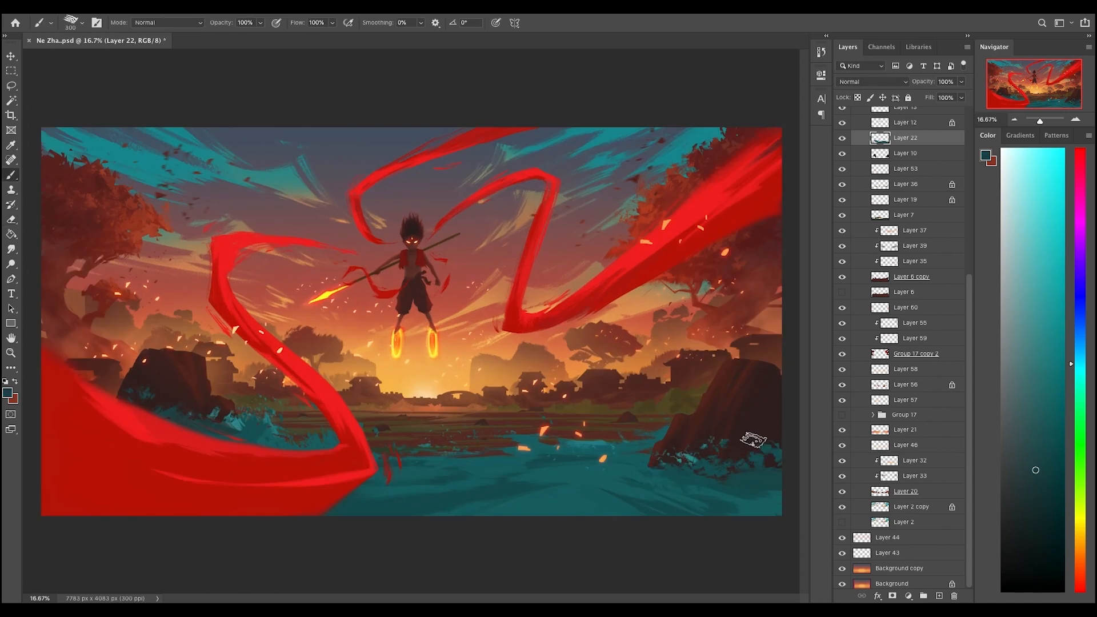
# - Paint brighter teal splashes on the water beside the floating embers and trim them with the textured eraser
pyautogui.press('super+minus')
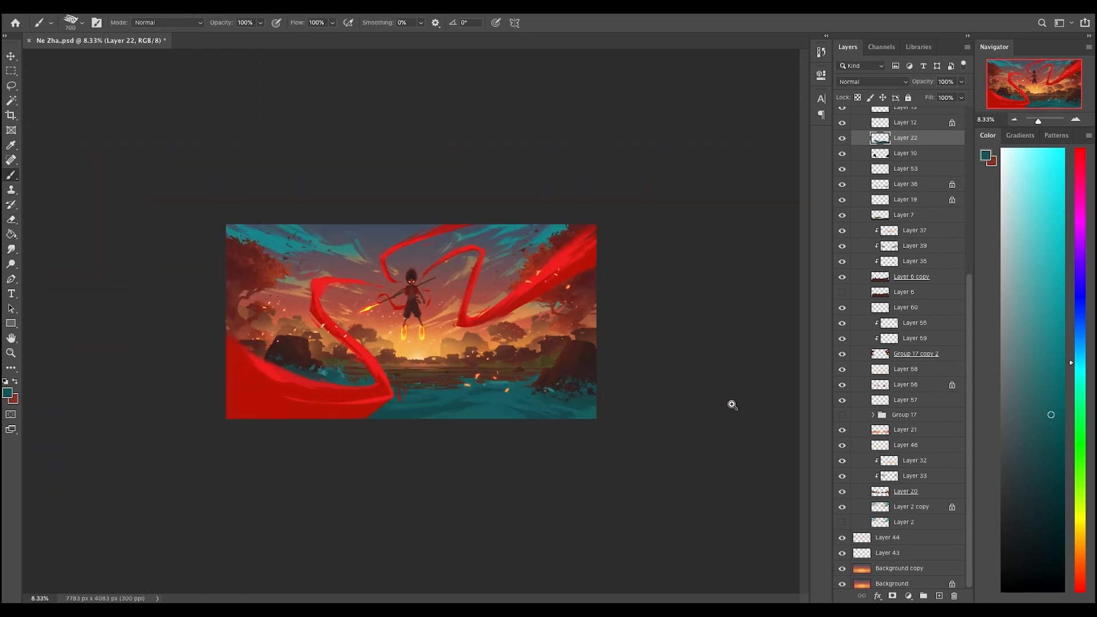
pyautogui.press('e')
pyautogui.press('b')
pyautogui.keyDown('alt'); pyautogui.click(599, 405); pyautogui.keyUp('alt')
pyautogui.press('e')
pyautogui.press('b')
pyautogui.moveTo(571, 385); pyautogui.dragTo(553, 391)
pyautogui.press('e')
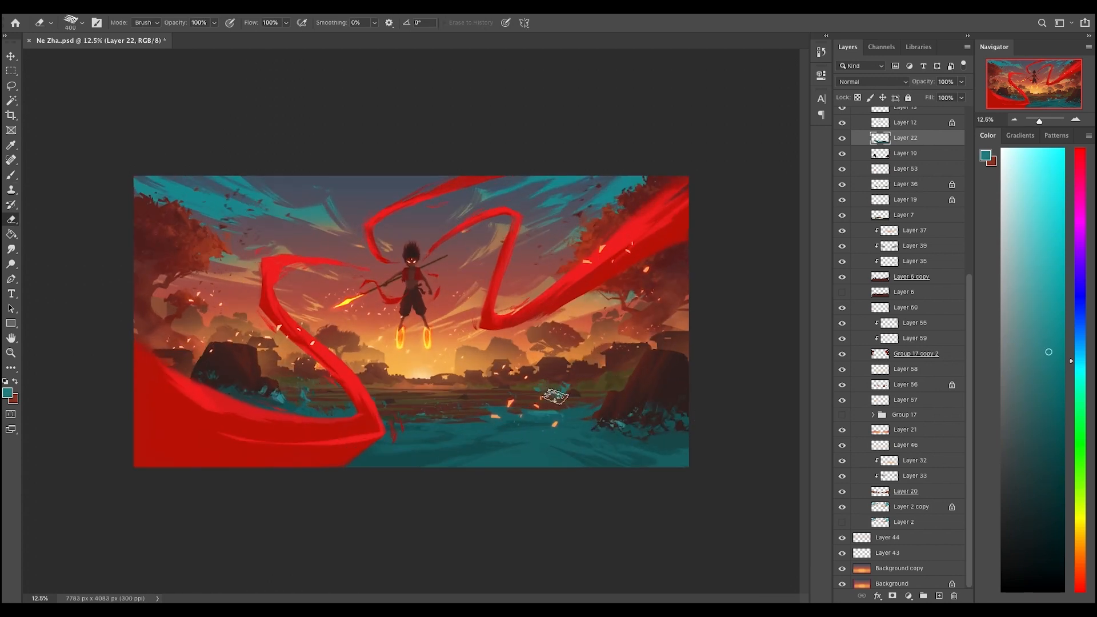
# - Lock Layer 22's transparent pixels, sample a teal from the water and reduce the textured brush to 250 px
pyautogui.press('/')
pyautogui.press('b')
pyautogui.keyDown('alt'); pyautogui.click(276, 400); pyautogui.keyUp('alt')
pyautogui.press('[')
pyautogui.press('[')
pyautogui.press('[')
pyautogui.press('[')
pyautogui.press('[')
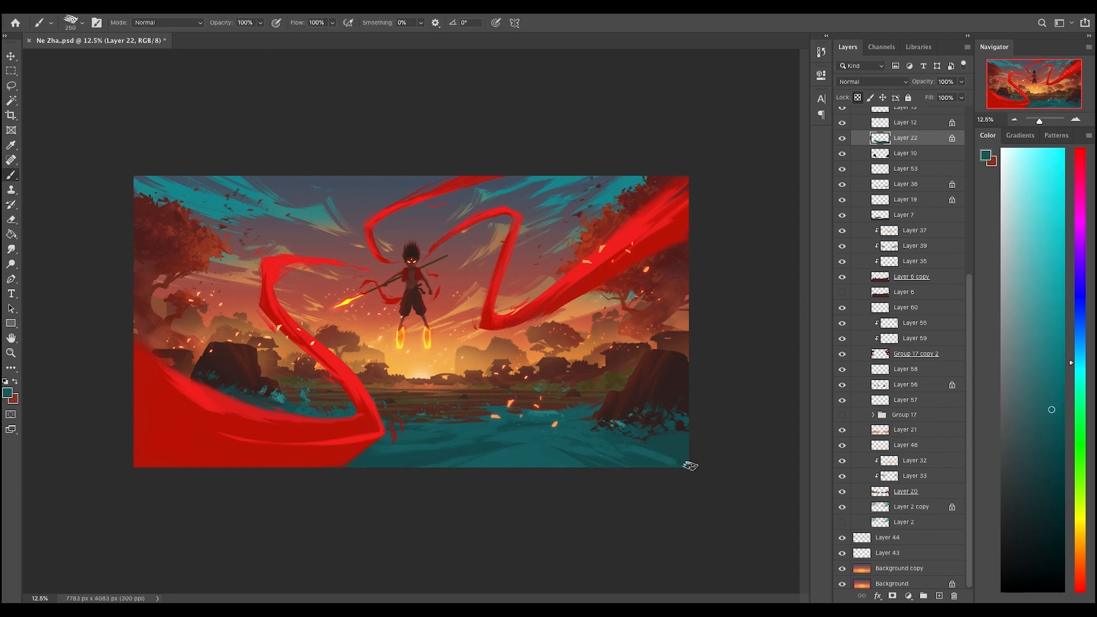
# - Smooth the foreground water on Layer 22 with broad strokes of sampled dark teal below the embers
pyautogui.hotkey('ctrl', '-')
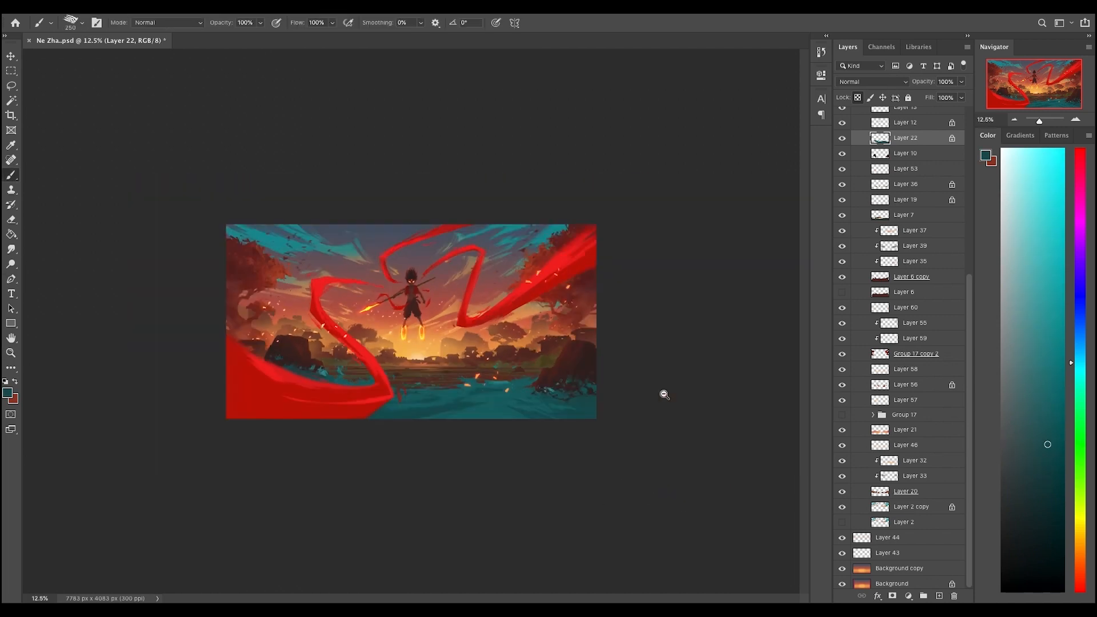
pyautogui.hotkey('ctrl', '=')
pyautogui.hotkey('ctrl', '=')
pyautogui.keyDown('alt'); pyautogui.click(534, 454); pyautogui.keyUp('alt')
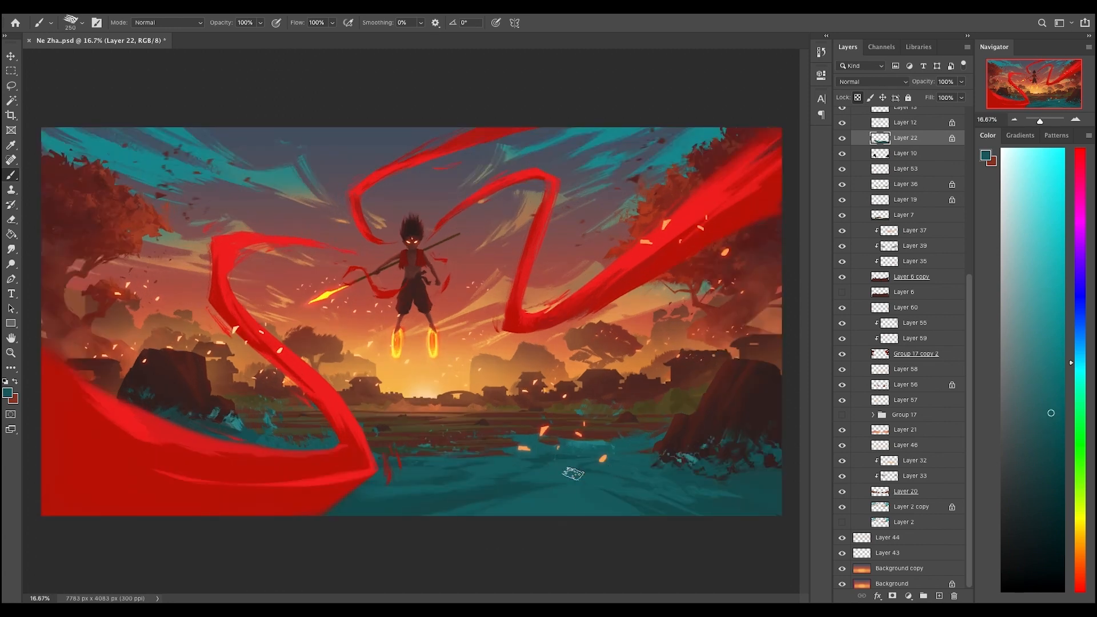
pyautogui.hotkey('ctrl', '-')
pyautogui.hotkey('ctrl', '-')
pyautogui.hotkey('ctrl', '=')
pyautogui.hotkey('ctrl', '=')
pyautogui.keyDown('alt'); pyautogui.click(572, 503); pyautogui.keyUp('alt')
pyautogui.moveTo(565, 495); pyautogui.dragTo(594, 508)
pyautogui.hotkey('ctrl', '-')
pyautogui.hotkey('ctrl', '=')
# - Add Layer 61 clipped to Layer 22 and paint light teal ripples from the ribbon to the right rock
pyautogui.click(939, 596)
pyautogui.hotkey('ctrl', 'alt', 'g')
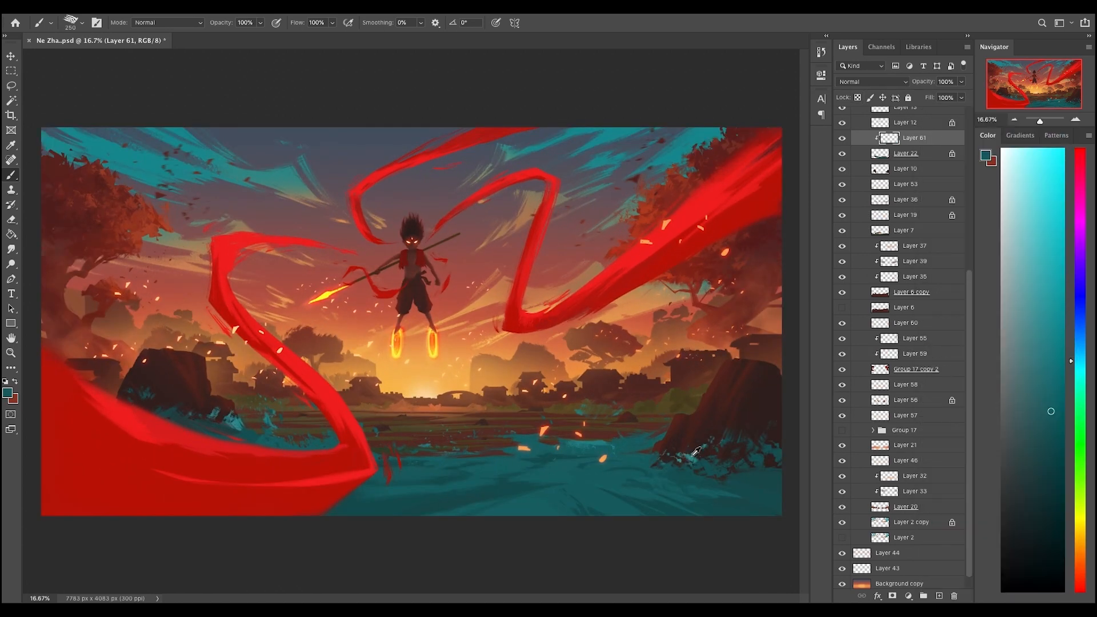
pyautogui.moveTo(559, 450); pyautogui.dragTo(624, 438)
pyautogui.press('e')
pyautogui.press('b')
pyautogui.press('e')
pyautogui.moveTo(466, 473)
pyautogui.mouseDown()
pyautogui.moveTo(548, 475)
pyautogui.moveTo(569, 461)
pyautogui.moveTo(651, 473)
pyautogui.moveTo(422, 458)
pyautogui.mouseUp()
# - Extend the light teal ripples on Layer 61 across the water and shape them with the textured eraser
pyautogui.press('b')
pyautogui.press('e')
pyautogui.hotkey('ctrl', '-')
pyautogui.hotkey('ctrl', '=')
pyautogui.press('b')
pyautogui.press('e')
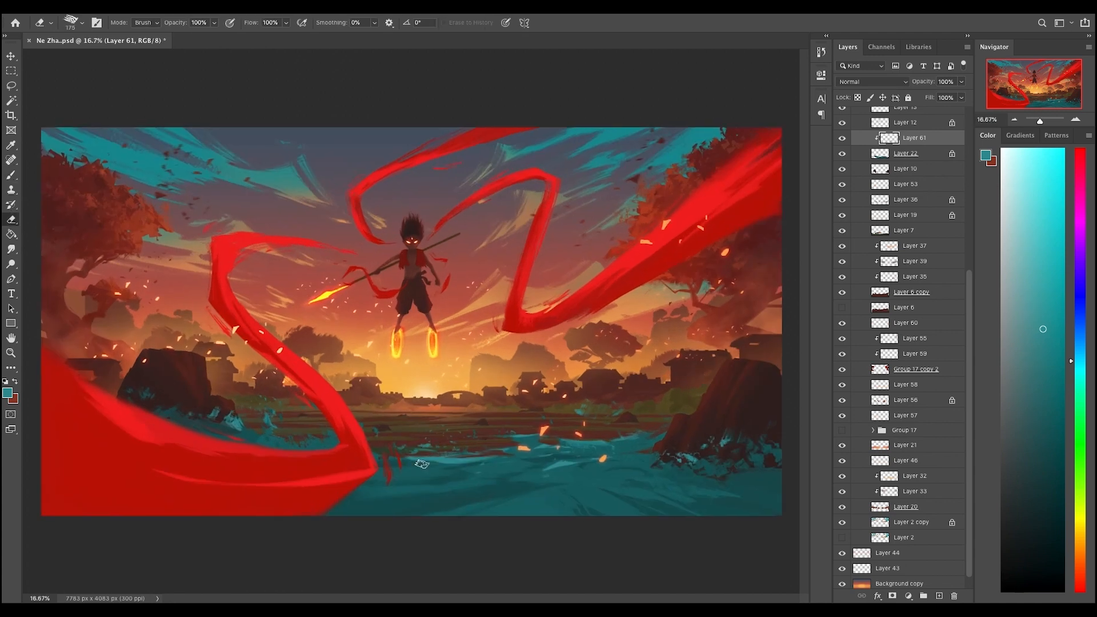
pyautogui.press('b')
pyautogui.press('e')
pyautogui.hotkey('ctrl', '-')
pyautogui.hotkey('ctrl', '=')
pyautogui.press('b')
pyautogui.press('e')
pyautogui.press('b')
pyautogui.press('e')
pyautogui.press('b')
pyautogui.press('e')
# - Add clipped Layer 62 and darken the lower right water with a soft dark teal brush at 30% opacity
pyautogui.hotkey('ctrl', '-')
pyautogui.hotkey('ctrl', 'shift', 'alt', 'n')
pyautogui.press('b')
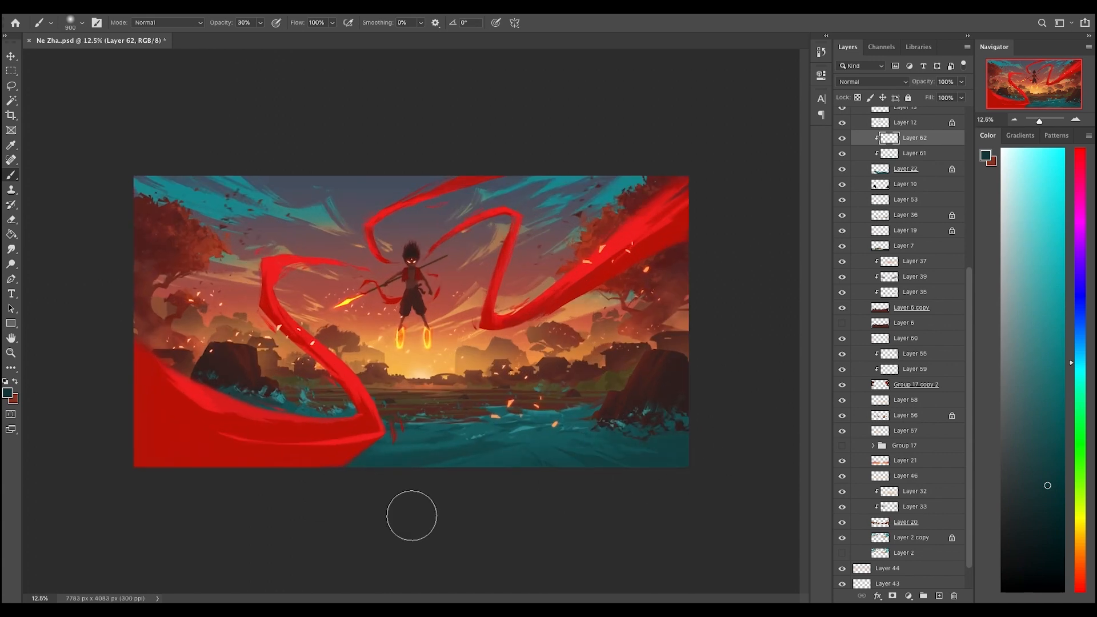
# - Return to Layer 61 and add fine teal ripples around the embers with a small textured brush and eraser
pyautogui.hotkey('ctrl', '=')
pyautogui.click(912, 153)
pyautogui.rightClick(503, 423)
pyautogui.doubleClick(565, 458)
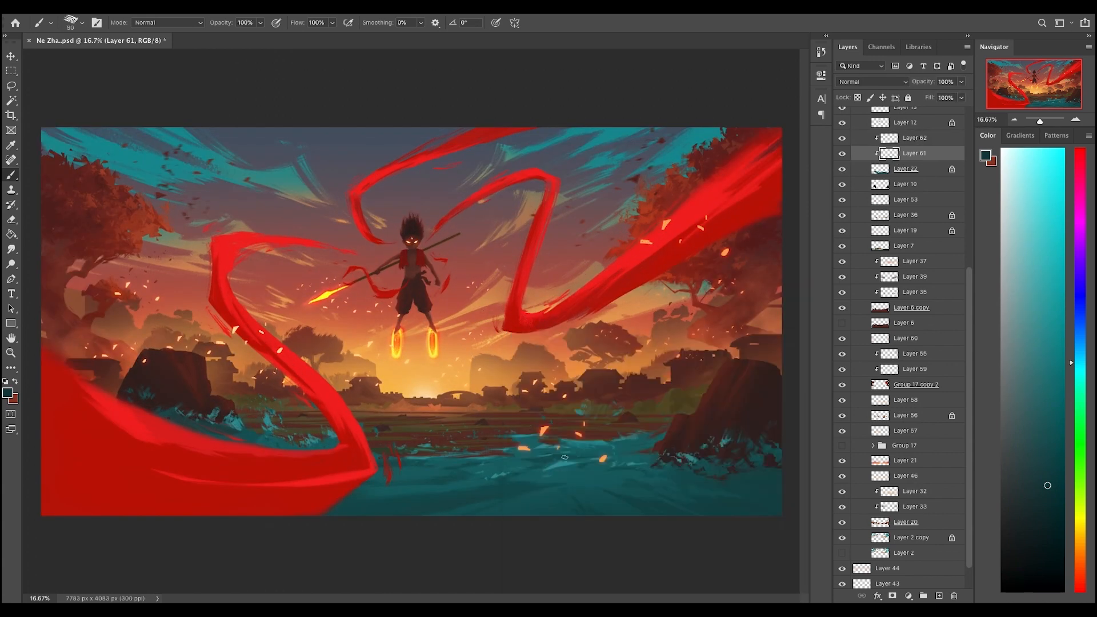
pyautogui.press('e')
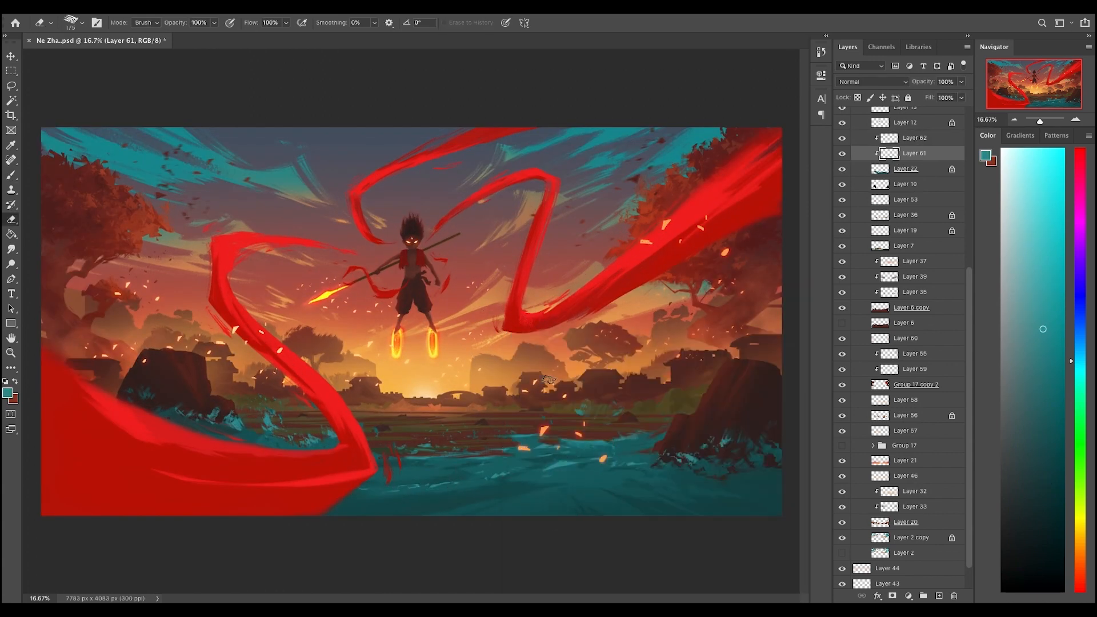
pyautogui.hotkey('ctrl', '-')
pyautogui.hotkey('ctrl', '-')
pyautogui.hotkey('ctrl', '+')
pyautogui.press('super+minus')
pyautogui.press('super+minus')
pyautogui.press('super+plus')
pyautogui.press('super+plus')
# - Transform Layer 62's dark shading over the foreground water and resume refining the ripples on Layer 61
pyautogui.click(910, 138)
pyautogui.press('super+t')
pyautogui.moveTo(504, 430); pyautogui.dragTo(507, 423)
pyautogui.press('Return')
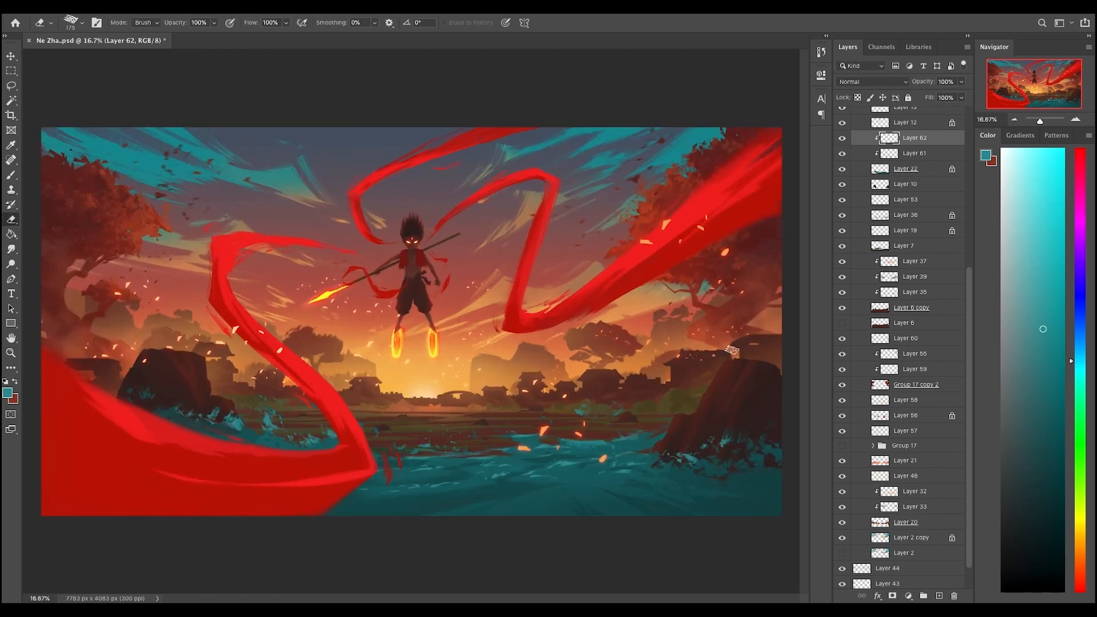
pyautogui.hotkey('alt', '[')
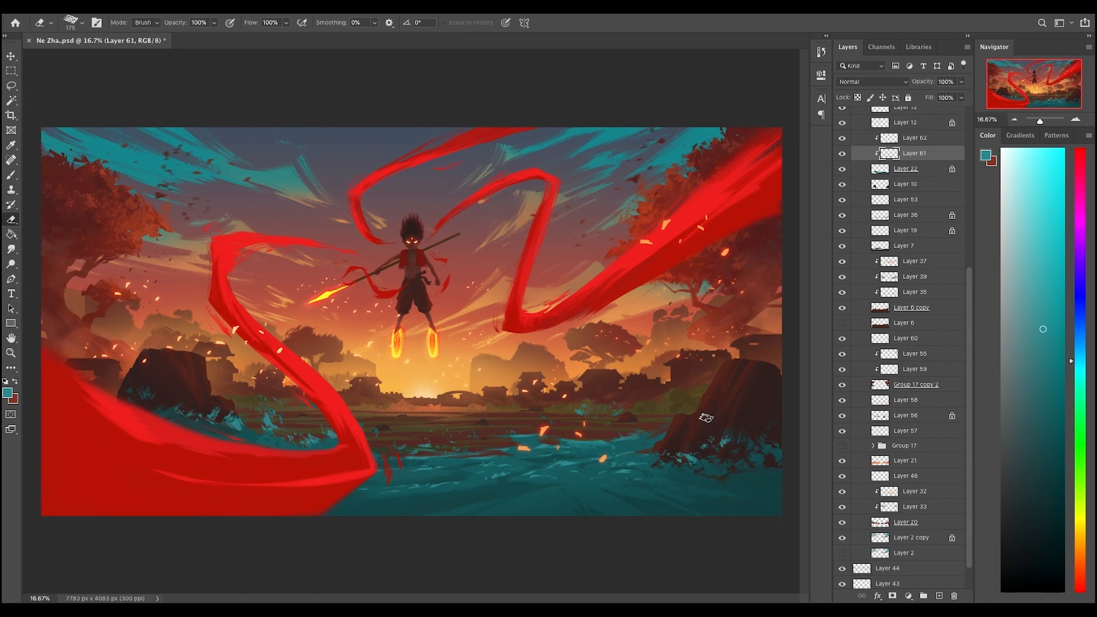
pyautogui.press('b')
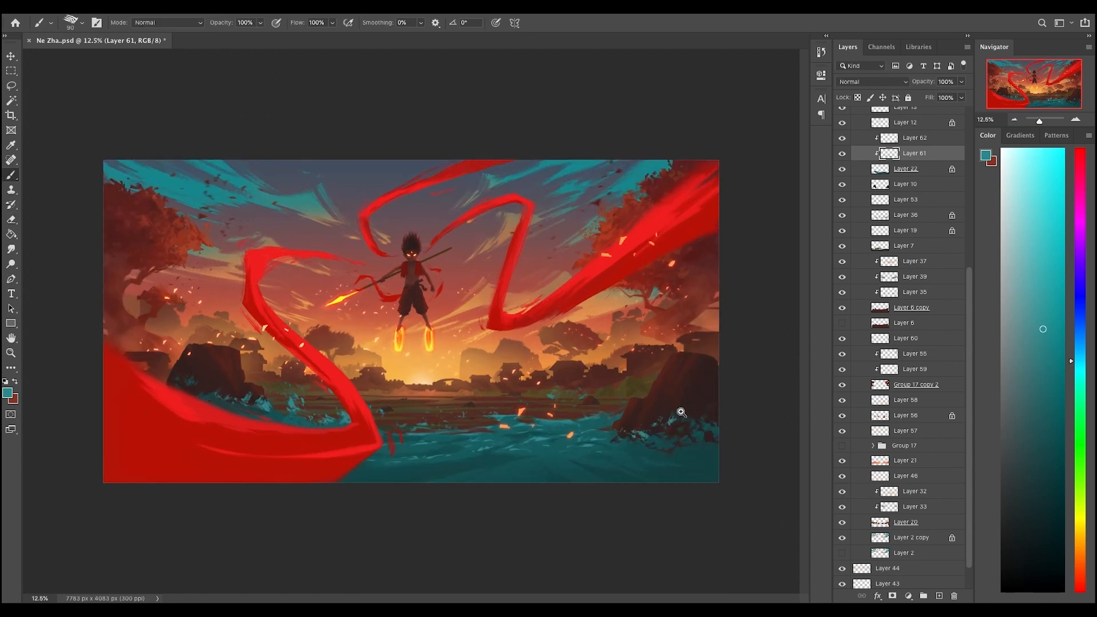
# - Add Layer 63 above Layer 62 and scatter light teal leaves over the right rock with a 1400 px leaf brush
pyautogui.hotkey('alt', '[')
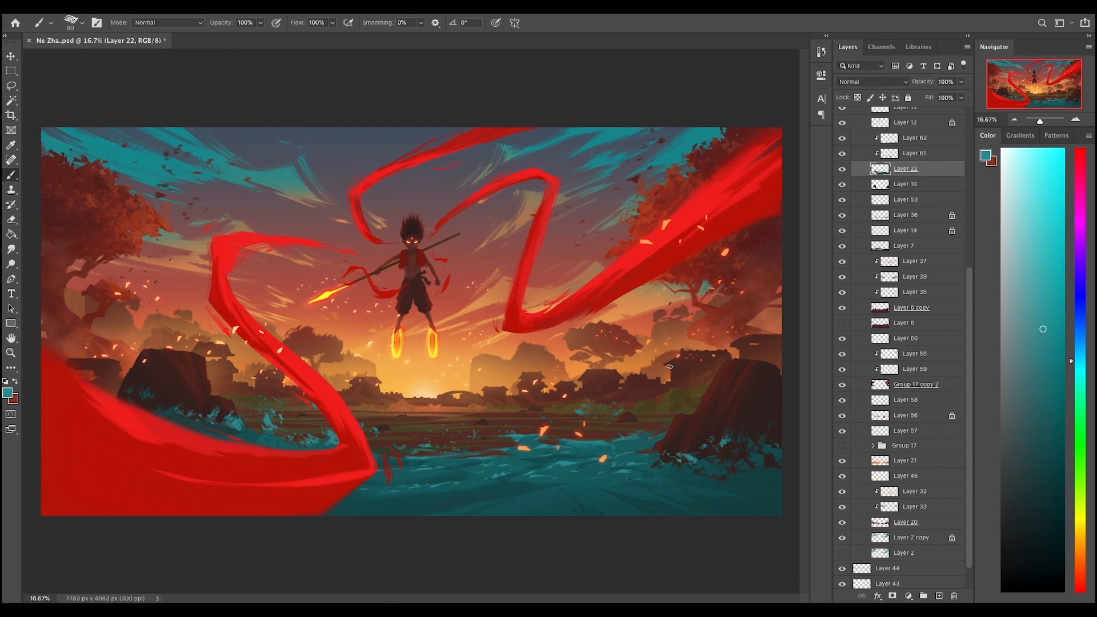
pyautogui.rightClick(600, 380)
pyautogui.press('Return')
pyautogui.hotkey('ctrl', 'shift', 'alt', 'n')
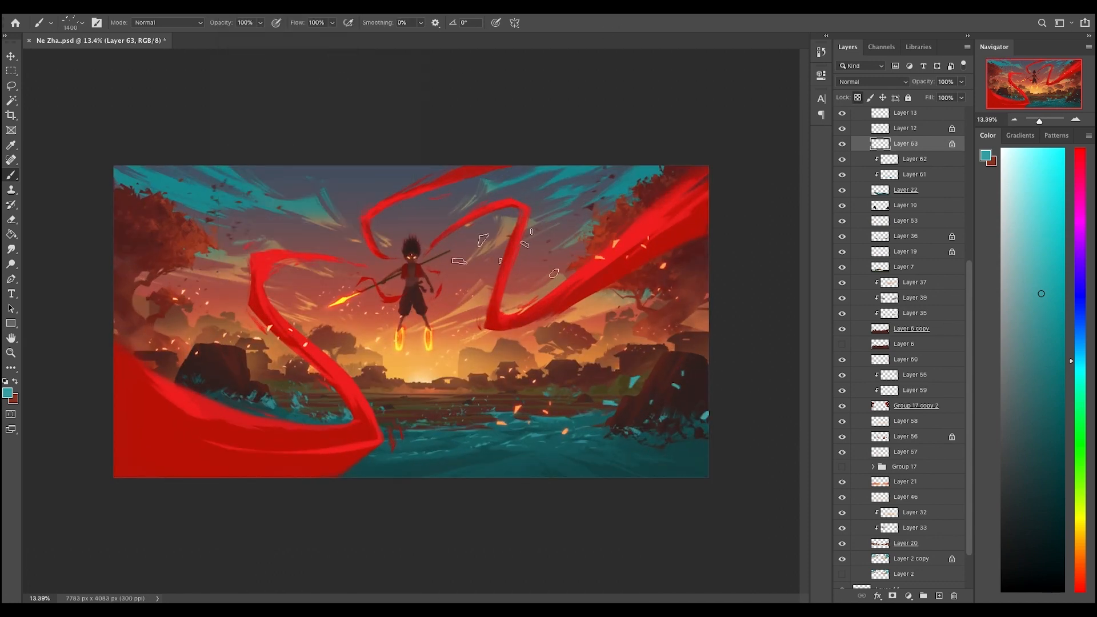
# - Recolour the leaves on Layer 63 with a darker sampled teal and transform them over the right rock
pyautogui.keyDown('alt'); pyautogui.click(700, 454); pyautogui.keyUp('alt')
pyautogui.press('super+t')
pyautogui.moveTo(715, 389); pyautogui.dragTo(704, 415)
pyautogui.press('Return')
# - Apply a Motion Blur to the Layer 63 leaves with a 6° angle and 29 pixel distance
pyautogui.click(271, 7)
pyautogui.moveTo(277, 129)
pyautogui.click(443, 194)
pyautogui.click(605, 165)
pyautogui.click(271, 7)
pyautogui.click(443, 194)
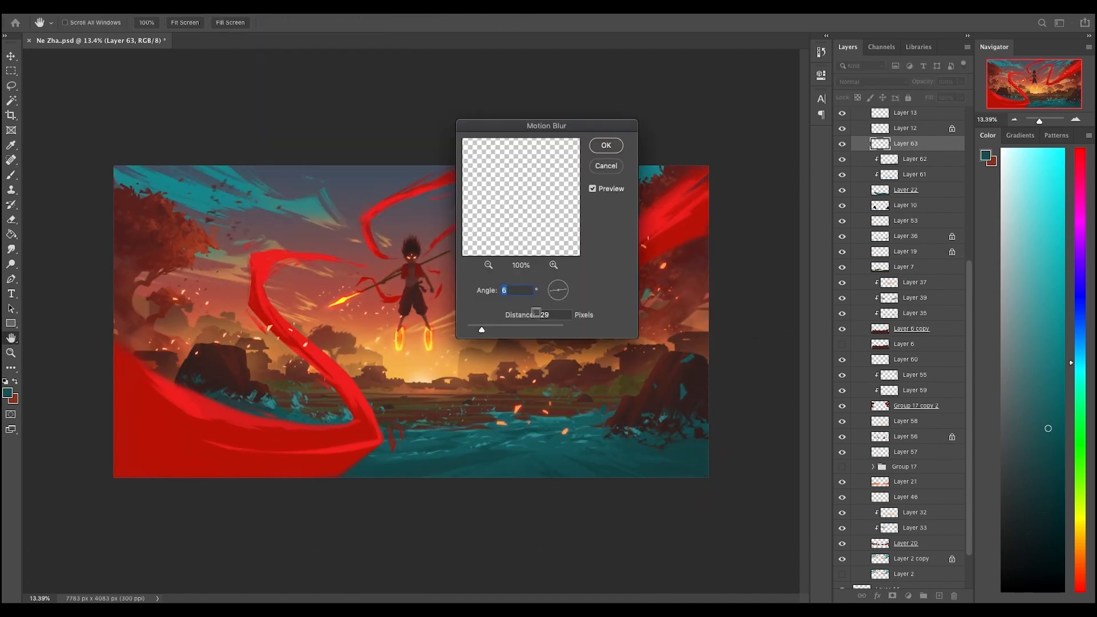
pyautogui.click(606, 147)
# - Scale the blurred leaves to 109.5% over the right rock and tint them with a lighter sampled teal
pyautogui.scroll(-5, 412, 322)
pyautogui.scroll(5, 411, 322)
pyautogui.press('super+t')
pyautogui.moveTo(701, 396); pyautogui.dragTo(744, 395)
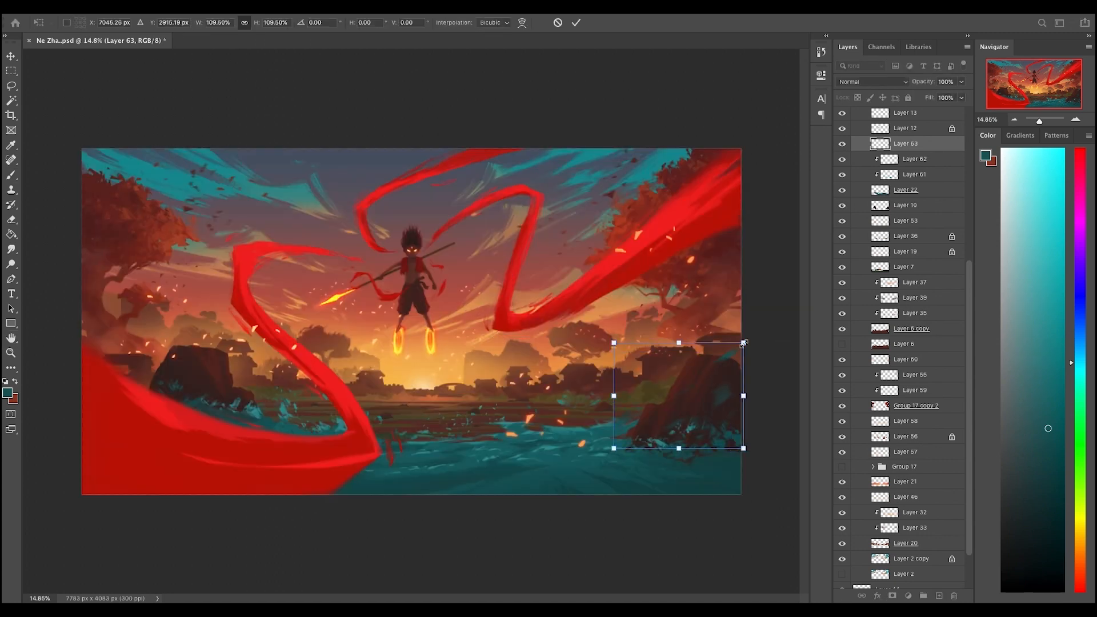
pyautogui.press('Return')
pyautogui.scroll(-2, 411, 322)
pyautogui.keyDown('alt'); pyautogui.click(674, 344); pyautogui.keyUp('alt')
pyautogui.scroll(2, 412, 322)
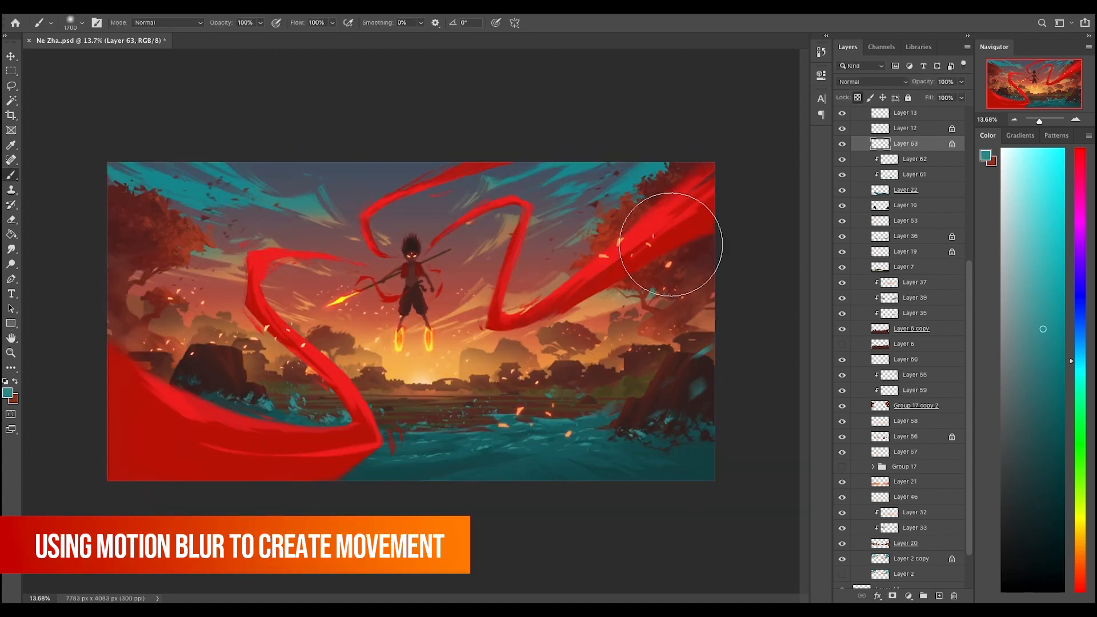
# - Duplicate Layer 63, flip the copied leaves and move them across to the left side of the painting
pyautogui.scroll(3, 412, 322)
pyautogui.press('super+j')
pyautogui.press('super+t')
pyautogui.rightClick(721, 394)
pyautogui.click(747, 586)
pyautogui.moveTo(780, 389); pyautogui.dragTo(224, 307)
pyautogui.press('Return')
# - Position the copied leaves over the lower part of the red ribbon and move their layer above Layer 17
pyautogui.scroll(-5, 412, 322)
pyautogui.press('super+t')
pyautogui.moveTo(271, 340); pyautogui.dragTo(309, 397)
pyautogui.press('Return')
pyautogui.scroll(5, 913, 297)
pyautogui.moveTo(913, 297); pyautogui.dragTo(914, 129)
pyautogui.scroll(1, 411, 321)
pyautogui.press('super+t')
pyautogui.press('Return')
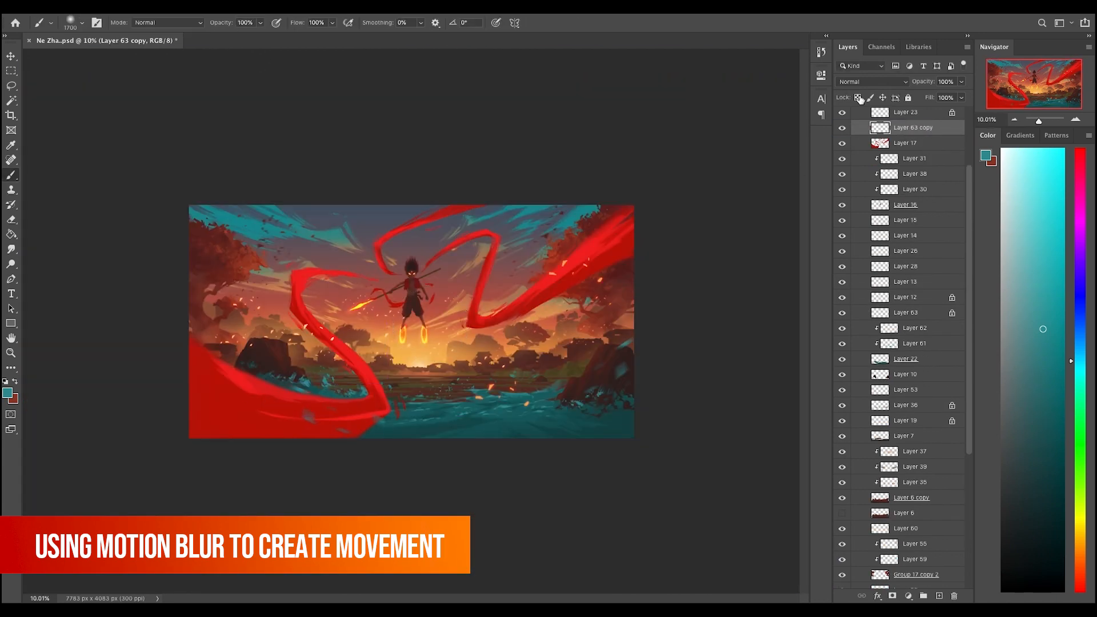
# - Lock Layer 63 copy's transparent pixels, tint its leaves with sampled dark teal and compare with the layer hidden
pyautogui.click(858, 98)
pyautogui.keyDown('alt'); pyautogui.click(394, 408); pyautogui.keyUp('alt')
pyautogui.moveTo(337, 417); pyautogui.dragTo(290, 404)
pyautogui.scroll(4, 359, 308)
pyautogui.scroll(-2, 411, 437)
pyautogui.click(843, 128)
pyautogui.click(843, 128)
pyautogui.scroll(2, 412, 321)
# - Move the copied leaves lower on the red ribbon and rotate them by 8.57°
pyautogui.press('super+t')
pyautogui.moveTo(324, 437); pyautogui.dragTo(284, 451)
pyautogui.moveTo(312, 423); pyautogui.dragTo(322, 435)
pyautogui.press('Return')
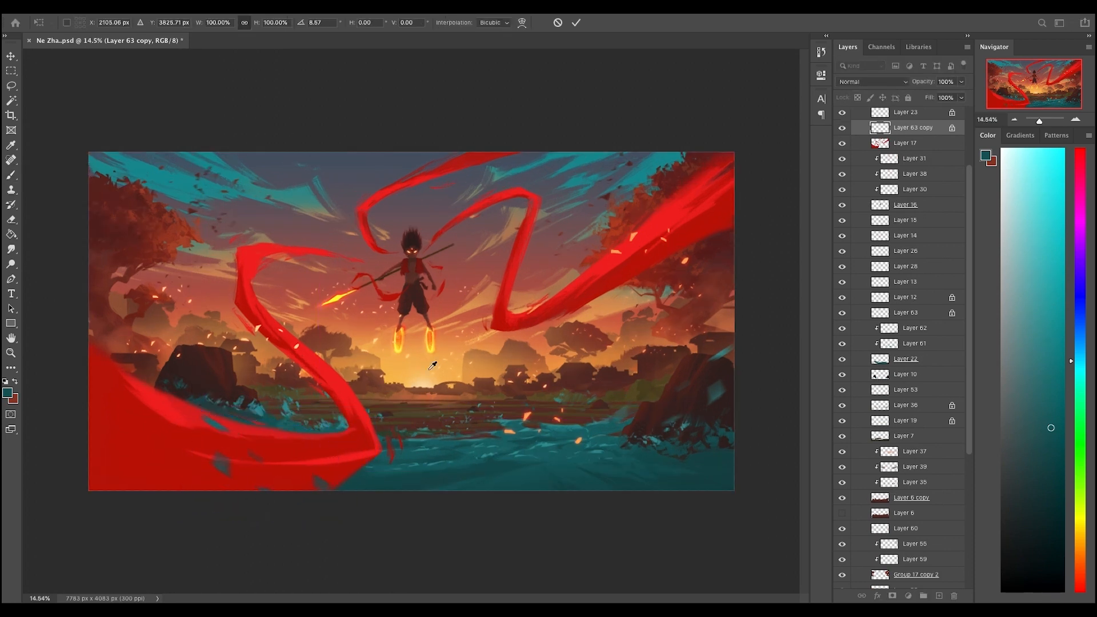
# - Tint the copied leaves over the ribbon with a brighter teal using the soft brush
pyautogui.press('b')
pyautogui.scroll(-3, 411, 320)
pyautogui.scroll(4, 417, 343)
pyautogui.scroll(-2, 292, 366)
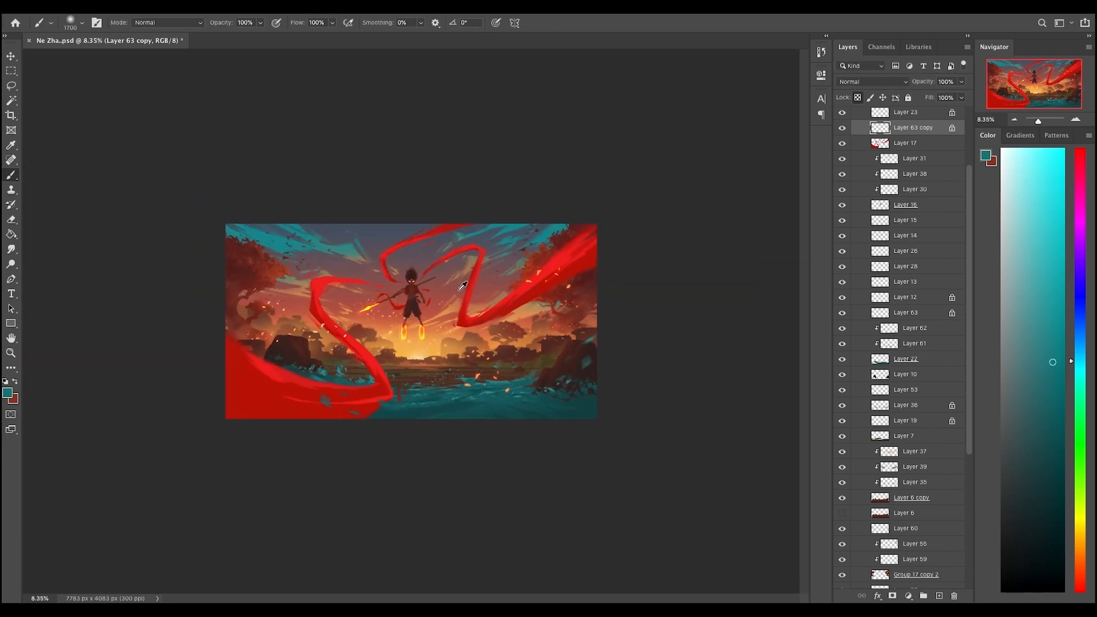
pyautogui.scroll(5, 528, 208)
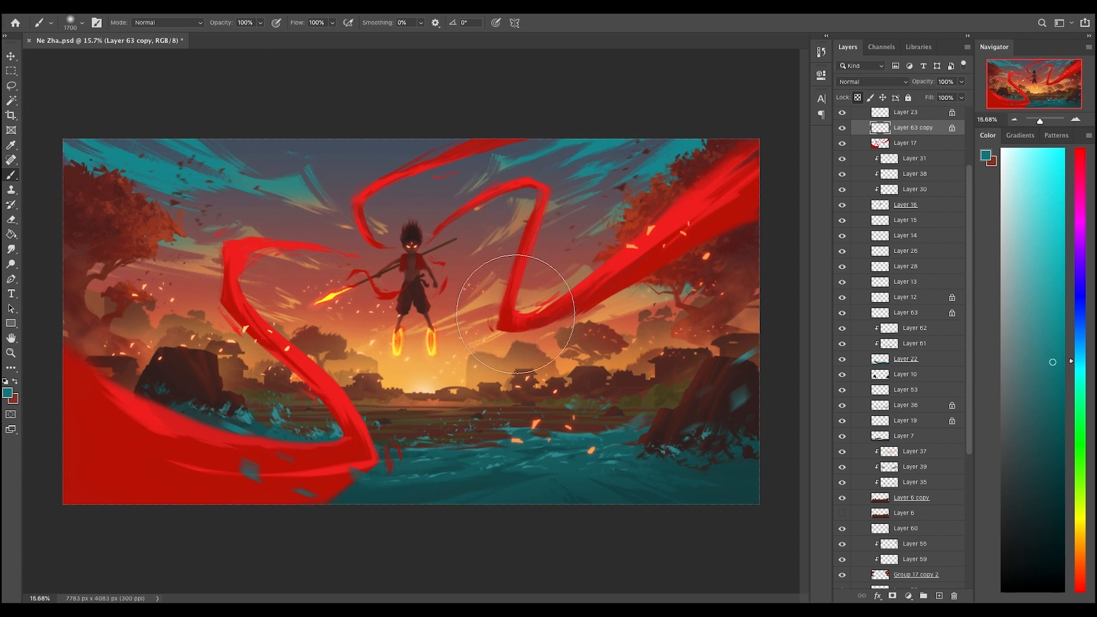
# - Add a layer above Layer 63 copy and try textured teal leaf strokes with the scatter brush over the water and red ribbon
pyautogui.press('alt+shift+super+n')
pyautogui.rightClick(428, 378)
pyautogui.click(537, 410)
pyautogui.moveTo(408, 398); pyautogui.dragTo(419, 453)
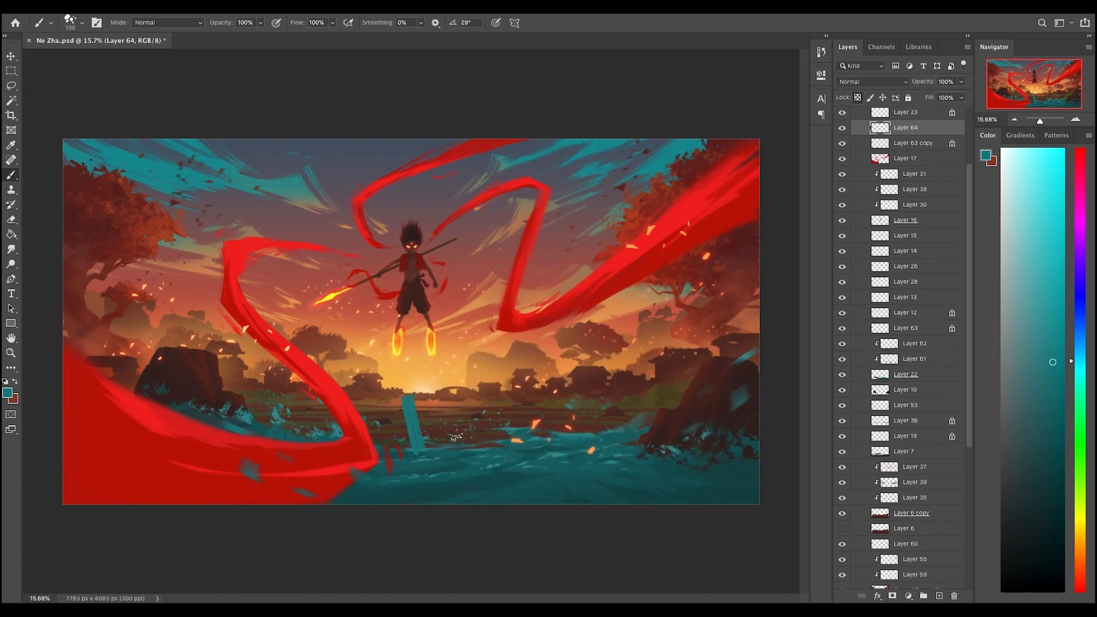
pyautogui.moveTo(132, 382); pyautogui.dragTo(207, 457)
pyautogui.keyDown('super'); pyautogui.moveTo(122, 415); pyautogui.dragTo(172, 451); pyautogui.keyUp('super')
pyautogui.press('super+z')
pyautogui.press('super+z')
# - Select the copied leaves over the lower red ribbon and unlock their layer's transparent pixels
pyautogui.keyDown('super'); pyautogui.click(251, 469); pyautogui.keyUp('super')
pyautogui.click(858, 97)
# - Try painting more leaves over the lower red ribbon, erasing parts of them and transforming the result
pyautogui.moveTo(75, 345); pyautogui.dragTo(197, 458)
pyautogui.press('e')
pyautogui.moveTo(84, 407); pyautogui.dragTo(158, 480)
pyautogui.press('super+minus')
pyautogui.moveTo(146, 416)
pyautogui.mouseDown()
pyautogui.moveTo(204, 462)
pyautogui.moveTo(255, 452)
pyautogui.mouseUp()
pyautogui.press('super+t')
pyautogui.press('Escape')
pyautogui.press('super+t')
pyautogui.moveTo(480, 426); pyautogui.dragTo(475, 381)
pyautogui.moveTo(405, 405); pyautogui.dragTo(388, 405)
pyautogui.press('Return')
pyautogui.press('super+minus')
pyautogui.press('super+equal')
# - Undo the trial leaf strokes, erasing and transform on the red ribbon
pyautogui.press('super+z')
pyautogui.press('super+z')
pyautogui.press('super+z')
pyautogui.press('super+z')
pyautogui.press('super+z')
pyautogui.press('super+z')
pyautogui.press('super+z')
pyautogui.press('super+z')
pyautogui.press('super+z')
# - Add a layer above Layer 63 copy, scatter teal leaves around the right-hand rocks with a large brush and reposition them
pyautogui.click(939, 596)
pyautogui.press('b')
pyautogui.rightClick(701, 314)
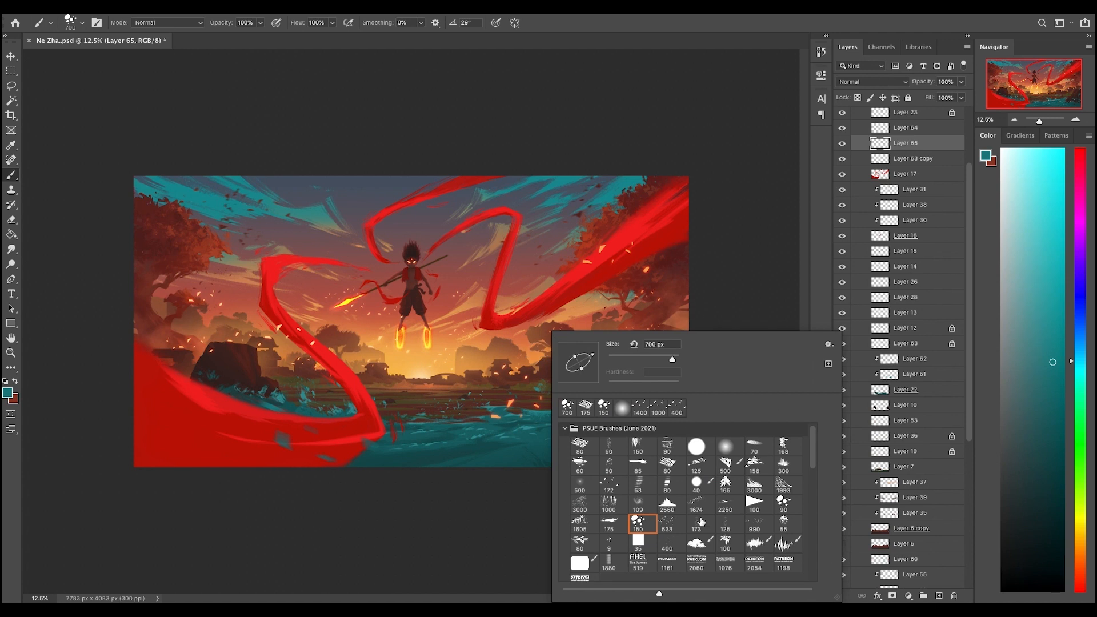
pyautogui.press('Escape')
pyautogui.press('e')
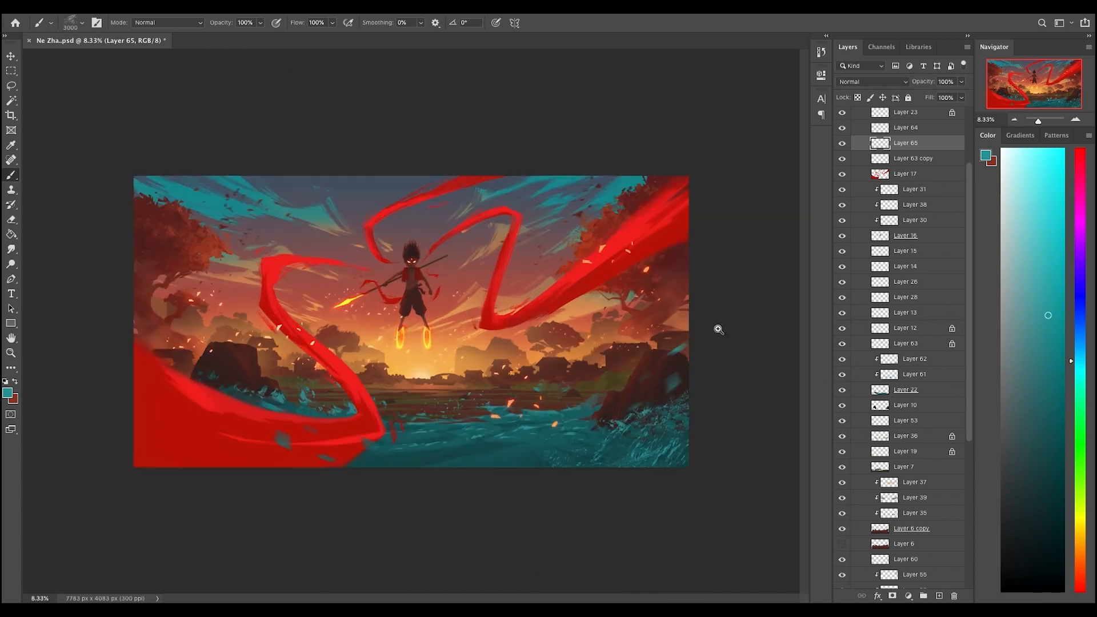
pyautogui.press('super+t')
pyautogui.moveTo(687, 337); pyautogui.dragTo(712, 362)
pyautogui.press('Return')
# - Compare the artwork with Layer 65 hidden and apply a Motion Blur to its leaves
pyautogui.press('super+equal')
pyautogui.click(843, 143)
pyautogui.click(842, 143)
pyautogui.press('super+minus')
pyautogui.click(266, 6)
pyautogui.moveTo(277, 128)
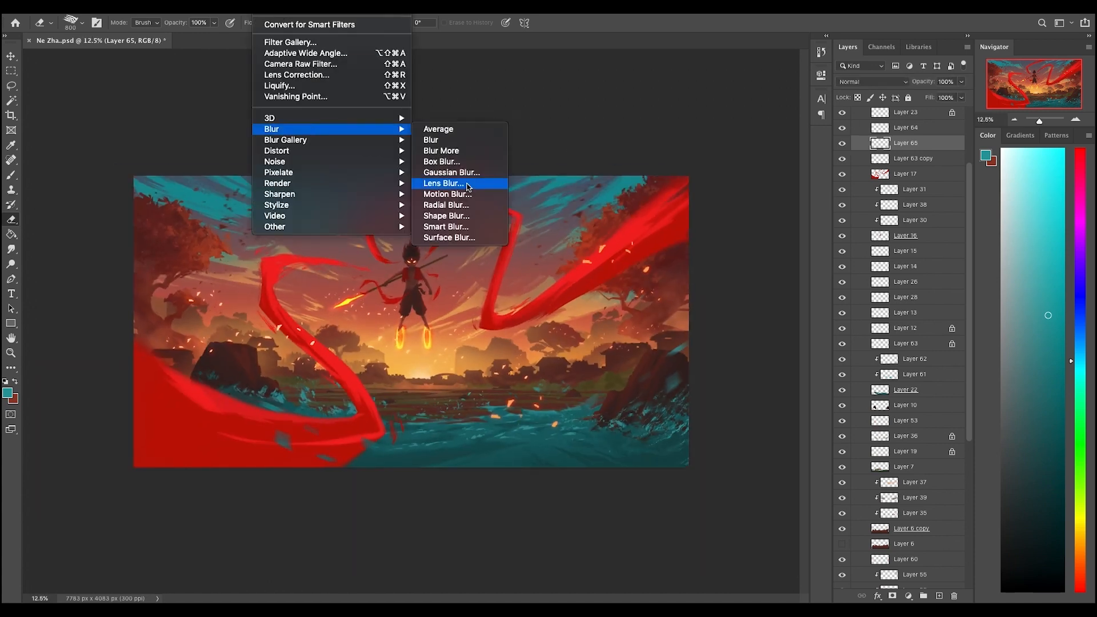
pyautogui.click(448, 193)
pyautogui.press('Return')
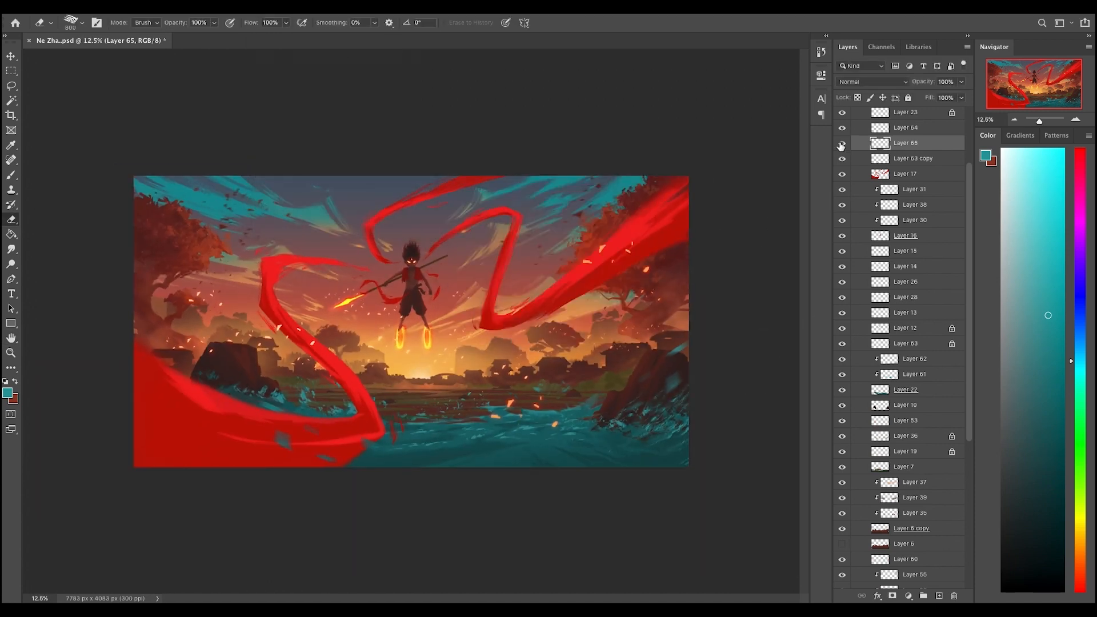
# - Duplicate Layer 65, flip the copied leaves, and move and stretch them across the lower-left red ribbon
pyautogui.press('super+j')
pyautogui.press('super+t')
pyautogui.rightClick(656, 426)
pyautogui.click(686, 584)
pyautogui.moveTo(634, 423); pyautogui.dragTo(277, 423)
pyautogui.moveTo(346, 466); pyautogui.dragTo(450, 532)
pyautogui.rightClick(313, 437)
pyautogui.click(360, 465)
pyautogui.moveTo(196, 374); pyautogui.dragTo(56, 291)
pyautogui.moveTo(25, 481); pyautogui.dragTo(7, 474)
pyautogui.press('Return')
# - Lock Layer 65 copy's transparent pixels and tint its leaves with dark teal sampled from the water using the soft brush
pyautogui.press('super+minus')
pyautogui.keyDown('super'); pyautogui.click(554, 365); pyautogui.keyUp('super')
pyautogui.press('super+equal')
pyautogui.press('/')
pyautogui.press('b')
pyautogui.rightClick(424, 373)
pyautogui.click(558, 410)
pyautogui.keyDown('alt'); pyautogui.click(457, 451); pyautogui.keyUp('alt')
pyautogui.keyDown('super'); pyautogui.click(416, 335); pyautogui.keyUp('super')
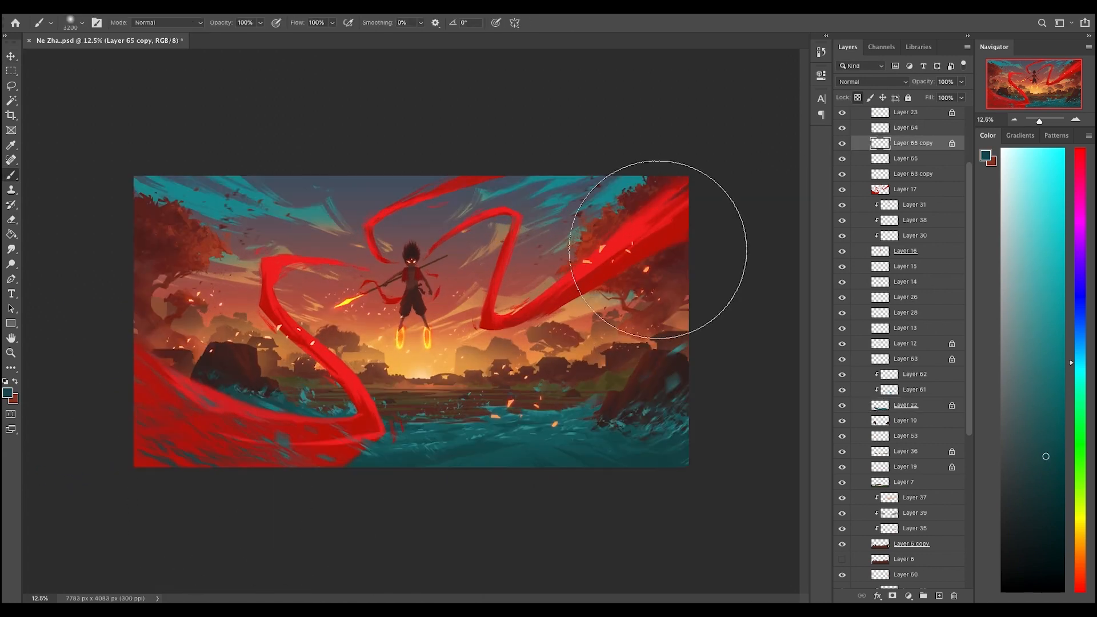
# - Reshape and reposition Layer 65's leaves over the right-hand rocks and lock the layer's transparent pixels
pyautogui.click(914, 157)
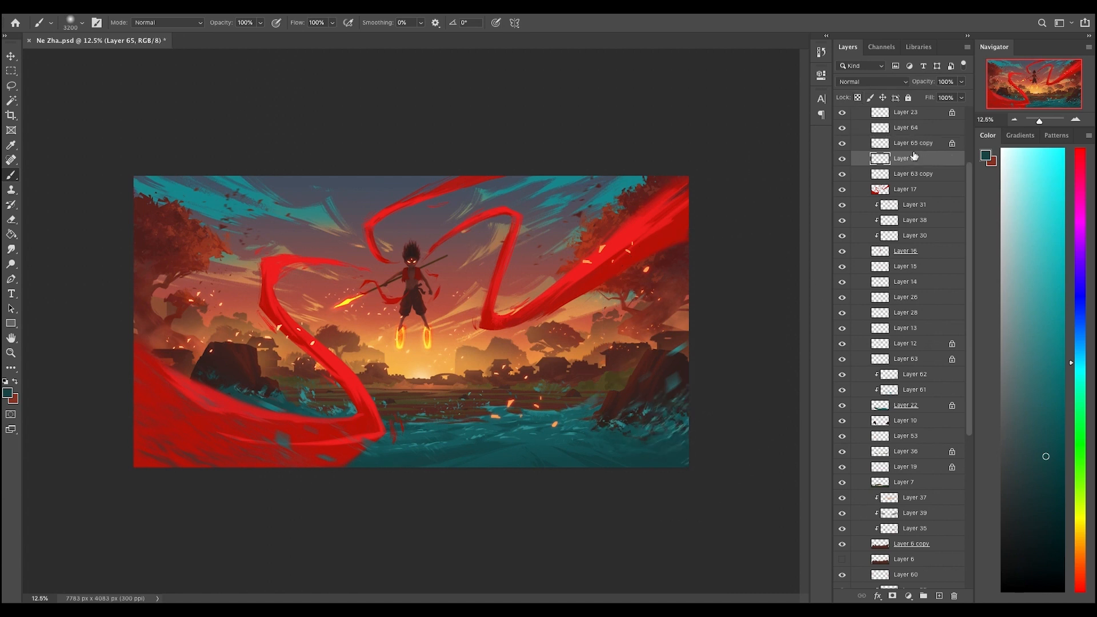
pyautogui.press('super+t')
pyautogui.rightClick(639, 447)
pyautogui.click(654, 452)
pyautogui.moveTo(678, 386); pyautogui.dragTo(715, 354)
pyautogui.press('Return')
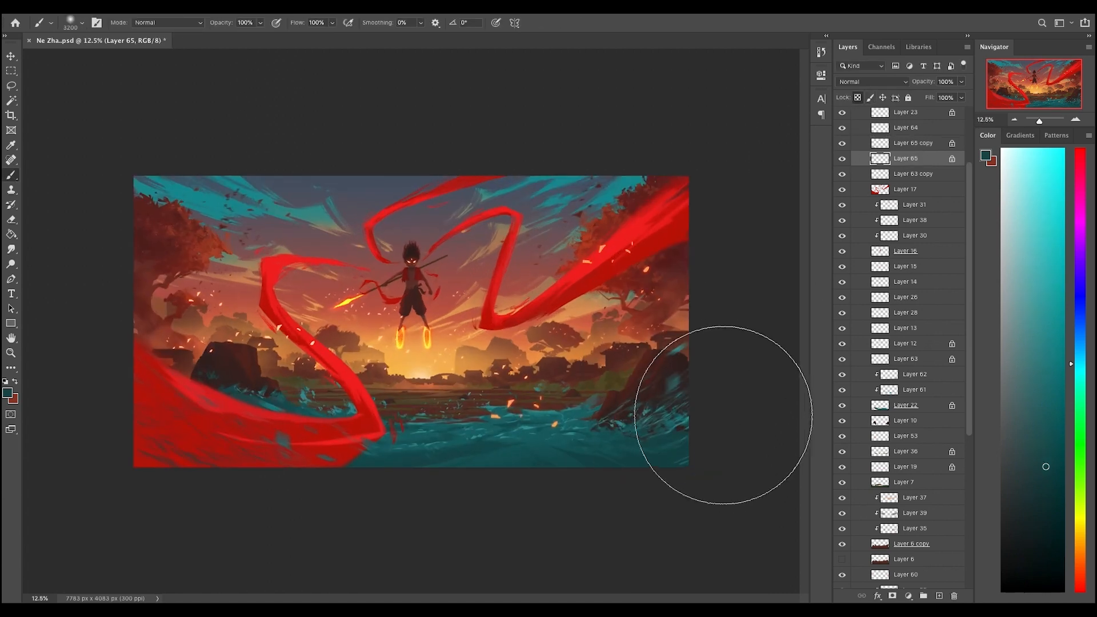
# - Move the Layer 63 copy leaves from the red ribbon to the area around the right-hand rocks and adjust their placement
pyautogui.press('super+plus')
pyautogui.press('super+minus')
pyautogui.keyDown('super'); pyautogui.click(282, 442); pyautogui.keyUp('super')
pyautogui.press('super+t')
pyautogui.moveTo(337, 442); pyautogui.dragTo(201, 355)
pyautogui.moveTo(205, 366); pyautogui.dragTo(549, 323)
pyautogui.press('Return')
pyautogui.press('super+plus')
pyautogui.press('super+t')
pyautogui.moveTo(674, 349); pyautogui.dragTo(678, 382)
pyautogui.press('Return')
pyautogui.press('super+minus')
pyautogui.press('super+minus')
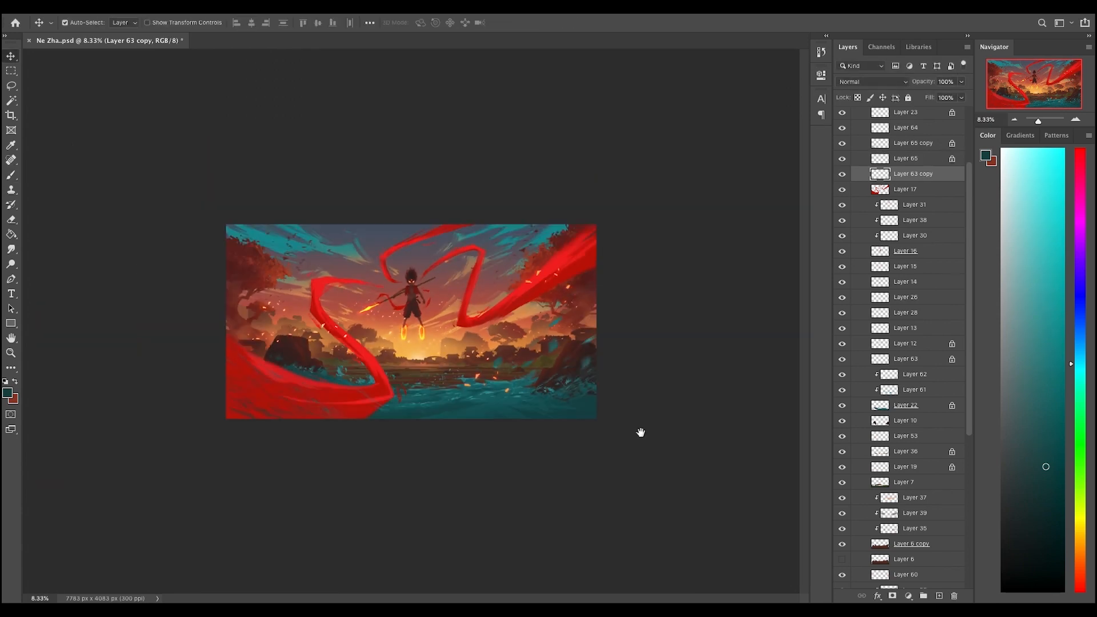
# - Duplicate the Layer 63 copy leaves and merge the duplicate back into the original to strengthen them
pyautogui.press('super+plus')
pyautogui.press('super+j')
pyautogui.press('super+minus')
pyautogui.press('super+minus')
pyautogui.press('super+plus')
pyautogui.press('super+plus')
pyautogui.press('super+e')
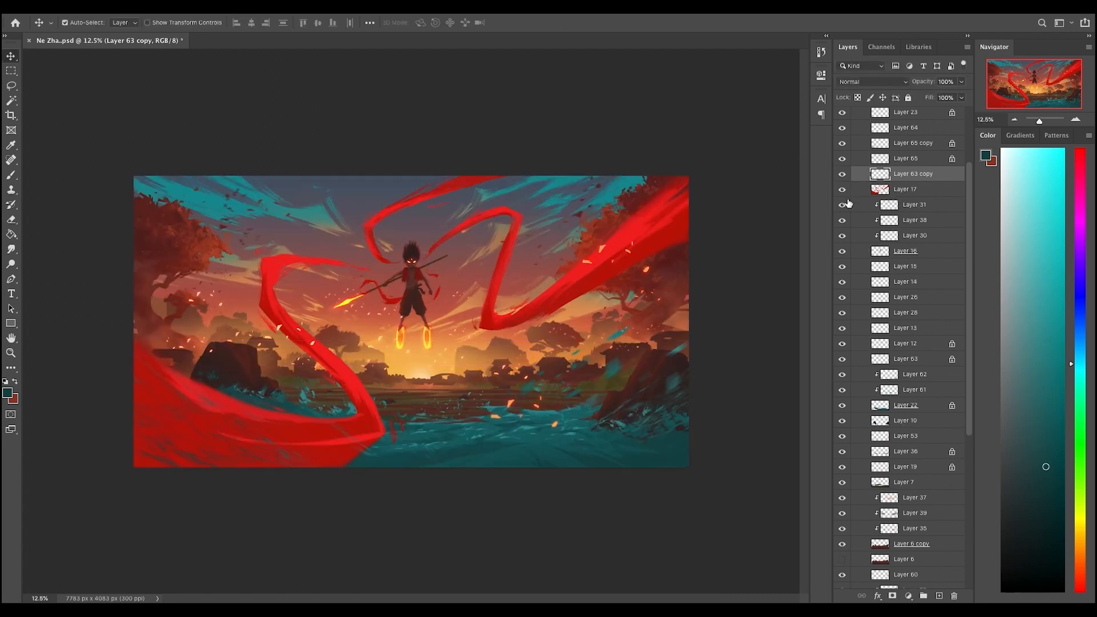
# - Lock Layer 63 copy's transparent pixels and tint its leaves with a teal sampled from the artwork
pyautogui.press('/')
pyautogui.press('b')
pyautogui.press('super+minus')
pyautogui.press('super+minus')
pyautogui.press('super+plus')
pyautogui.press('super+plus')
pyautogui.keyDown('alt'); pyautogui.click(535, 371); pyautogui.keyUp('alt')
# - Fine-tune the placement of Layer 63 copy's leaves beside the right-hand rocks with Free Transform
pyautogui.press('l')
pyautogui.press('super+t')
pyautogui.press('Return')
pyautogui.press('super+plus')
pyautogui.press('super+t')
pyautogui.press('Return')
pyautogui.press('super+minus')
pyautogui.press('b')
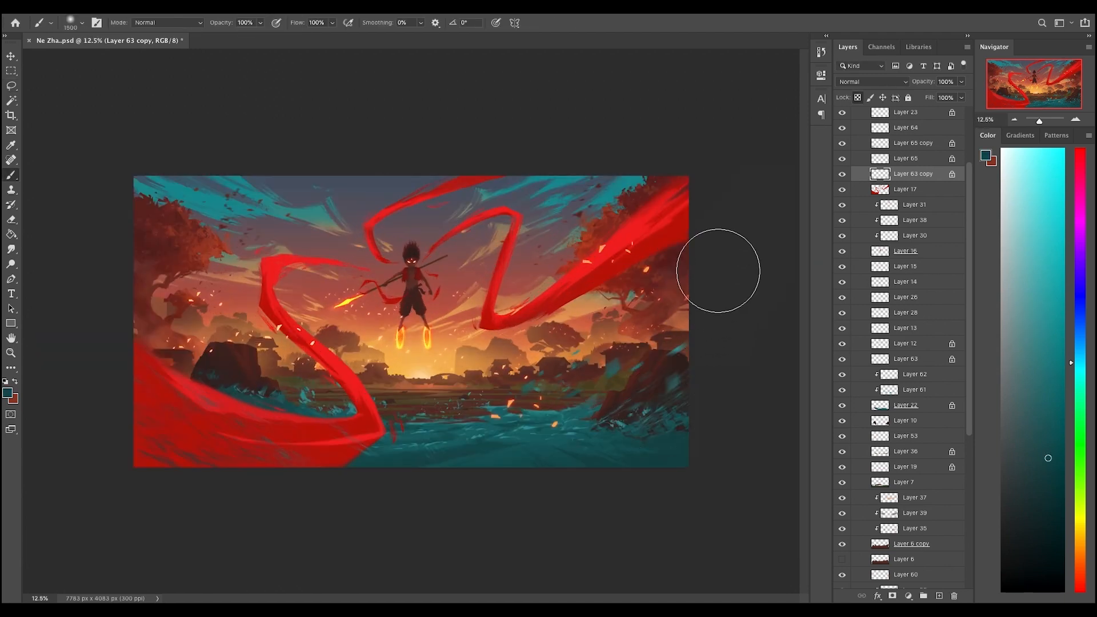
# - Duplicate Layer 65, flip the copied leaves and move them across to the left side of the water
pyautogui.press('l')
pyautogui.click(914, 159)
pyautogui.press('super+j')
pyautogui.press('super+t')
pyautogui.rightClick(627, 344)
pyautogui.click(651, 560)
pyautogui.moveTo(561, 403); pyautogui.dragTo(161, 396)
pyautogui.press('Return')
pyautogui.press('e')
pyautogui.press('super+minus')
pyautogui.press('super+minus')
pyautogui.press('super+plus')
pyautogui.press('super+plus')
# - Reshape and refine the position of the Layer 65 copy 2 leaves along the shoreline
pyautogui.press('super+t')
pyautogui.moveTo(321, 392)
pyautogui.mouseDown()
pyautogui.moveTo(279, 392)
pyautogui.moveTo(277, 371)
pyautogui.moveTo(290, 394)
pyautogui.mouseUp()
pyautogui.rightClick(289, 380)
pyautogui.click(312, 453)
pyautogui.press('Return')
pyautogui.press('super+minus')
pyautogui.press('super+plus')
pyautogui.press('super+t')
pyautogui.press('Return')
pyautogui.press('super+t')
pyautogui.press('Return')
pyautogui.press('super+minus')
pyautogui.press('super+plus')
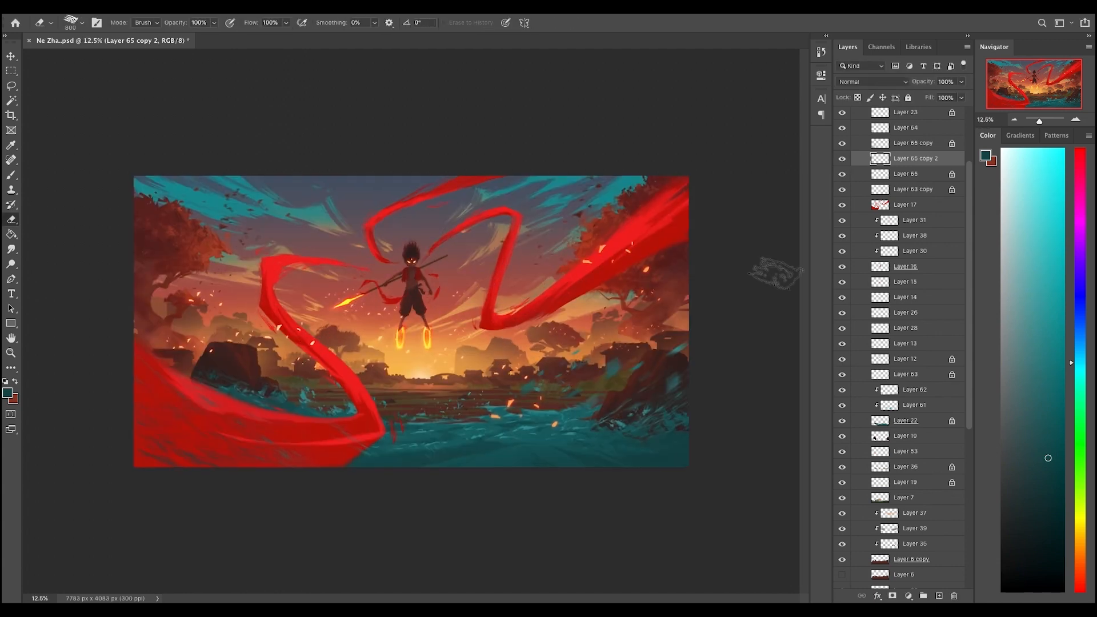
# - Show the rulers and check the composition against temporary vertical guides at the canvas centre and at X 7783 px
pyautogui.press('super+r')
pyautogui.moveTo(25, 171); pyautogui.dragTo(695, 167)
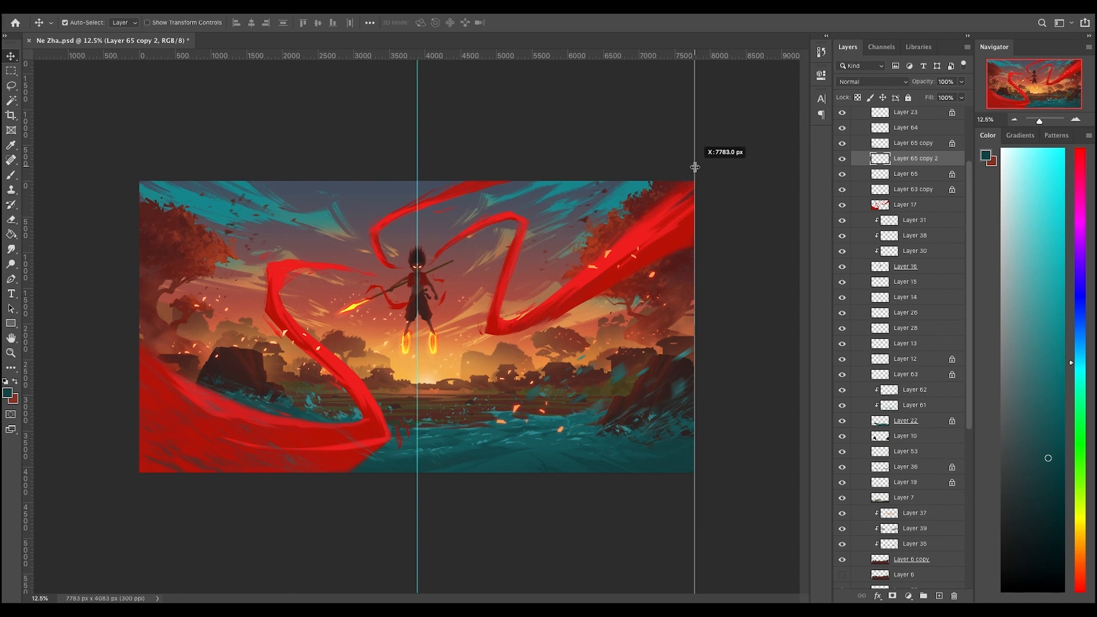
pyautogui.moveTo(417, 205)
pyautogui.mouseDown()
pyautogui.moveTo(397, 208)
pyautogui.moveTo(417, 212)
pyautogui.mouseUp()
pyautogui.press('super+z')
pyautogui.press('super+plus')
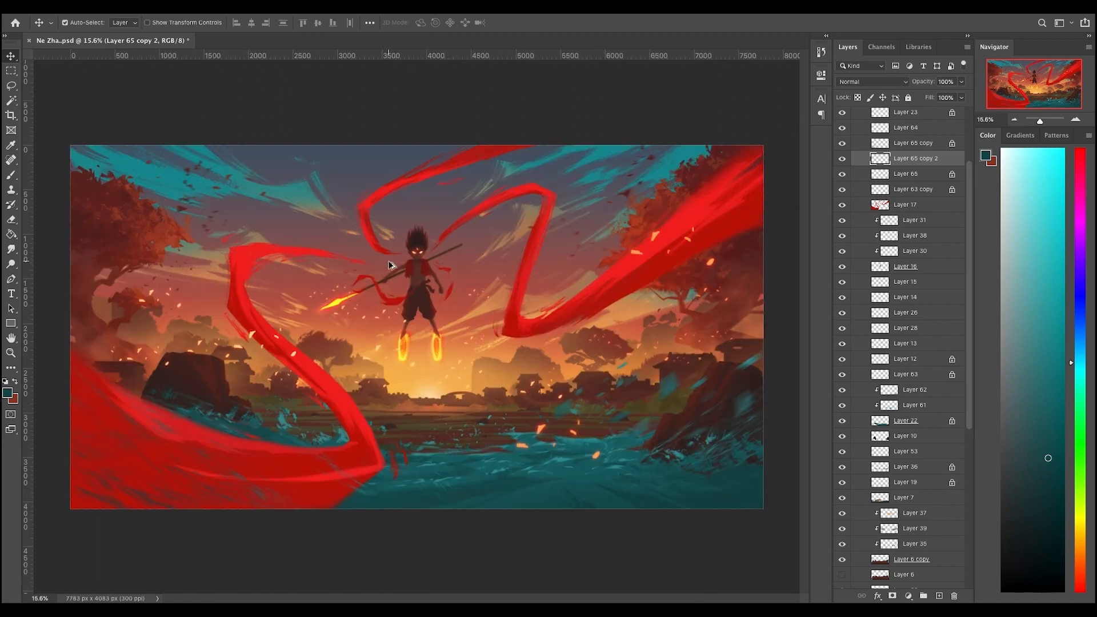
pyautogui.press('super+minus')
pyautogui.scroll(2, 409, 258)
pyautogui.scroll(-5, 441, 262)
pyautogui.scroll(5, 433, 261)
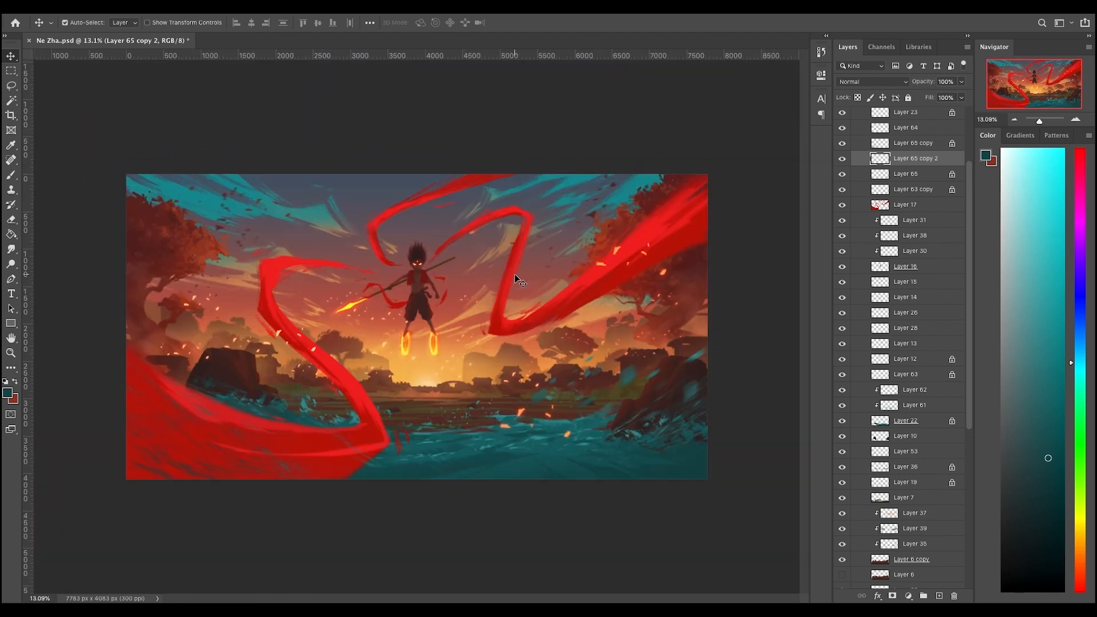
pyautogui.scroll(2, 514, 273)
pyautogui.scroll(-1, 461, 297)
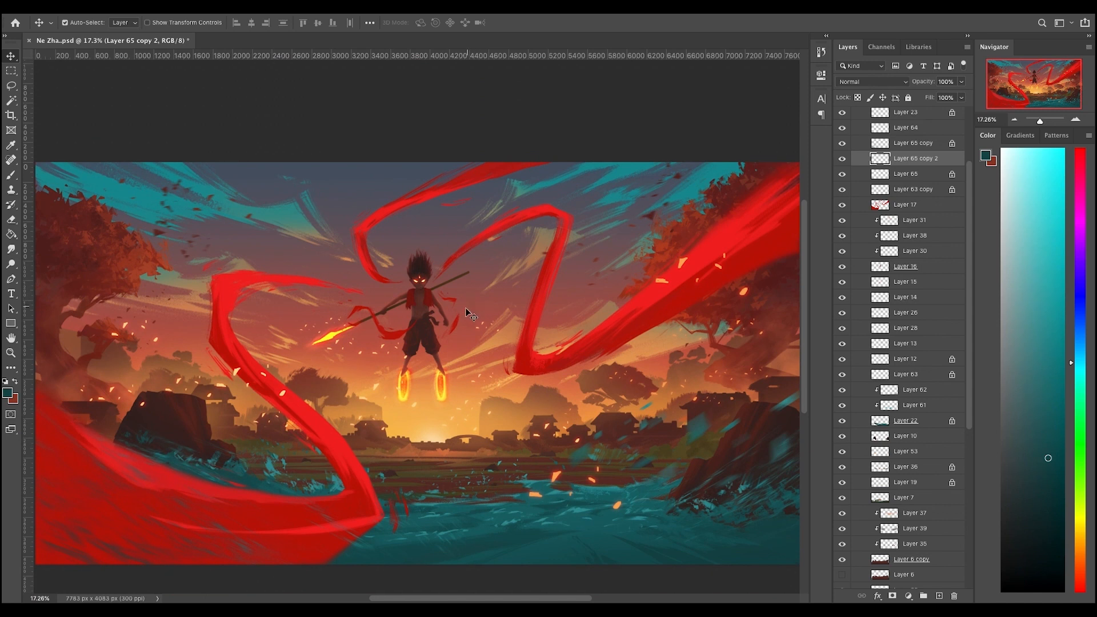
# - Add a new layer, Layer 66, clipped to the red ribbon's Layer 17 and set its blending mode to Overlay
pyautogui.scroll(-2, 465, 307)
pyautogui.click(511, 329)
pyautogui.press('super+alt+shift+n')
pyautogui.keyDown('alt'); pyautogui.click(865, 212); pyautogui.keyUp('alt')
pyautogui.press('b')
pyautogui.keyDown('alt'); pyautogui.click(290, 459); pyautogui.keyUp('alt')
pyautogui.click(1062, 409)
pyautogui.click(873, 82)
pyautogui.click(858, 204)
# - Darken the ribbon's lower-left sweep and right-hand end on Layer 66 with a large soft dark grey brush
pyautogui.moveTo(251, 503); pyautogui.dragTo(345, 507)
pyautogui.press('super+z')
pyautogui.click(1002, 488)
pyautogui.moveTo(88, 482); pyautogui.dragTo(309, 503)
pyautogui.scroll(-4, 400, 331)
pyautogui.moveTo(635, 272); pyautogui.dragTo(577, 303)
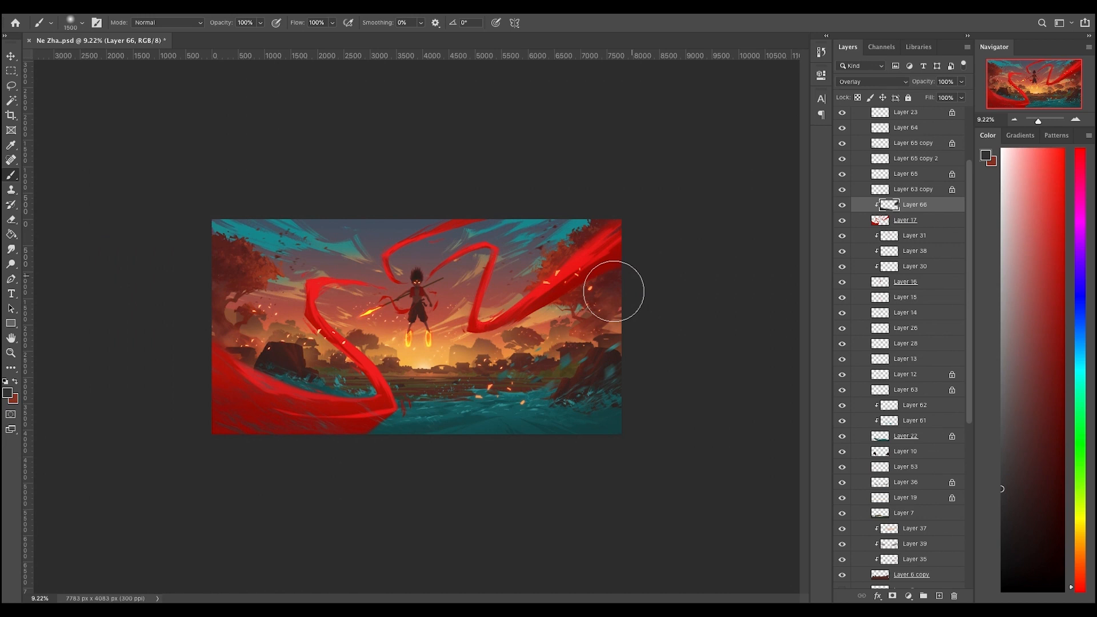
pyautogui.scroll(1, 400, 331)
pyautogui.scroll(-1, 400, 332)
pyautogui.scroll(-4, 444, 276)
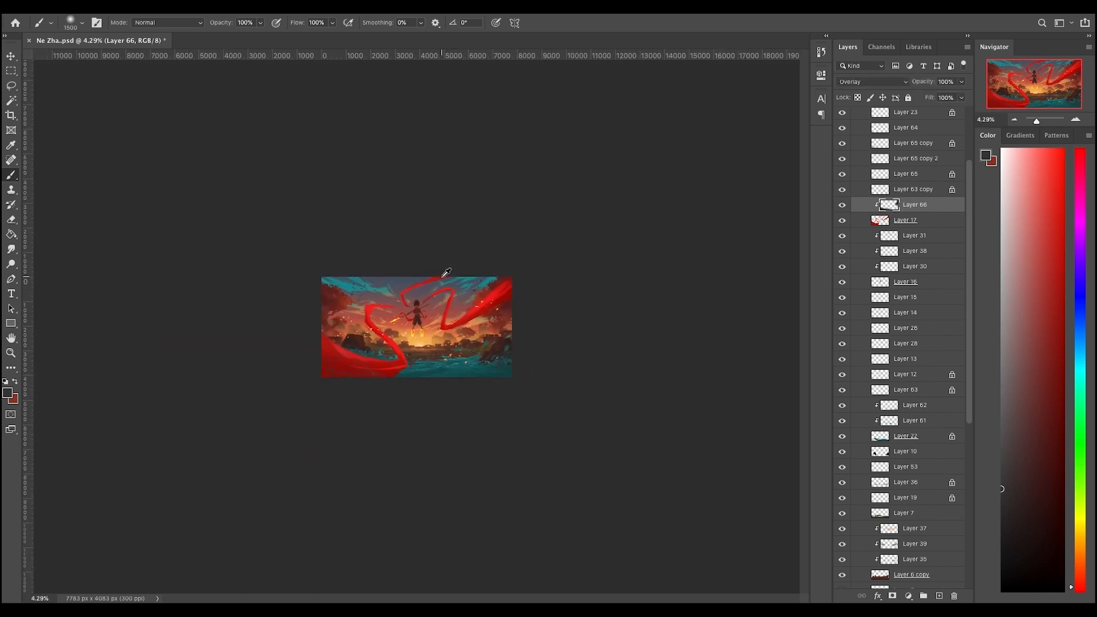
pyautogui.scroll(5, 443, 276)
# - Add clipped Layer 67 in Multiply mode above Layer 66 and shade the ribbon with a 2100 px brush at 20% opacity
pyautogui.click(939, 596)
pyautogui.rightClick(904, 204)
pyautogui.click(938, 324)
pyautogui.click(873, 81)
pyautogui.click(875, 119)
pyautogui.scroll(-5, 400, 372)
pyautogui.press('2')
pyautogui.press(']')
pyautogui.press(']')
pyautogui.press(']')
pyautogui.press(']')
pyautogui.press(']')
pyautogui.press(']')
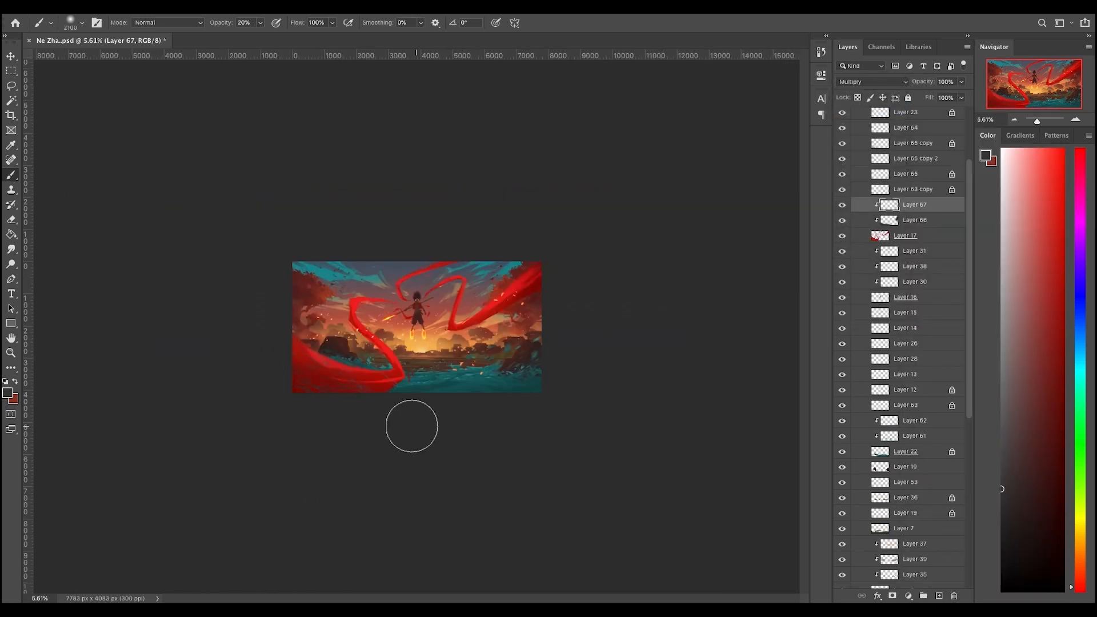
pyautogui.scroll(6, 375, 305)
pyautogui.scroll(1, 375, 305)
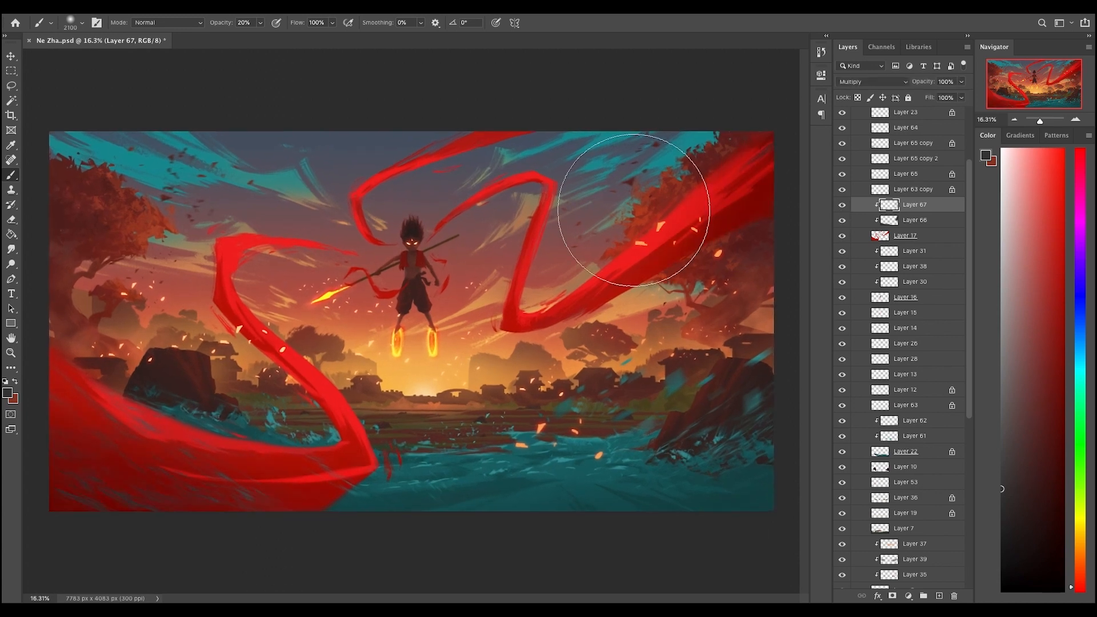
# - Add clipped Layer 68 directly above the ribbon's Layer 17 and sample the blue-grey of the upper sky for it
pyautogui.click(909, 236)
pyautogui.click(939, 597)
pyautogui.keyDown('alt'); pyautogui.click(508, 153); pyautogui.keyUp('alt')
pyautogui.scroll(3, 500, 104)
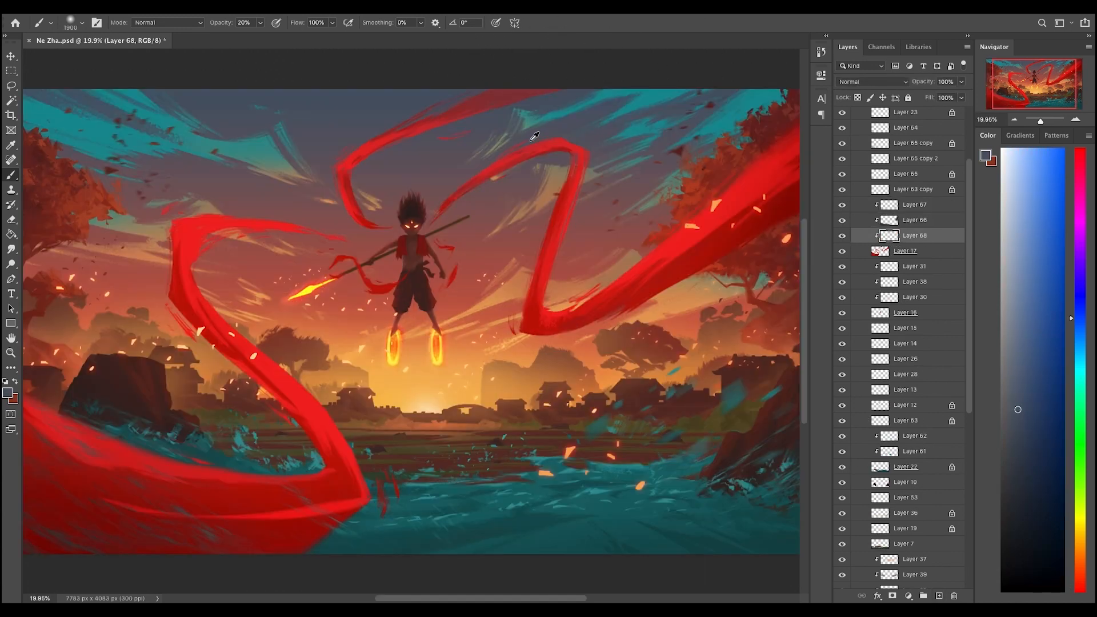
pyautogui.scroll(-5, 590, 132)
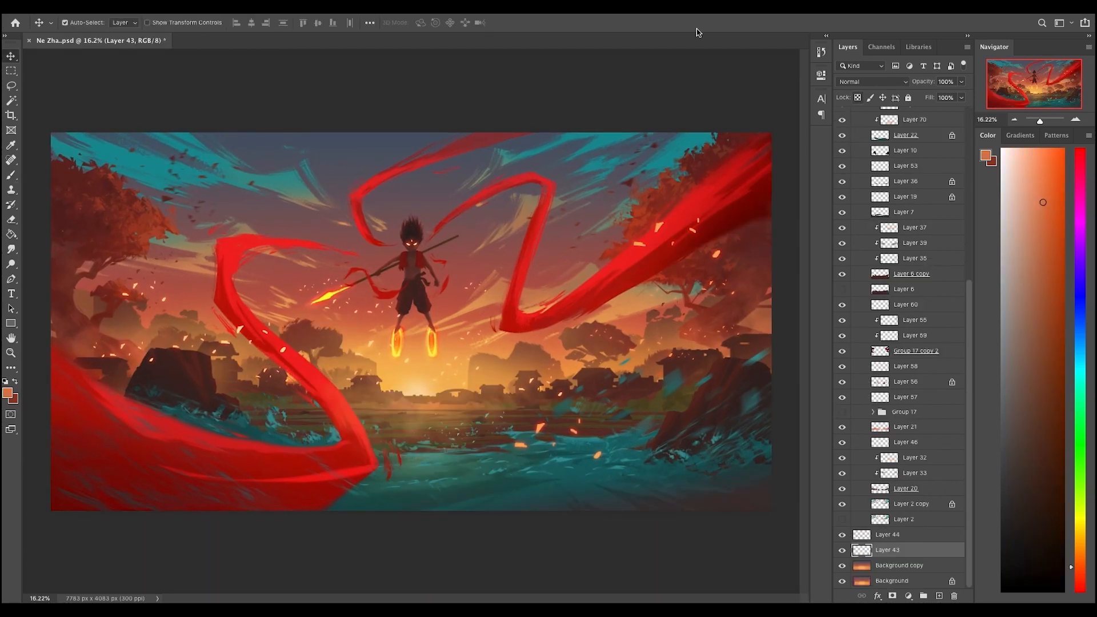
# - Examine the ember particles on Layer 23 and the leaves on Layer 65 copy by toggling their visibility
pyautogui.scroll(6, 347, 323)
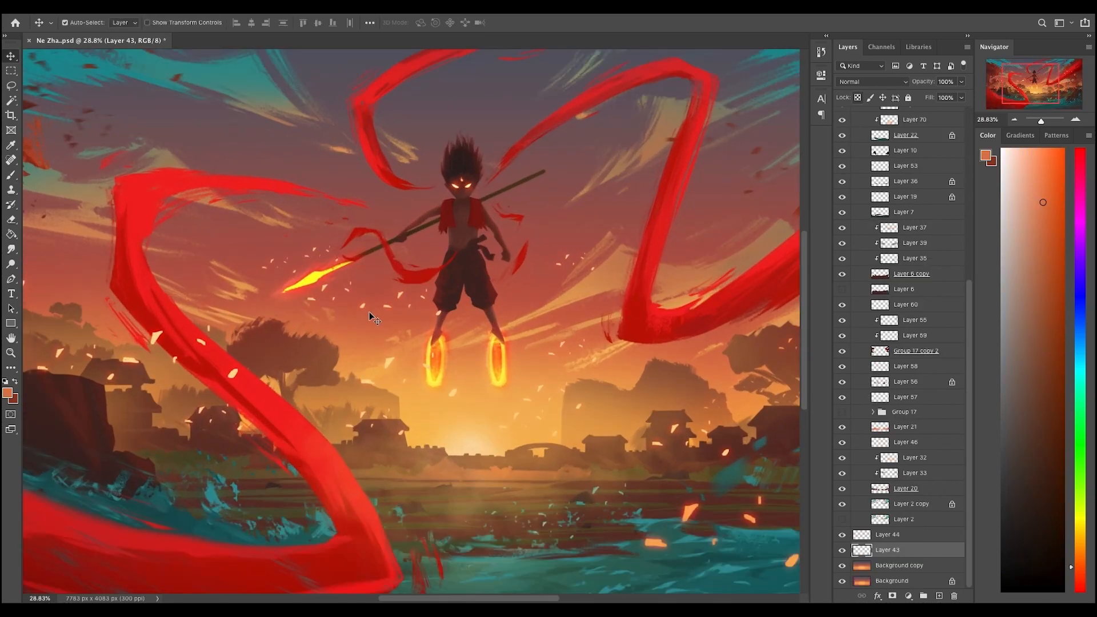
pyautogui.click(369, 312)
pyautogui.scroll(3, 844, 193)
pyautogui.click(843, 191)
pyautogui.press('Delete')
pyautogui.click(842, 190)
pyautogui.click(844, 205)
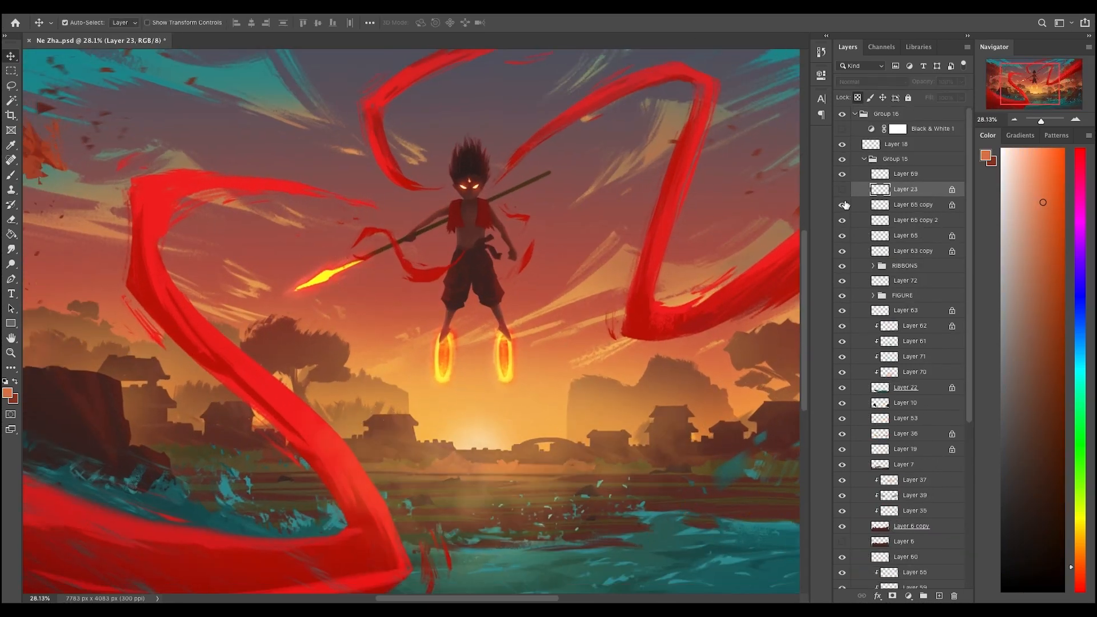
pyautogui.click(843, 205)
pyautogui.click(843, 205)
pyautogui.moveTo(668, 241); pyautogui.dragTo(619, 245)
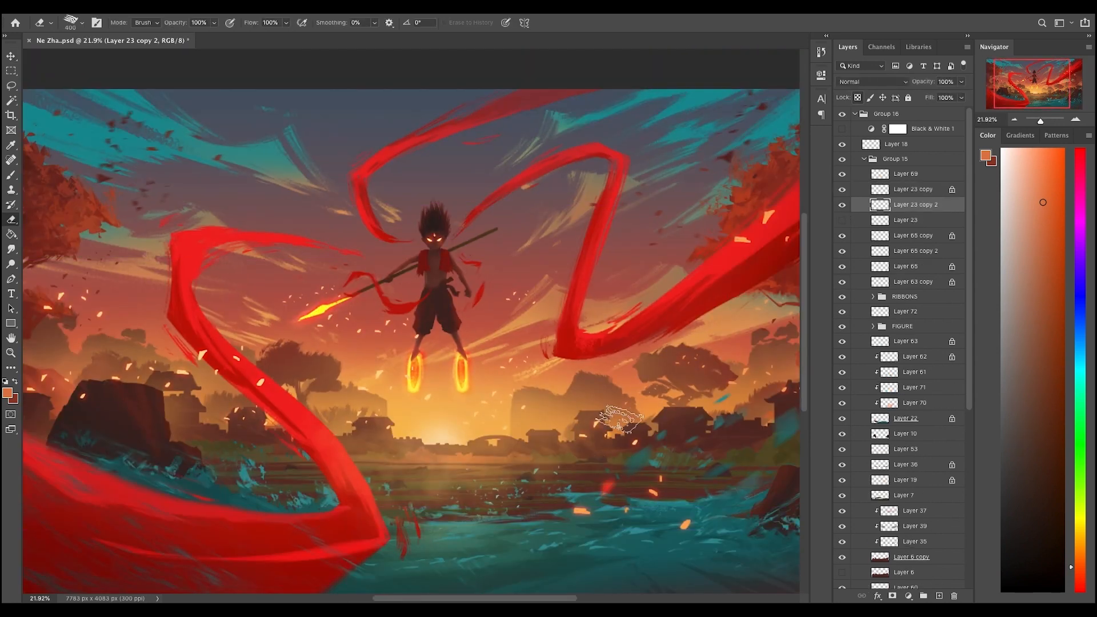
pyautogui.scroll(-3, 620, 419)
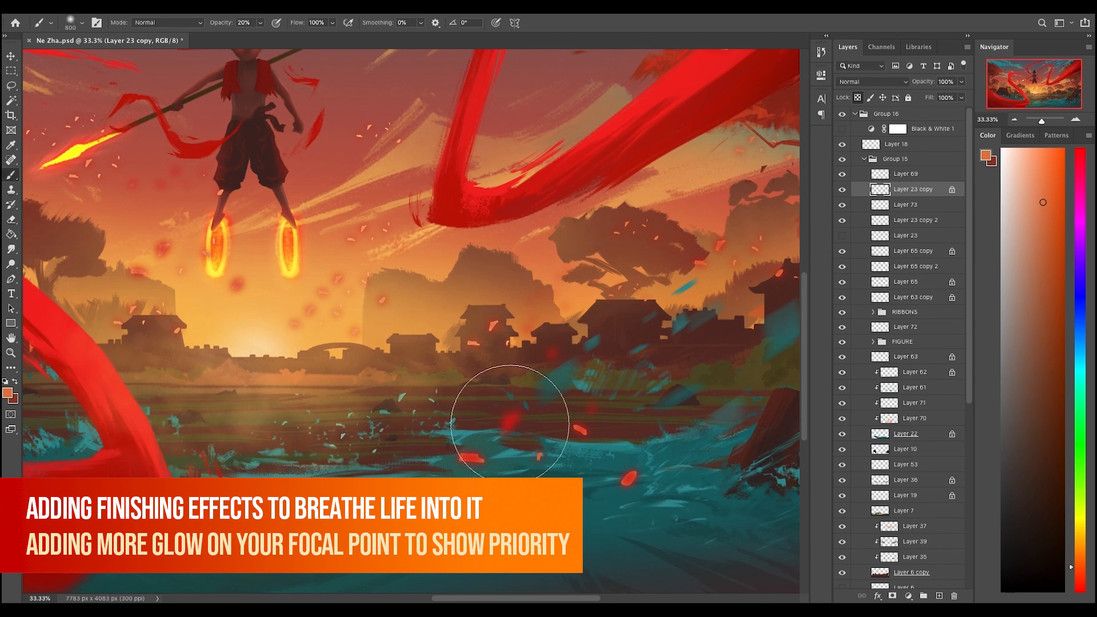
# - Choose a scatter brush for the red particles on Layer 73 and apply a blur filter to that layer
pyautogui.click(843, 222)
pyautogui.click(843, 223)
pyautogui.click(907, 206)
pyautogui.rightClick(554, 355)
pyautogui.doubleClick(692, 486)
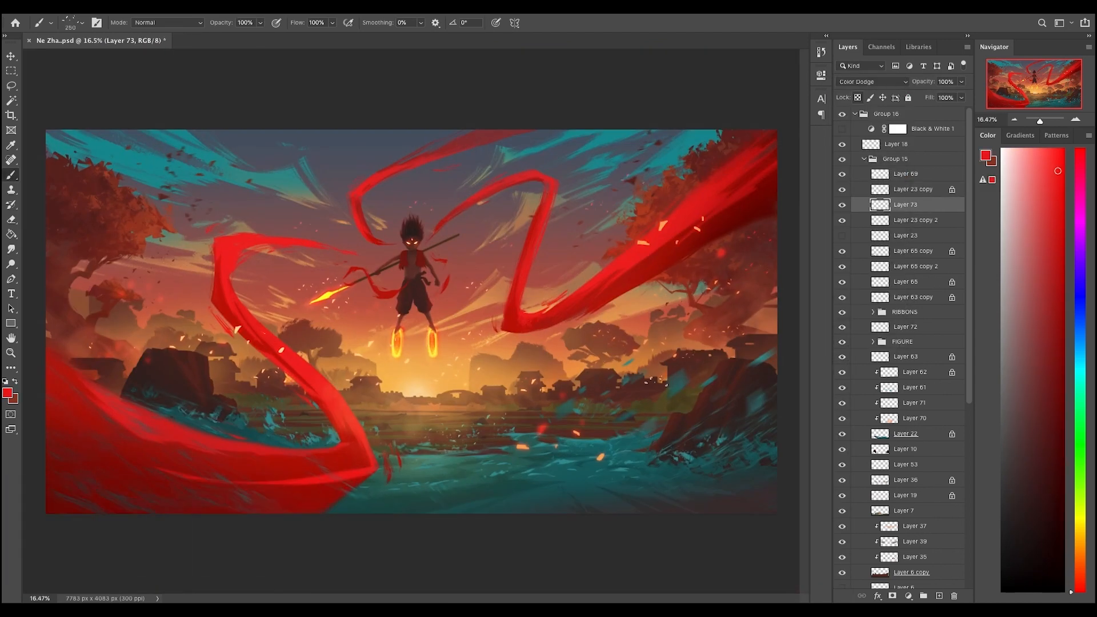
pyautogui.scroll(2, 364, 373)
pyautogui.scroll(-2, 294, 336)
pyautogui.click(270, 7)
pyautogui.moveTo(285, 128)
pyautogui.click(443, 174)
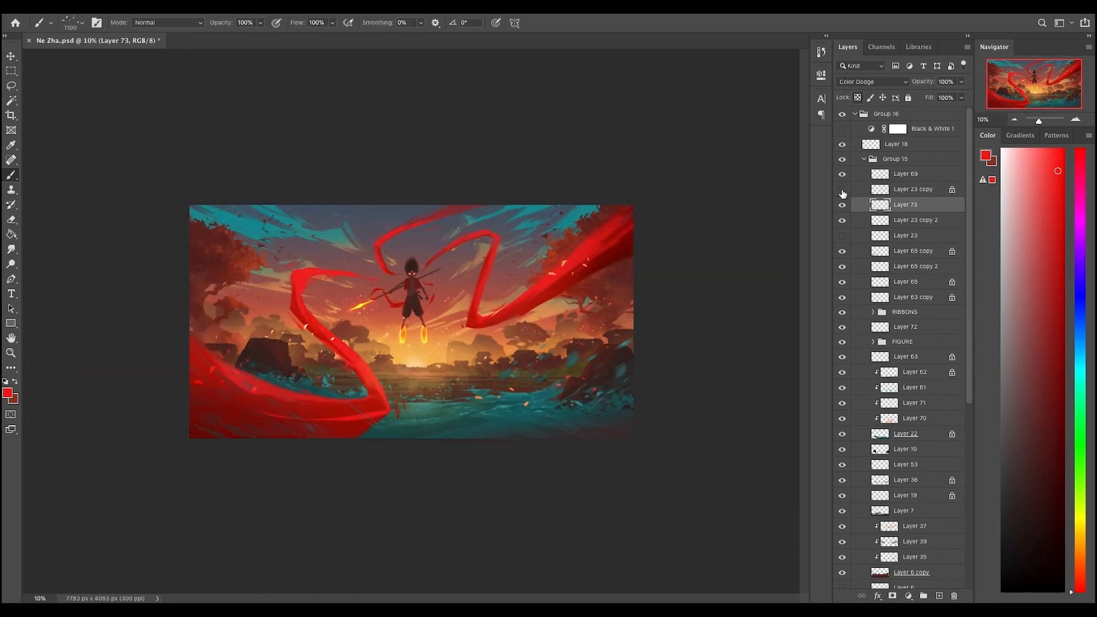
# - Compare the ember layers Layer 23 copy, Layer 73 and Layer 23 copy 2 by toggling their visibility
pyautogui.click(842, 191)
pyautogui.click(842, 205)
pyautogui.click(843, 206)
pyautogui.click(843, 222)
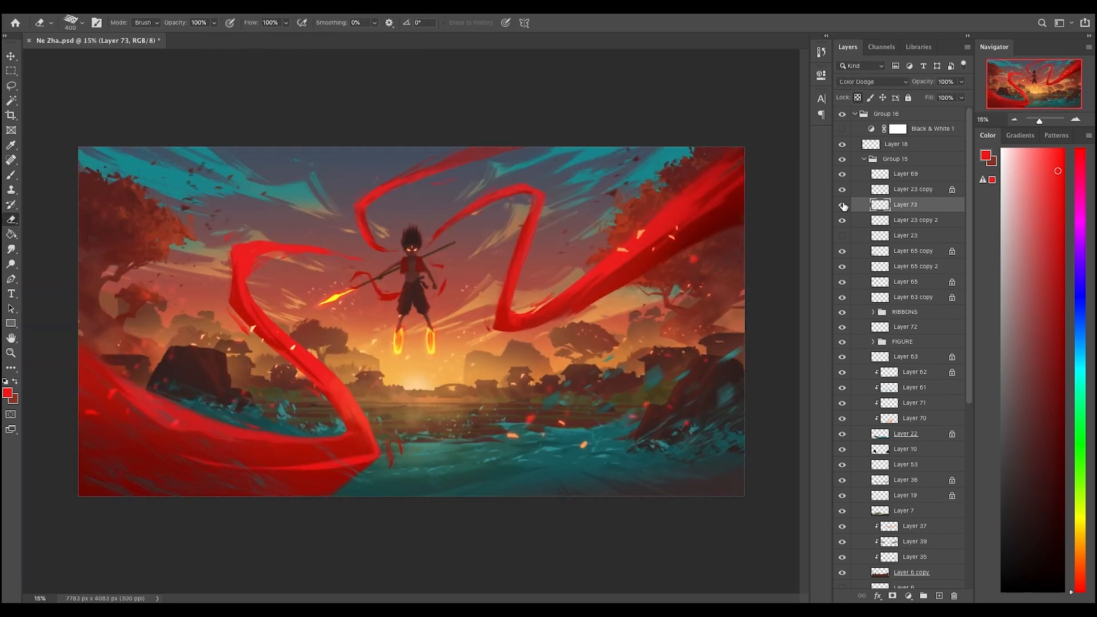
pyautogui.scroll(5, 403, 299)
pyautogui.scroll(-10, 385, 252)
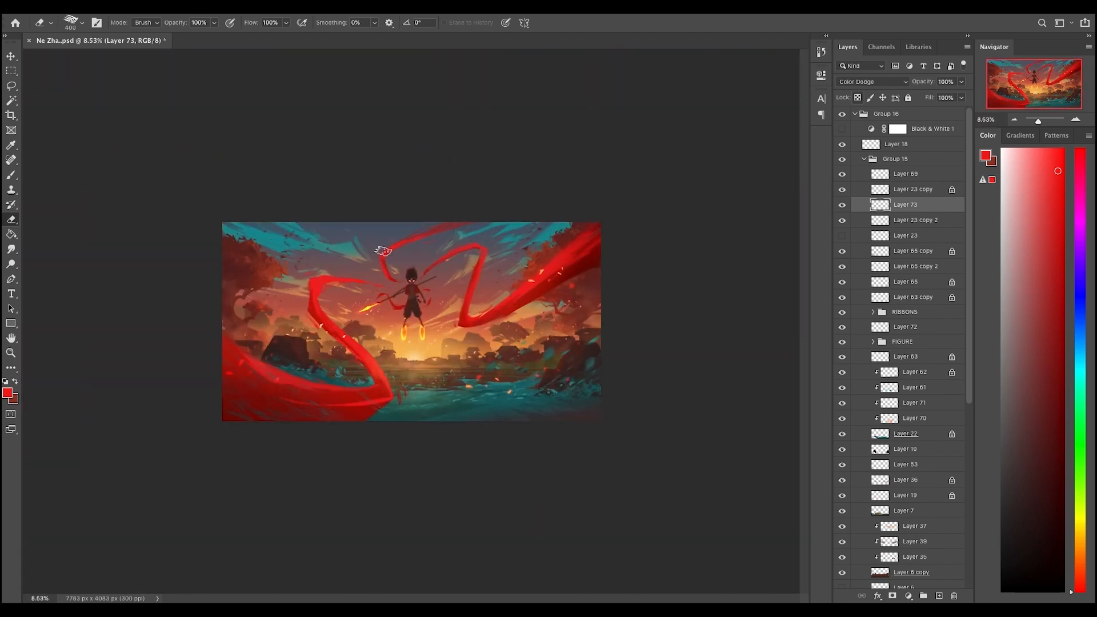
pyautogui.scroll(5, 384, 251)
pyautogui.scroll(-1, 385, 251)
# - Lock the transparency of Layer 23 copy 2 and recolour its embers with orange-red and light orange using a soft 1100 px brush
pyautogui.click(862, 223)
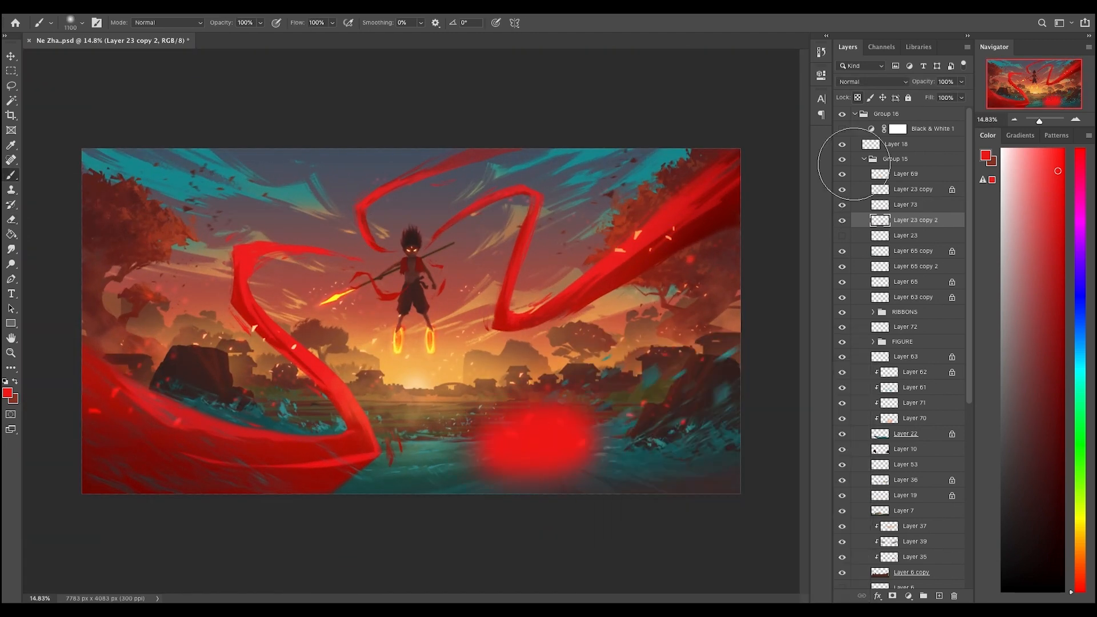
pyautogui.scroll(-5, 412, 320)
pyautogui.scroll(6, 412, 320)
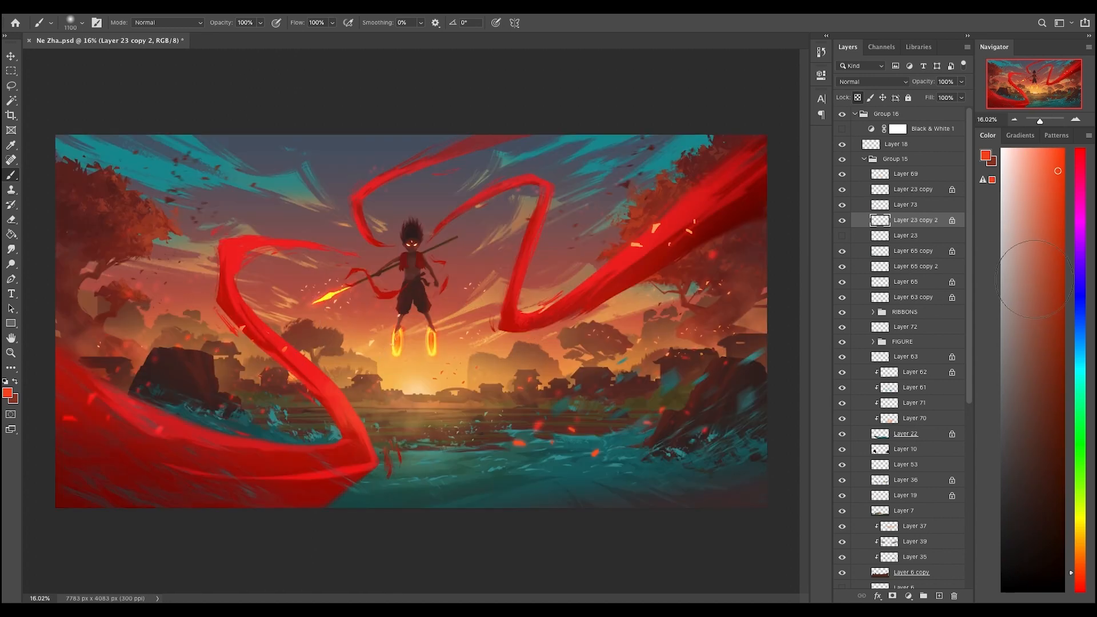
pyautogui.click(1041, 157)
pyautogui.scroll(-6, 554, 259)
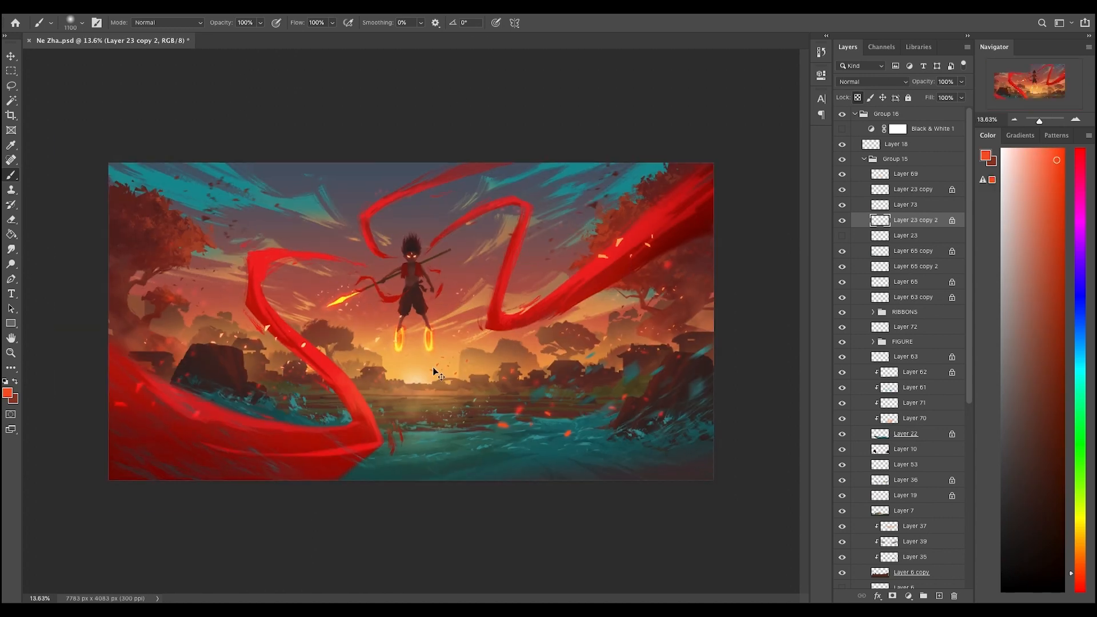
pyautogui.keyDown('alt'); pyautogui.click(544, 345); pyautogui.keyUp('alt')
pyautogui.scroll(5, 583, 359)
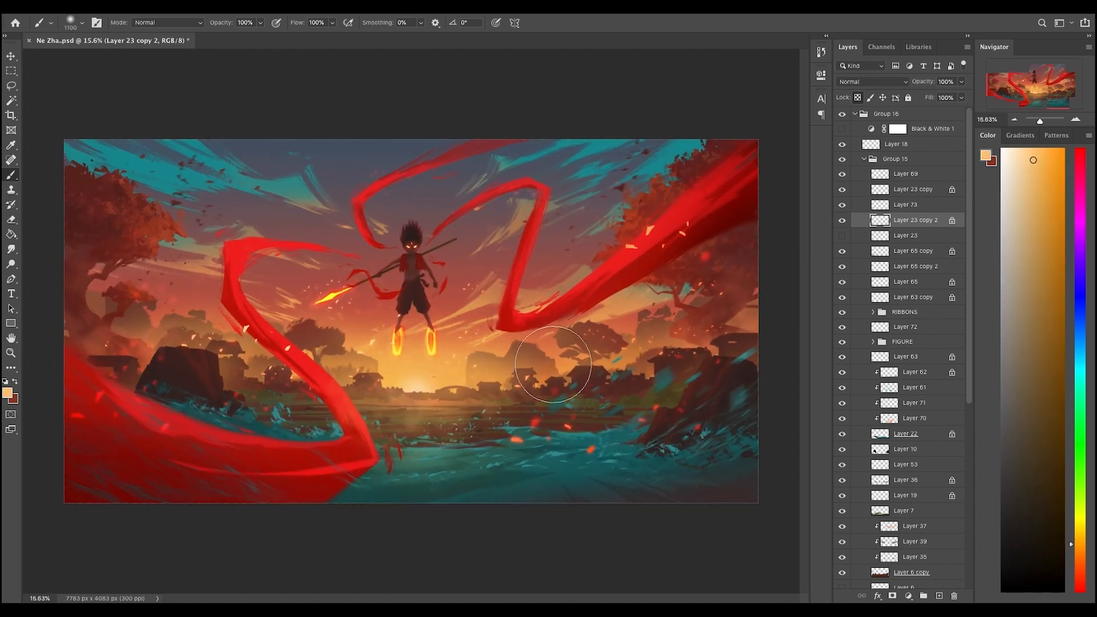
pyautogui.scroll(-3, 553, 364)
pyautogui.click(842, 220)
# - Reduce Layer 73's opacity to 65% and set the soft brush to 800 px at 20% opacity
pyautogui.click(894, 206)
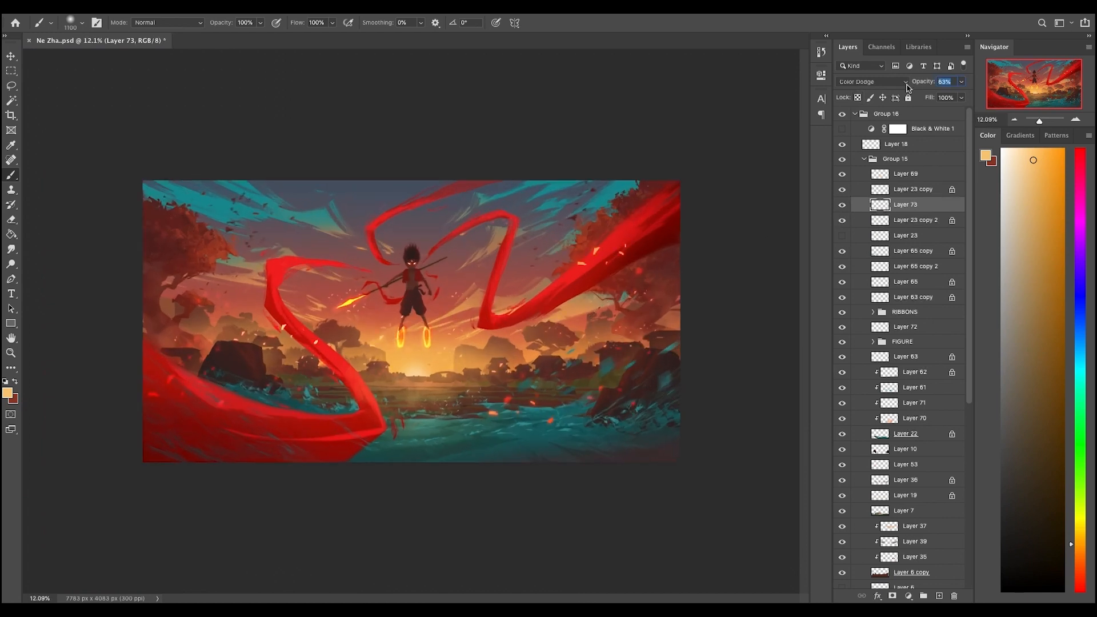
pyautogui.click(842, 206)
pyautogui.scroll(-8, 351, 289)
pyautogui.scroll(10, 351, 289)
pyautogui.press('[')
pyautogui.press('[')
pyautogui.press('[')
pyautogui.press('2')
pyautogui.scroll(-5, 403, 252)
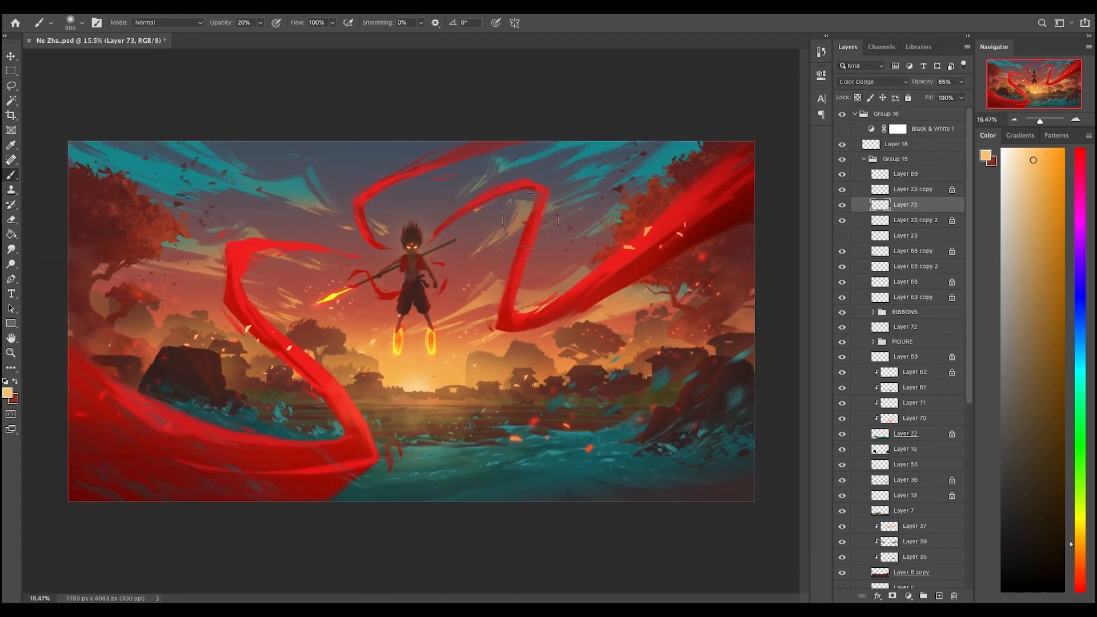
pyautogui.scroll(2, 400, 256)
pyautogui.scroll(5, 400, 256)
pyautogui.scroll(-4, 400, 256)
pyautogui.scroll(2, 400, 255)
# - Check the illustration's values in greyscale by temporarily showing the Black & White 1 adjustment
pyautogui.click(915, 113)
pyautogui.click(932, 129)
pyautogui.scroll(-10, 929, 558)
pyautogui.keyDown('shift'); pyautogui.click(927, 580); pyautogui.keyUp('shift')
pyautogui.scroll(10, 903, 116)
pyautogui.click(932, 129)
pyautogui.click(843, 129)
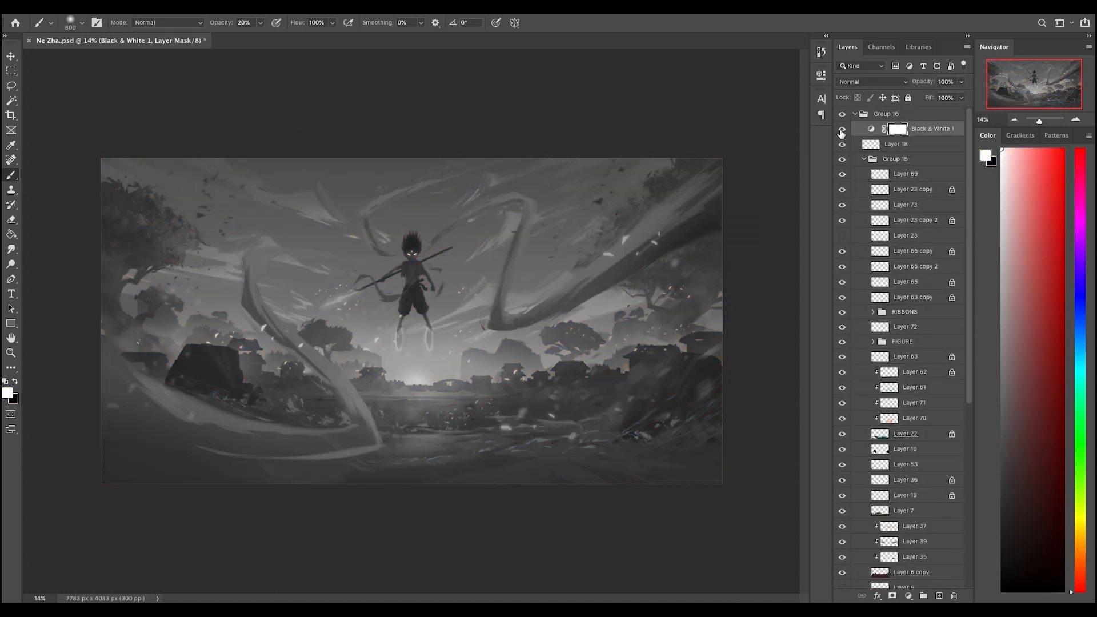
pyautogui.click(842, 129)
# - Delete Layer 18 and add a new Layer 74 at the top of Group 15 in Color Dodge mode
pyautogui.click(896, 144)
pyautogui.click(954, 597)
pyautogui.press('Return')
pyautogui.click(939, 596)
pyautogui.click(885, 82)
pyautogui.click(865, 172)
# - Paint a soft sampled glow over the sun on Layer 74 and a sampled red glow around the flaming spear tip
pyautogui.keyDown('alt'); pyautogui.click(426, 344); pyautogui.keyUp('alt')
pyautogui.press(']')
pyautogui.moveTo(426, 373); pyautogui.dragTo(417, 378)
pyautogui.scroll(4, 403, 293)
pyautogui.keyDown('alt'); pyautogui.click(269, 276); pyautogui.keyUp('alt')
pyautogui.press('[')
pyautogui.press('[')
pyautogui.press('[')
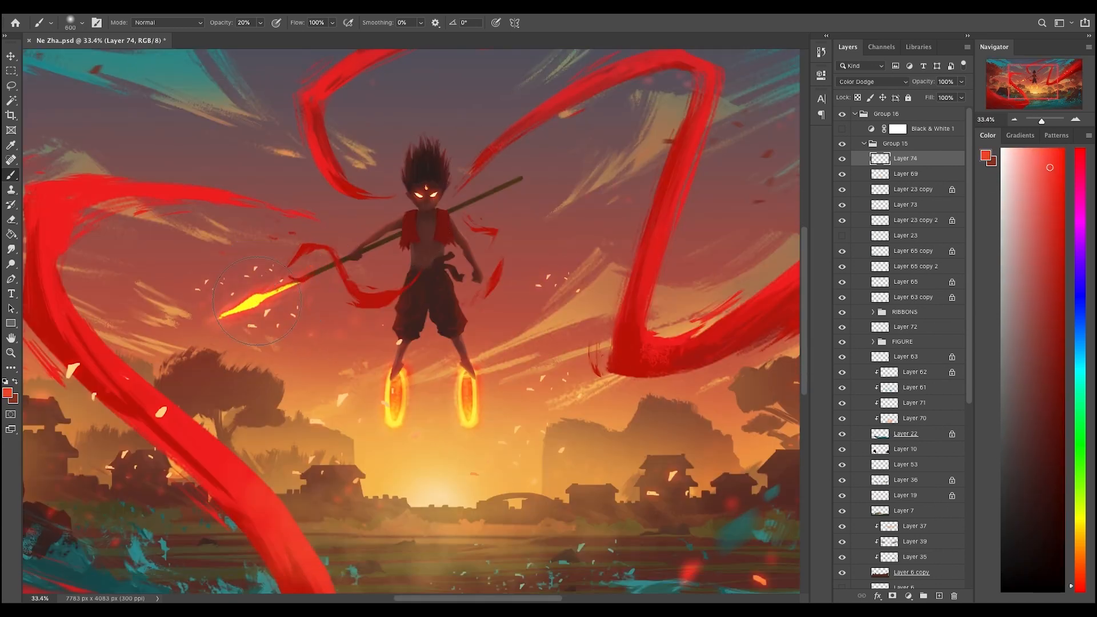
pyautogui.press(']')
pyautogui.press(']')
pyautogui.scroll(-4, 392, 381)
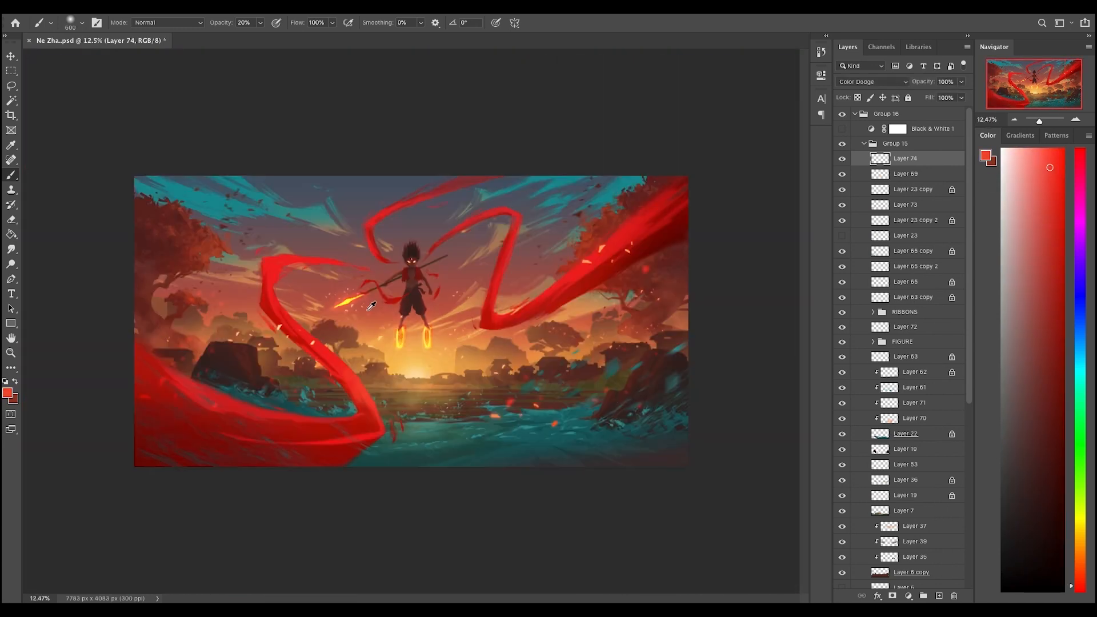
# - Deepen the shadow on the right-hand ribbon on Layer 67 with dark grey and compare it with the layer hidden
pyautogui.press('v')
pyautogui.click(532, 319)
pyautogui.click(594, 294)
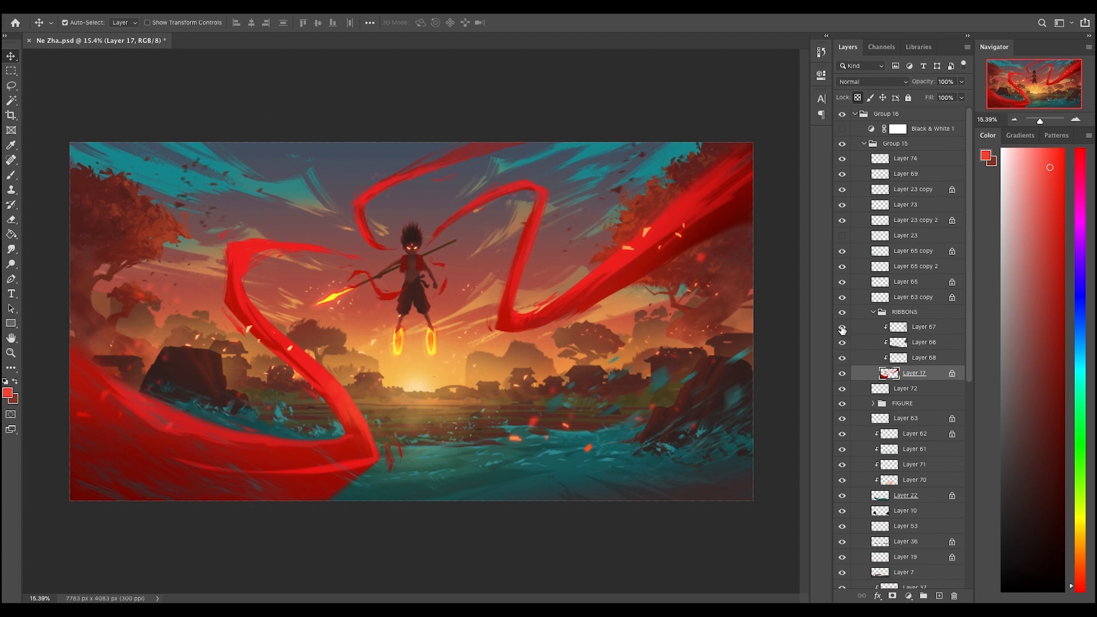
pyautogui.click(923, 327)
pyautogui.press('b')
pyautogui.scroll(2, 300, 343)
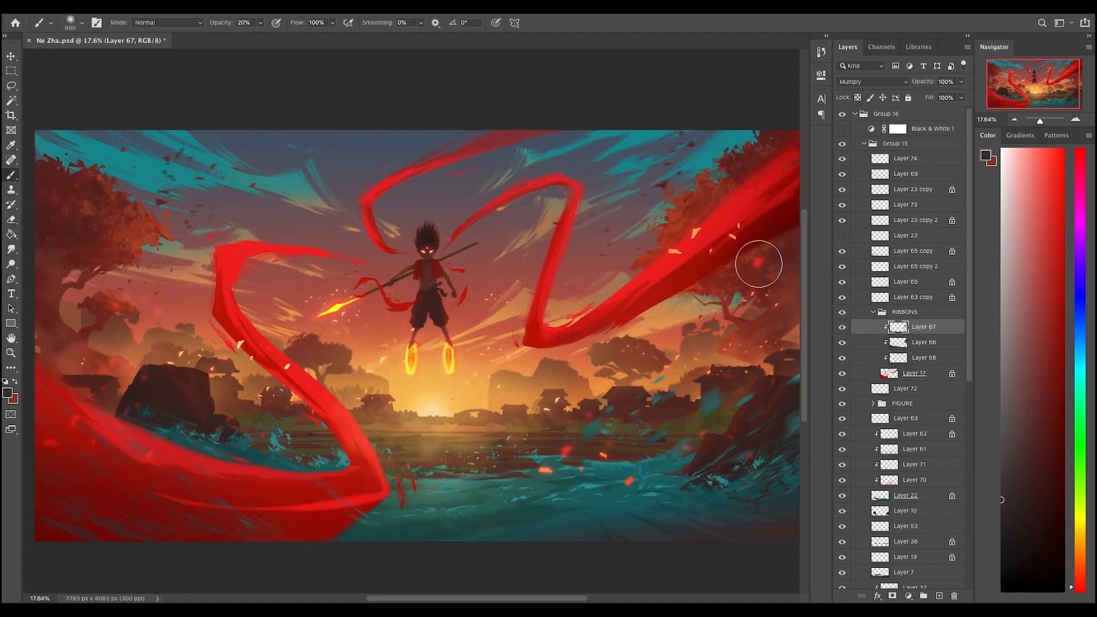
pyautogui.scroll(-4, 412, 365)
pyautogui.scroll(2, 294, 471)
pyautogui.click(842, 327)
pyautogui.click(842, 328)
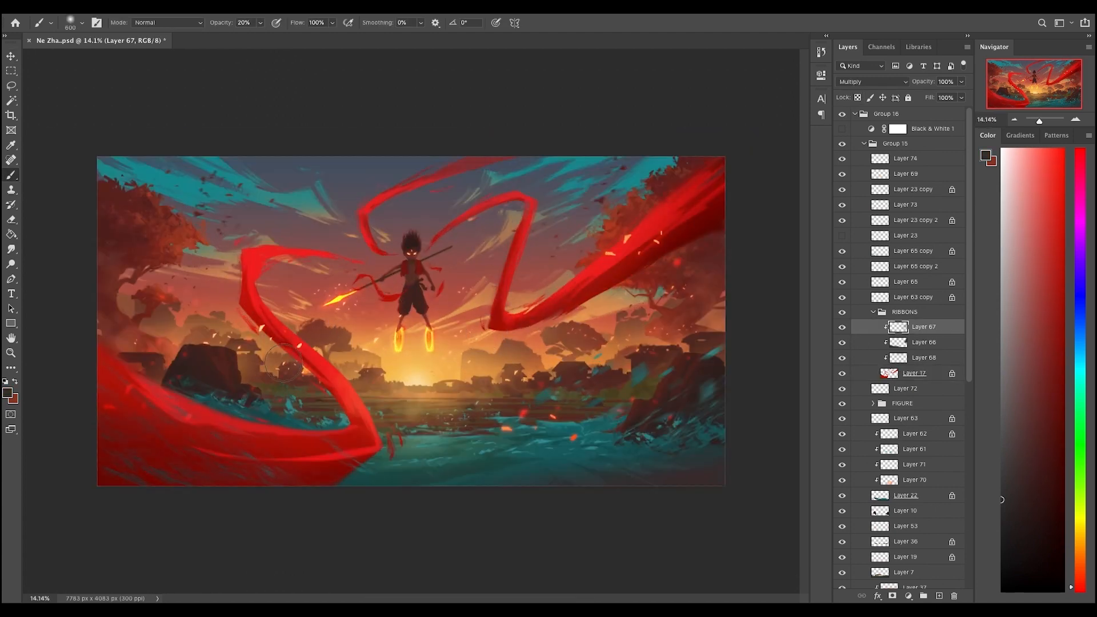
# - Recheck the ribbon's values in greyscale by briefly showing the Black & White 1 adjustment
pyautogui.scroll(-3, 284, 362)
pyautogui.click(843, 129)
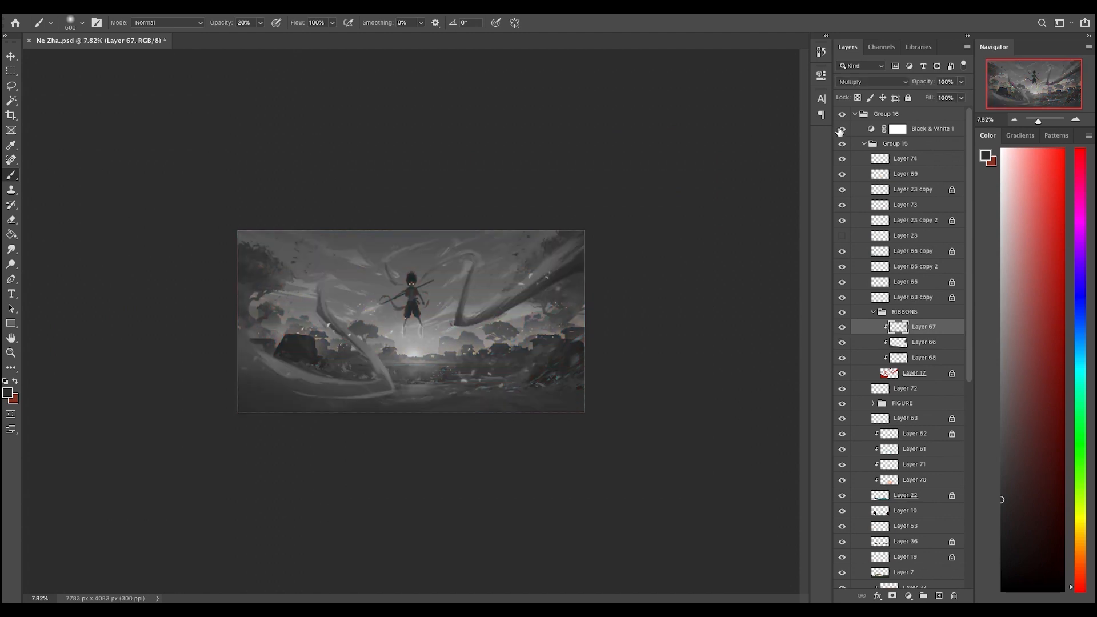
pyautogui.click(842, 129)
pyautogui.scroll(3, 413, 285)
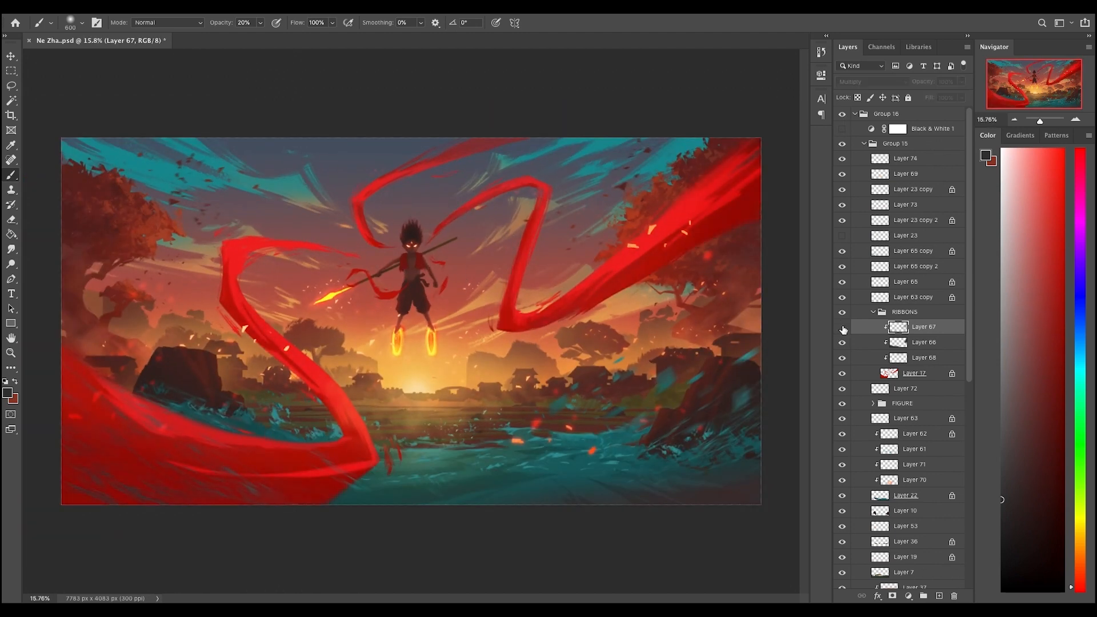
# - Add an Overlay layer, Layer 75, above Layer 74 and set gradient colours of sampled light orange and red
pyautogui.click(909, 159)
pyautogui.scroll(1, 378, 278)
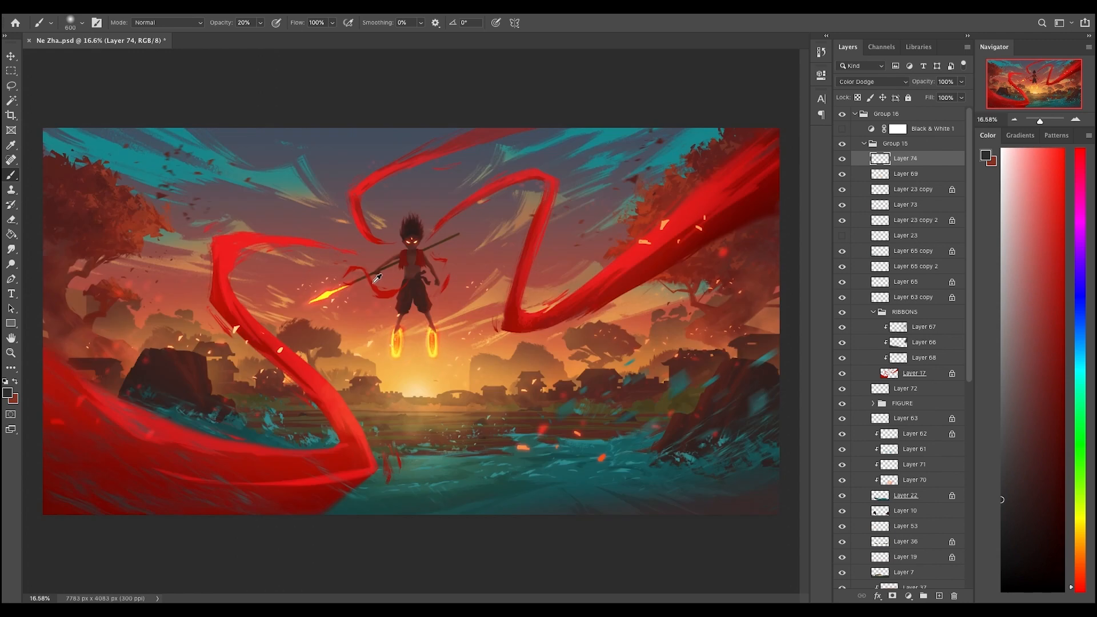
pyautogui.hotkey('ctrl', 'shift', 'alt', 'n')
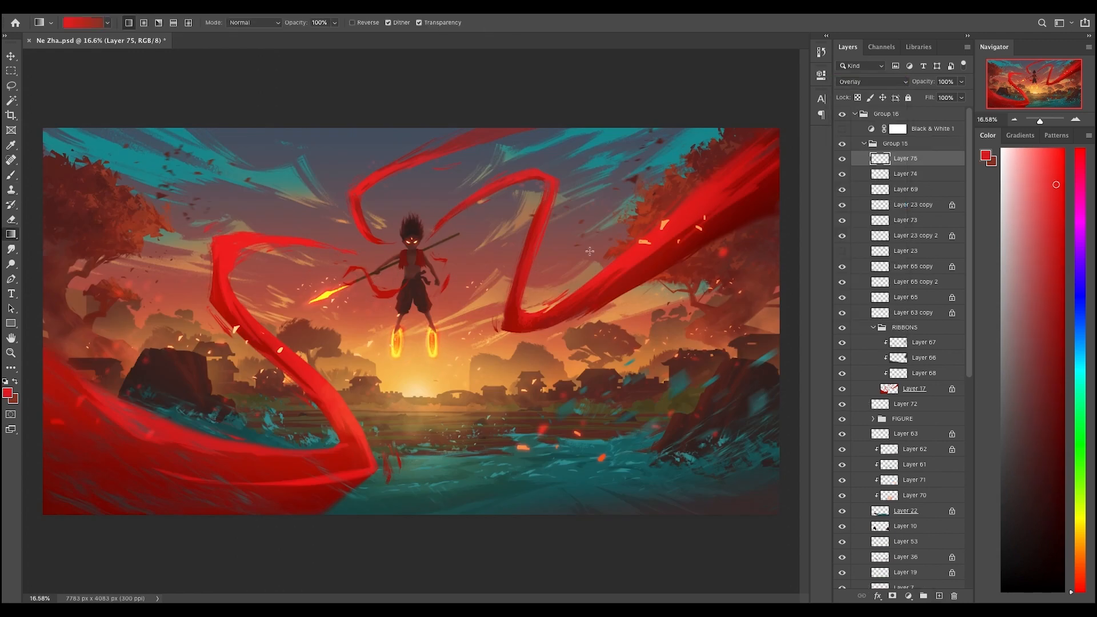
pyautogui.press('x')
pyautogui.keyDown('alt'); pyautogui.click(422, 377); pyautogui.keyUp('alt')
# - Try a light-orange-to-red gradient running down from the sky on Layer 75 and adjust the layer's opacity
pyautogui.moveTo(421, 143); pyautogui.dragTo(409, 343)
pyautogui.scroll(-4, 483, 196)
pyautogui.moveTo(923, 82); pyautogui.dragTo(953, 86)
pyautogui.scroll(-7, 432, 277)
pyautogui.scroll(7, 441, 284)
# - Redraw Layer 75's gradient upward from light orange at the water to red in the sky, at 12% opacity
pyautogui.moveTo(410, 447); pyautogui.dragTo(453, 240)
pyautogui.moveTo(923, 83); pyautogui.dragTo(894, 89)
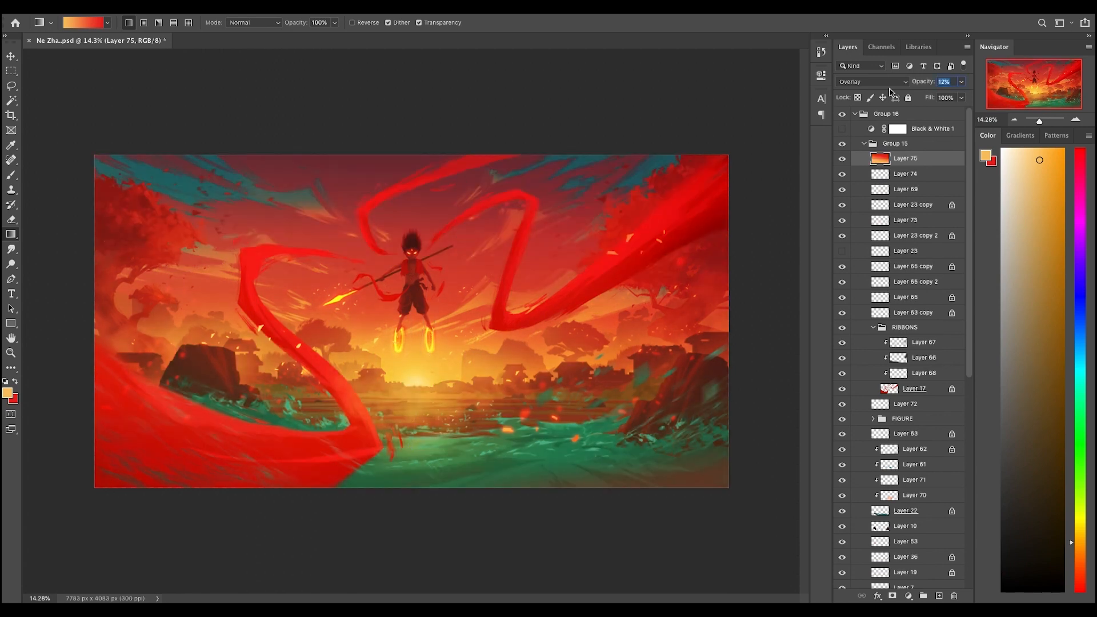
pyautogui.scroll(-7, 503, 228)
pyautogui.scroll(5, 502, 228)
pyautogui.scroll(-2, 545, 221)
# - Compare the picture with and without Layer 75 and lower the layer's opacity to 10%
pyautogui.click(843, 159)
pyautogui.click(843, 159)
pyautogui.scroll(3, 629, 240)
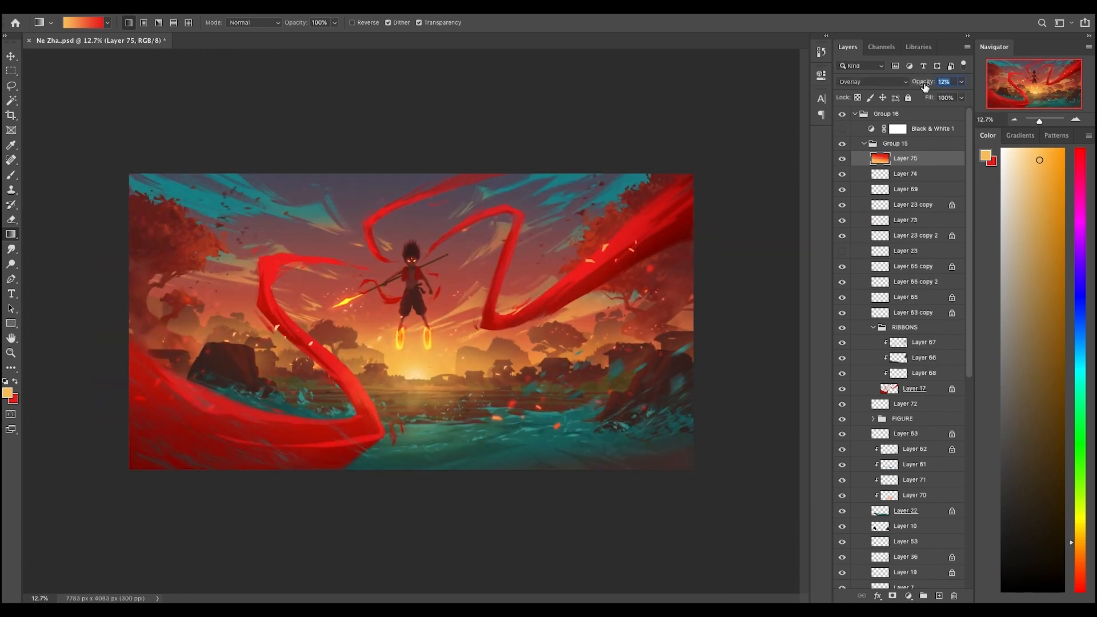
pyautogui.scroll(1, 815, 462)
pyautogui.click(842, 162)
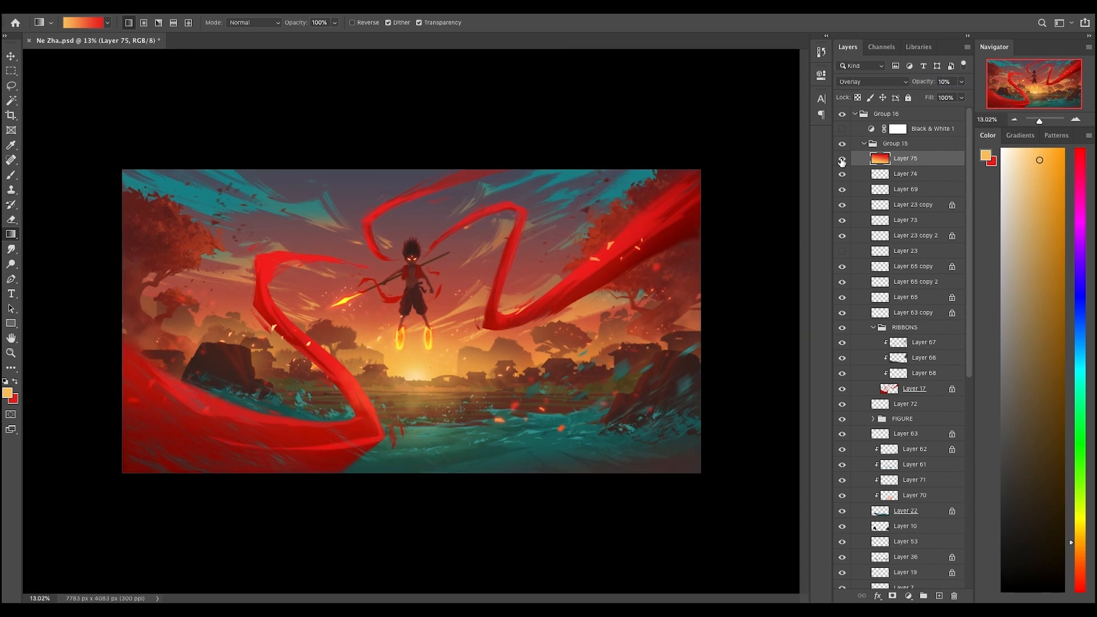
pyautogui.scroll(-3, 412, 322)
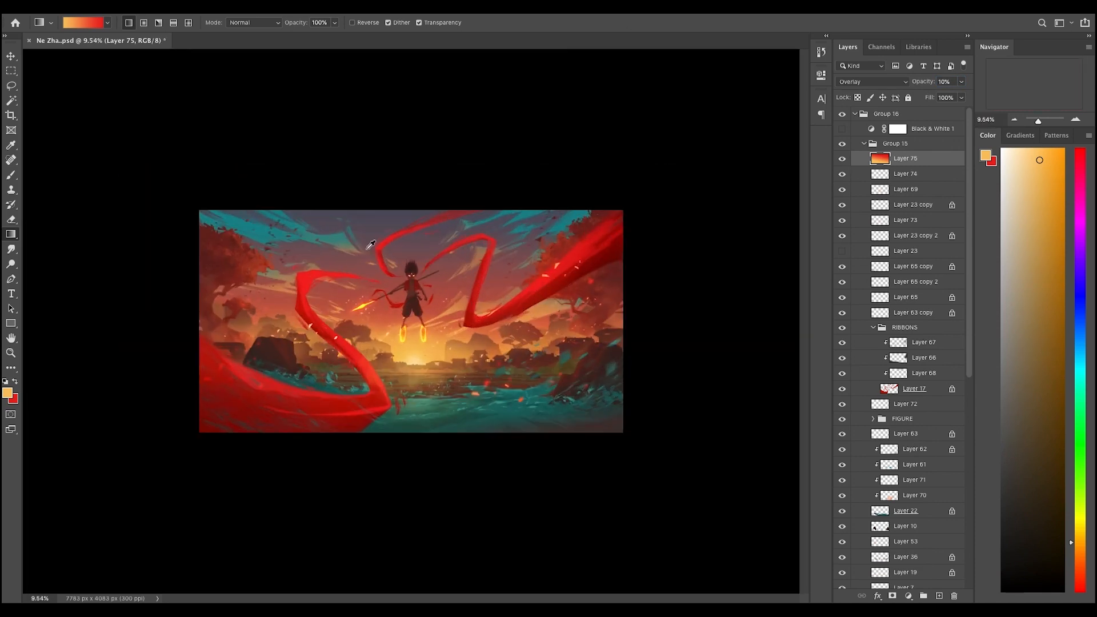
# - Duplicate Layer 75, hide the original and fill the copy with a gradient between sampled teal and red
pyautogui.scroll(1, 371, 245)
pyautogui.hotkey('ctrl', 'j')
pyautogui.click(842, 174)
pyautogui.keyDown('alt'); pyautogui.click(603, 202); pyautogui.keyUp('alt')
pyautogui.moveTo(407, 222); pyautogui.dragTo(417, 356)
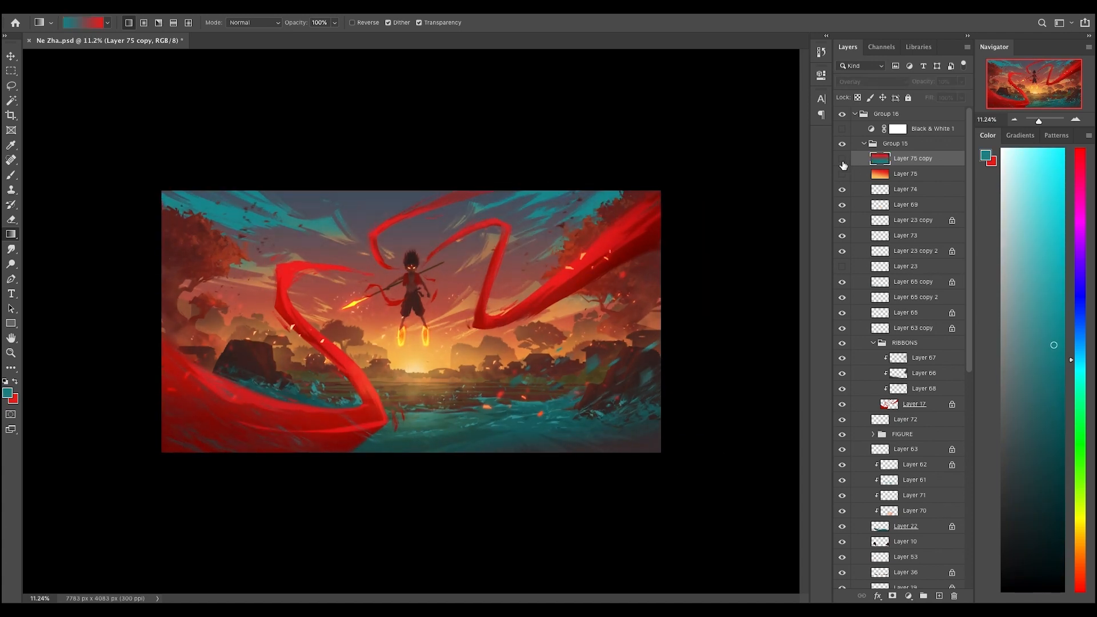
# - Delete Layer 75 copy and show the original Layer 75 gradient again
pyautogui.press('Delete')
pyautogui.scroll(-5, 409, 223)
pyautogui.scroll(7, 410, 223)
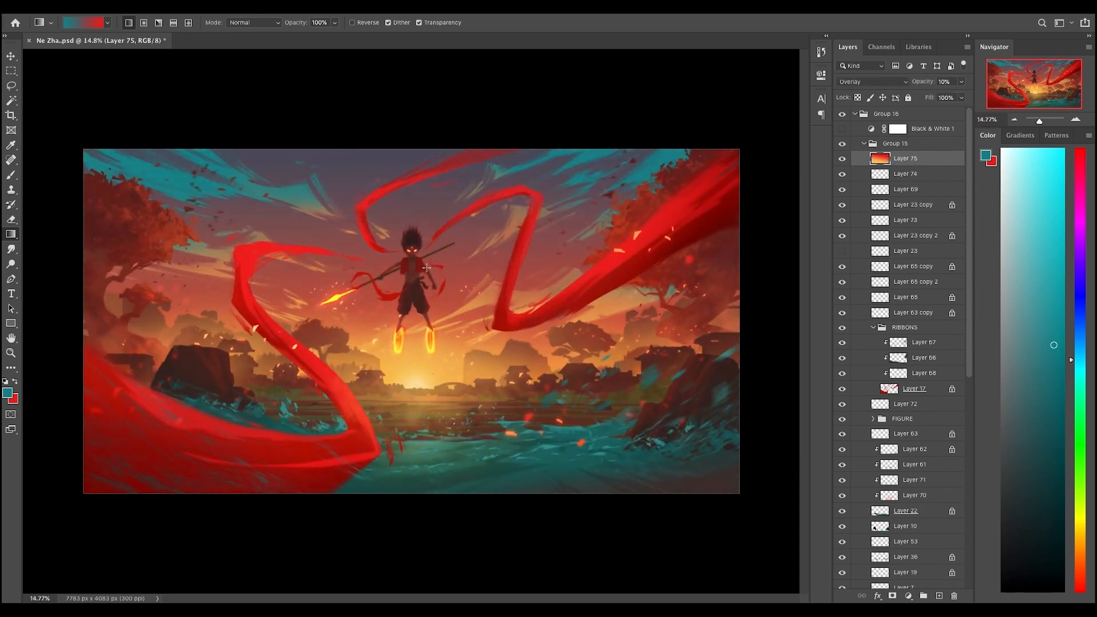
# - Erase Layer 75's gradient softly around the central figure with a roughly 1100 px eraser at 30% opacity, toggling the layer to compare
pyautogui.press('e')
pyautogui.press(']')
pyautogui.press(']')
pyautogui.press(']')
pyautogui.press(']')
pyautogui.press(']')
pyautogui.press(']')
pyautogui.press(']')
pyautogui.press(']')
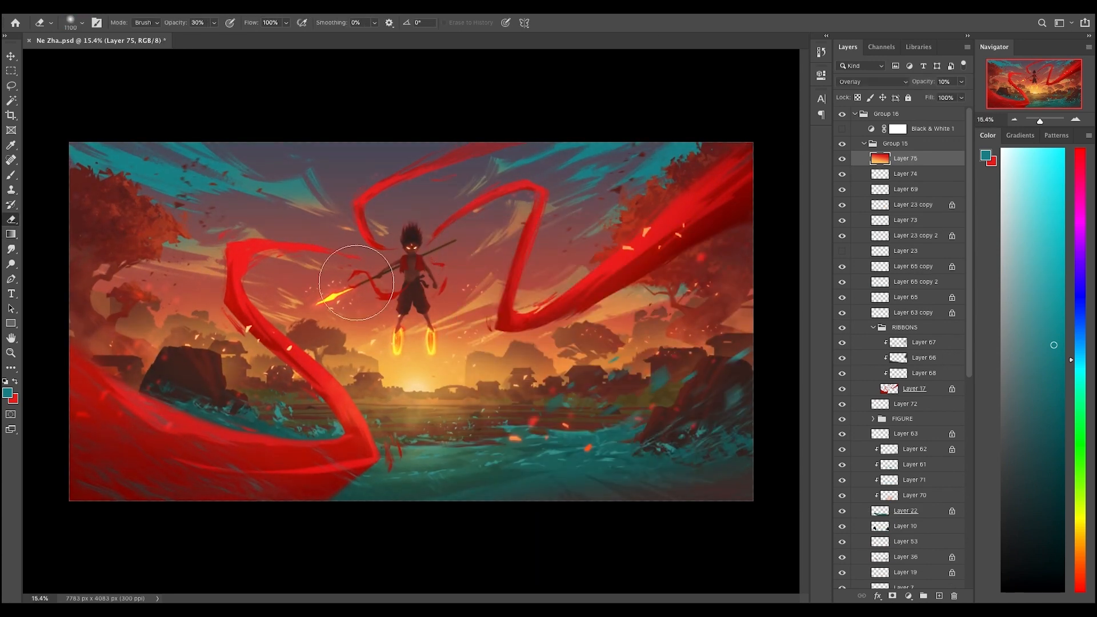
pyautogui.click(843, 159)
# - Select Layer 2 copy and refine its teal cloud strokes along the sky's upper edge with a textured brush and a 400 px eraser
pyautogui.scroll(-2, 412, 318)
pyautogui.scroll(1, 411, 317)
pyautogui.press('v')
pyautogui.click(313, 207)
pyautogui.press('b')
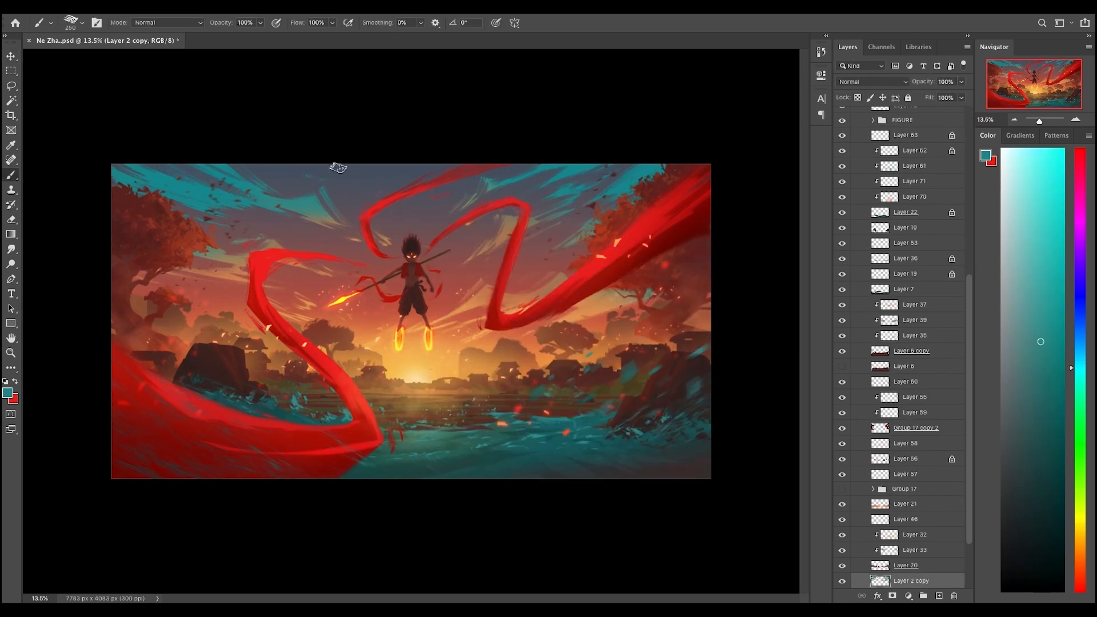
pyautogui.rightClick(338, 168)
pyautogui.press('Escape')
pyautogui.press('e')
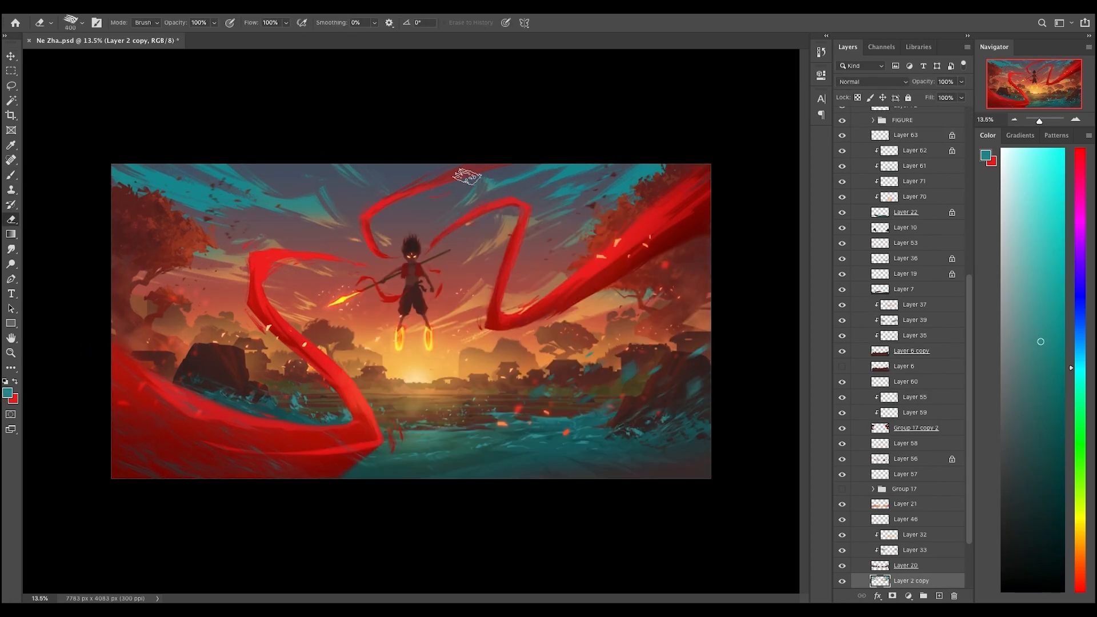
pyautogui.scroll(1, 460, 183)
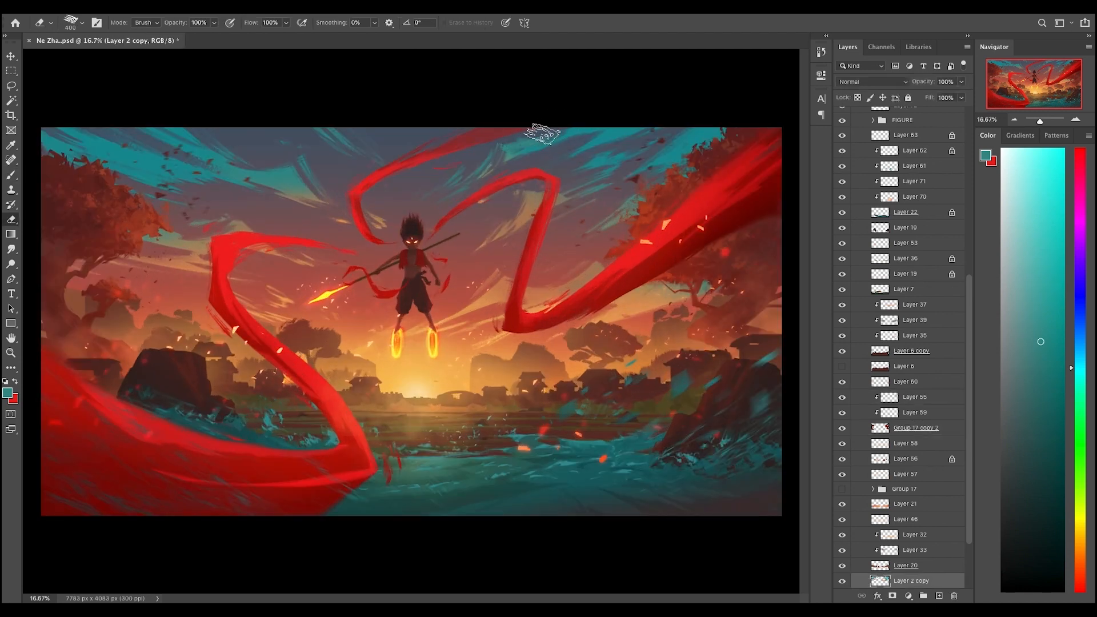
# - Paint more teal cloud strokes in the upper sky on Layer 2 copy and trim them with the textured eraser
pyautogui.press('b')
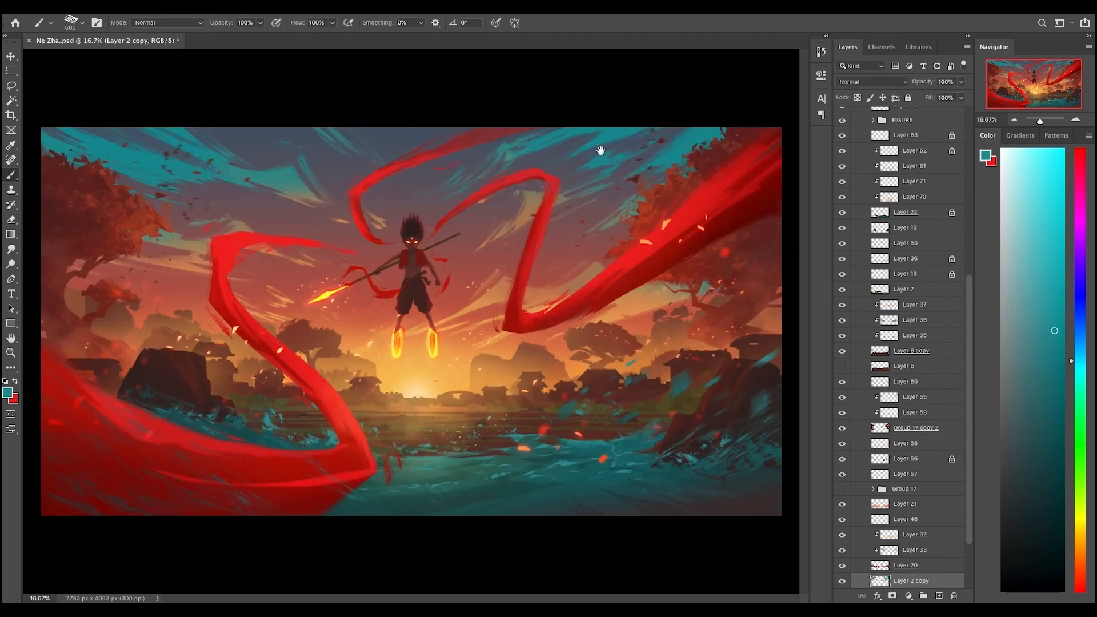
pyautogui.press('e')
pyautogui.press('super+minus')
pyautogui.press('super+equal')
pyautogui.press('b')
pyautogui.press('e')
# - Lock the cloud layer's transparent pixels and tint its strokes with a teal sampled from the sky
pyautogui.click(857, 98)
pyautogui.press('b')
pyautogui.keyDown('alt'); pyautogui.click(524, 208); pyautogui.keyUp('alt')
# - Lock Layer 75's transparent pixels and select Layer 65 copy from the picture
pyautogui.press('v')
pyautogui.click(857, 98)
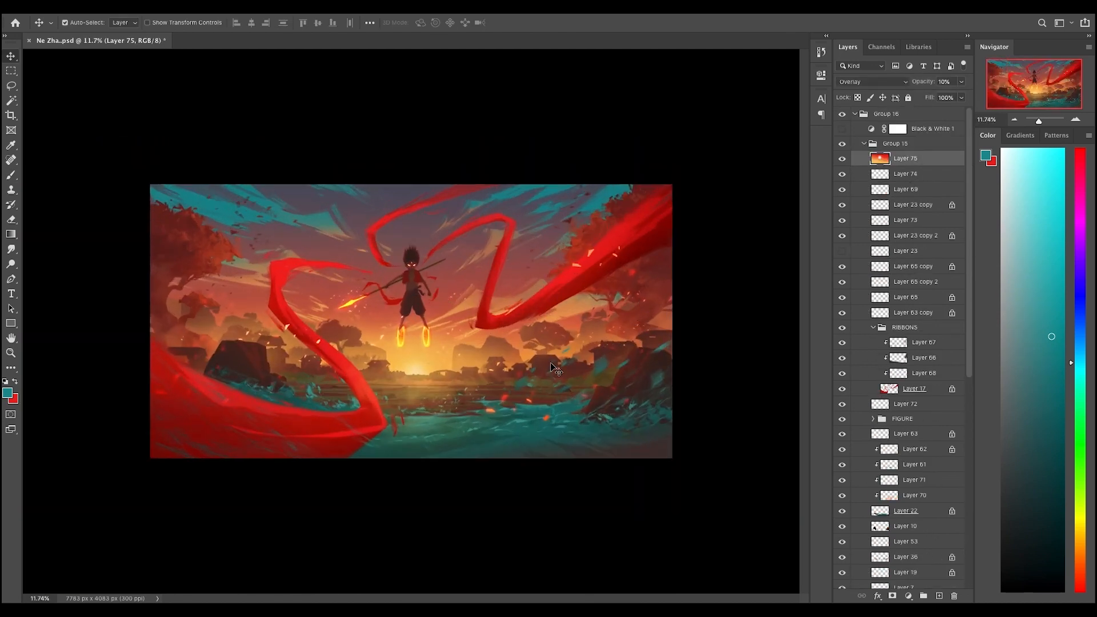
pyautogui.click(513, 294)
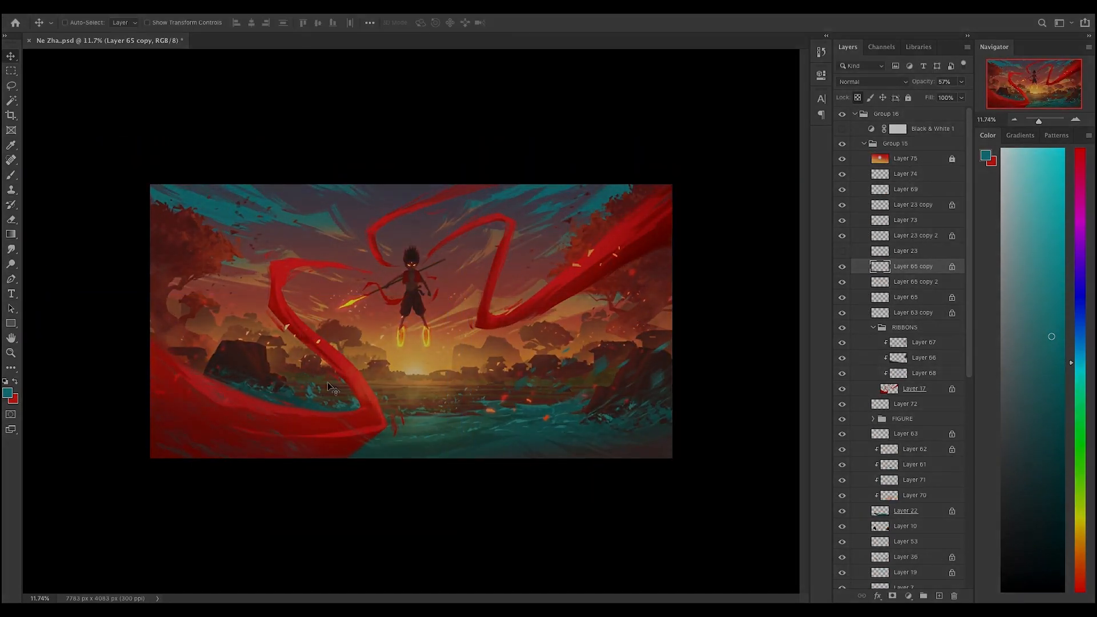